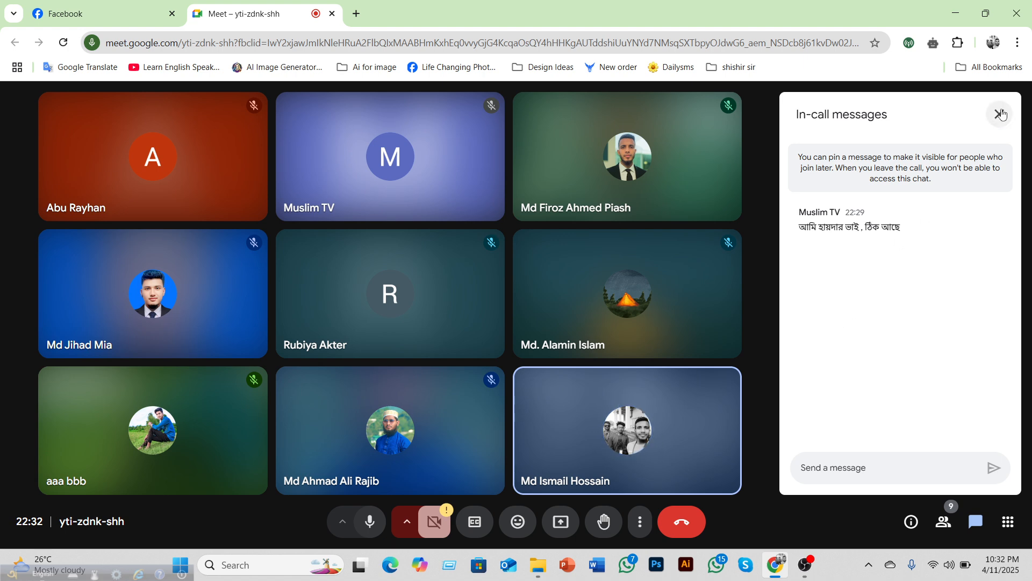
Step: Launch Photoshop from the desktop and return to the Google Meet call while it loads
click(956, 8)
click(658, 564)
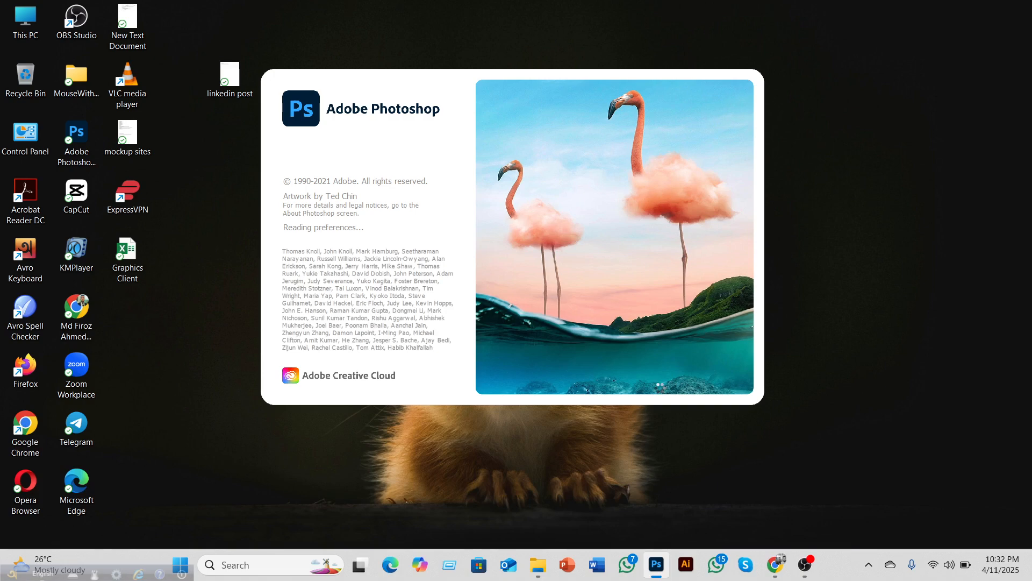
click(774, 565)
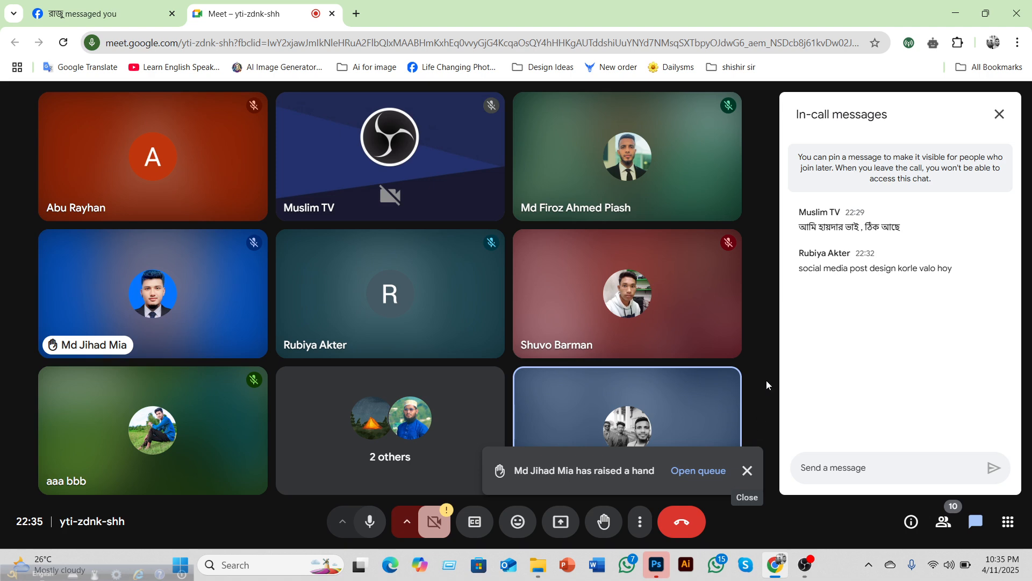
Step: Switch to Photoshop to view the 01.psd poster and check the running recording in OBS
double_click(943, 9)
click(943, 8)
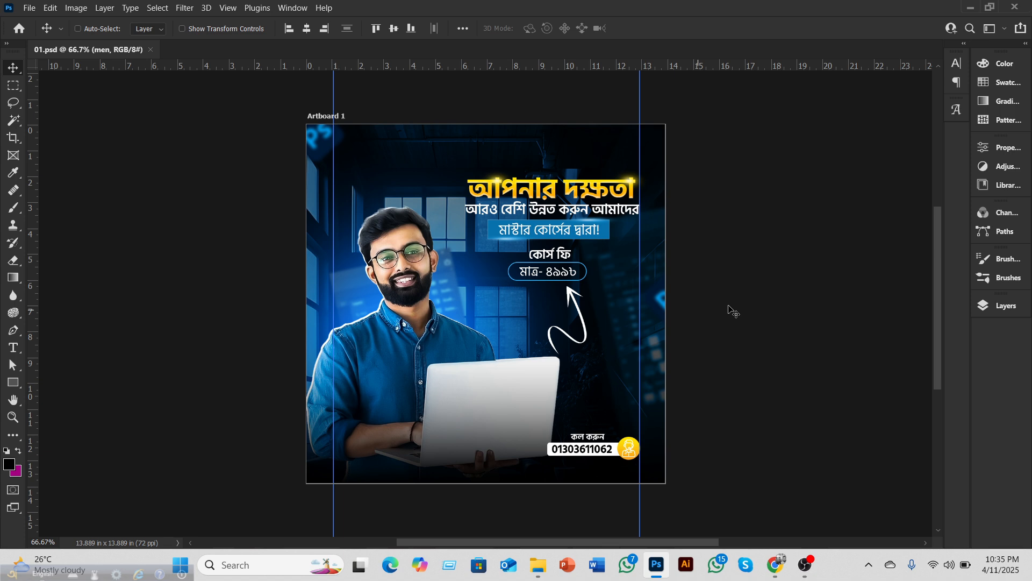
scroll(676, 305, up, 2)
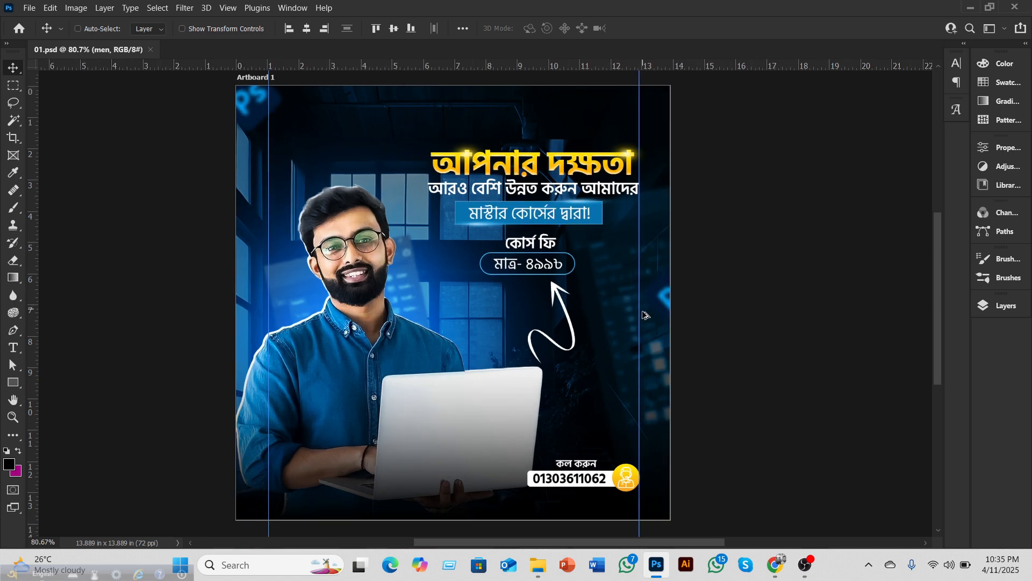
scroll(681, 309, down, 1)
key(ctrl)
click(804, 574)
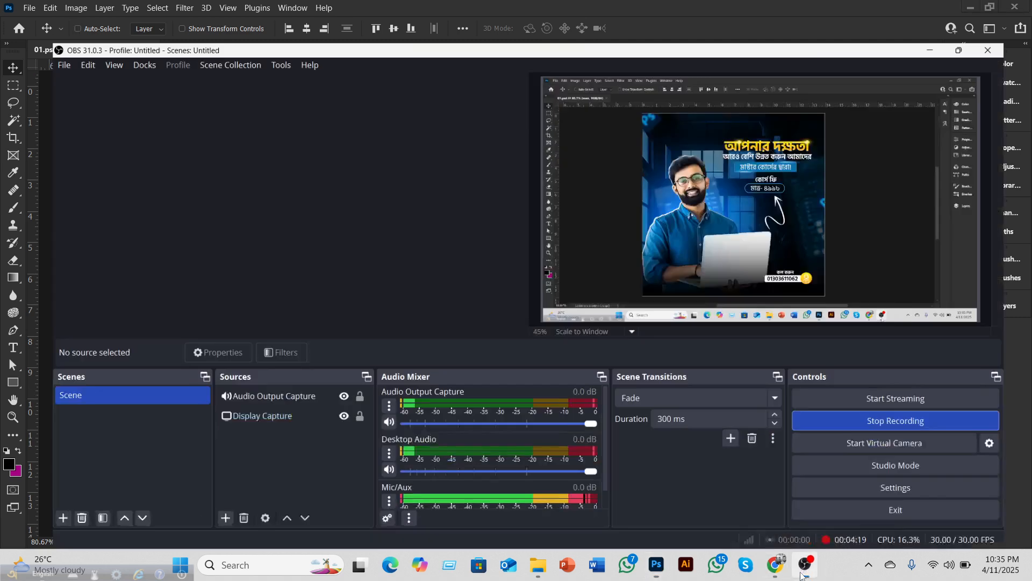
click(960, 5)
Step: Present the entire screen in the Google Meet call, hiding the sharing notice and ignoring the infinity mirror warning
click(775, 564)
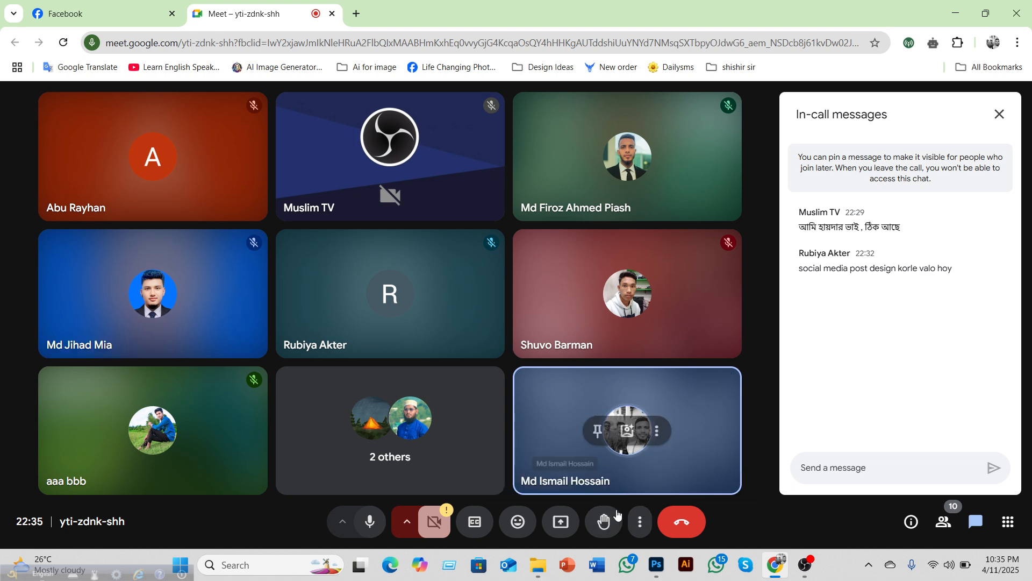
click(560, 521)
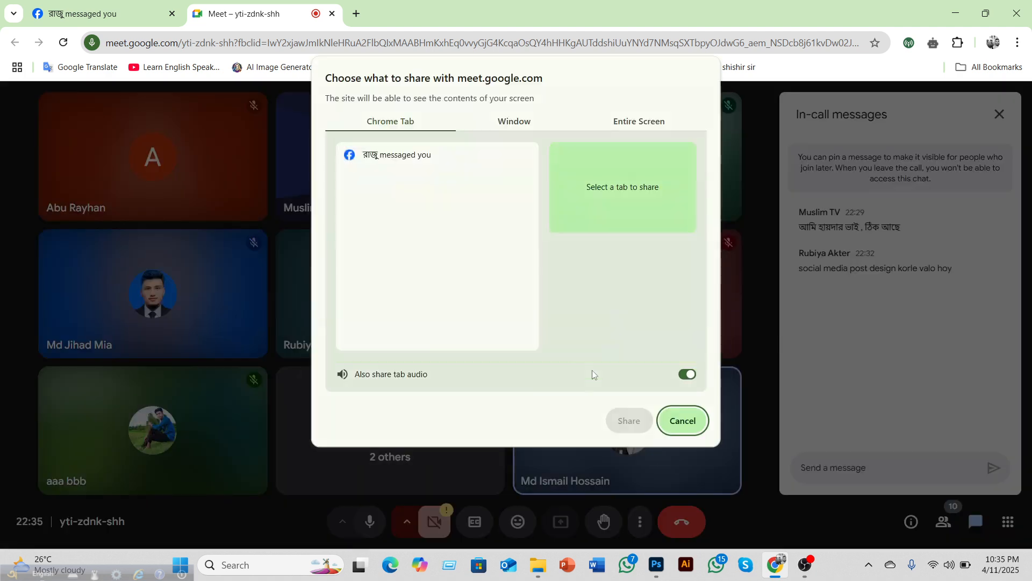
click(639, 121)
click(501, 199)
click(628, 421)
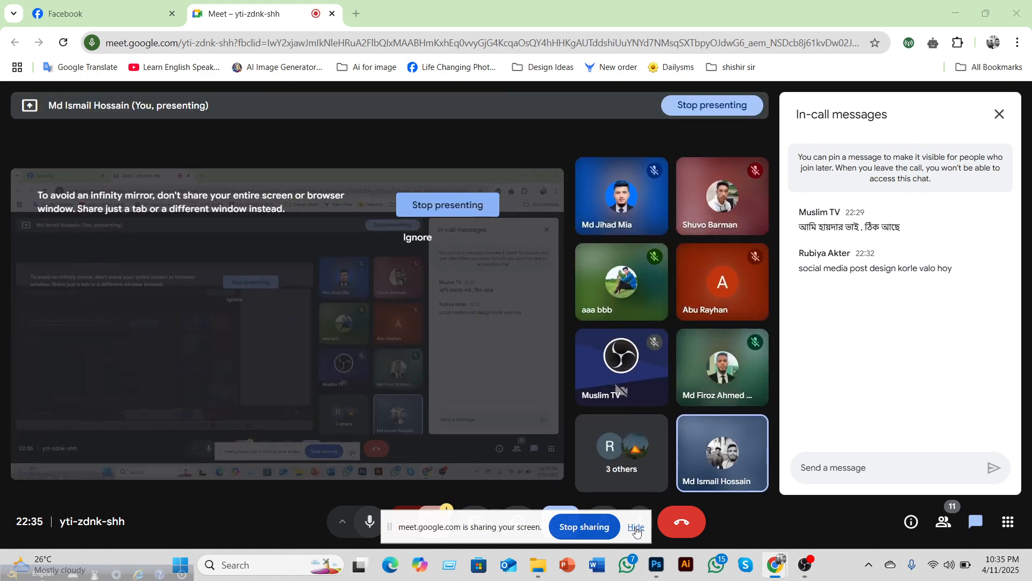
click(636, 529)
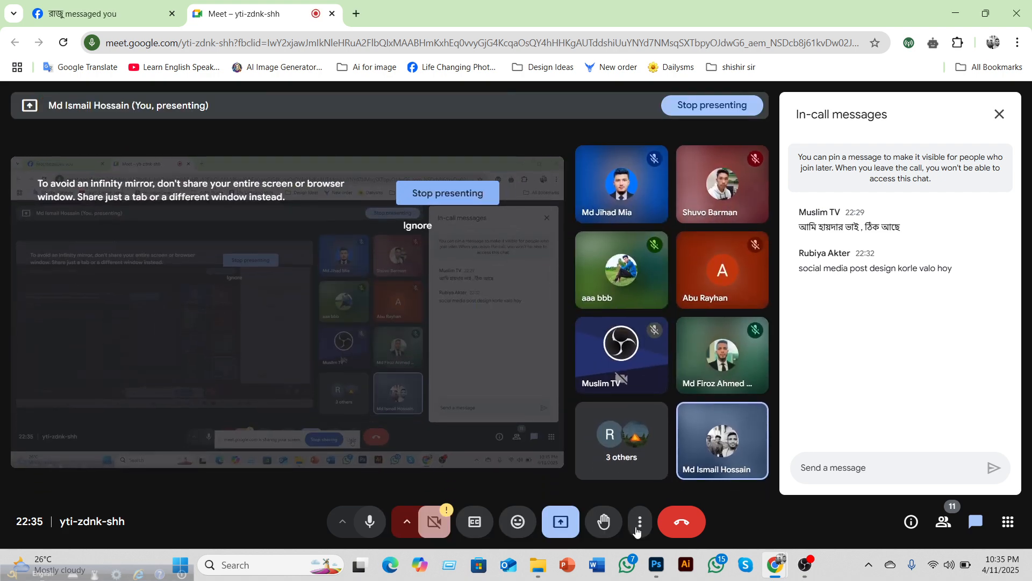
click(417, 225)
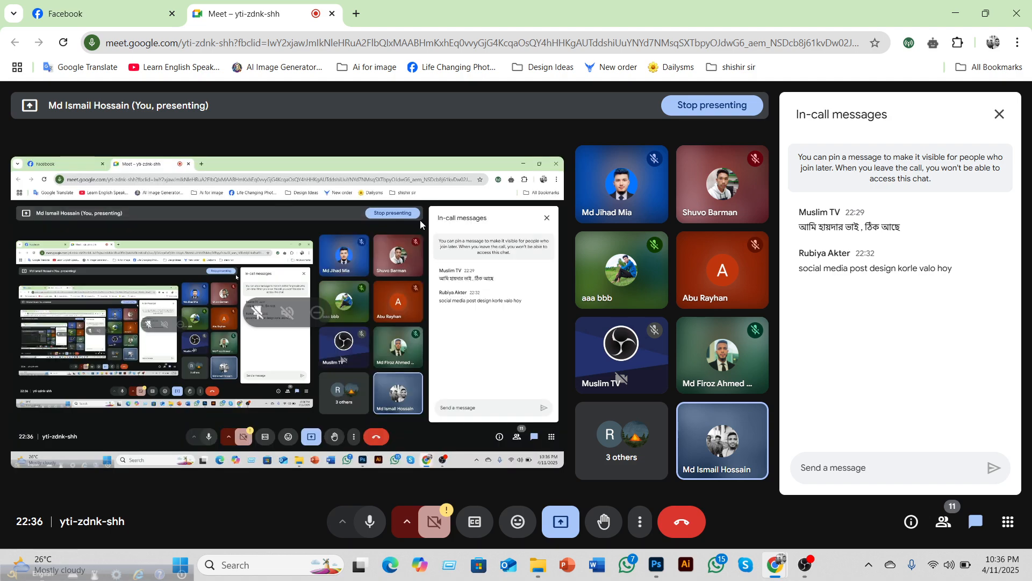
Step: Close the in-call messages and switch from the Meet call to the poster in Photoshop
click(999, 114)
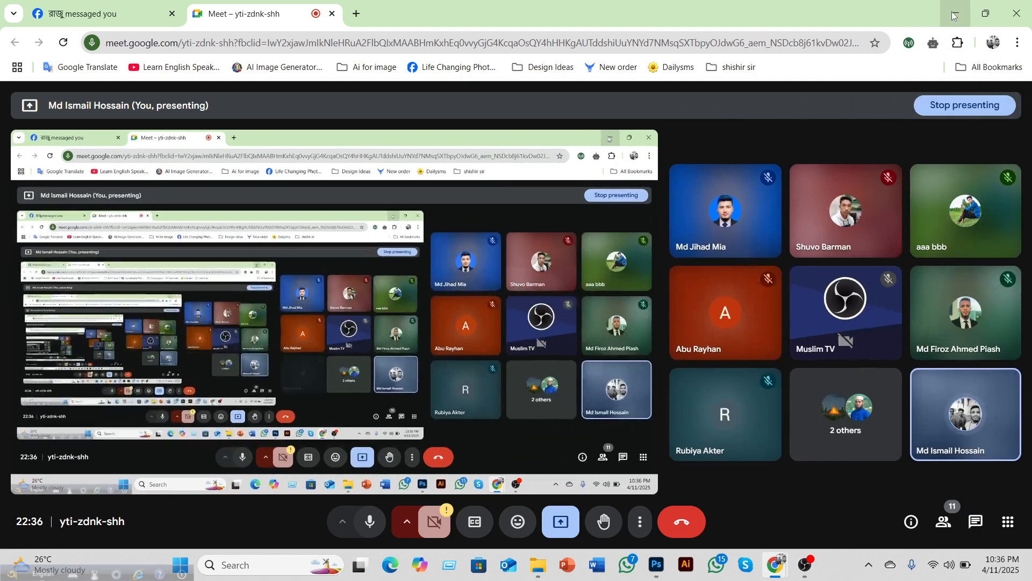
click(953, 15)
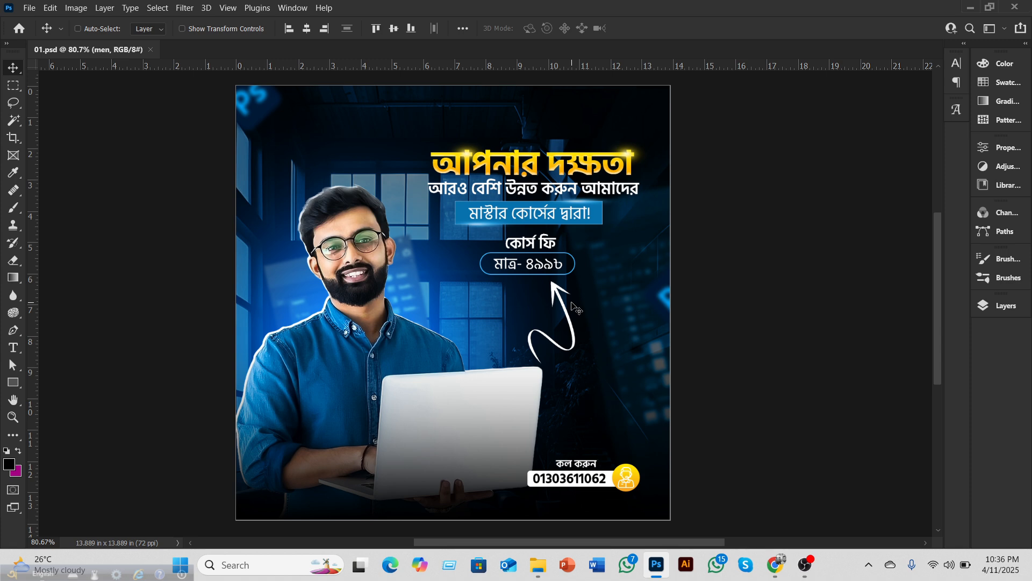
mouse_move(775, 564)
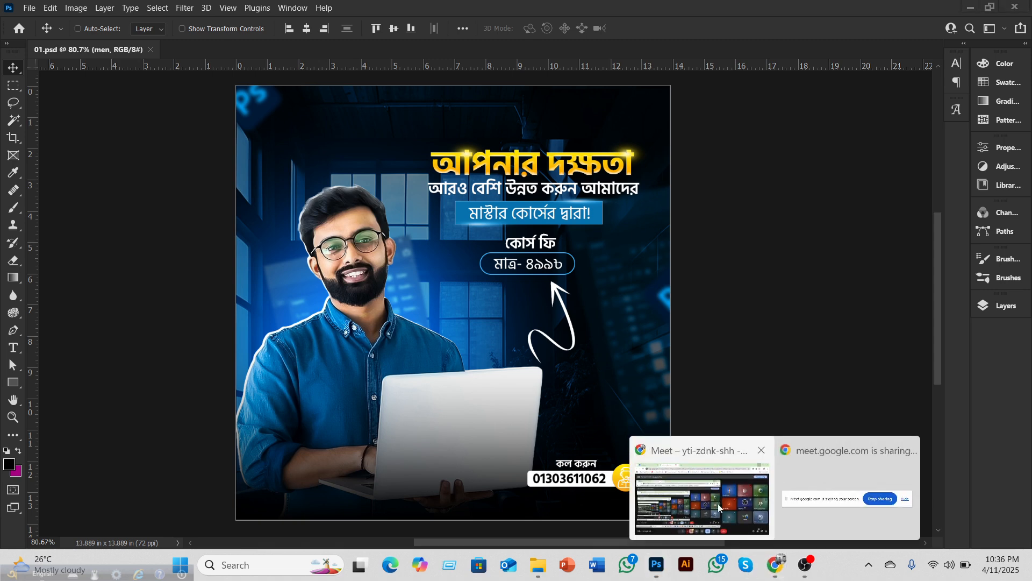
mouse_move(717, 504)
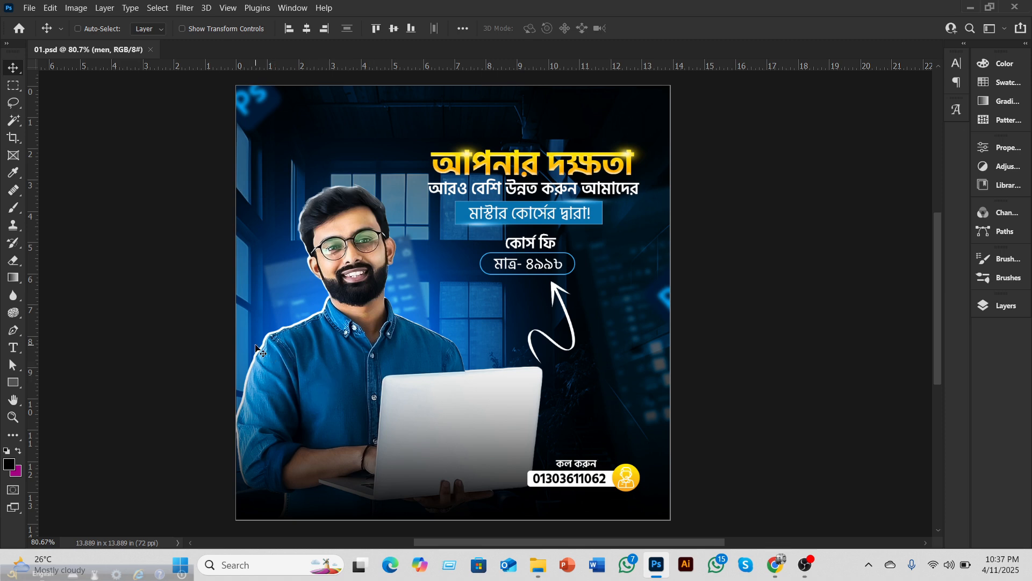
Step: In File Explorer, open For Free Class > 01 class on the F: drive and show its files as extra large icons
click(538, 564)
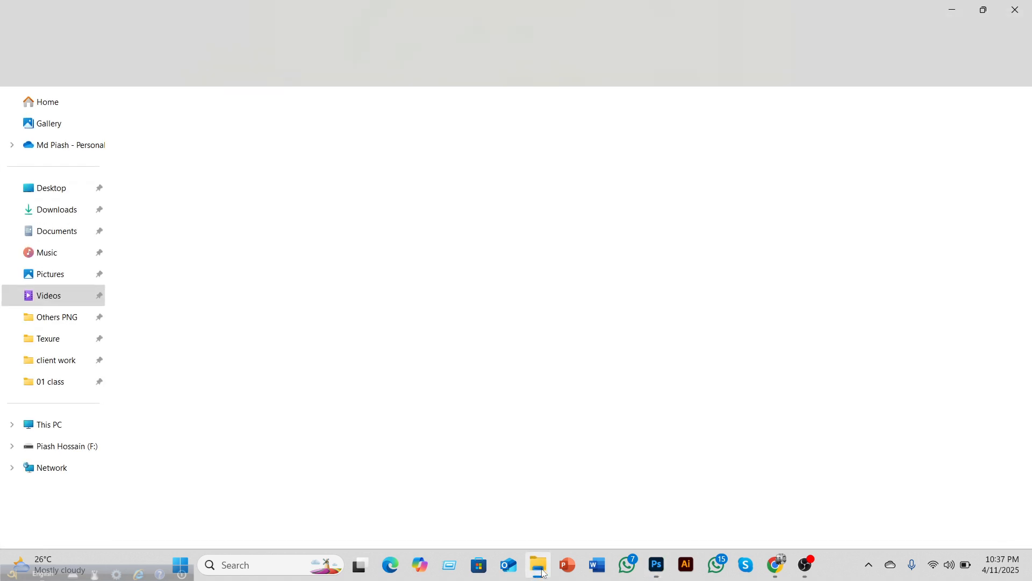
click(65, 448)
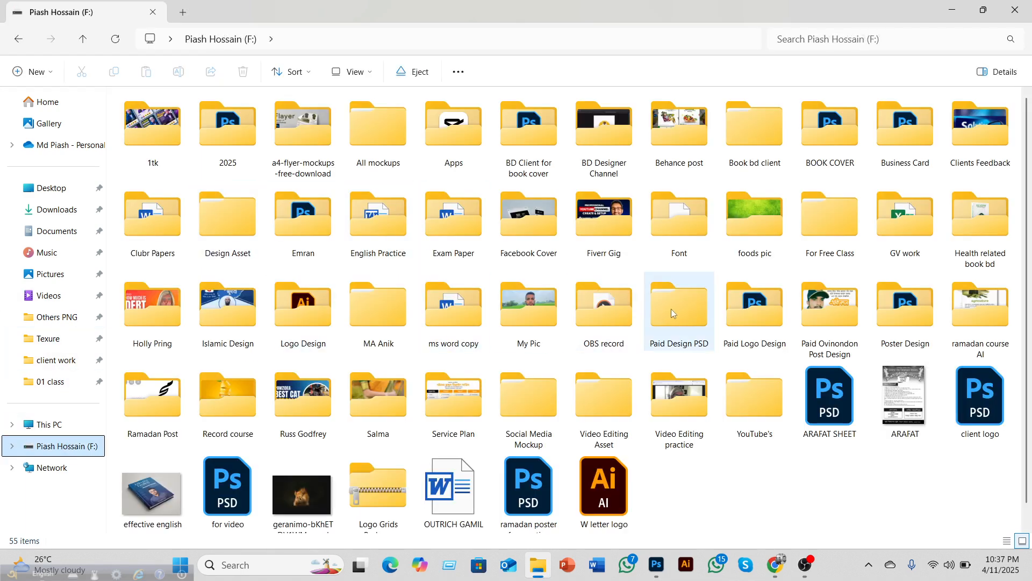
double_click(837, 235)
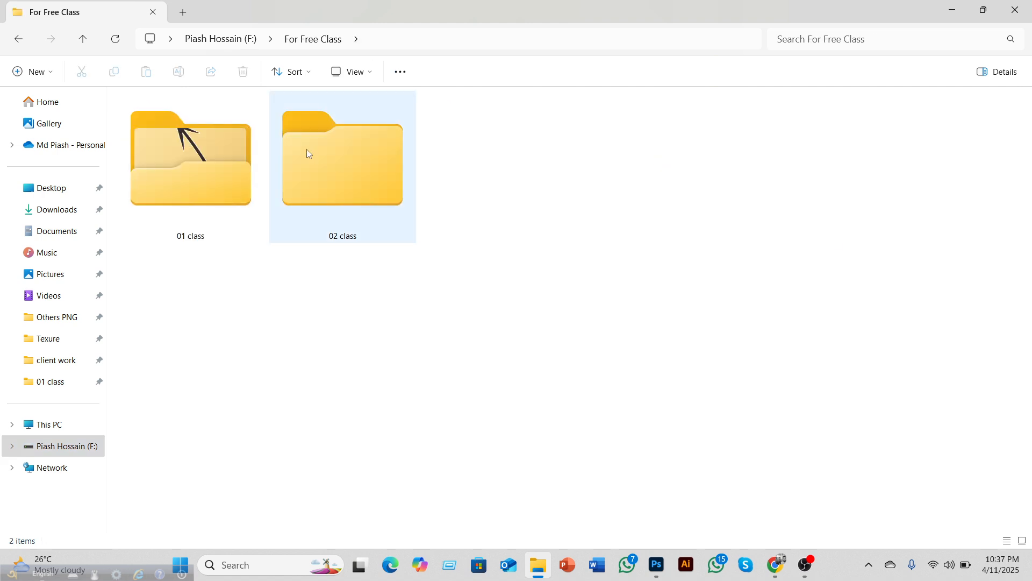
double_click(214, 168)
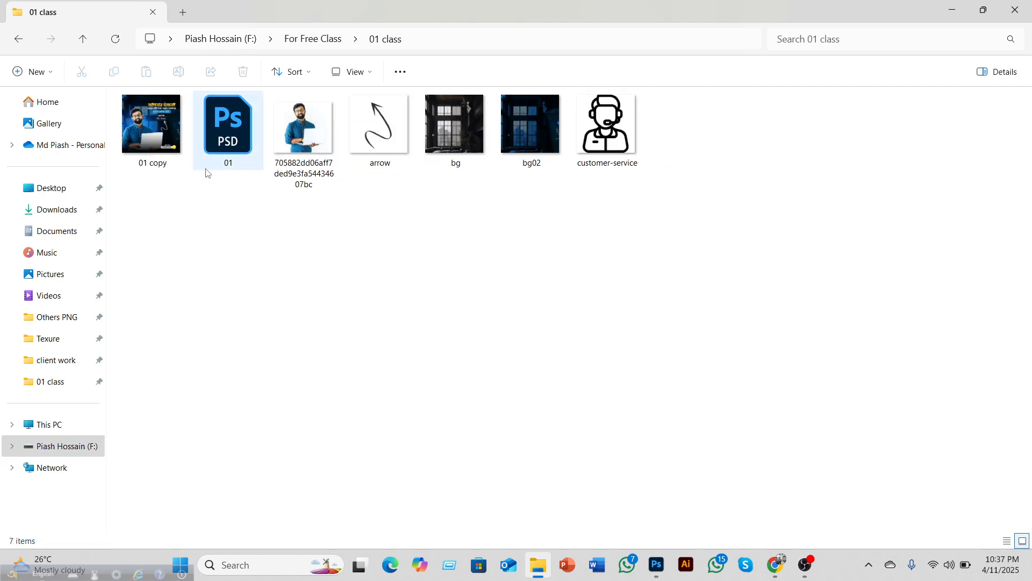
click(352, 72)
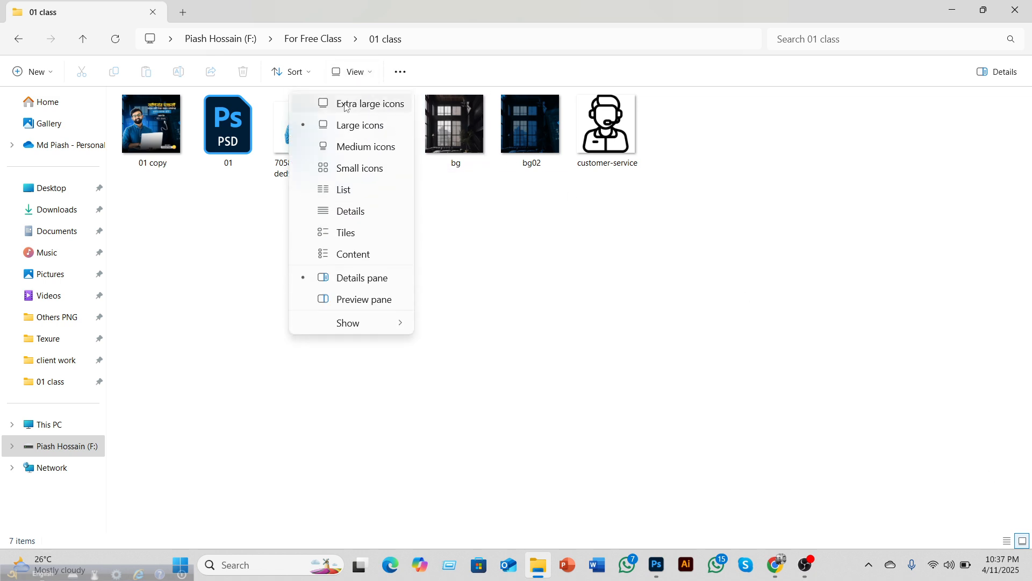
click(341, 104)
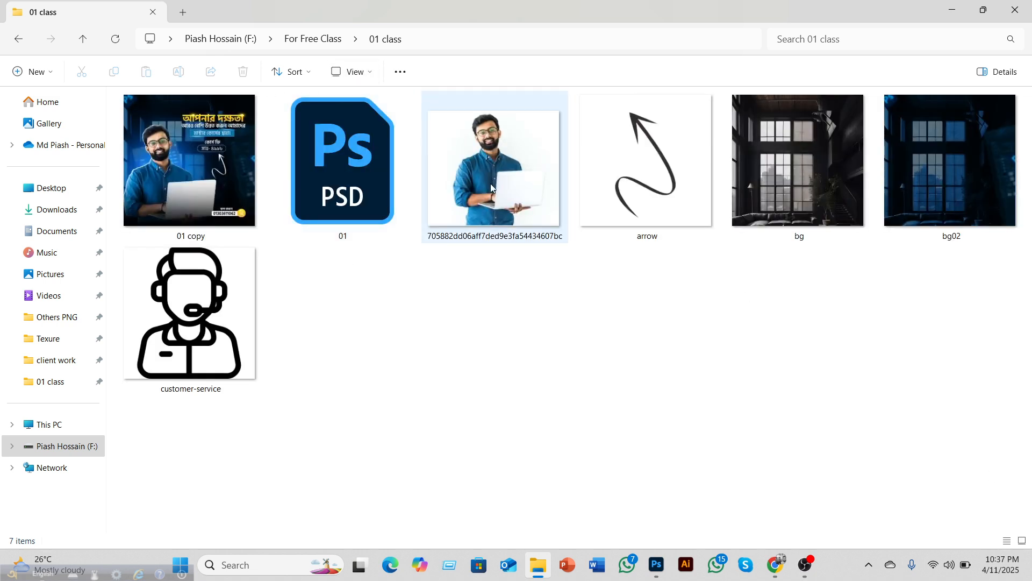
Step: Preview the source photo of the man holding a laptop, then close it
click(505, 176)
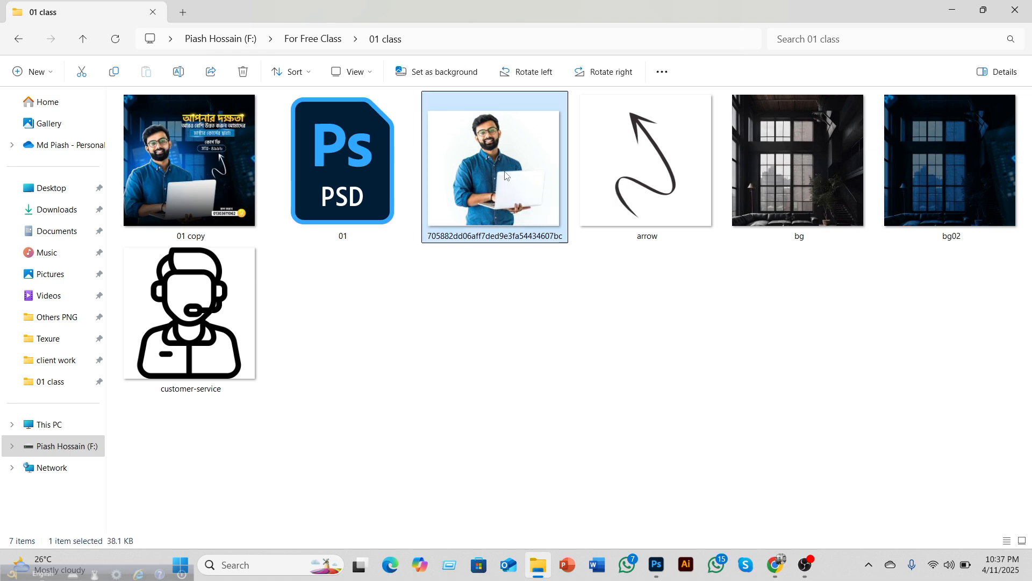
double_click(506, 175)
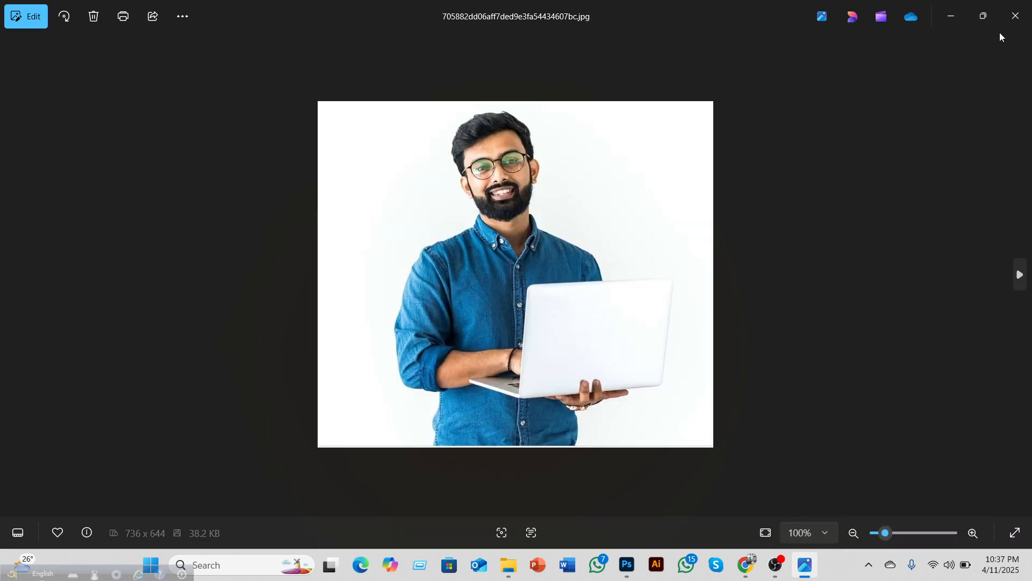
click(1014, 21)
Step: Preview the bg and bg02 background images, then return to the poster in Photoshop
click(786, 157)
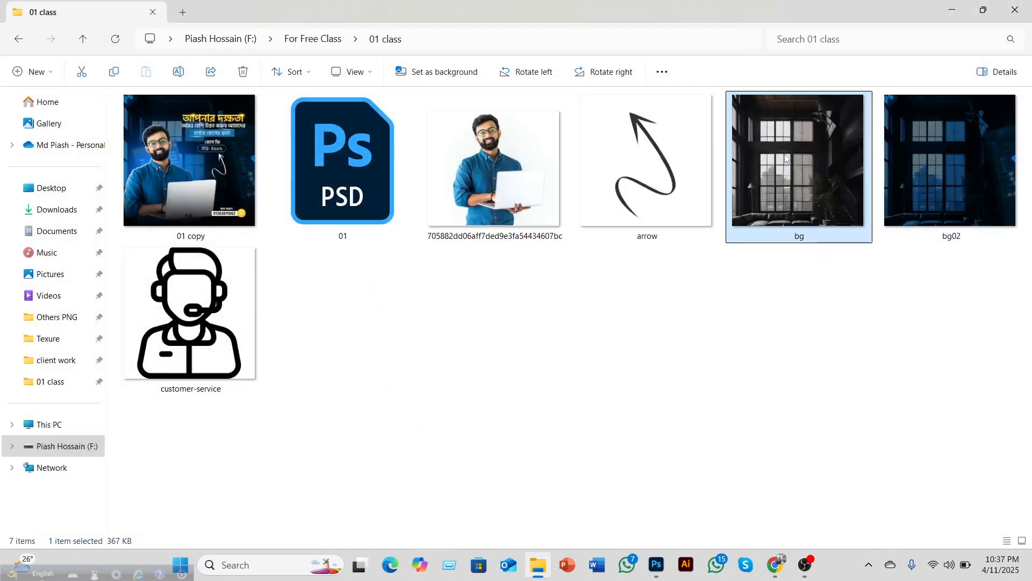
double_click(786, 158)
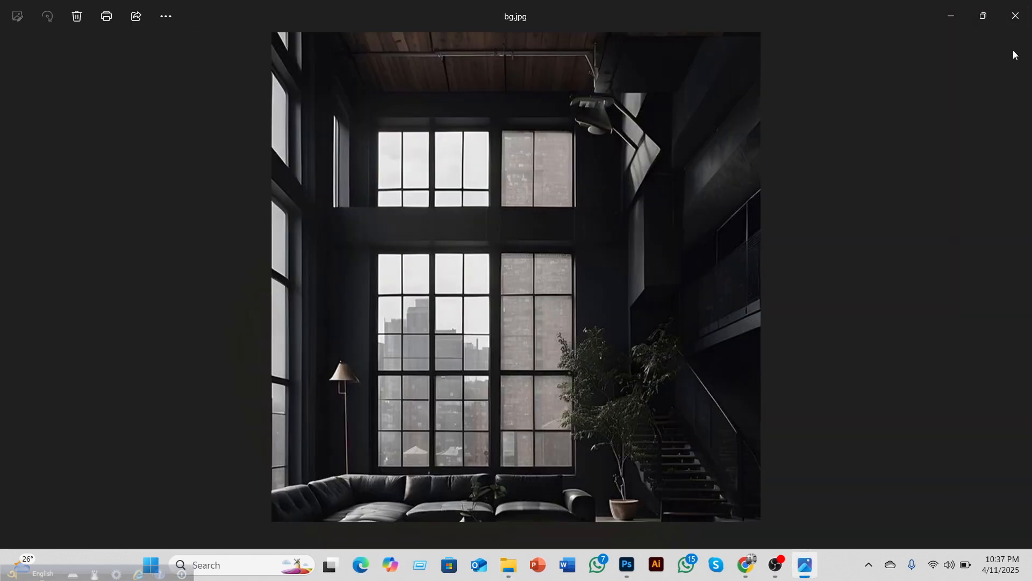
click(1014, 16)
double_click(948, 141)
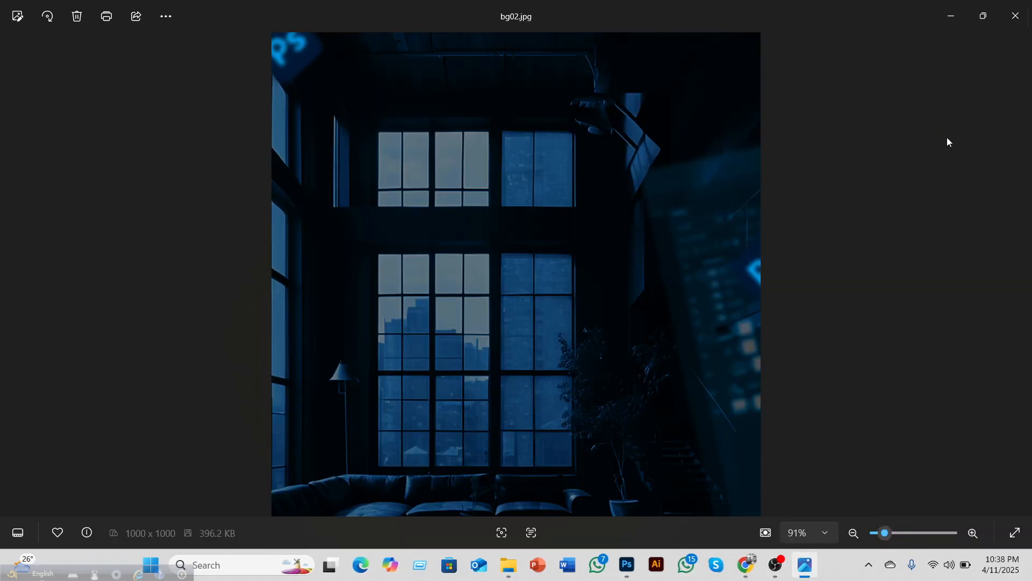
click(1015, 16)
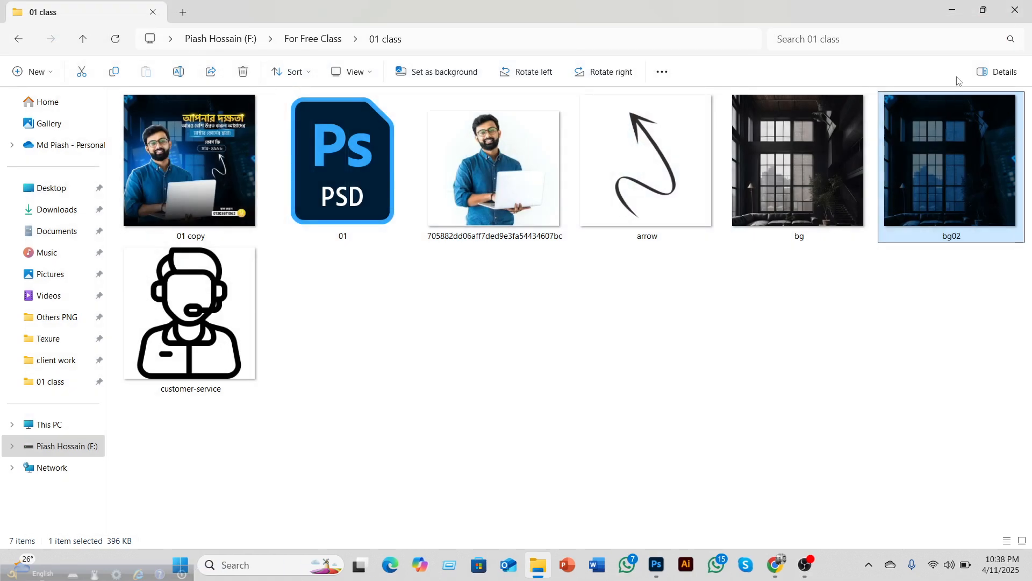
click(960, 10)
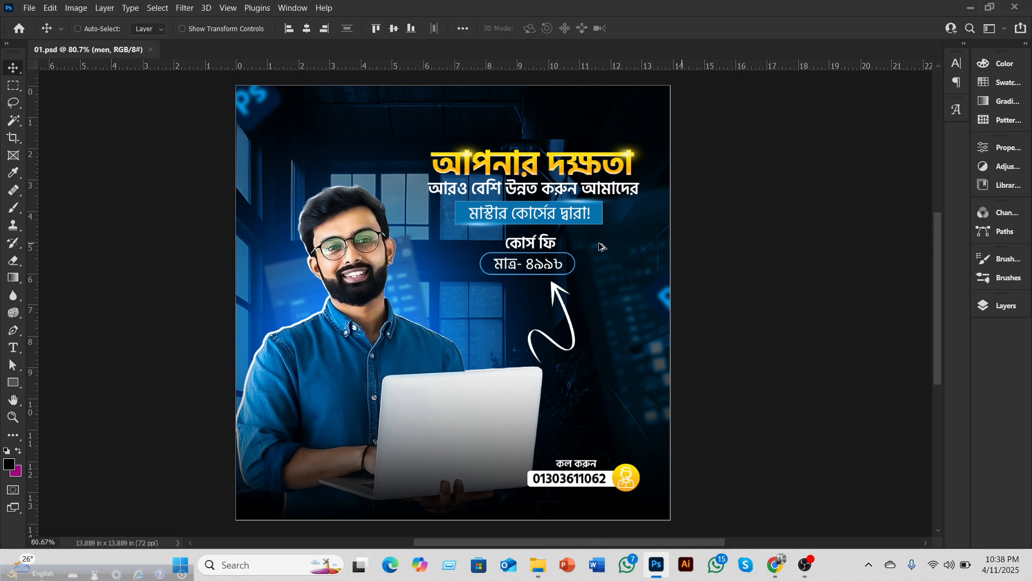
Step: Examine the finished poster's overall layout and the man's edge lighting against the background up close
scroll(588, 246, down, 1)
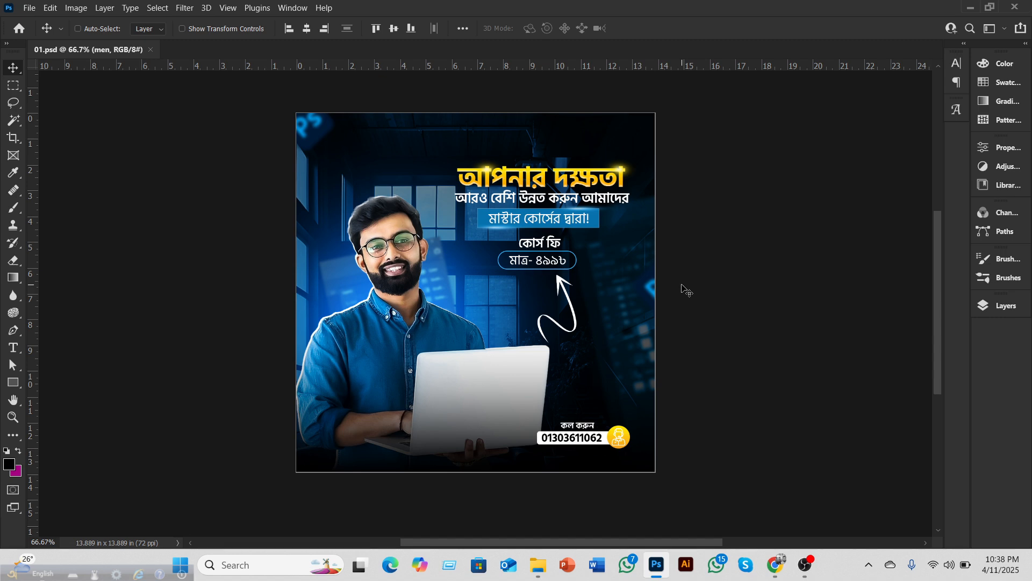
scroll(675, 315, up, 2)
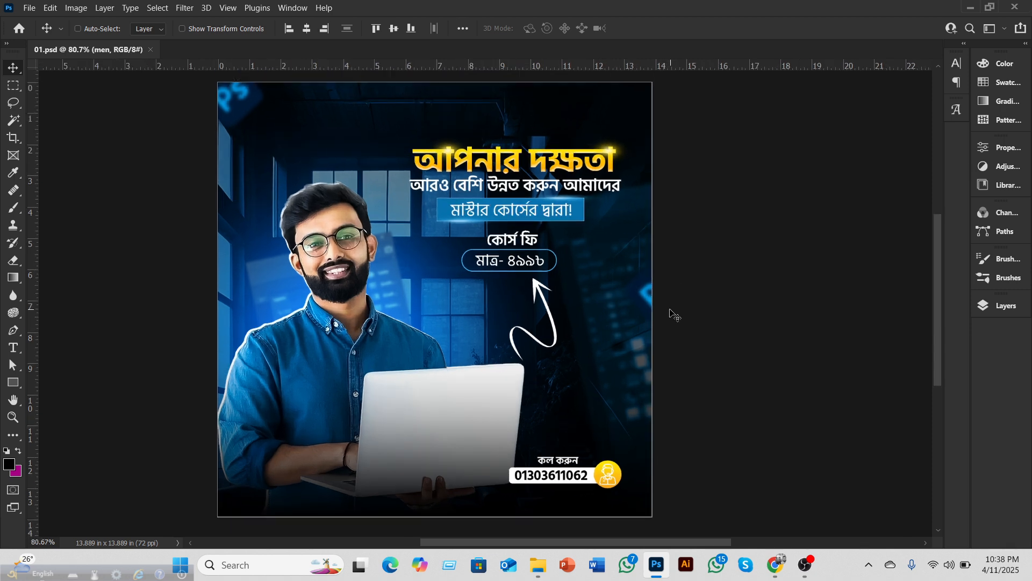
scroll(671, 311, up, 1)
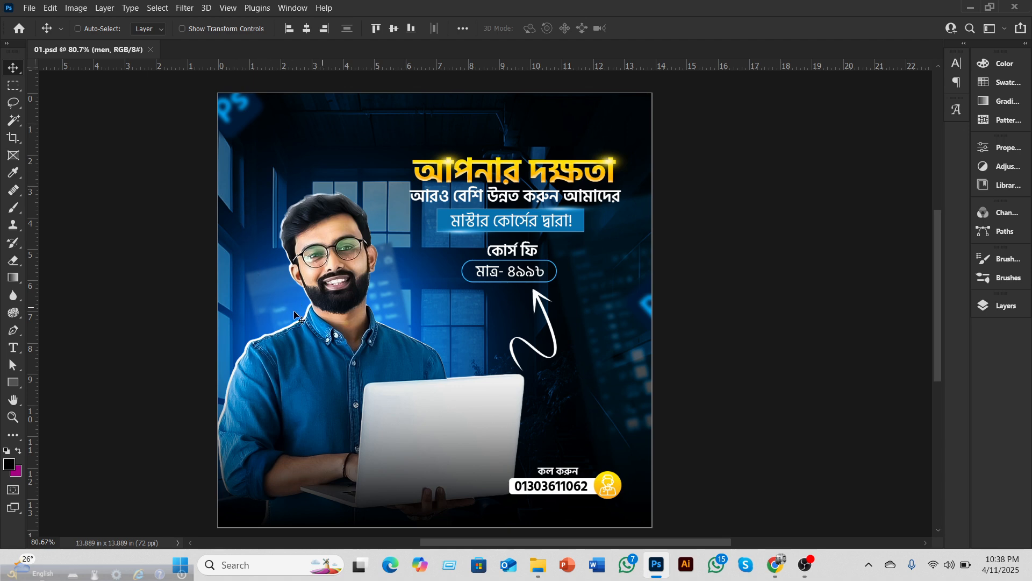
scroll(301, 311, up, 3)
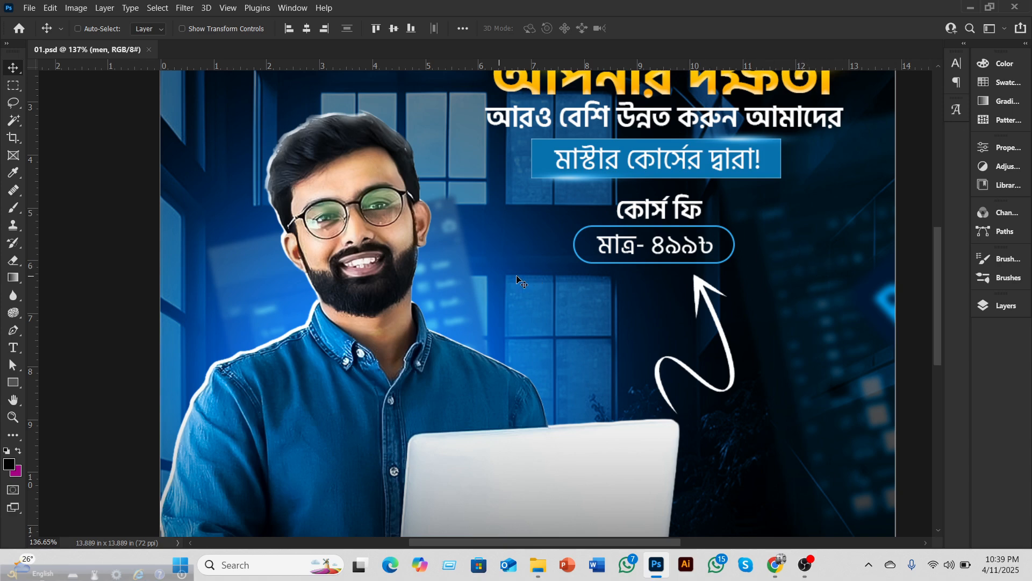
scroll(555, 260, down, 3)
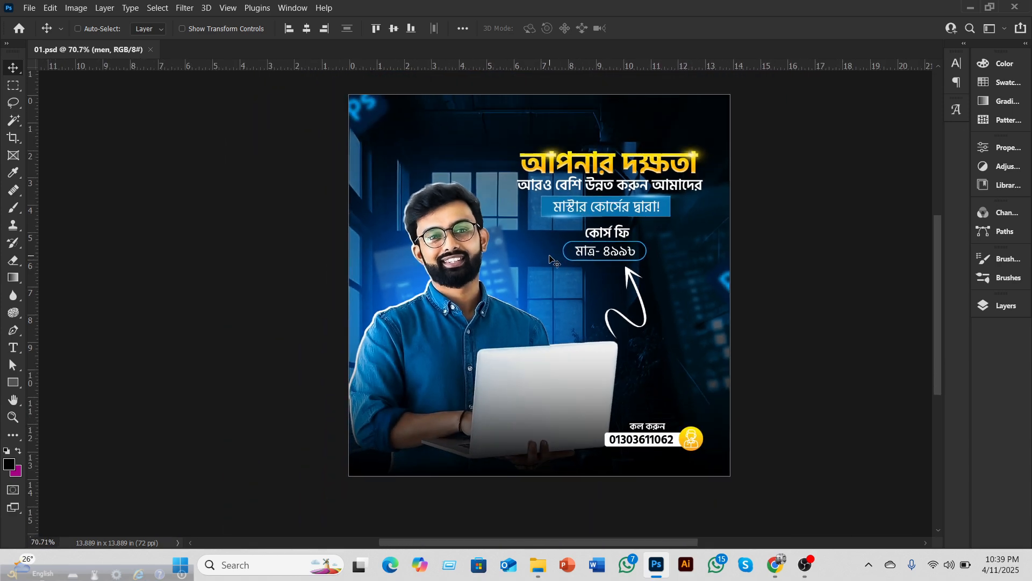
scroll(555, 259, down, 1)
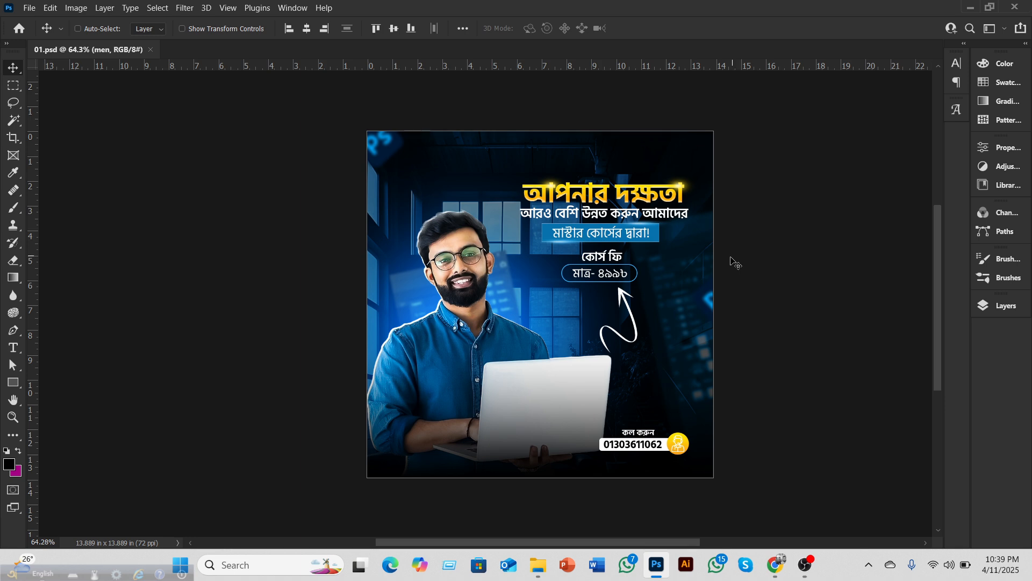
Step: Create a new document of 1000 x 1000 pixels at 72 ppi in RGB Color with a transparent artboard
click(30, 8)
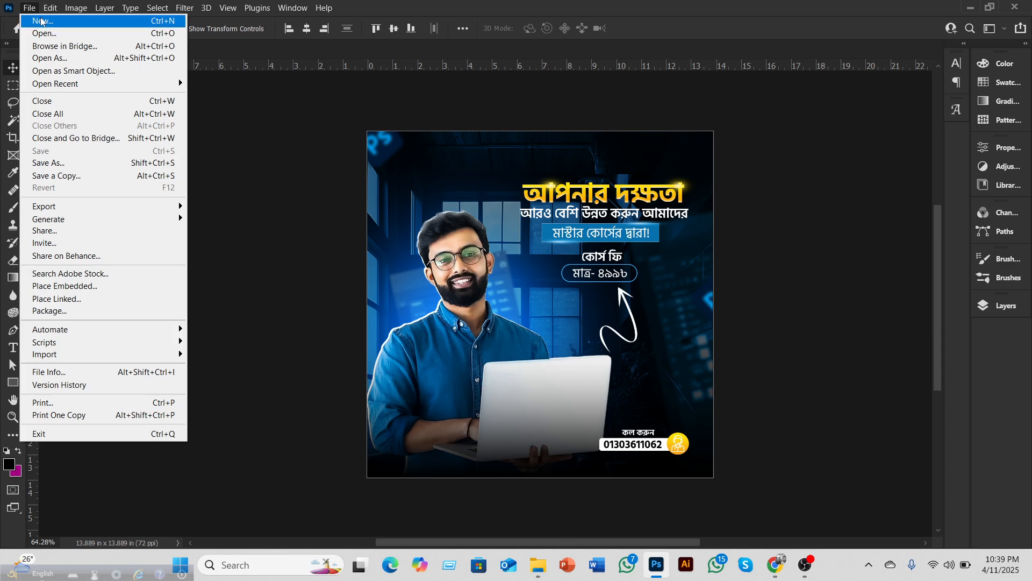
click(42, 21)
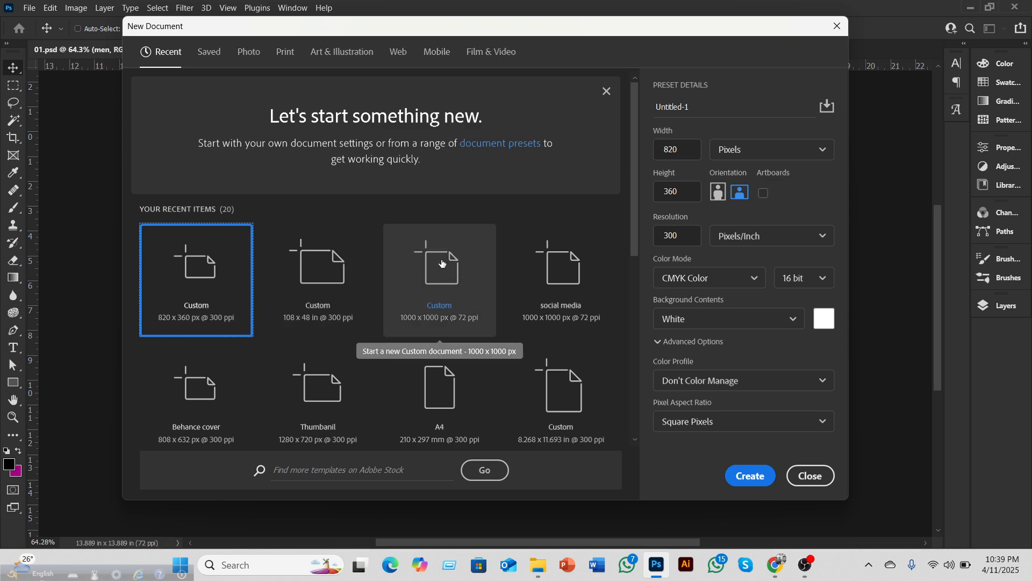
click(446, 278)
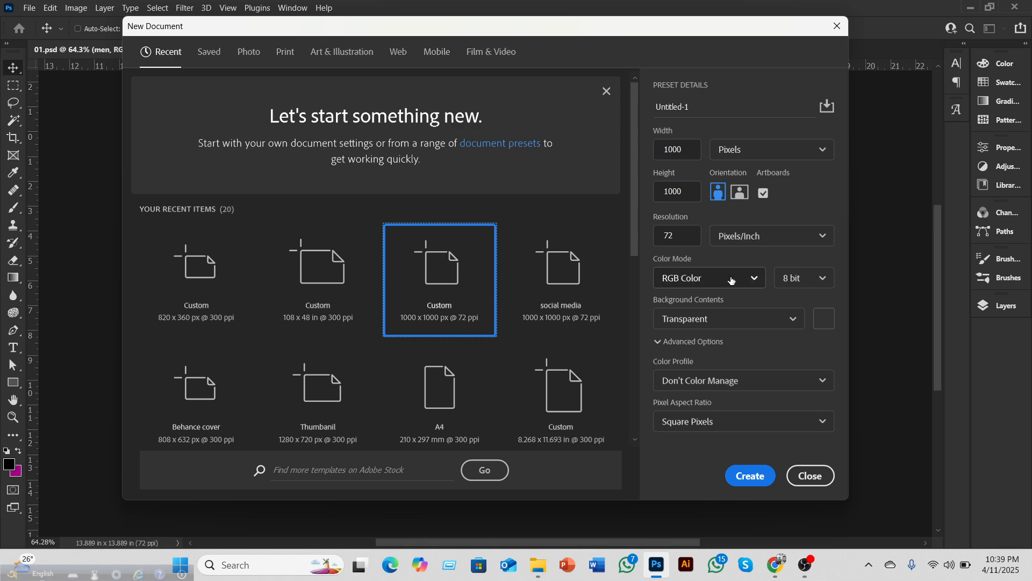
click(750, 476)
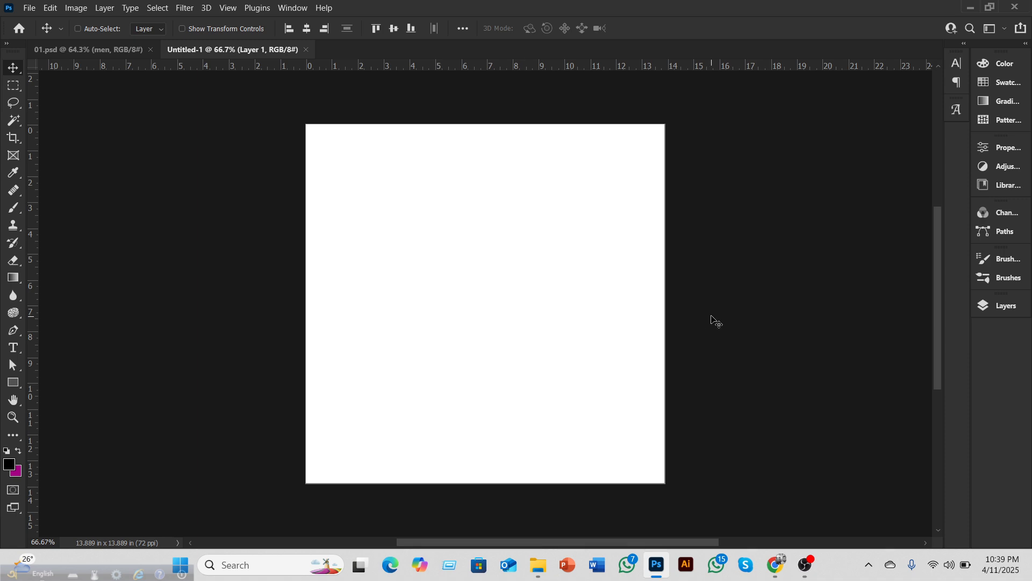
Step: Add a Solid Color fill layer in red (ff0000) to the artboard
click(995, 306)
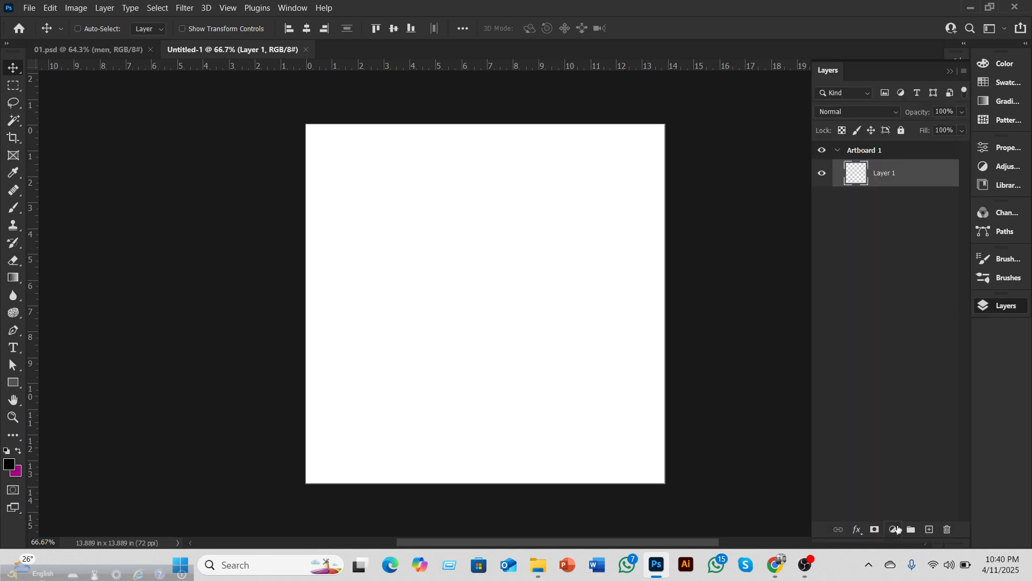
click(894, 530)
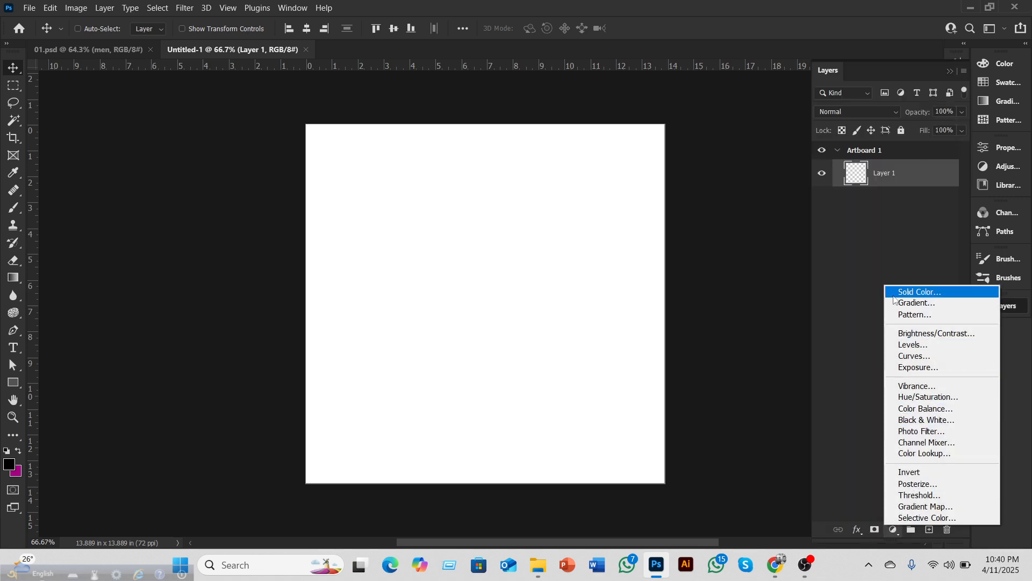
click(894, 296)
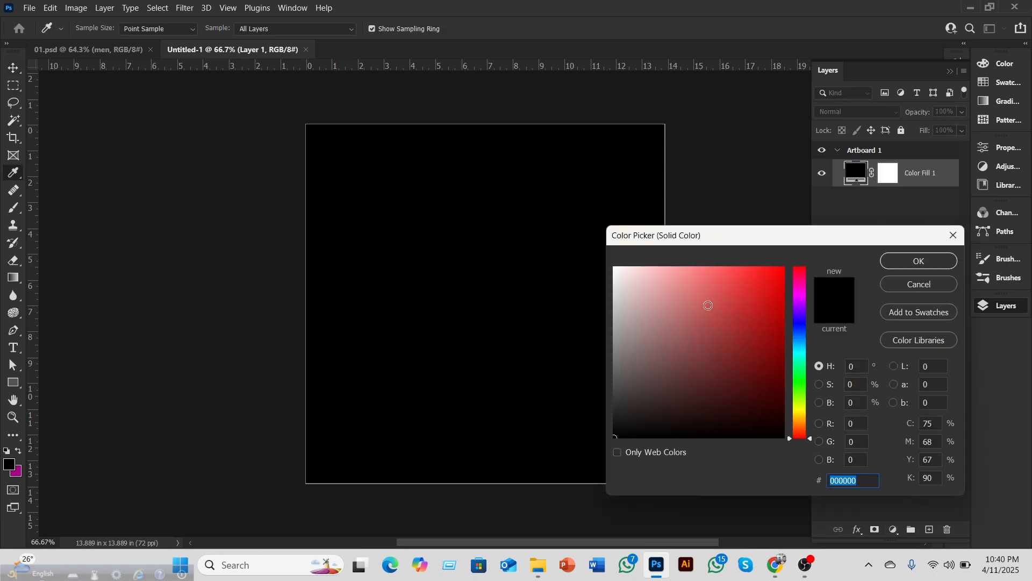
text(ff0000)
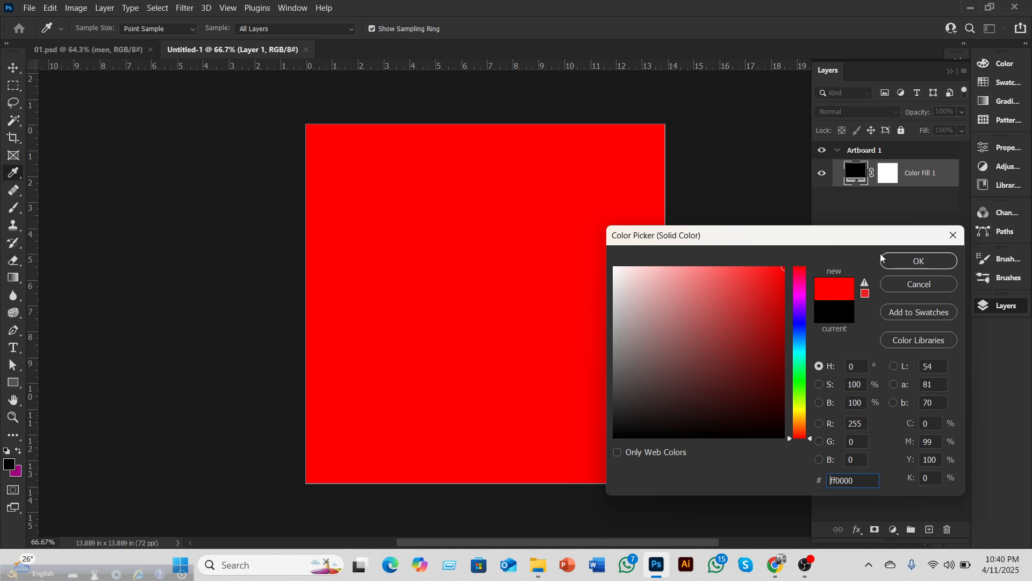
click(888, 260)
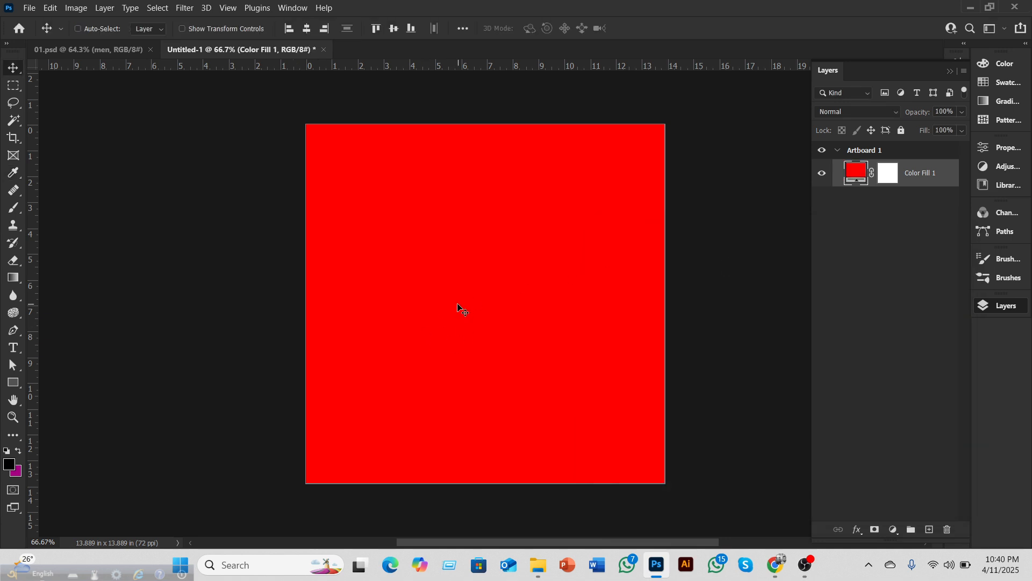
Step: Change the solid color fill layer's color to white (ffffff)
double_click(857, 172)
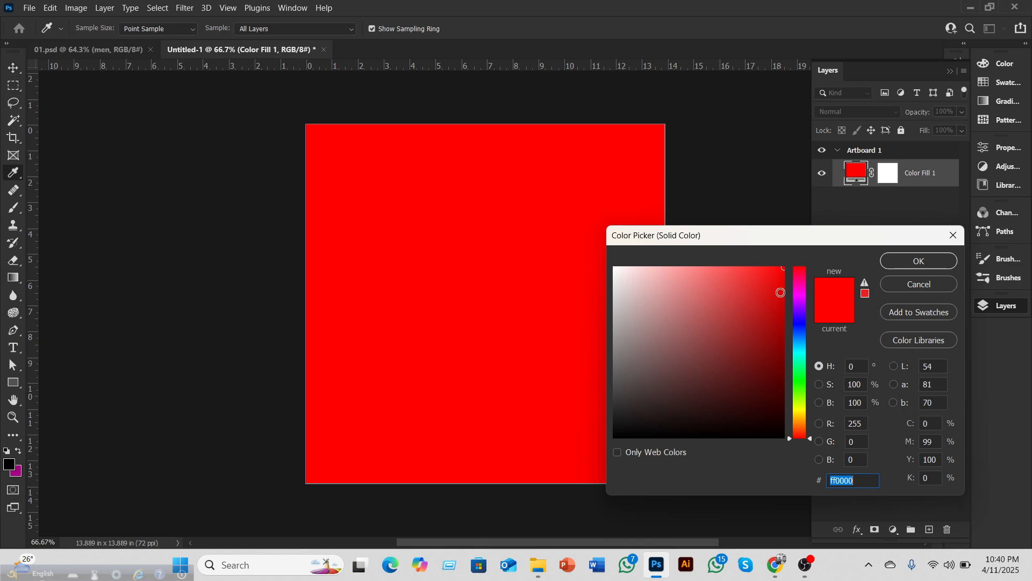
click(742, 376)
click(648, 291)
click(633, 362)
drag(633, 287, 588, 258)
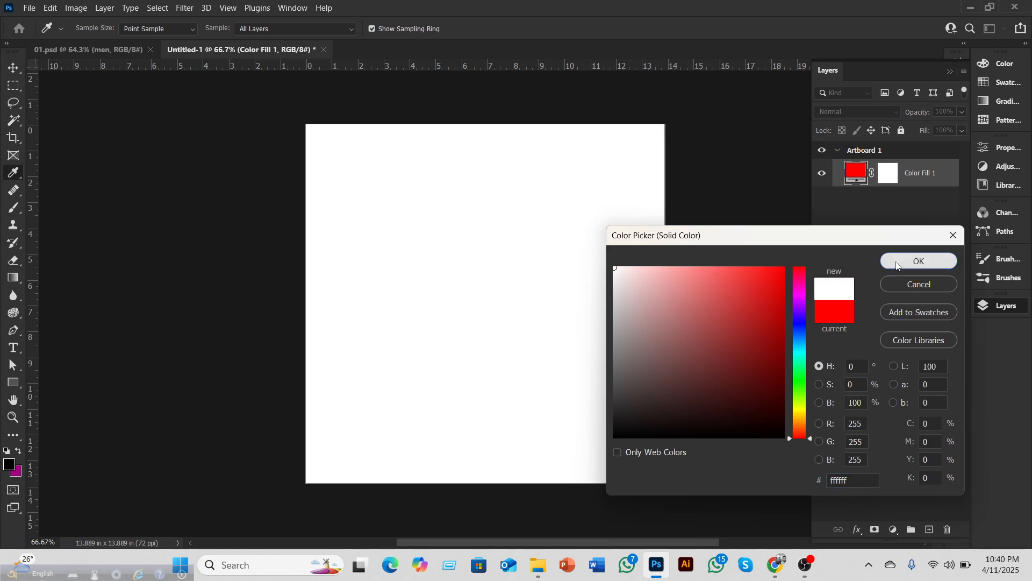
click(896, 262)
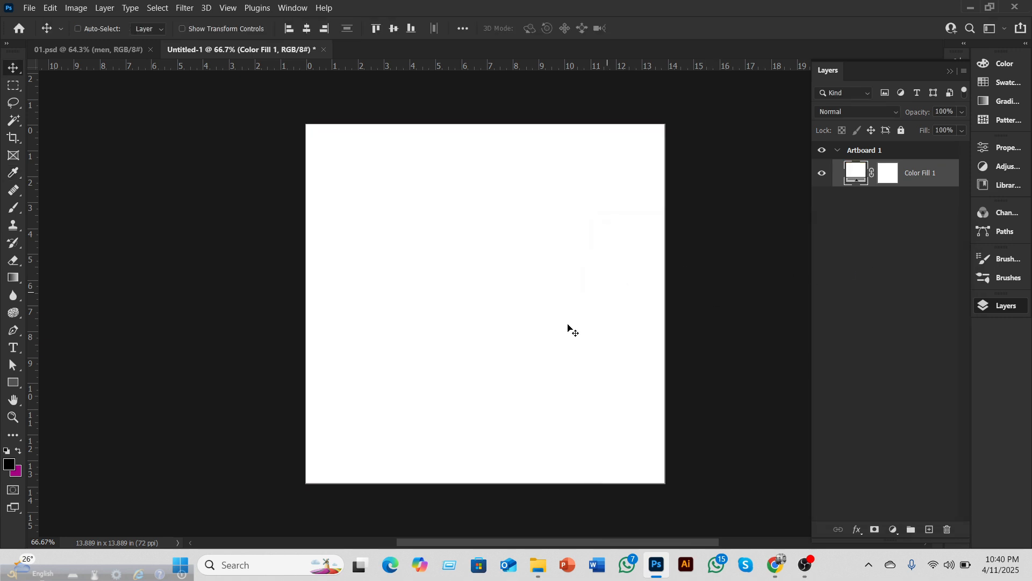
Step: Place the bg image from the 01 class folder as an embedded layer at its original size, browsing the files as extra large icons
click(29, 8)
click(86, 285)
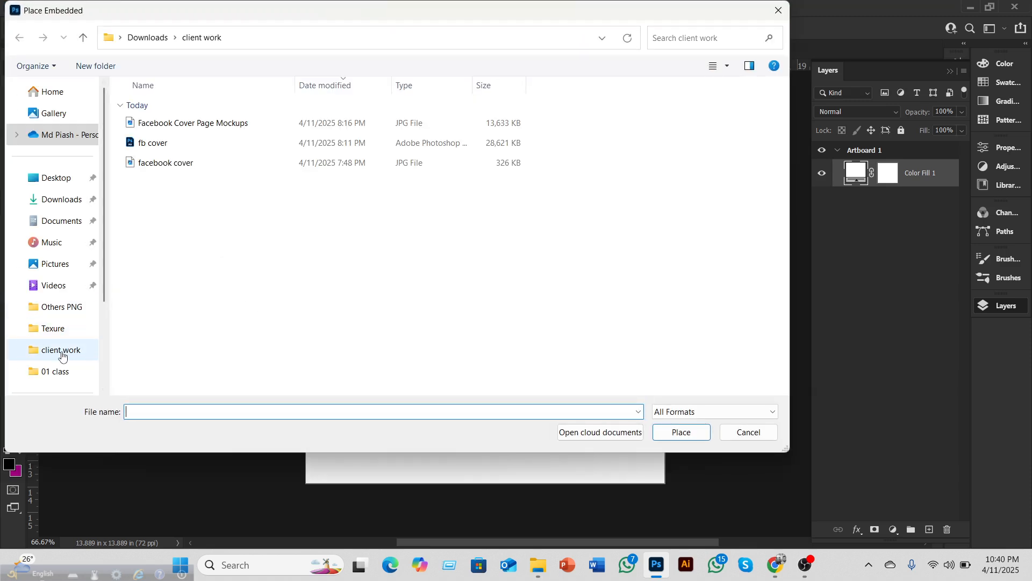
drag(62, 355, 131, 317)
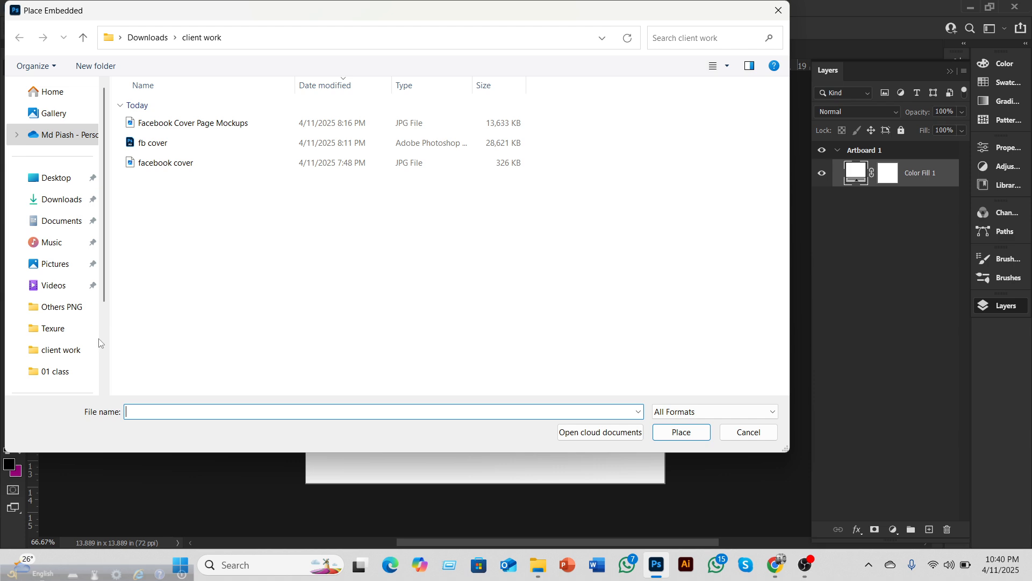
click(60, 371)
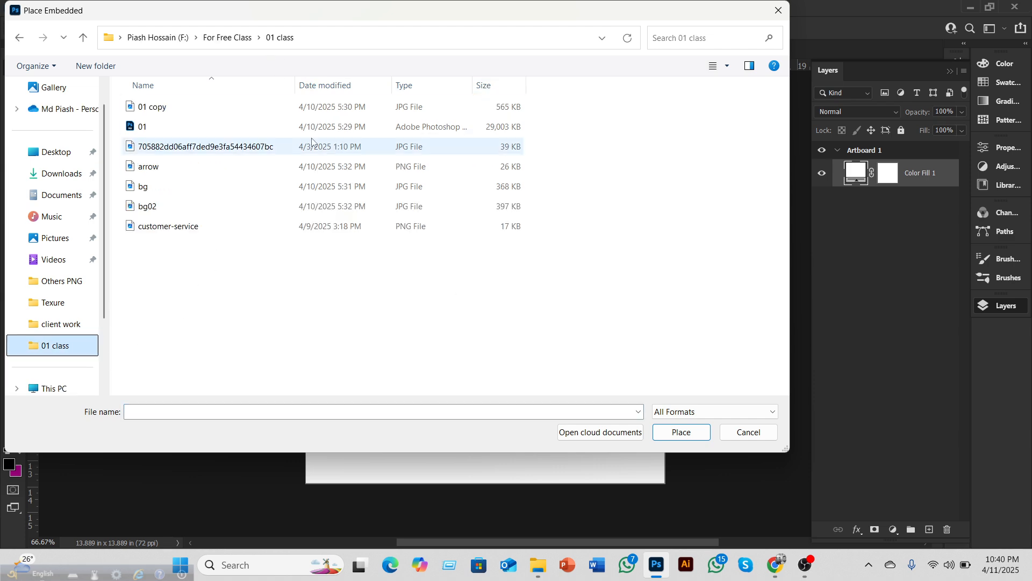
click(724, 65)
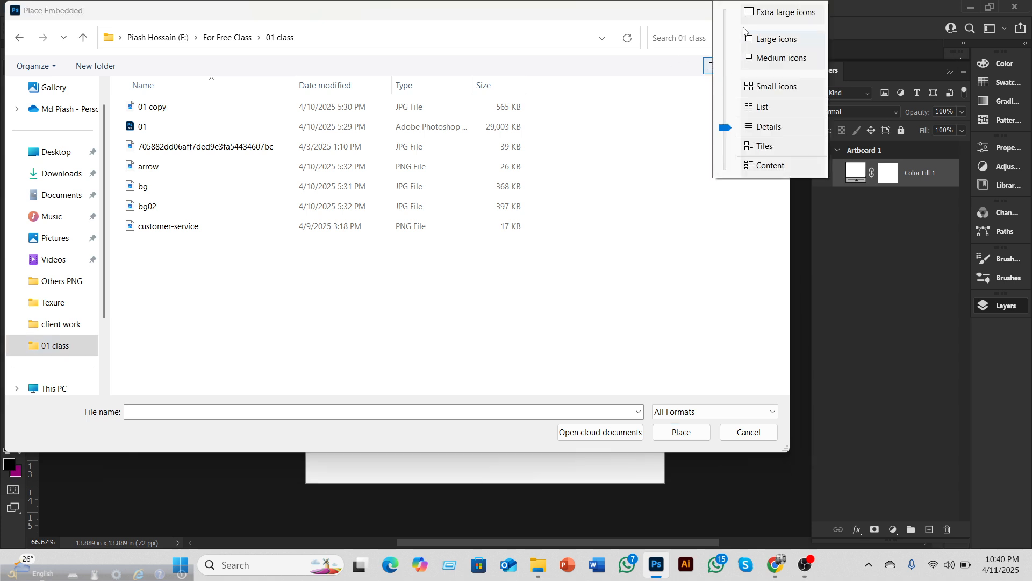
click(751, 15)
click(205, 305)
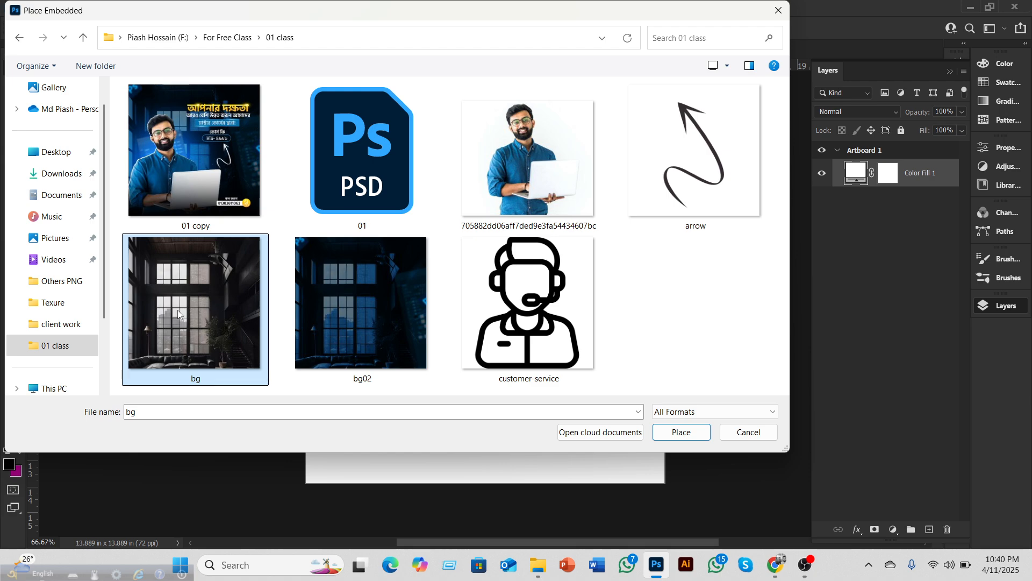
click(672, 436)
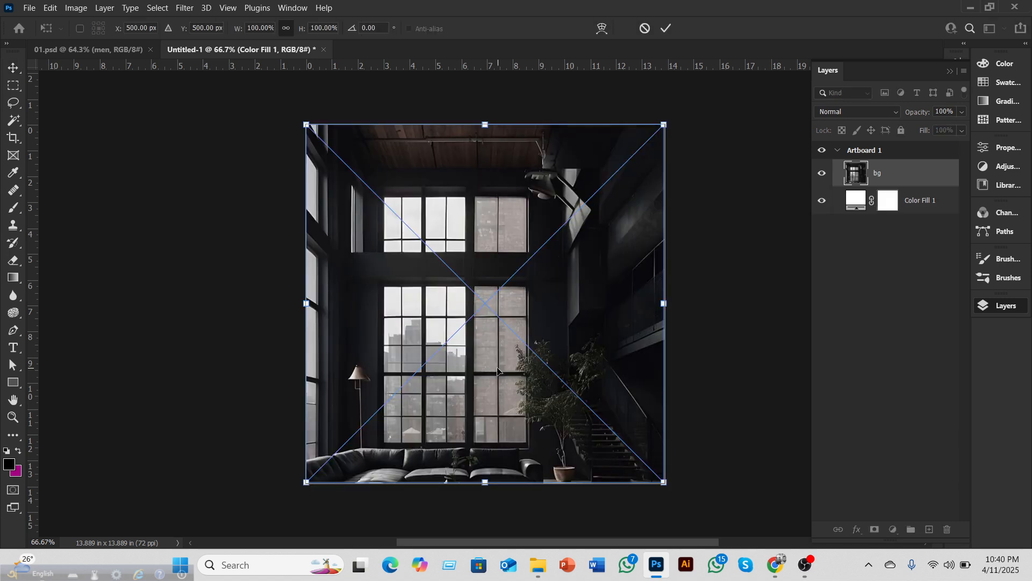
click(666, 28)
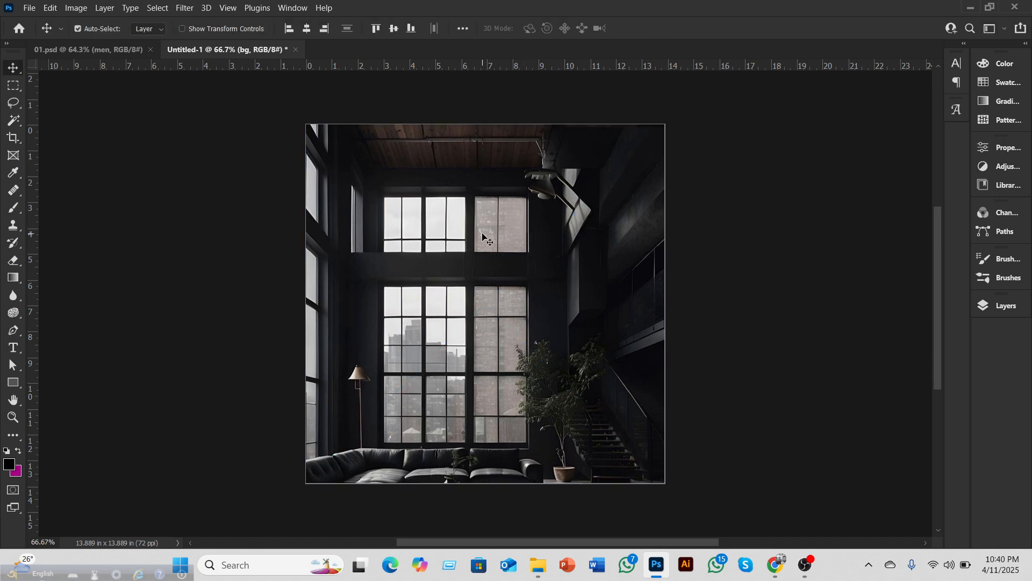
Step: Convert the bg layer to a smart object
key(ctrl+t)
click(666, 30)
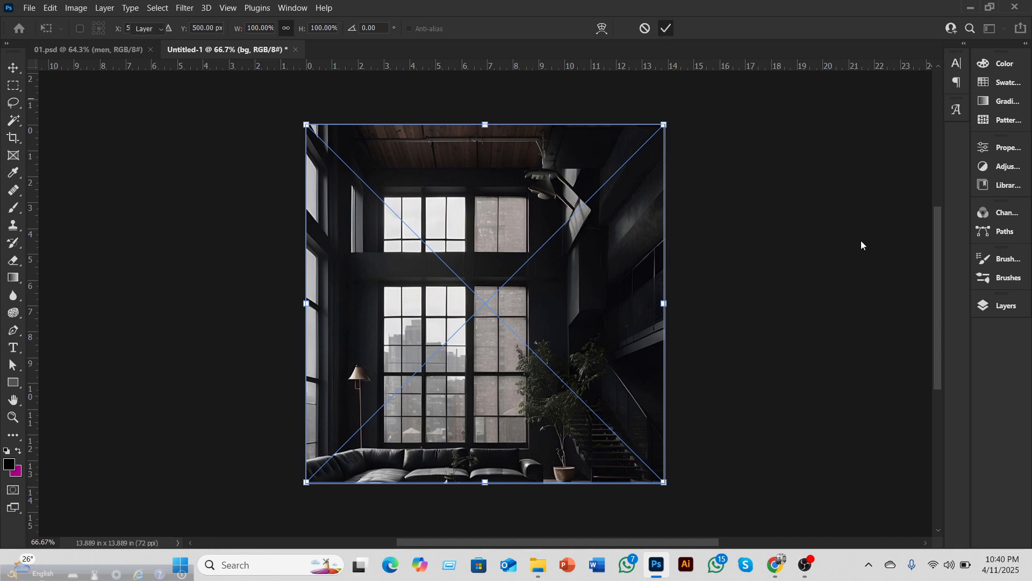
click(999, 306)
right_click(883, 181)
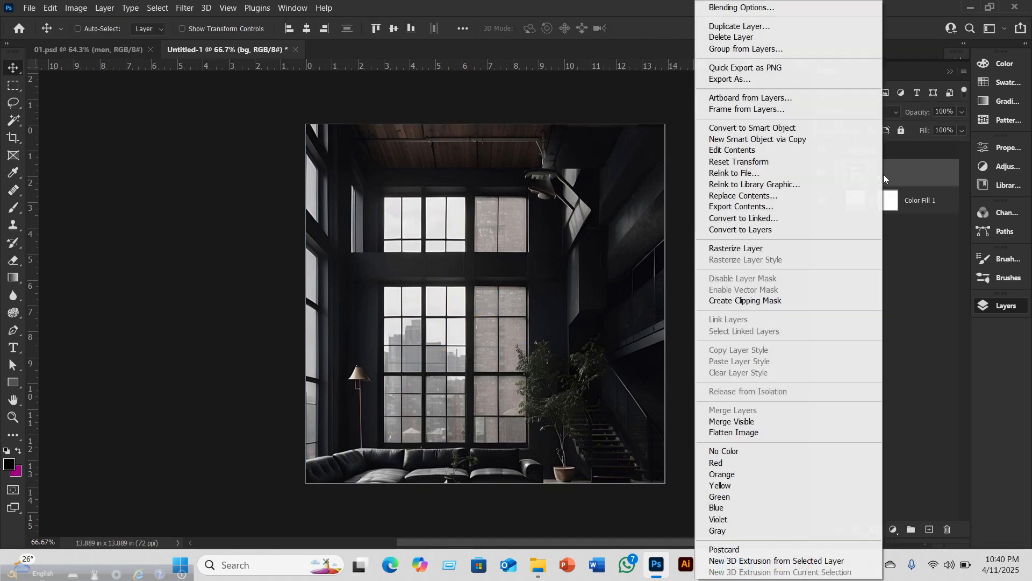
click(753, 127)
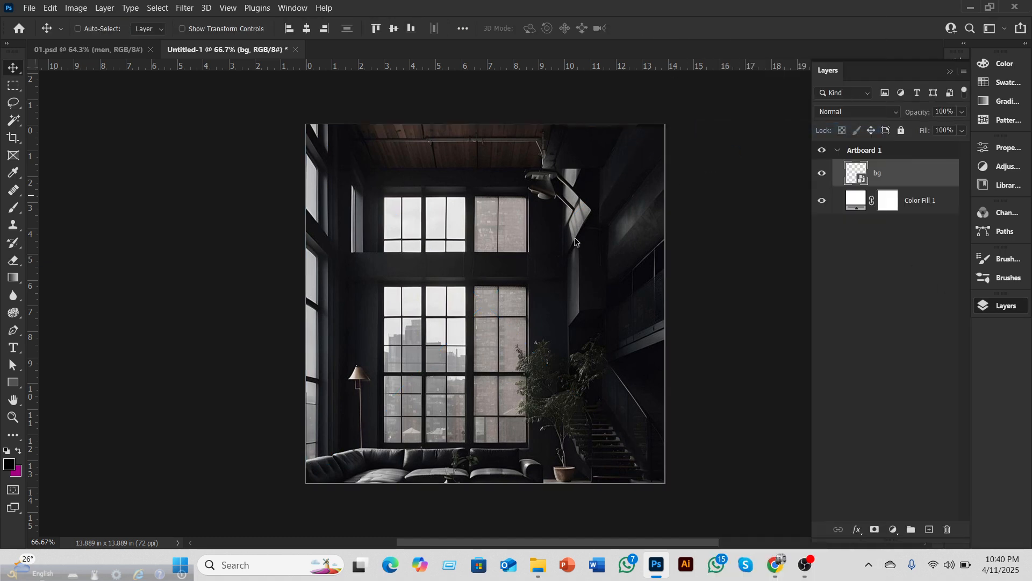
Step: Scale the bg layer proportionally to about 102.4% with Free Transform
key(ctrl+t)
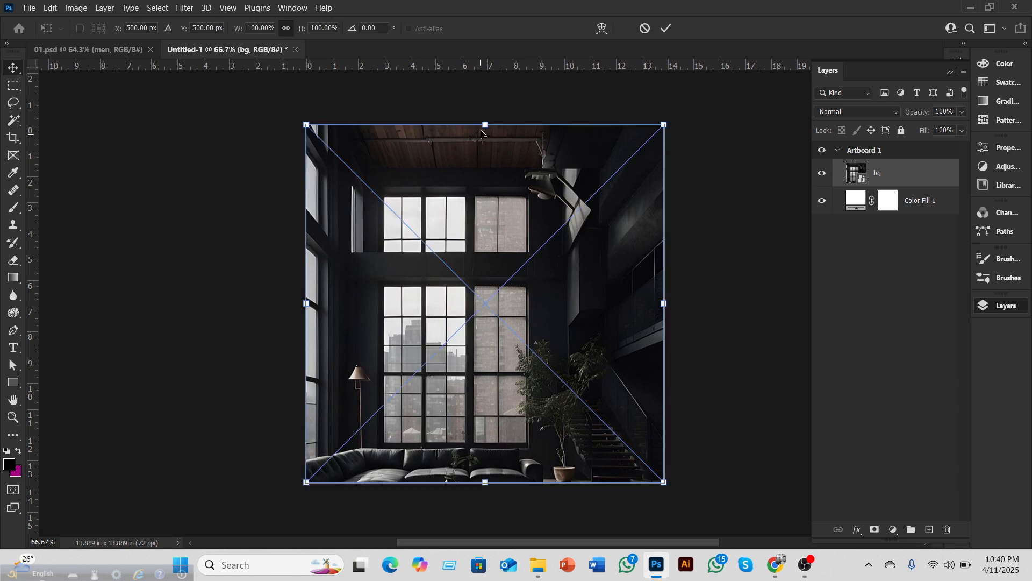
drag(487, 121, 484, 115)
drag(480, 189, 482, 189)
Step: Nudge the enlarged bg layer to about X 503 px, Y 500 px so it covers the artboard, and apply the transform
key(Left)
key(Left)
key(Left)
key(Left)
key(Left)
key(Left)
key(Left)
key(Left)
key(Left)
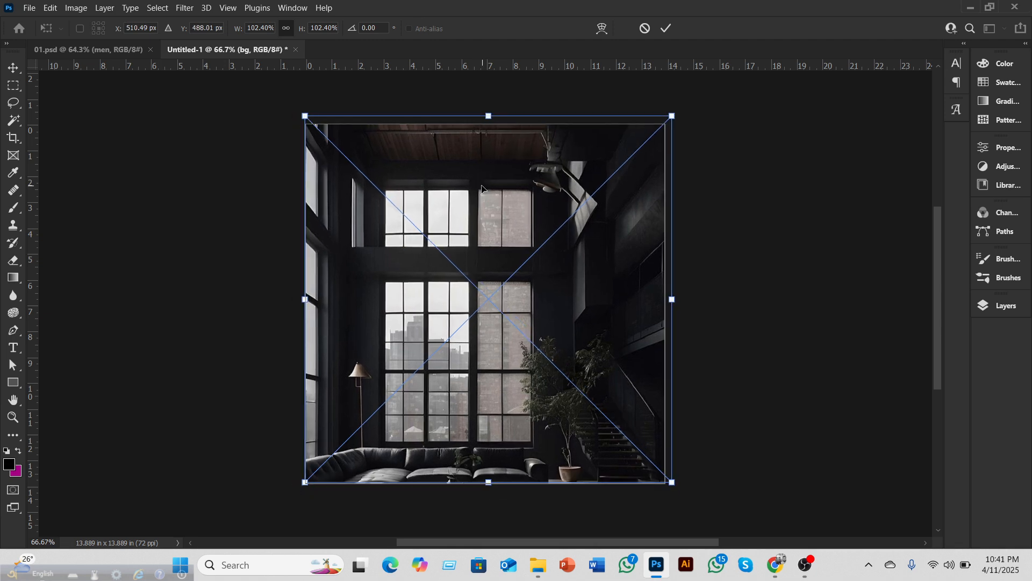
key(Down)
key(Down)
key(Down)
key(Down)
key(Down)
key(Down)
key(Down)
key(Down)
key(Down)
key(Down)
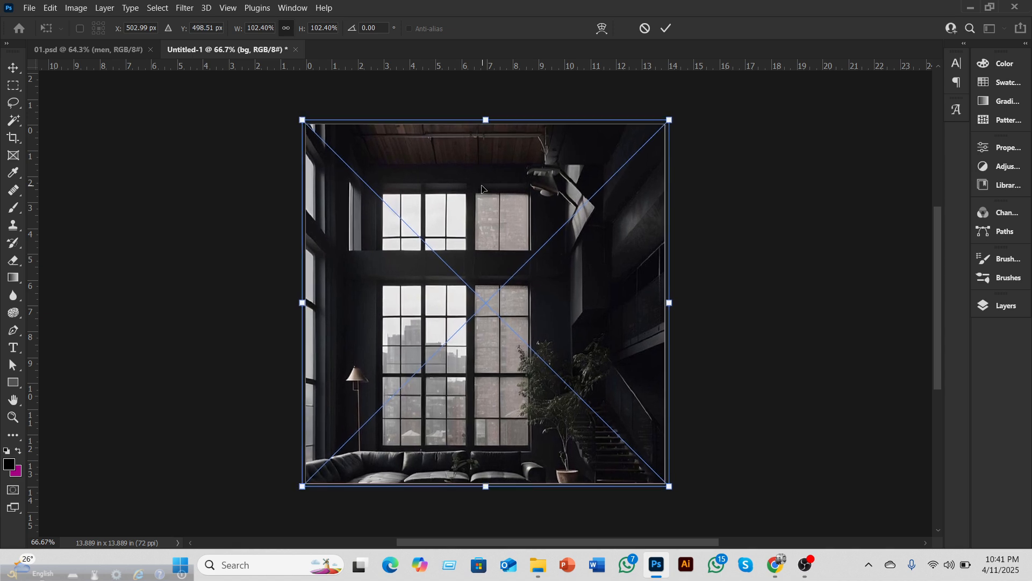
key(Down)
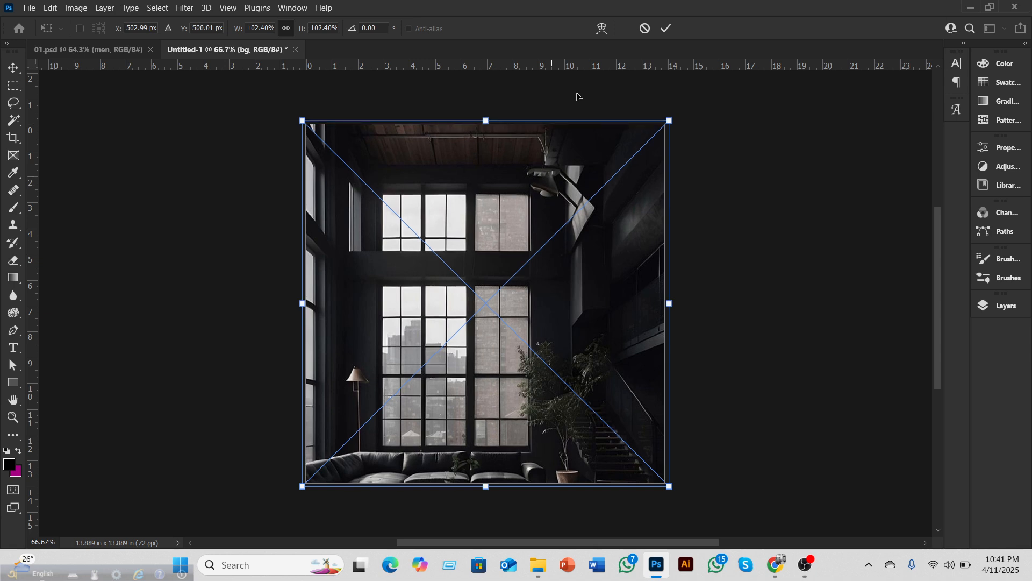
click(666, 28)
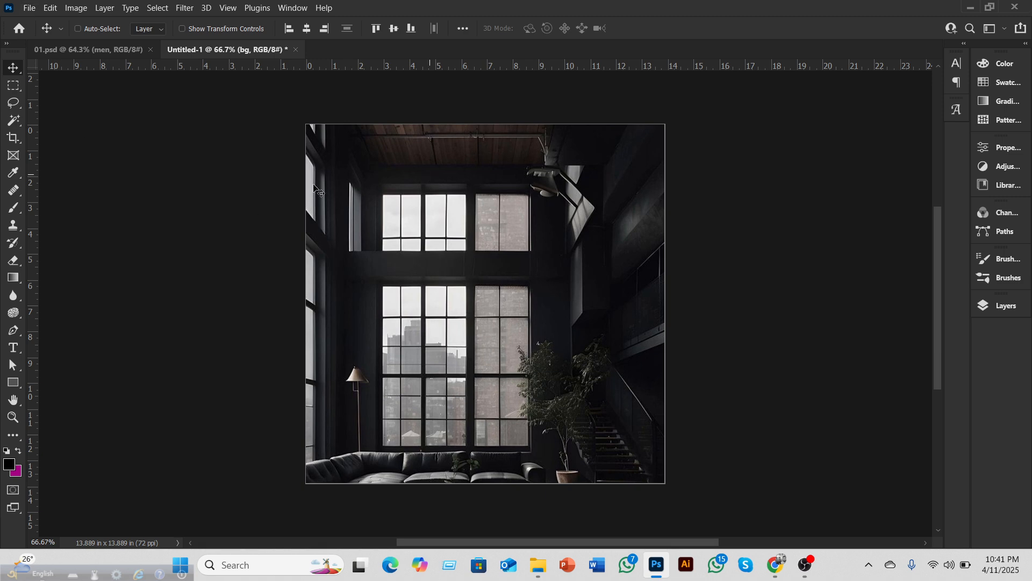
Step: Place the photo of the man holding a laptop as an embedded layer over the background, and delete it again
click(29, 8)
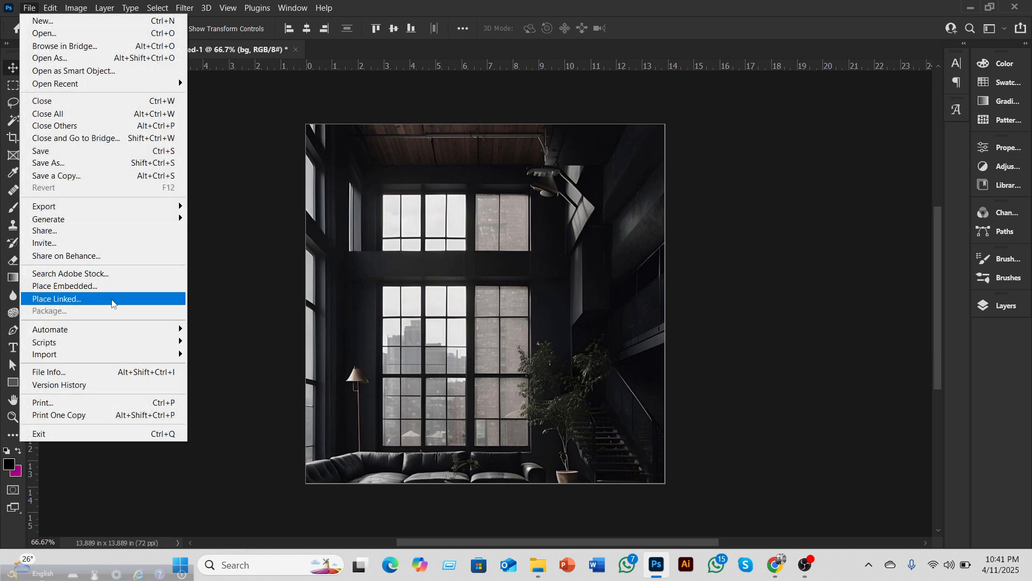
click(91, 289)
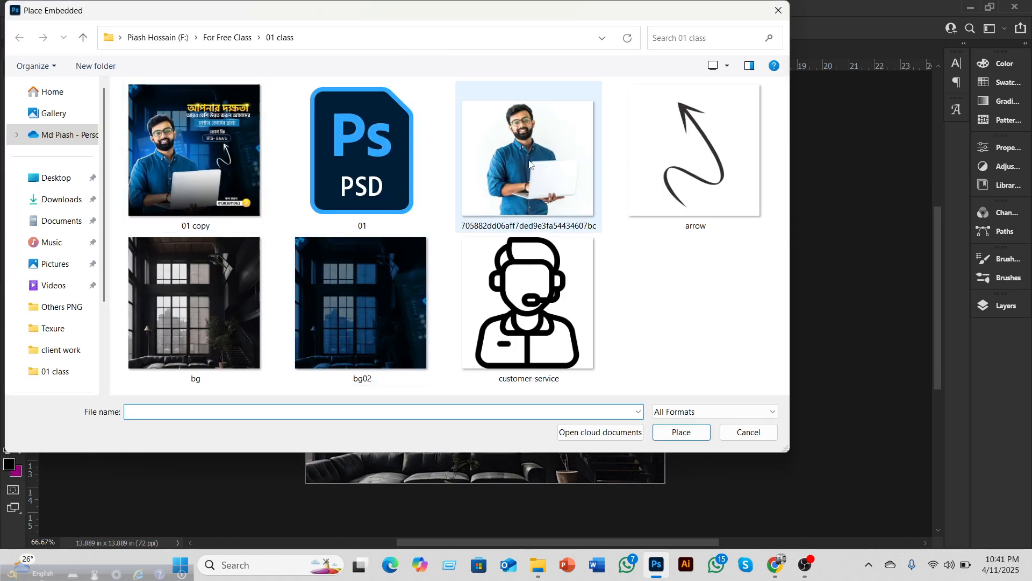
click(529, 172)
click(682, 432)
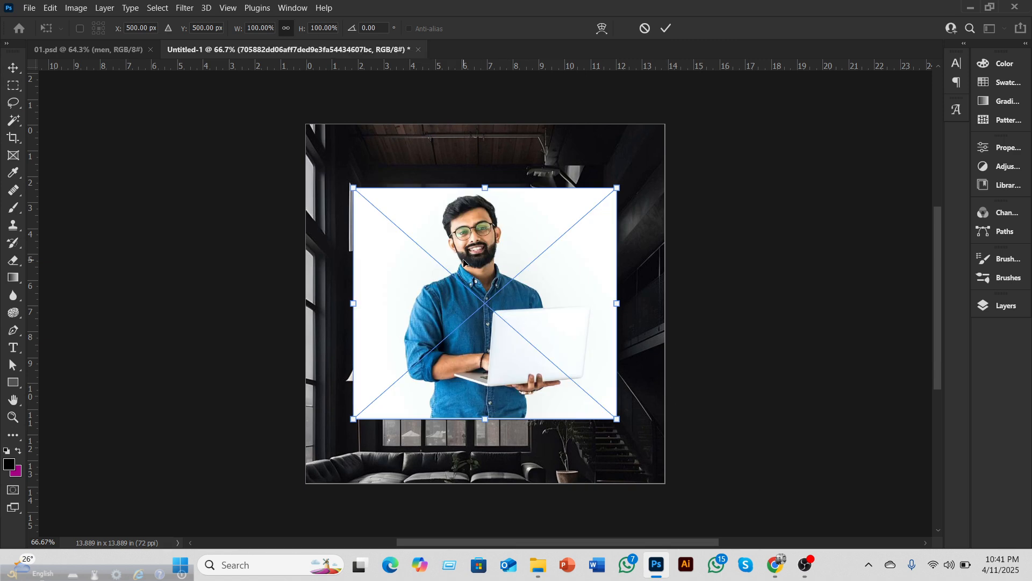
click(667, 29)
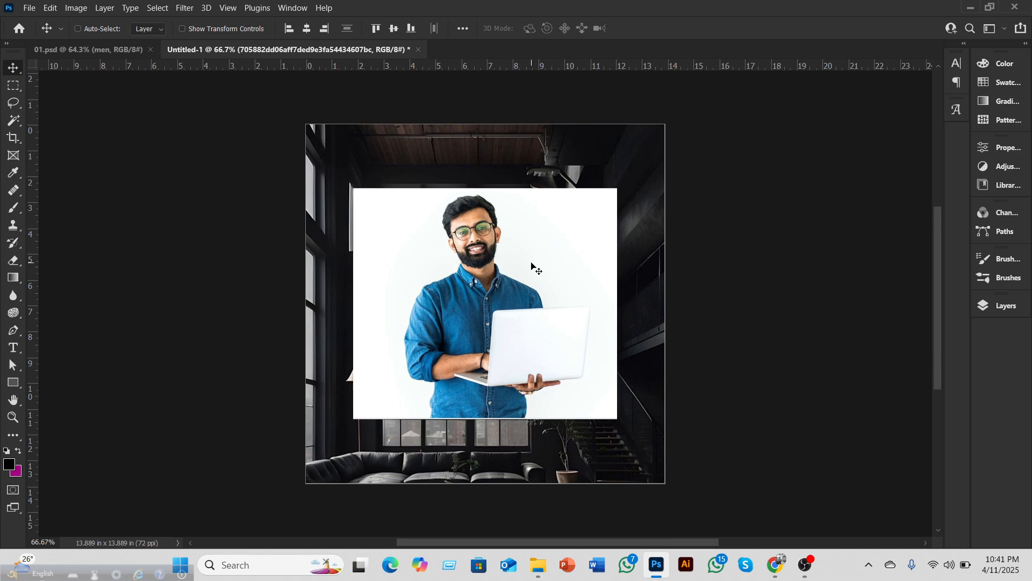
key(Delete)
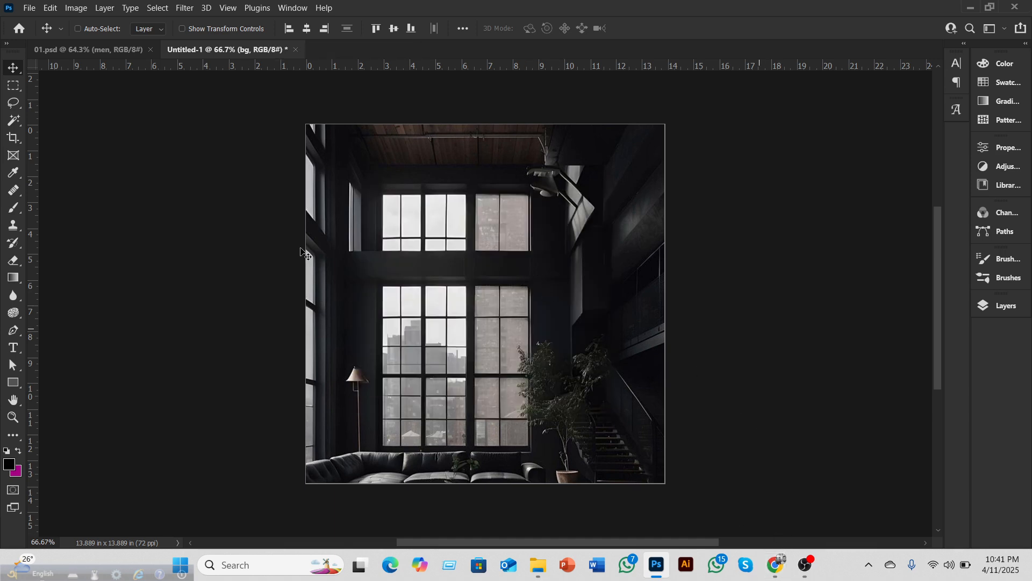
Step: Compare the finished 01.psd poster with the new document, and switch to the Google Meet window in Chrome
click(110, 51)
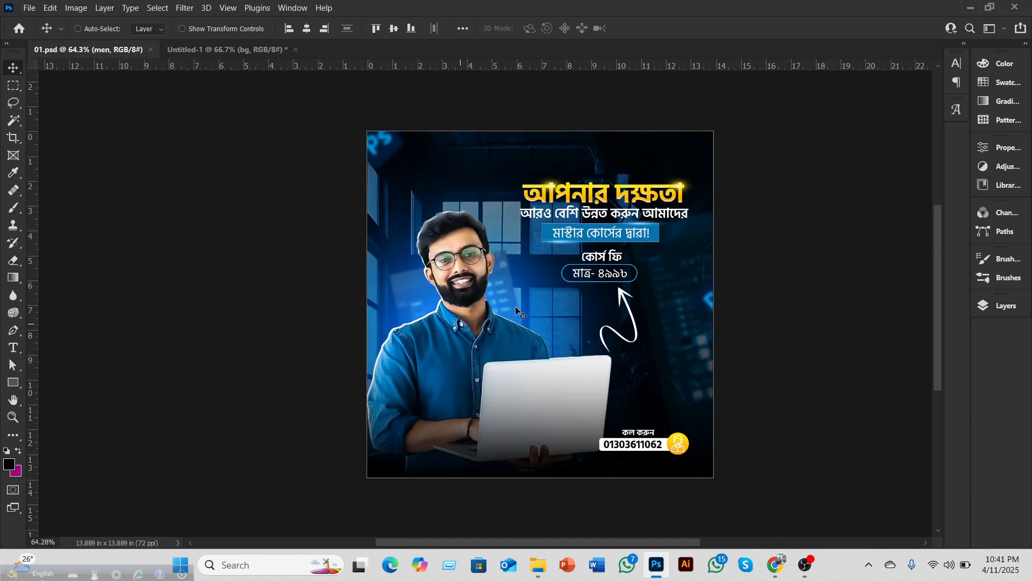
click(246, 53)
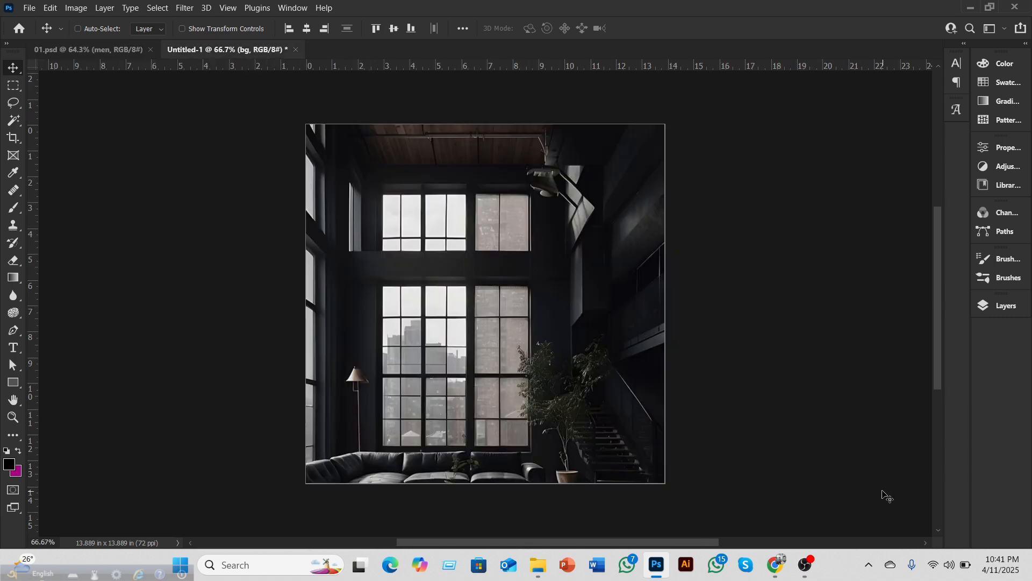
mouse_move(775, 564)
click(701, 514)
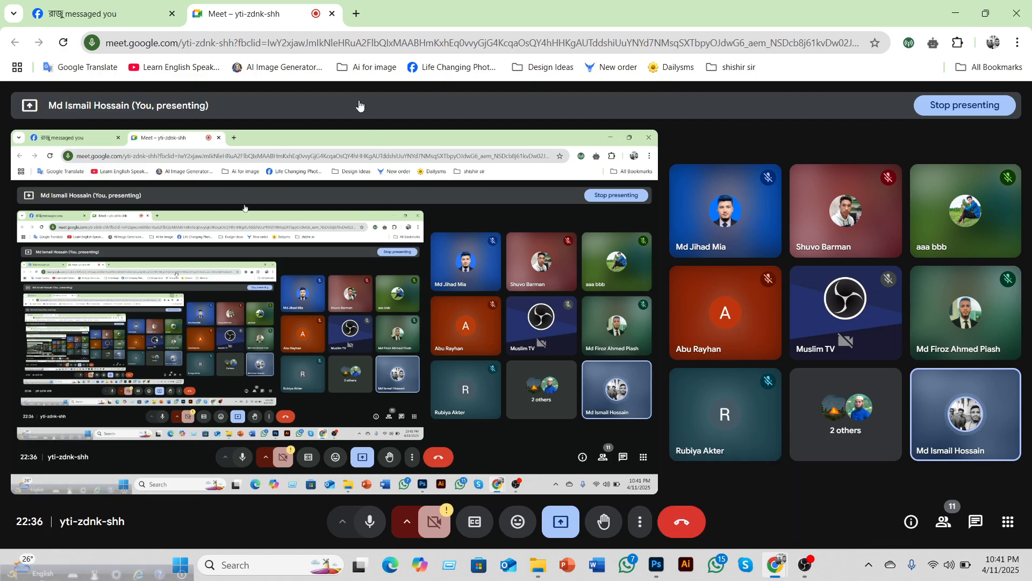
Step: Search Google for "adobe remove background" in a new browser tab, and minimize the browser window
click(356, 13)
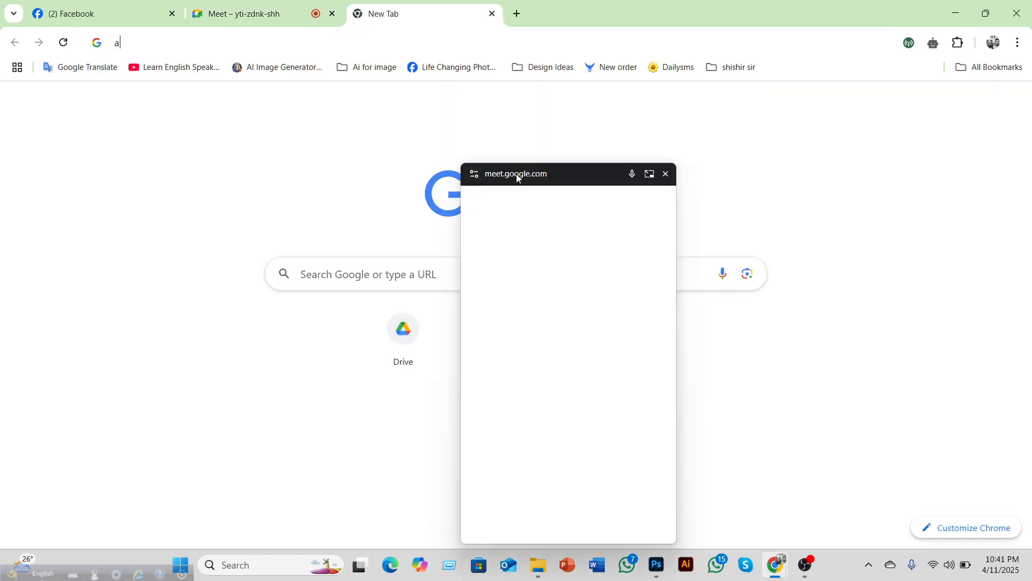
text(ad)
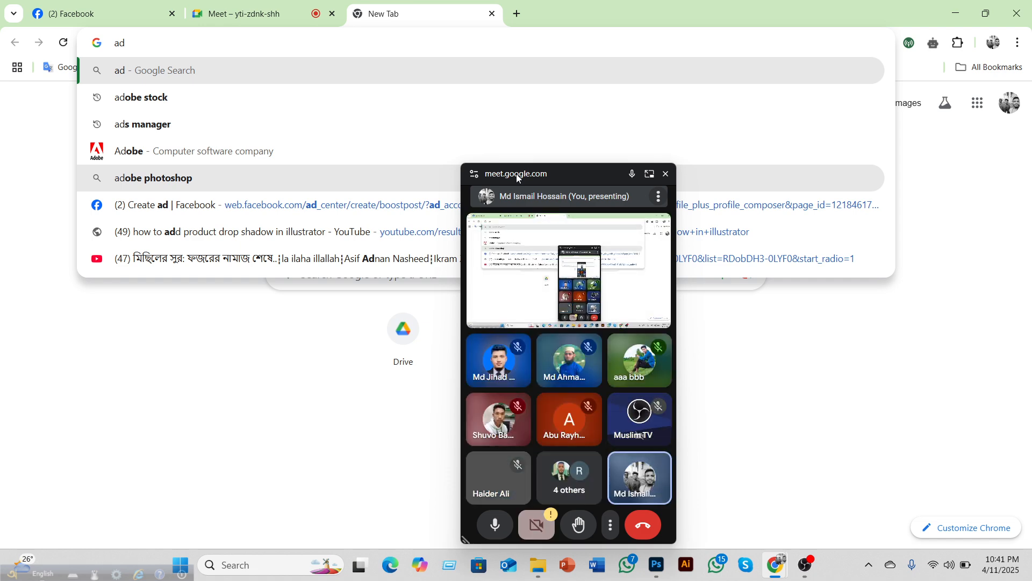
text(obe rem)
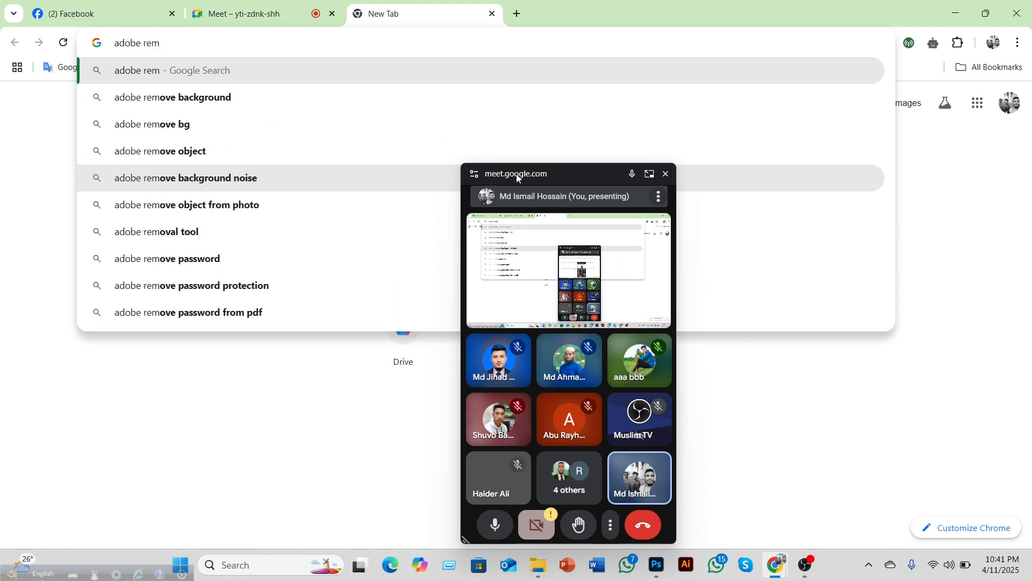
click(265, 105)
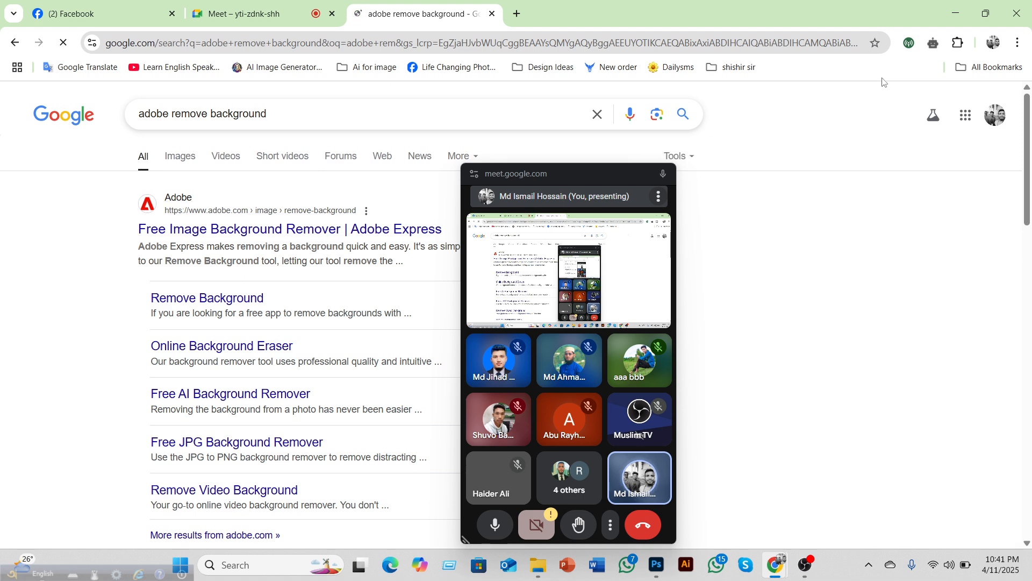
click(960, 8)
click(965, 7)
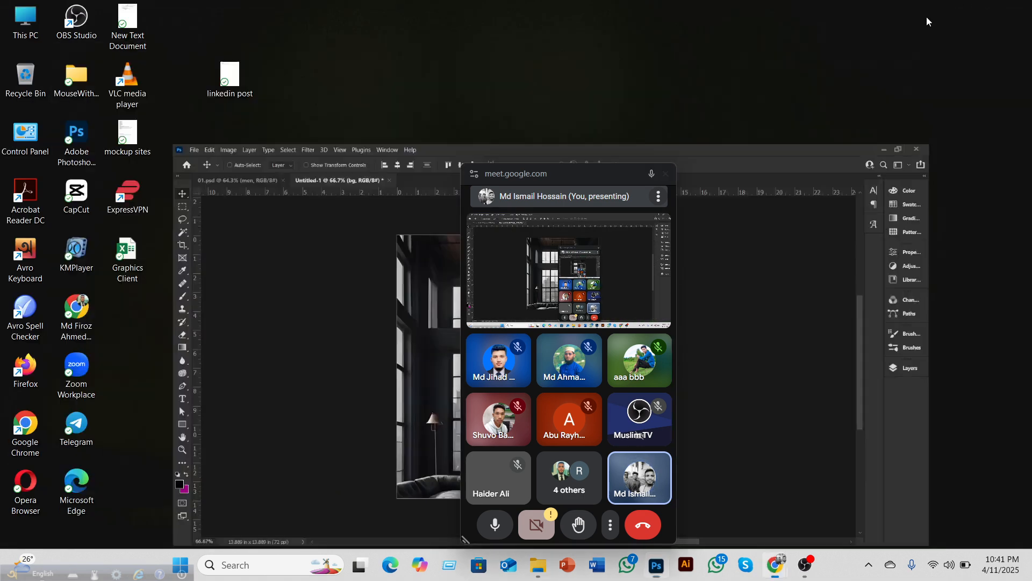
Step: Open Adobe Express's remove-background page in the other Chrome profile, and close the floating Meet window
click(78, 308)
double_click(78, 307)
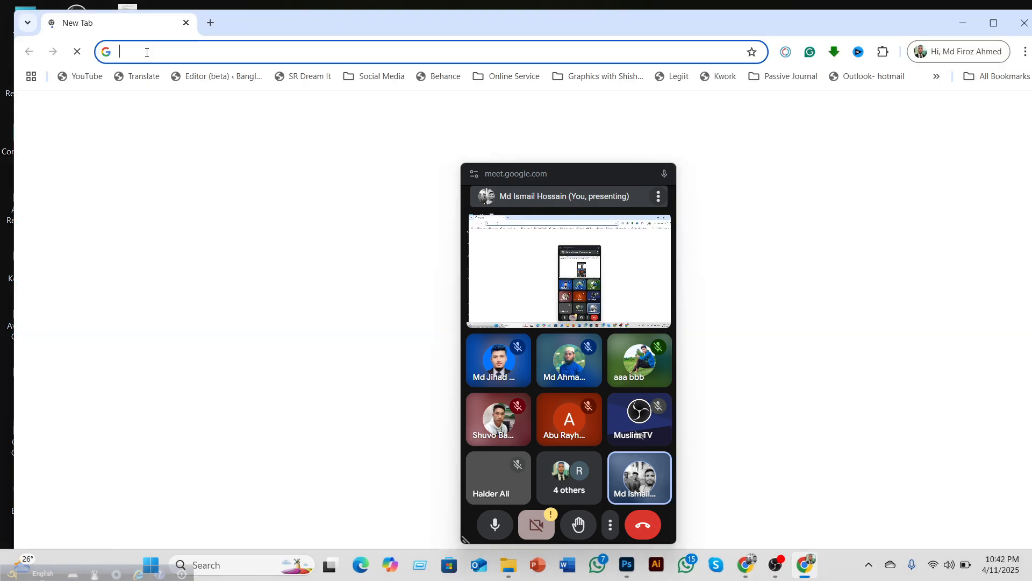
text(ad)
key(Return)
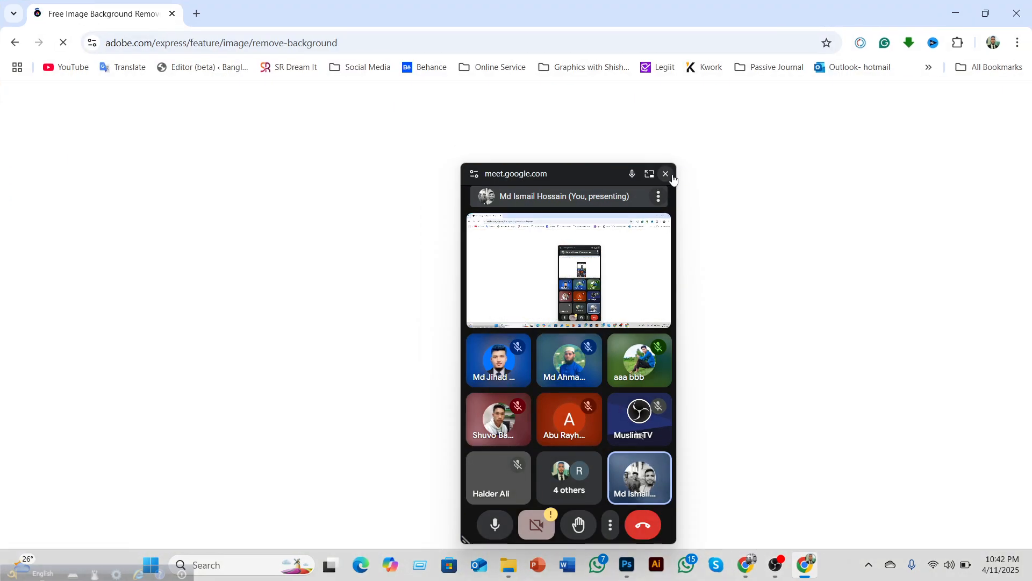
click(667, 175)
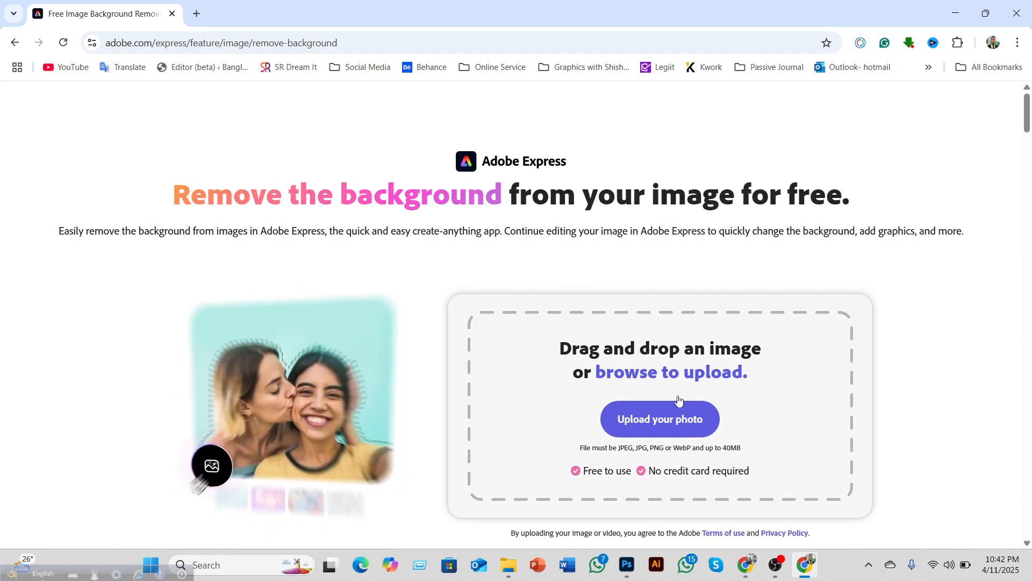
Step: Upload the photo of the man holding a laptop from the 01 class folder to the background remover
click(672, 418)
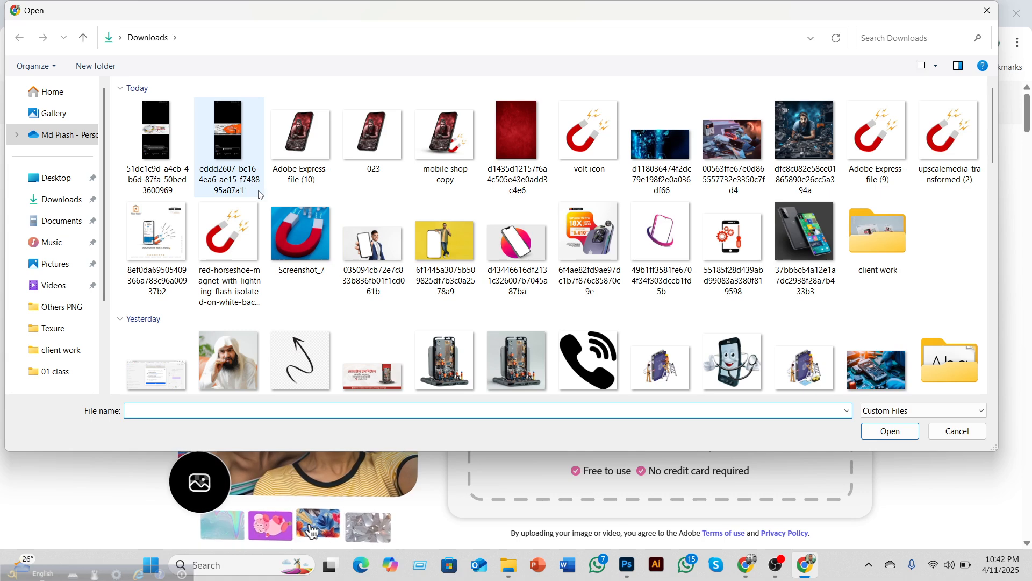
click(58, 372)
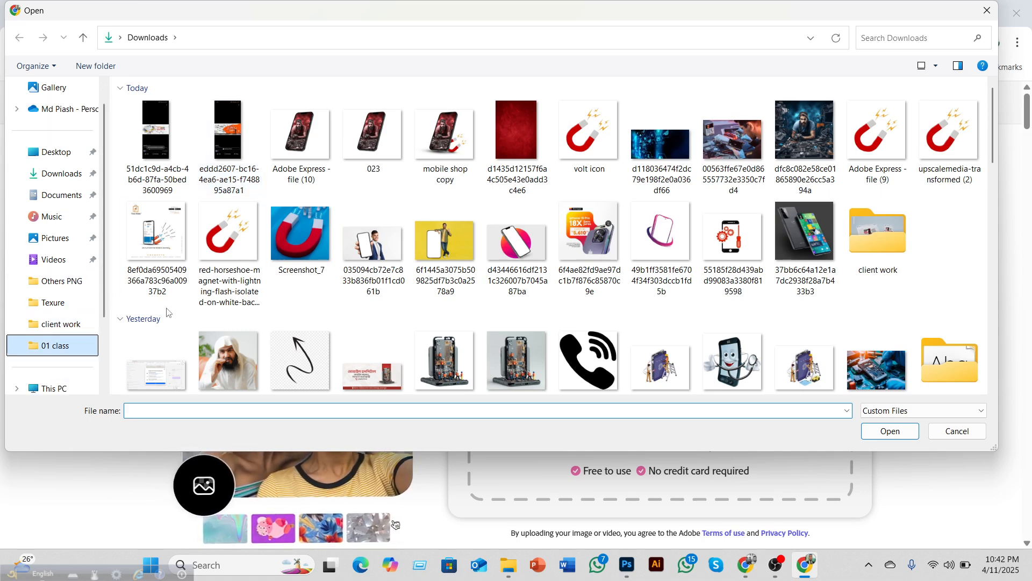
click(357, 172)
click(889, 431)
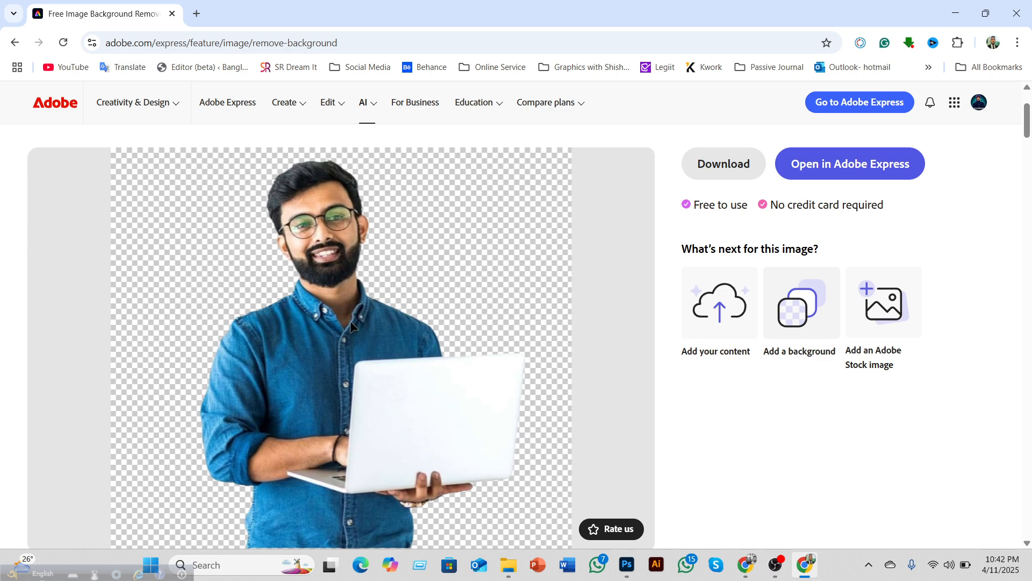
Step: Download the cut-out of the man as a PNG, and switch back to Photoshop
click(731, 168)
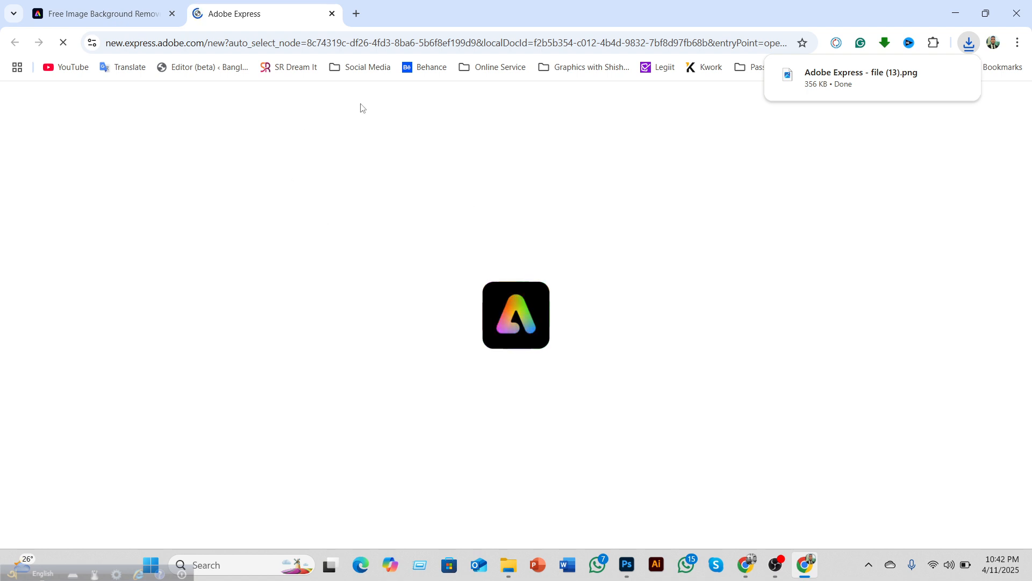
click(955, 13)
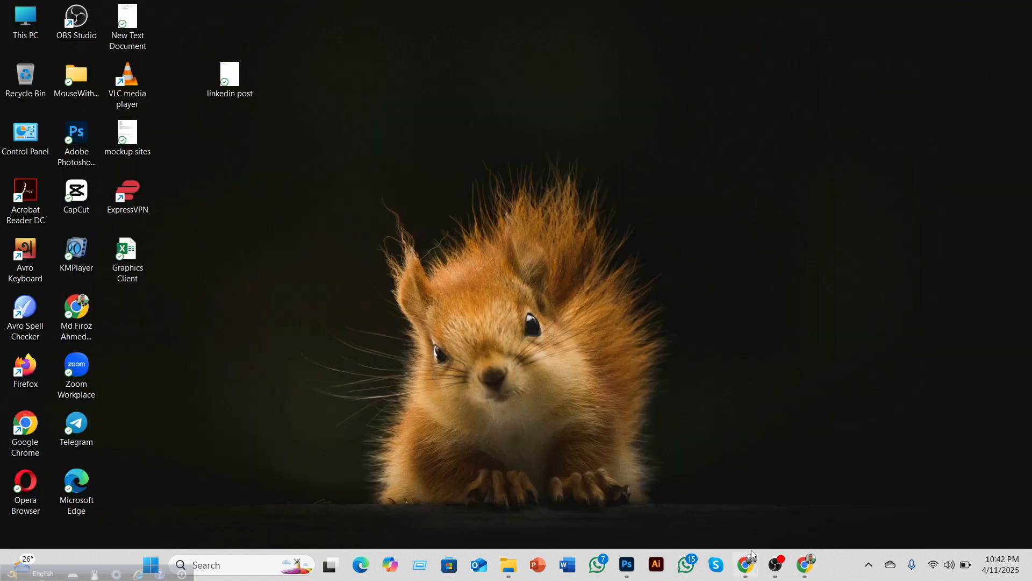
click(626, 565)
Step: Place the downloaded Adobe Express - file (13) image from the Downloads folder as an embedded layer above the background
click(29, 8)
click(63, 285)
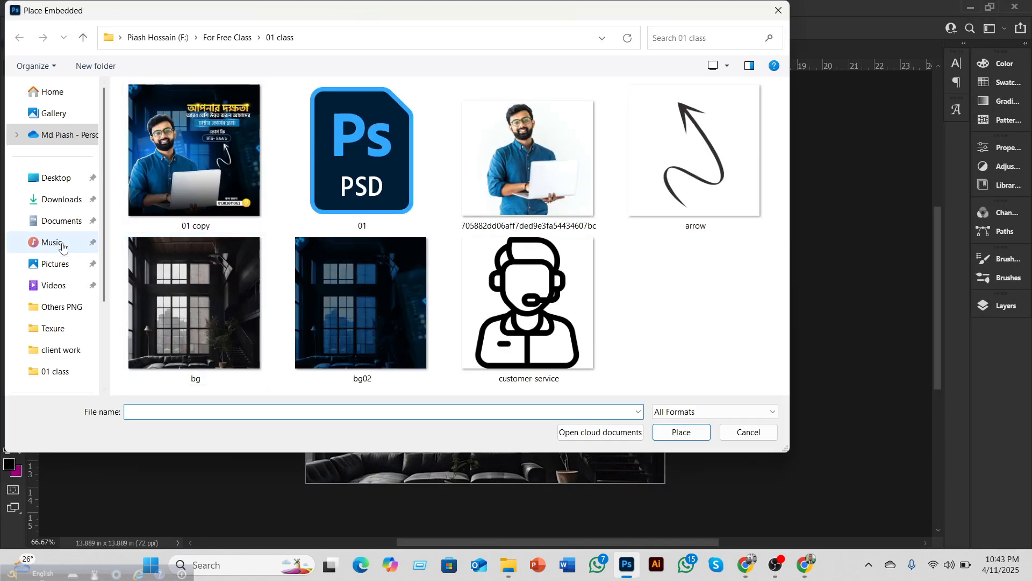
click(56, 200)
click(162, 137)
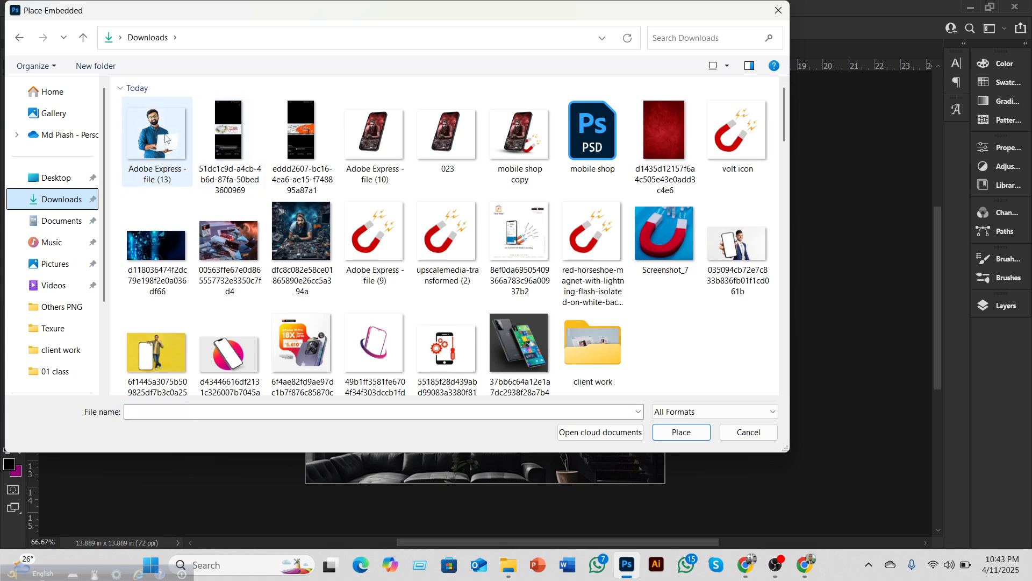
click(678, 428)
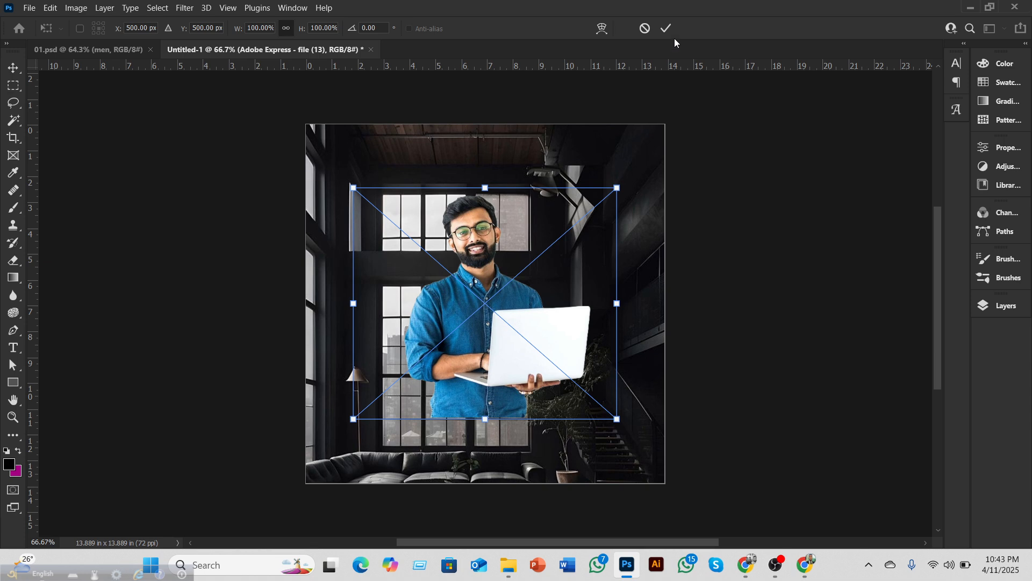
click(665, 27)
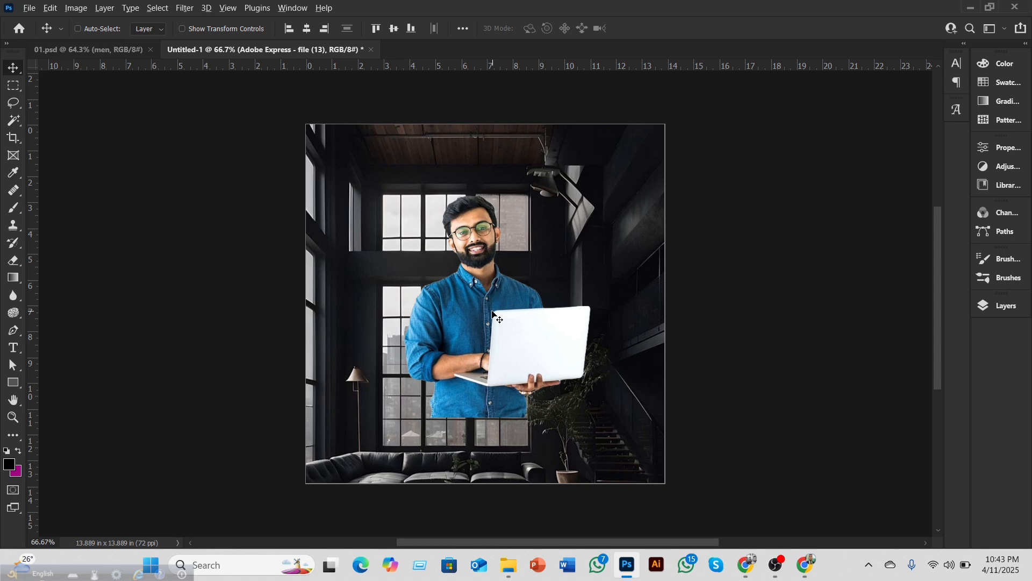
Step: Move the cut-out man about 2 inches to the left of the artboard's centre
scroll(492, 315, up, 2)
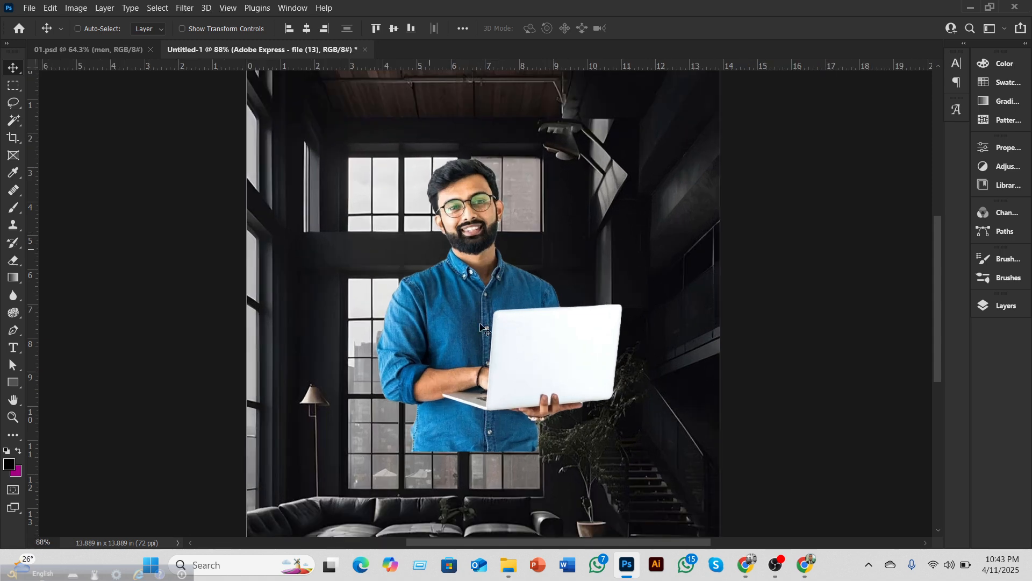
drag(471, 331, 397, 338)
scroll(401, 341, down, 1)
scroll(401, 343, down, 1)
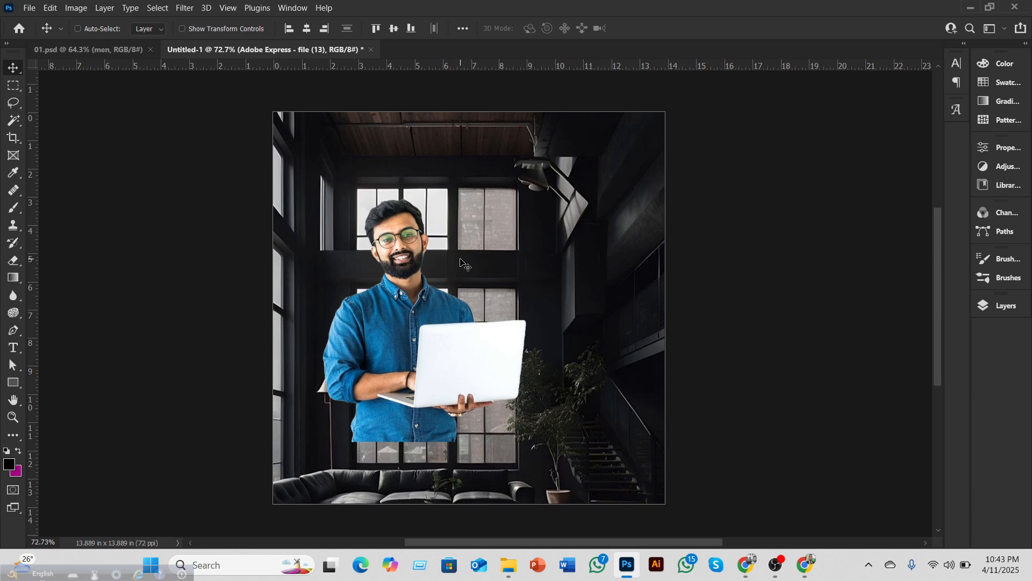
scroll(413, 295, up, 2)
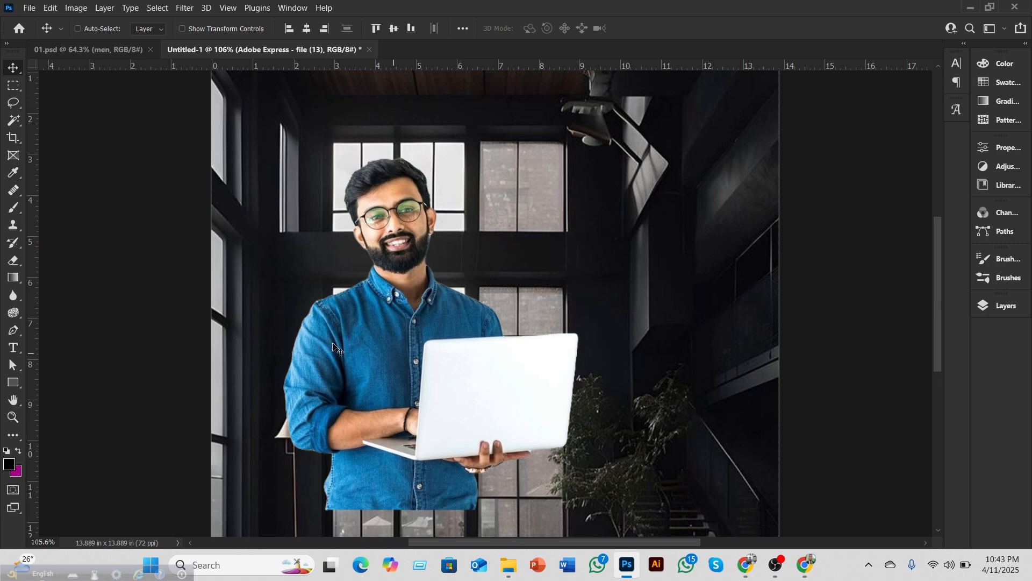
scroll(381, 344, down, 4)
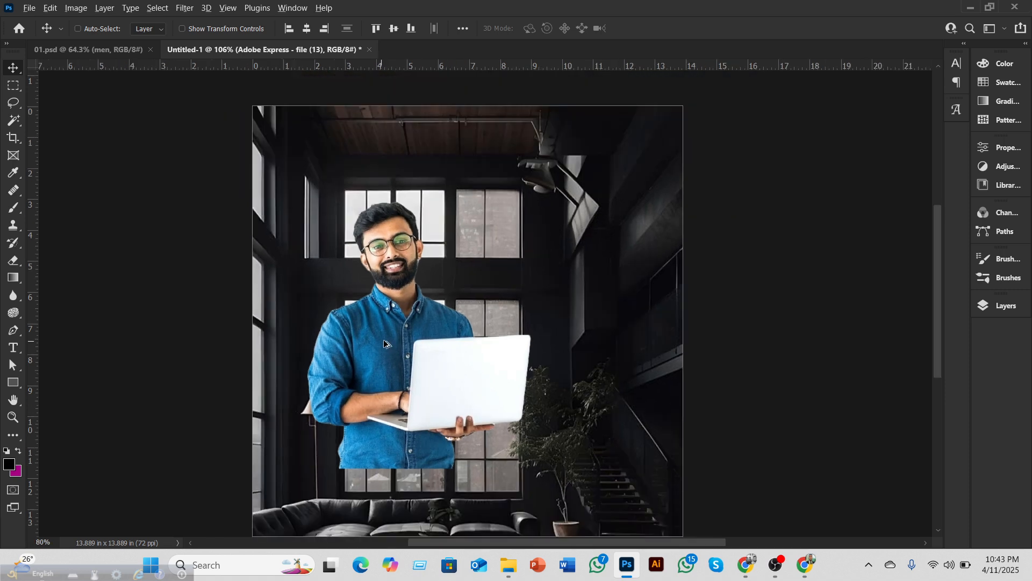
Step: Add a Solid Color fill layer directly above the bg layer in bright blue #179ce8, based on the man's shirt colour
click(997, 306)
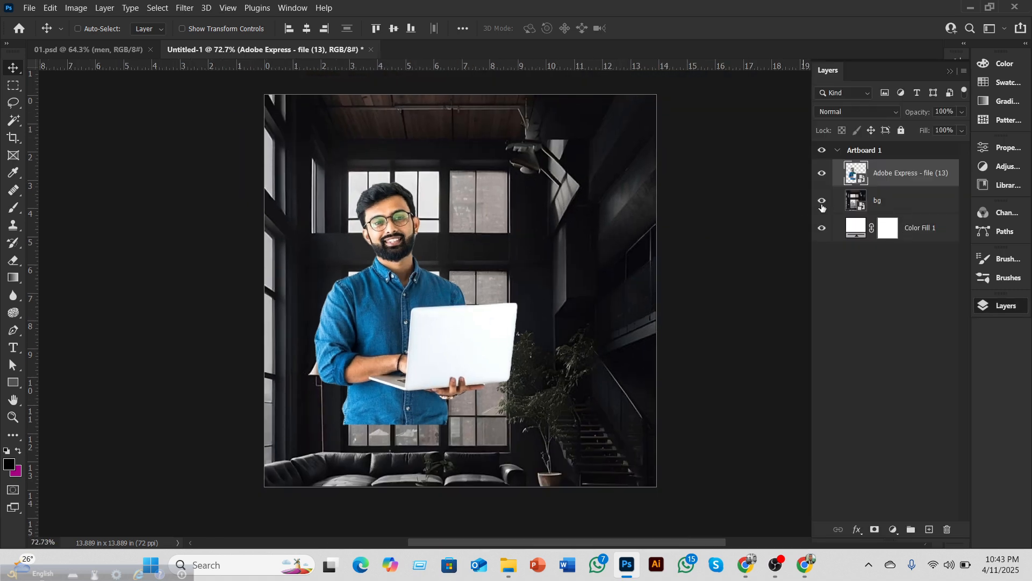
click(907, 207)
click(895, 532)
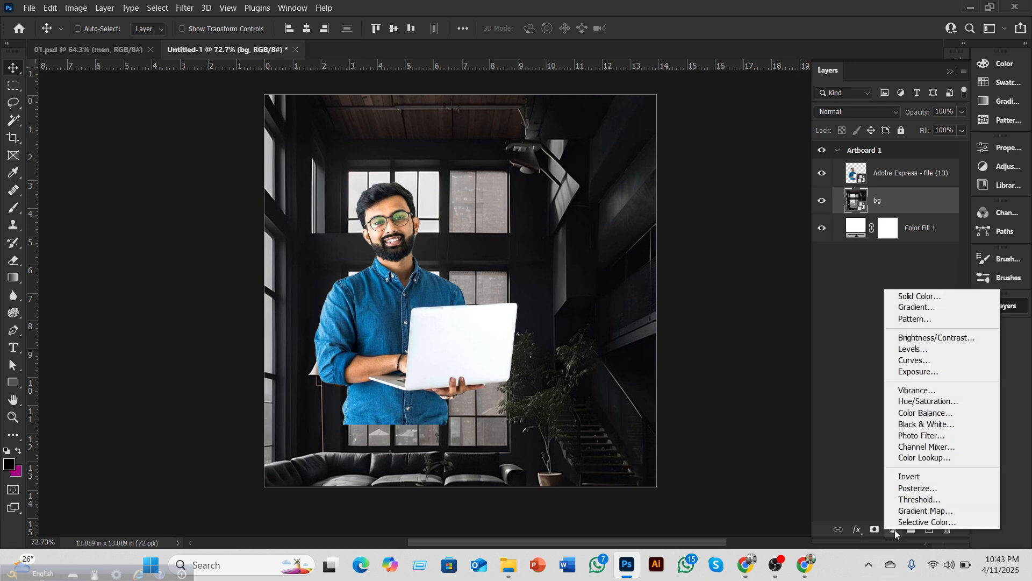
click(924, 296)
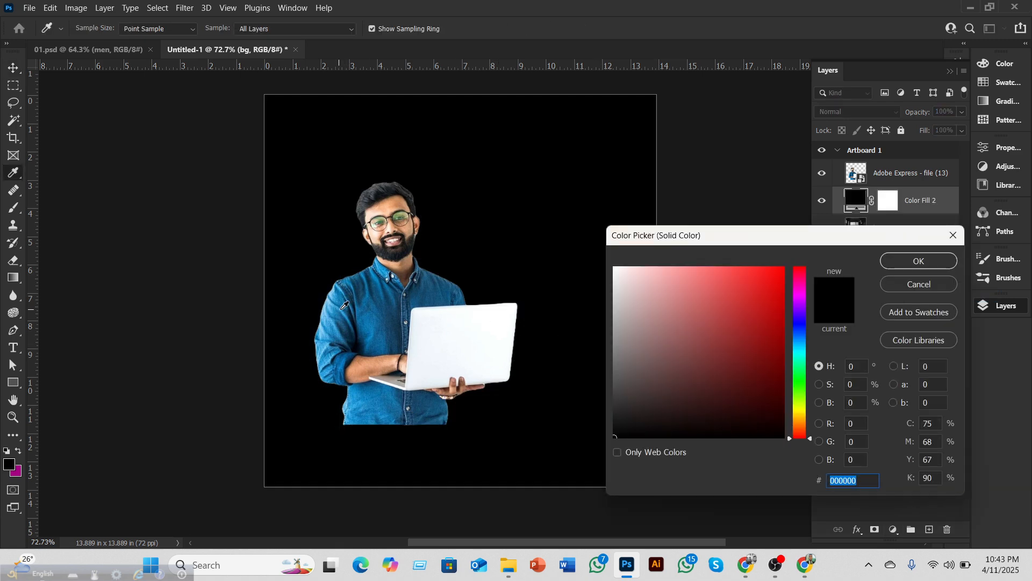
click(343, 307)
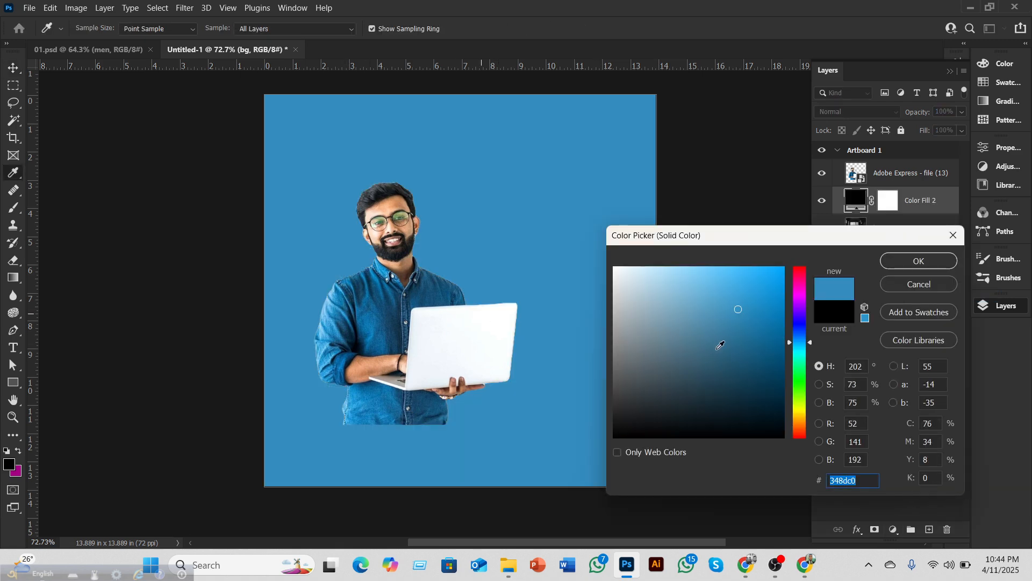
mouse_move(754, 287)
mouse_down()
mouse_move(776, 258)
mouse_move(777, 346)
mouse_move(768, 283)
mouse_up()
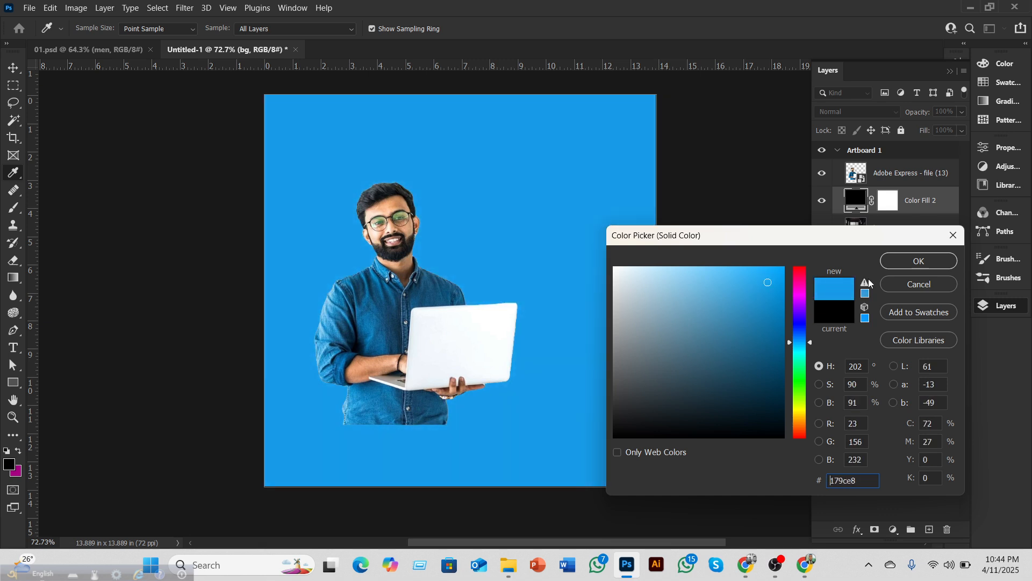
click(895, 264)
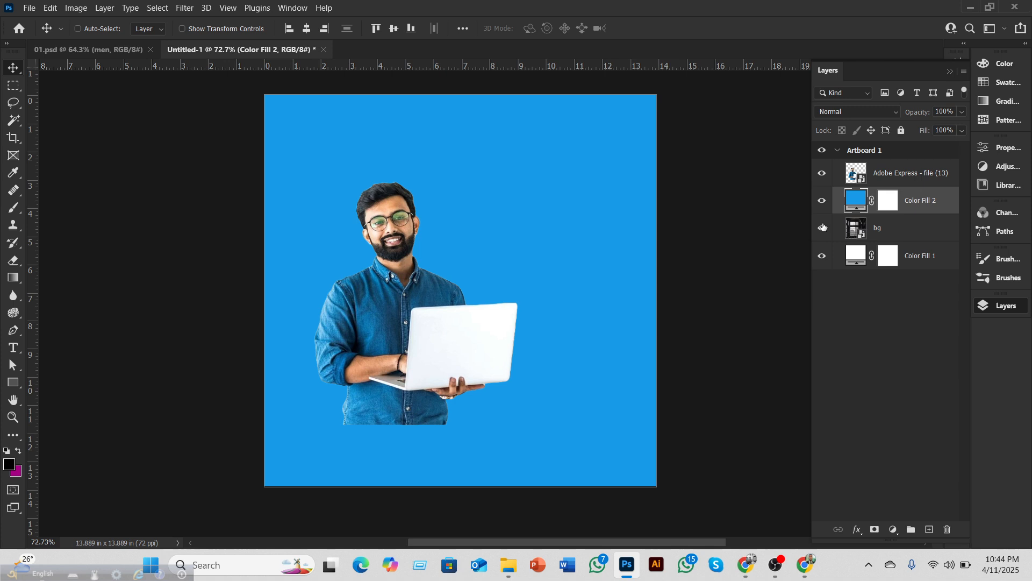
Step: Clip the blue fill layer to the bg layer and set its blend mode to Color
drag(898, 216, 908, 213)
alt+click(906, 213)
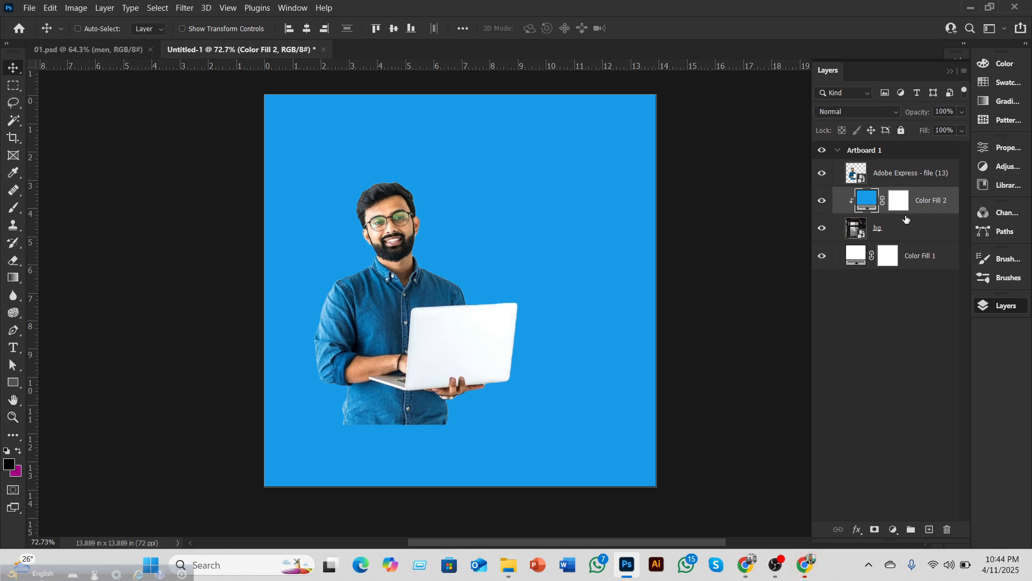
click(856, 113)
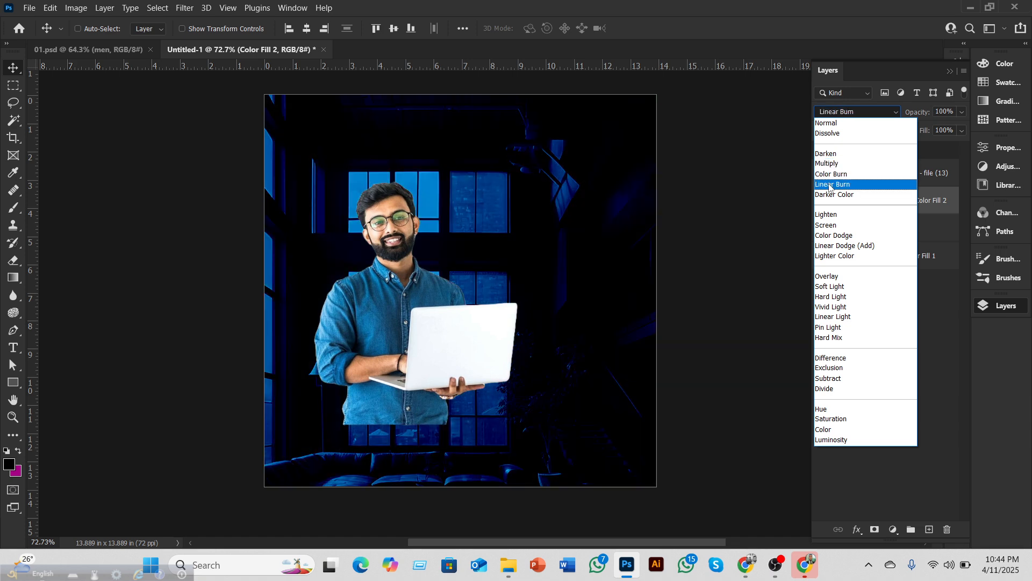
click(771, 203)
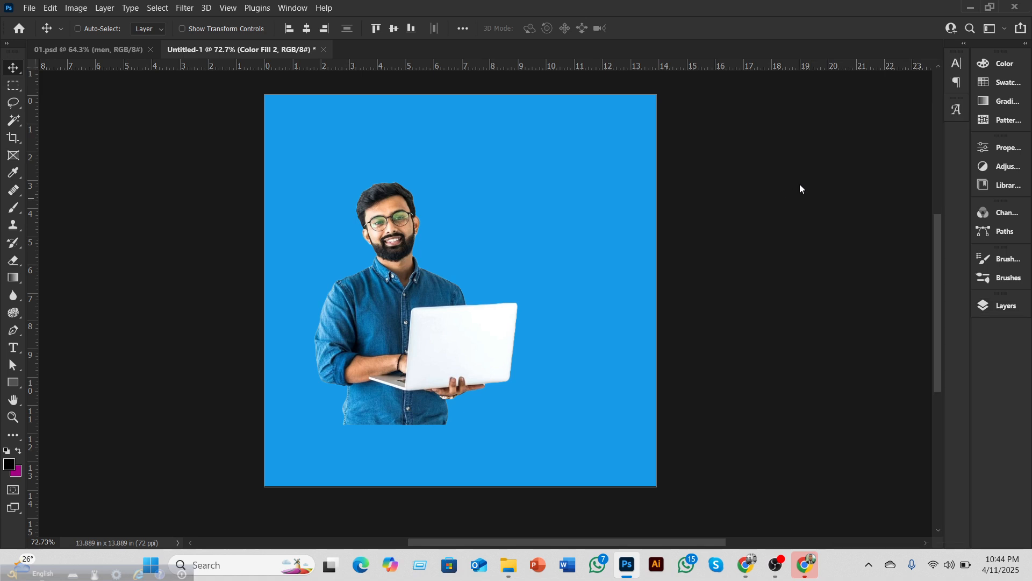
click(999, 306)
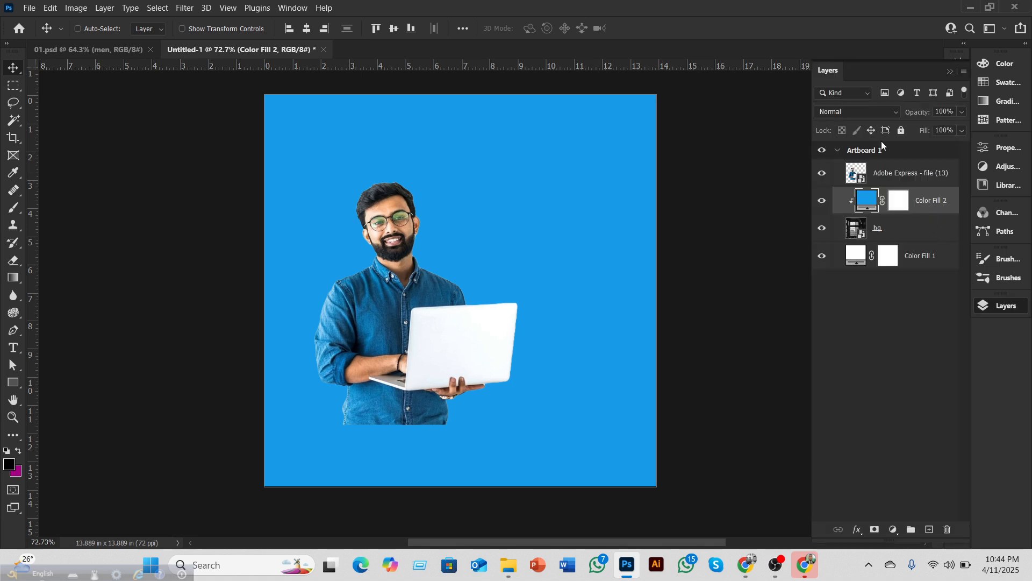
click(857, 114)
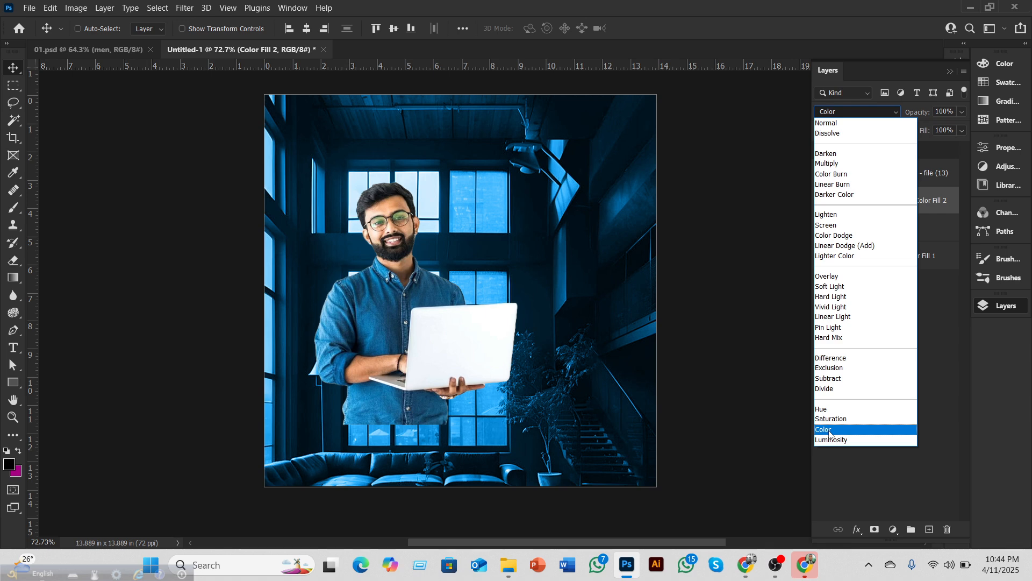
click(830, 430)
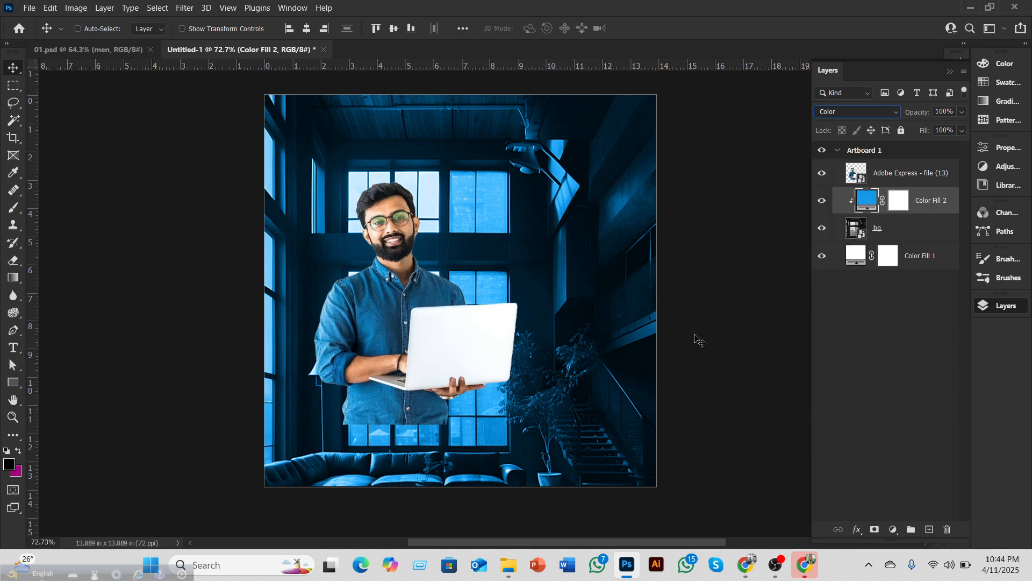
double_click(865, 200)
drag(780, 341, 789, 384)
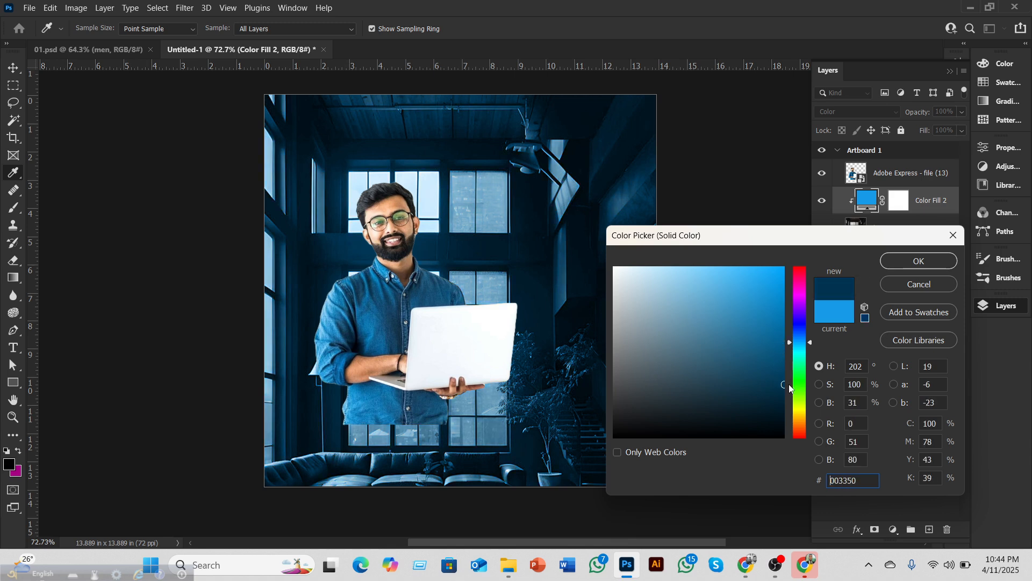
click(800, 290)
click(782, 273)
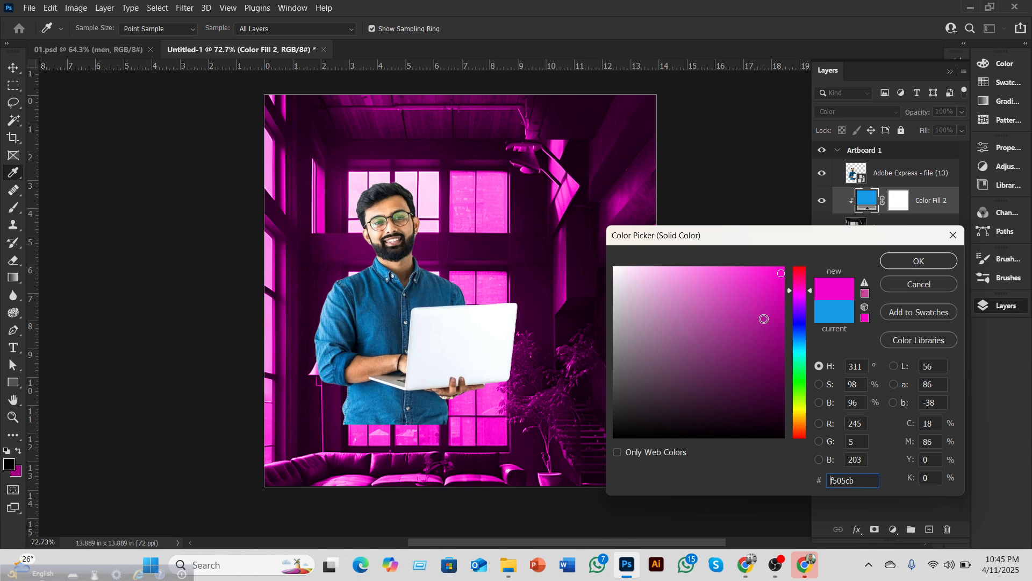
click(800, 325)
click(779, 338)
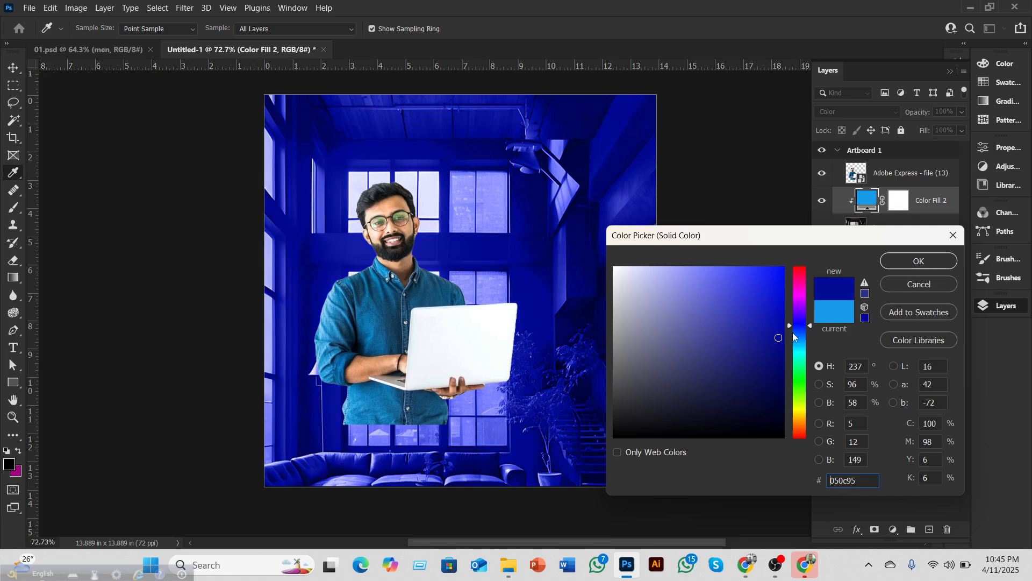
click(799, 333)
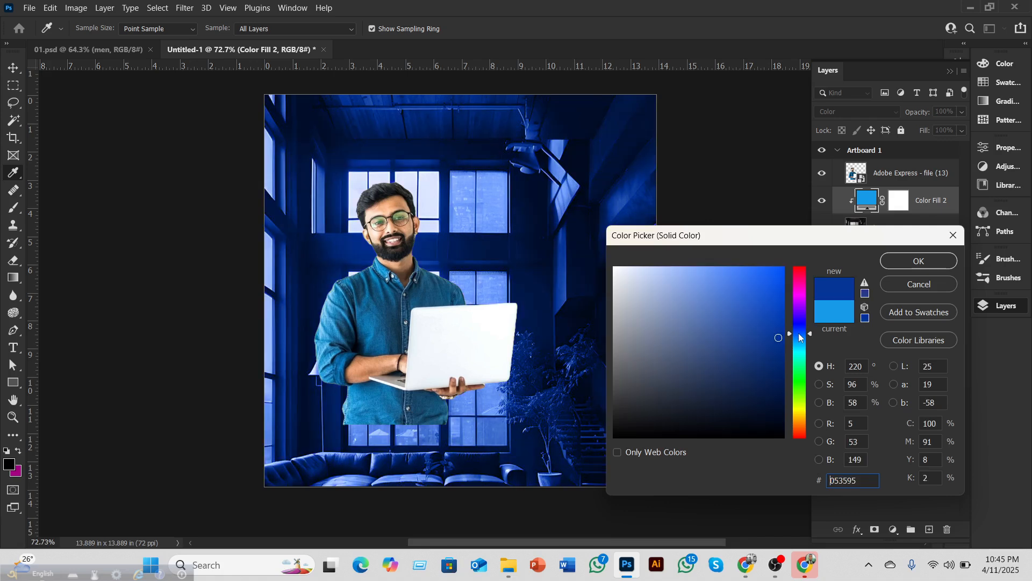
click(905, 286)
key(v)
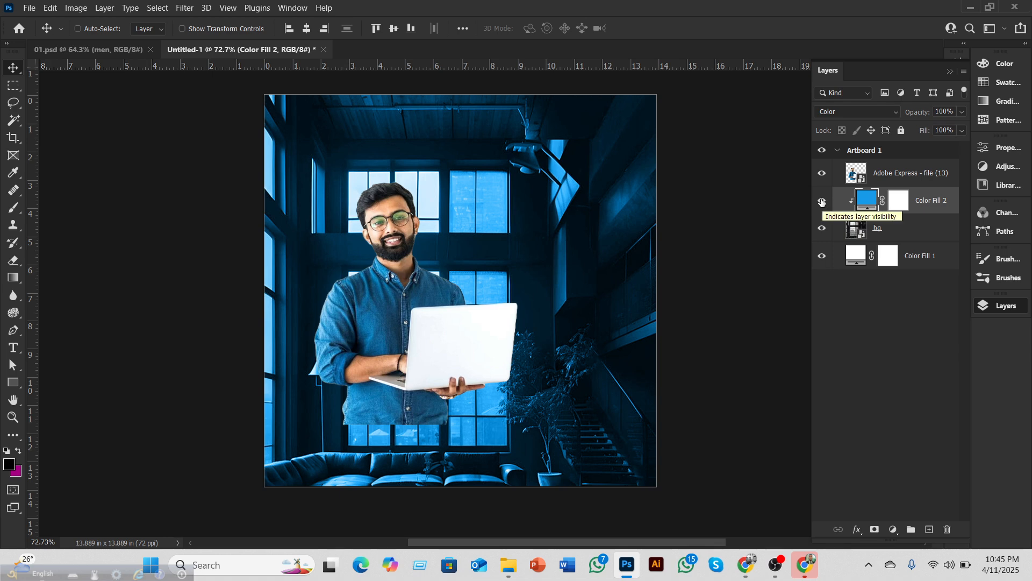
Step: Hide and restore the blue fill and bg layers to compare the man against the plain white background
click(821, 202)
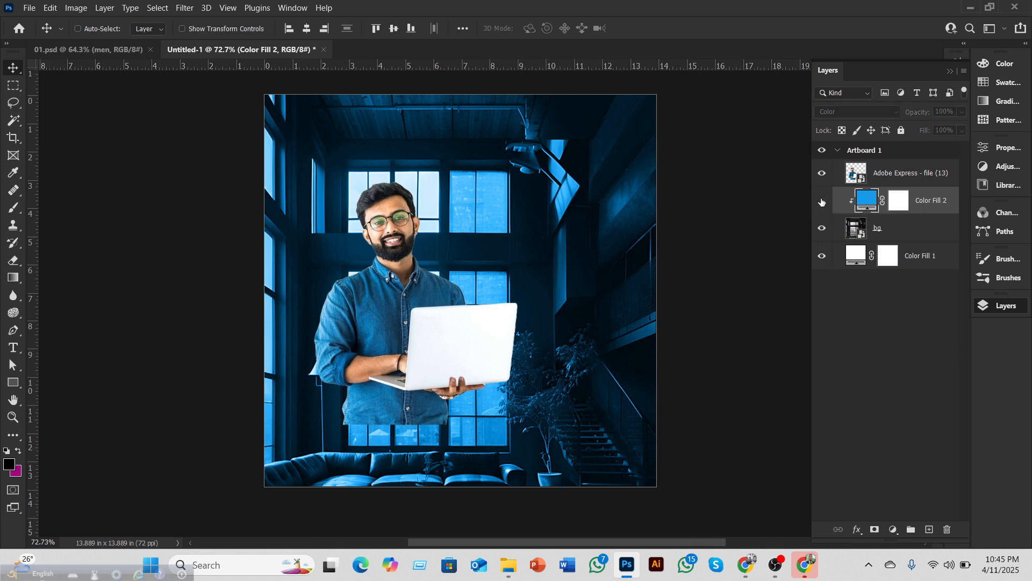
click(824, 228)
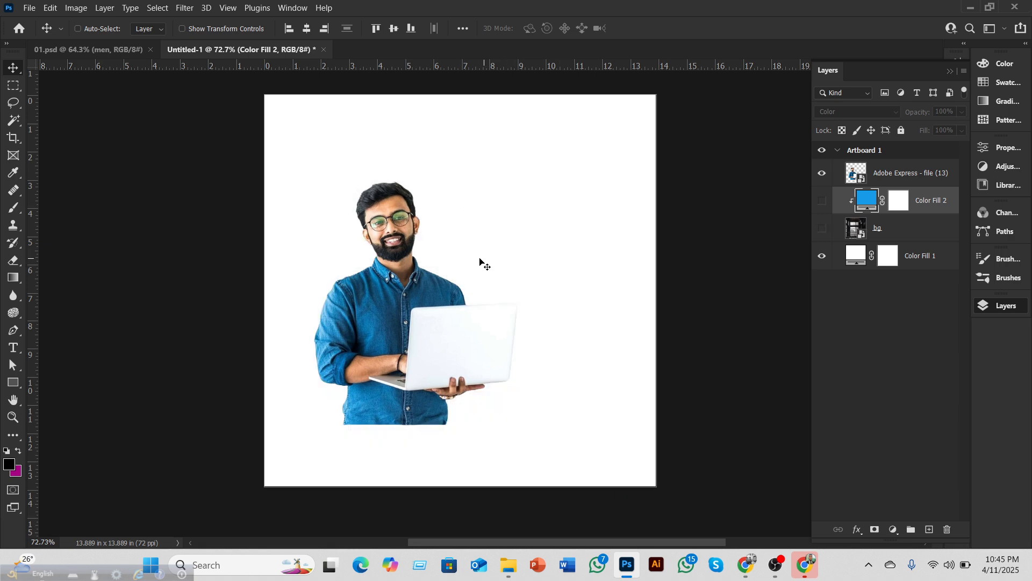
click(824, 228)
click(826, 205)
Step: Enable Auto-Select for the Move tool and move the cut-out man about 1.6 inches right and 0.5 inch down
drag(390, 279, 414, 284)
drag(436, 317, 398, 304)
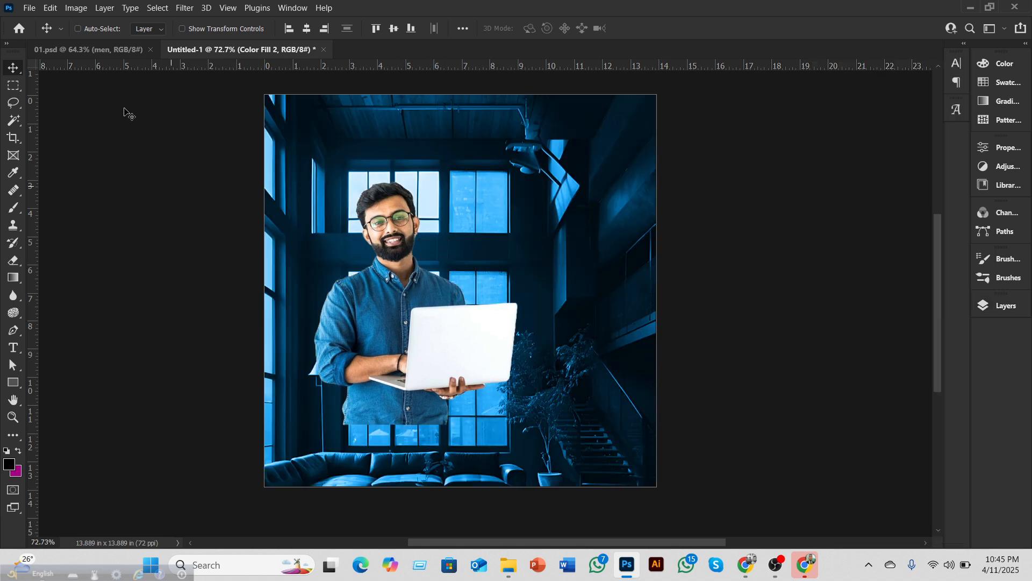
click(77, 29)
drag(390, 282, 435, 295)
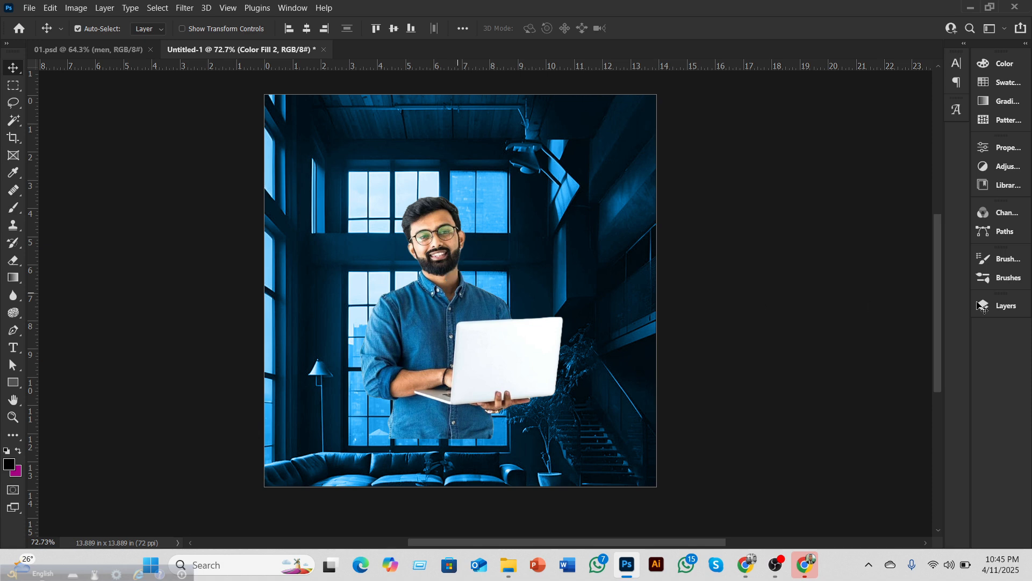
Step: Convert the man's Adobe Express - file (13) layer to a Smart Object
click(1001, 306)
right_click(900, 173)
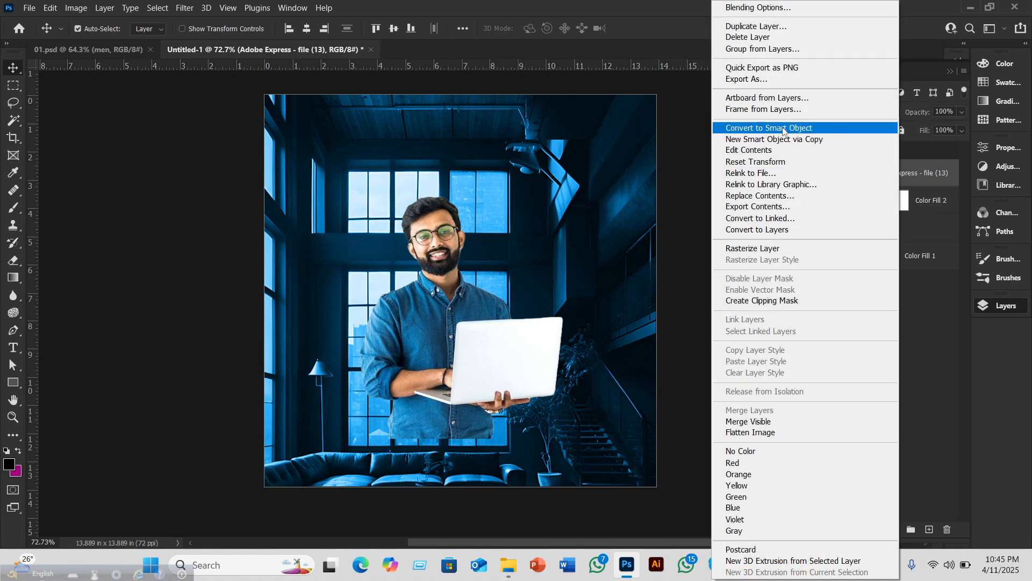
click(781, 127)
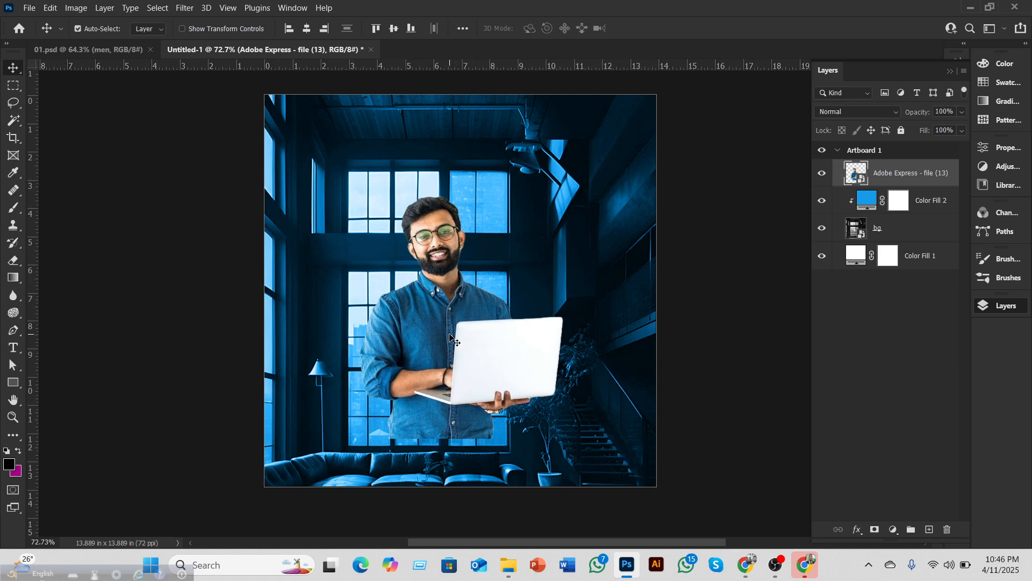
Step: Apply the Camera Raw Filter to the man with Exposure -0.05, Temperature -11 and Tint -3
click(188, 9)
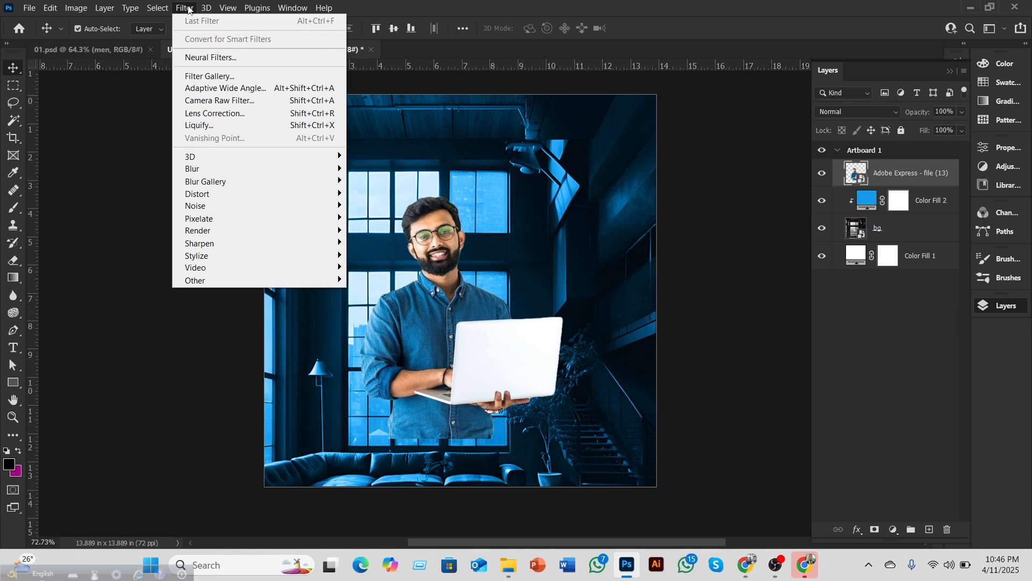
click(221, 101)
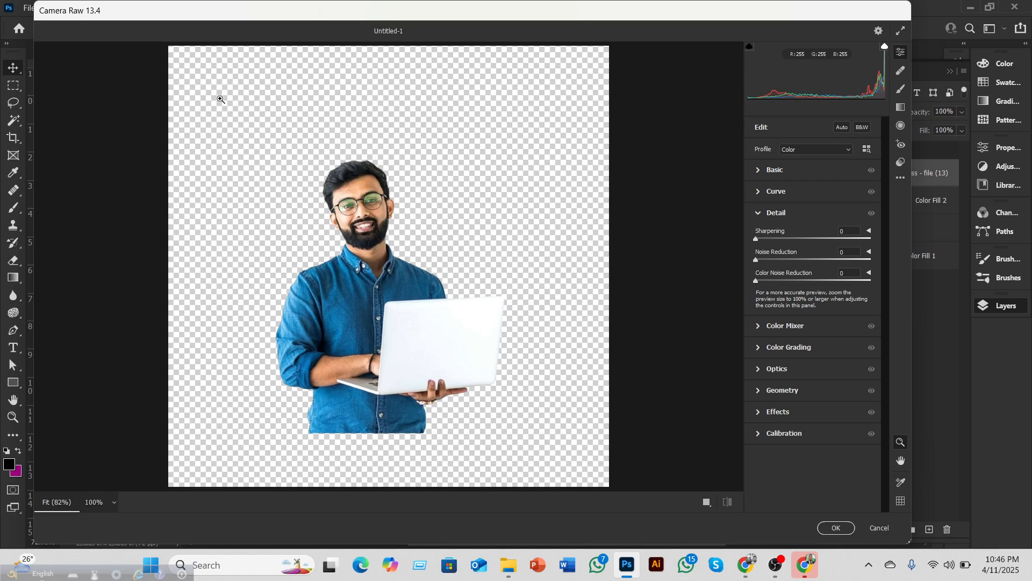
click(786, 176)
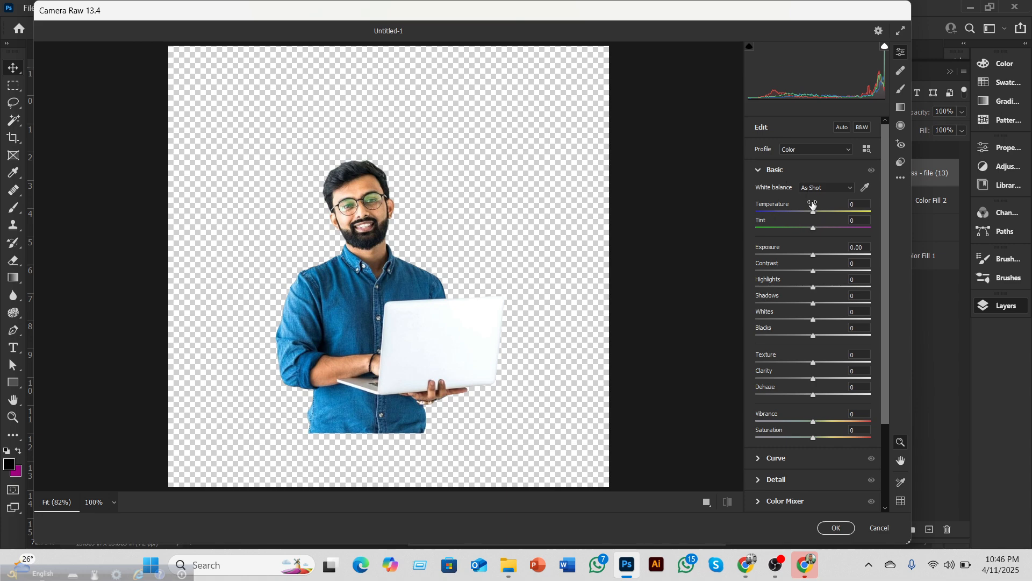
scroll(351, 262, up, 5)
scroll(355, 263, down, 2)
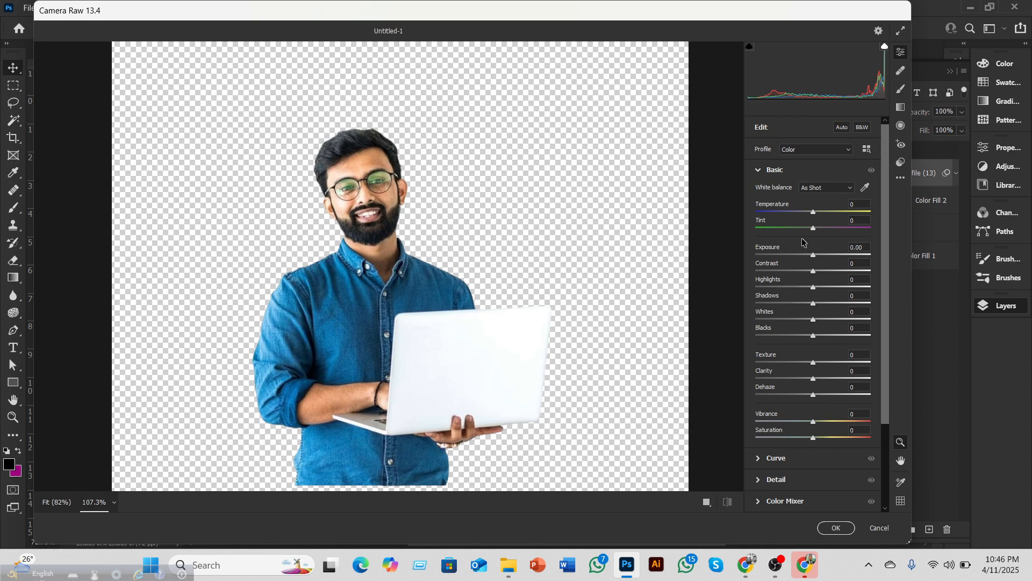
mouse_move(822, 260)
mouse_down()
mouse_move(842, 260)
mouse_move(797, 263)
mouse_move(816, 267)
mouse_move(814, 256)
mouse_up()
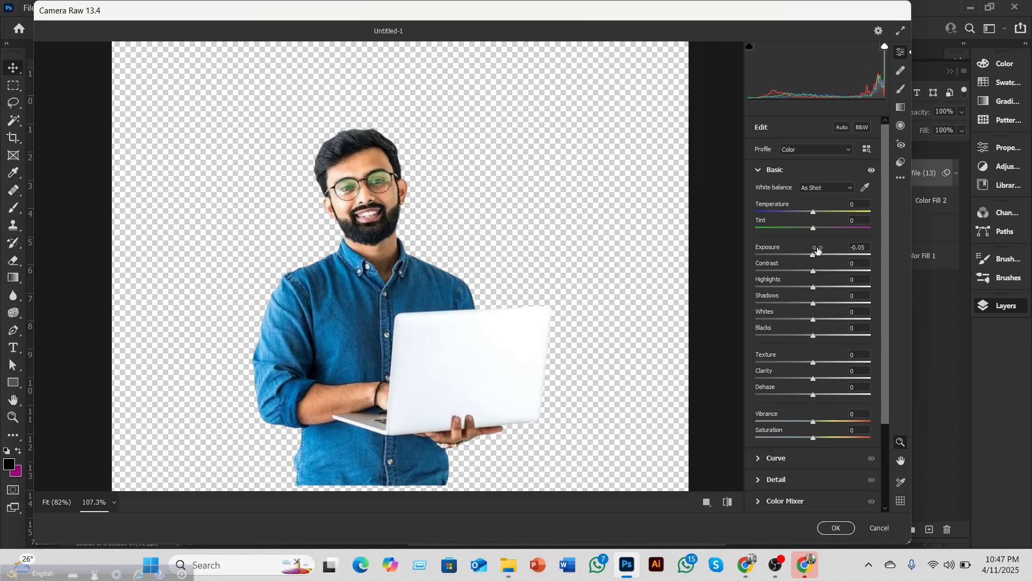
drag(816, 216, 812, 229)
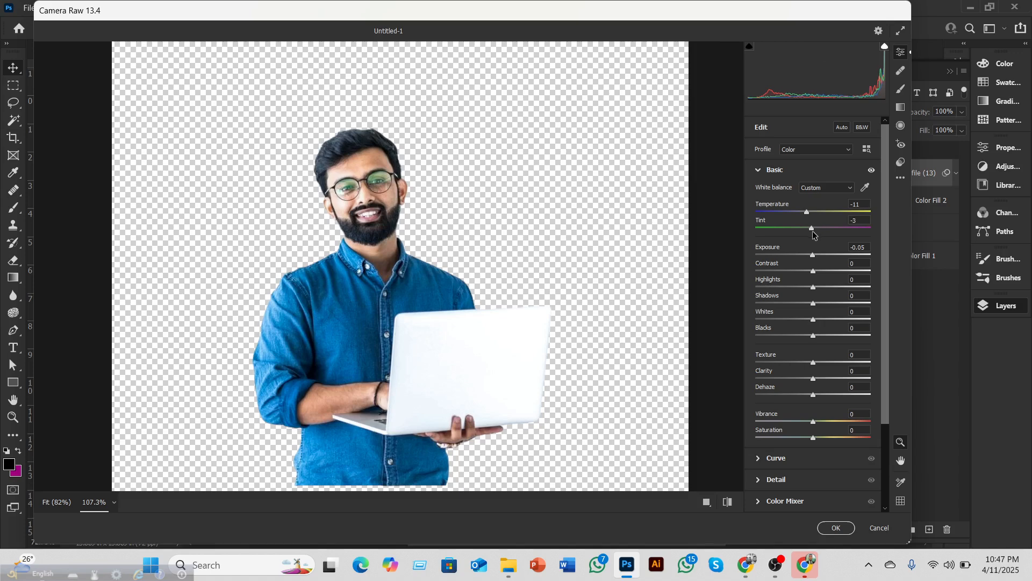
Step: Set the man's Shadows to -8, Blacks to -5, Clarity to +5, Vibrance to +7 and Saturation to +9
drag(814, 305, 810, 304)
mouse_move(813, 336)
mouse_down()
mouse_move(823, 339)
mouse_move(811, 338)
mouse_up()
drag(813, 384, 816, 382)
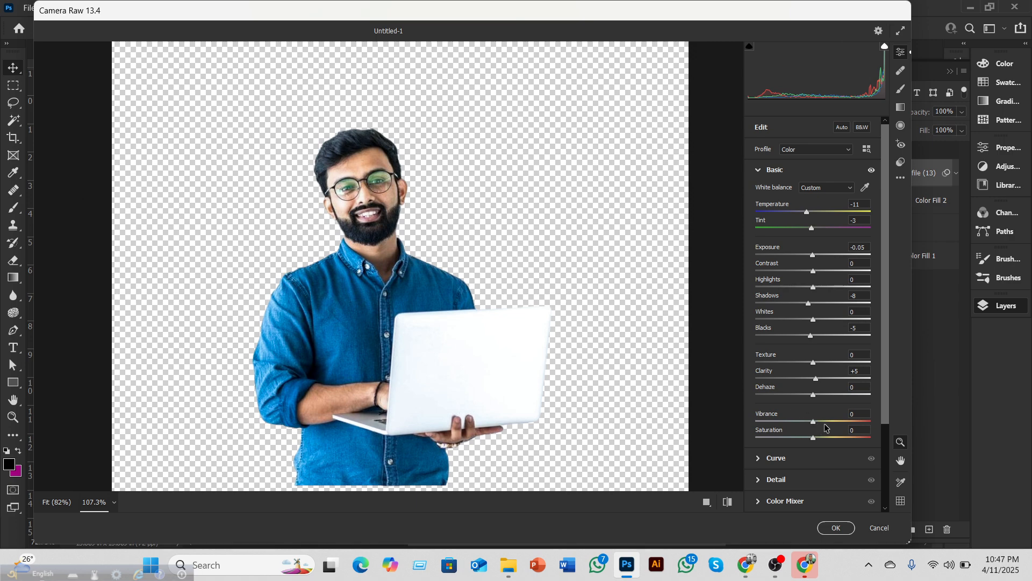
drag(815, 421, 817, 436)
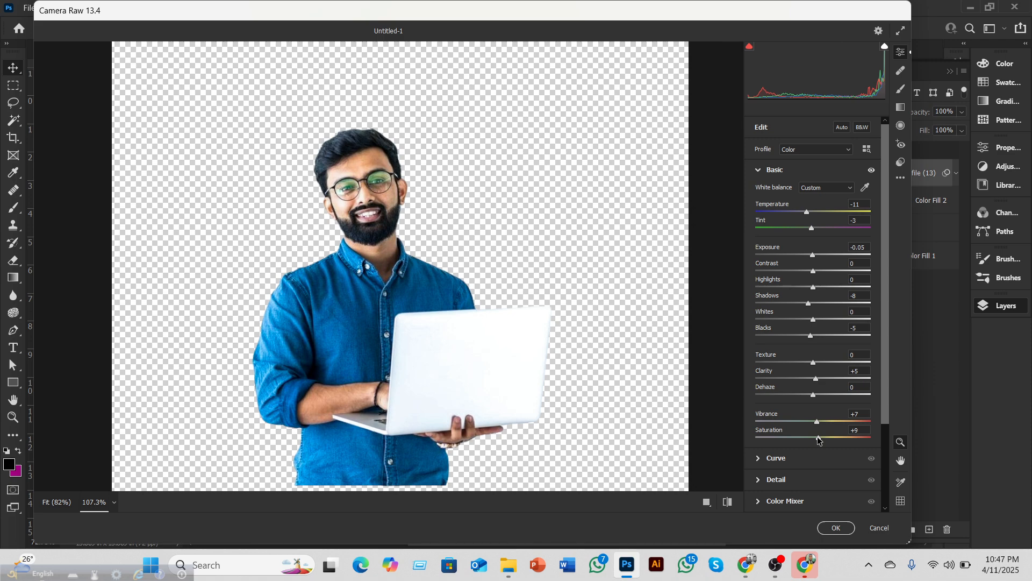
Step: Raise the man's Color Noise Reduction in the Detail settings and apply the Camera Raw adjustments
click(806, 480)
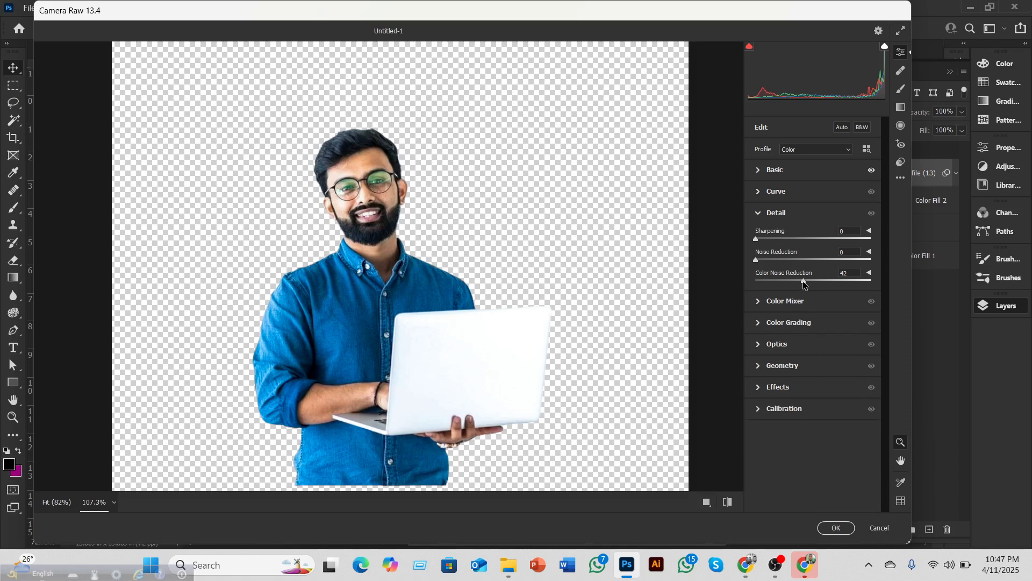
click(785, 260)
drag(804, 281, 812, 281)
click(837, 529)
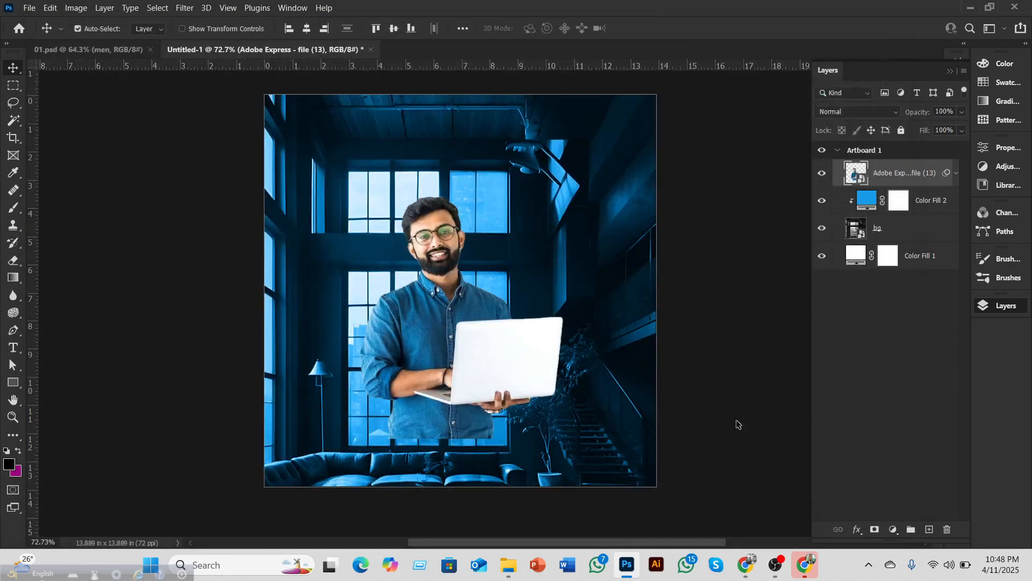
Step: Move the cut-out man about 0.7 inch left and 0.7 inch down, and expand the smart filters under his layer
drag(448, 329, 428, 353)
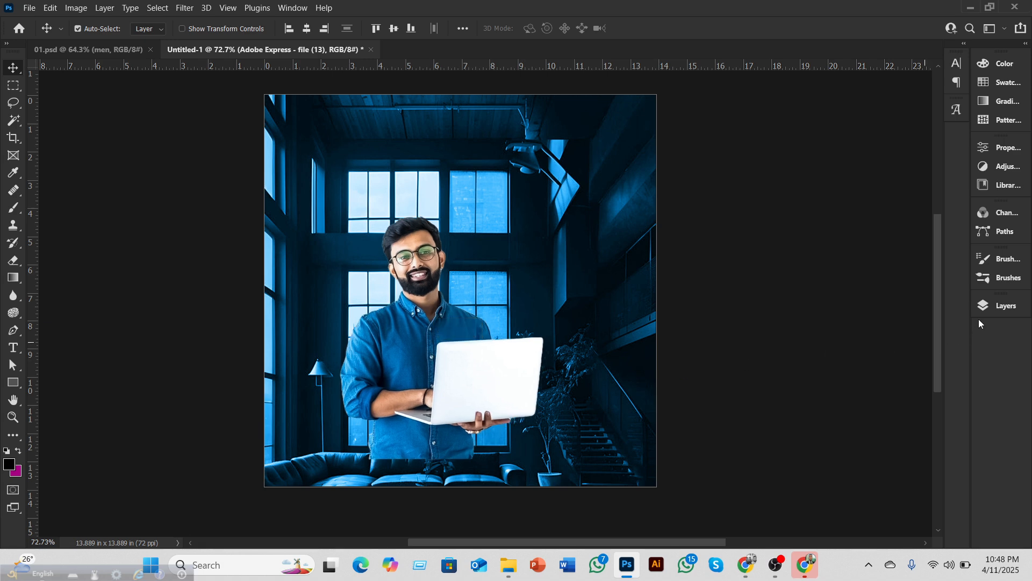
click(998, 305)
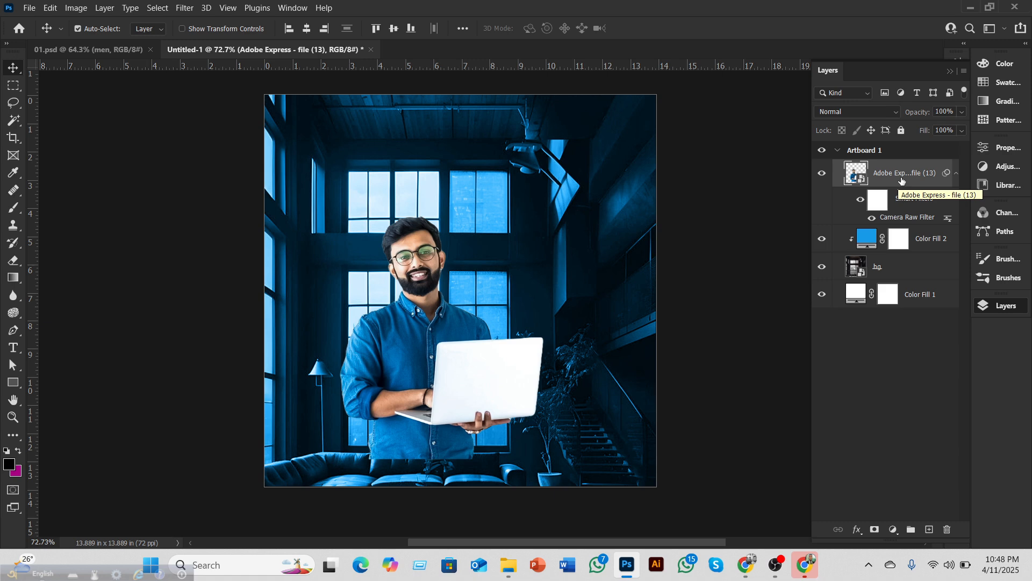
click(185, 7)
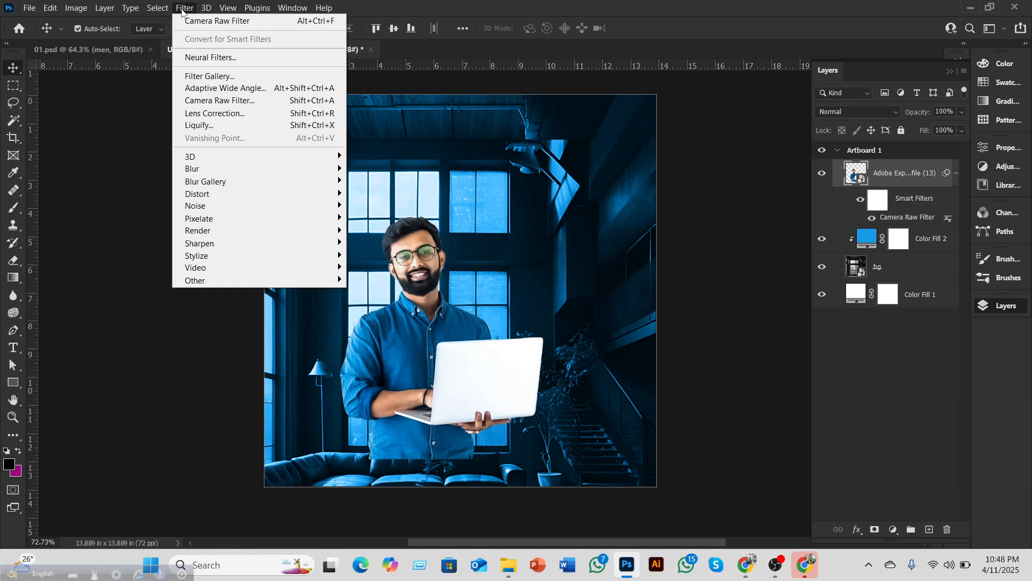
click(129, 217)
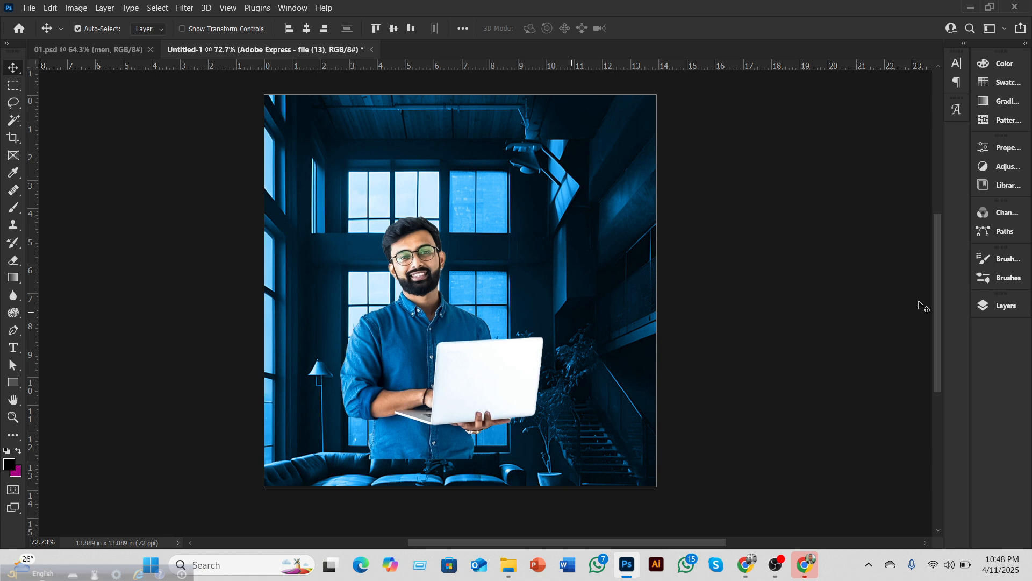
Step: Add a black #000000 Solid Color fill layer above the blue fill and lower its opacity to 61%
click(1011, 304)
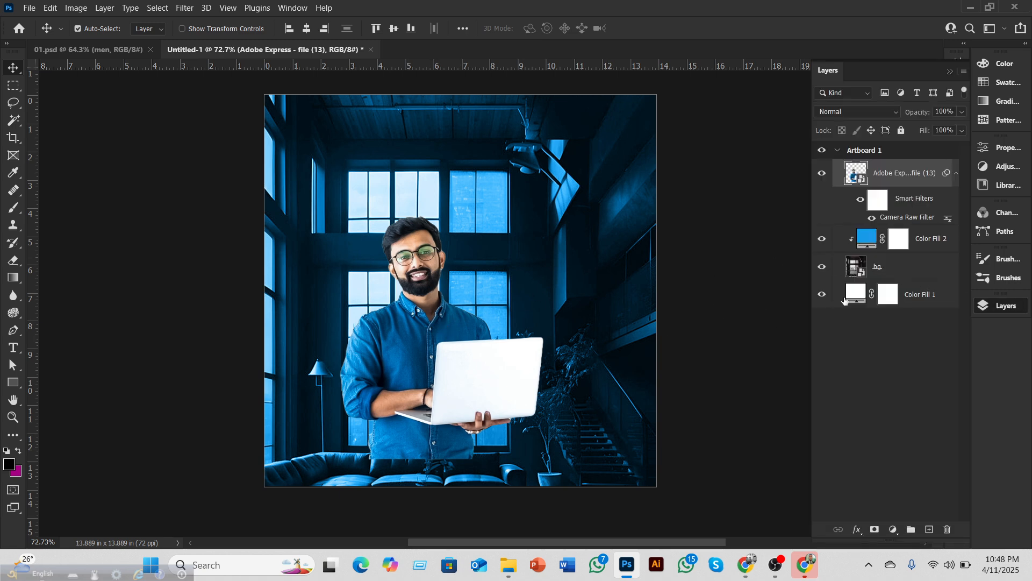
click(922, 242)
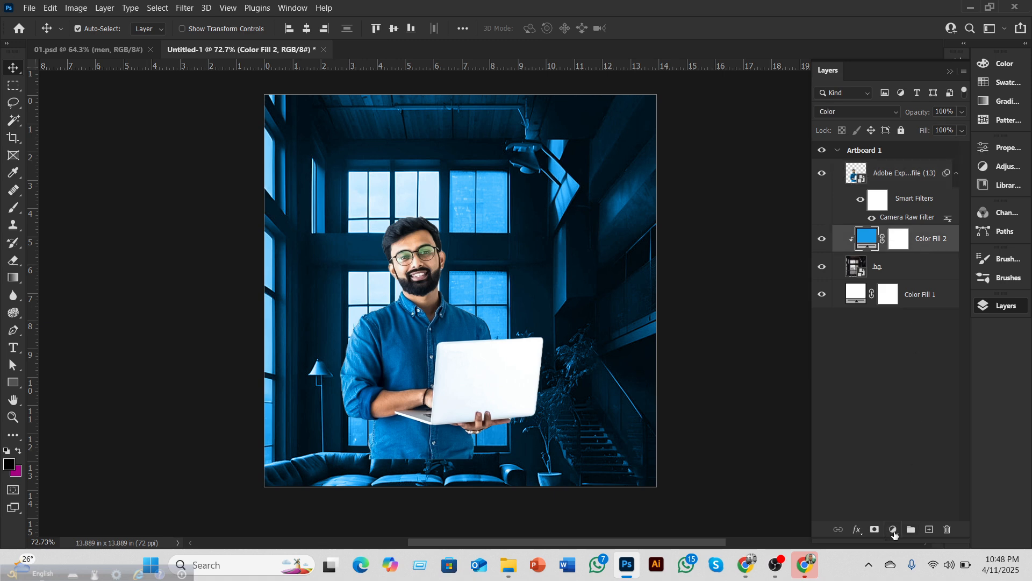
click(894, 529)
click(915, 303)
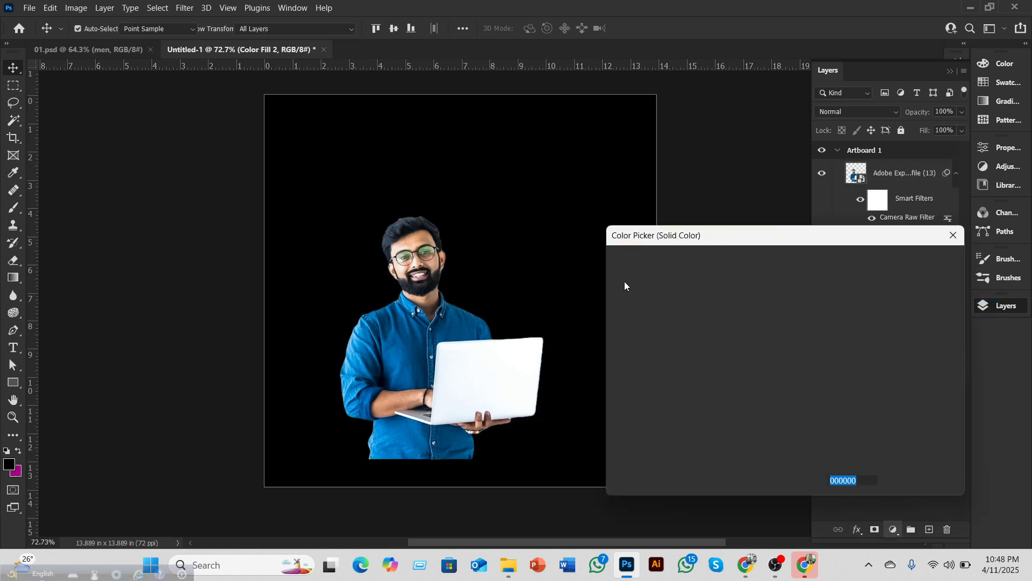
key(Return)
click(961, 112)
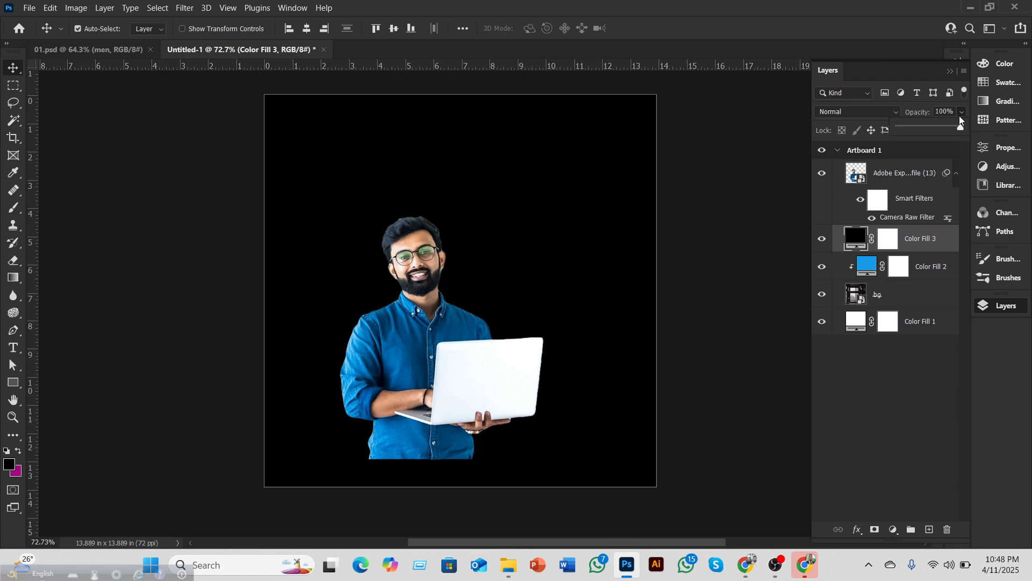
click(918, 128)
drag(928, 125, 937, 125)
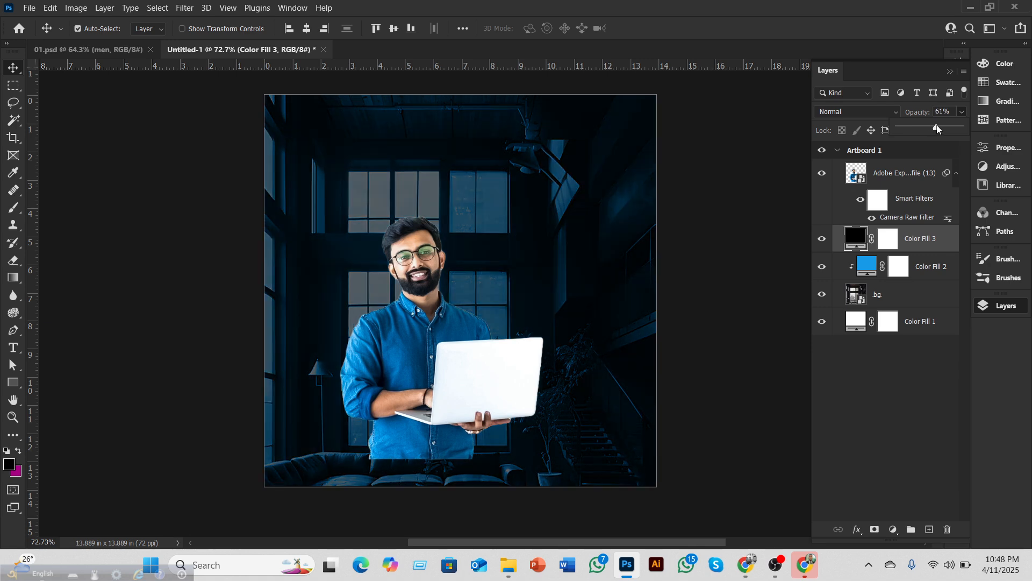
Step: Shift the cut-out man about 0.3 inch lower on the artboard
drag(440, 320, 409, 329)
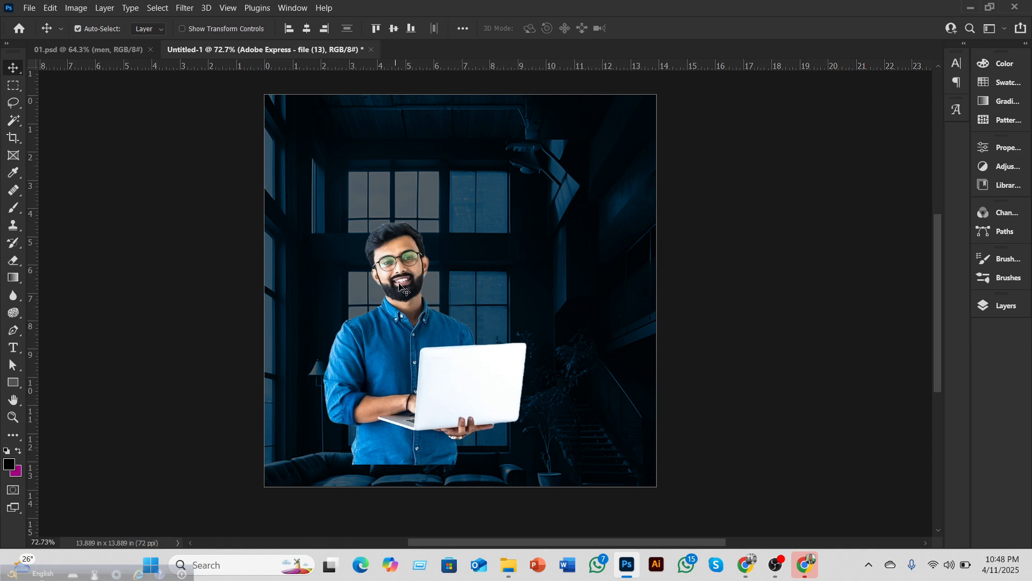
drag(404, 290, 422, 294)
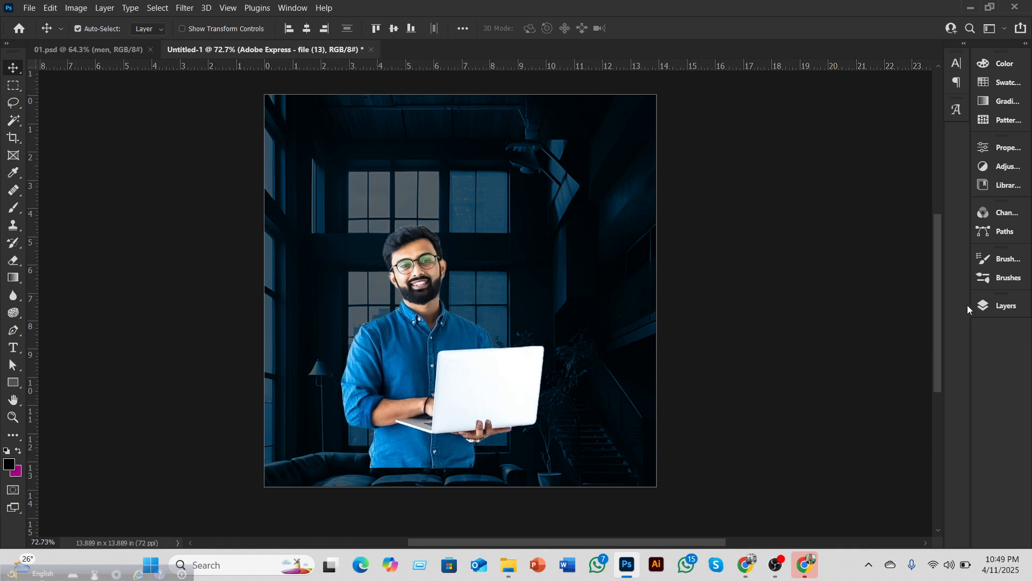
Step: Delete the Camera Raw smart filter from the man's layer and toggle the layer's visibility to check him
click(981, 305)
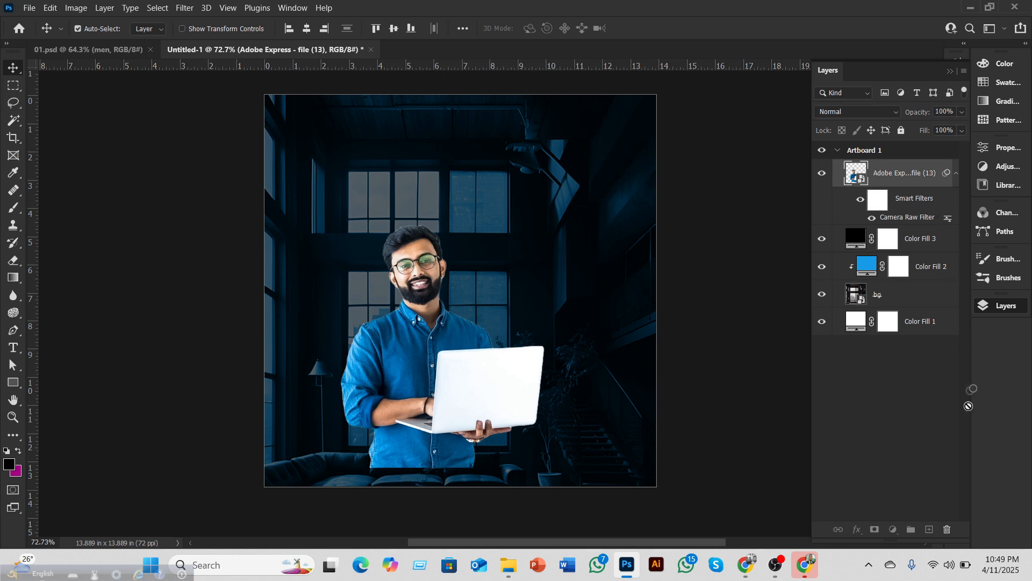
click(949, 530)
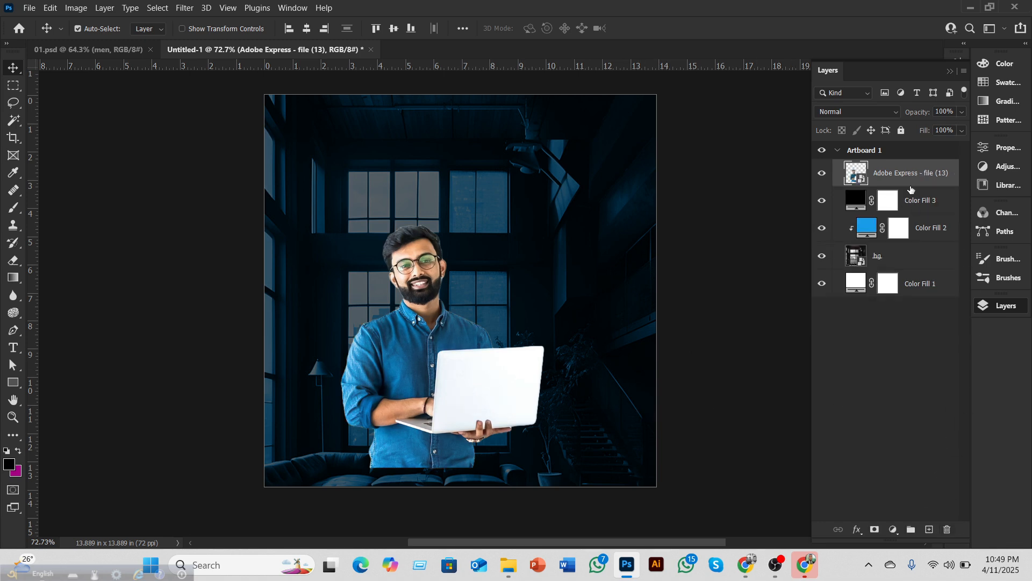
click(822, 173)
click(821, 173)
key(F7)
Step: Enlarge the cut-out man to about 125% and position him so his hair starts about 1.9 inches below the artboard's upper edge
drag(443, 367, 428, 334)
key(ctrl+t)
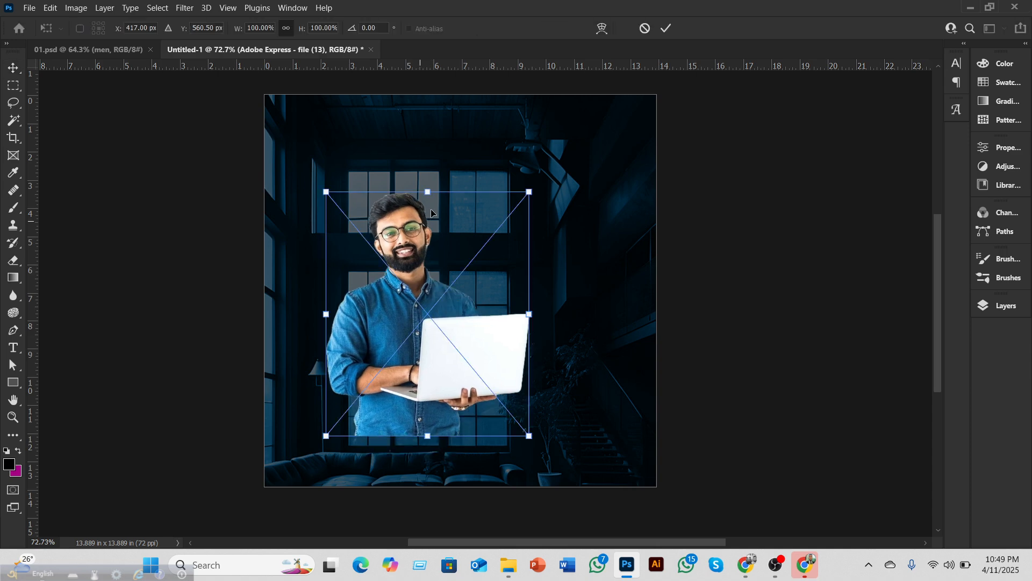
drag(431, 192, 432, 131)
drag(414, 214, 429, 238)
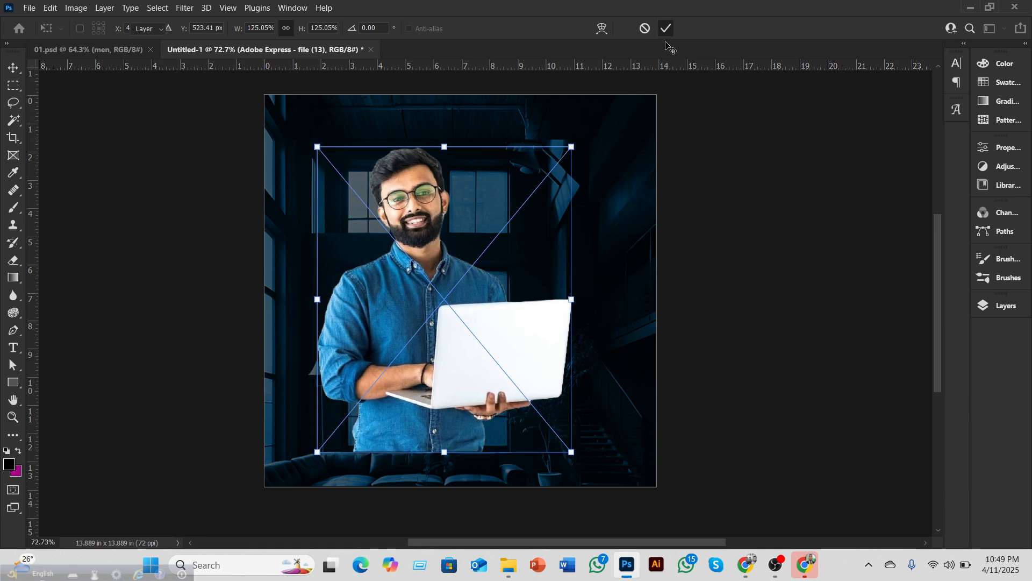
click(666, 29)
Step: Toggle the black Color Fill 3 layer to check its effect and raise its opacity to 79%
click(1016, 308)
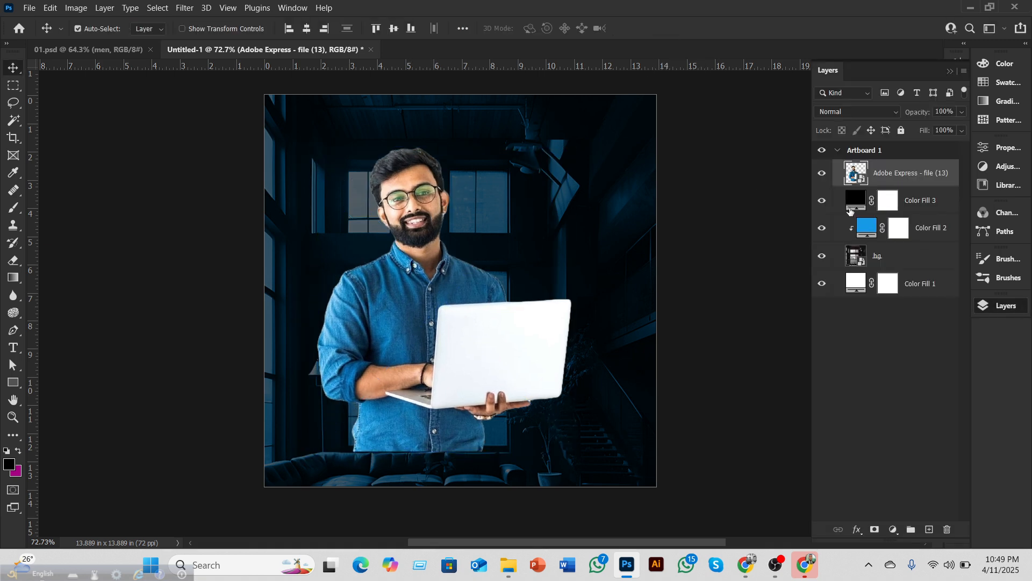
click(821, 202)
click(821, 201)
click(865, 204)
drag(963, 113, 948, 128)
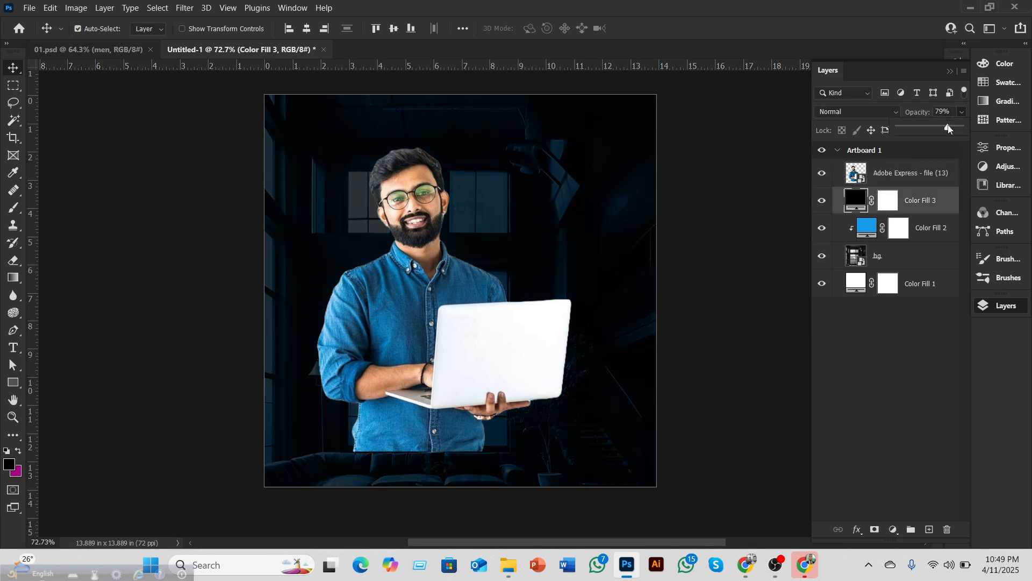
Step: Move the enlarged cut-out man about 0.5 inch to the left on the artboard
scroll(433, 311, up, 5)
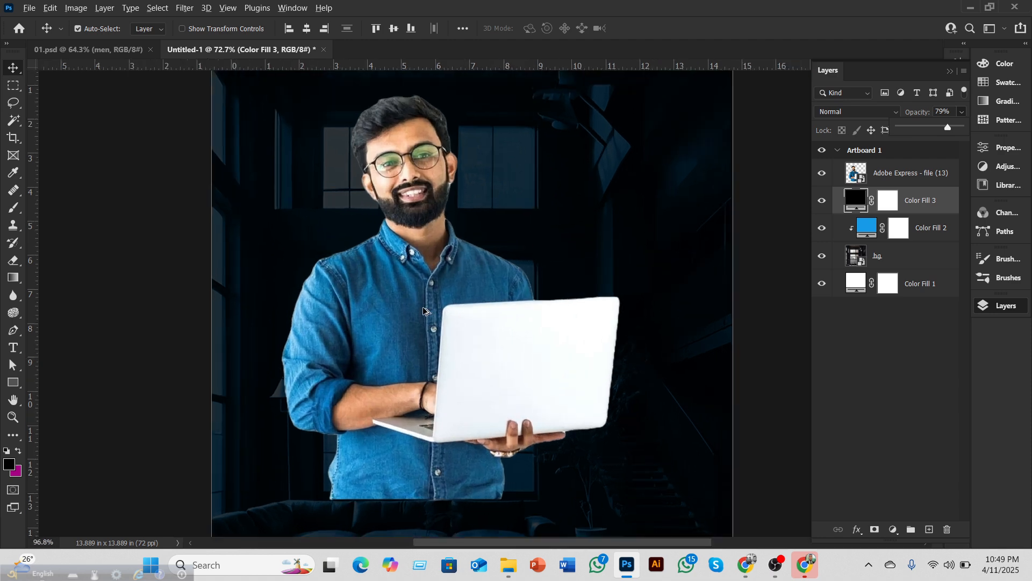
scroll(433, 311, up, 1)
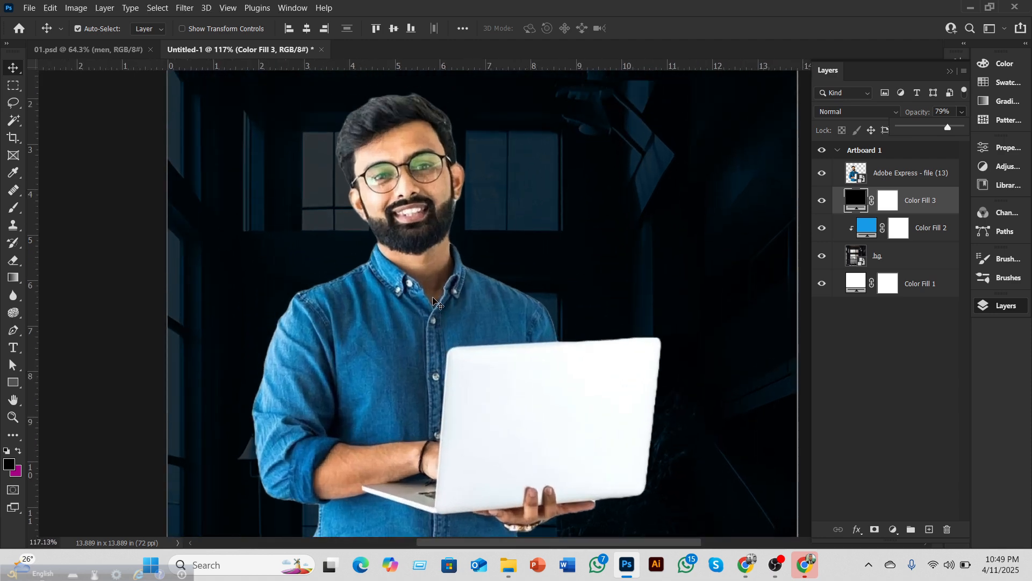
scroll(430, 307, up, 1)
scroll(451, 325, up, 2)
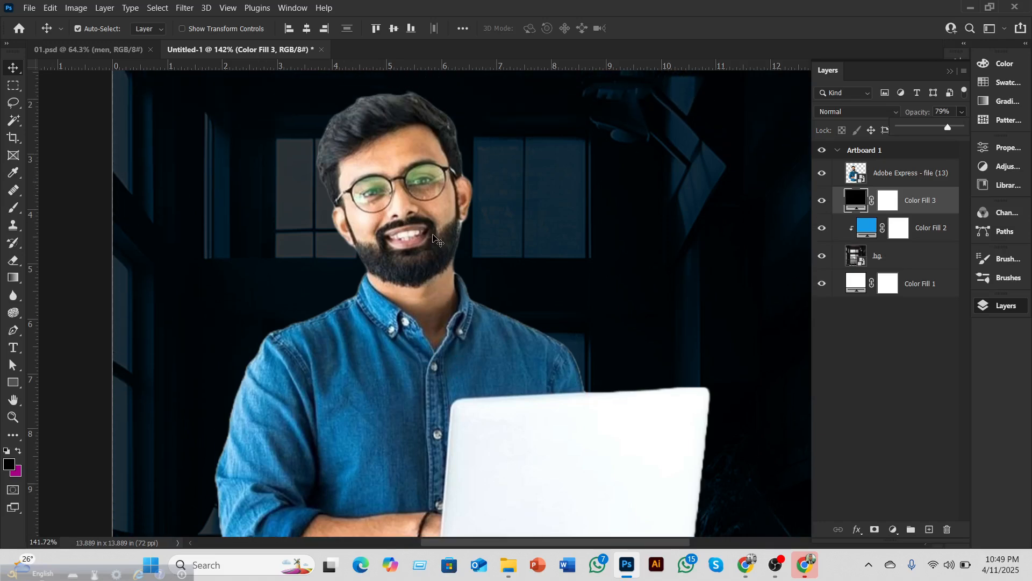
drag(451, 231, 426, 233)
click(429, 239)
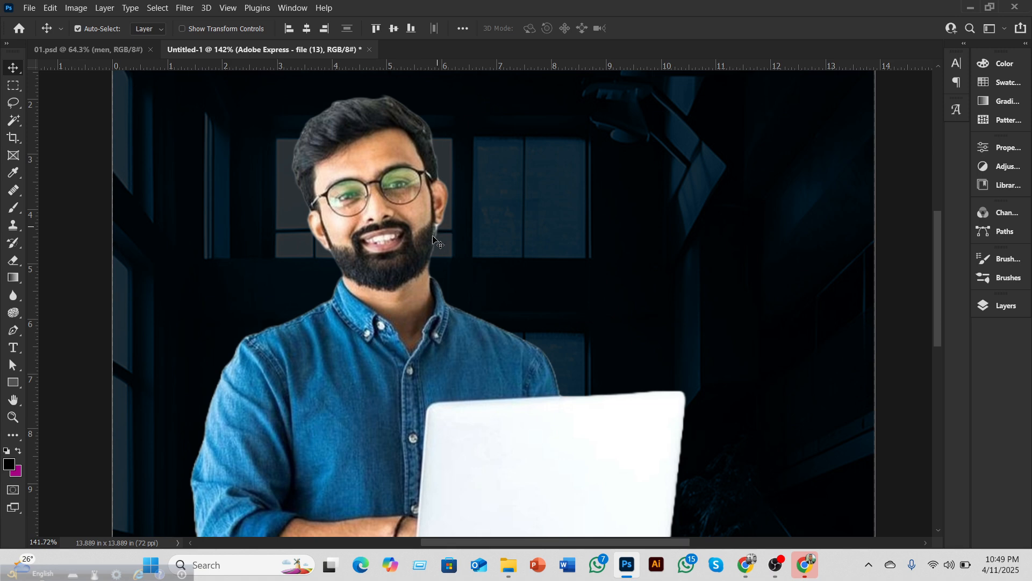
Step: Examine the cut-out man up close and compare him with the man's edges, lighting and placement in the finished 01.psd poster
scroll(368, 244, up, 2)
scroll(368, 244, down, 2)
scroll(391, 253, up, 1)
scroll(388, 246, down, 2)
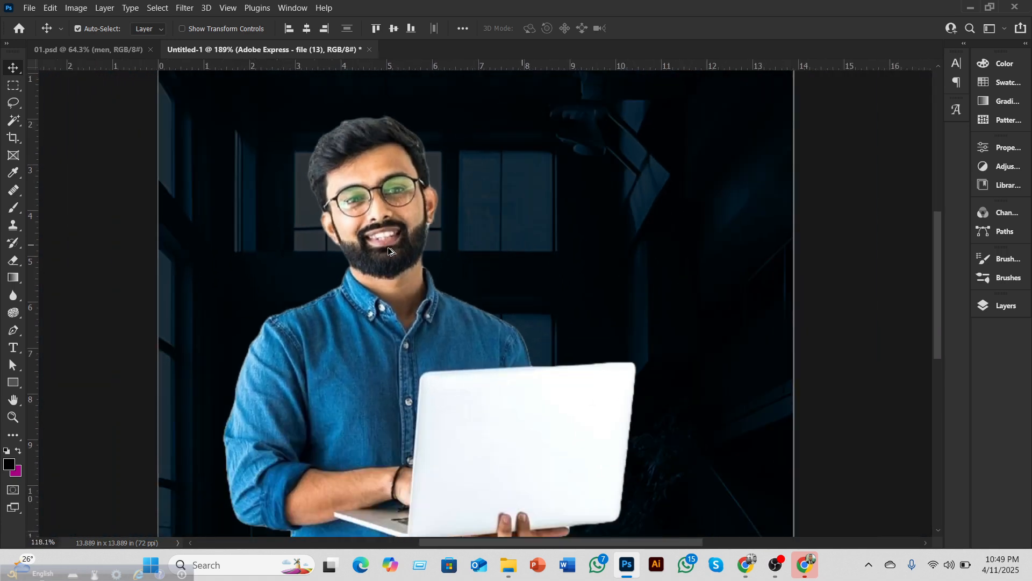
scroll(391, 253, down, 3)
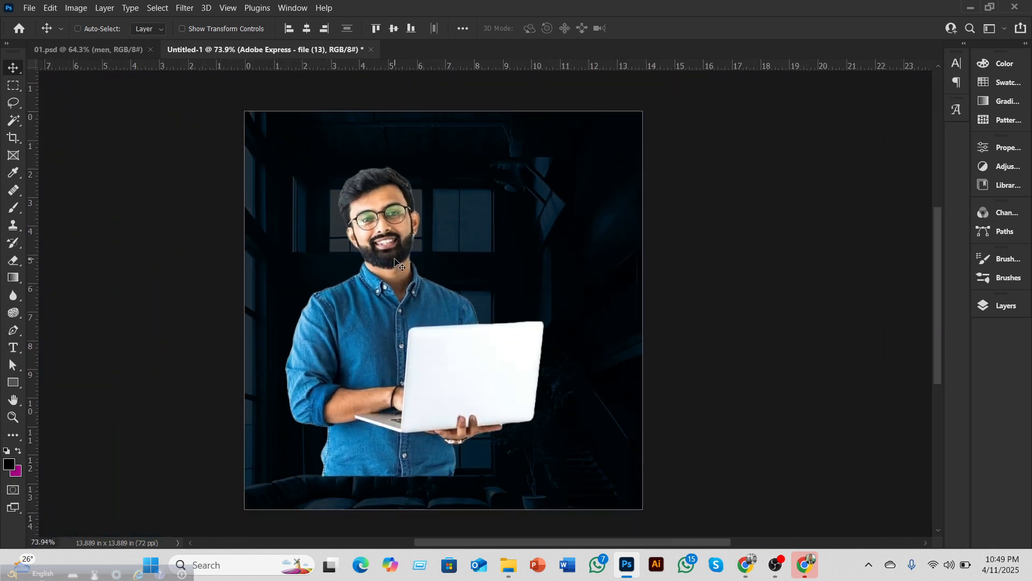
key(ctrl+1)
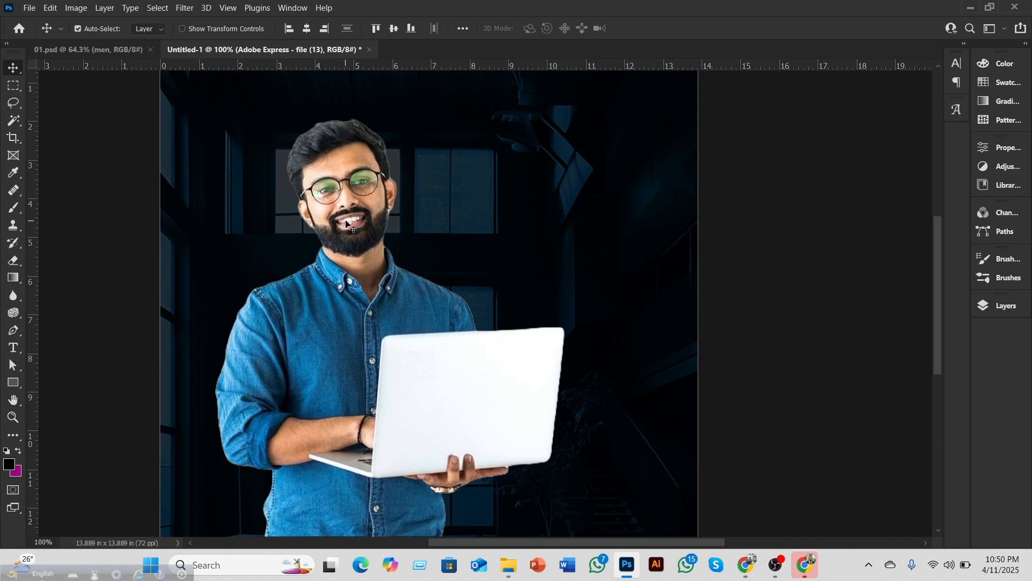
click(108, 50)
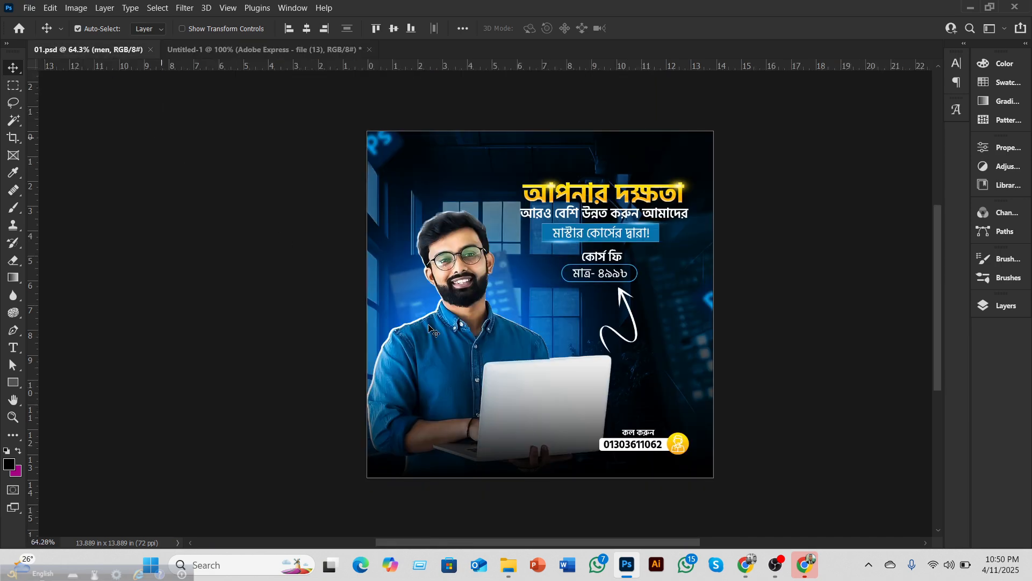
scroll(531, 336, up, 5)
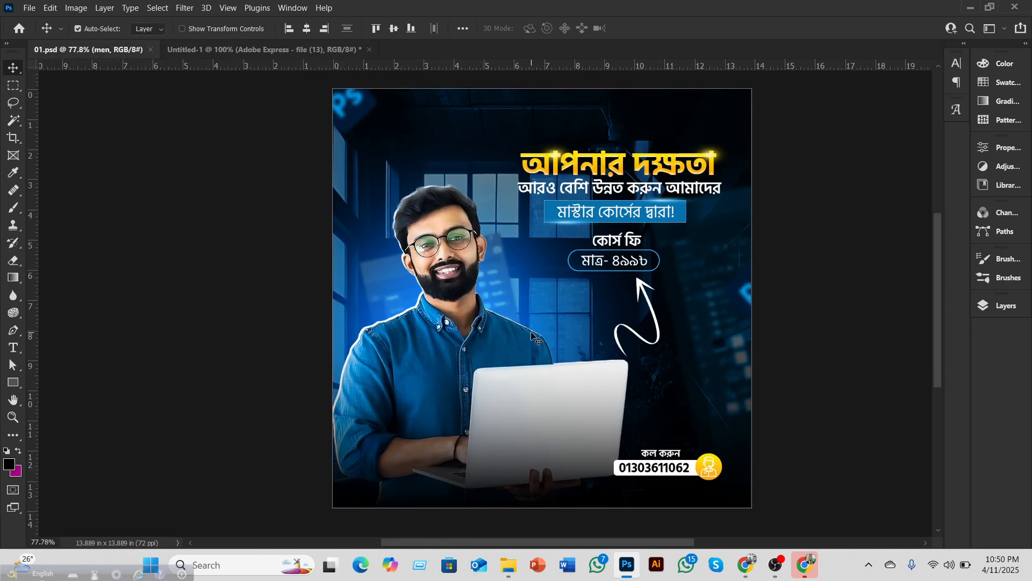
scroll(532, 338, up, 3)
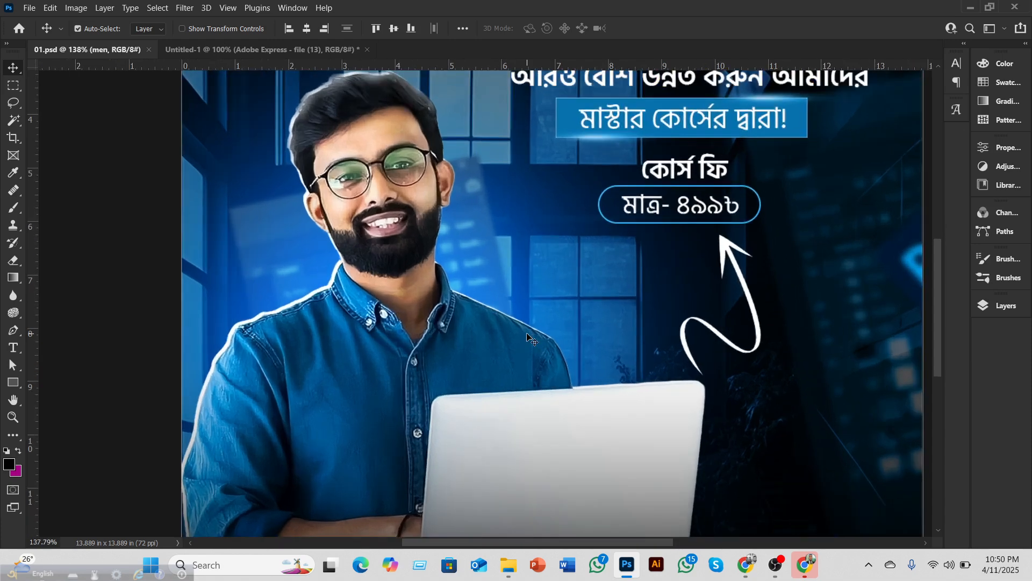
scroll(529, 334, down, 15)
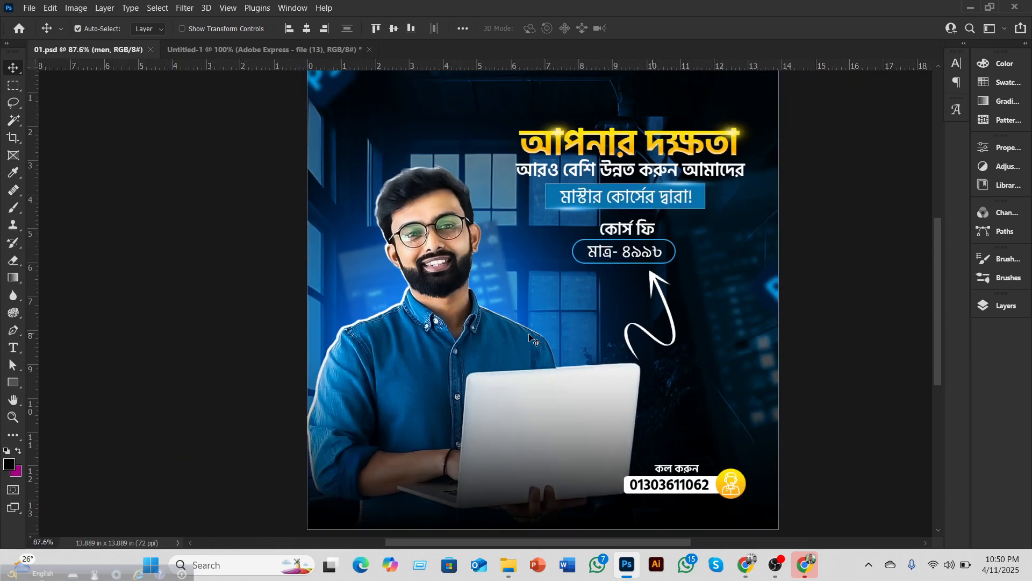
scroll(530, 338, down, 1)
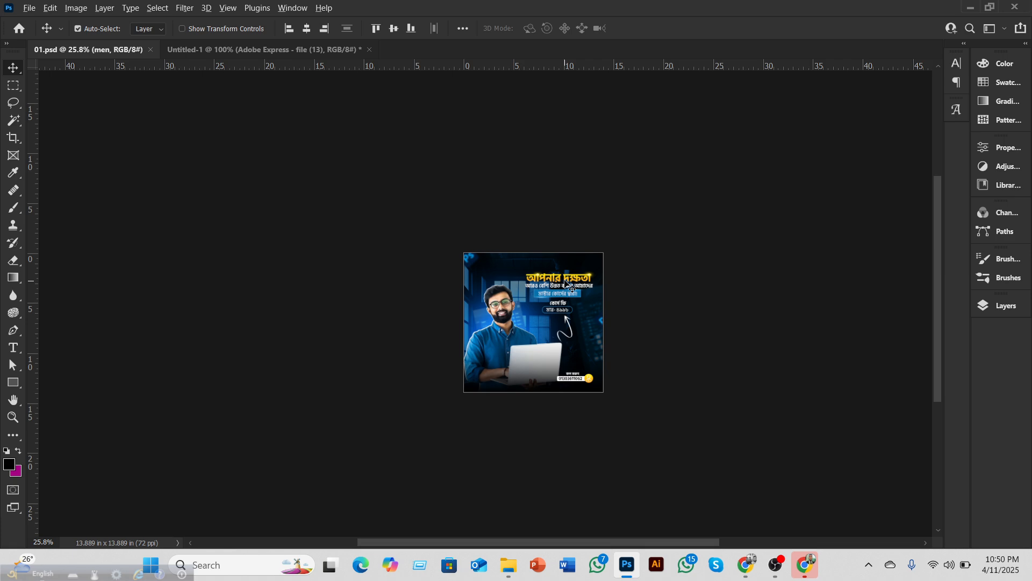
scroll(566, 283, up, 1)
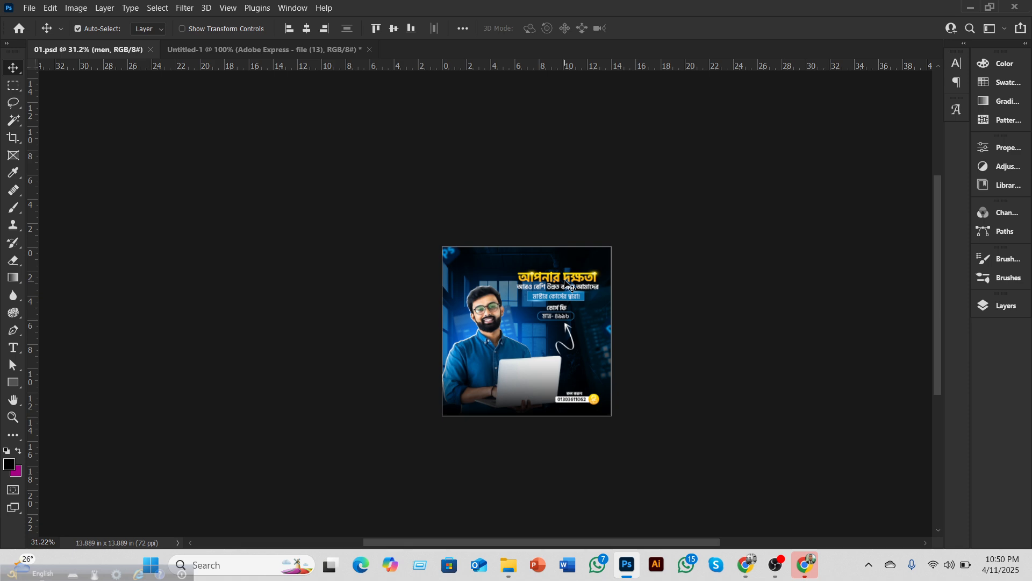
scroll(566, 282, up, 4)
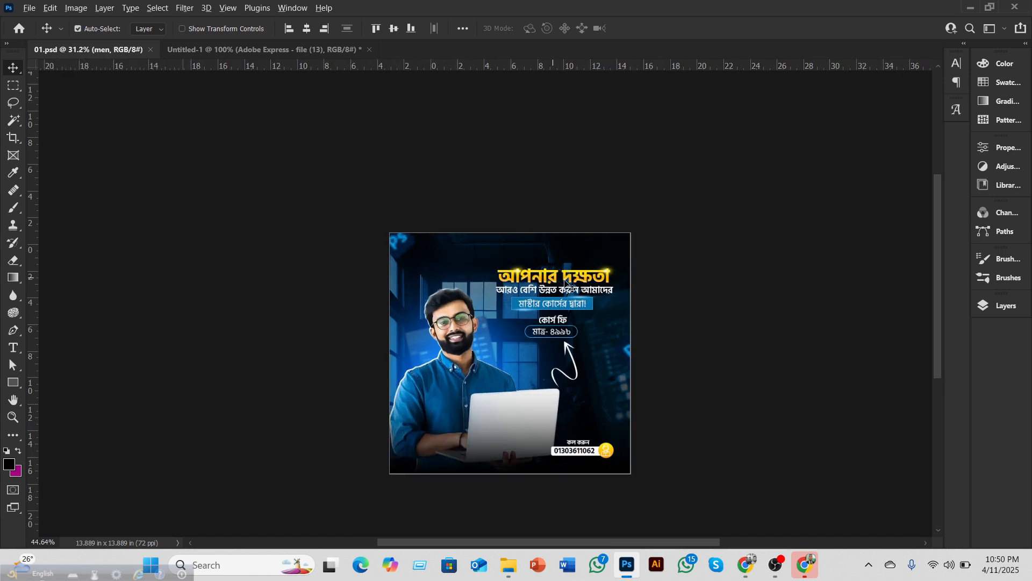
scroll(567, 281, up, 1)
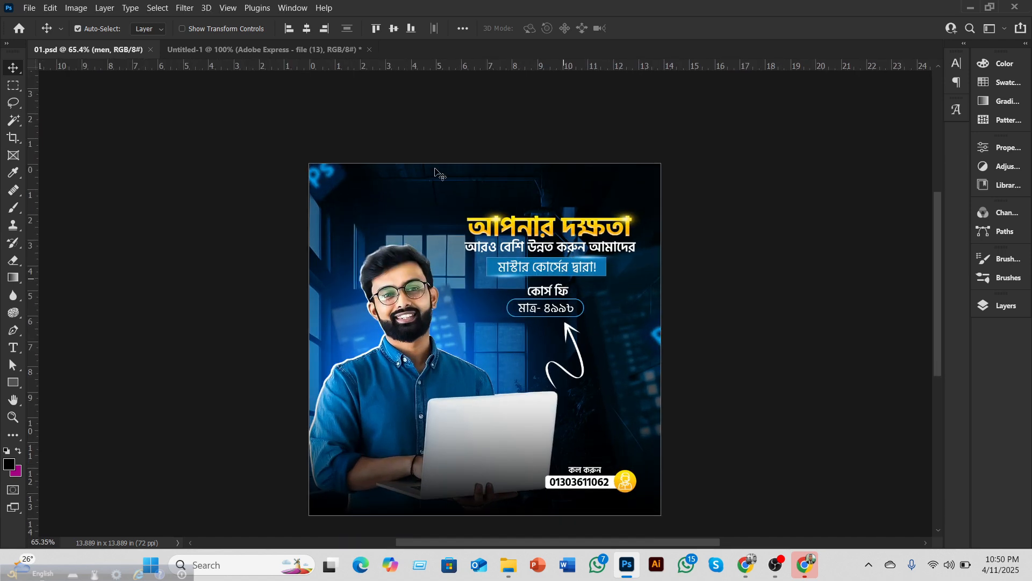
Step: Add a new empty layer above the cut-out man in Untitled-1 and activate the Mixer Brush Tool
click(276, 51)
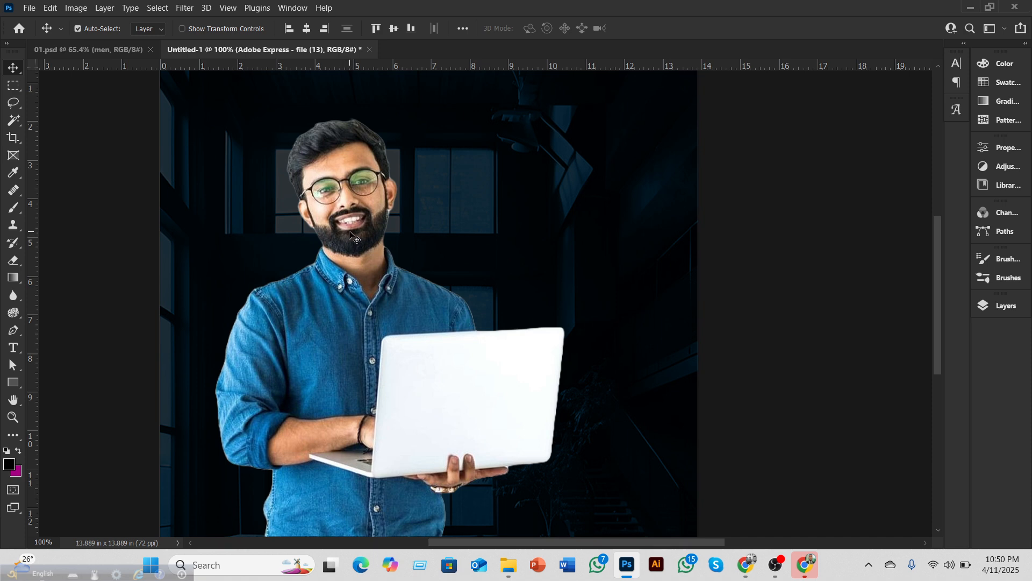
scroll(38, 228, up, 1)
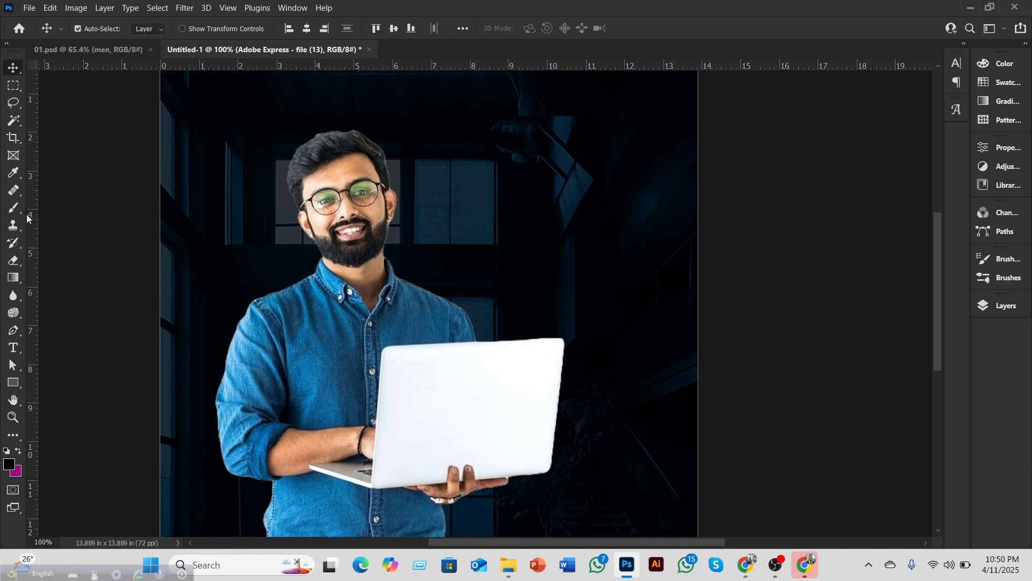
click(1005, 306)
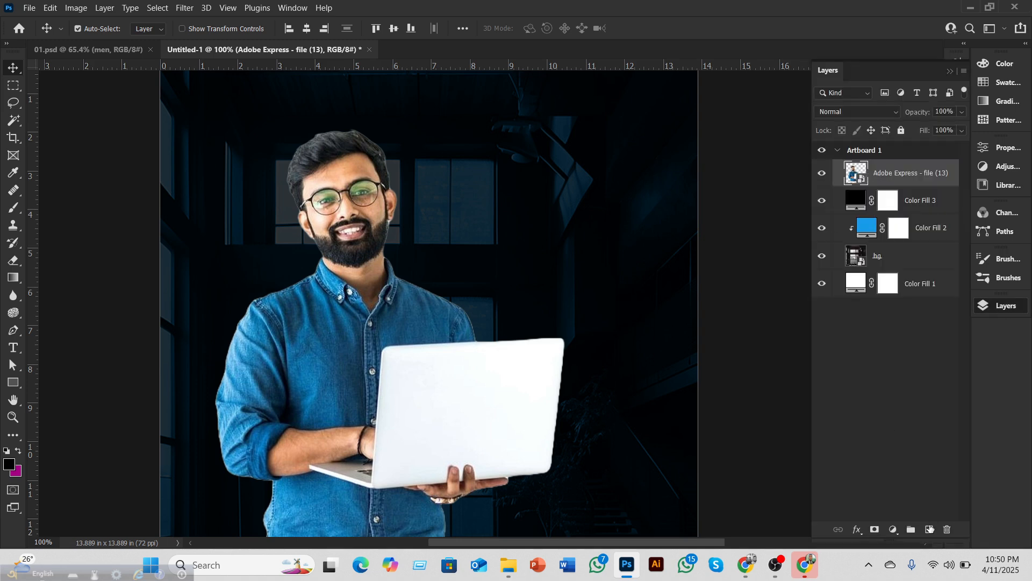
click(930, 529)
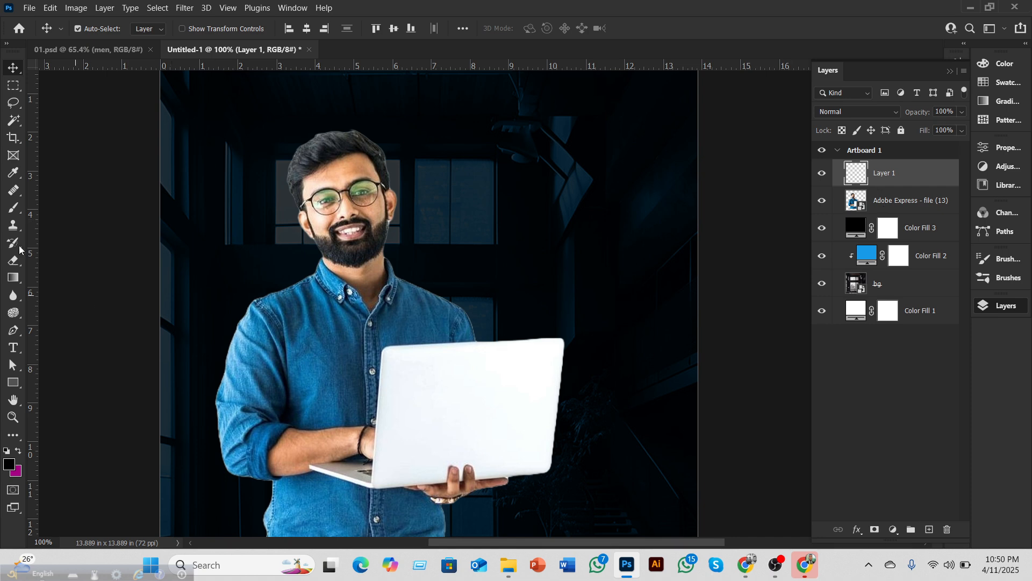
click(15, 209)
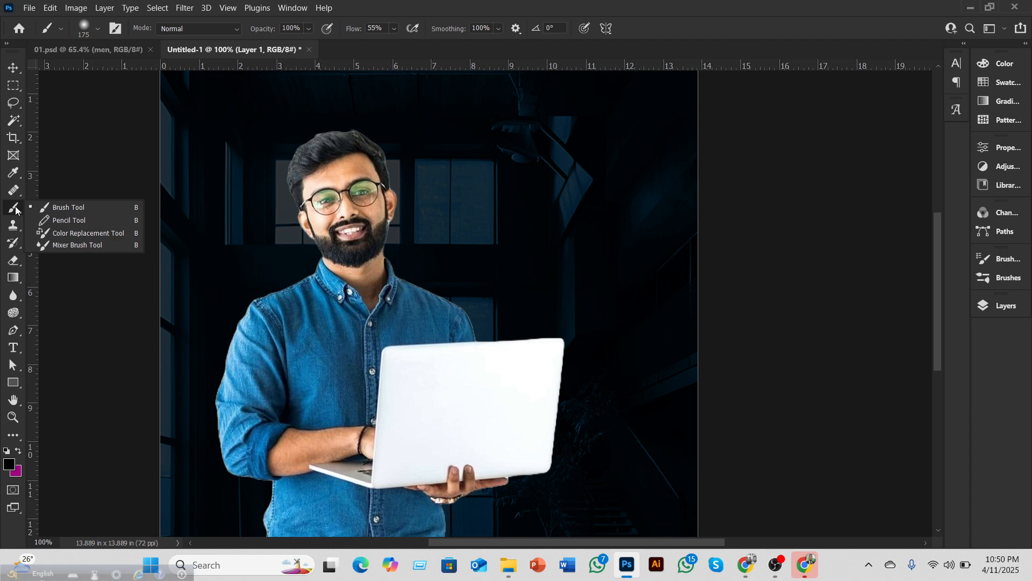
click(86, 246)
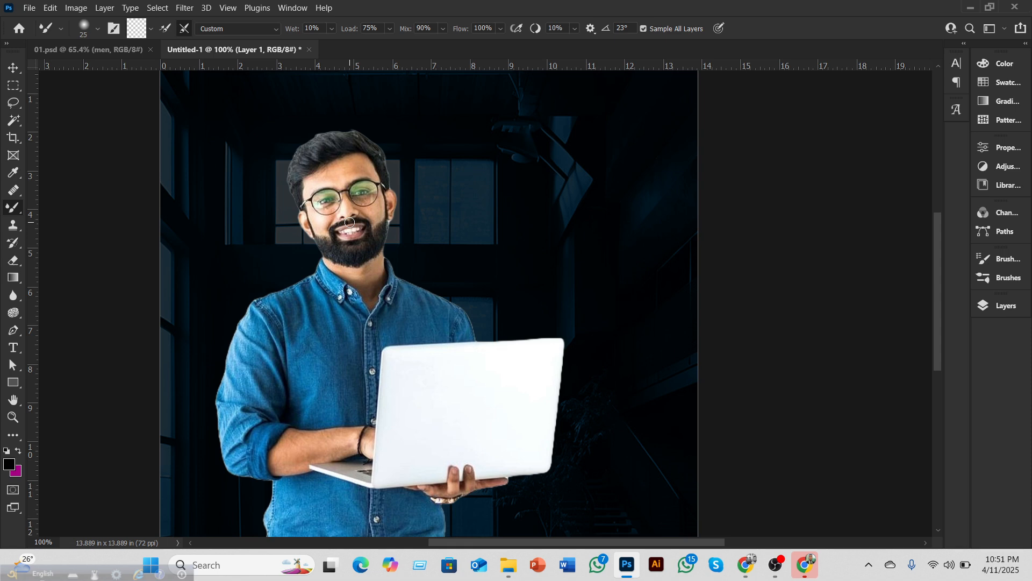
Step: Set the Mixer Brush size to 15 px and change the background colour to white
scroll(349, 222, up, 4)
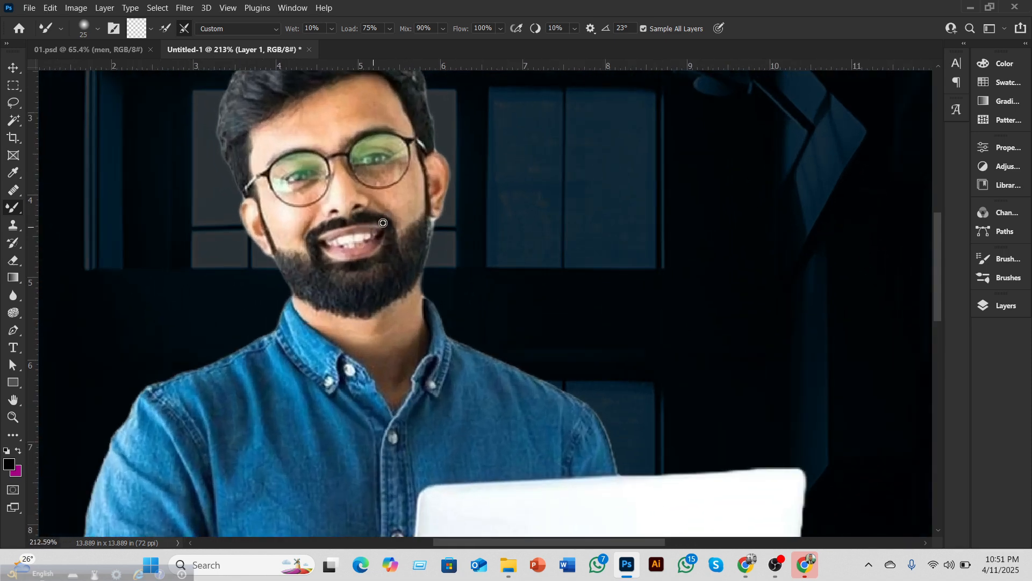
key(bracketleft)
key(bracketleft)
key(bracketright)
click(16, 473)
drag(678, 343, 608, 254)
click(919, 261)
scroll(290, 226, up, 2)
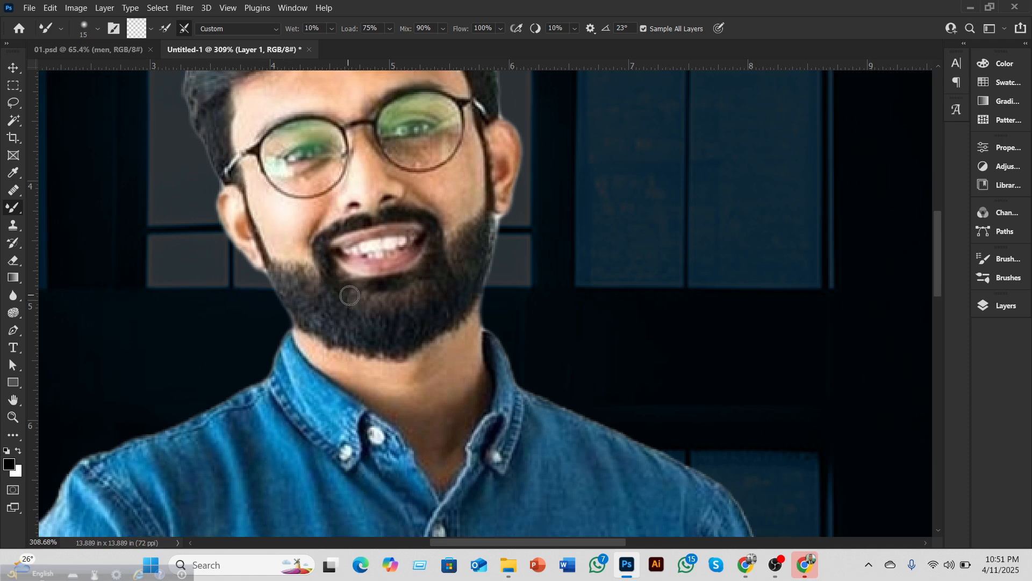
Step: Smooth the skin on the man's cheeks and around his nose on Layer 1 with the Mixer Brush at 6 px
scroll(328, 279, up, 3)
scroll(370, 320, up, 2)
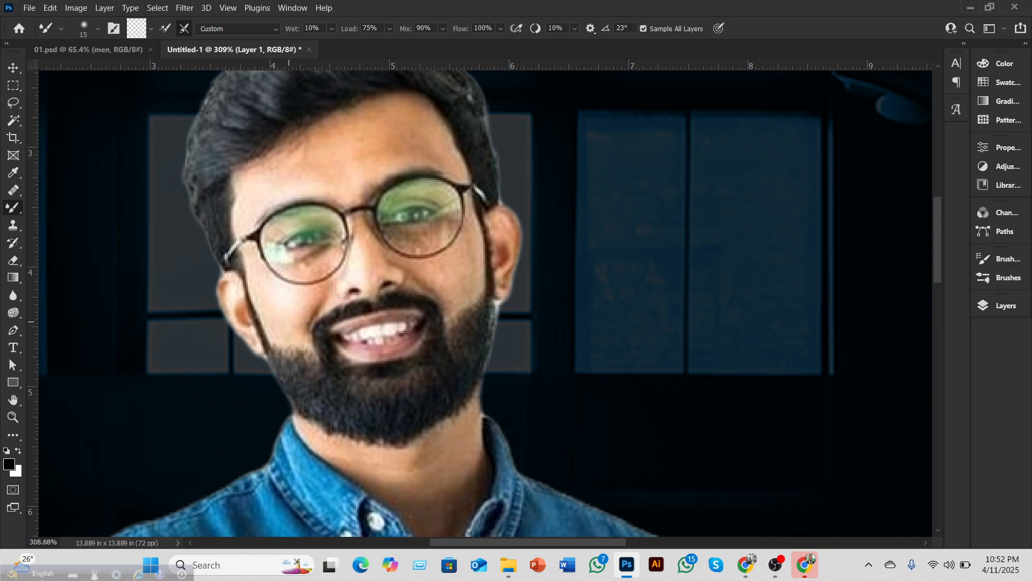
scroll(437, 282, up, 3)
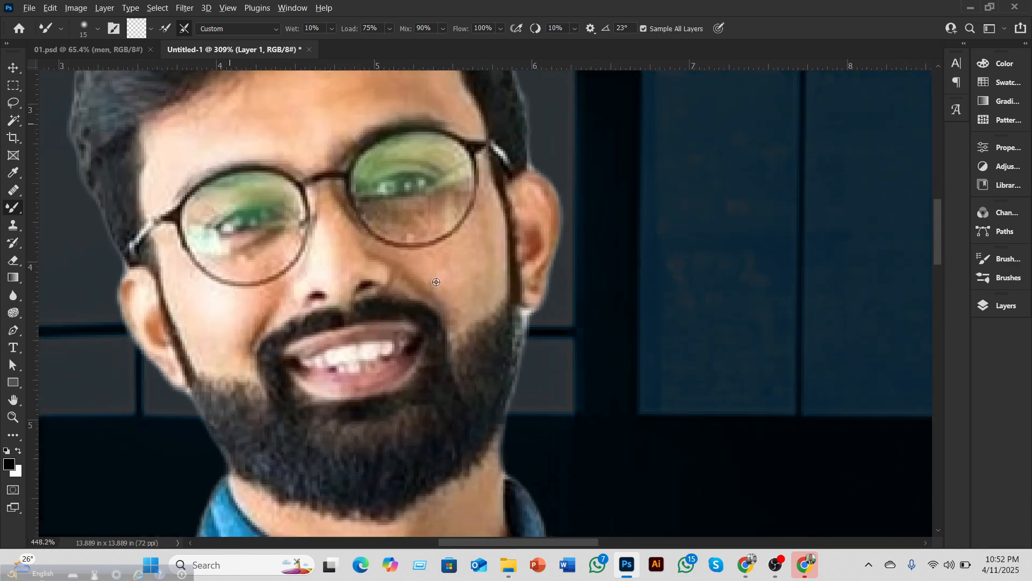
key(bracketleft)
key(bracketleft)
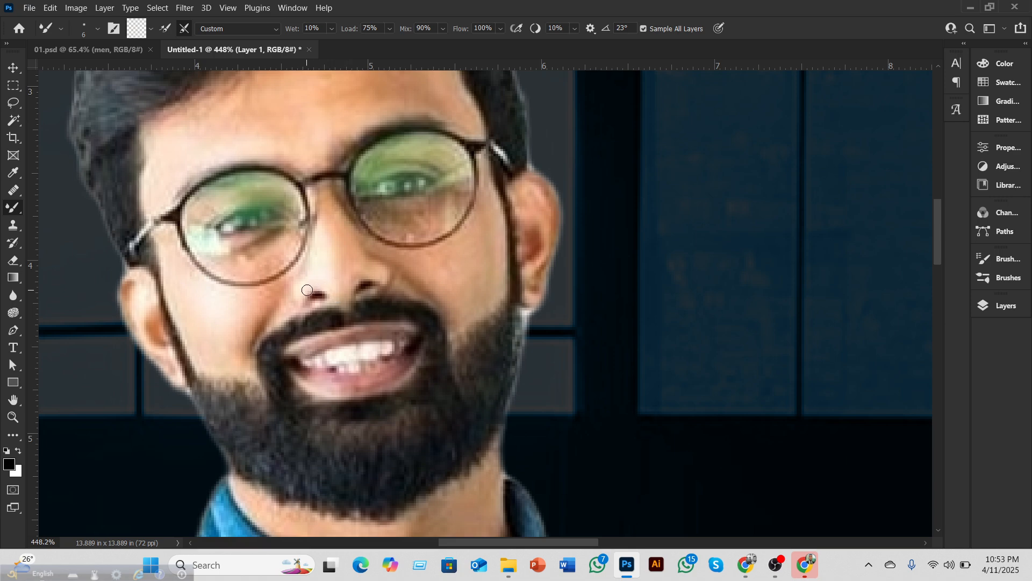
scroll(307, 290, up, 4)
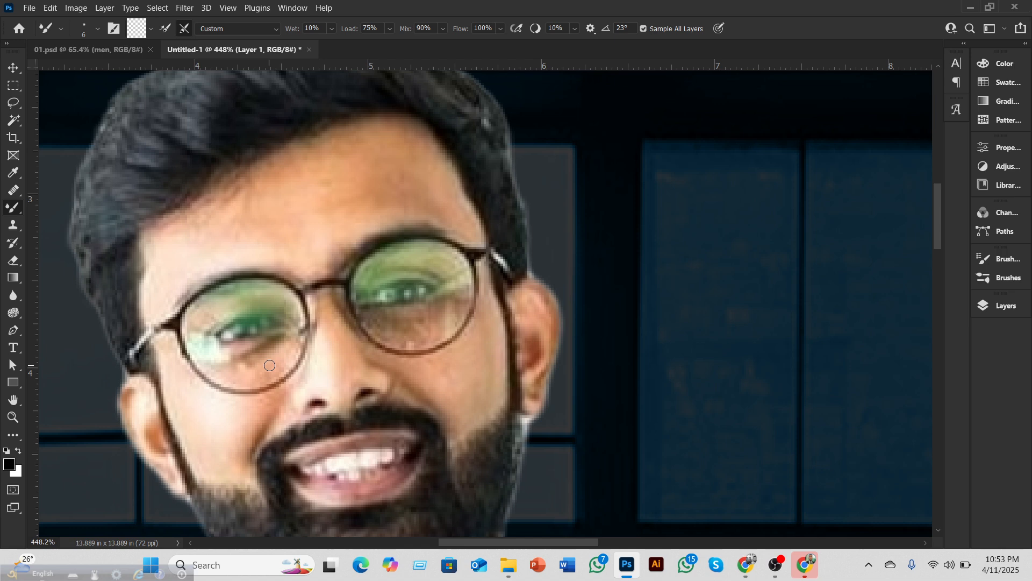
scroll(269, 365, up, 2)
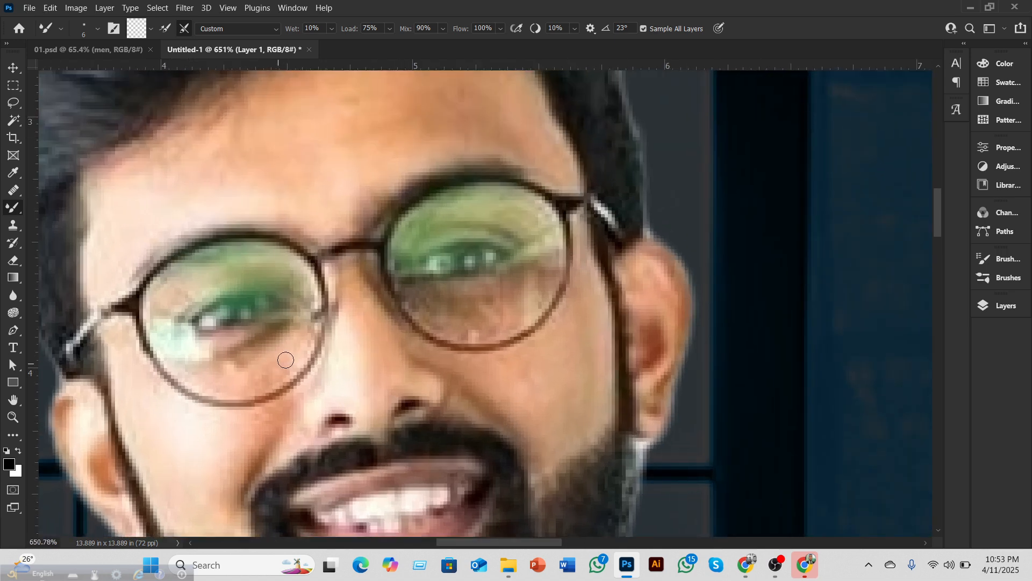
Step: Set the Mixer Brush size to 8 px and smooth the skin on the man's forehead and the rest of his face
key(bracketright)
scroll(541, 364, up, 3)
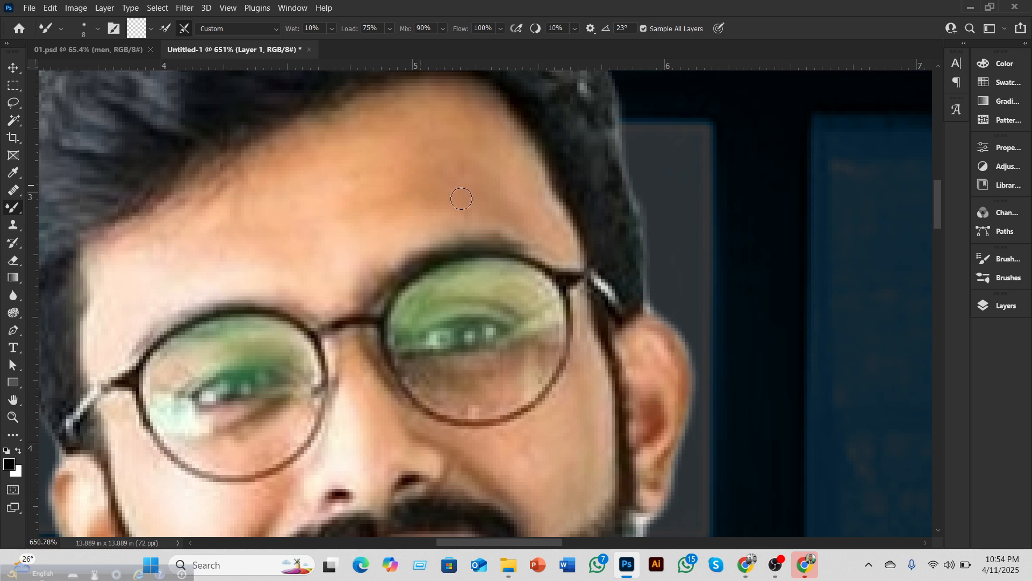
scroll(271, 238, down, 5)
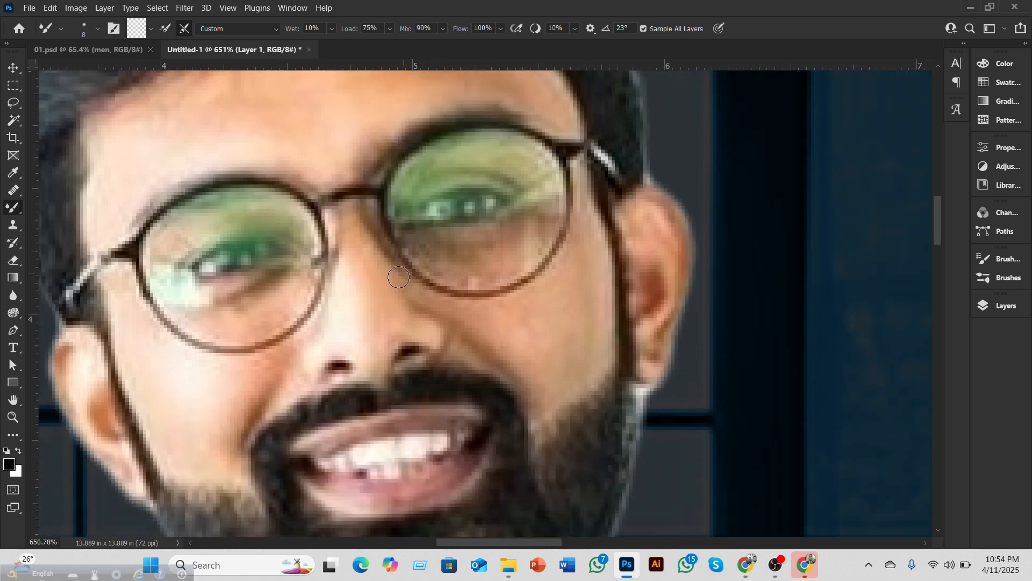
scroll(373, 291, down, 3)
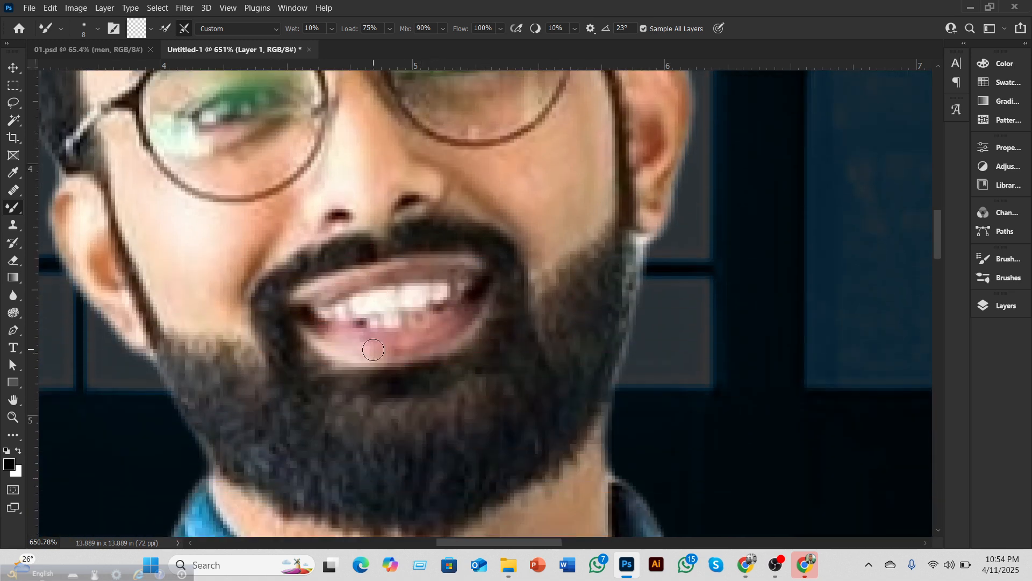
Step: Smooth the skin of the man's neck between the beard and the shirt collar with the 8 px Mixer Brush
scroll(352, 333, down, 1)
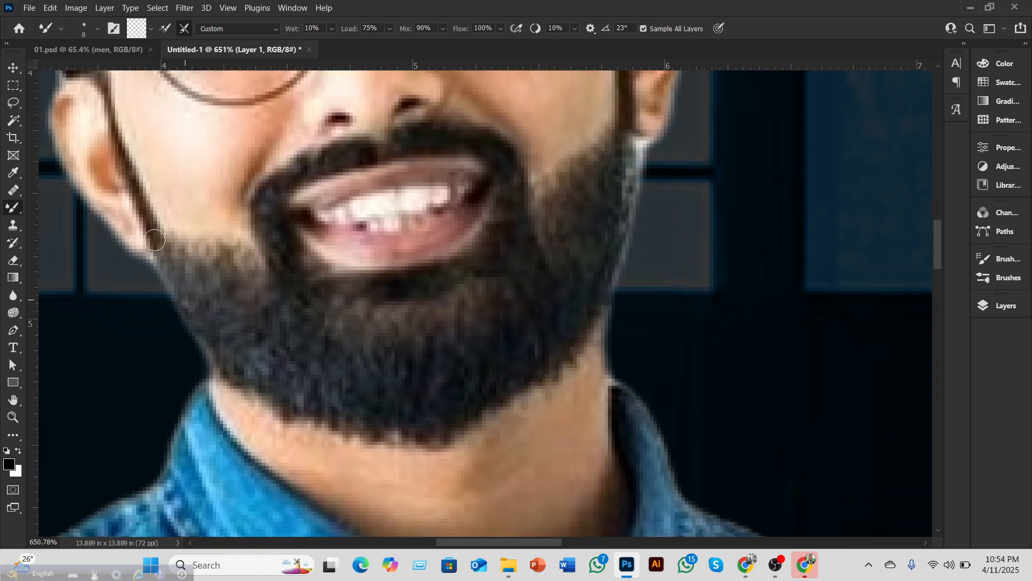
scroll(323, 449, down, 3)
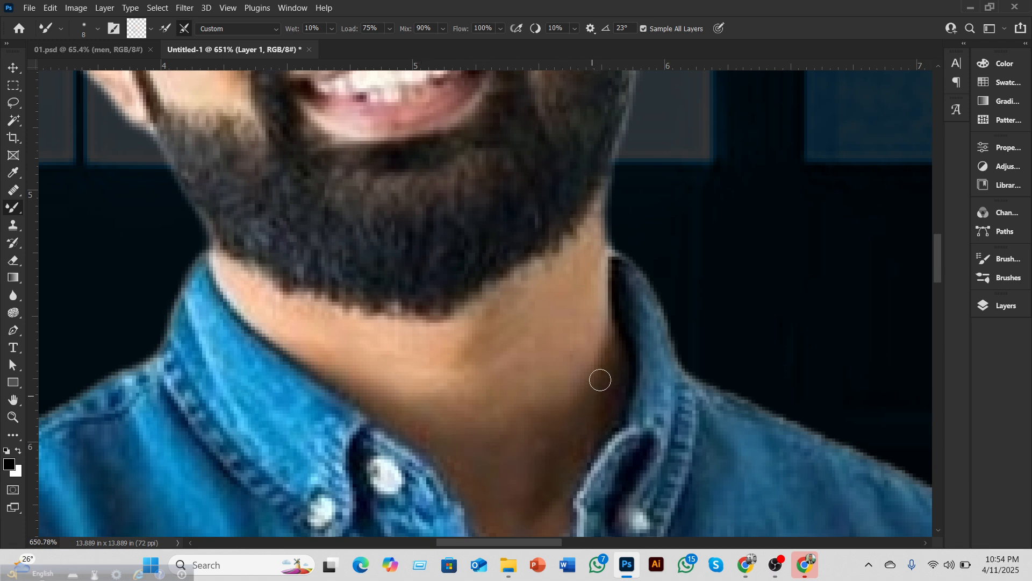
scroll(549, 453, down, 2)
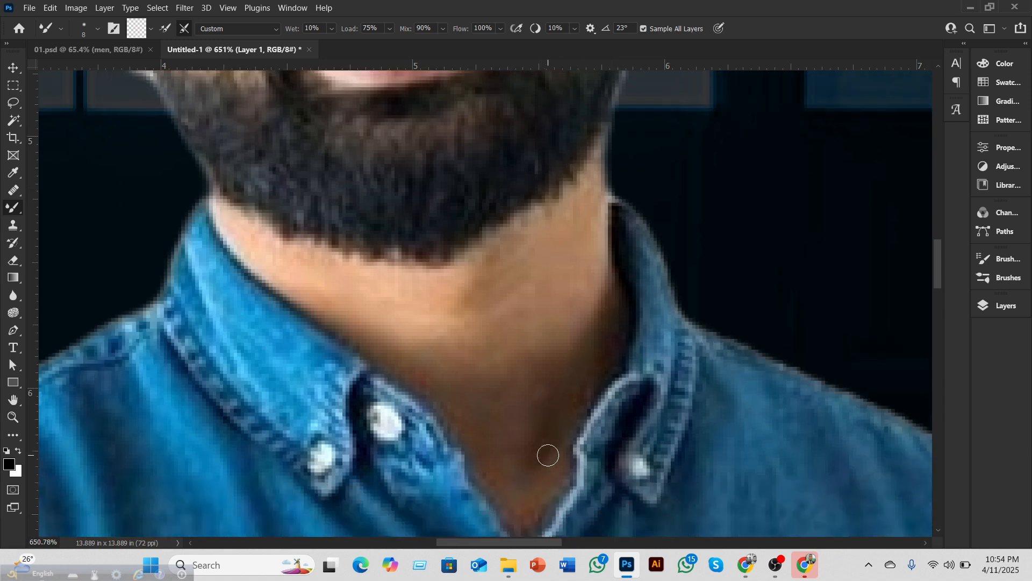
scroll(551, 438, down, 1)
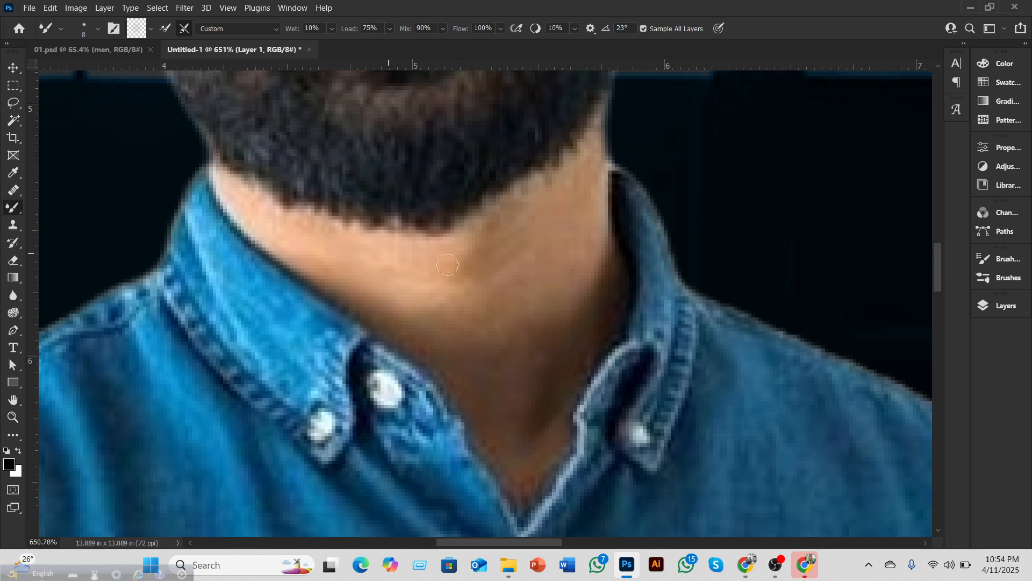
scroll(500, 358, down, 3)
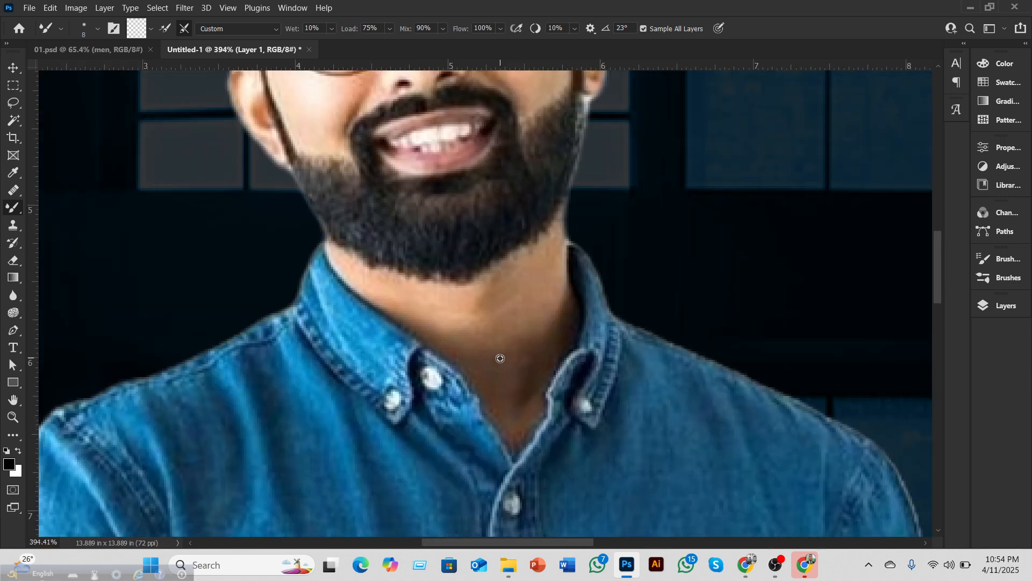
scroll(501, 358, down, 1)
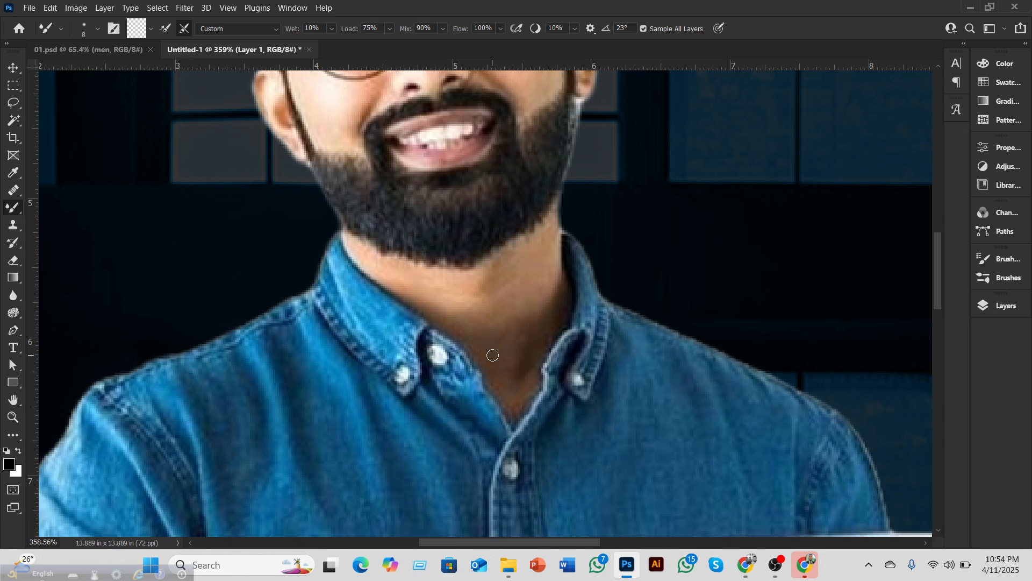
Step: Enlarge the Mixer Brush to 20 px and smooth the skin of the man's forearm beside the laptop
scroll(495, 365, down, 8)
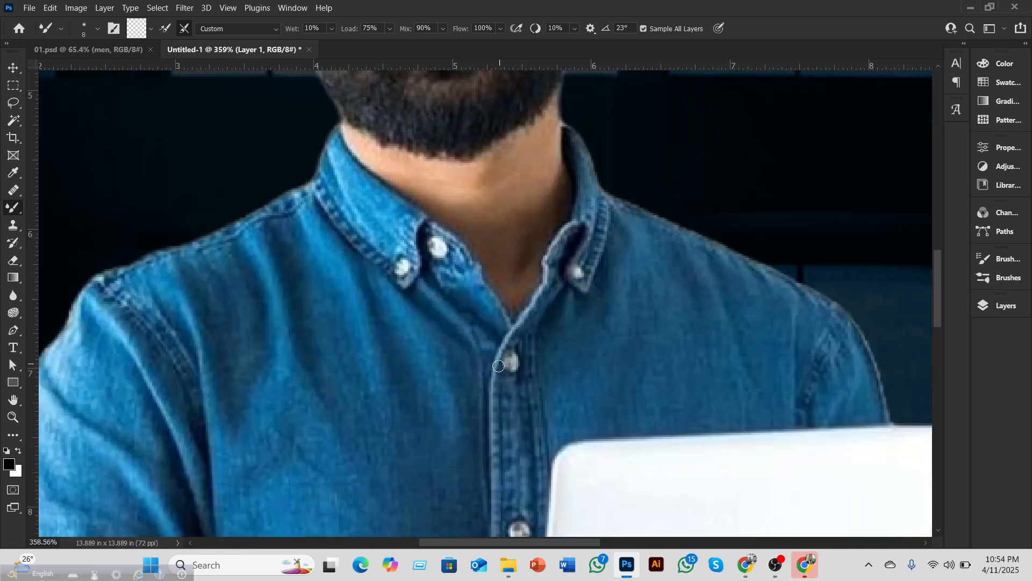
scroll(492, 382, down, 9)
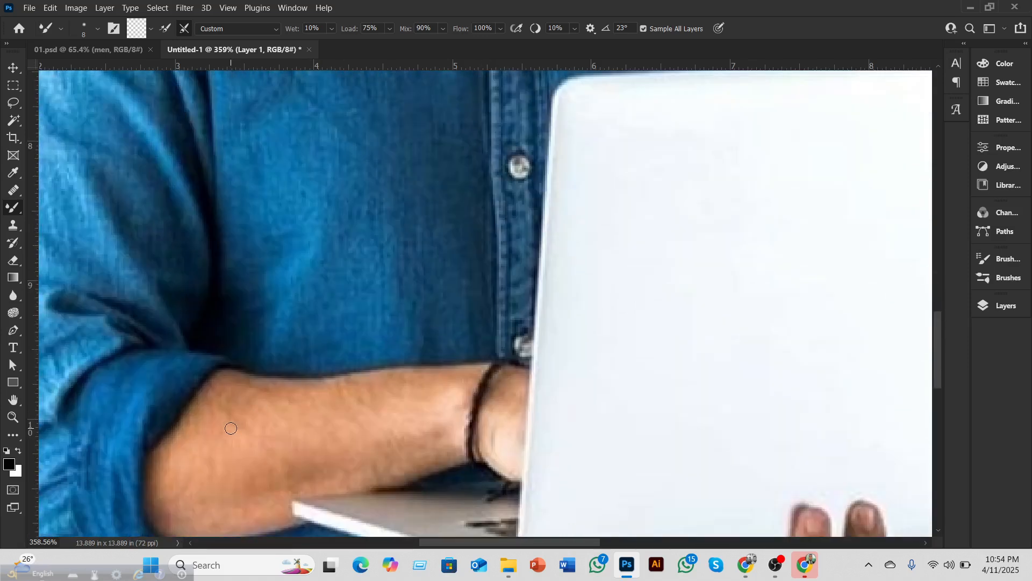
key(bracketright)
key(bracketright)
key(bracketright)
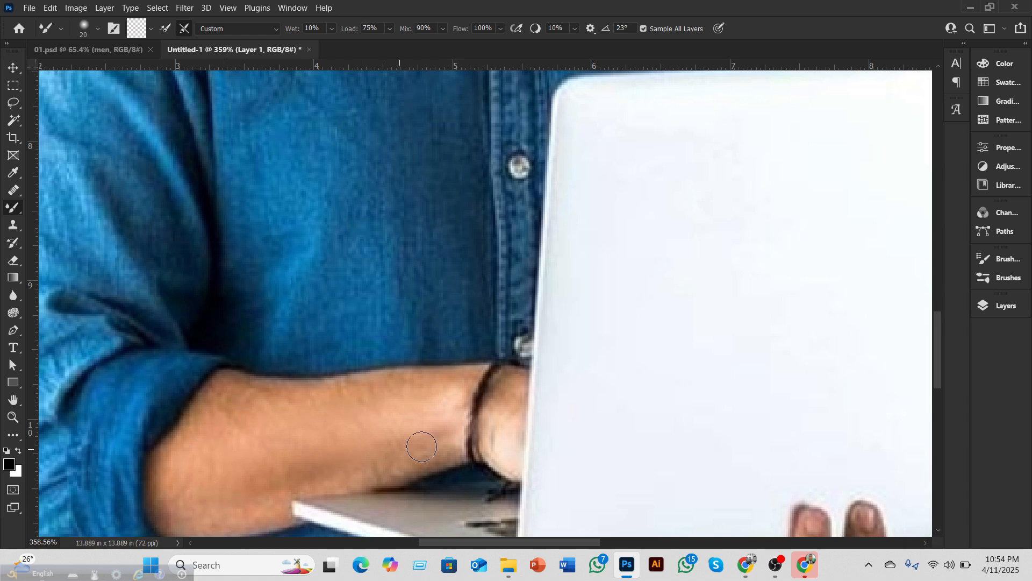
scroll(430, 425, down, 3)
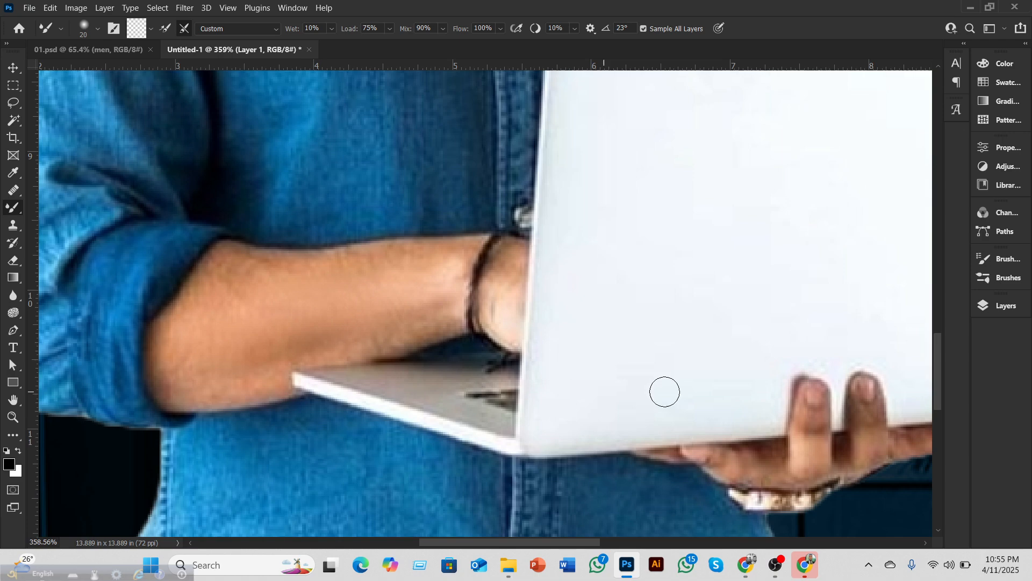
Step: Compare the man with and without the Layer 1 retouching and clip Layer 1 to the cut-out man layer
scroll(607, 364, down, 6)
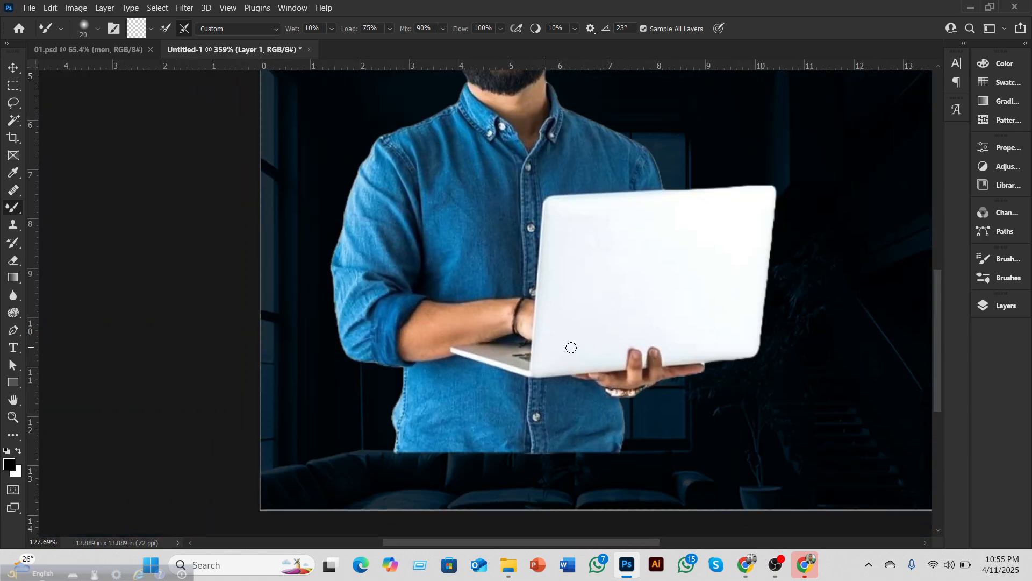
scroll(531, 333, down, 2)
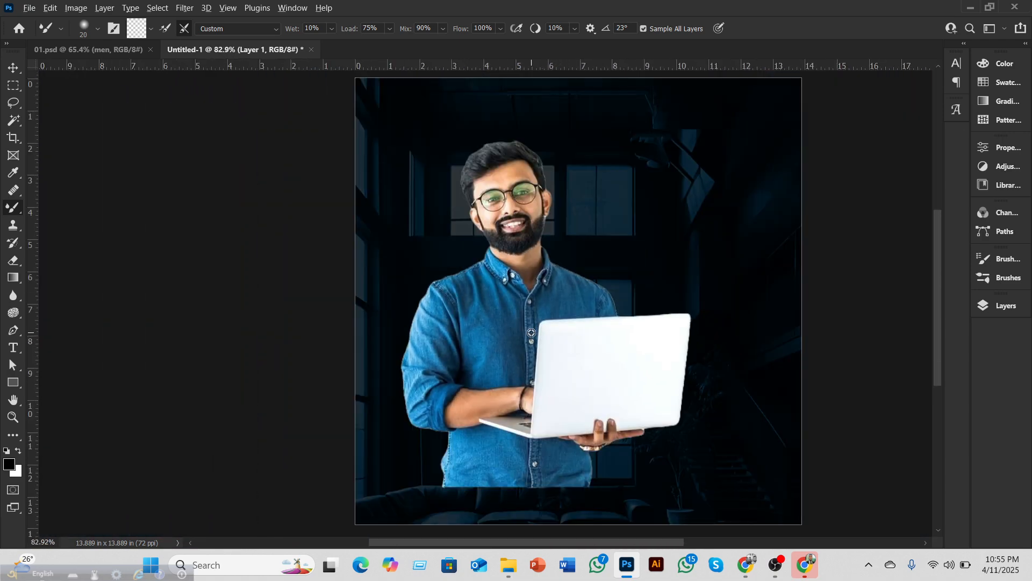
scroll(531, 333, down, 2)
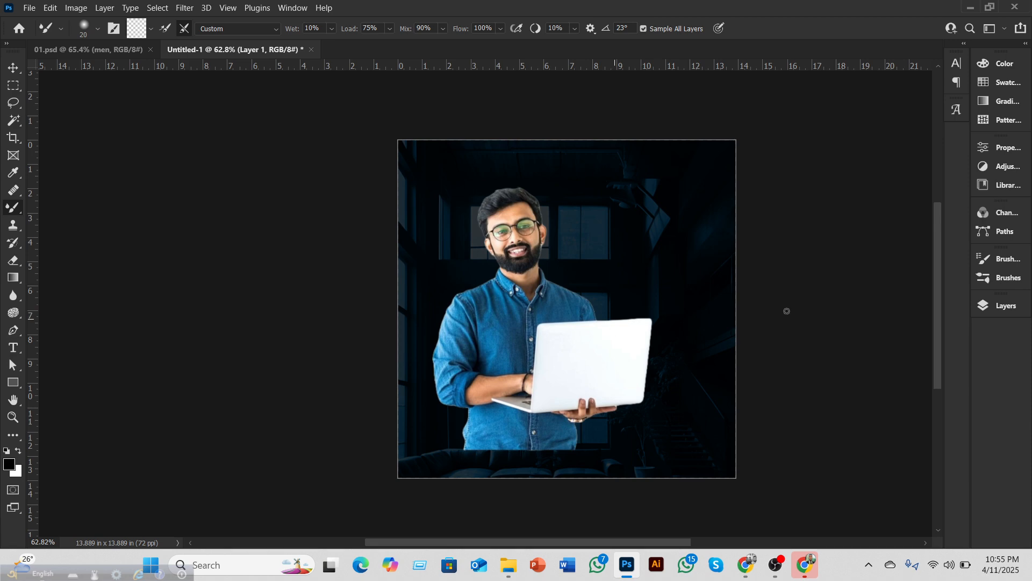
click(1003, 305)
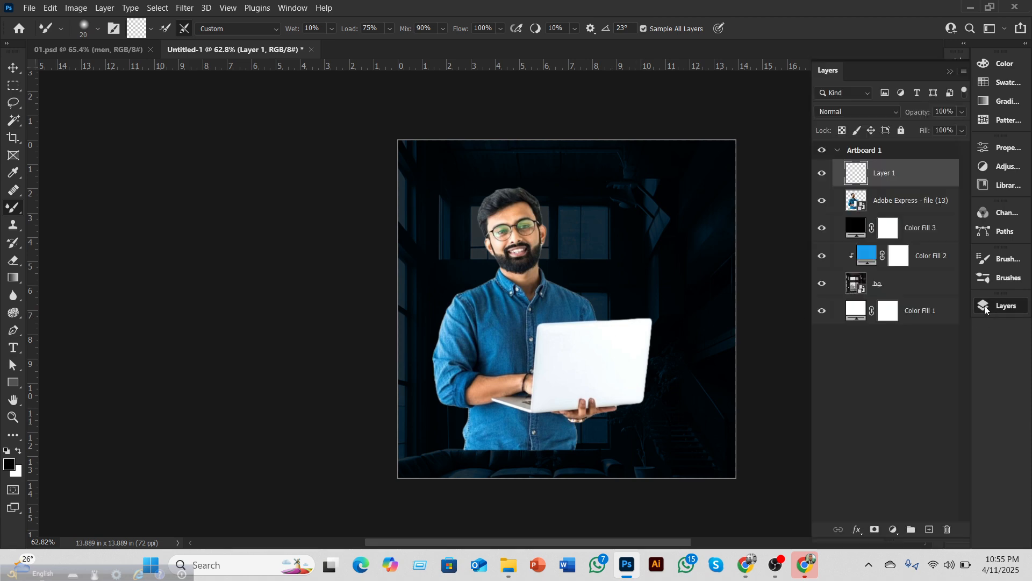
click(822, 173)
click(822, 176)
alt+click(908, 183)
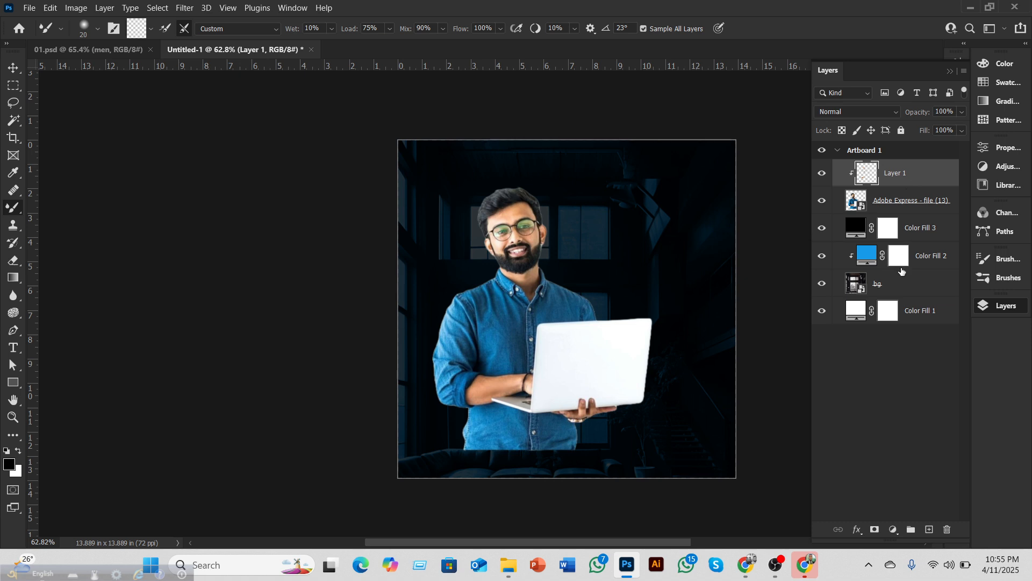
Step: Add a new empty layer above Layer 1 and clip it to the cut-out man
scroll(688, 339, up, 3)
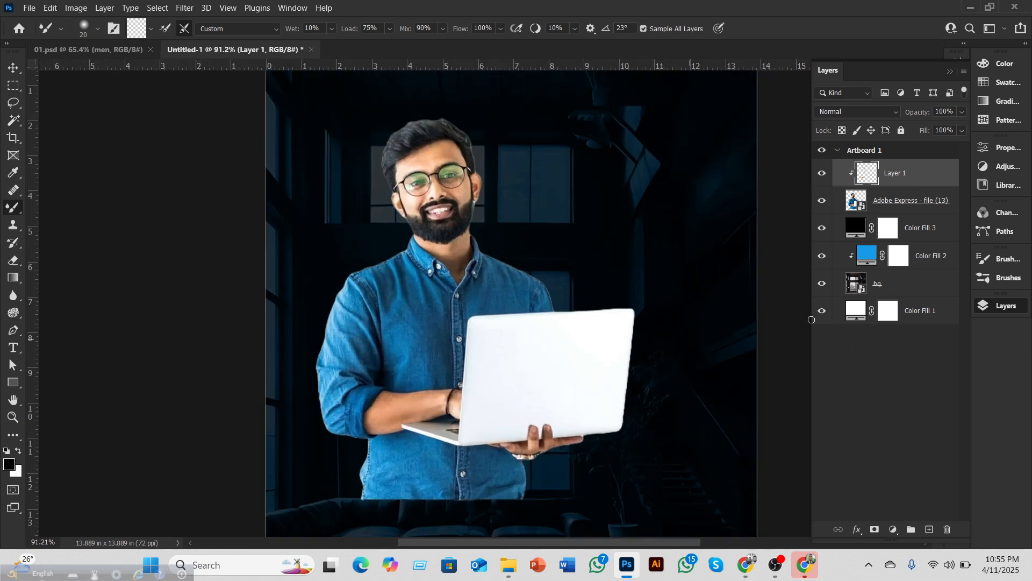
click(930, 530)
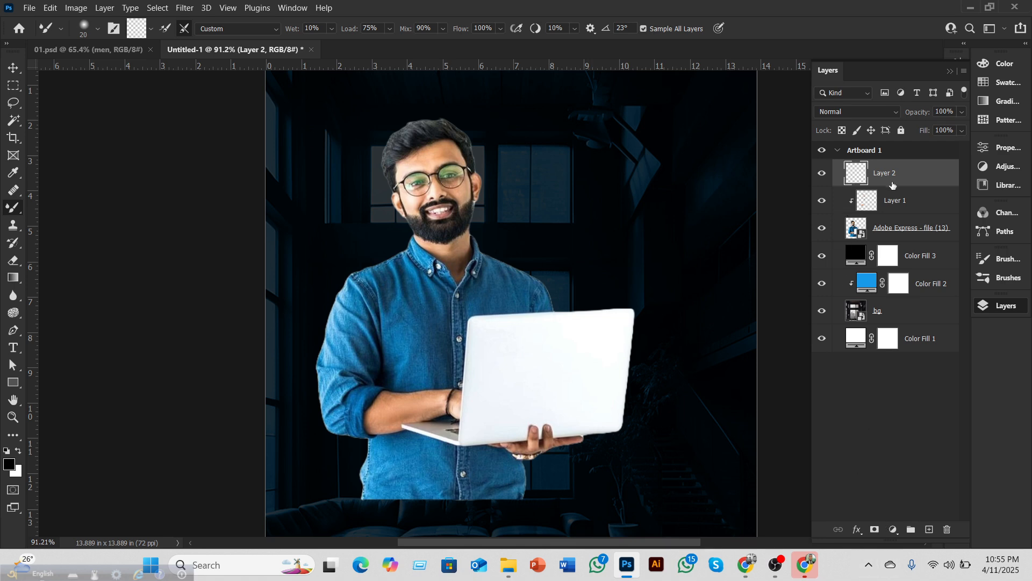
drag(895, 187, 900, 186)
alt+click(901, 185)
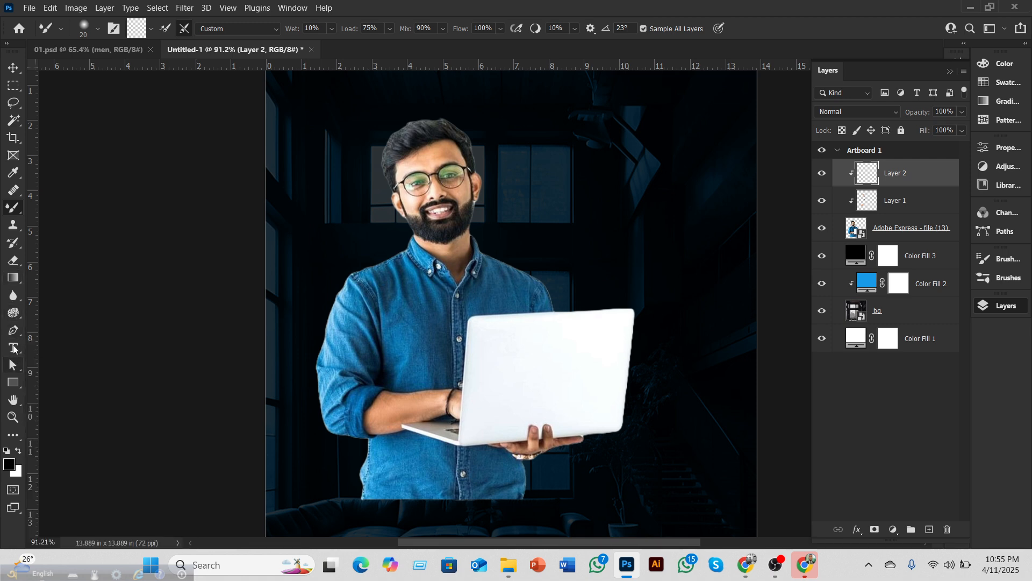
Step: Activate the Dodge Tool for lightening the man on Layer 2
click(16, 229)
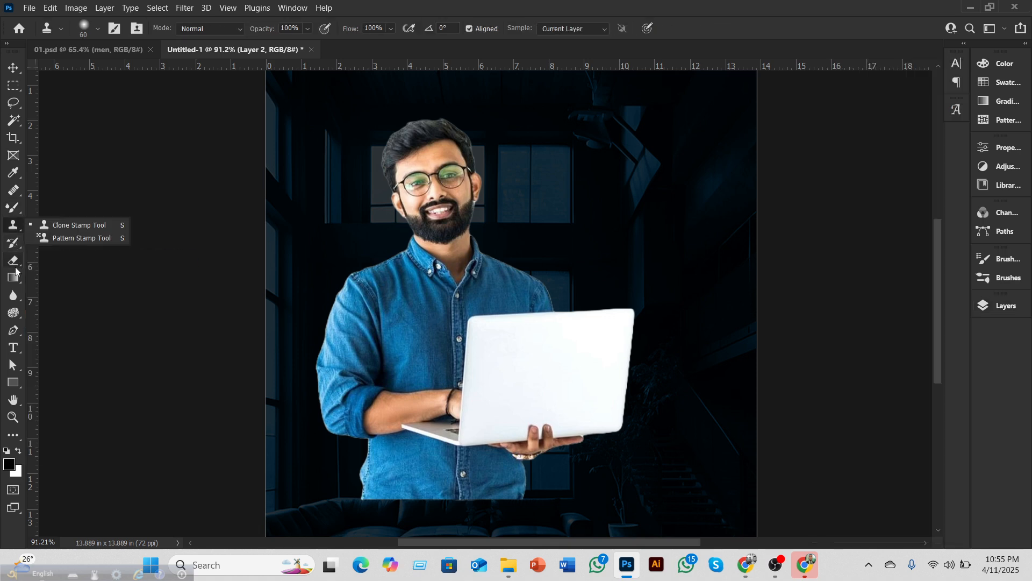
click(14, 312)
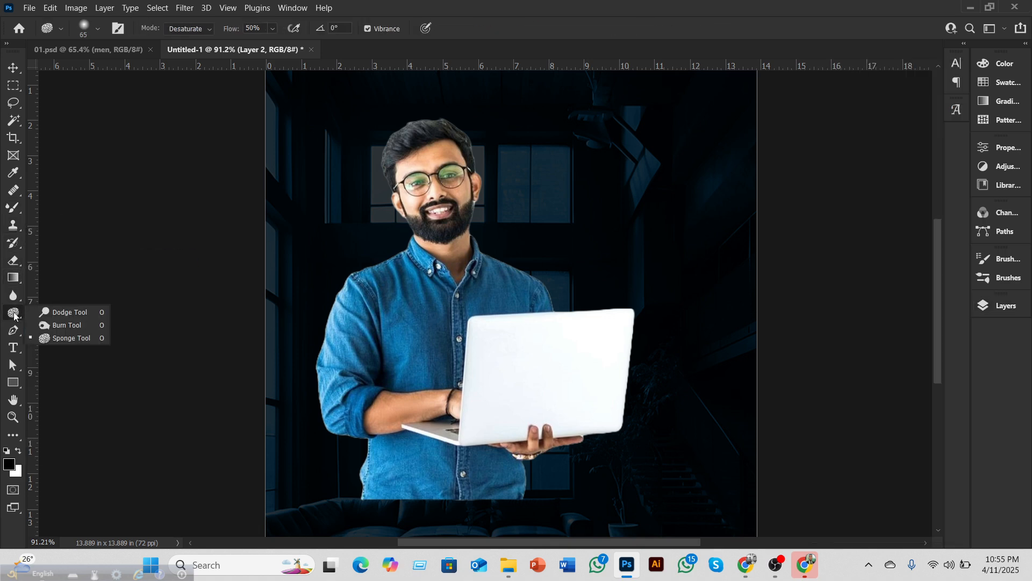
click(76, 314)
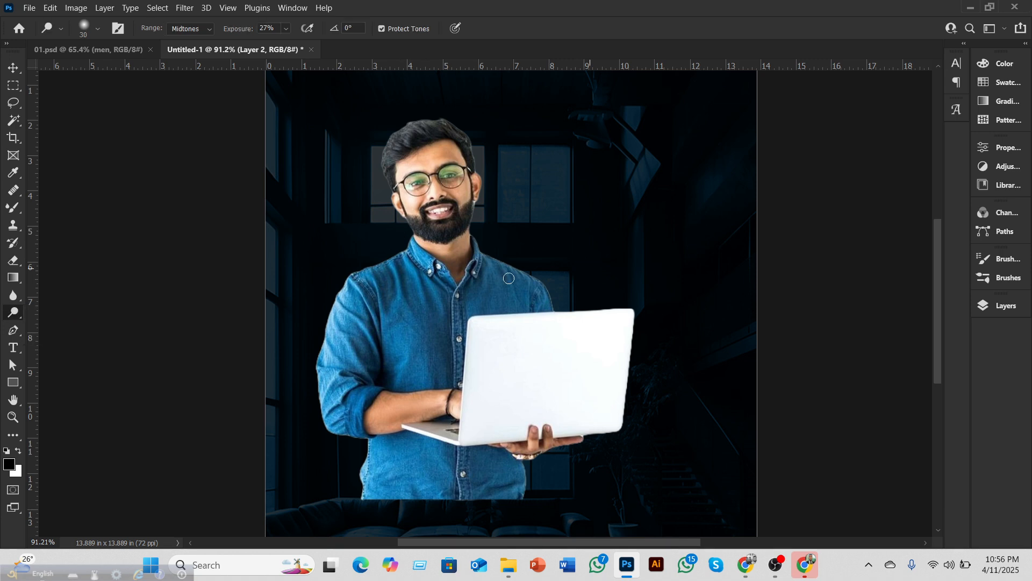
scroll(431, 282, up, 2)
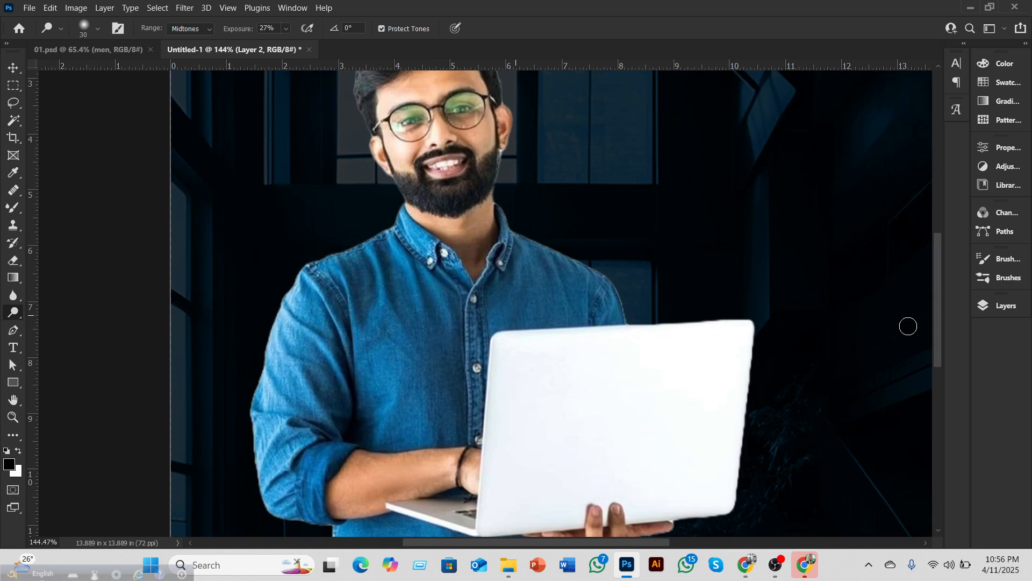
Step: Switch to the Move Tool and keep Layer 2 as the active layer
click(993, 308)
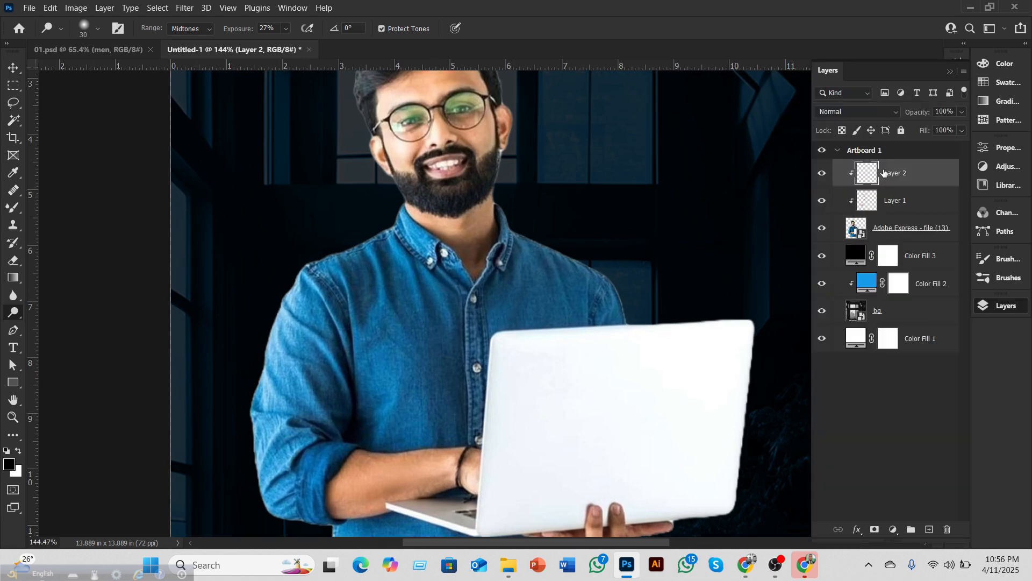
click(13, 67)
click(998, 306)
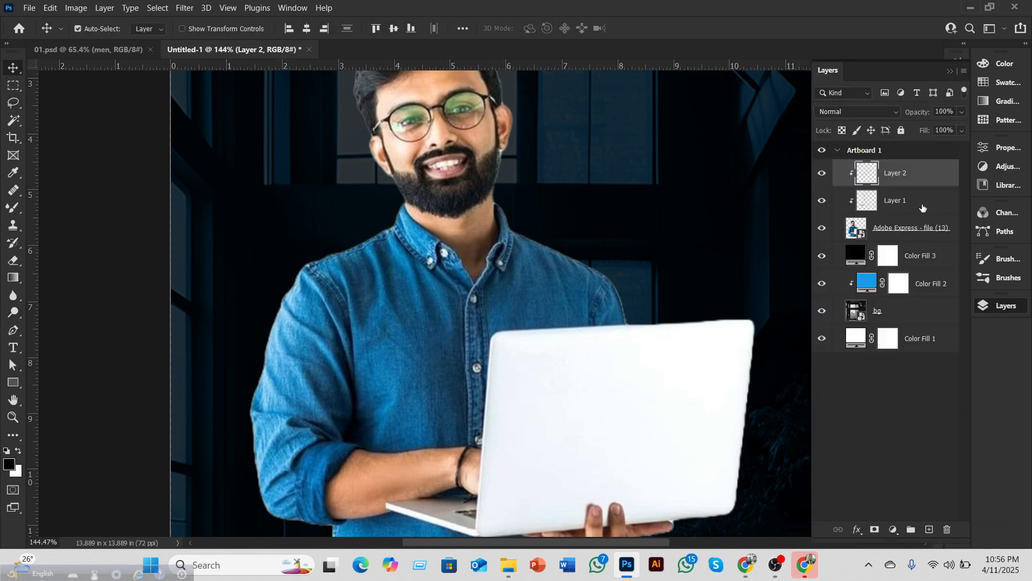
click(185, 9)
click(185, 8)
click(110, 9)
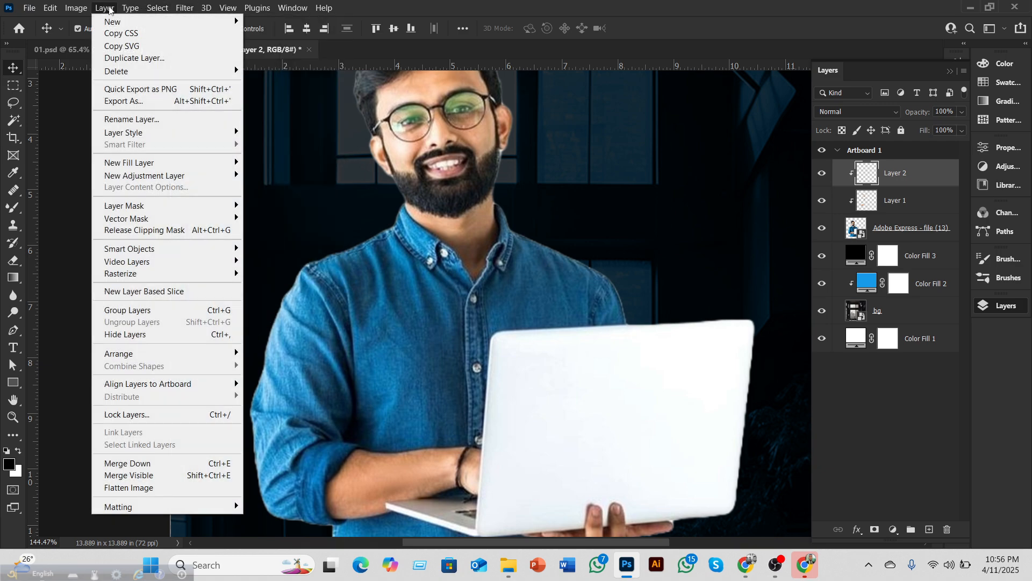
click(109, 9)
click(50, 7)
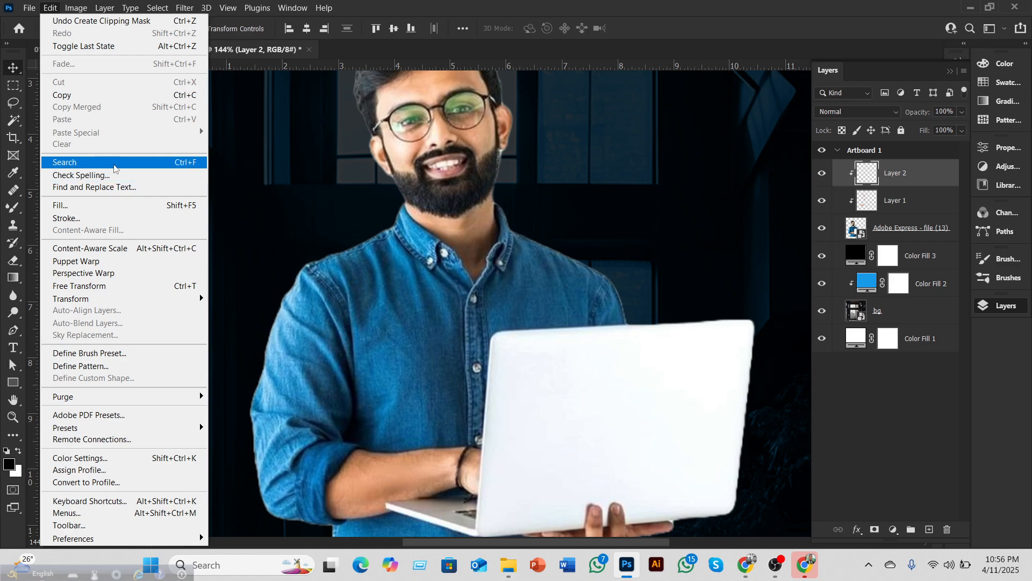
click(191, 8)
click(185, 9)
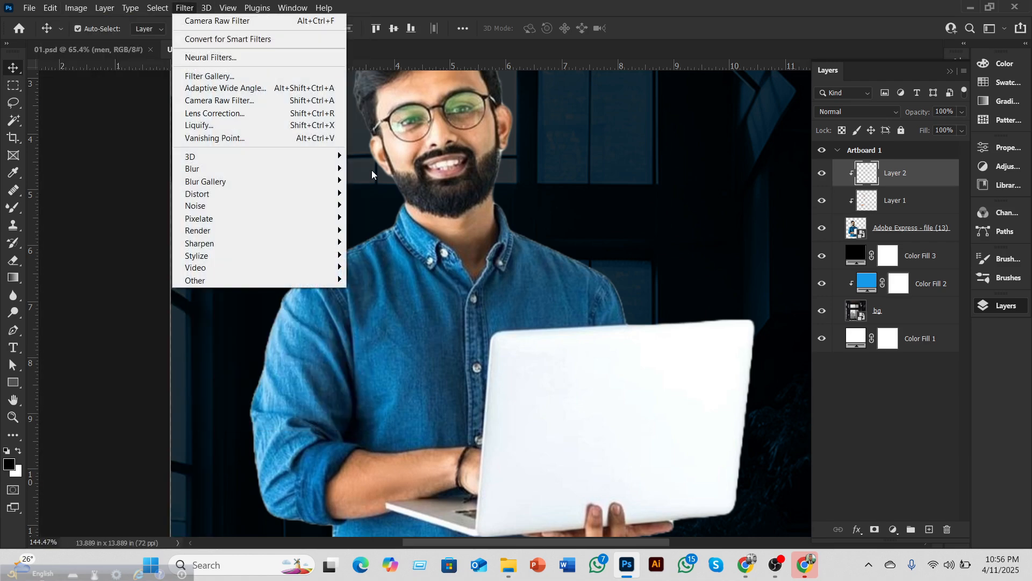
click(878, 178)
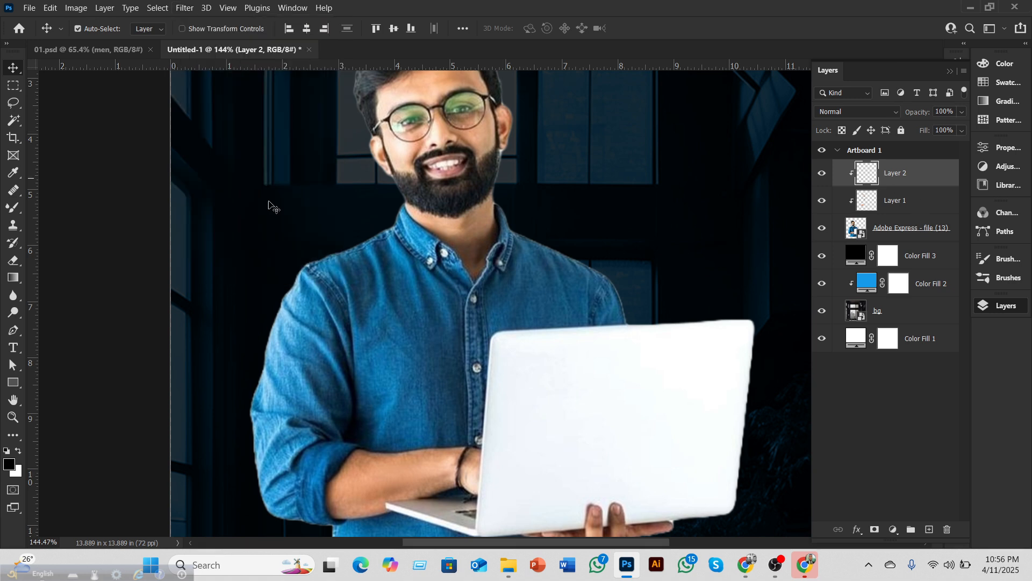
Step: Activate the Dodge Tool for the man's face and raise its midtones exposure
click(24, 312)
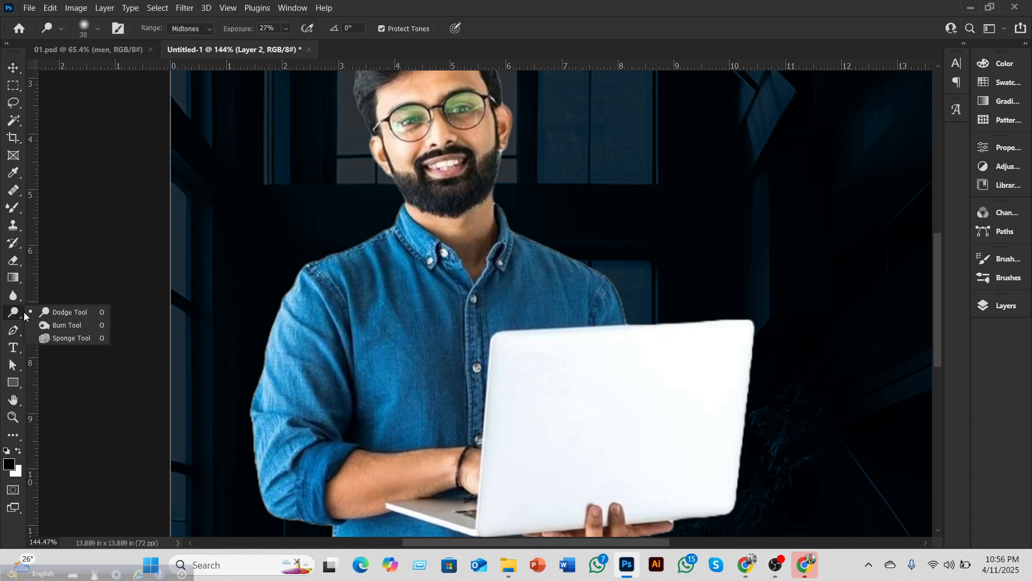
click(62, 312)
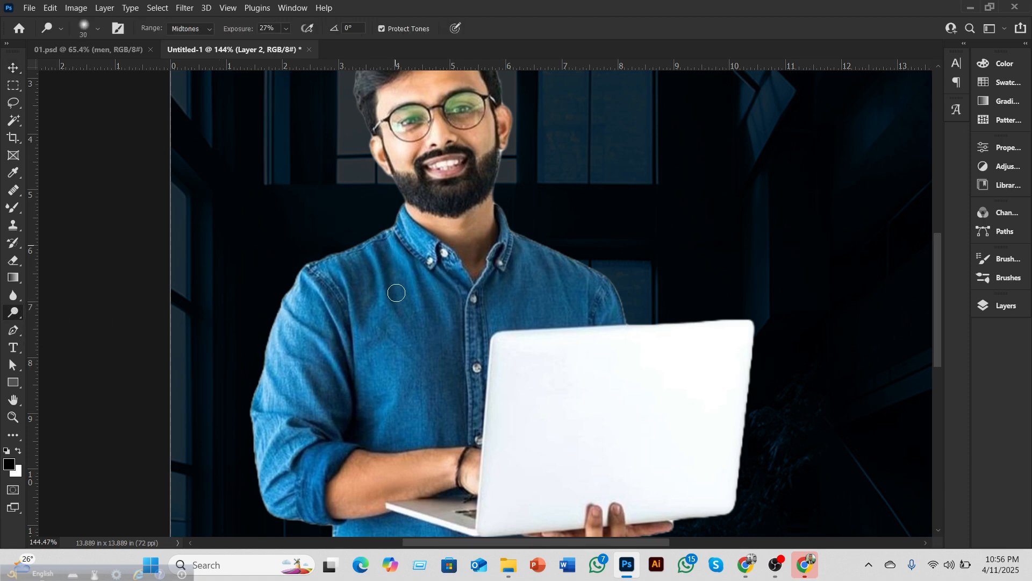
scroll(391, 304, up, 2)
scroll(408, 317, up, 5)
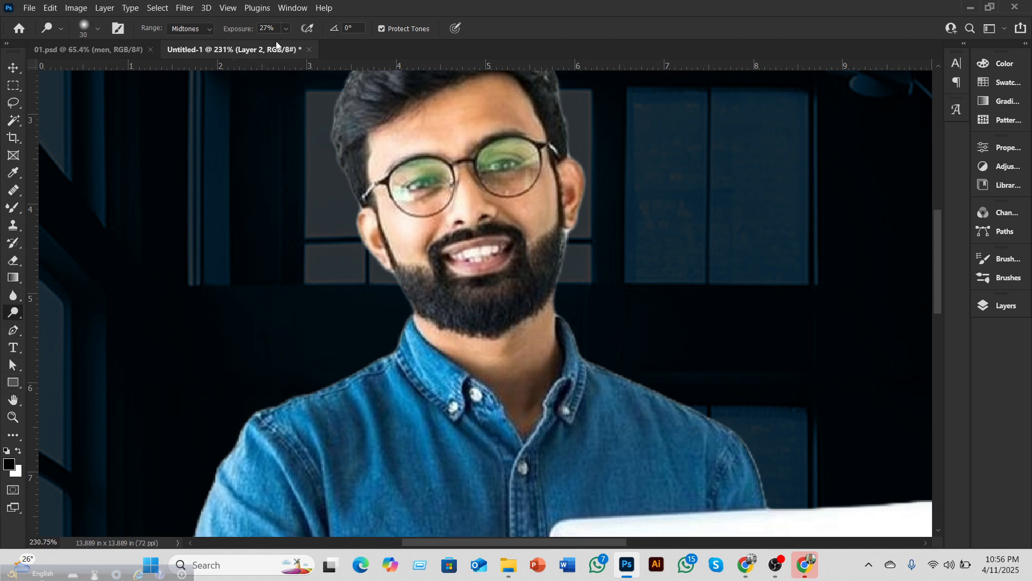
click(286, 29)
drag(290, 45, 338, 43)
Step: Activate the Burn Tool briefly and return to the Move Tool
right_click(12, 312)
click(55, 325)
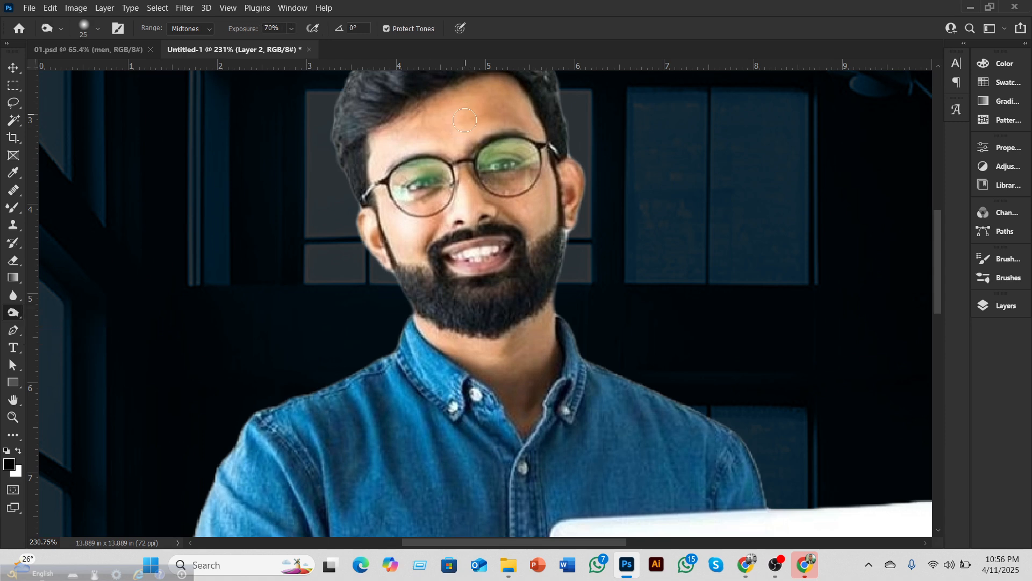
click(17, 70)
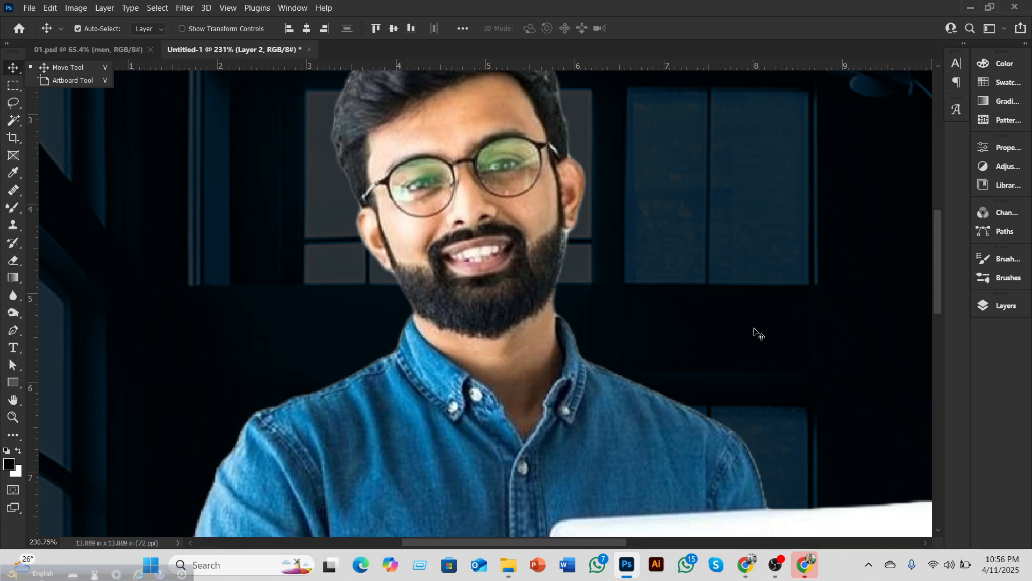
Step: Add a layer mask to the cut-out man's Adobe Express layer
click(1003, 307)
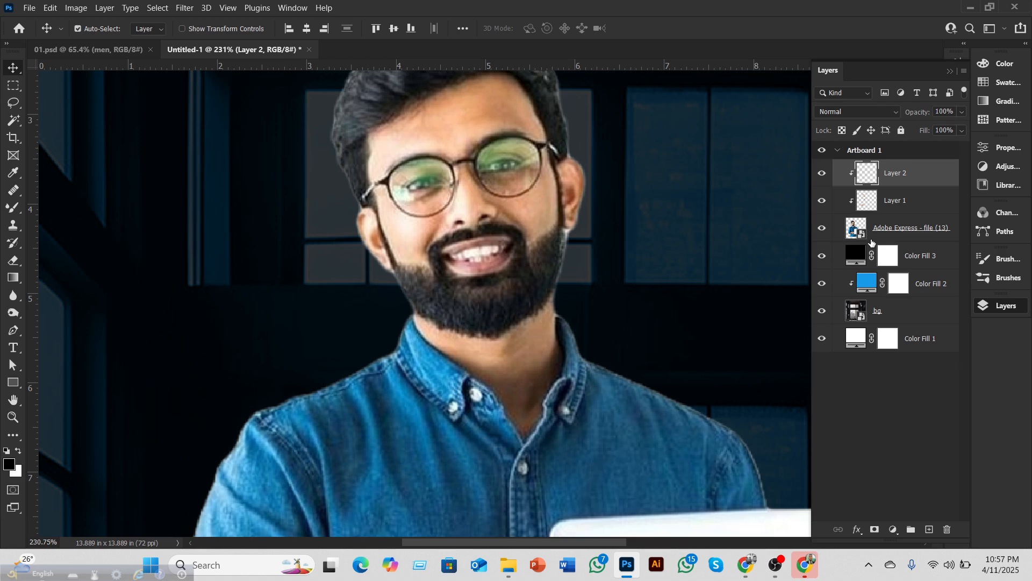
scroll(520, 289, down, 5)
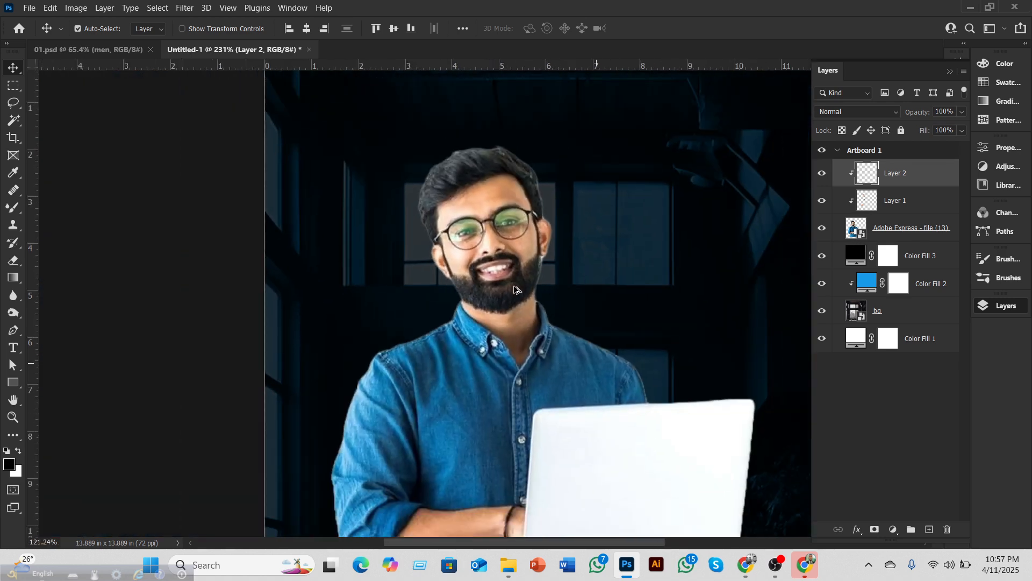
scroll(528, 287, down, 1)
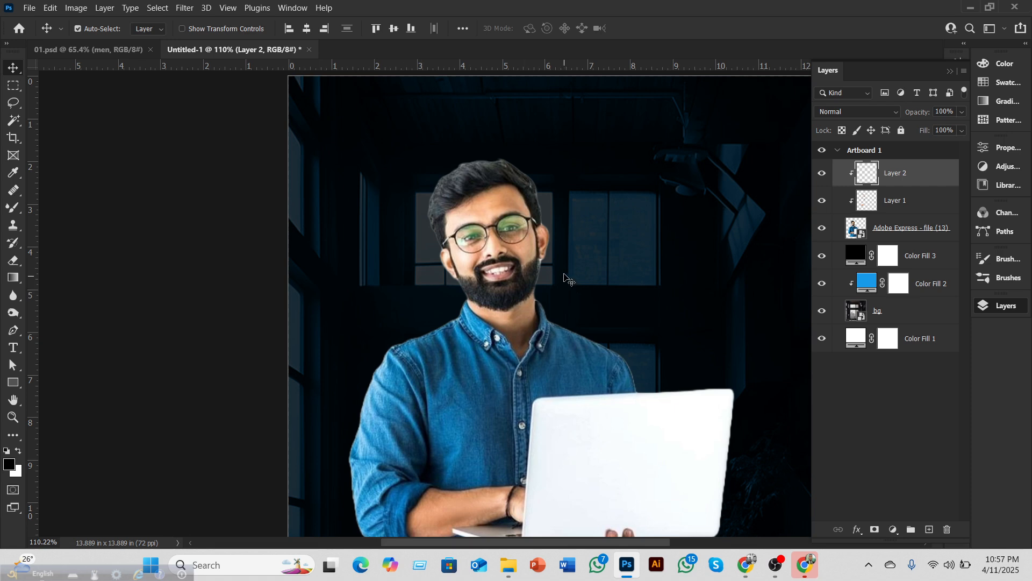
scroll(565, 279, down, 2)
scroll(548, 275, up, 4)
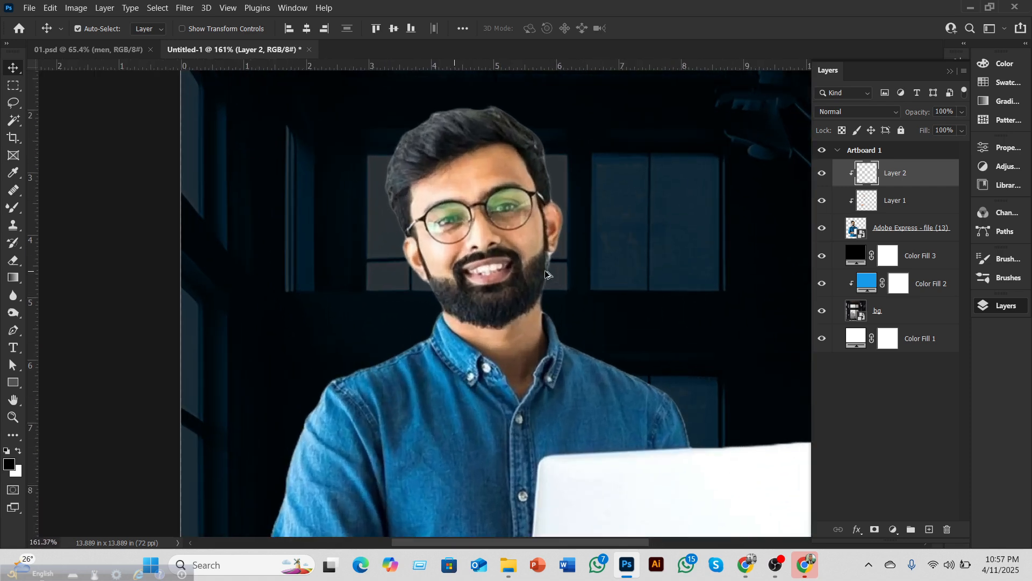
scroll(546, 275, up, 2)
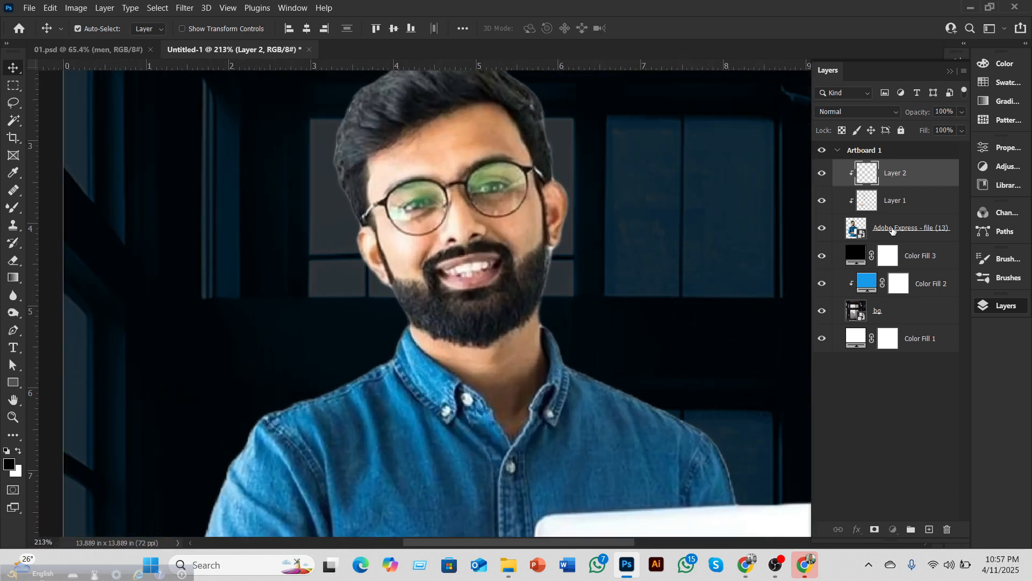
click(892, 230)
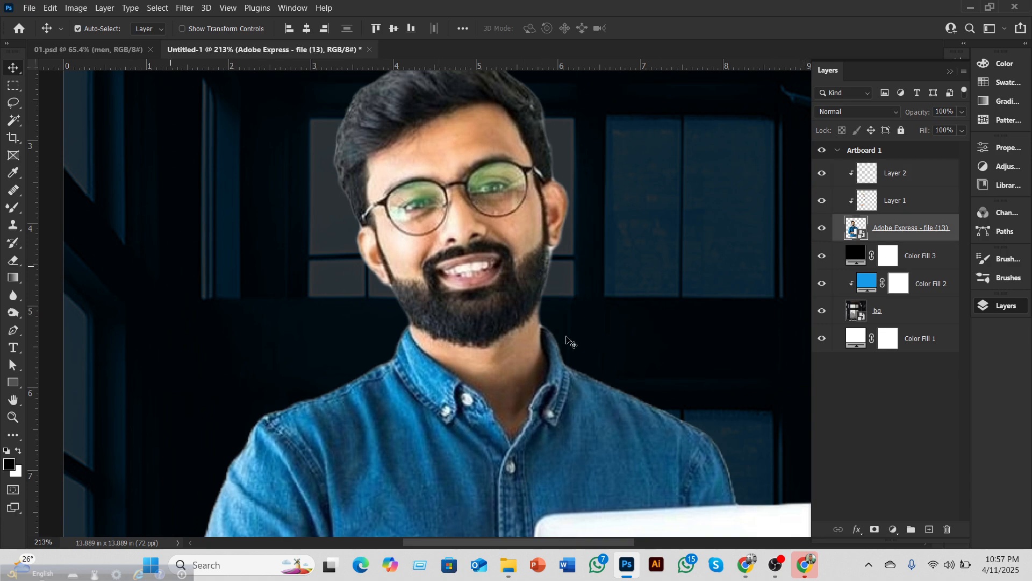
click(875, 529)
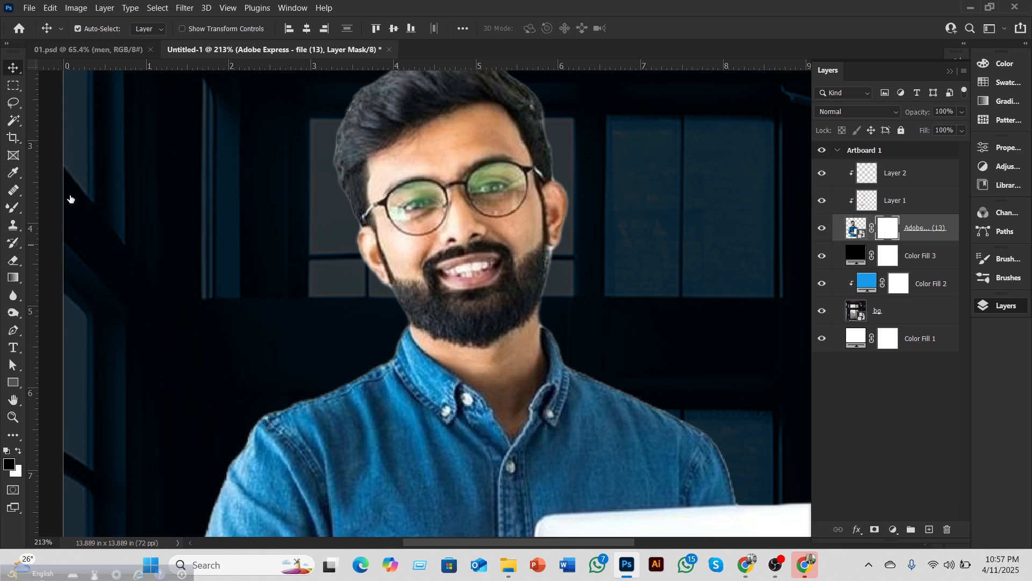
Step: Activate the Eraser Tool with the Soft Round brush for the man's layer mask
click(13, 260)
key(F7)
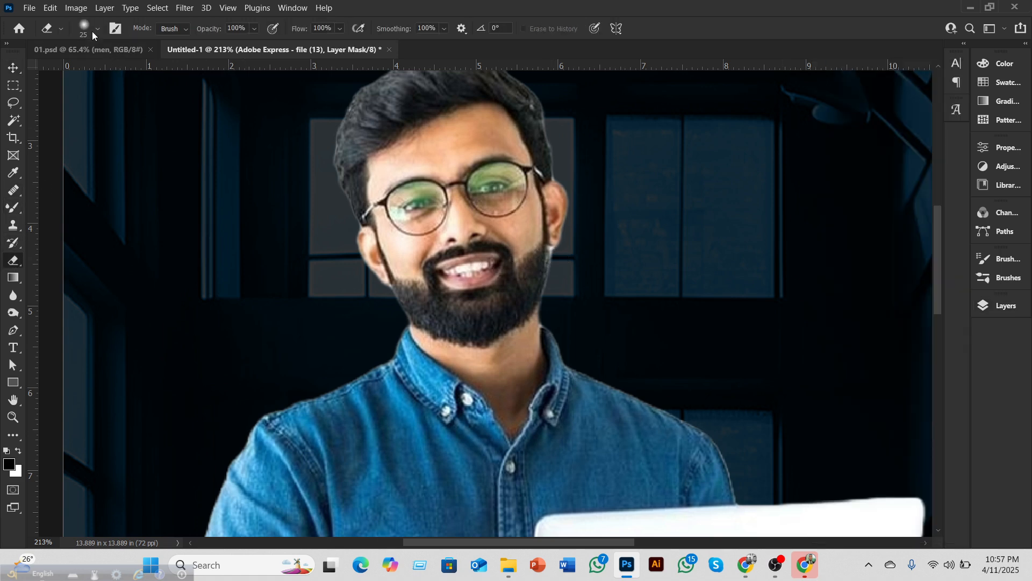
click(95, 27)
click(76, 208)
scroll(564, 266, up, 3)
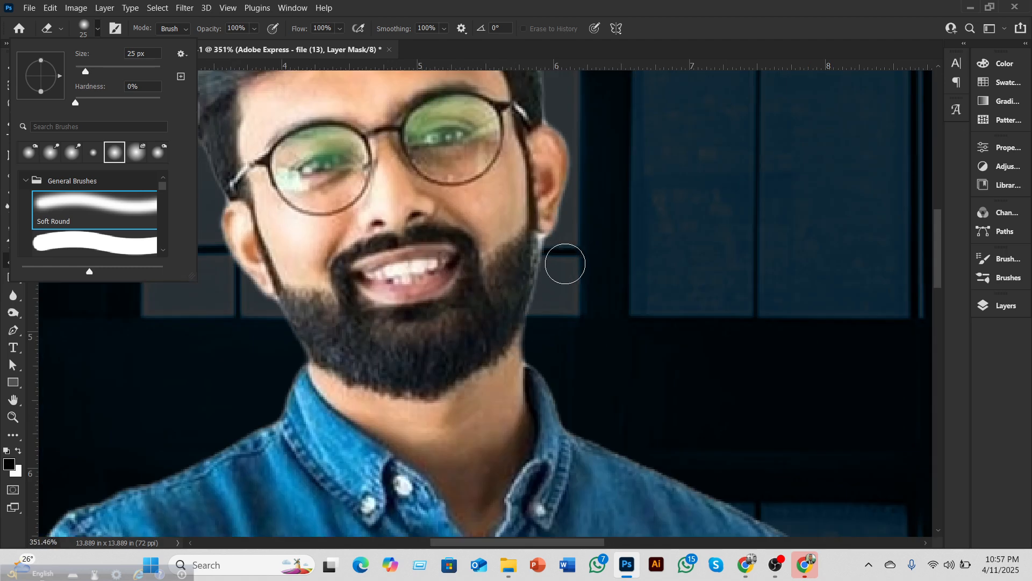
scroll(566, 263, up, 2)
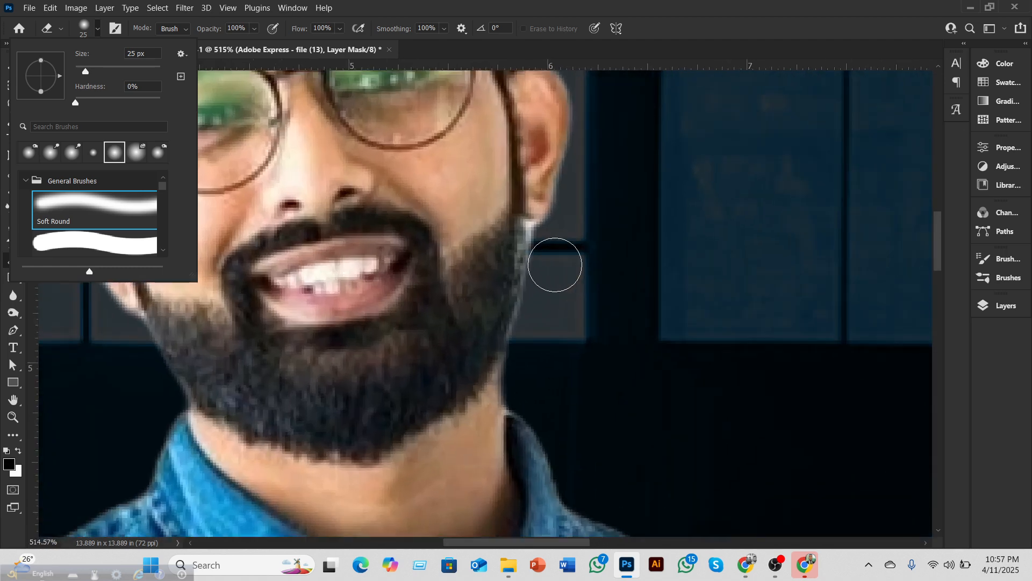
click(98, 31)
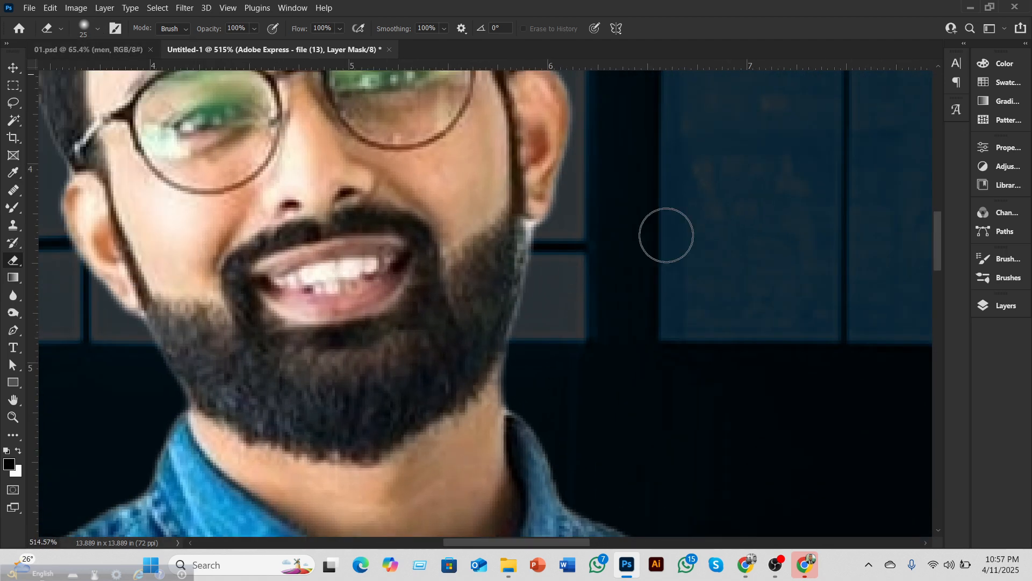
Step: With an 8 px eraser and swapped foreground and background colours, erase the pale fringe along the beard below the ear on the mask
key(bracketleft)
key(bracketleft)
key(bracketleft)
key(bracketleft)
key(bracketleft)
click(18, 453)
drag(535, 231, 509, 349)
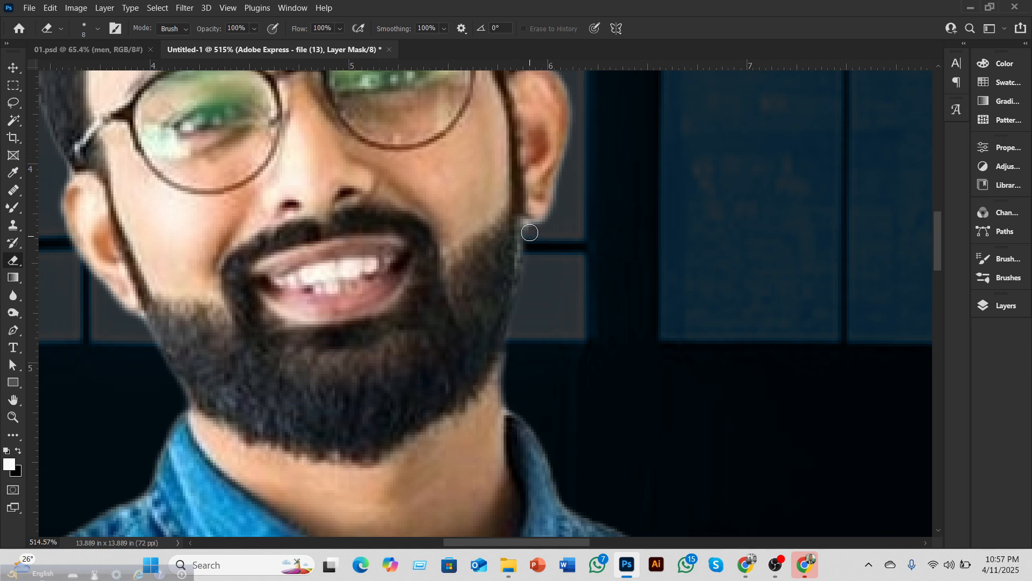
Step: Clean up the man's cut-out edge around the ear, hair and face on the mask, and reduce the eraser to 5 px
scroll(561, 237, up, 3)
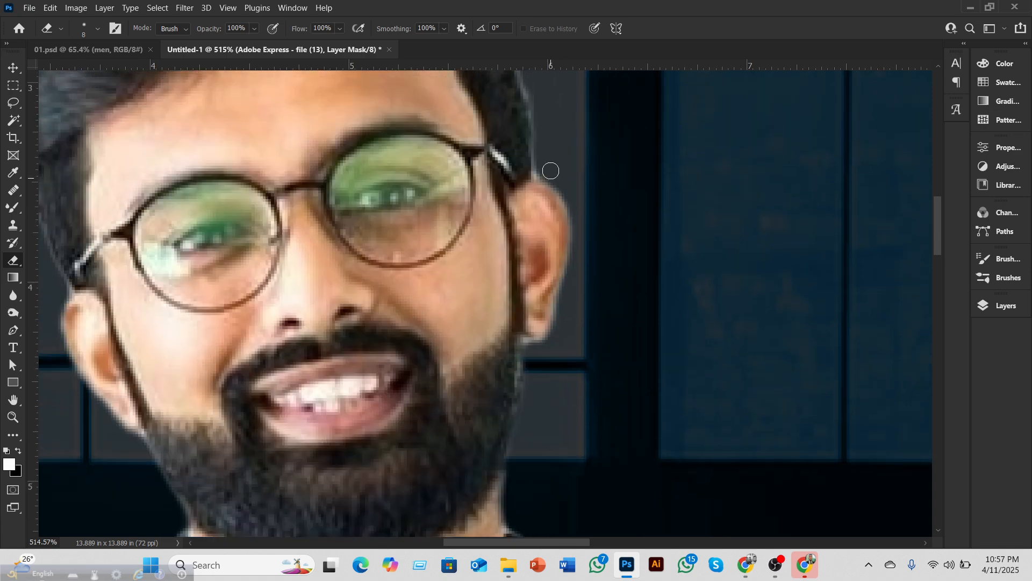
scroll(544, 172, up, 4)
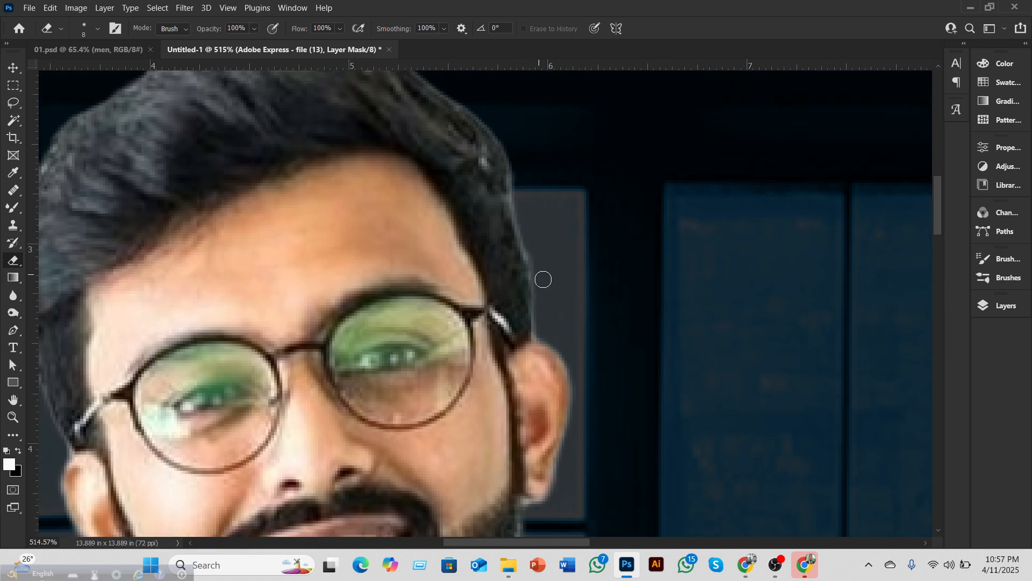
scroll(530, 235, up, 3)
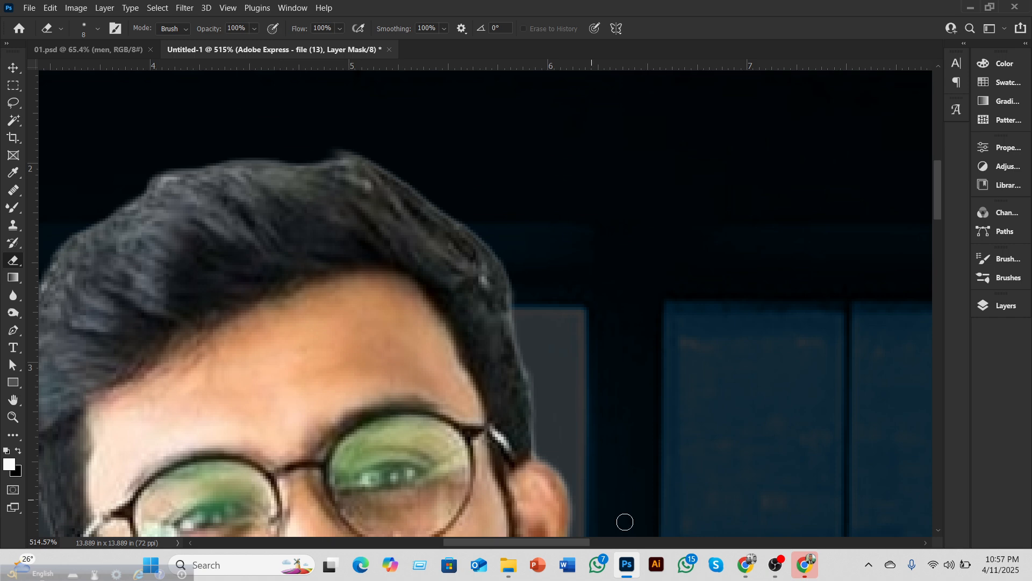
scroll(553, 540, left, 5)
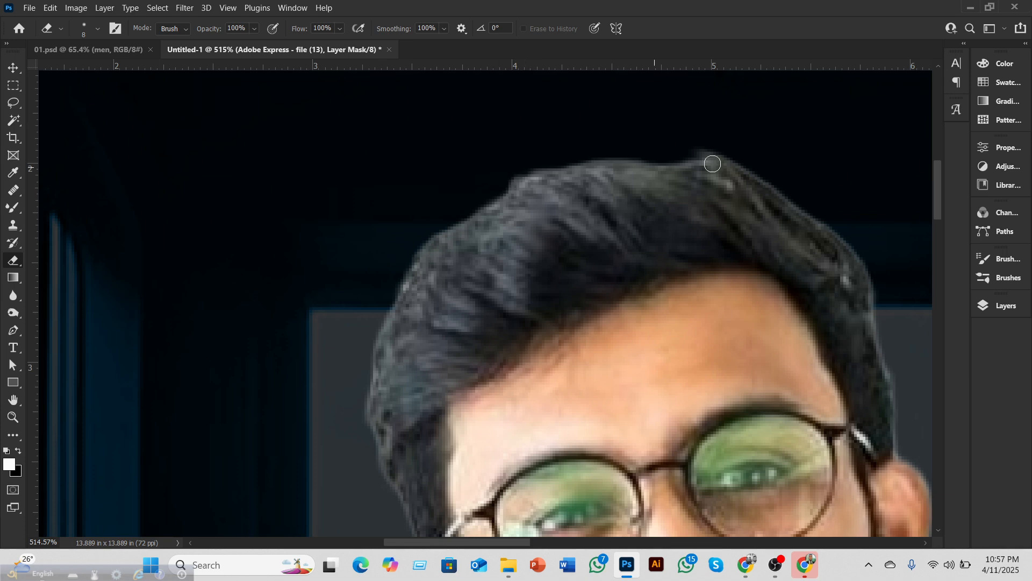
scroll(443, 215, down, 2)
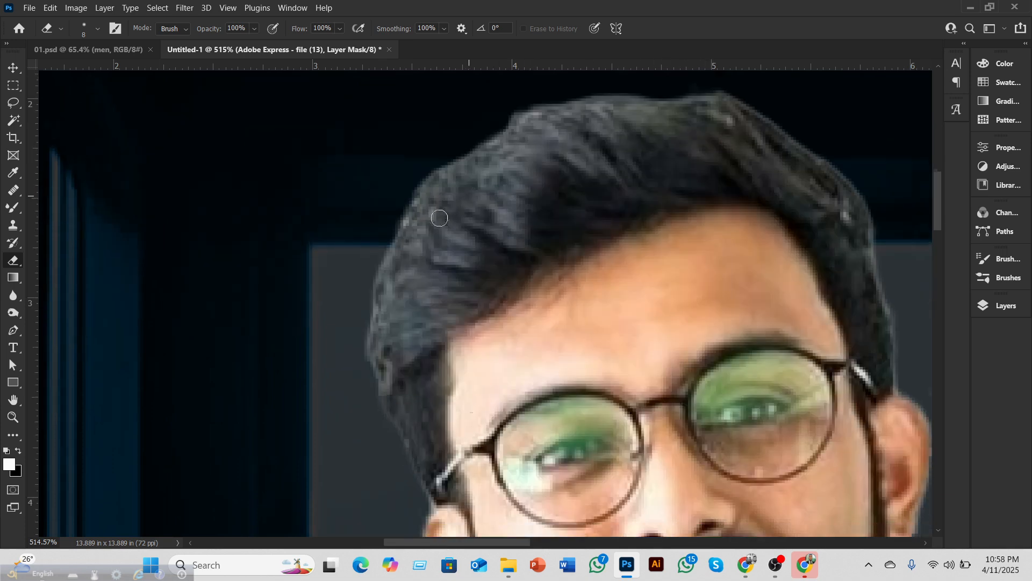
scroll(444, 215, down, 9)
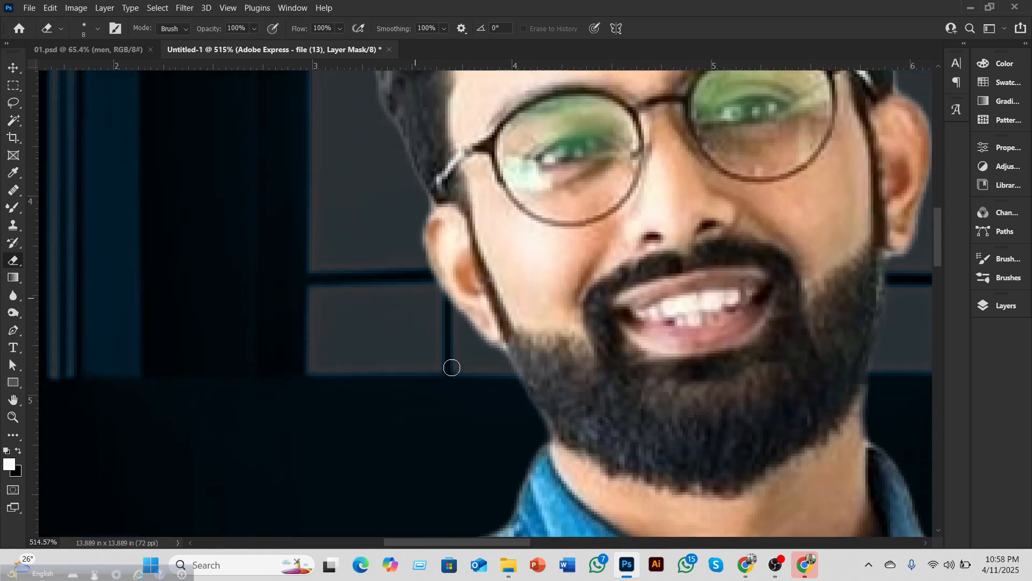
scroll(483, 376, down, 3)
key(bracketleft)
key(bracketleft)
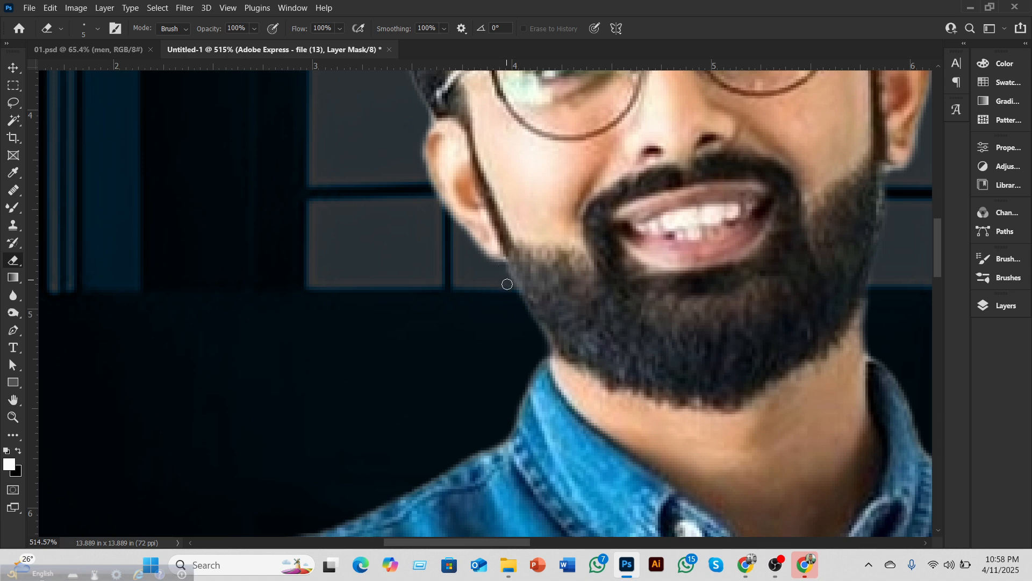
Step: Switch to the Google Meet call, mute and unmute the microphone, and return to the poster in Photoshop
click(805, 565)
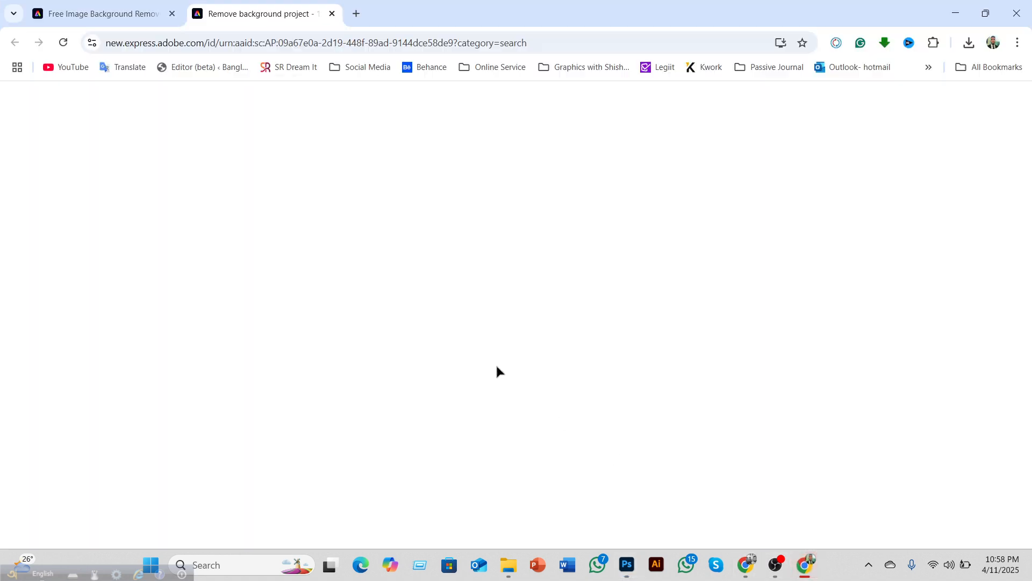
click(955, 9)
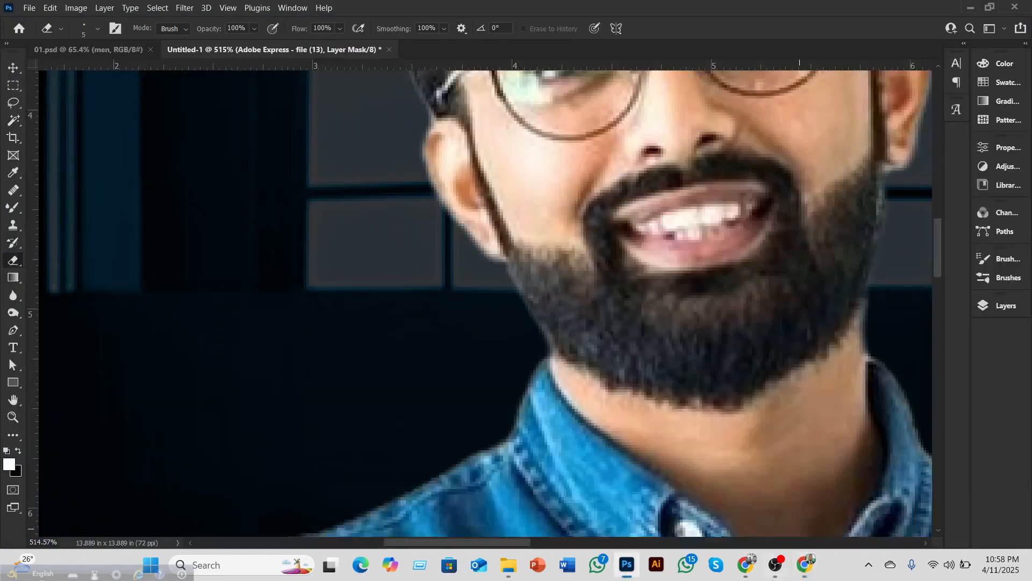
mouse_move(746, 564)
click(681, 490)
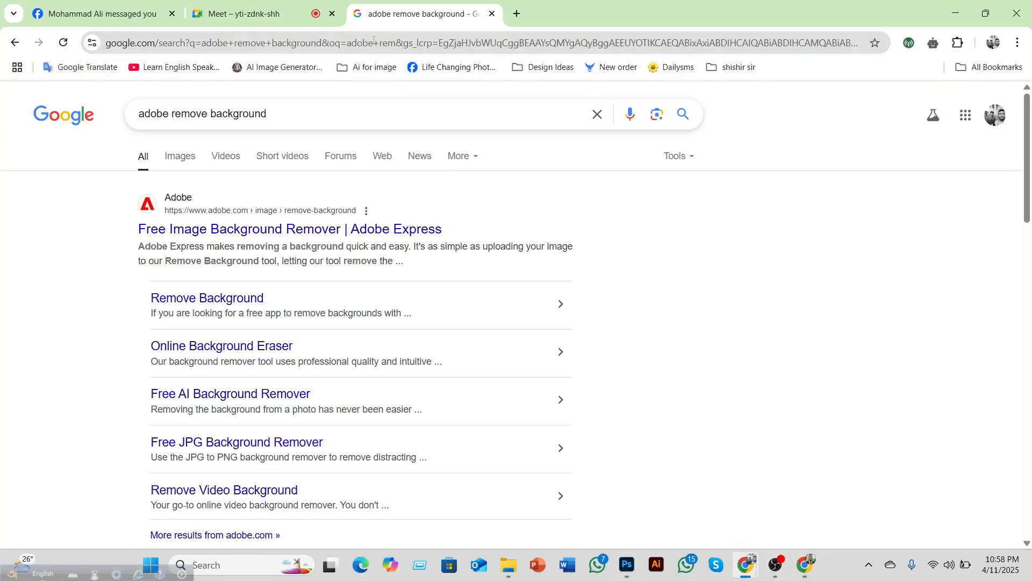
click(285, 10)
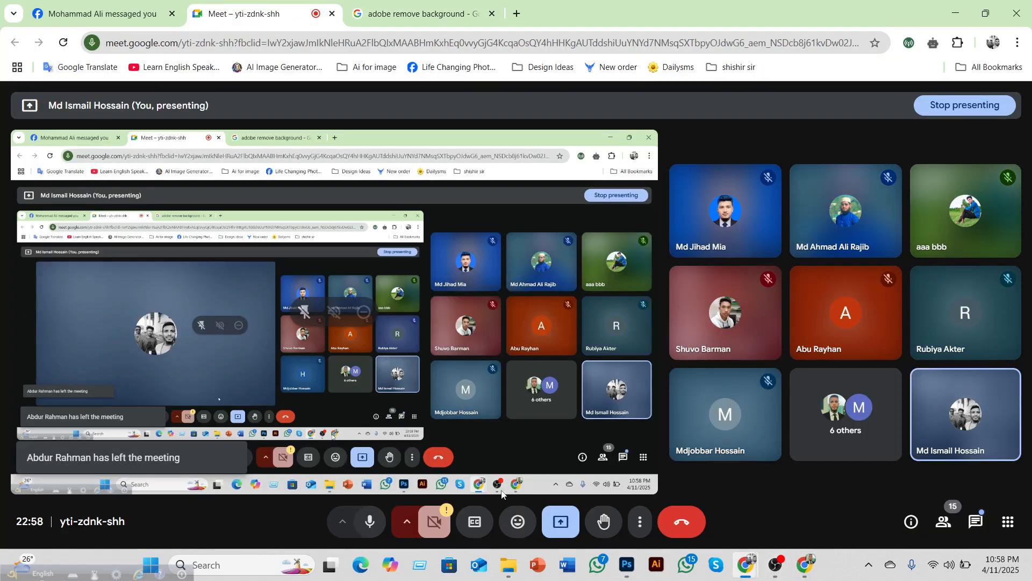
click(375, 526)
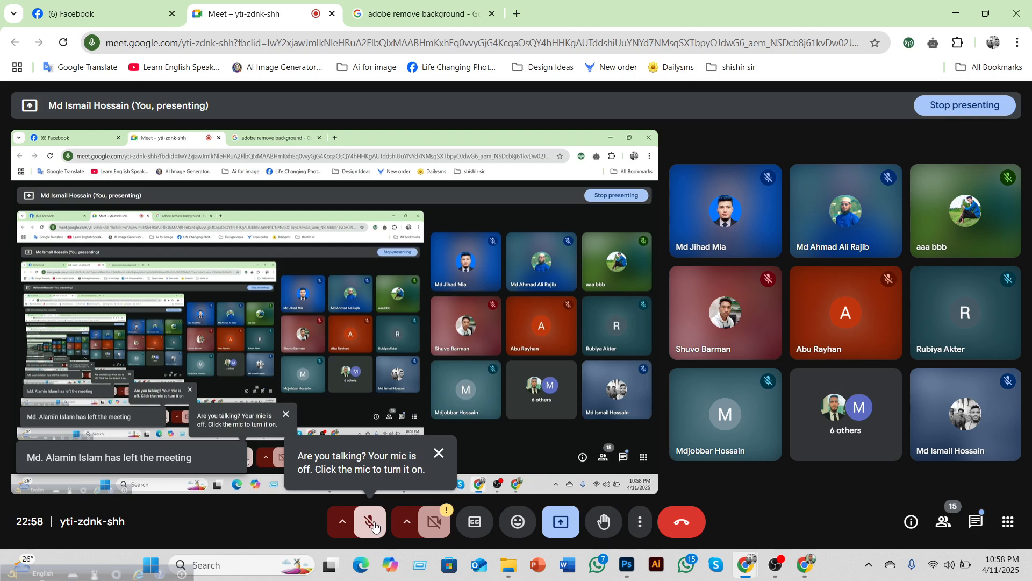
click(375, 527)
click(955, 13)
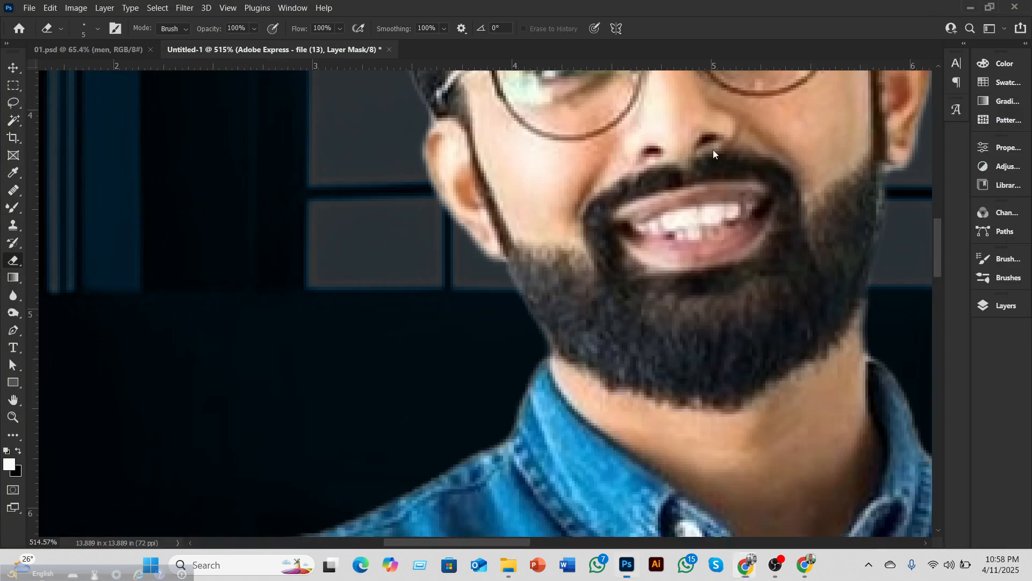
scroll(562, 270, down, 8)
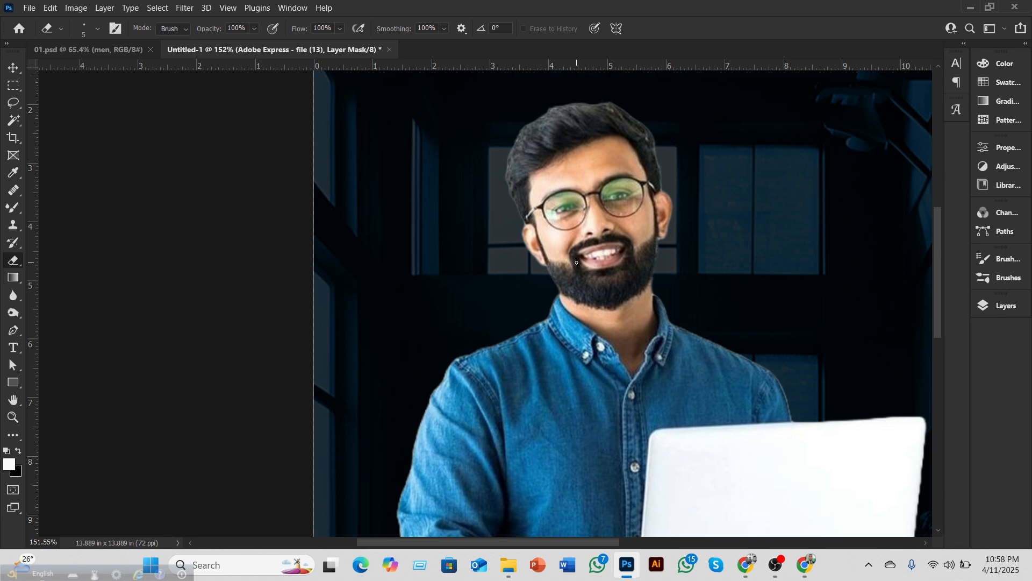
Step: Switch to the Move tool and delete the clipped Layer 2 above Layer 1
scroll(577, 263, down, 4)
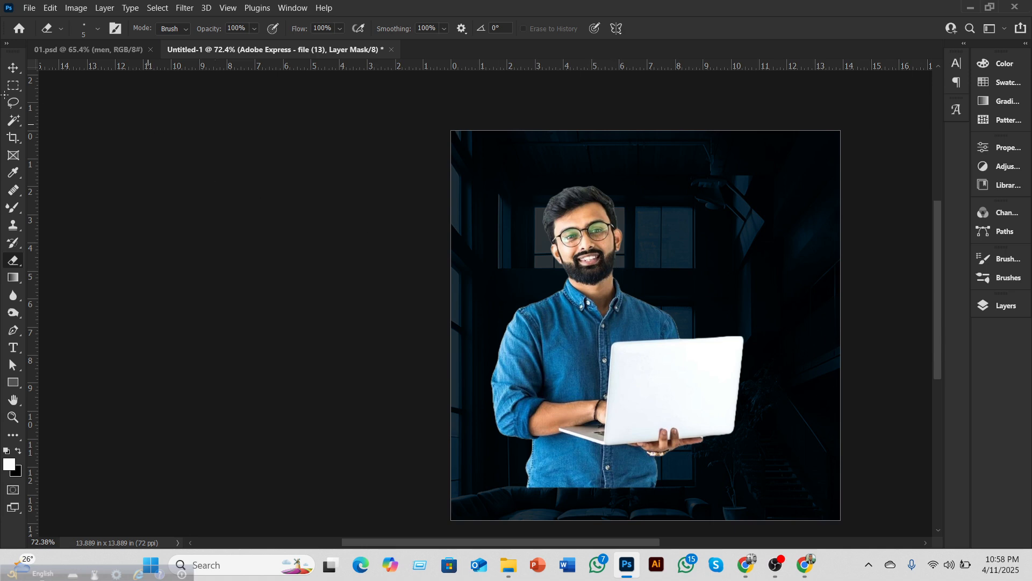
click(13, 68)
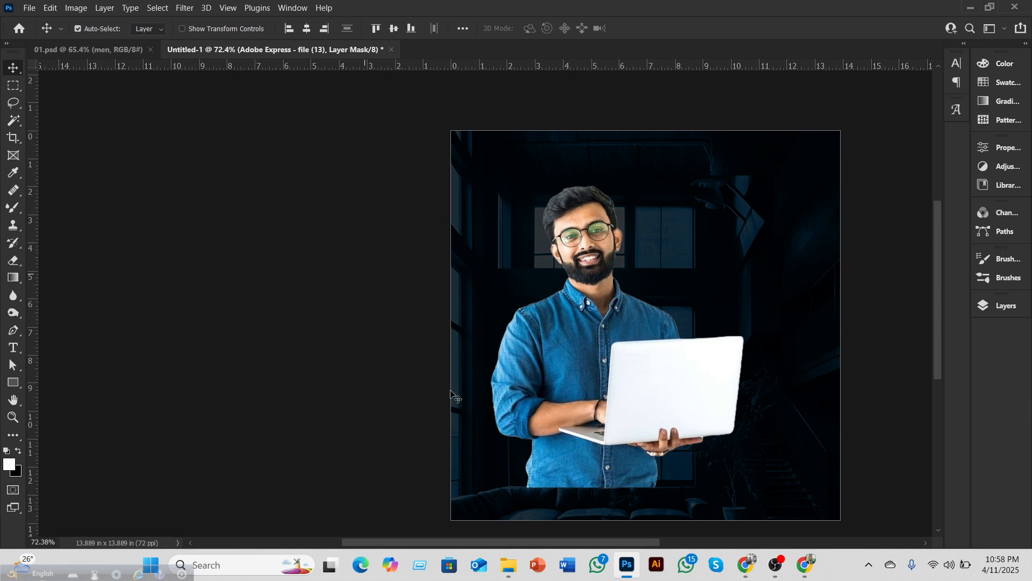
drag(534, 544, 567, 546)
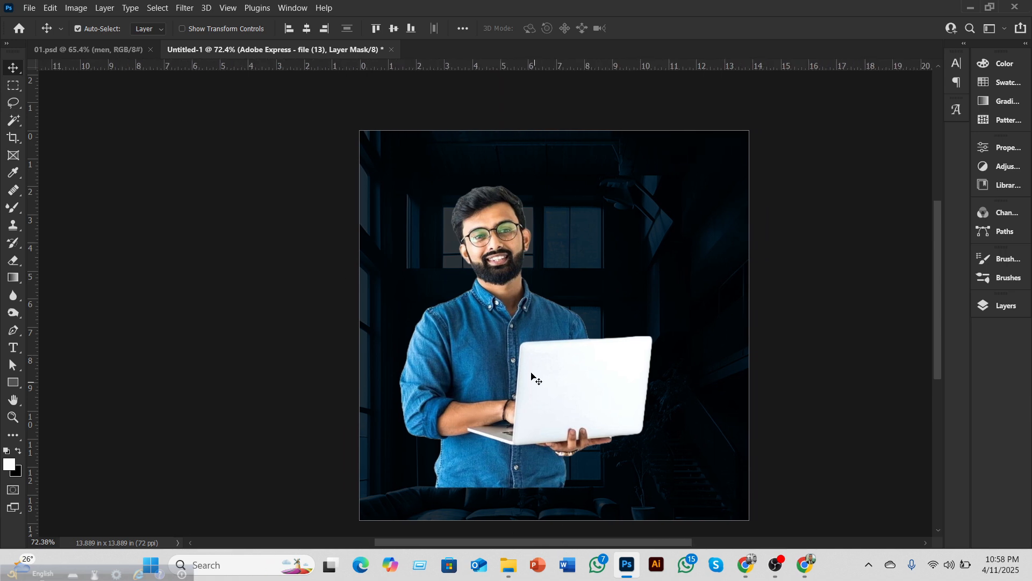
scroll(531, 372, down, 1)
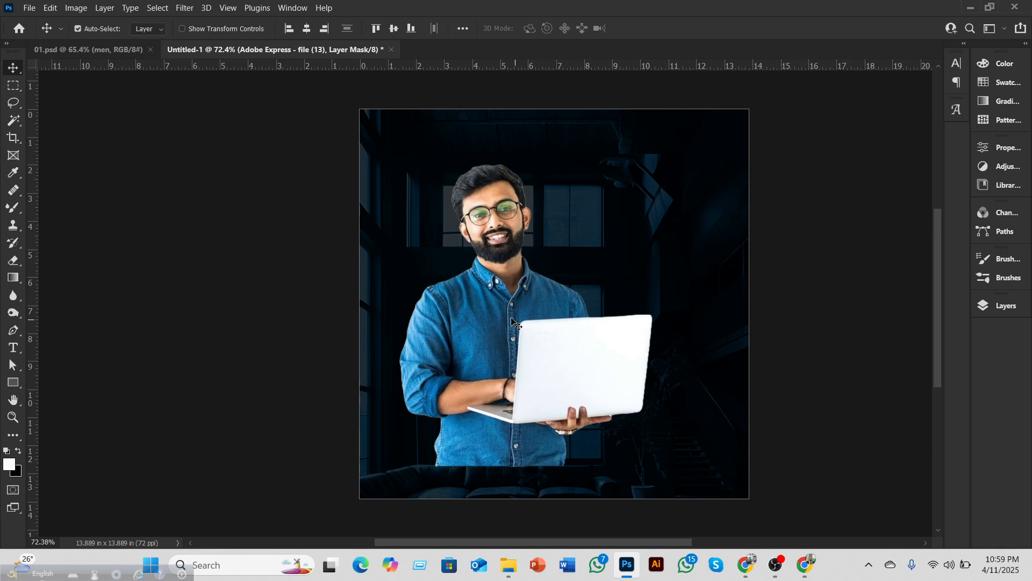
click(998, 307)
click(895, 180)
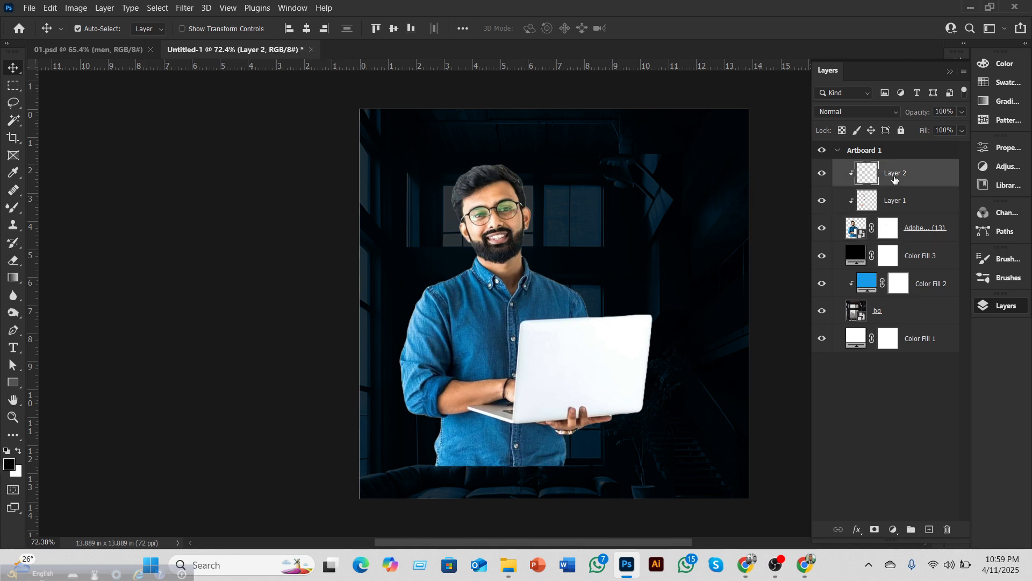
key(Delete)
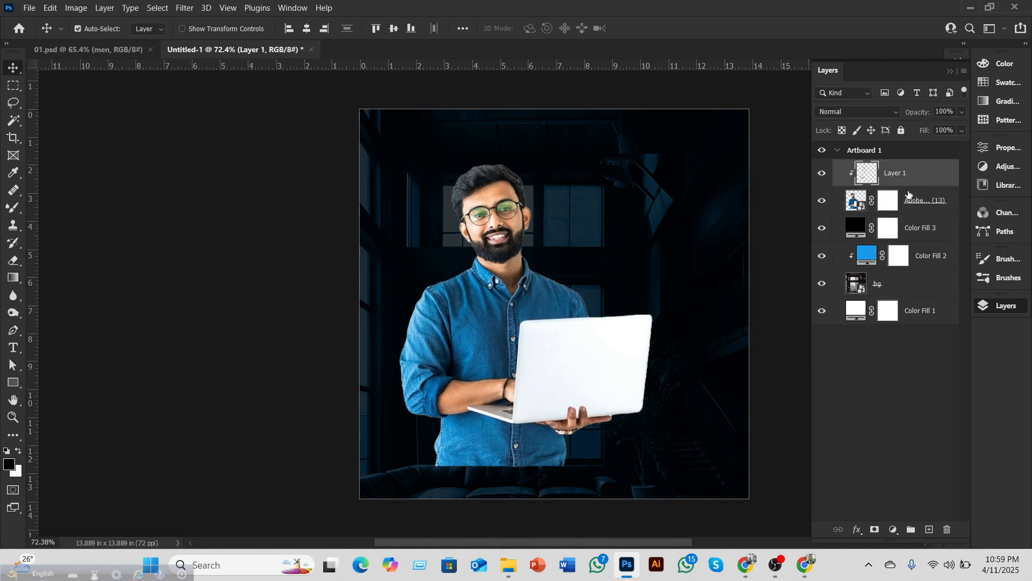
click(778, 339)
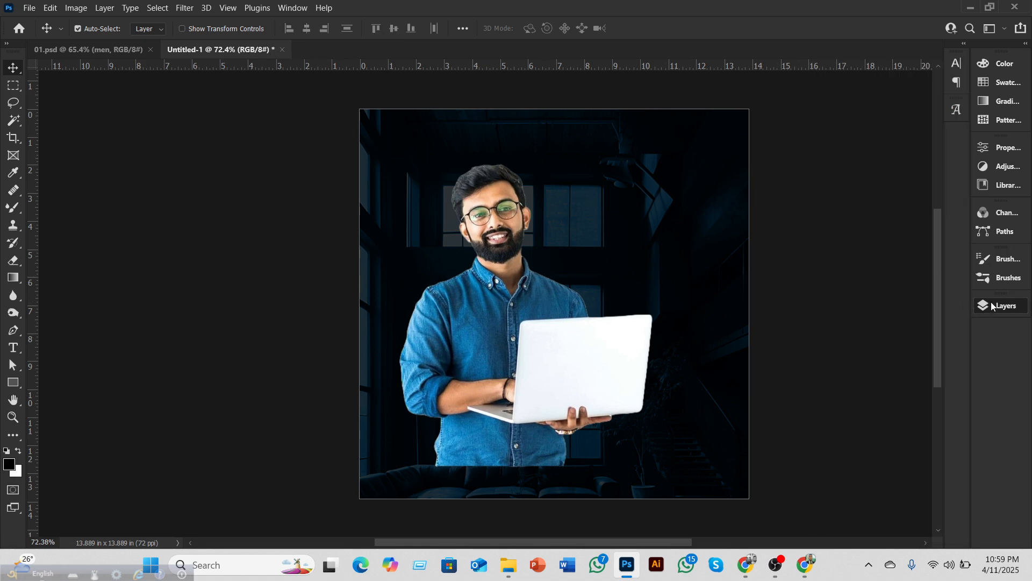
Step: Add a new empty layer directly above the clipped Layer 1
click(997, 305)
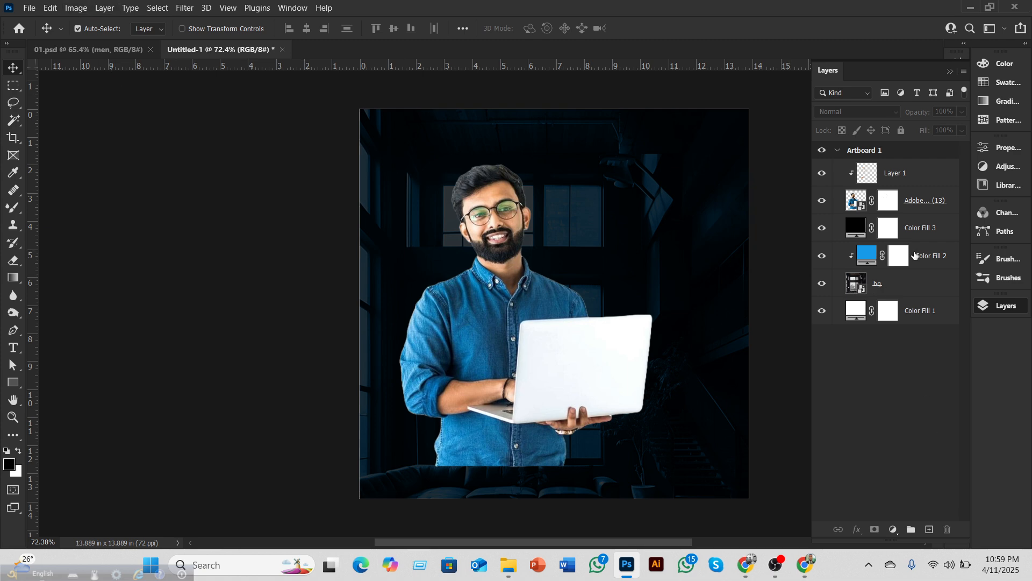
click(908, 173)
click(930, 529)
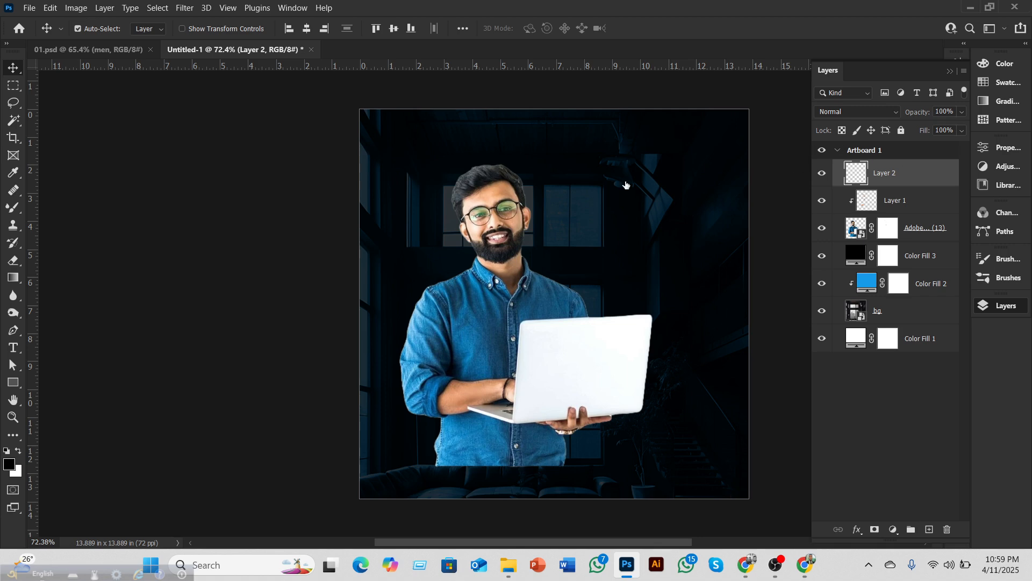
click(184, 10)
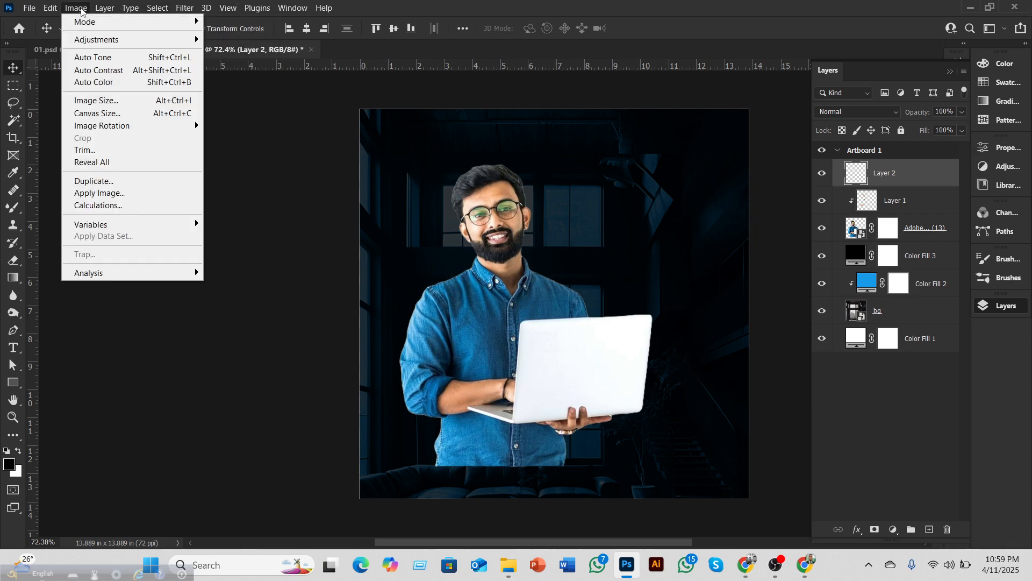
mouse_move(56, 12)
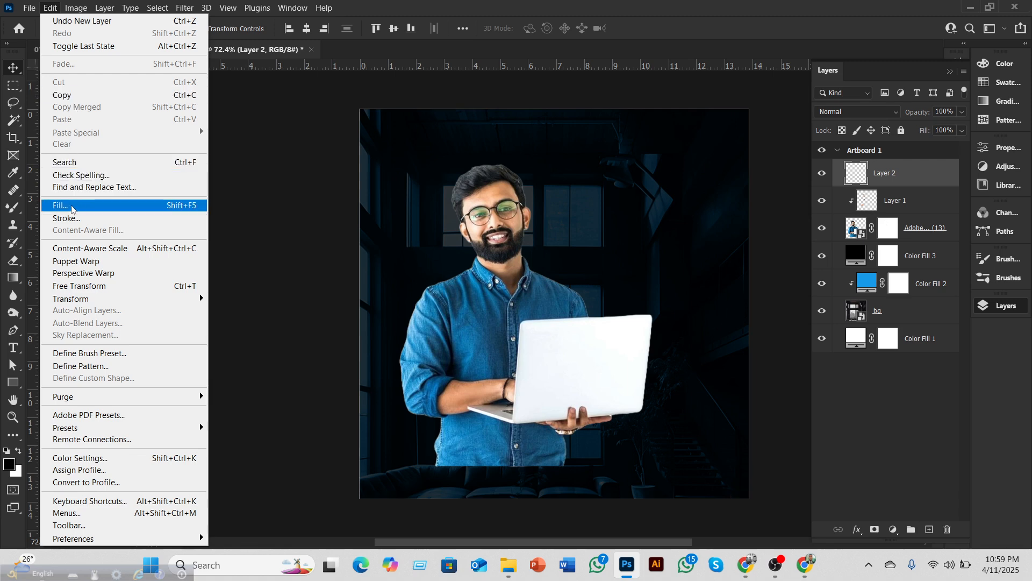
click(91, 208)
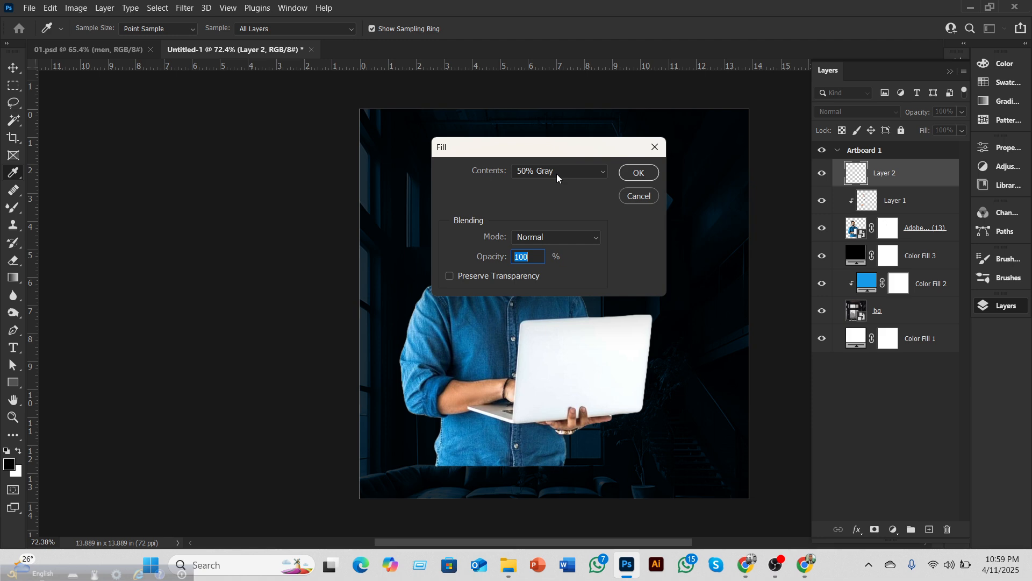
click(647, 199)
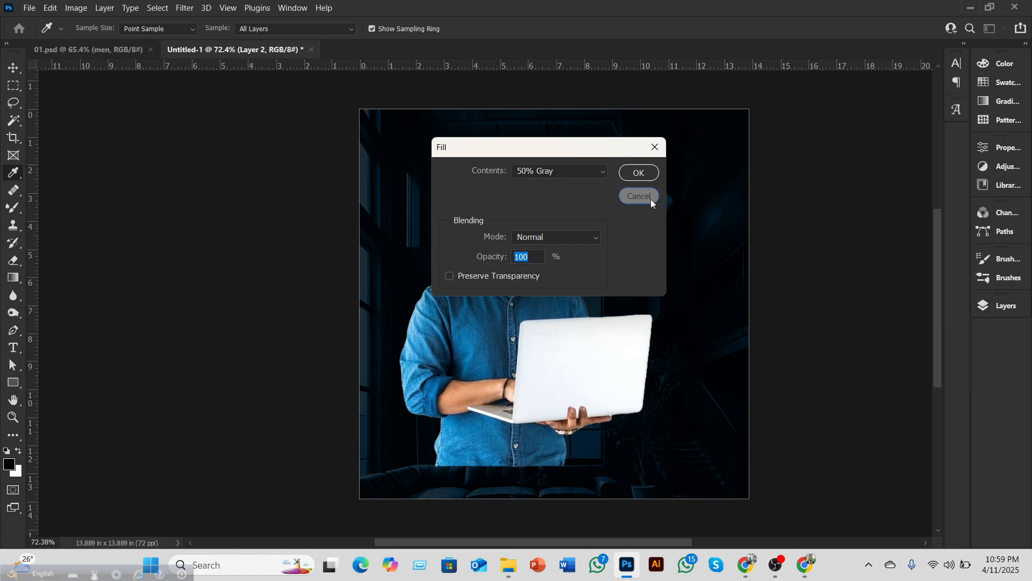
click(1001, 315)
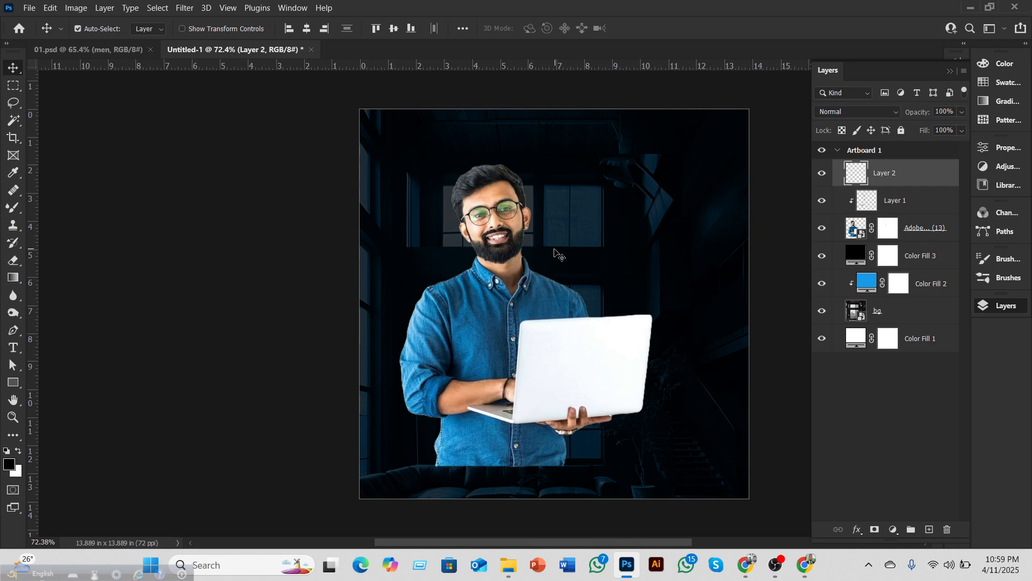
scroll(592, 261, up, 2)
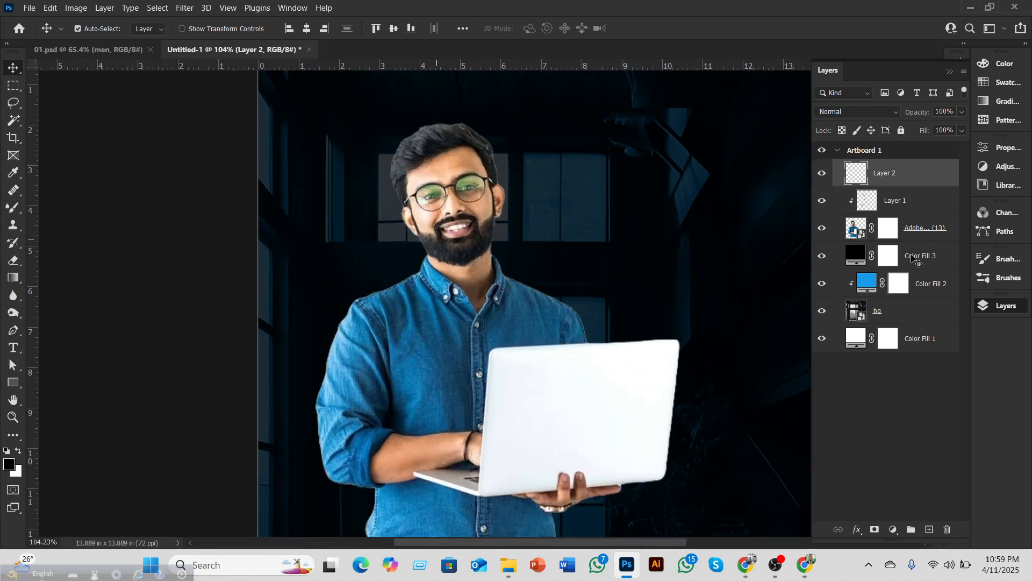
click(823, 201)
Step: Fill the new empty layer with 50% Gray in Normal mode at 100% opacity
click(50, 8)
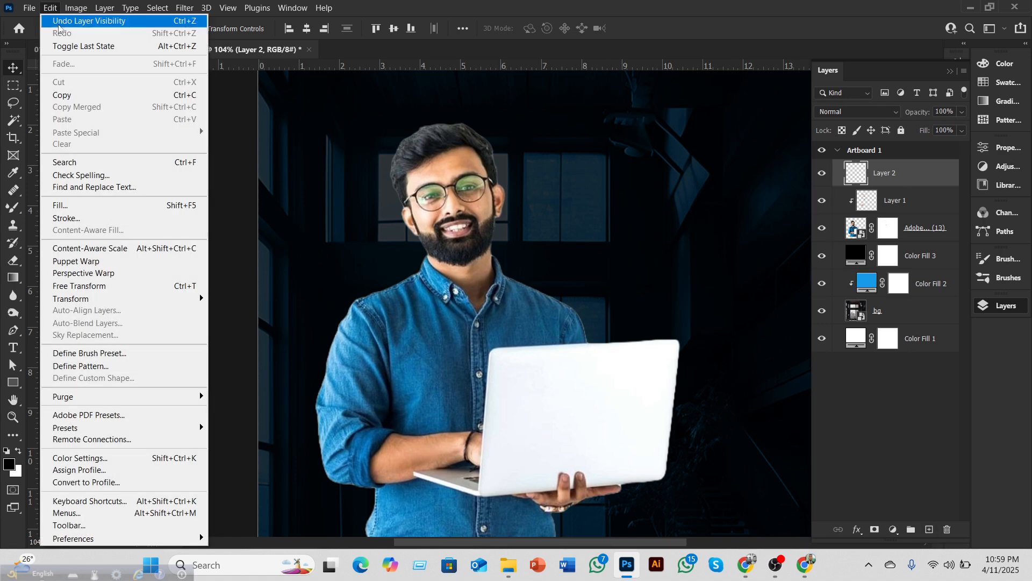
click(73, 206)
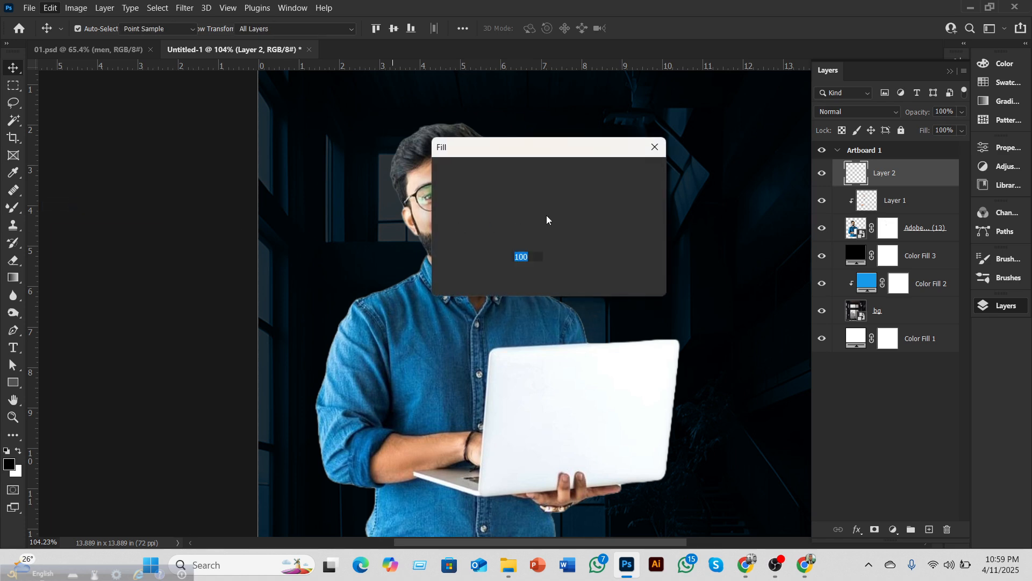
click(567, 172)
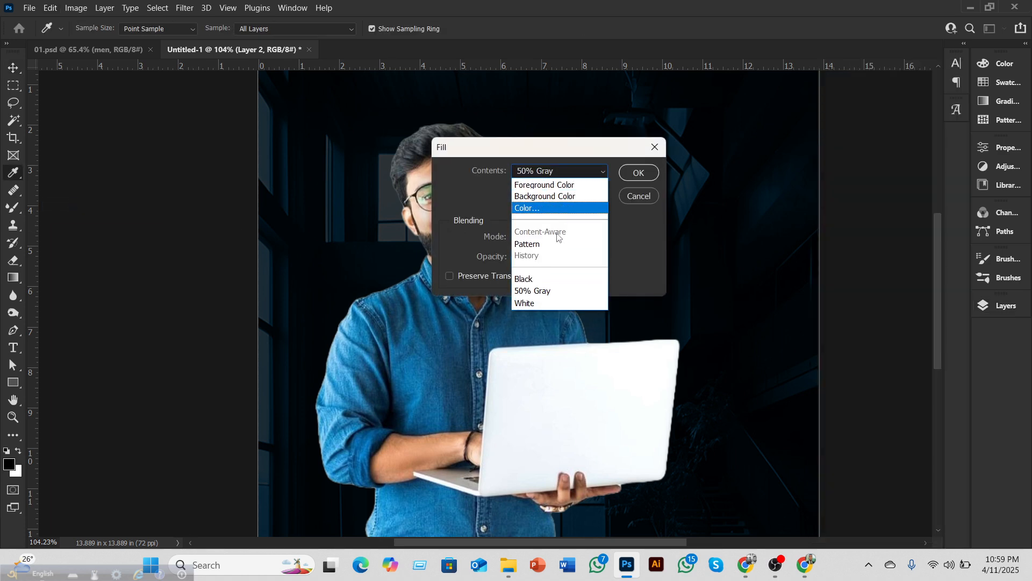
click(541, 291)
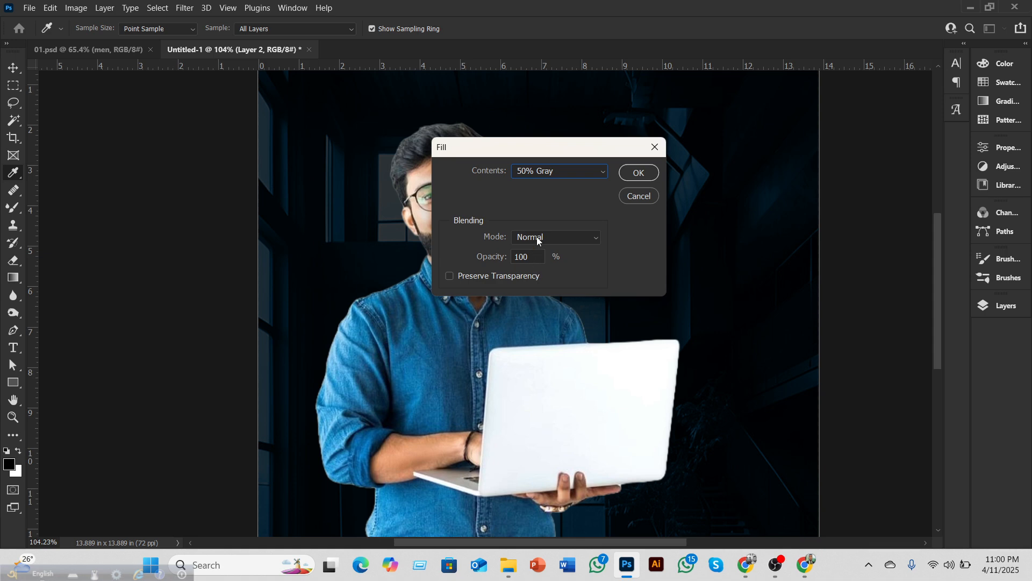
click(637, 173)
key(v)
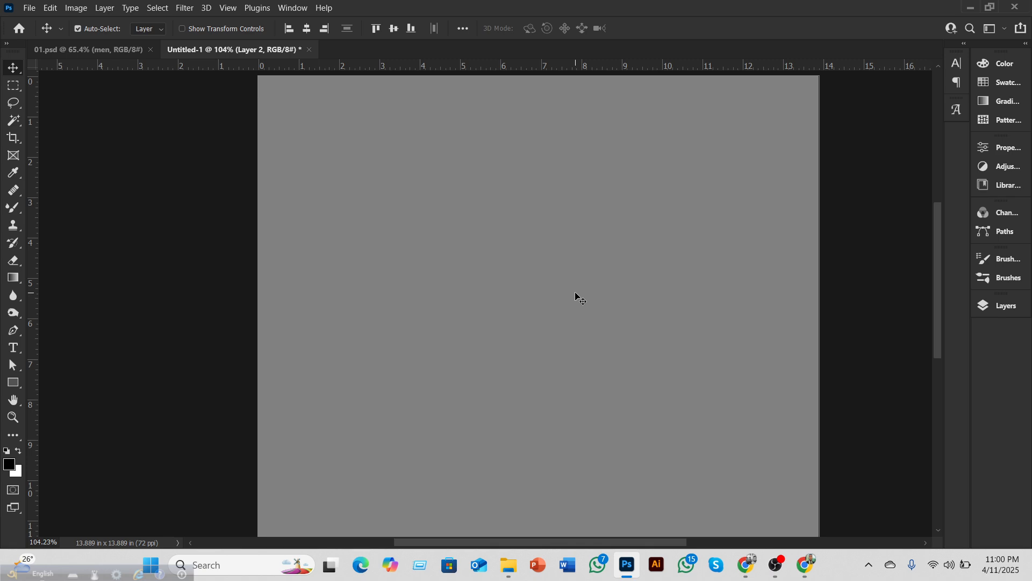
Step: Clip the gray-filled Layer 2 to the man's layer below
scroll(564, 288, down, 2)
scroll(564, 285, down, 1)
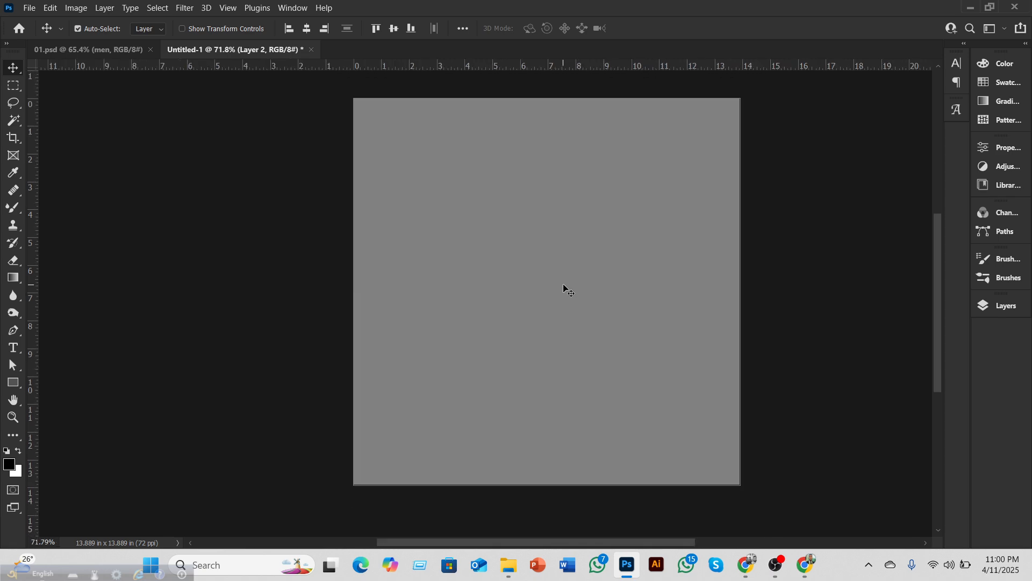
click(986, 304)
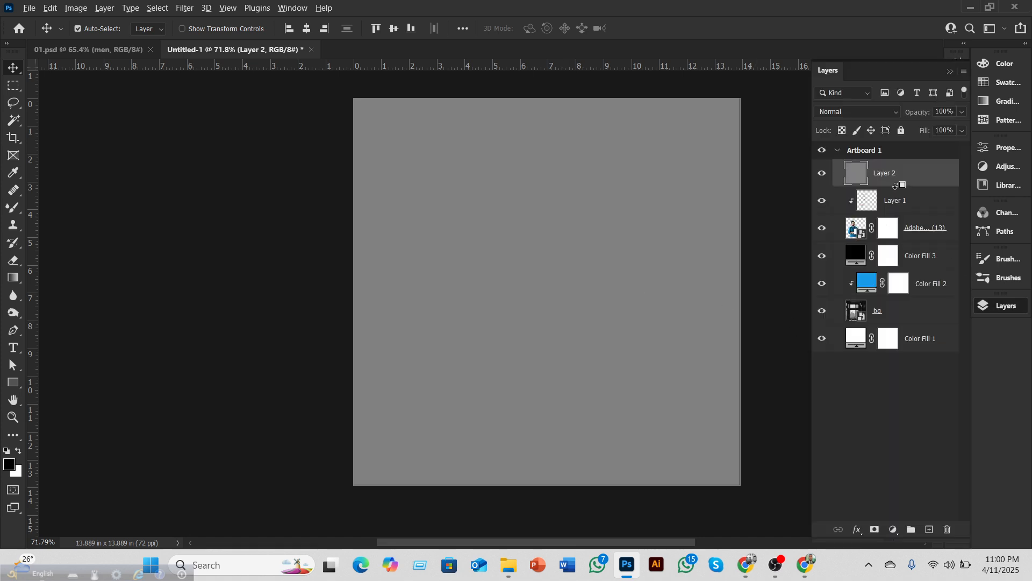
alt+click(896, 192)
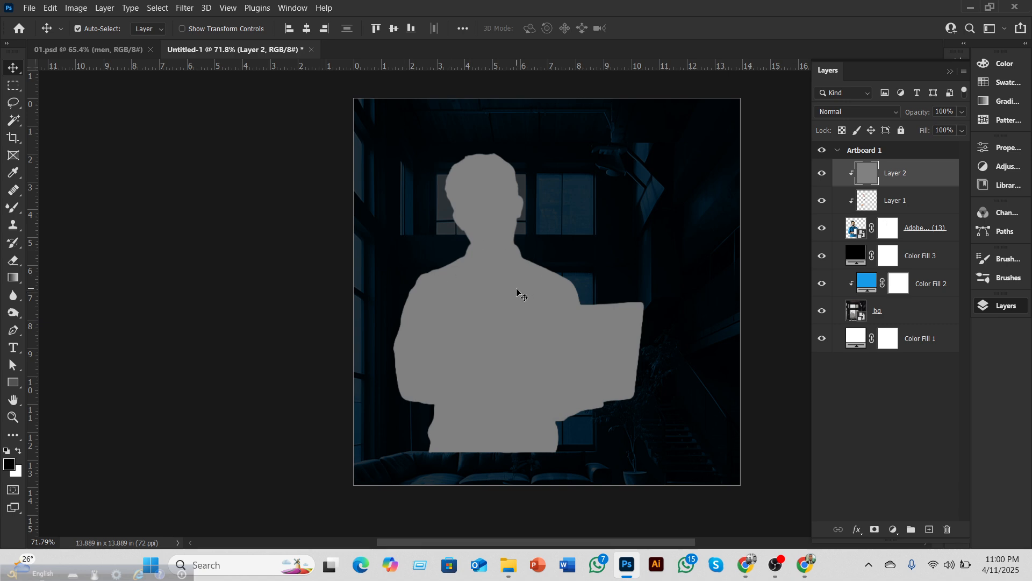
Step: Duplicate the gray layer as Layer 2 copy and clip the duplicate to the man as well
scroll(602, 289, up, 2)
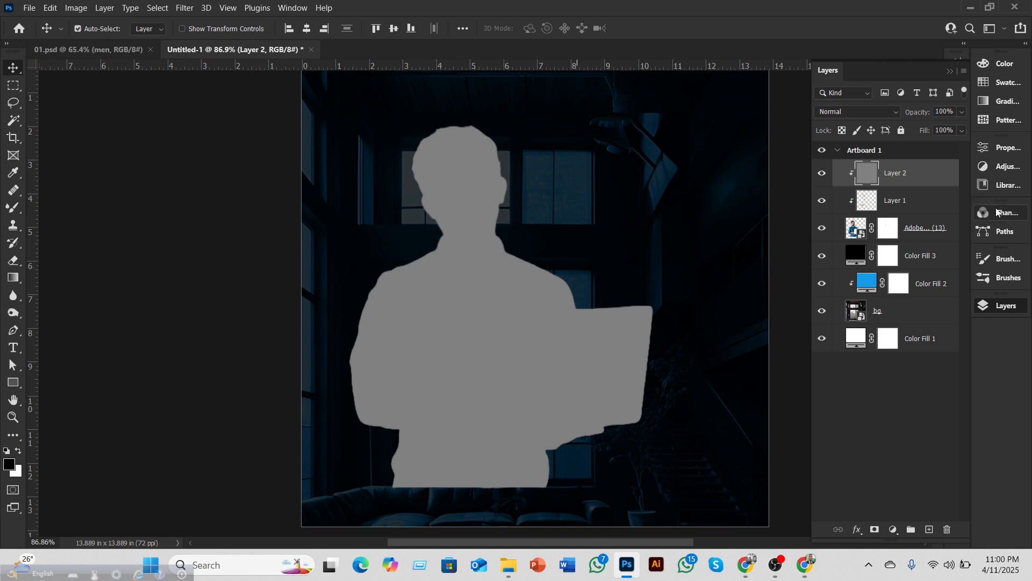
right_click(897, 167)
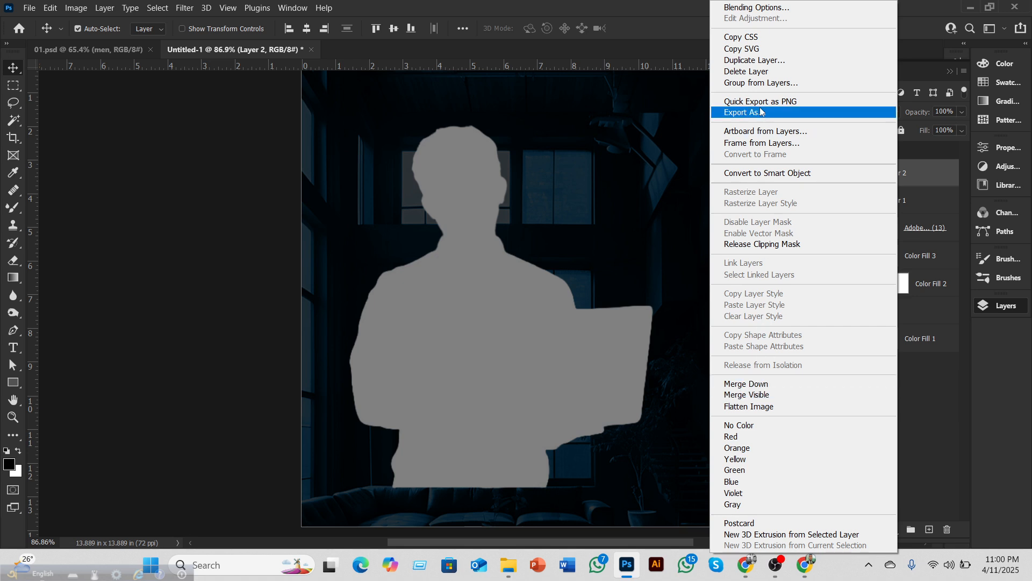
click(752, 65)
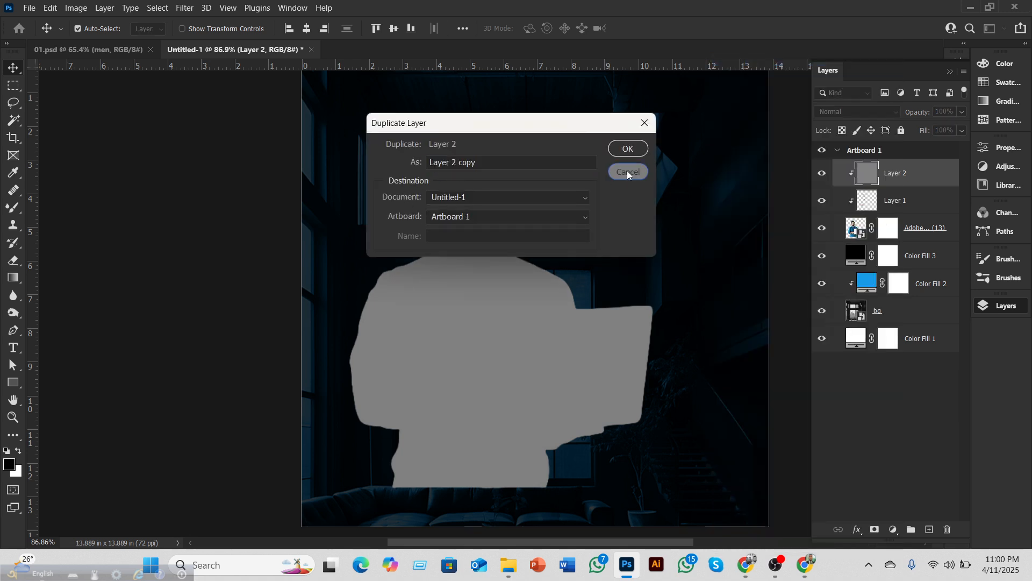
click(626, 148)
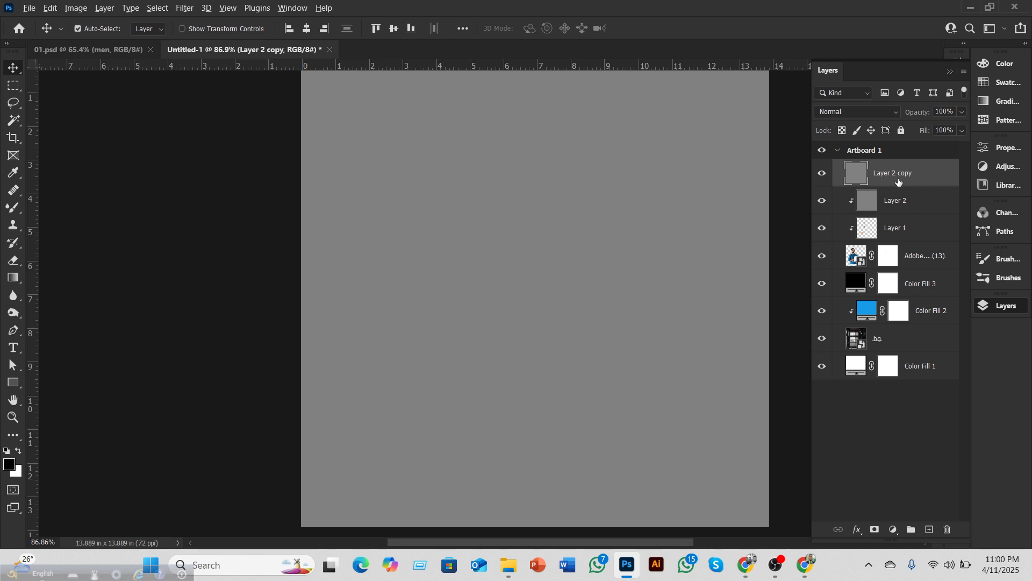
alt+click(891, 183)
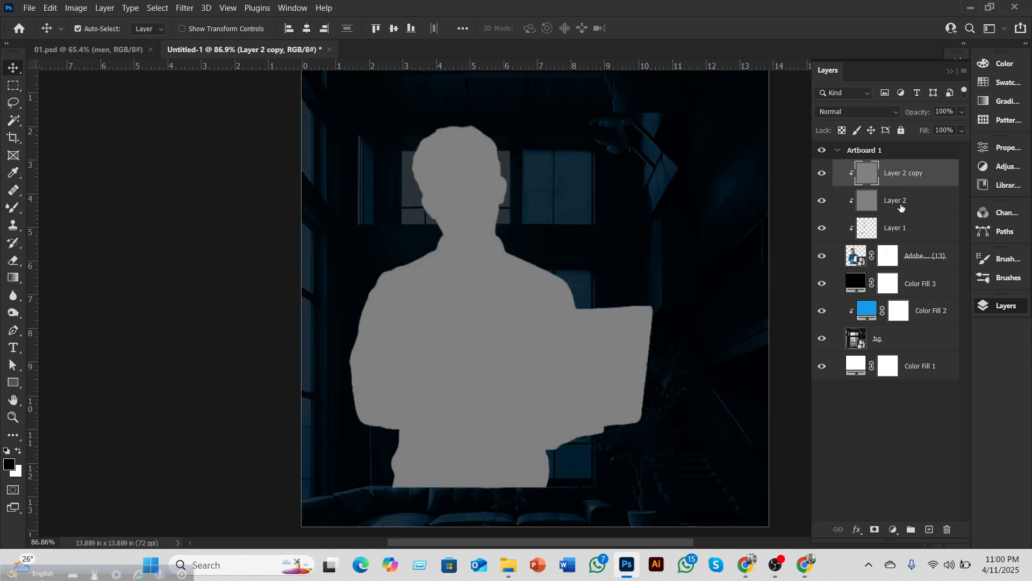
Step: Select the lower gray layer, Layer 2, and activate the Dodge Tool
click(853, 209)
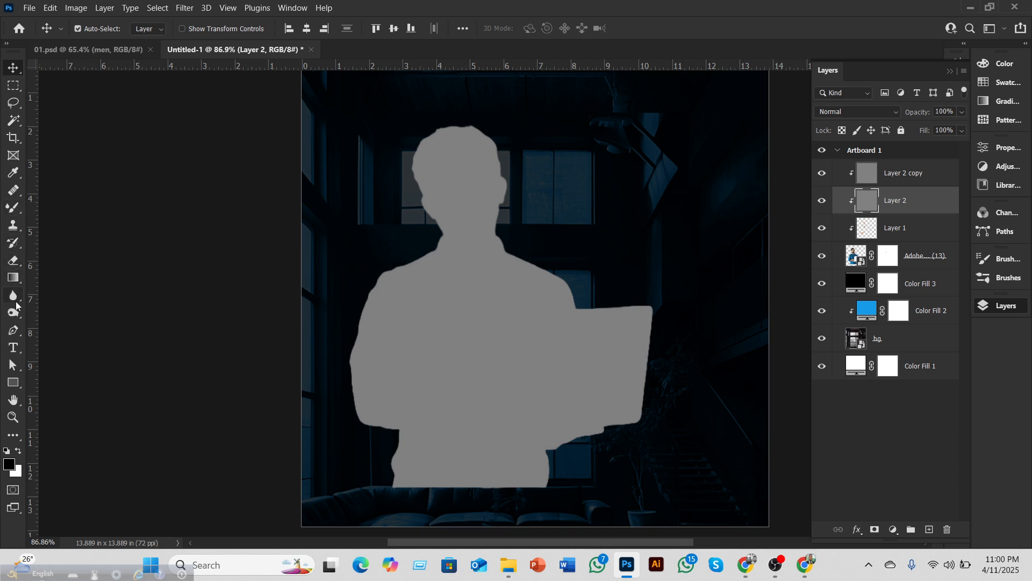
click(14, 312)
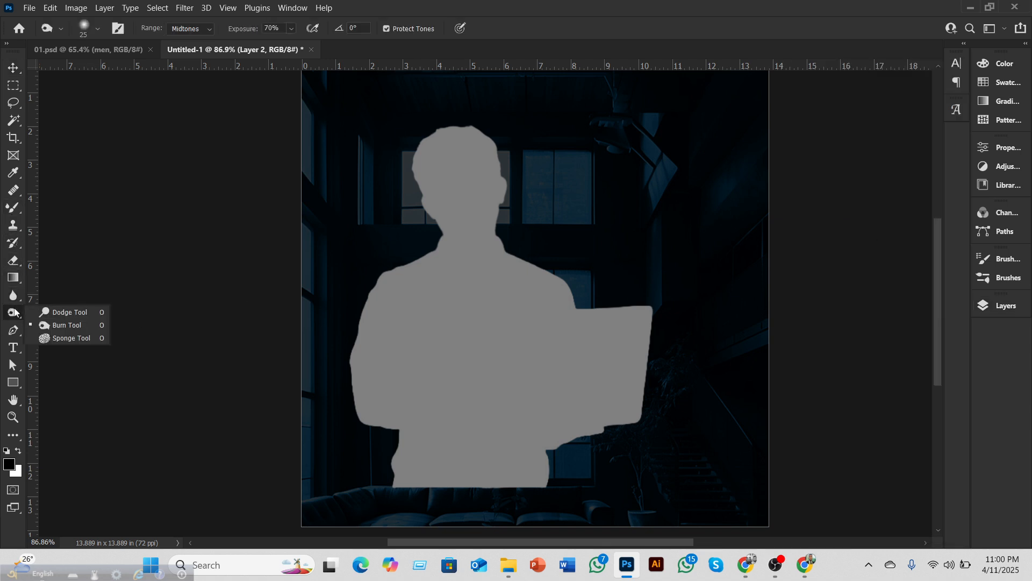
click(75, 313)
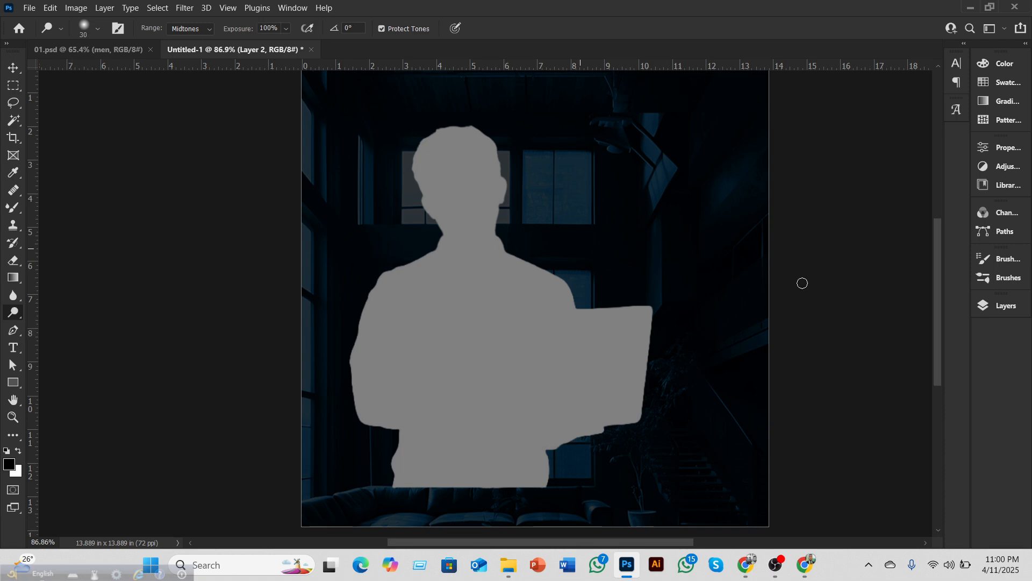
Step: Set Layer 2's blend mode to Overlay and hide Layer 2 copy
click(982, 307)
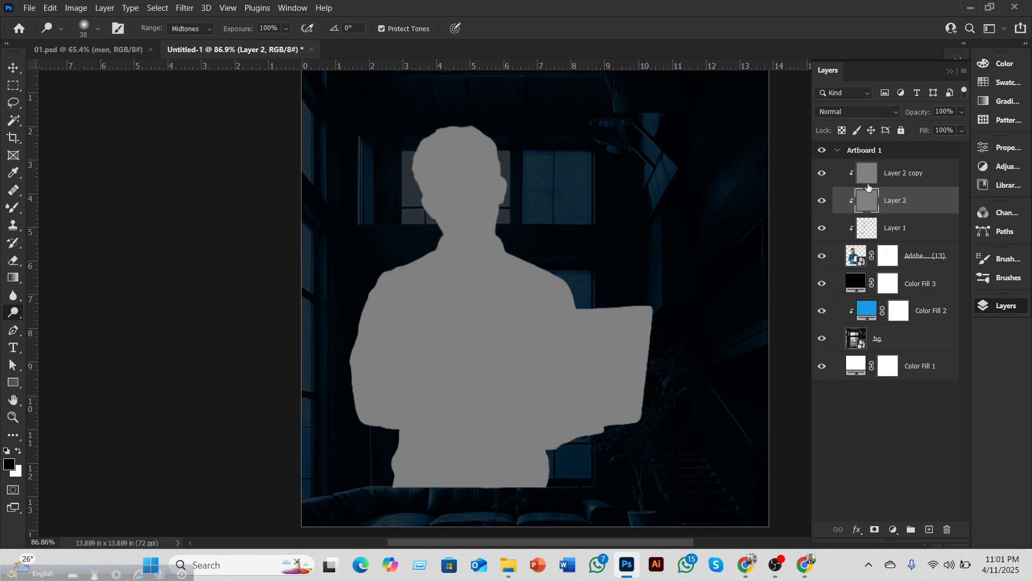
click(849, 112)
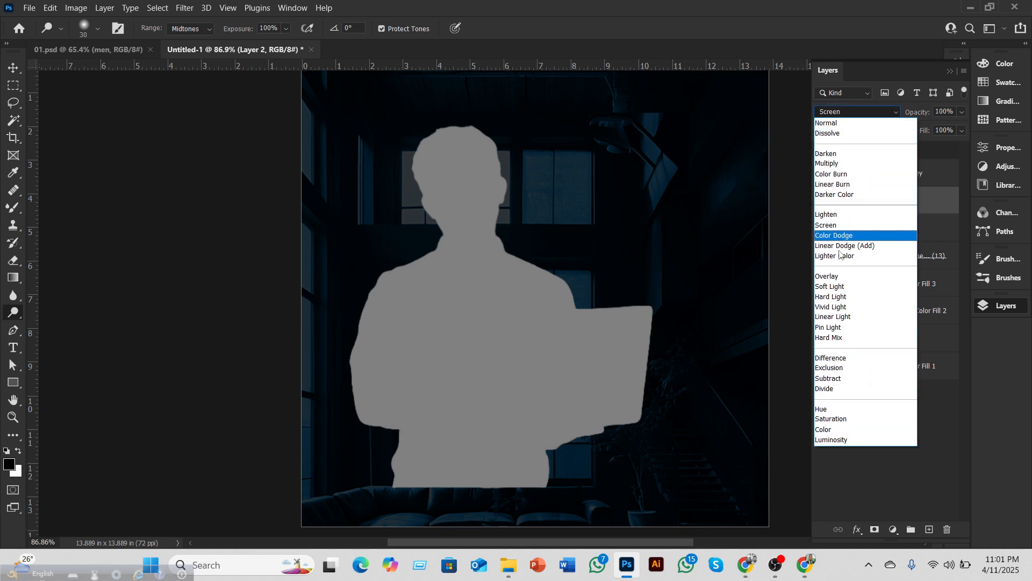
click(832, 277)
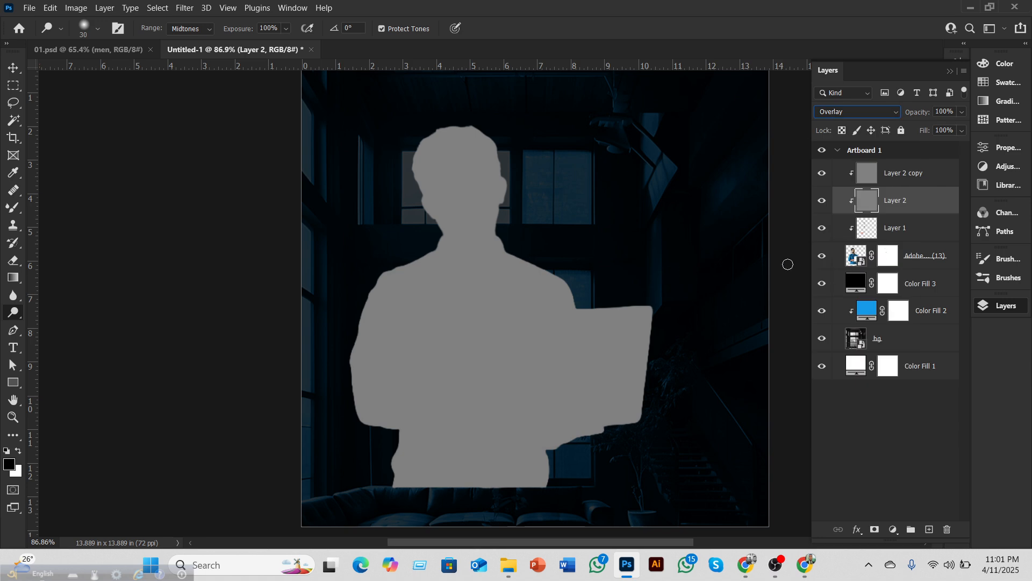
click(823, 175)
click(823, 175)
click(823, 174)
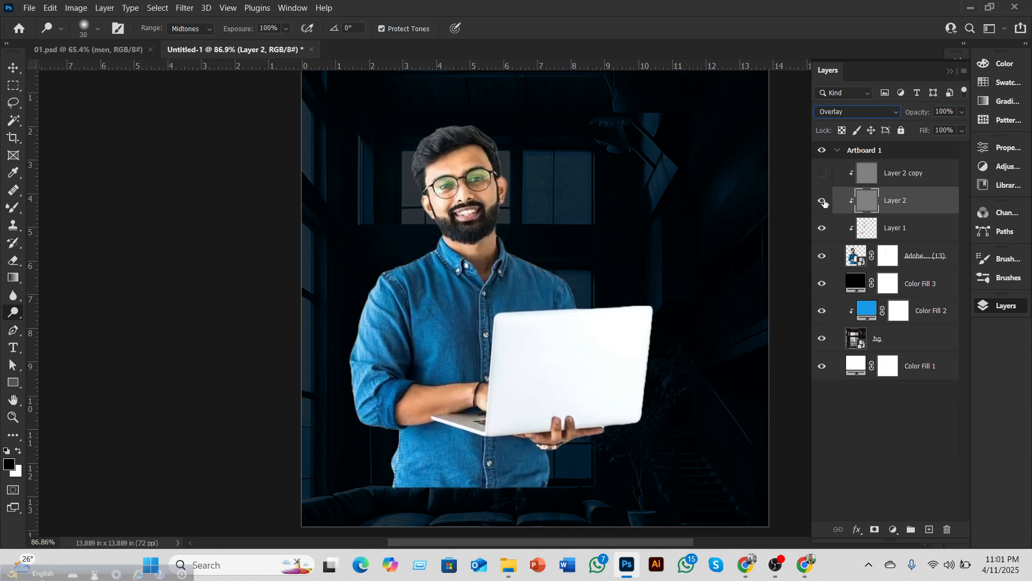
Step: Switch Layer 2 back from Normal to the Overlay blend mode
click(851, 112)
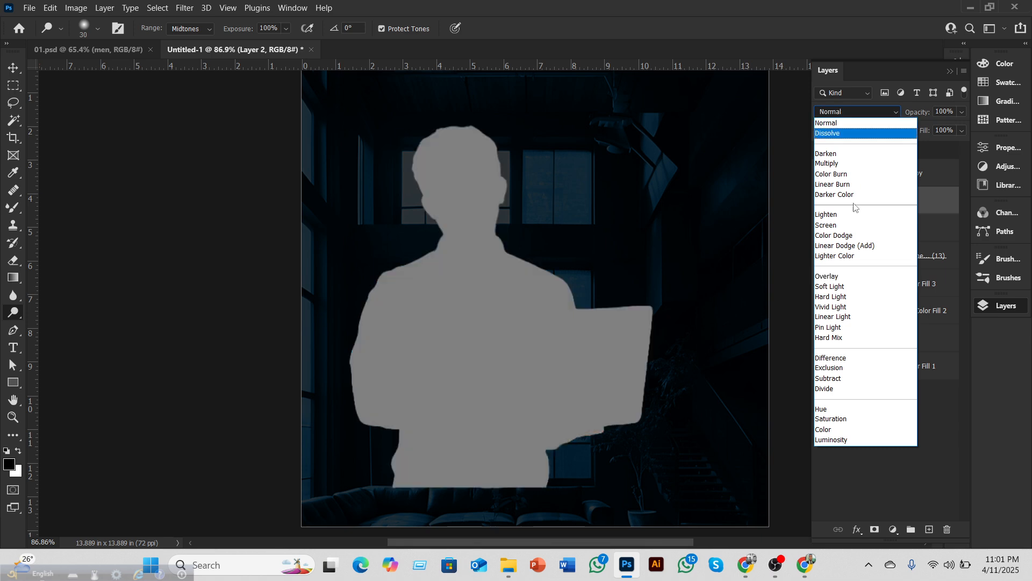
click(826, 277)
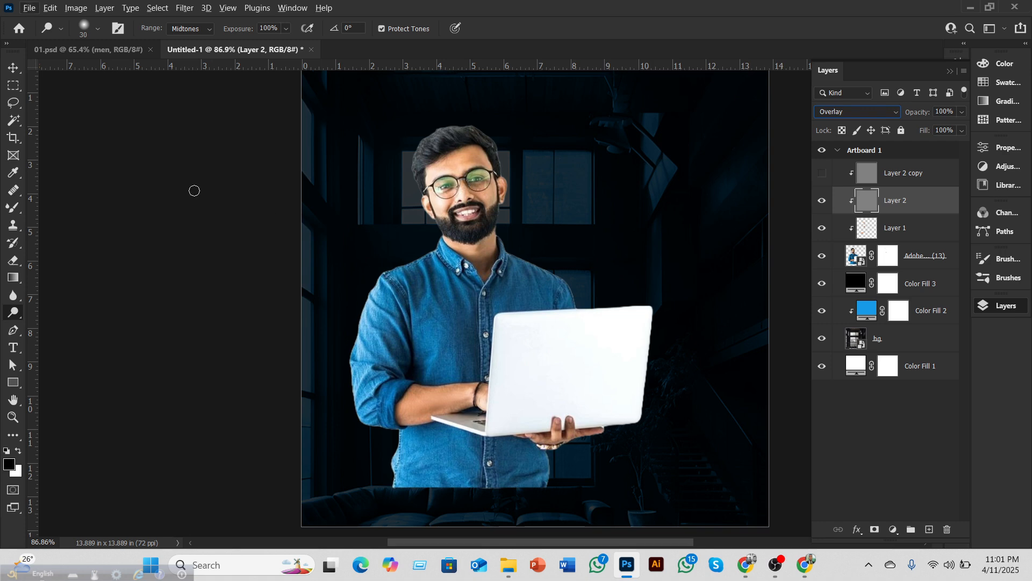
Step: Try dodging the man's forehead on Layer 2 at 100% exposure, and undo the stroke
click(14, 68)
scroll(482, 251, up, 1)
scroll(481, 250, up, 8)
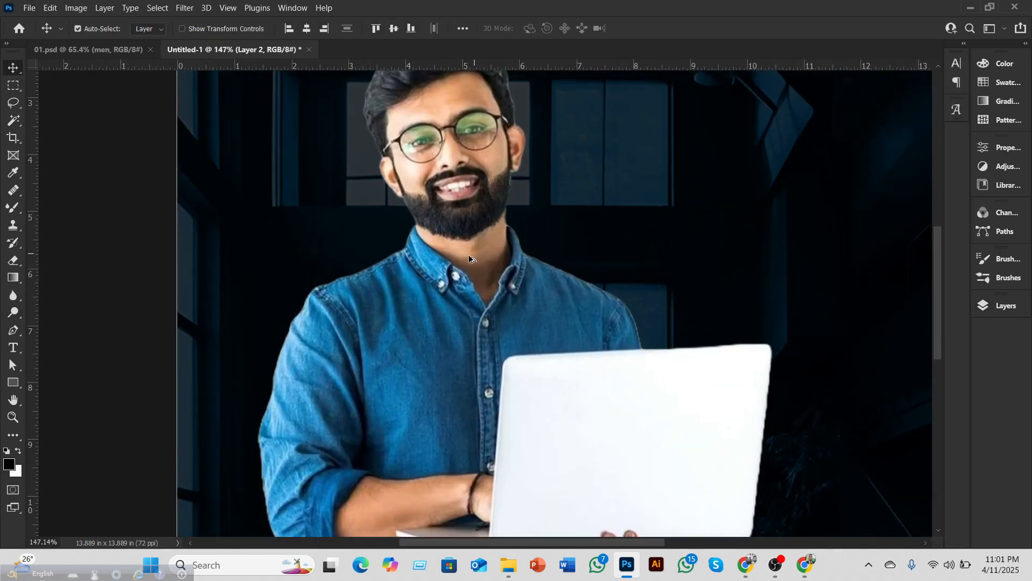
scroll(447, 279, up, 3)
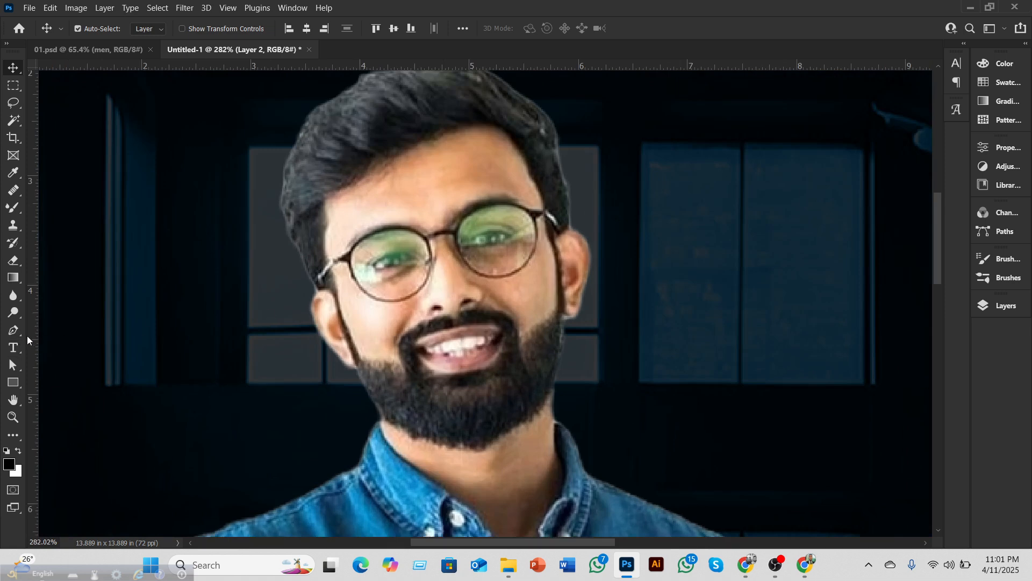
click(13, 312)
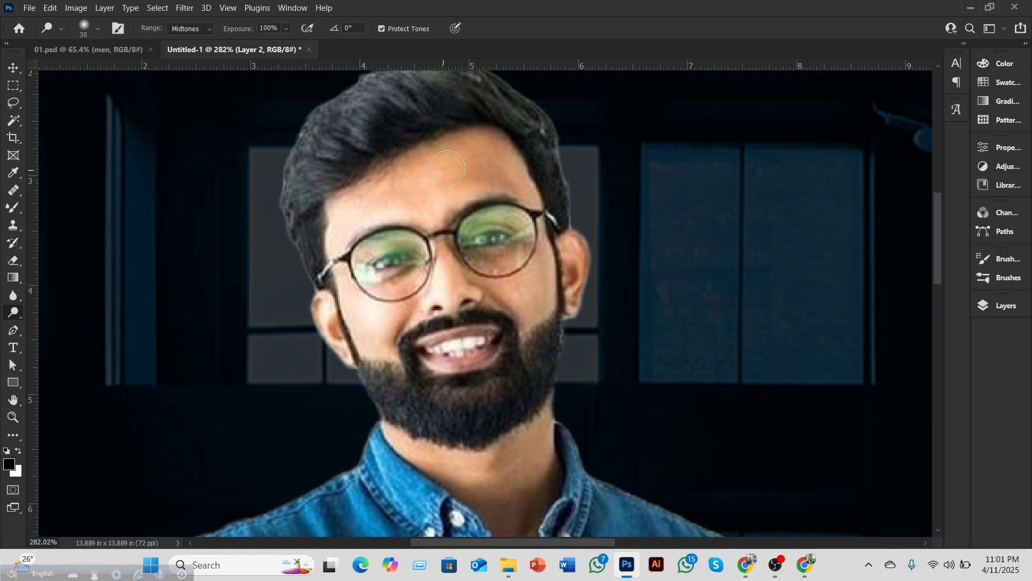
drag(448, 168, 366, 199)
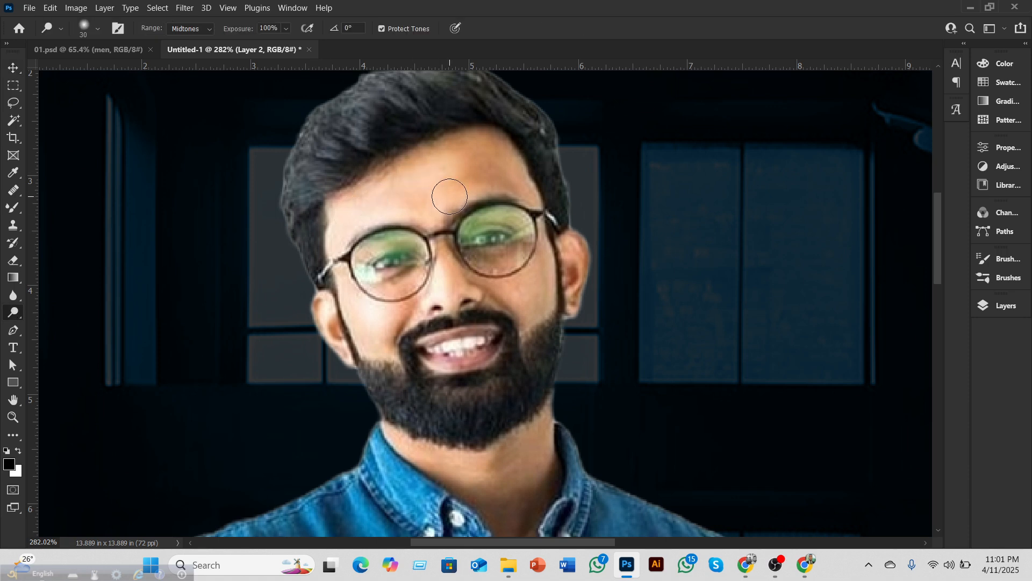
scroll(452, 196, up, 5)
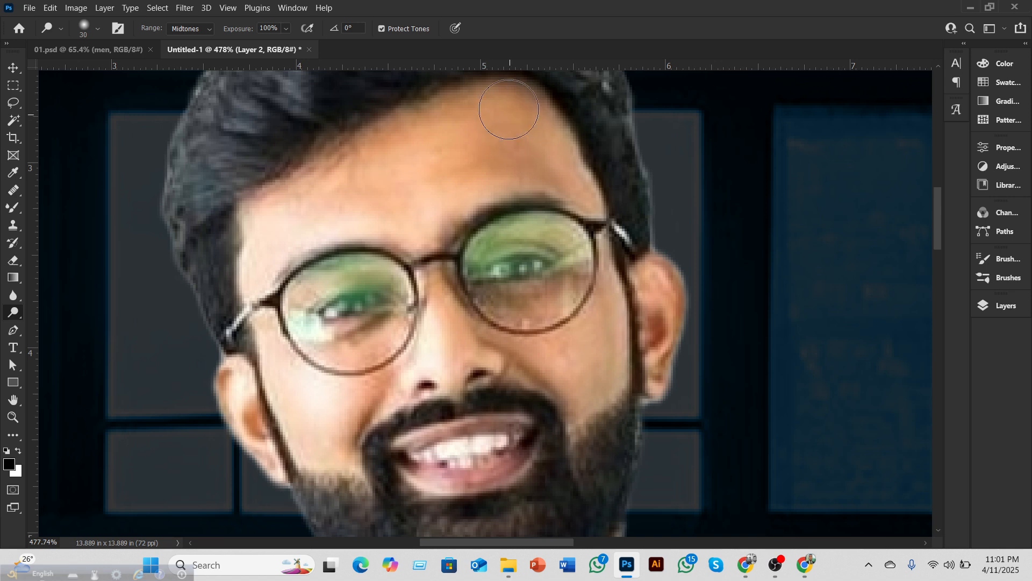
drag(526, 105, 403, 135)
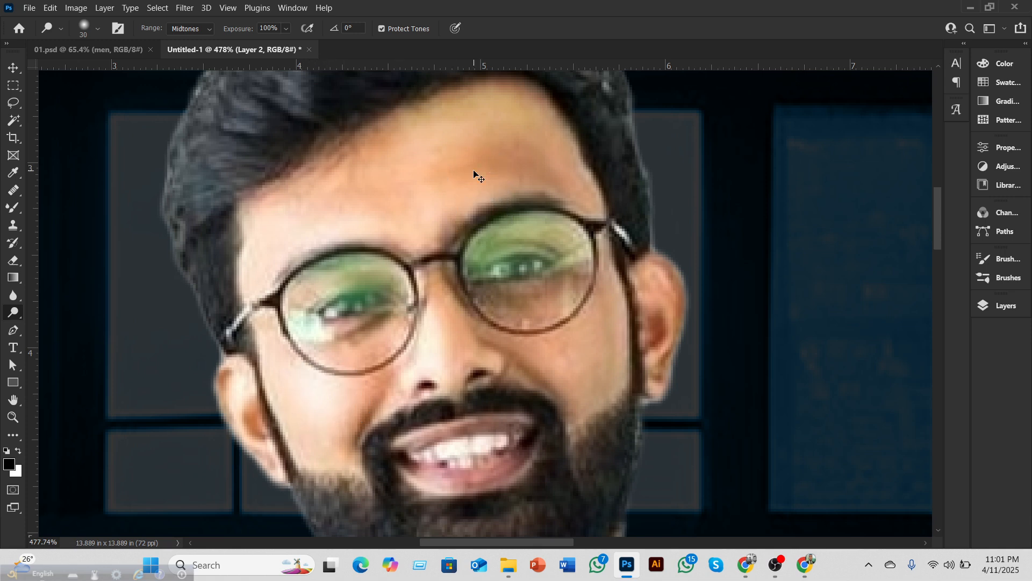
key(ctrl+z)
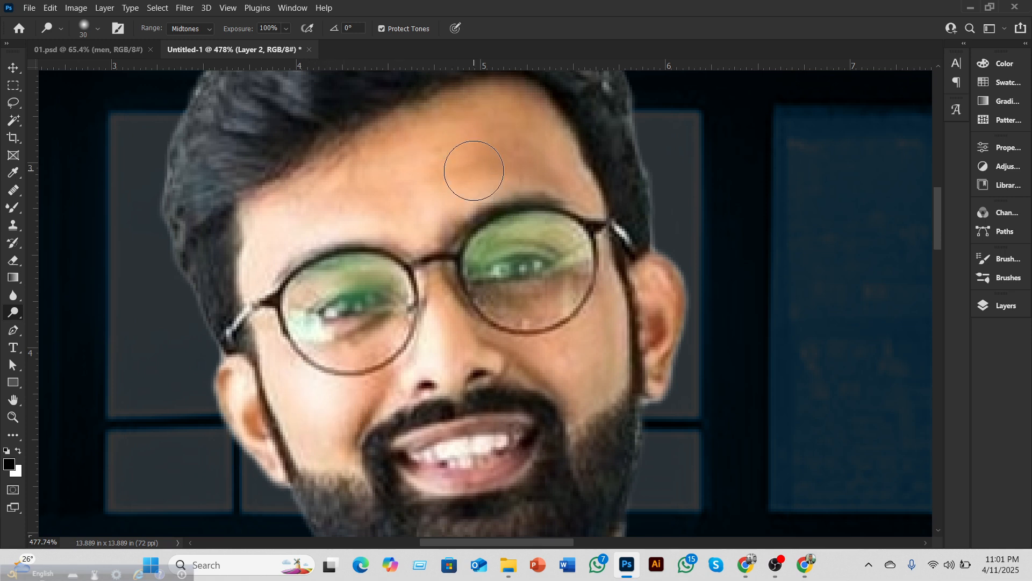
Step: Set the Dodge Tool's exposure to 22% and brighten the man's forehead on Layer 2
click(285, 28)
drag(263, 43, 257, 45)
click(483, 115)
mouse_move(485, 118)
mouse_down()
mouse_move(528, 151)
mouse_move(553, 152)
mouse_move(404, 143)
mouse_up()
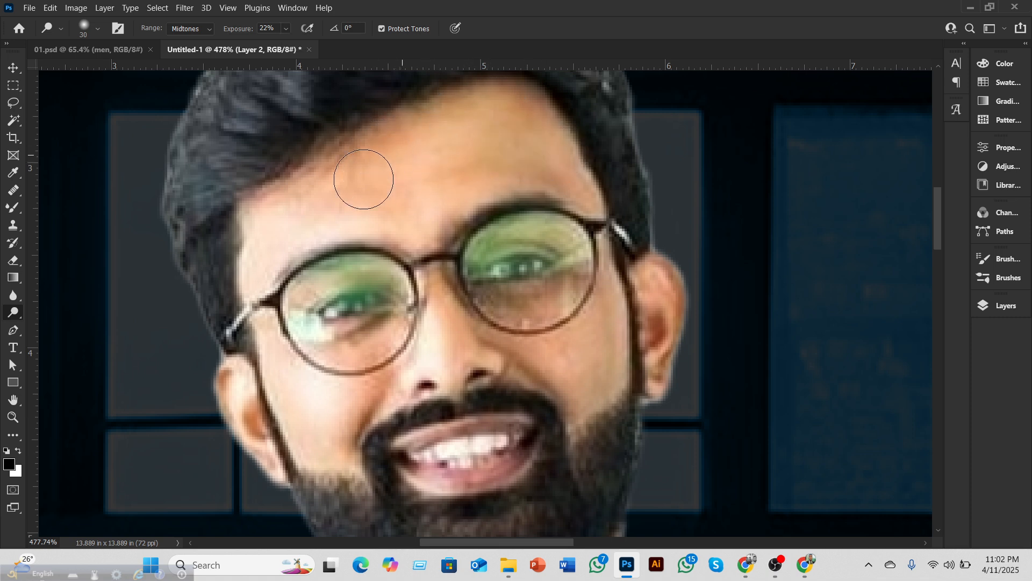
Step: Reduce the Dodge brush to 8 px and brighten the skin on the cheek beside the nose and moustache
scroll(557, 313, down, 2)
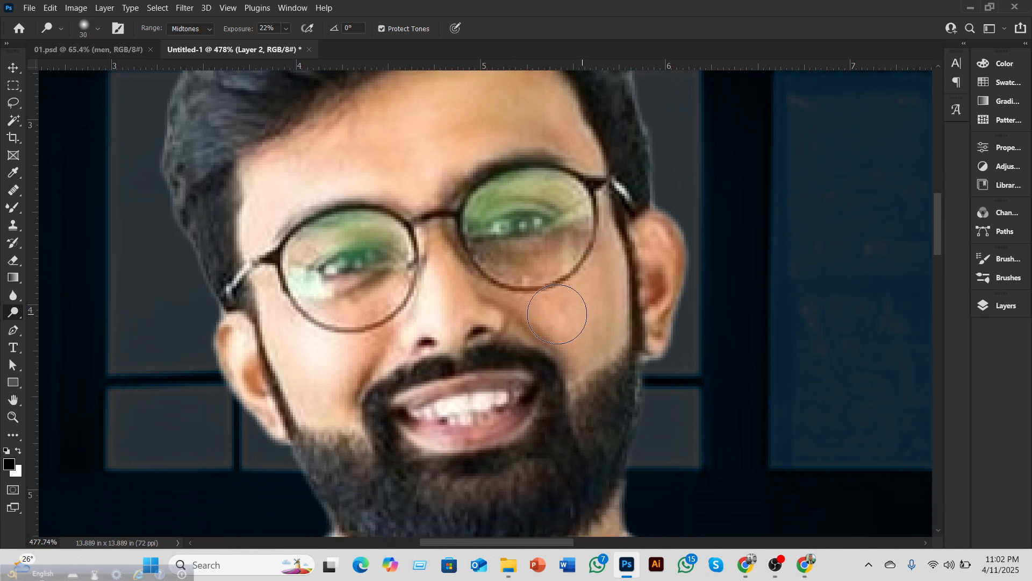
scroll(556, 314, down, 5)
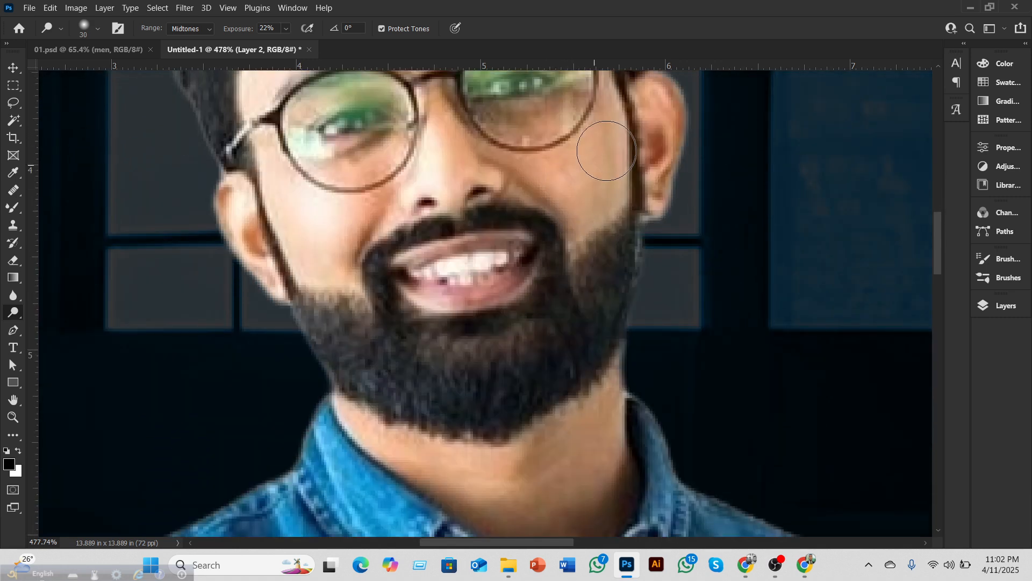
key(bracketleft)
key(bracketleft)
key(bracketleft)
mouse_move(568, 205)
mouse_down()
mouse_move(584, 201)
mouse_move(517, 180)
mouse_up()
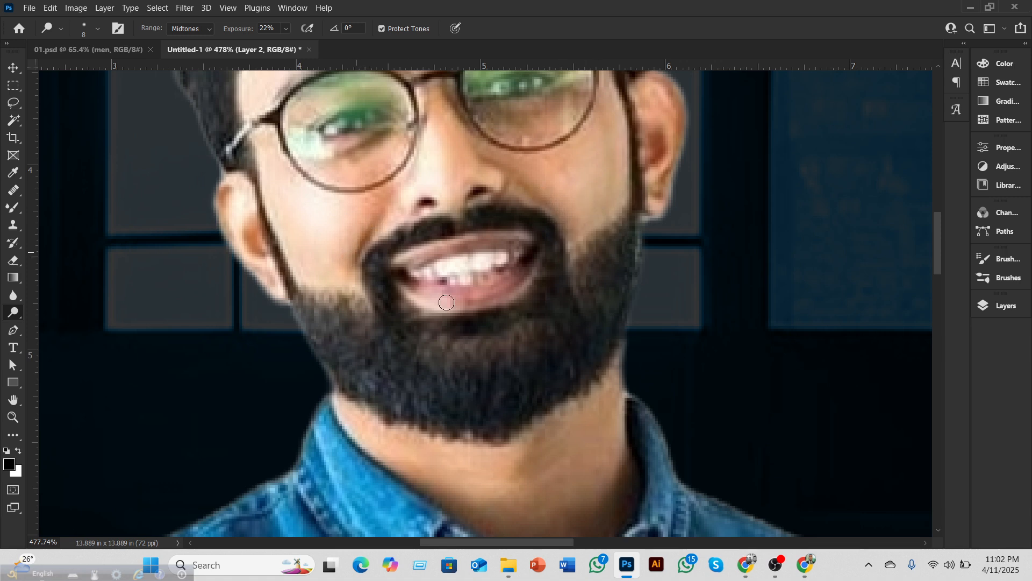
Step: Brighten the neck between the beard and the shirt collar with a 15 px Dodge brush
scroll(446, 303, down, 5)
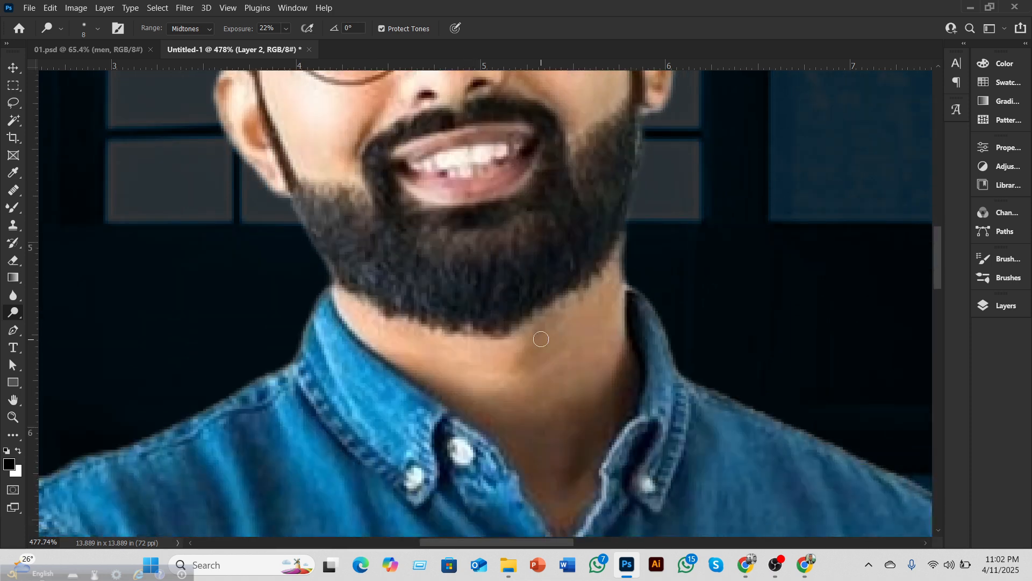
key(bracketright)
key(bracketright)
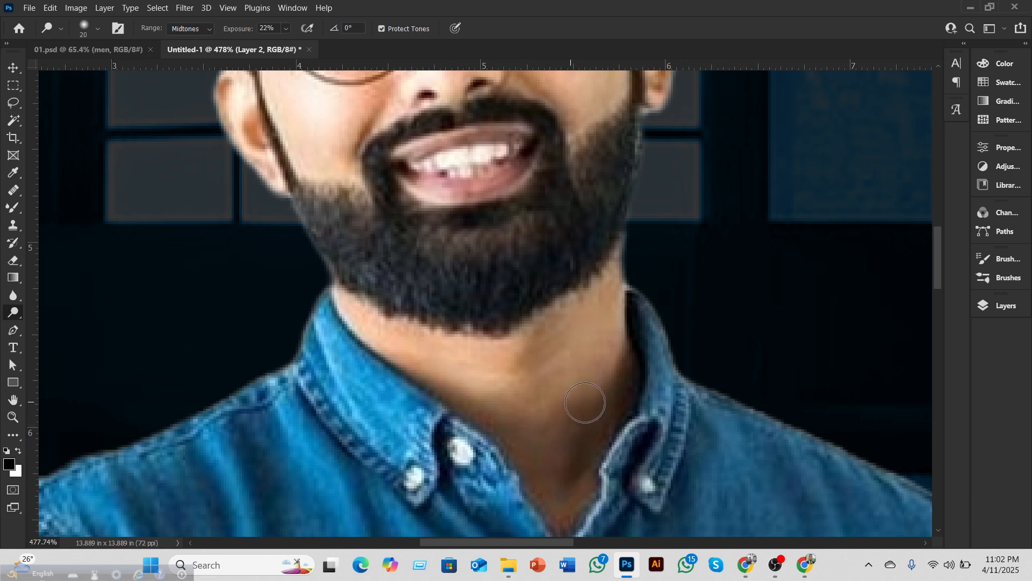
scroll(595, 393, down, 3)
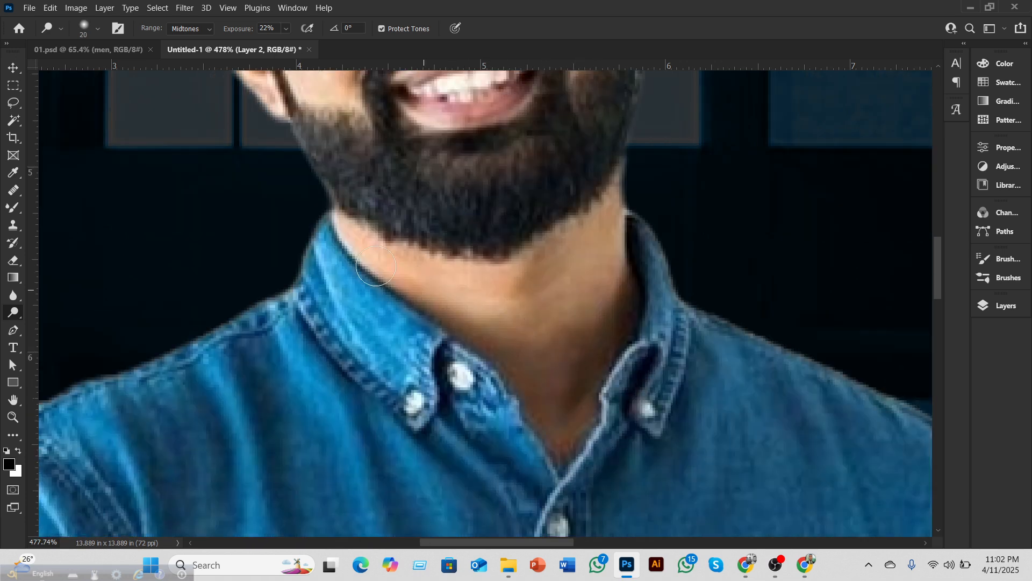
key(bracketleft)
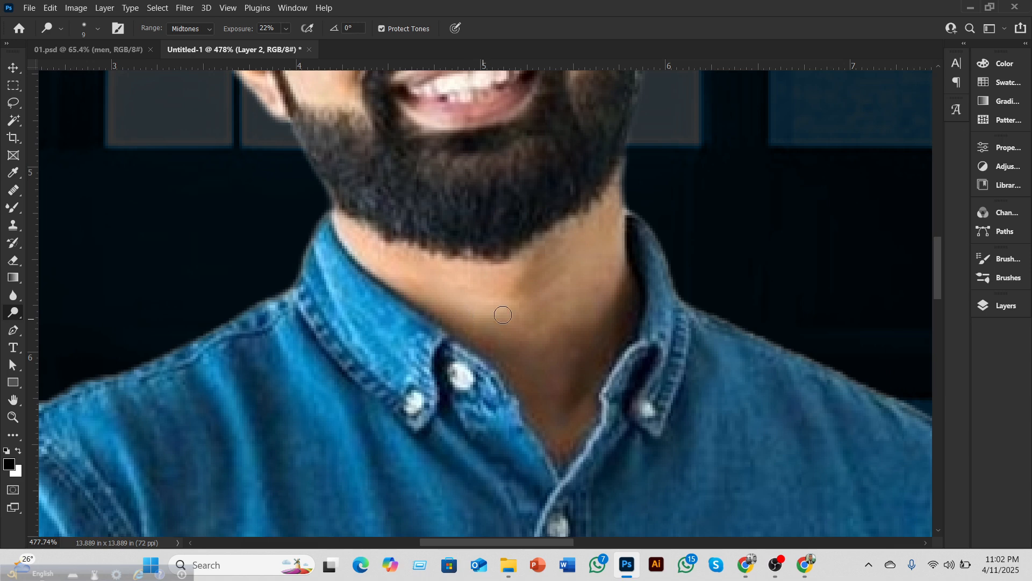
key(bracketright)
key(bracketright)
mouse_move(505, 288)
mouse_down()
mouse_move(559, 261)
mouse_move(525, 287)
mouse_move(533, 293)
mouse_up()
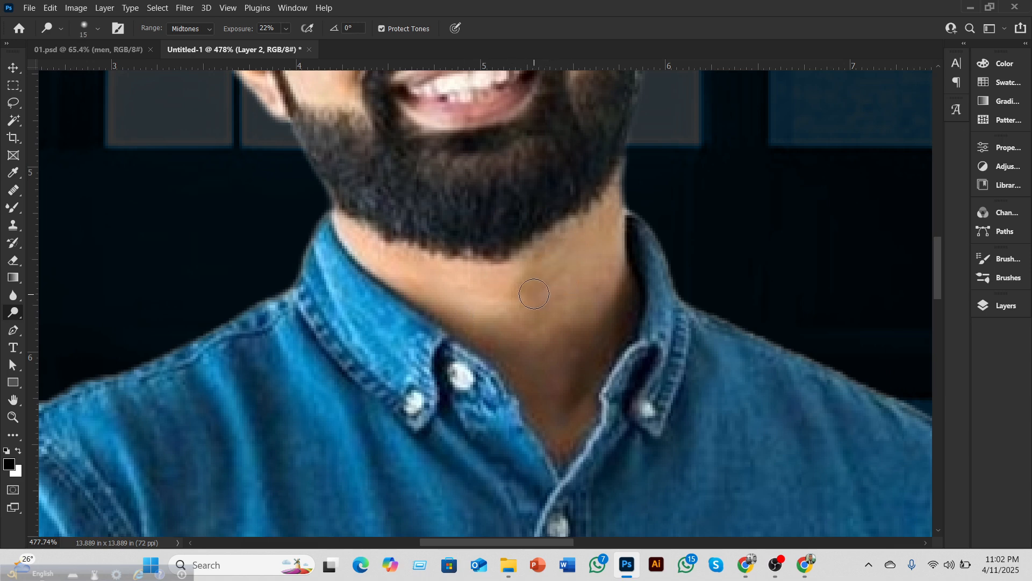
Step: Enlarge the Dodge brush to 30 px and brighten the forearm from the rolled sleeve to the wrist
scroll(533, 293, down, 10)
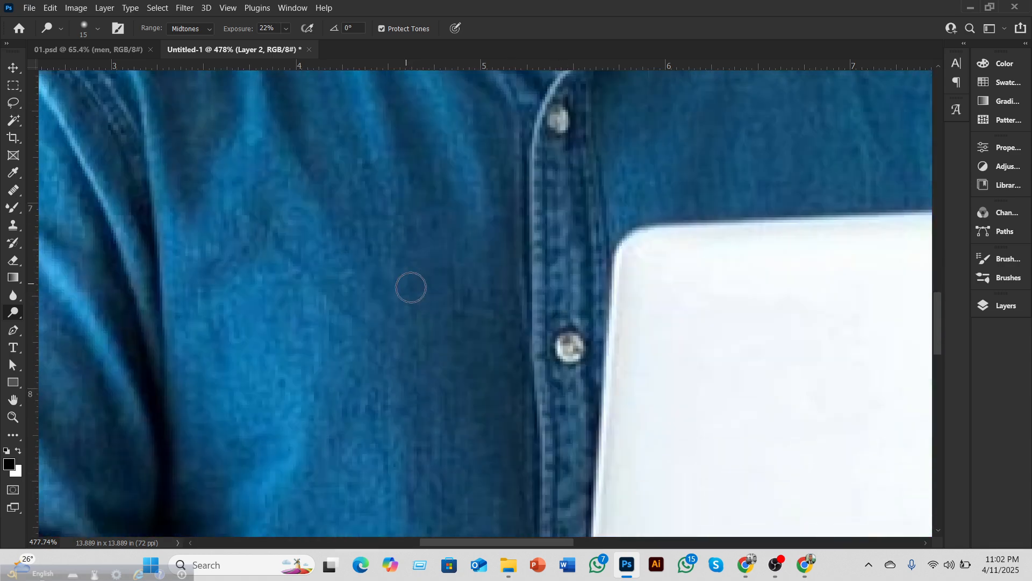
scroll(410, 288, down, 10)
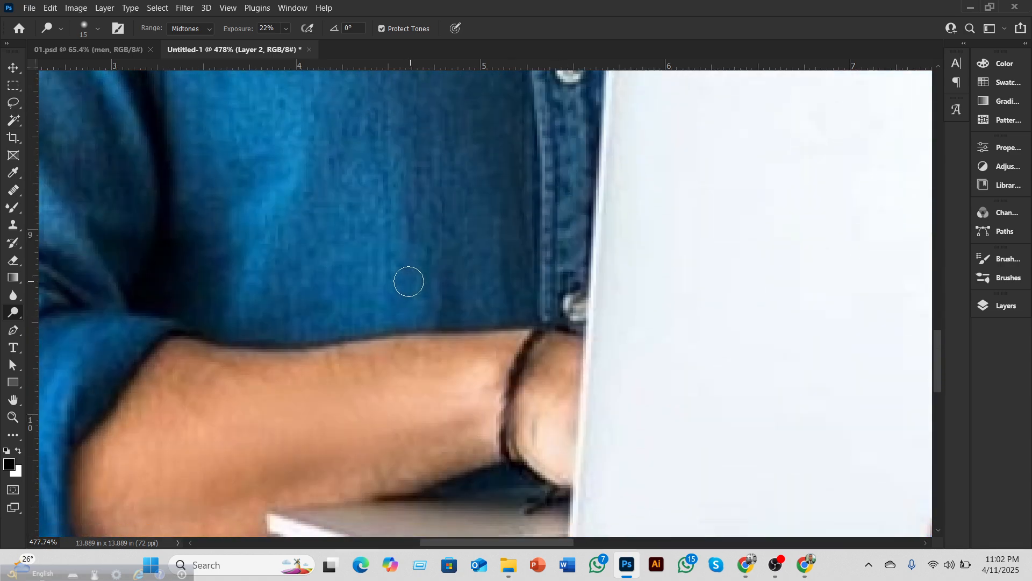
scroll(408, 281, down, 4)
key(bracketright)
key(bracketright)
drag(127, 364, 471, 281)
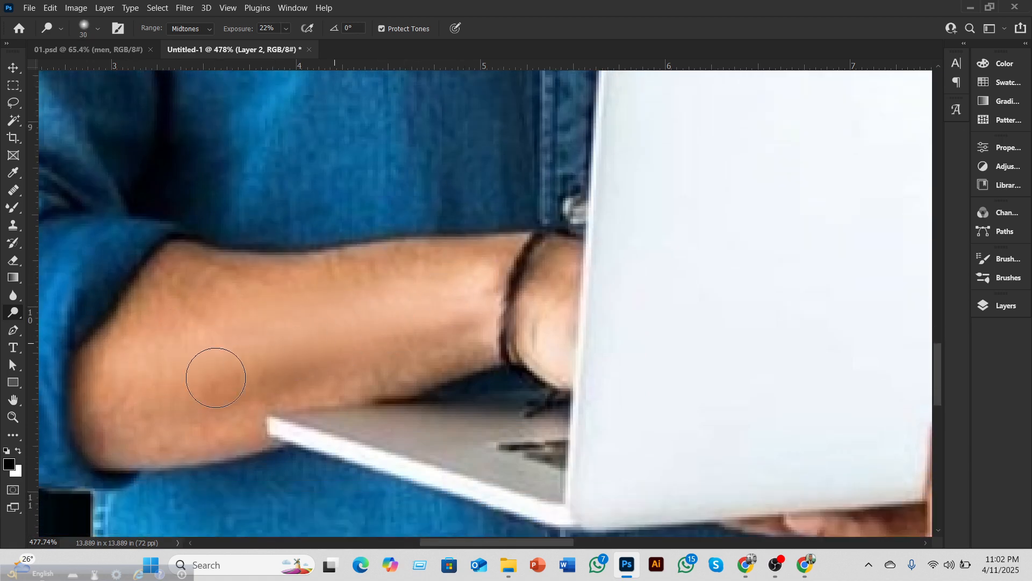
mouse_move(138, 410)
mouse_down()
mouse_move(387, 345)
mouse_move(416, 359)
mouse_up()
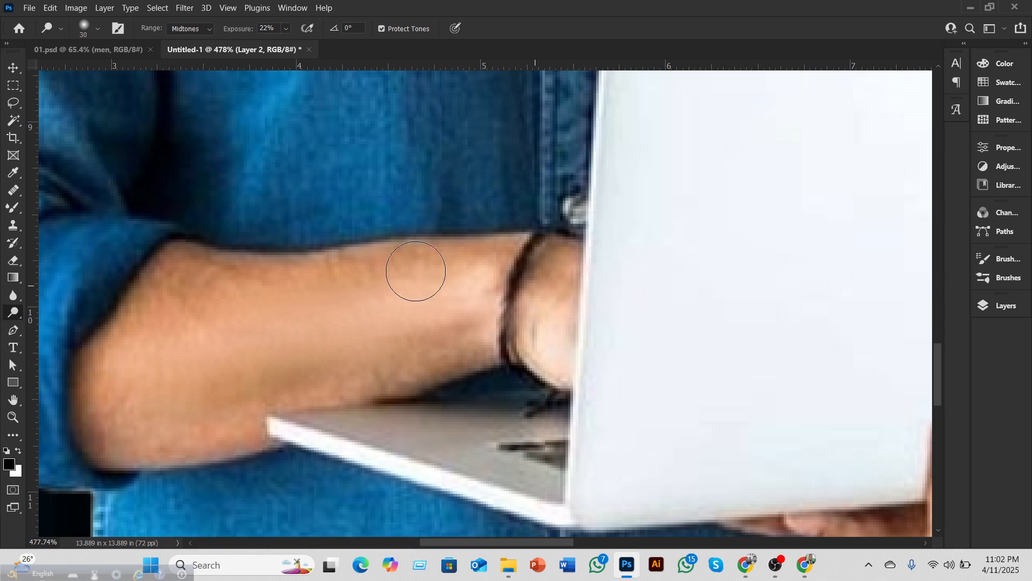
Step: Select and show Layer 2 copy, and set its blend mode to Overlay
scroll(391, 284, down, 1)
scroll(390, 284, down, 12)
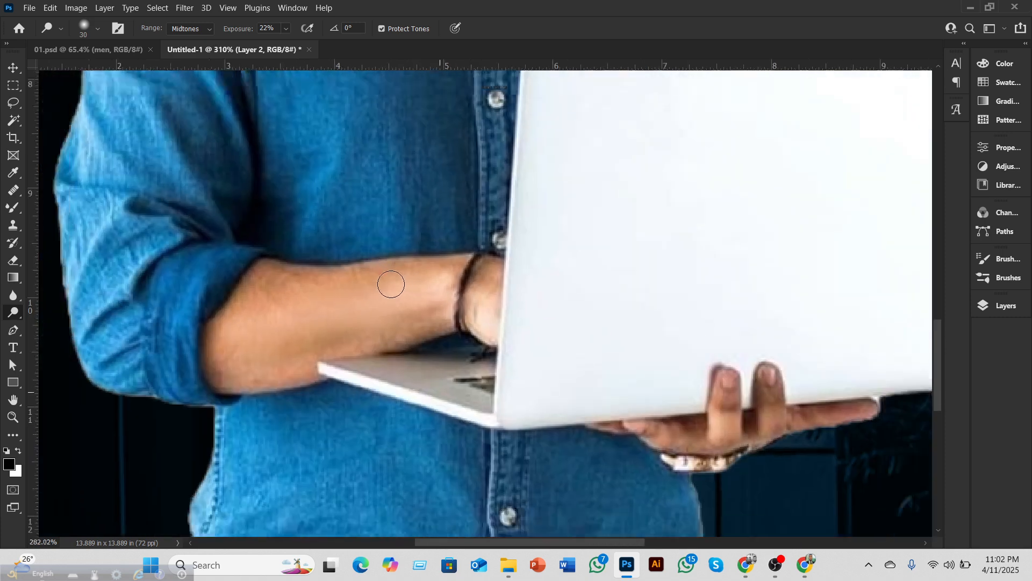
scroll(434, 283, up, 8)
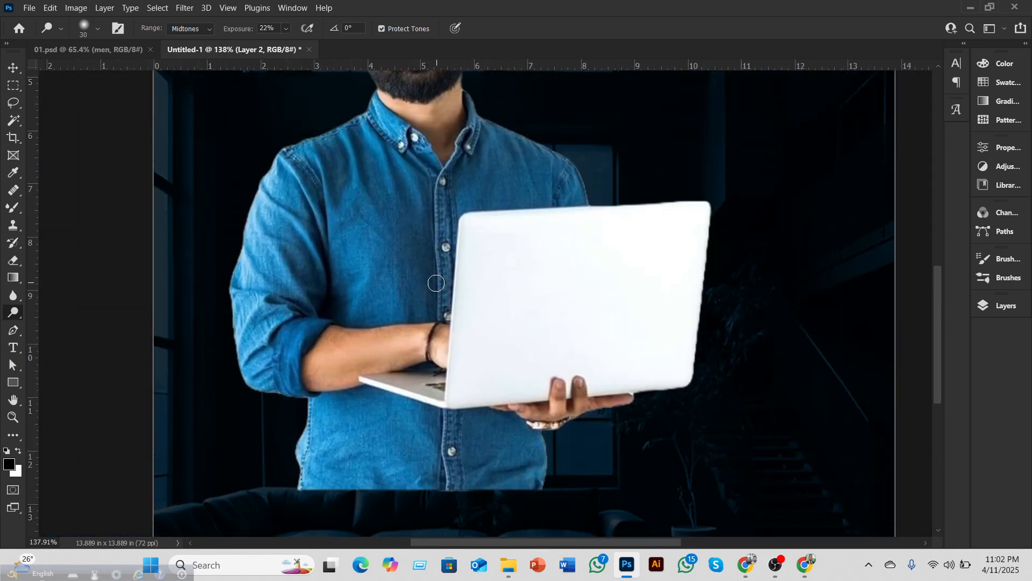
scroll(436, 283, up, 1)
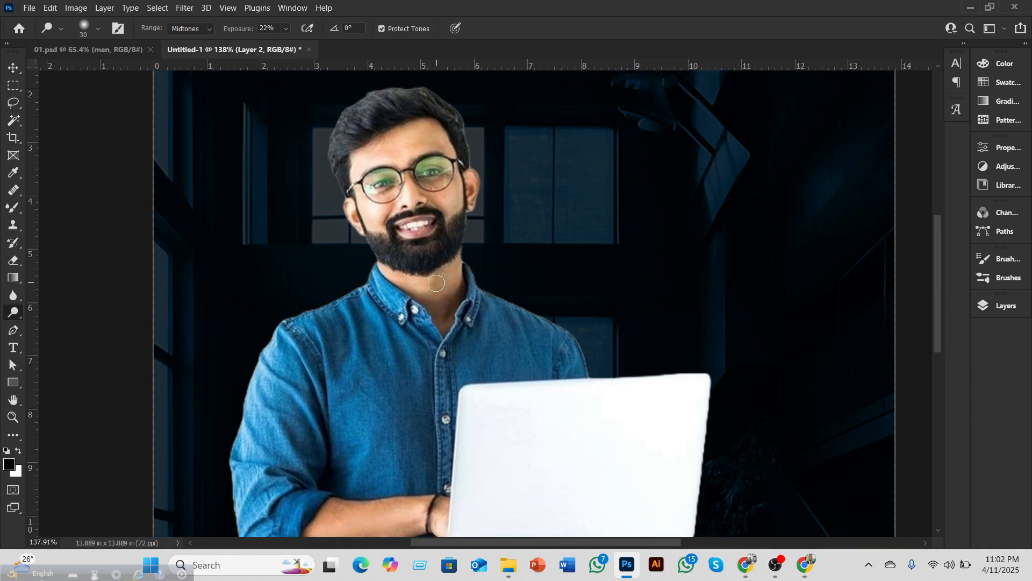
click(992, 305)
click(902, 182)
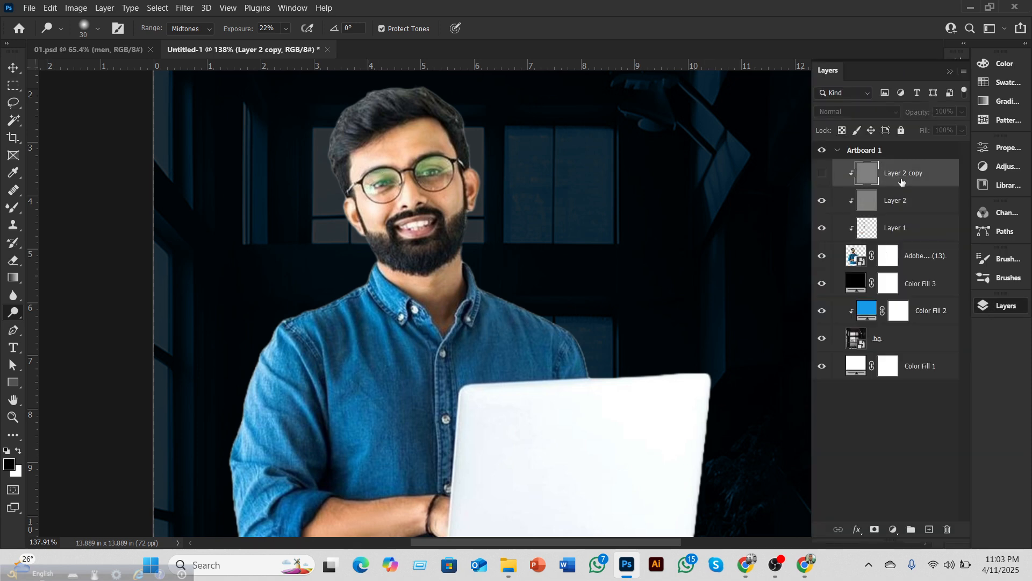
click(823, 174)
click(860, 112)
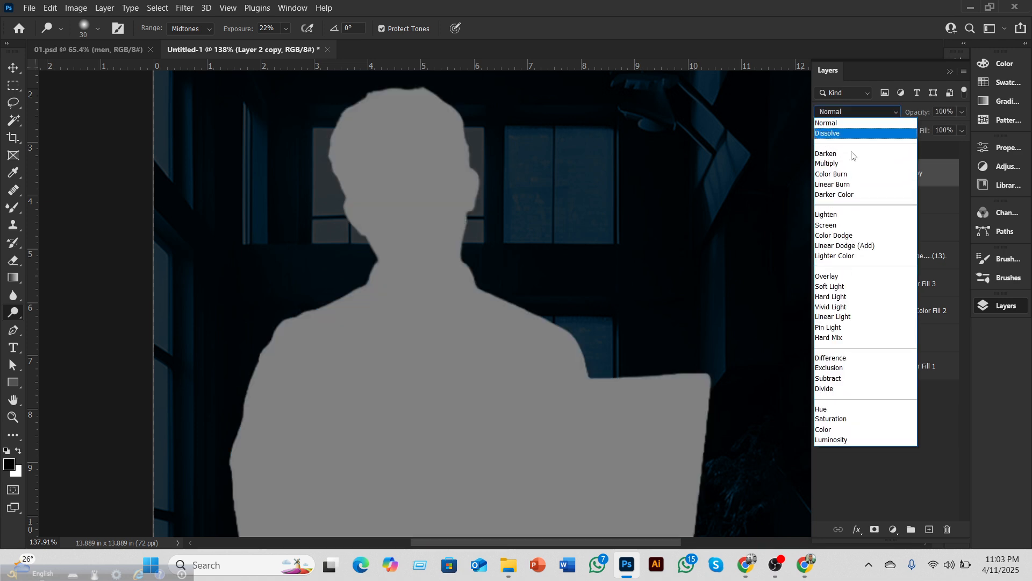
click(830, 277)
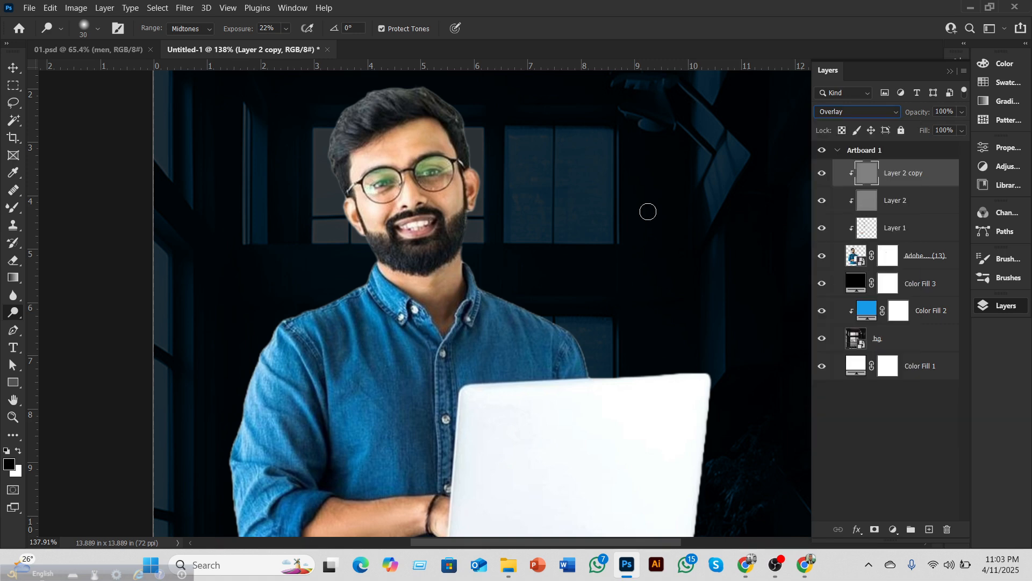
Step: Activate the Burn Tool, test it at 70% exposure on the cheek below the glasses, and undo the test
right_click(14, 312)
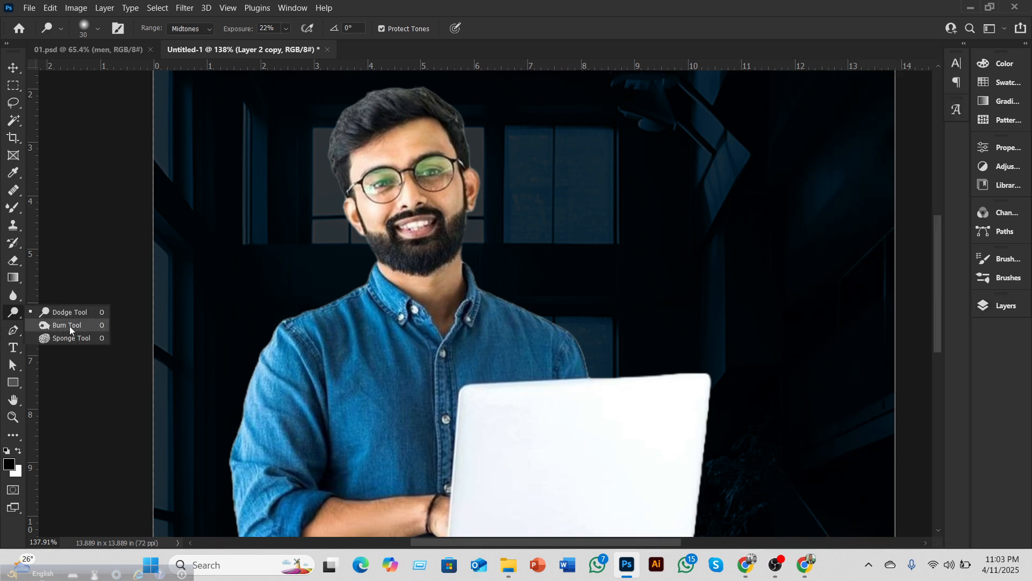
click(69, 325)
scroll(352, 270, up, 5)
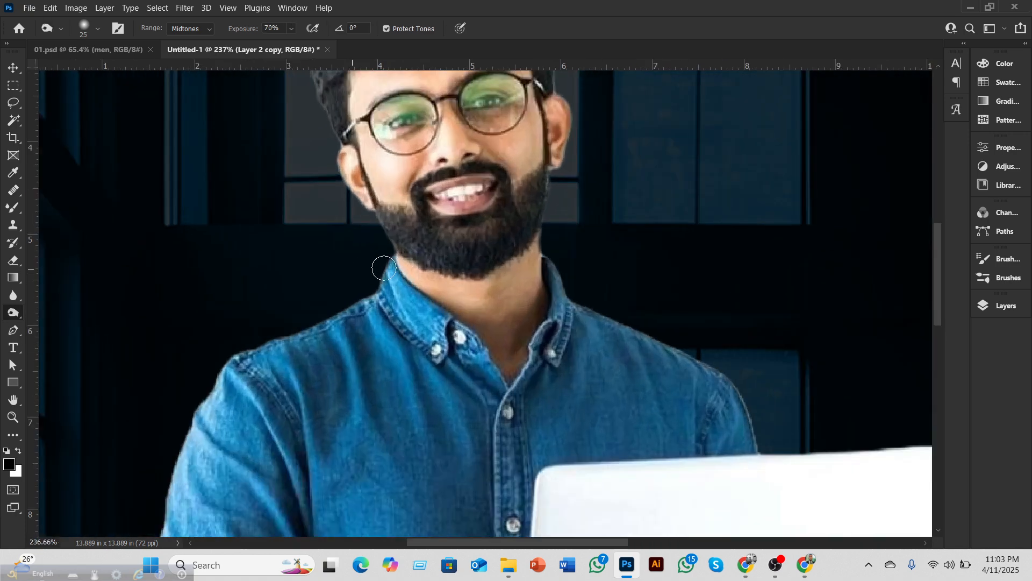
scroll(417, 283, down, 3)
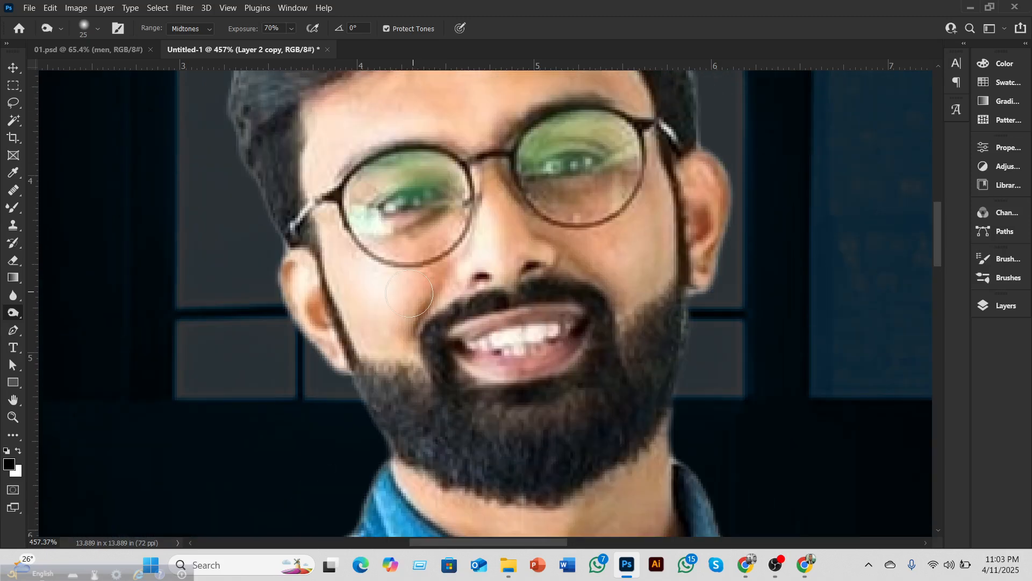
scroll(362, 286, up, 4)
scroll(384, 286, down, 3)
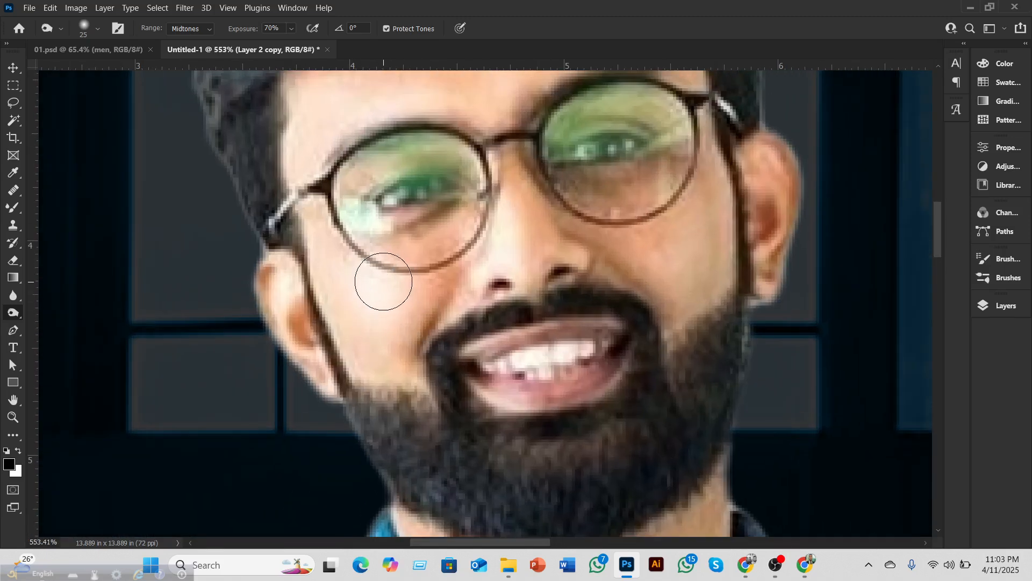
scroll(380, 280, up, 3)
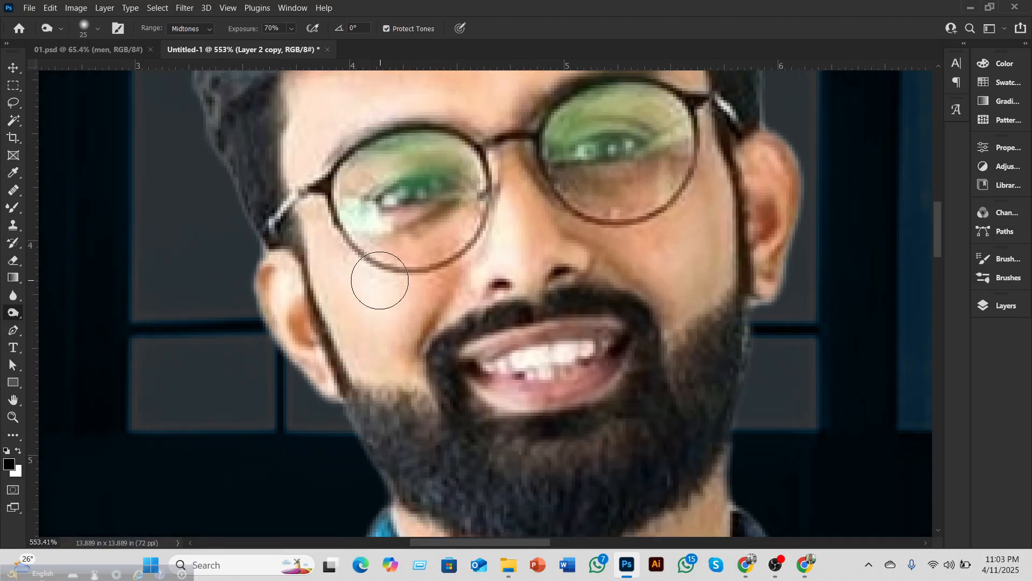
key(ctrl+z)
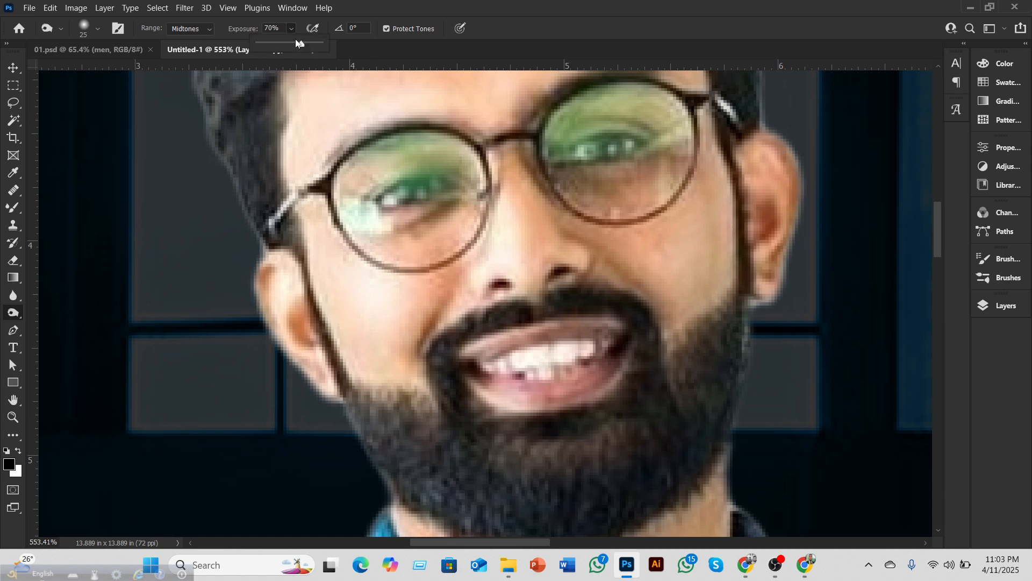
Step: Set the Burn Tool's exposure to 100% and darken the cheek beside the moustache on Layer 2 copy
drag(305, 46, 326, 43)
scroll(376, 269, down, 3)
scroll(384, 278, up, 3)
scroll(384, 278, down, 3)
scroll(373, 287, up, 3)
scroll(374, 288, down, 3)
scroll(357, 322, up, 3)
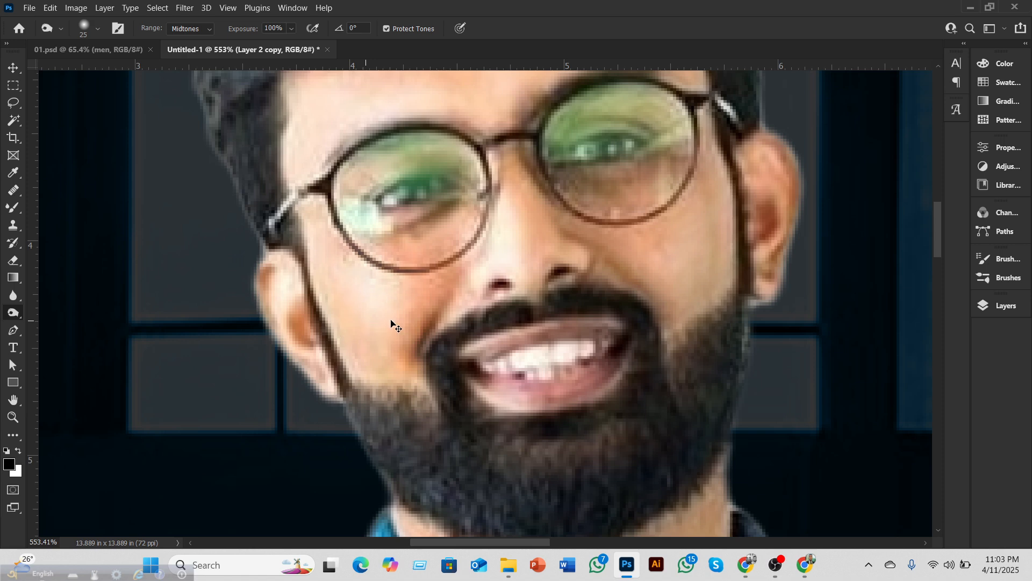
Step: Burn the forehead above the glasses and the cheek, and darken the ear beside it with a 10 px brush
scroll(335, 166, up, 3)
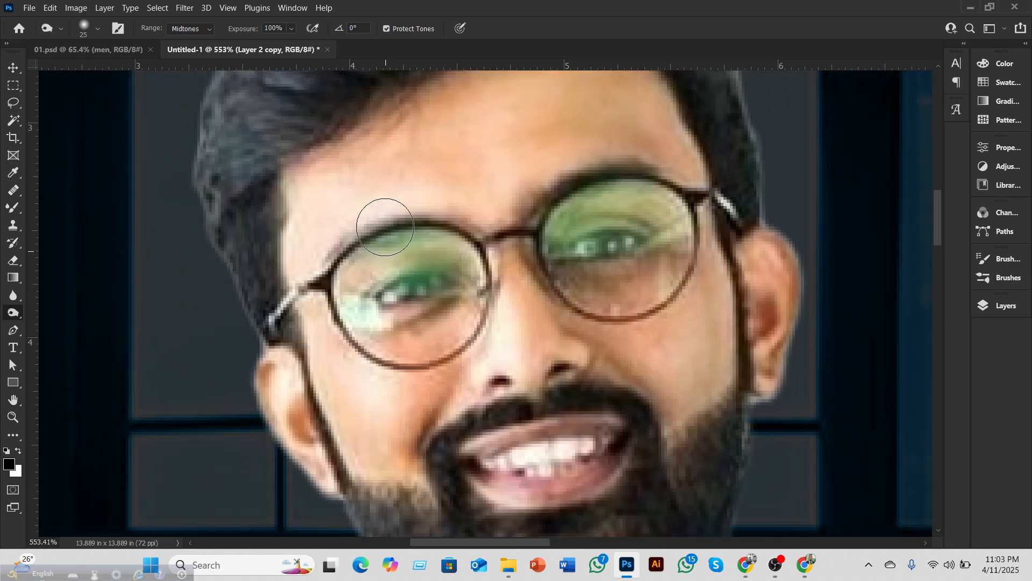
mouse_move(422, 187)
mouse_down()
mouse_move(302, 210)
mouse_move(403, 203)
mouse_move(313, 237)
mouse_move(298, 293)
mouse_move(296, 222)
mouse_move(302, 250)
mouse_move(314, 178)
mouse_move(311, 201)
mouse_move(390, 196)
mouse_move(411, 214)
mouse_up()
scroll(553, 295, down, 3)
mouse_move(377, 283)
mouse_down()
mouse_move(332, 226)
mouse_move(351, 220)
mouse_move(275, 291)
mouse_up()
key(bracketleft)
key(bracketleft)
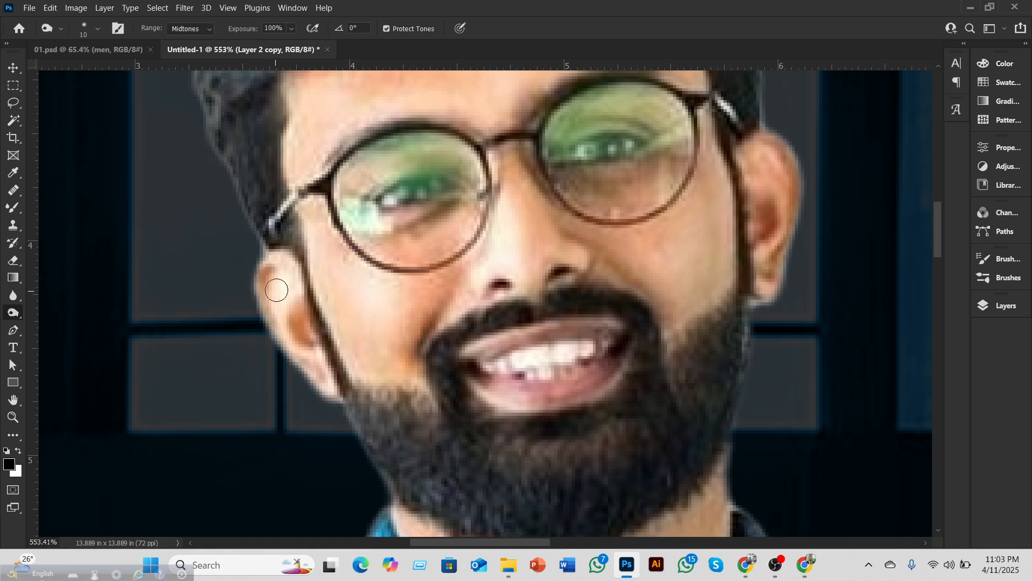
drag(283, 301, 289, 293)
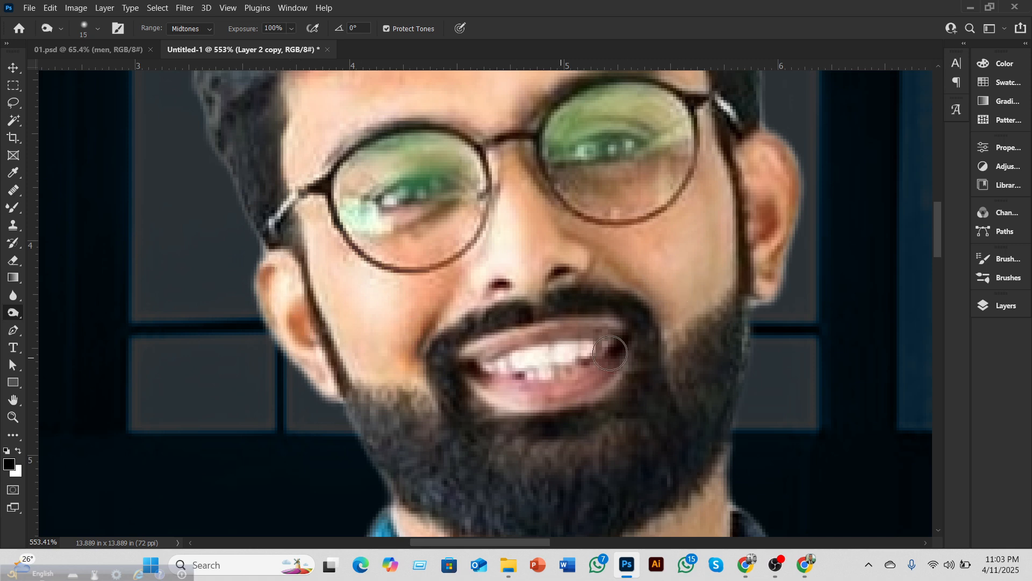
Step: Reduce the Burn Tool's brush to 9 px and darken the neck's edge below the beard along the shirt collar
scroll(606, 333, down, 5)
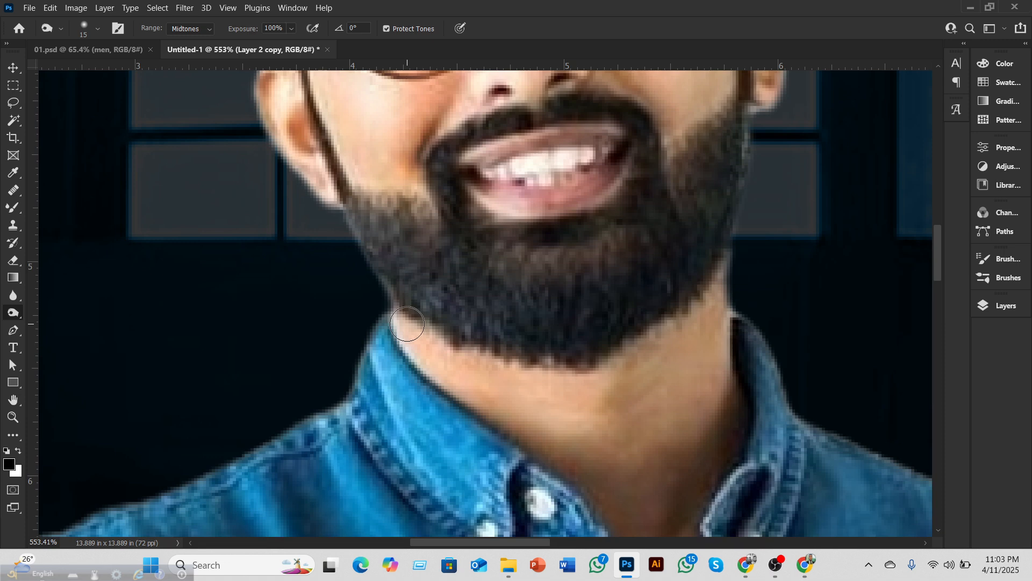
key(bracketleft)
key(bracketleft)
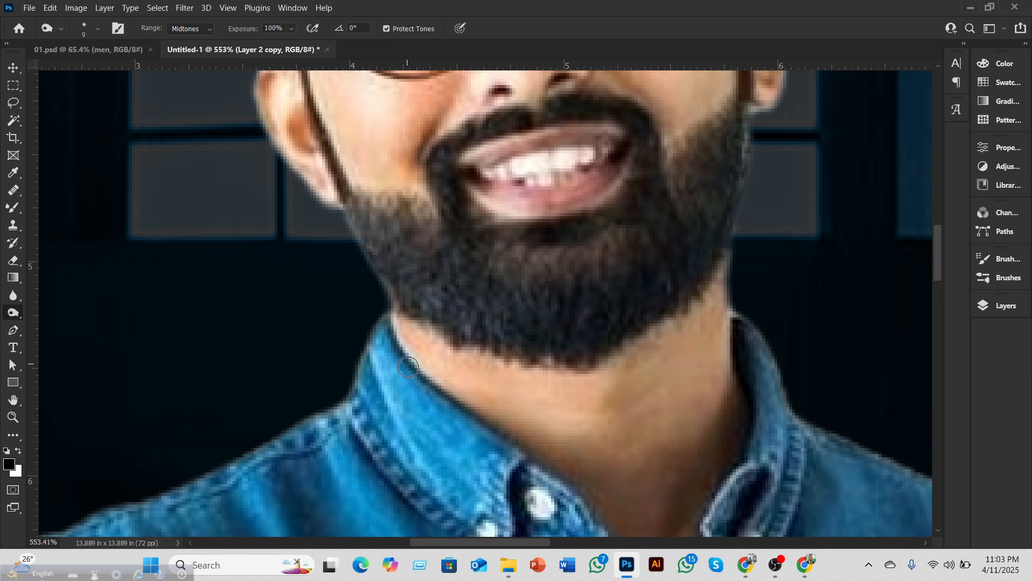
mouse_move(434, 334)
mouse_down()
mouse_move(484, 357)
mouse_move(458, 384)
mouse_up()
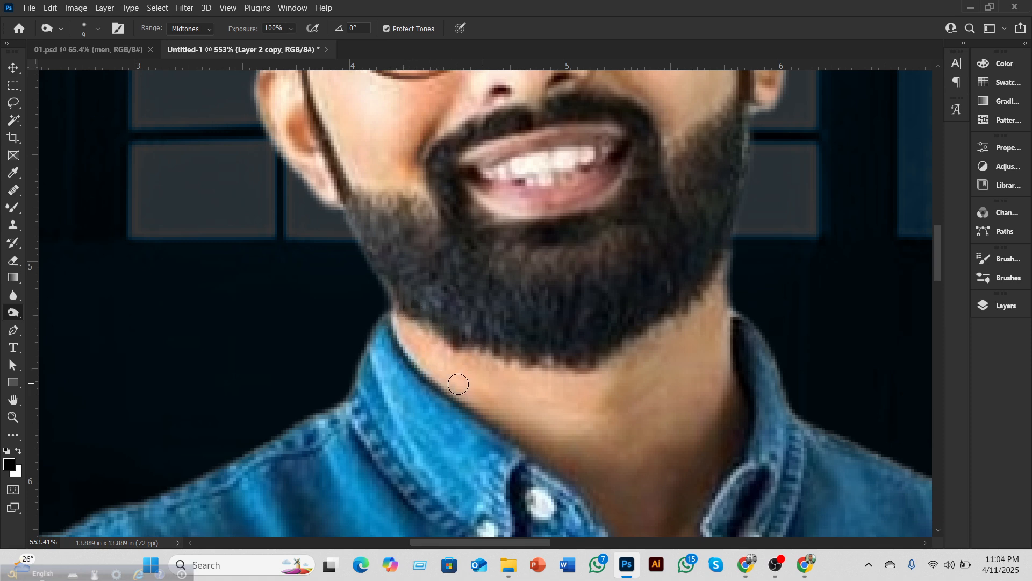
scroll(418, 382, down, 10)
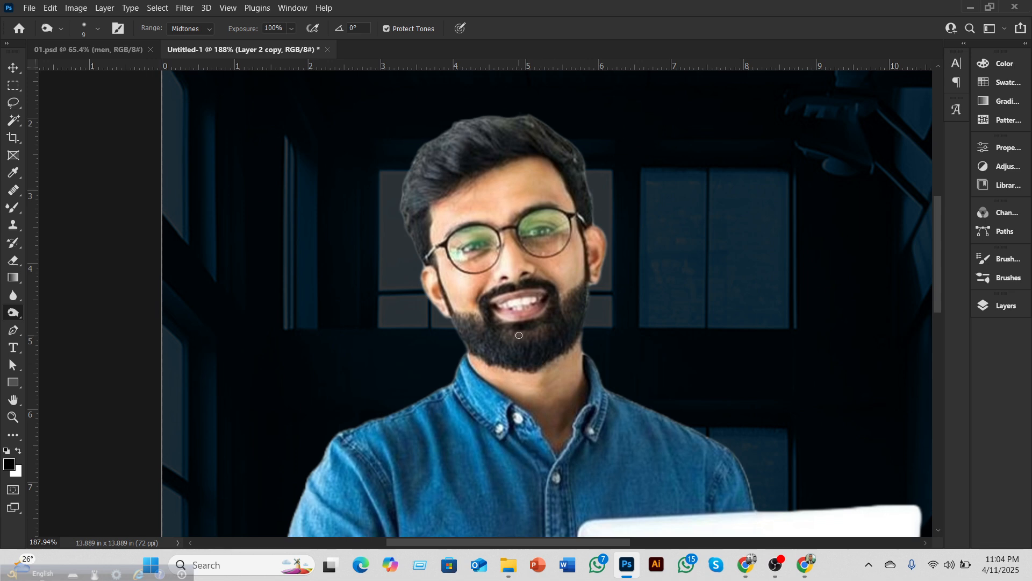
Step: Set the Burn Tool's exposure to 29% and enlarge its brush to 15 px
scroll(515, 297, up, 7)
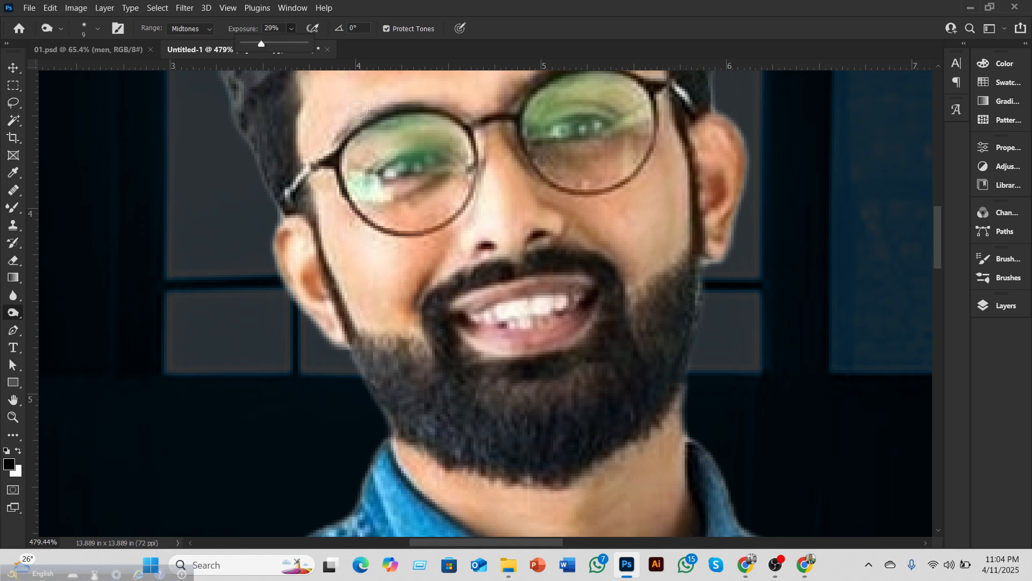
click(492, 194)
key(bracketright)
key(bracketright)
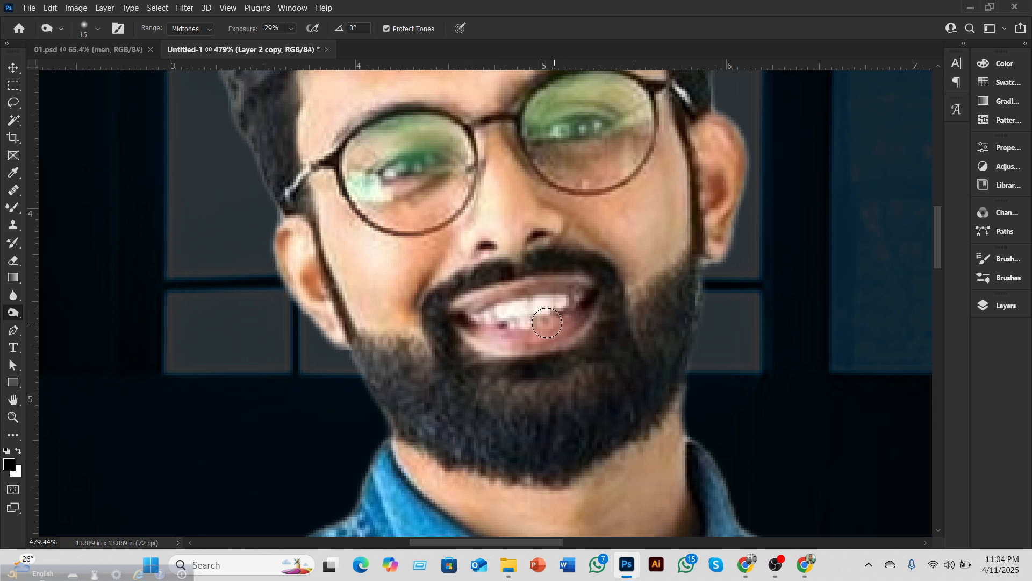
Step: Hide Layer 2 copy, Layer 2 and Layer 1 to compare the man's face without the retouching, and show all three again
scroll(554, 323, down, 6)
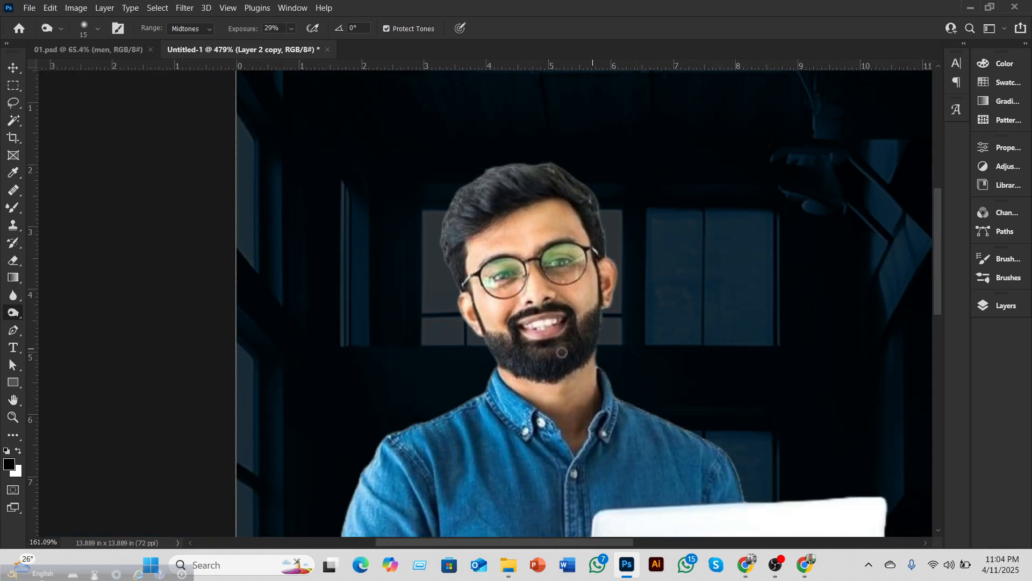
scroll(562, 353, down, 2)
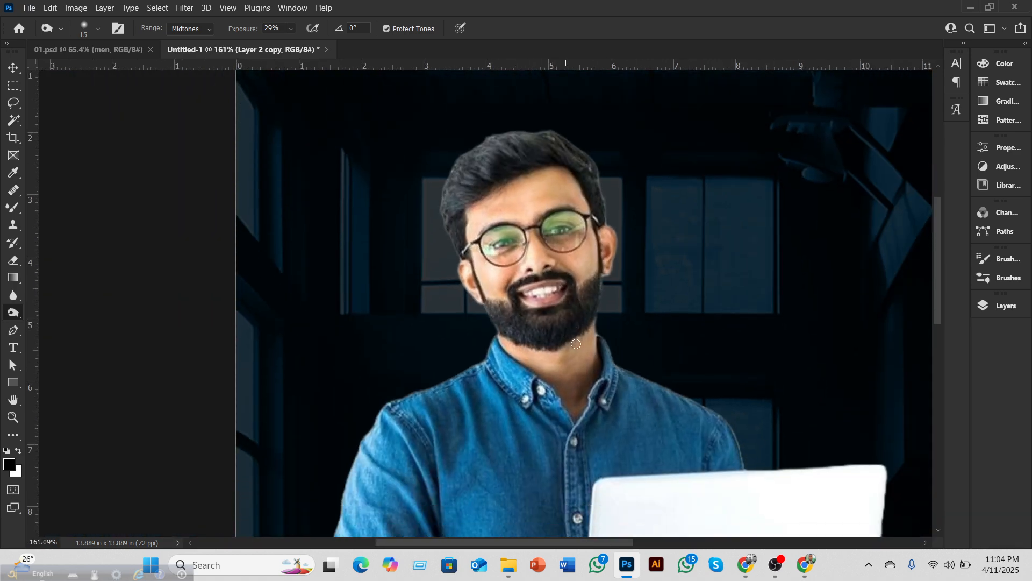
scroll(575, 343, down, 3)
scroll(560, 347, down, 2)
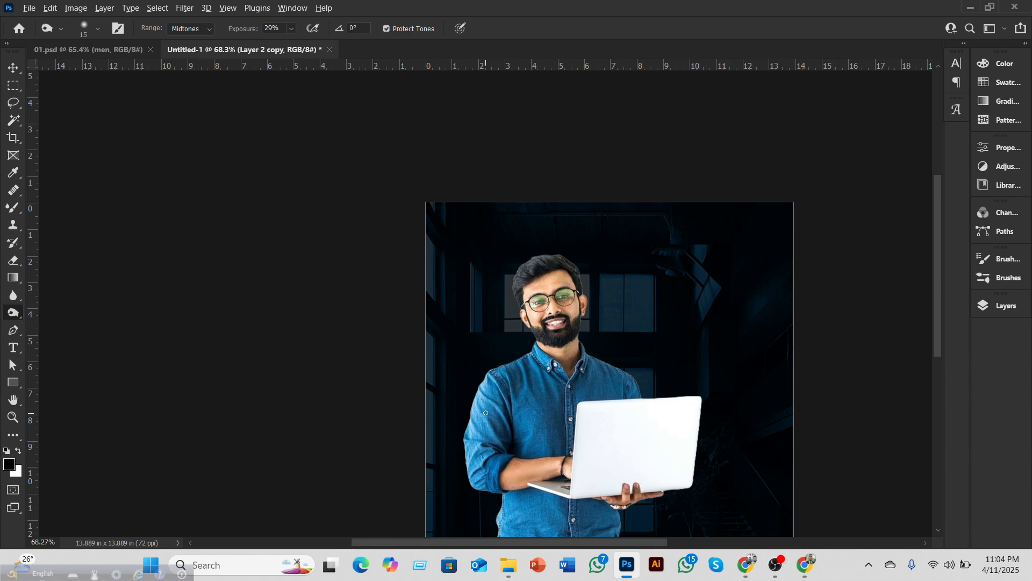
scroll(485, 413, down, 4)
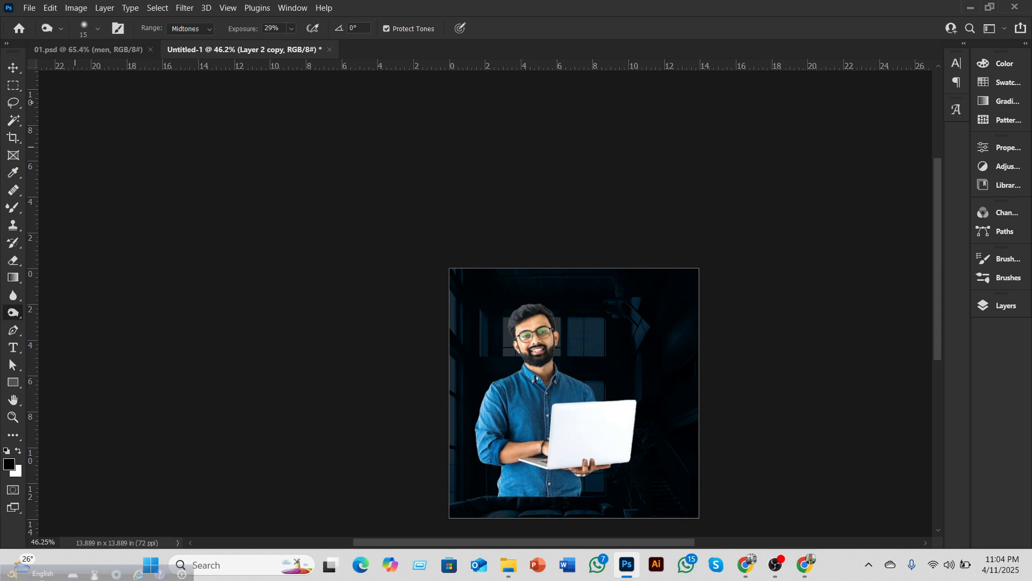
click(15, 69)
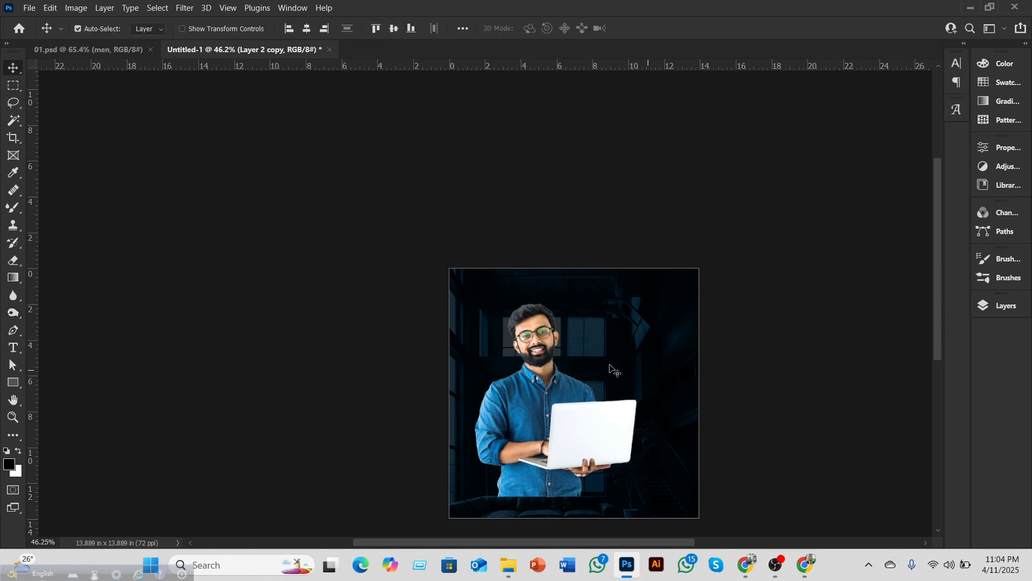
scroll(613, 369, down, 2)
click(992, 306)
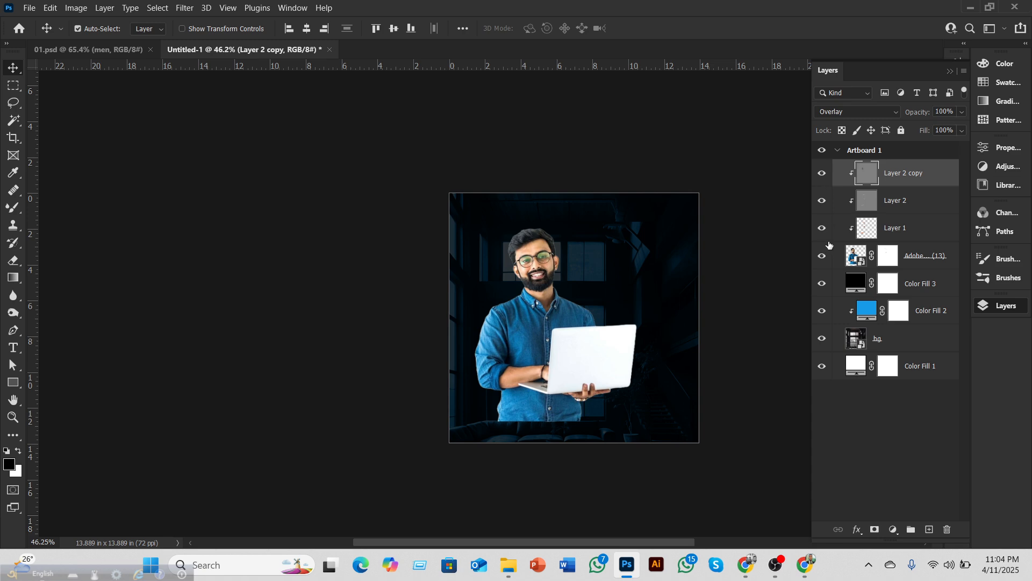
click(822, 173)
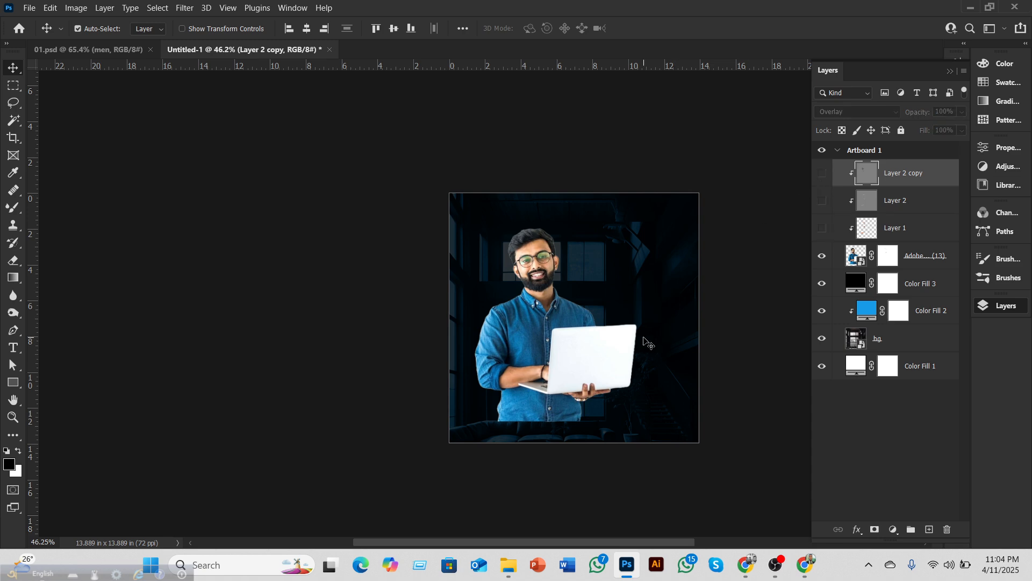
scroll(629, 339, up, 4)
scroll(495, 326, up, 5)
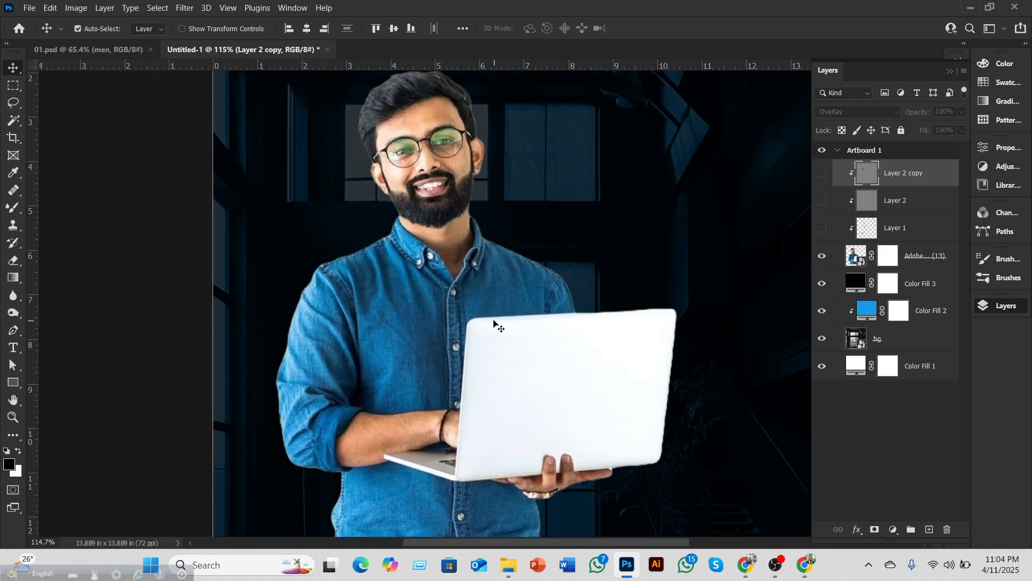
scroll(478, 336, up, 6)
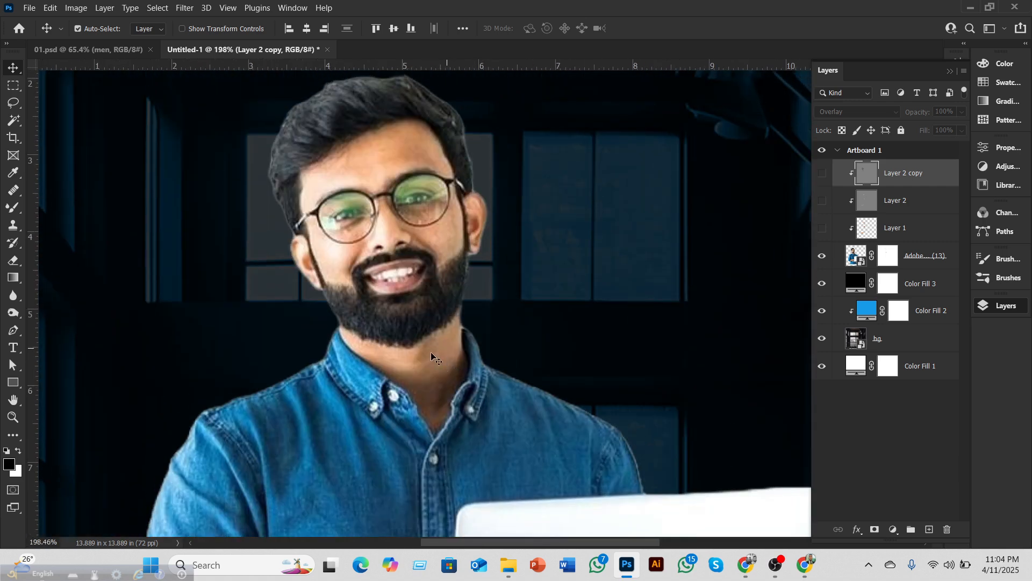
scroll(456, 378, up, 2)
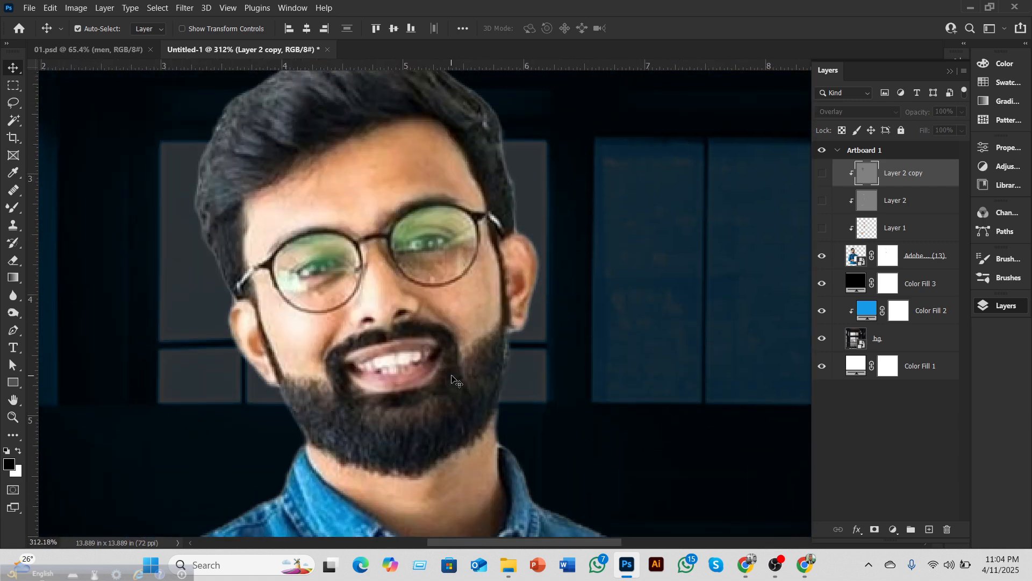
scroll(453, 379, up, 1)
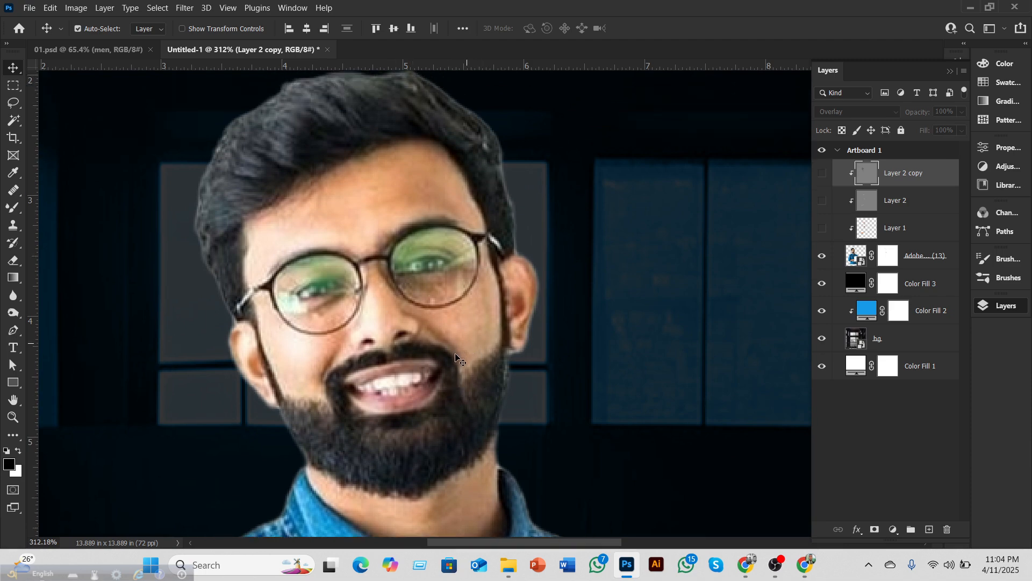
drag(825, 173, 823, 228)
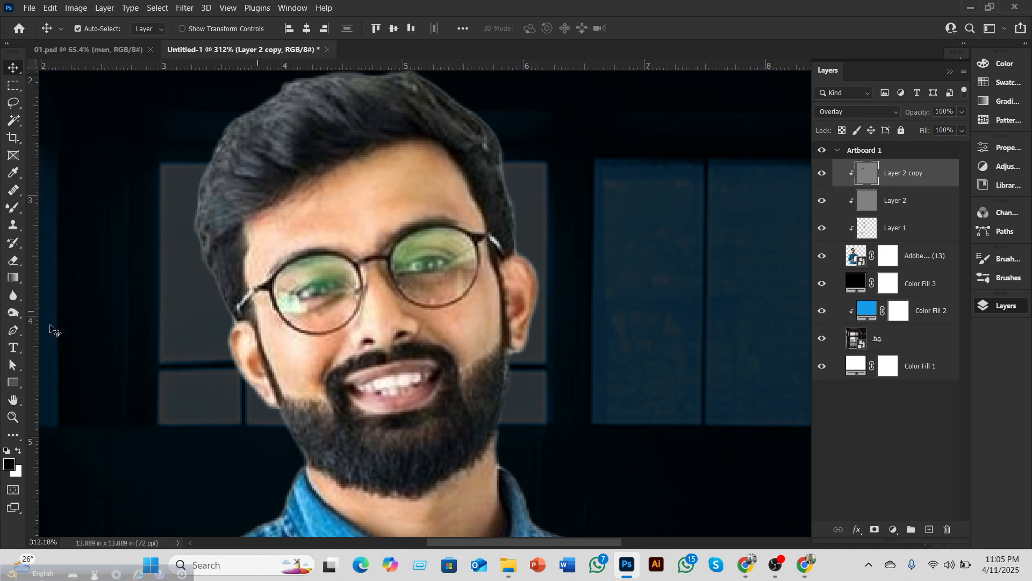
Step: Reactivate the Burn Tool at 29% exposure and darken the hair along the crown and both sides of the head
click(12, 313)
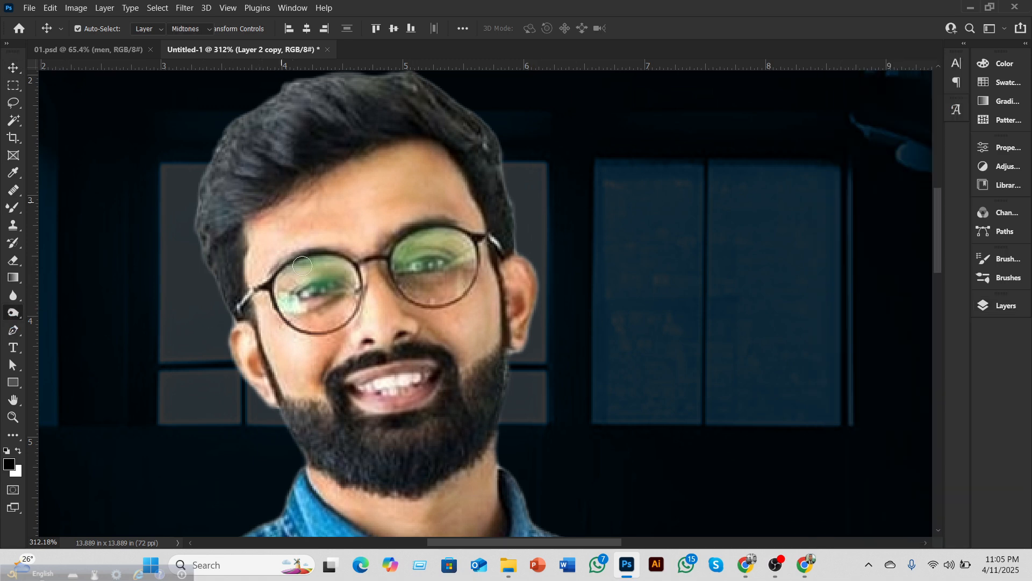
scroll(316, 278, up, 1)
mouse_move(306, 149)
mouse_down()
mouse_move(251, 191)
mouse_move(248, 175)
mouse_move(292, 140)
mouse_move(217, 207)
mouse_move(193, 279)
mouse_move(205, 254)
mouse_move(215, 267)
mouse_move(244, 268)
mouse_move(207, 263)
mouse_move(236, 279)
mouse_up()
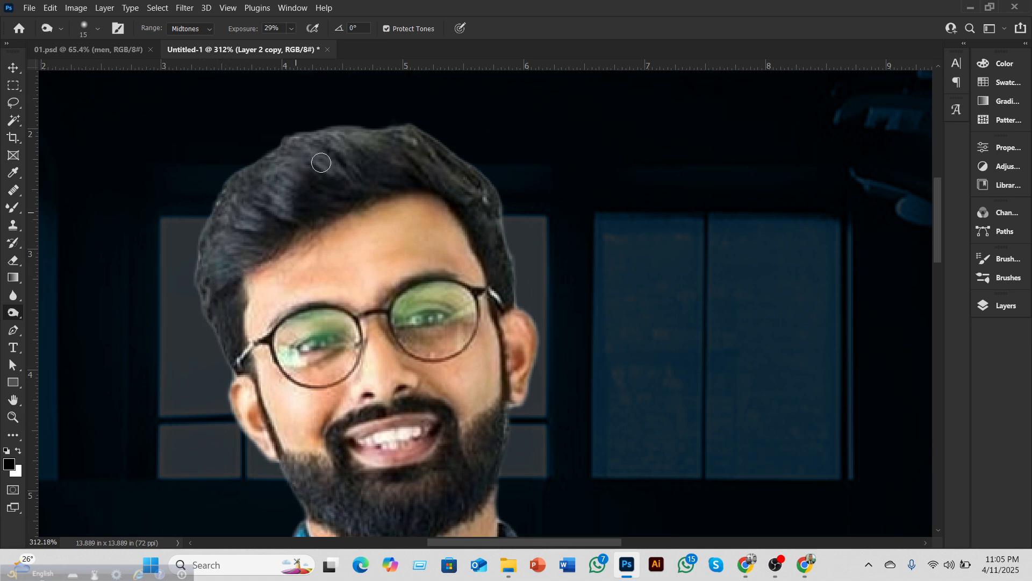
mouse_move(443, 149)
mouse_down()
mouse_move(504, 209)
mouse_move(475, 192)
mouse_move(506, 259)
mouse_move(485, 193)
mouse_up()
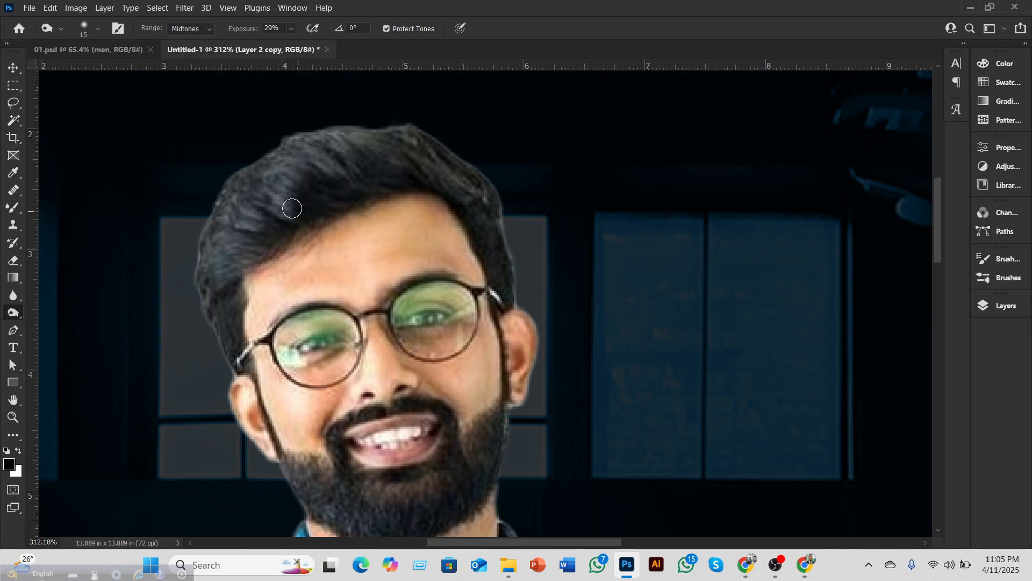
scroll(228, 279, down, 5)
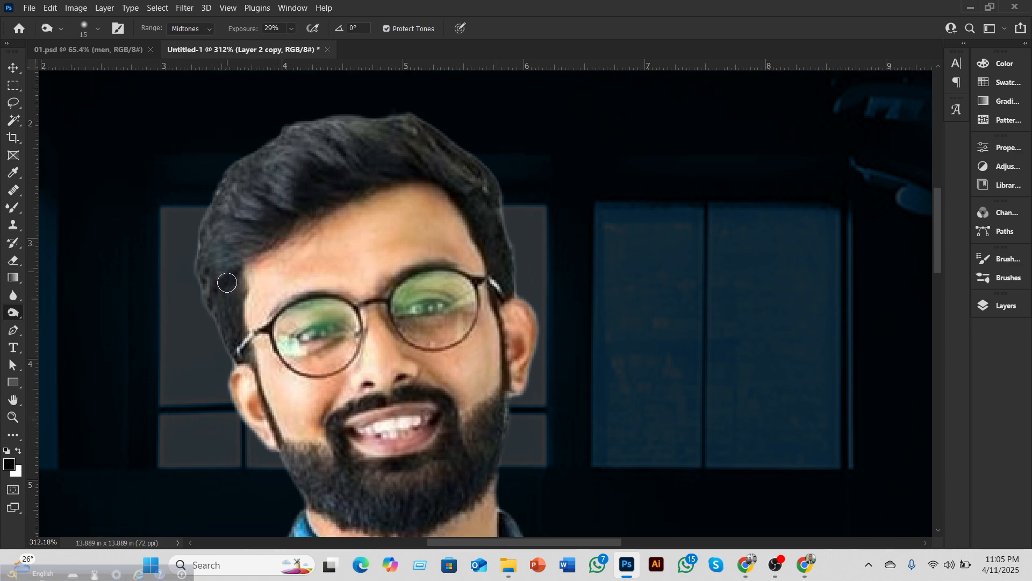
scroll(250, 359, down, 1)
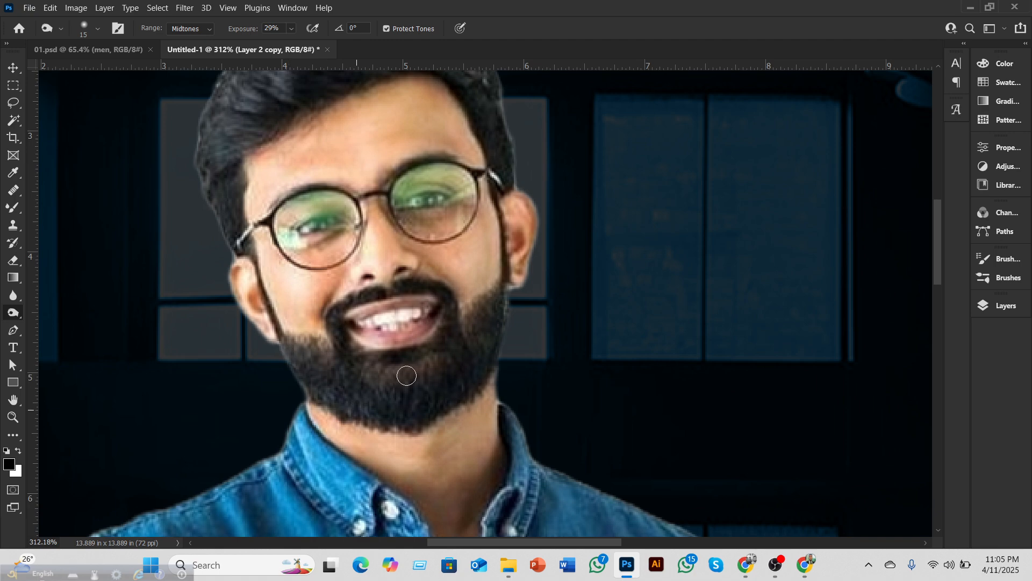
Step: Enlarge the Burn Tool's brush to 50 px and darken the denim shirt's shoulder, sleeve and chest folds
scroll(408, 364, down, 3)
scroll(408, 365, down, 3)
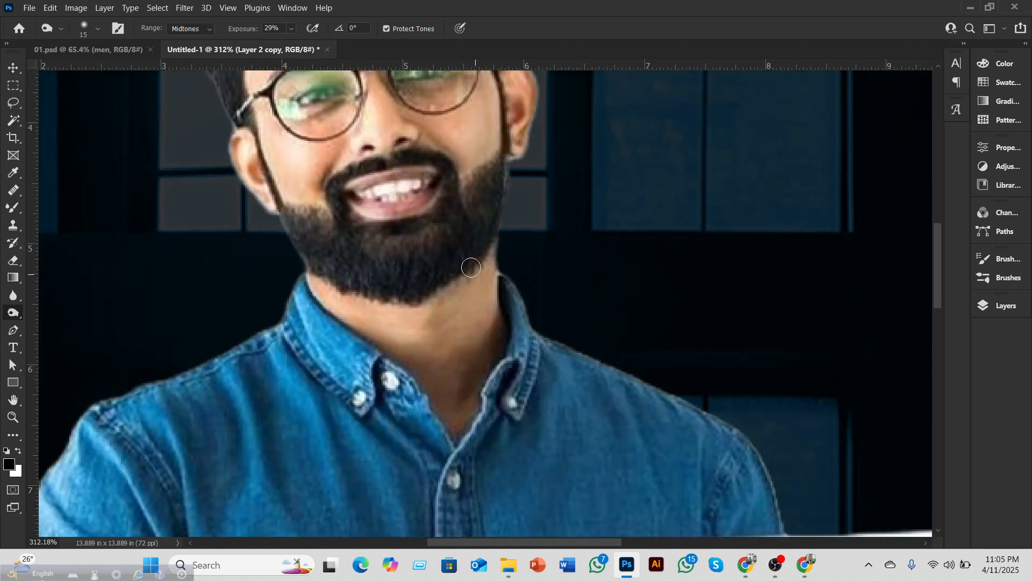
scroll(484, 247, down, 10)
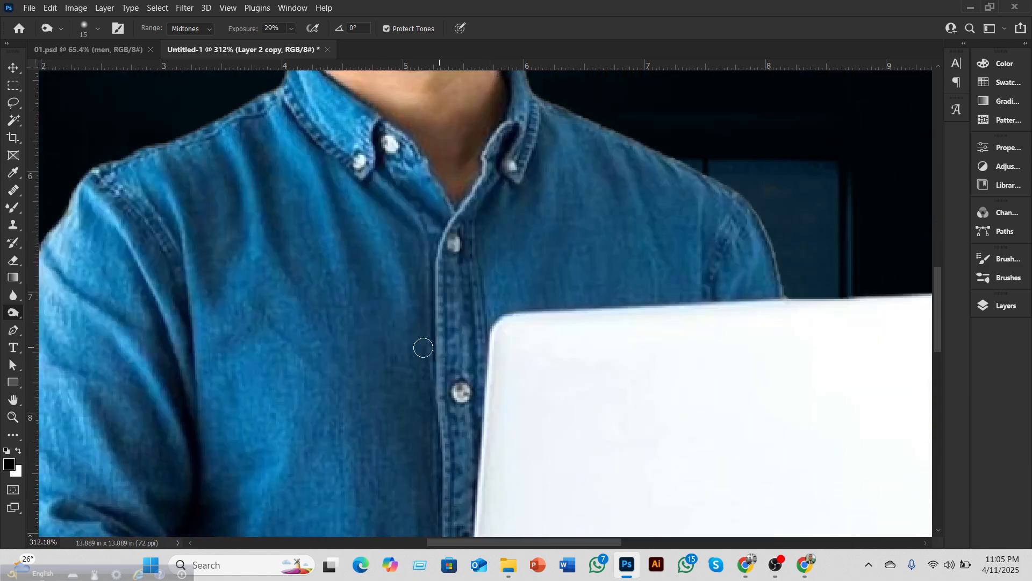
scroll(230, 306, down, 1)
drag(499, 545, 445, 544)
key(bracketright)
key(bracketright)
key(bracketright)
key(bracketright)
key(bracketright)
key(bracketright)
key(bracketright)
drag(343, 198, 345, 187)
drag(263, 418, 321, 215)
drag(341, 312, 342, 473)
drag(478, 507, 469, 376)
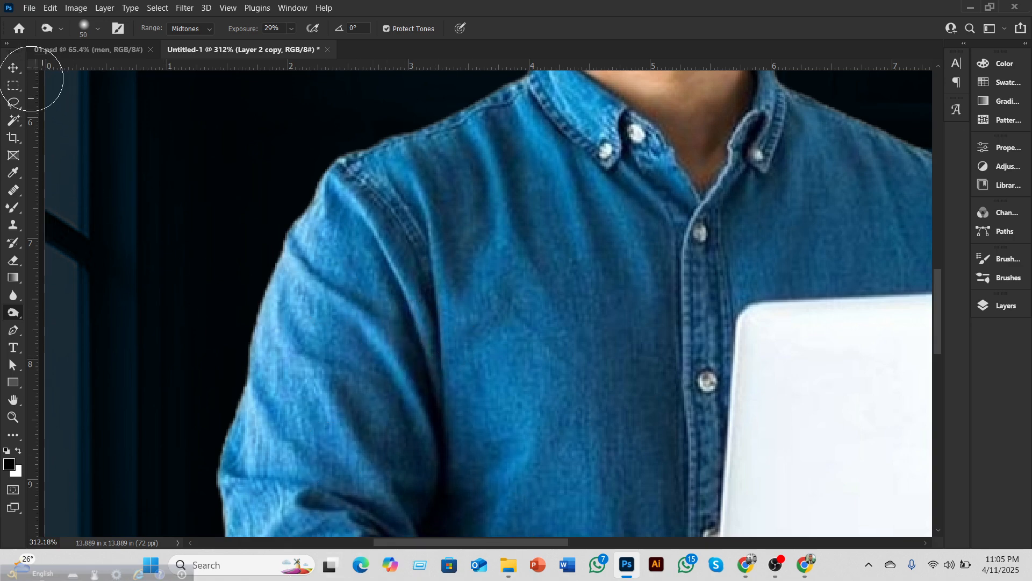
Step: Examine the whole retouched man against the background, and check the transform bounds of Layer 2 copy
click(13, 68)
scroll(483, 244, down, 5)
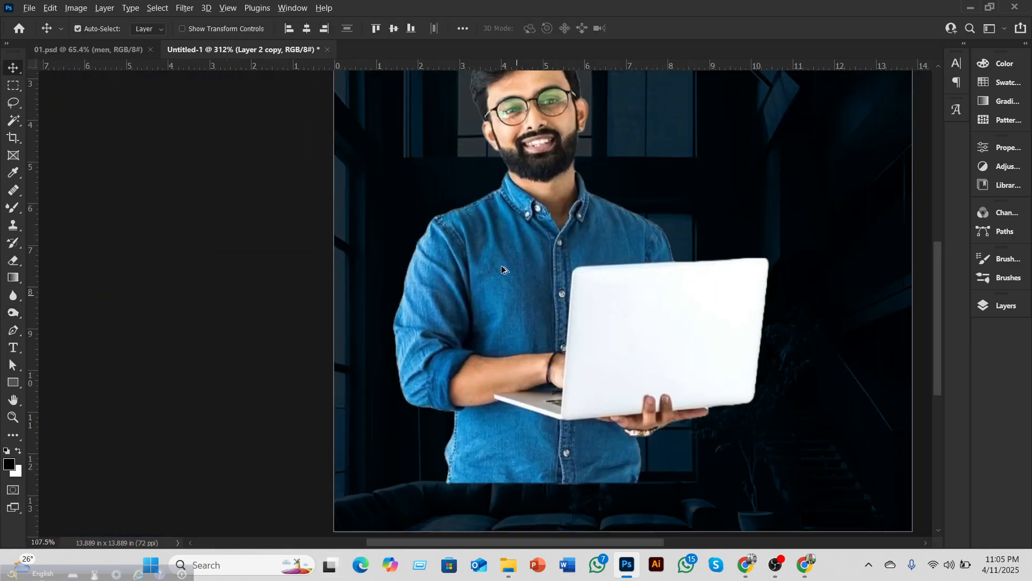
scroll(500, 262, down, 1)
scroll(583, 350, down, 1)
scroll(583, 350, up, 3)
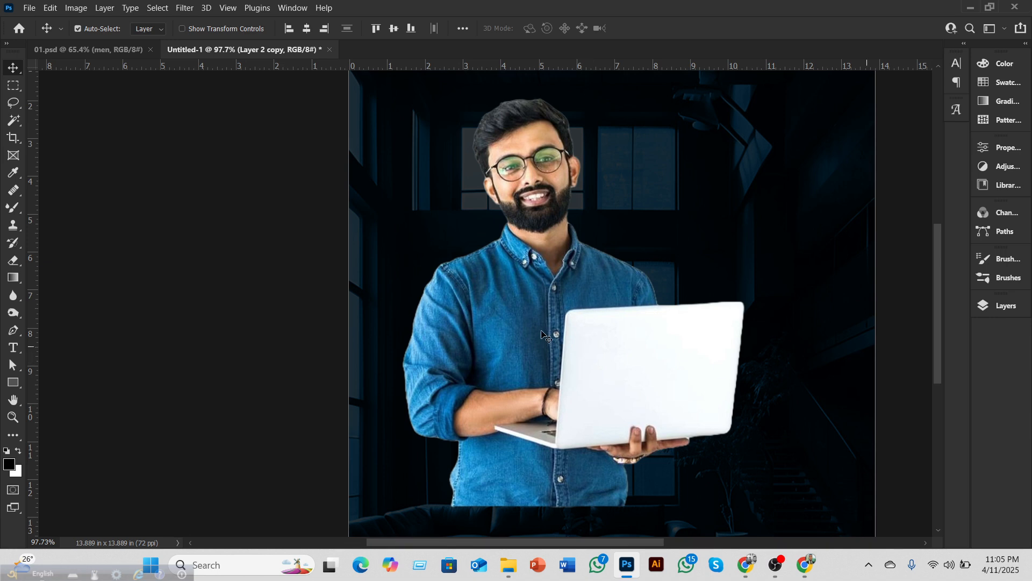
scroll(522, 328, down, 5)
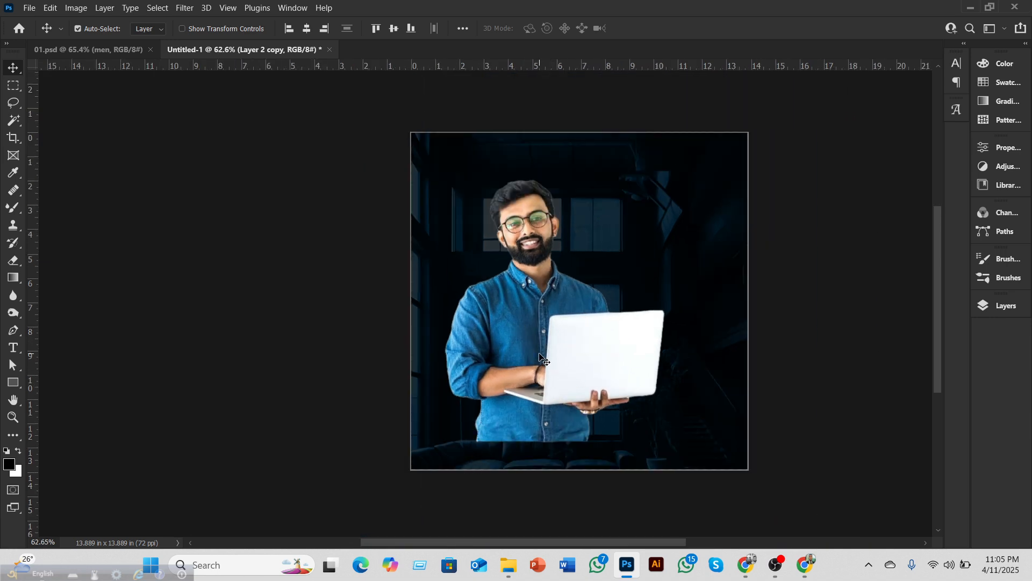
key(ctrl+t)
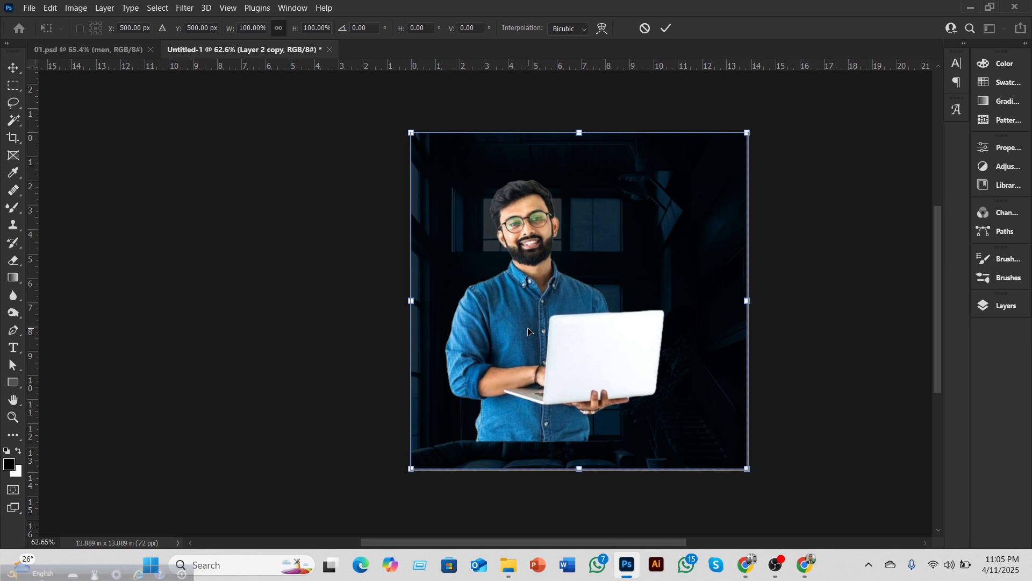
click(666, 29)
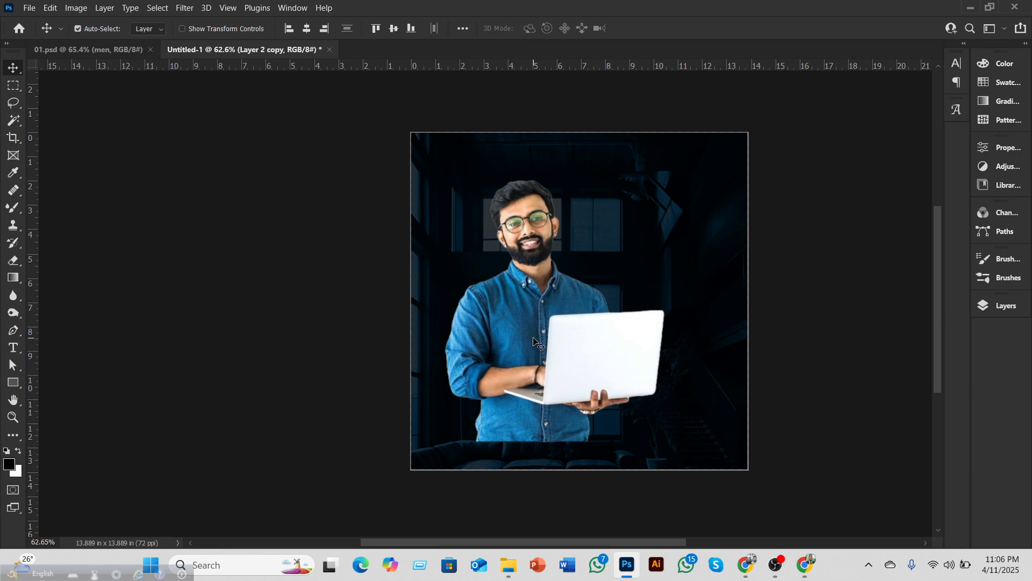
Step: Select the man's layer together with its clipped retouching layers and move them lower on the artboard, slightly toward its left edge
click(985, 310)
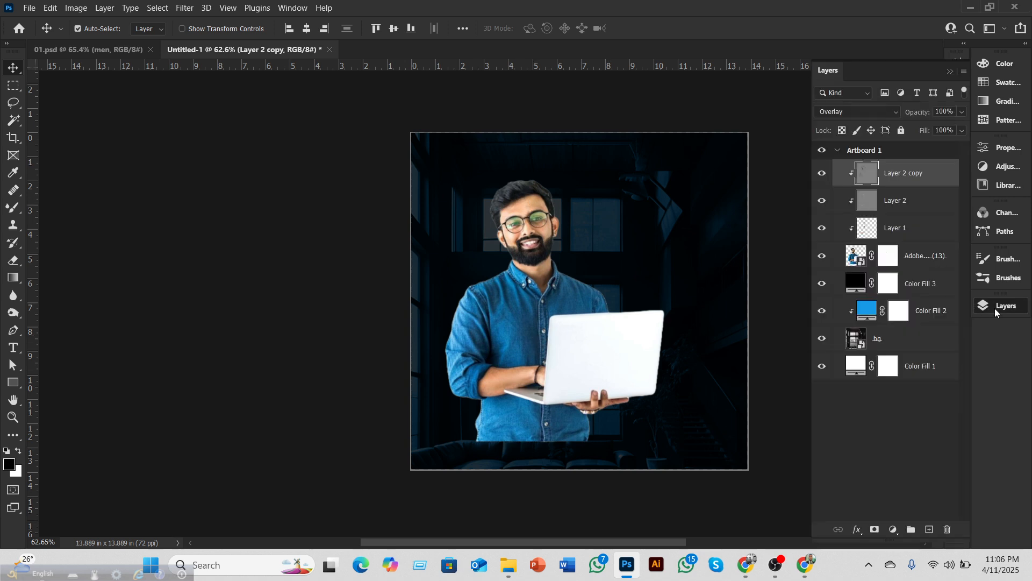
shift+click(918, 259)
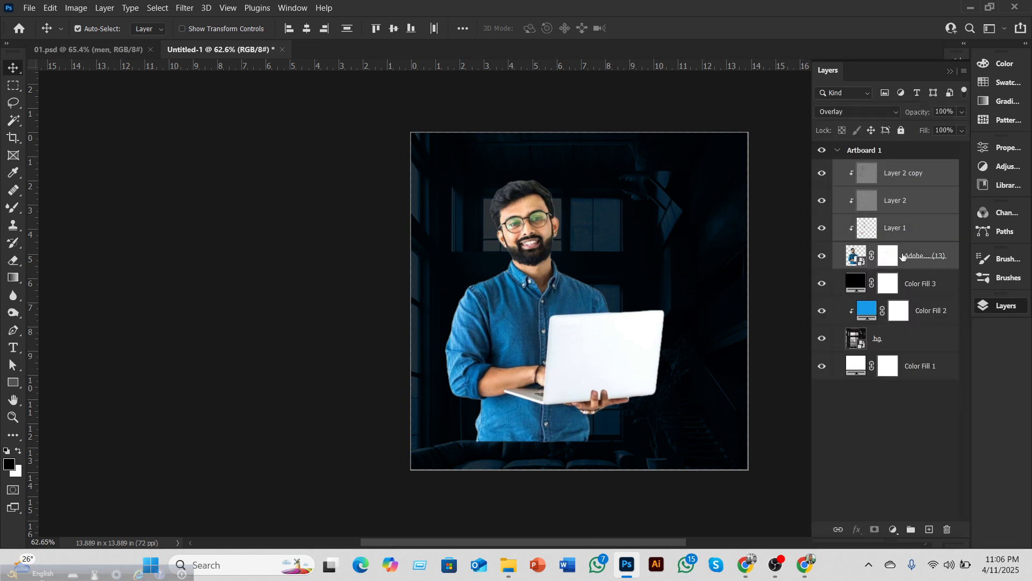
drag(533, 299, 516, 358)
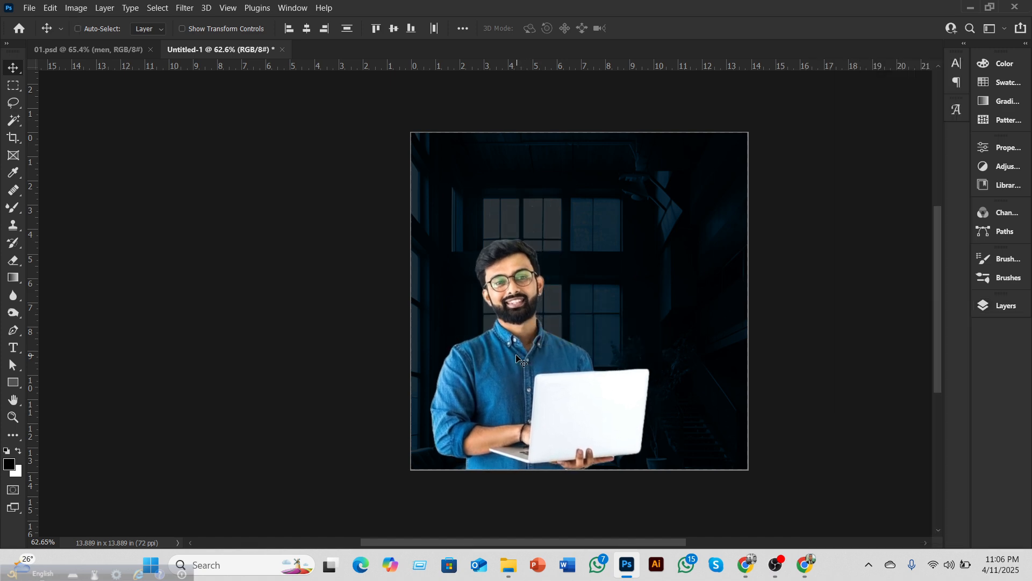
Step: Scale the man and his retouching layers up to about 120.43% and reposition him so his cropped waist extends past the artboard's lower edge
key(ctrl+t)
drag(565, 192, 564, 132)
drag(506, 314, 528, 270)
drag(581, 127, 581, 118)
drag(526, 270, 523, 280)
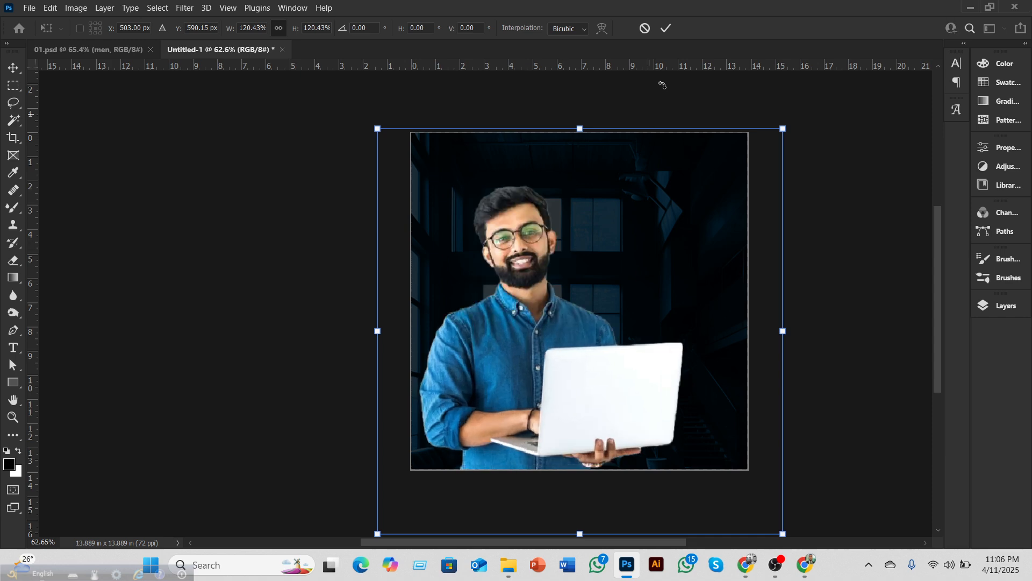
click(666, 28)
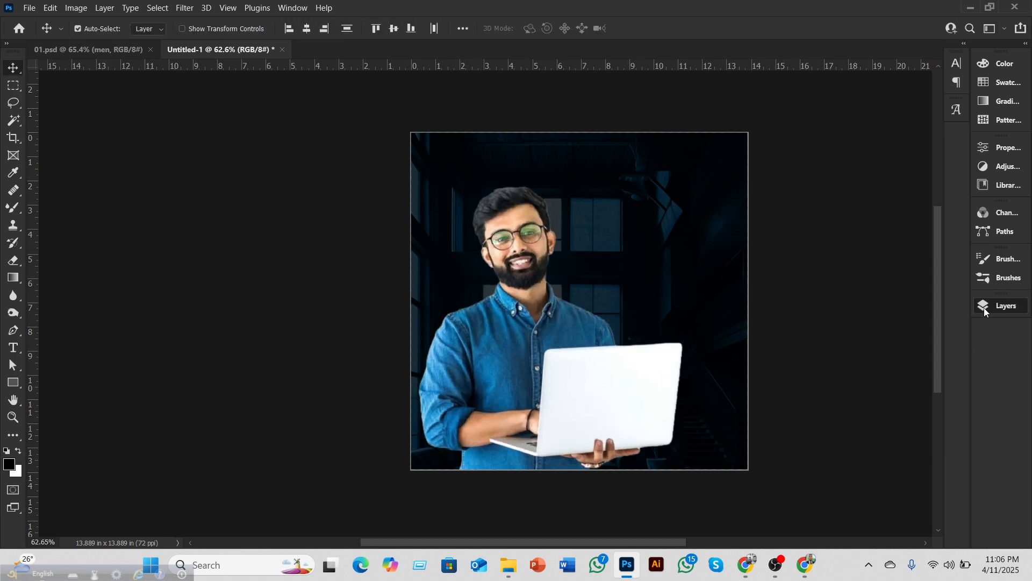
Step: Group the man's layer with its three clipped retouching layers and name the group "men"
click(1001, 306)
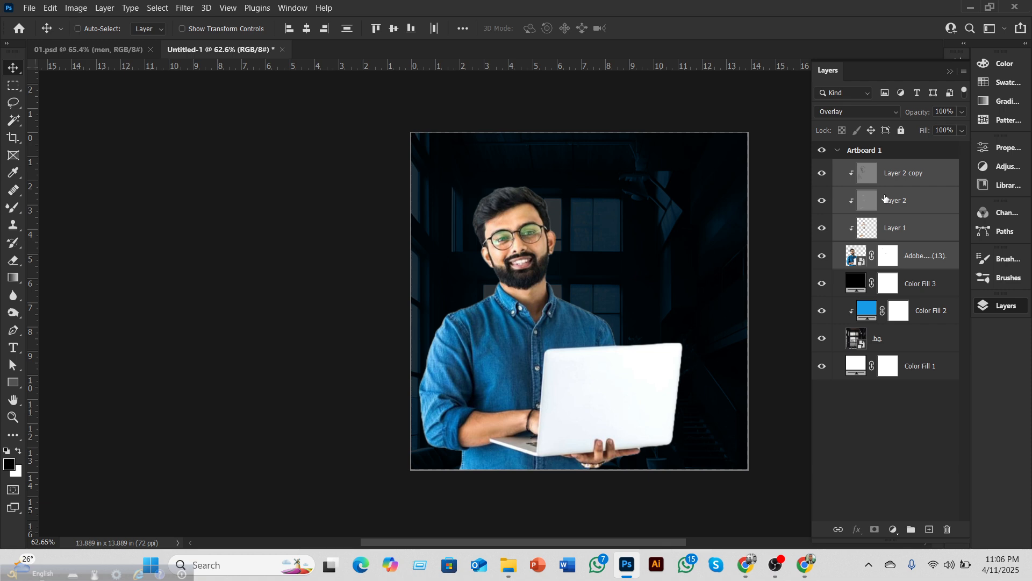
key(ctrl+g)
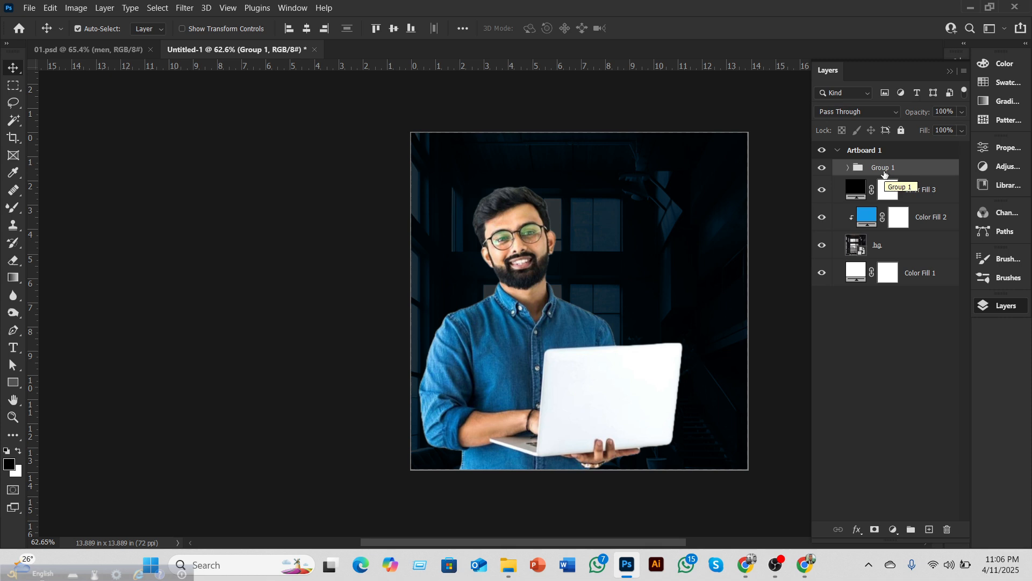
double_click(885, 170)
text(men)
key(Return)
Step: Hide and reshow the men group to check its contents, and bring up the finished 01.psd poster for comparison
click(824, 168)
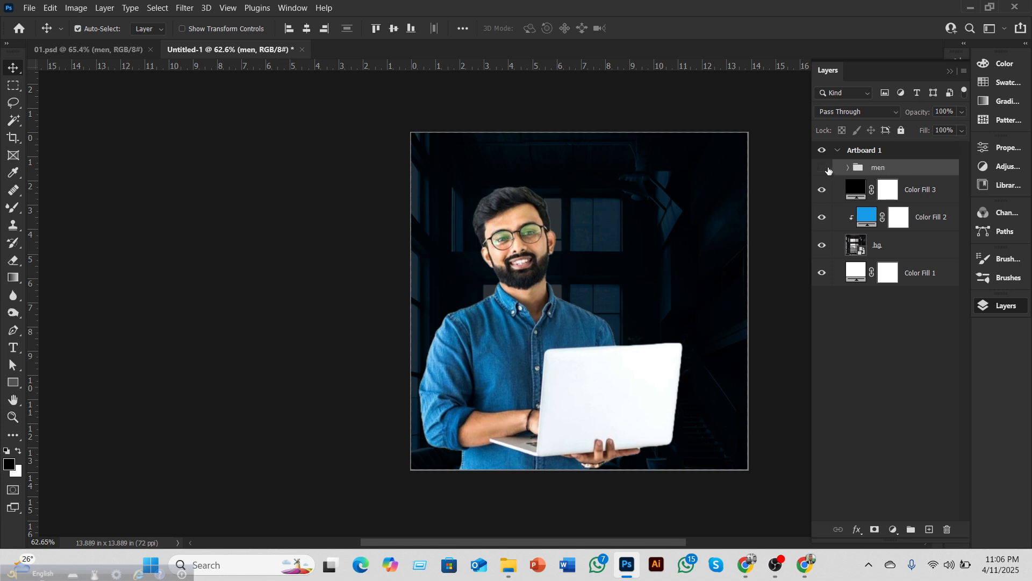
click(827, 170)
click(111, 49)
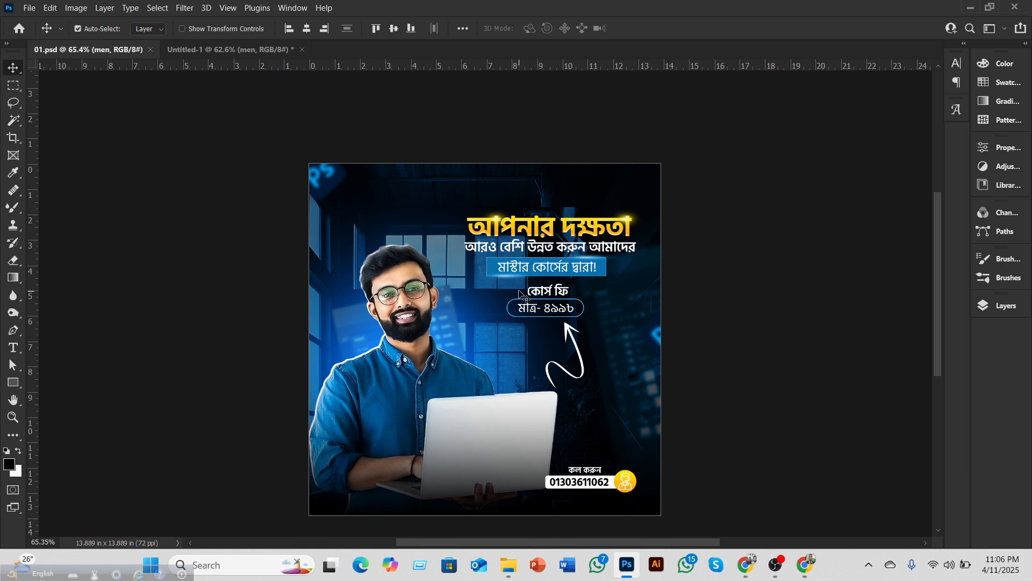
Step: Examine the yellow headline and the text lines below it in the finished 01.psd poster
scroll(532, 290, up, 6)
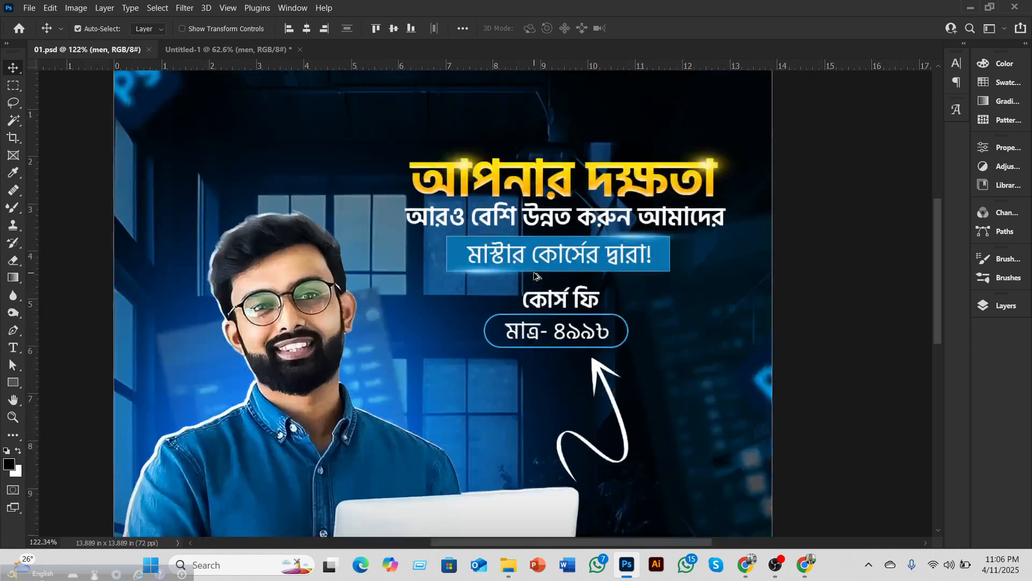
scroll(542, 270, up, 3)
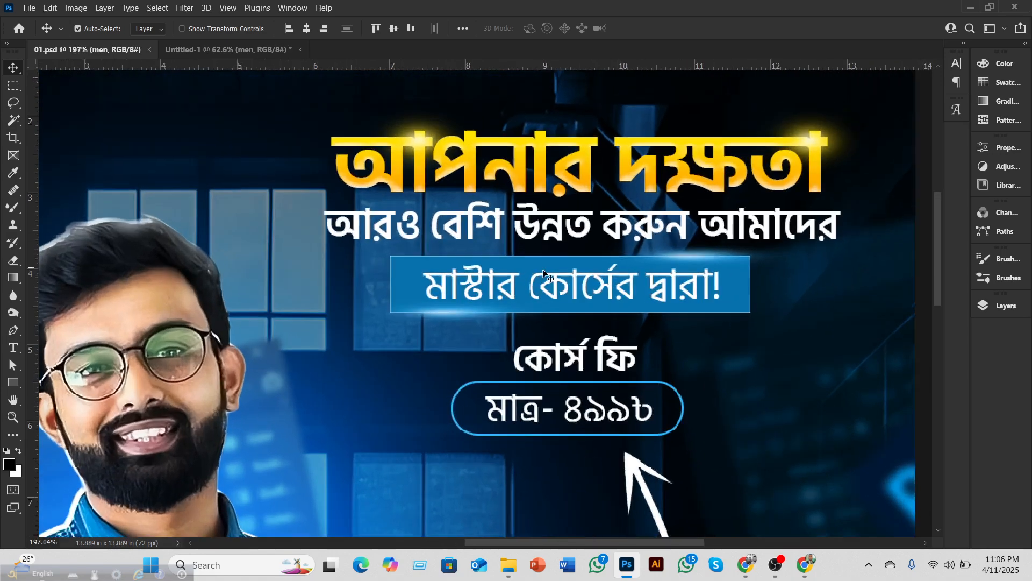
scroll(537, 270, up, 2)
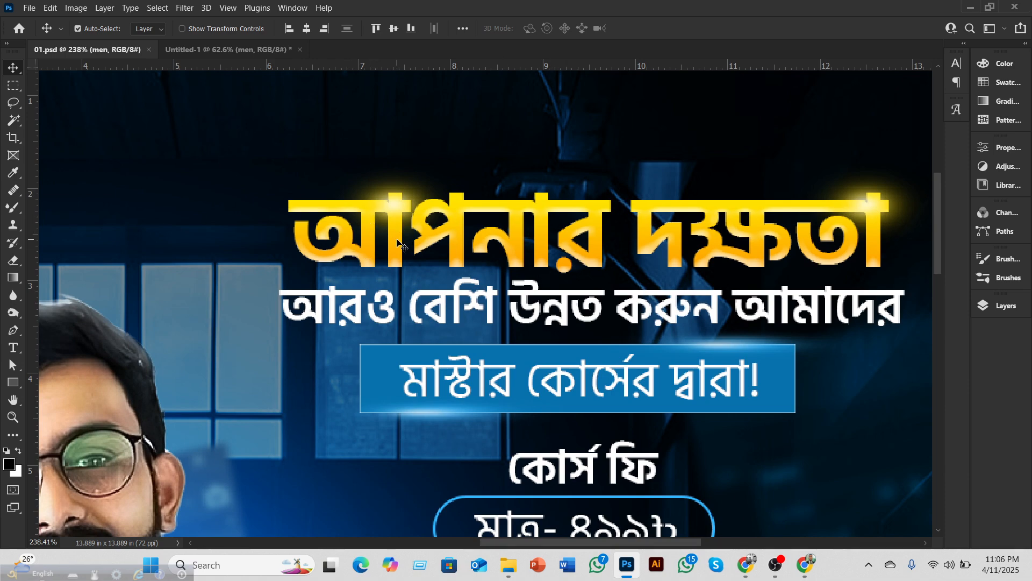
scroll(399, 243, down, 5)
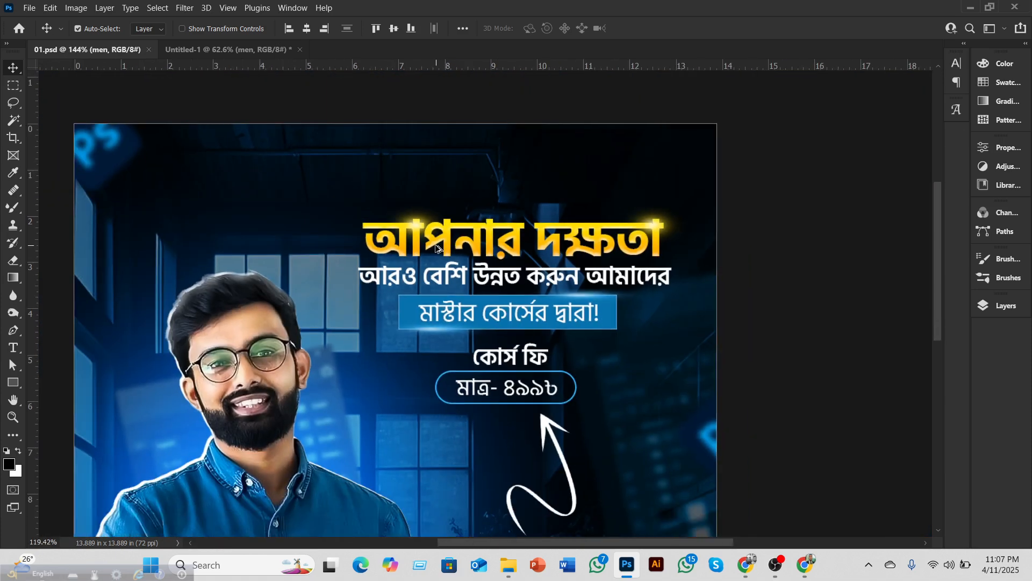
scroll(437, 250, down, 1)
scroll(350, 203, down, 1)
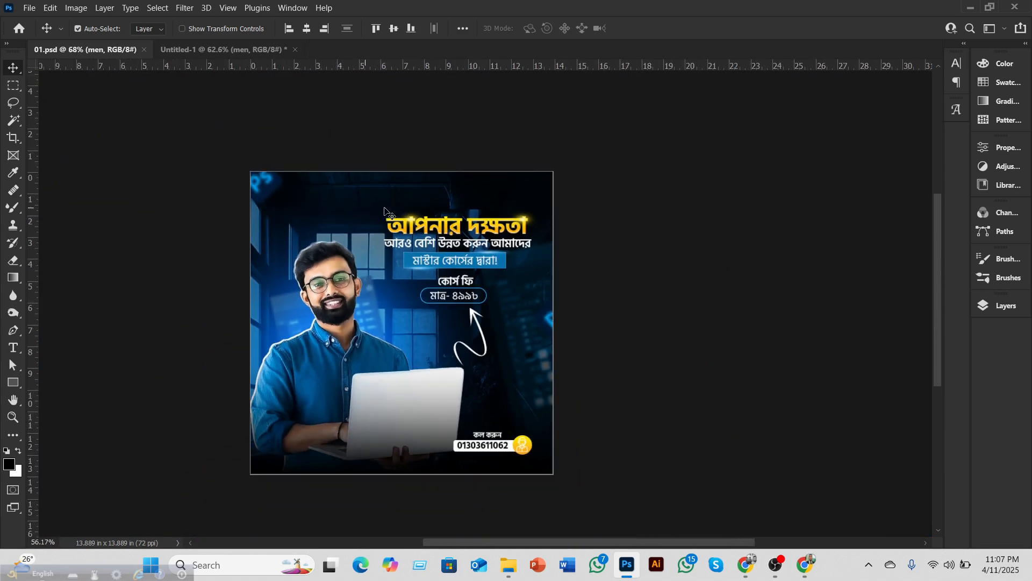
Step: Add a horizontal text line beside the man's head in Untitled-1 and set its font to Hind Siliguri SemiBold
click(211, 50)
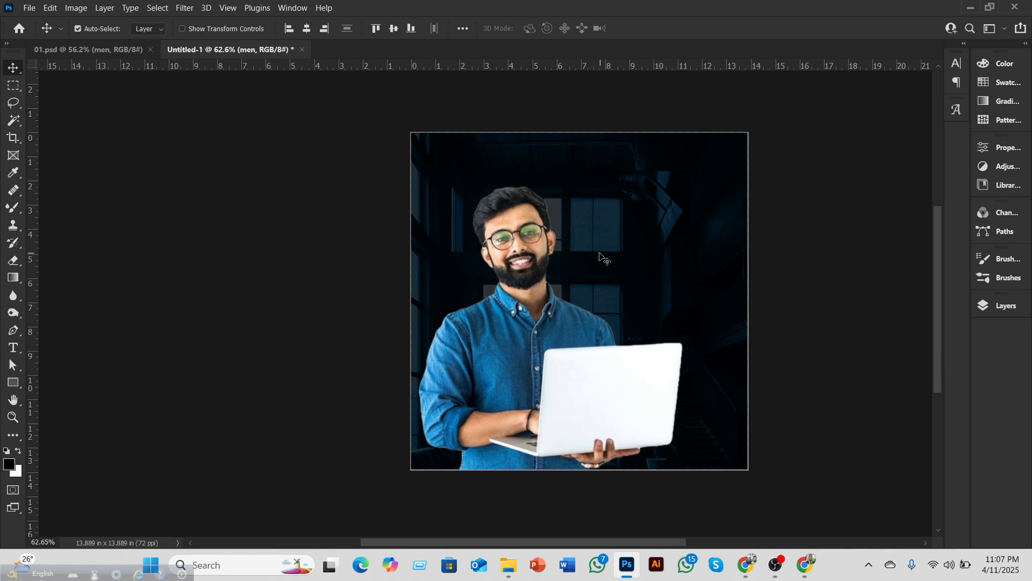
drag(577, 542, 618, 542)
scroll(651, 404, down, 1)
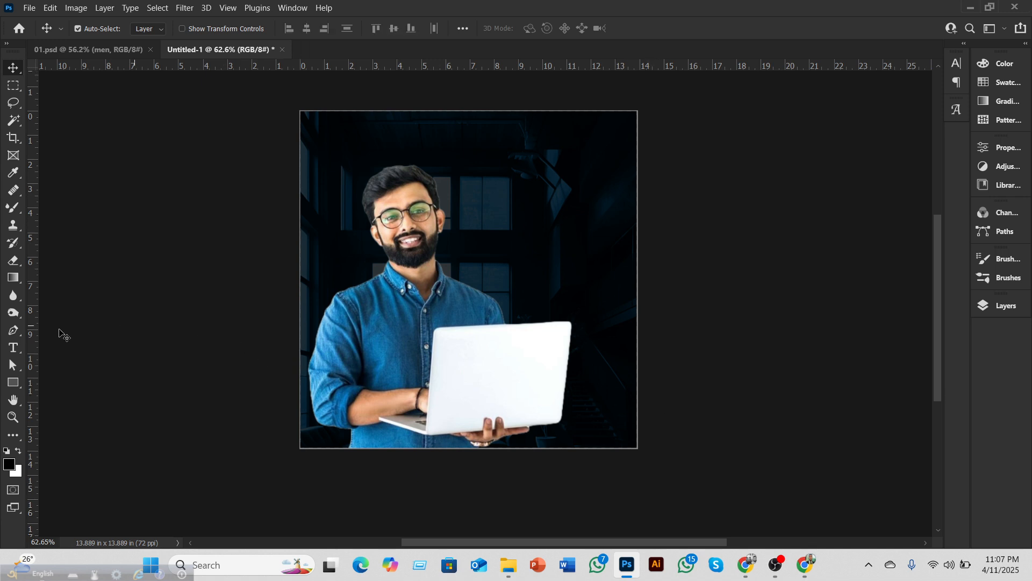
click(13, 347)
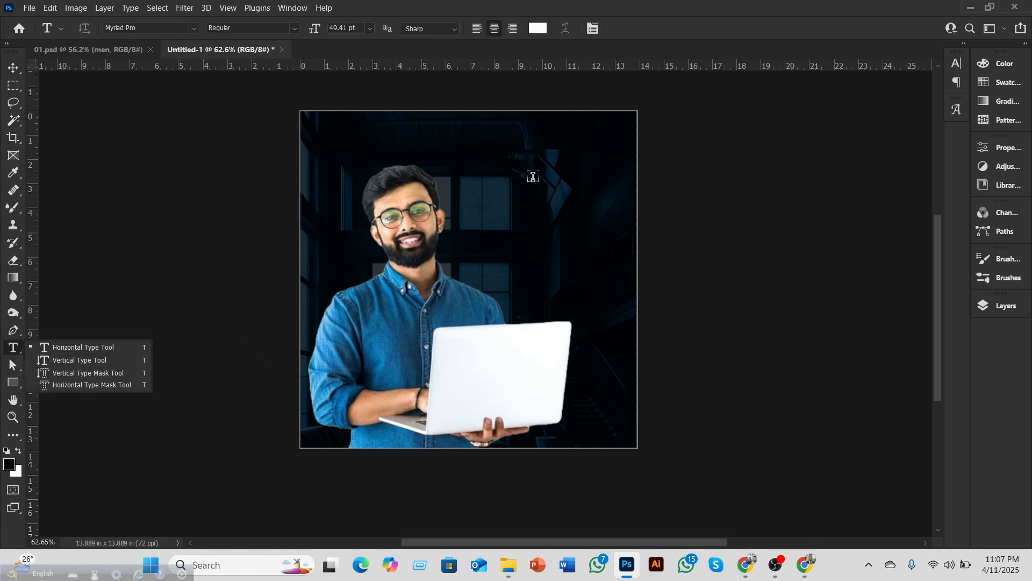
click(494, 175)
click(492, 176)
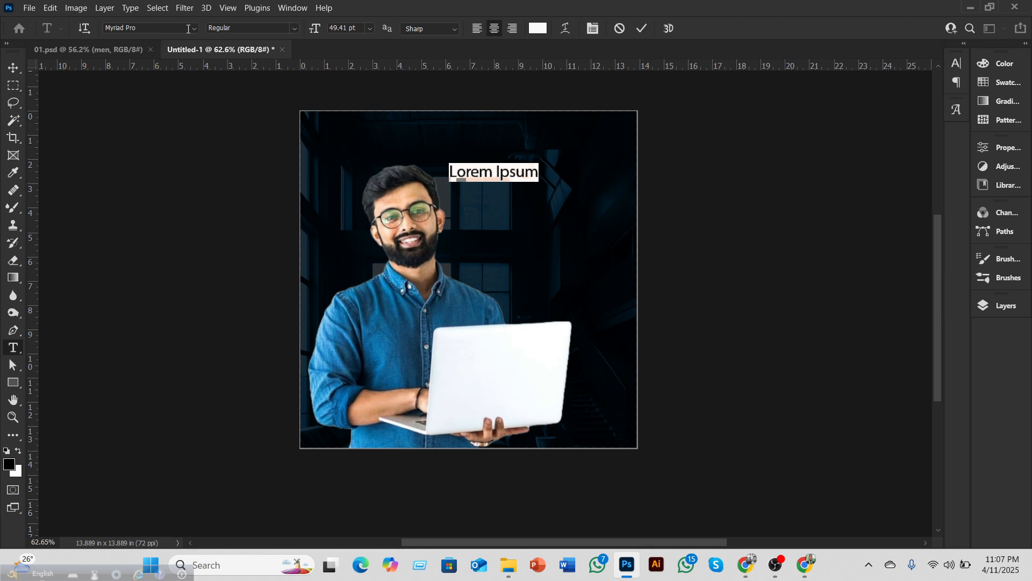
click(168, 31)
text(hind Siliguri)
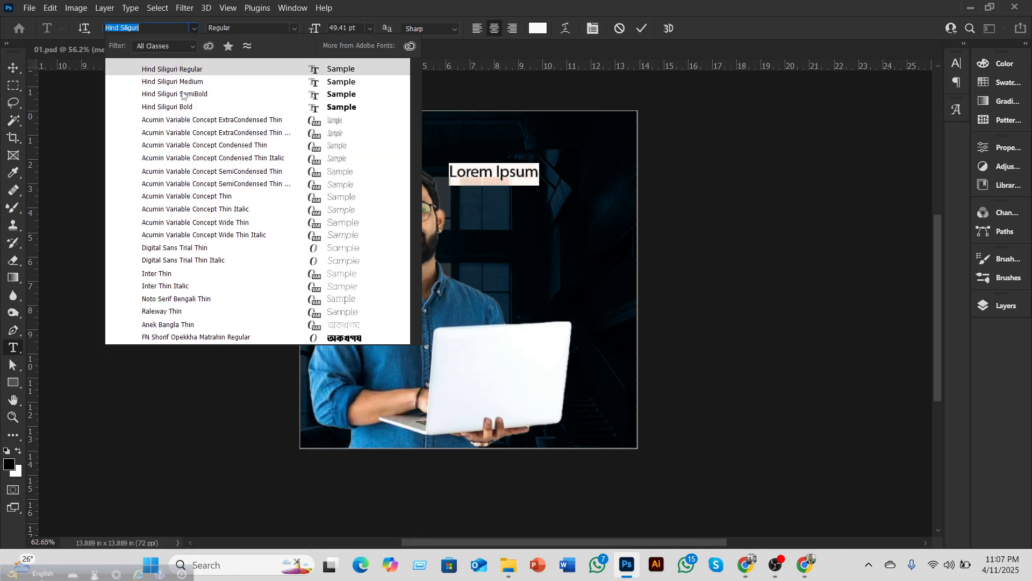
click(182, 94)
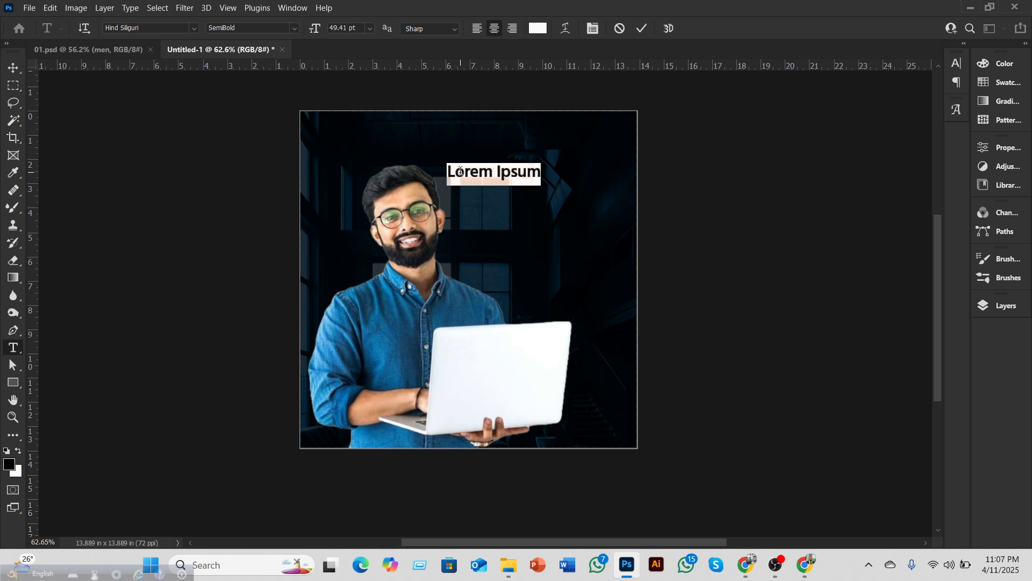
Step: Switch the typing language to Bangla and check the headline wording in 01.psd
key(F12)
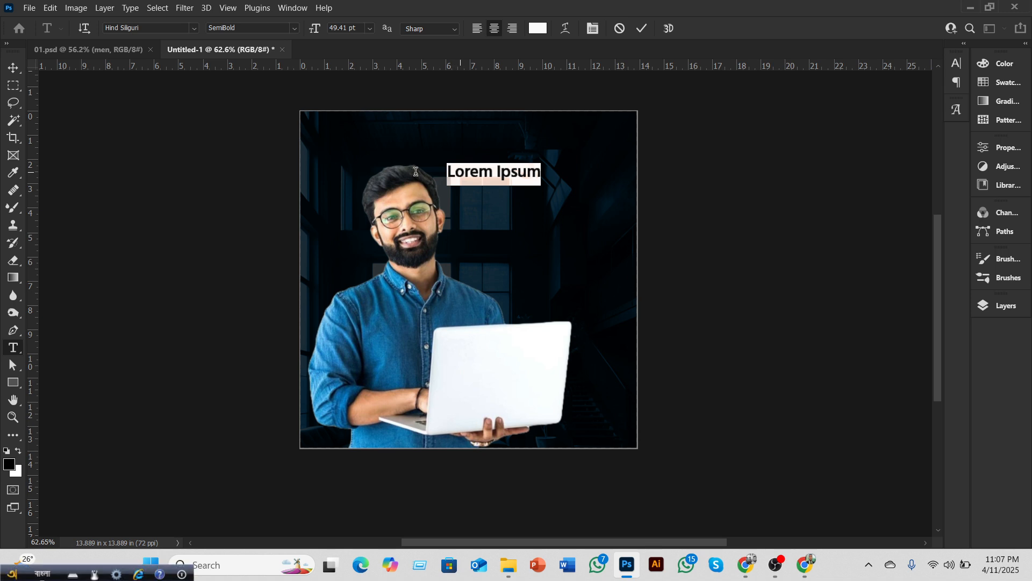
click(118, 53)
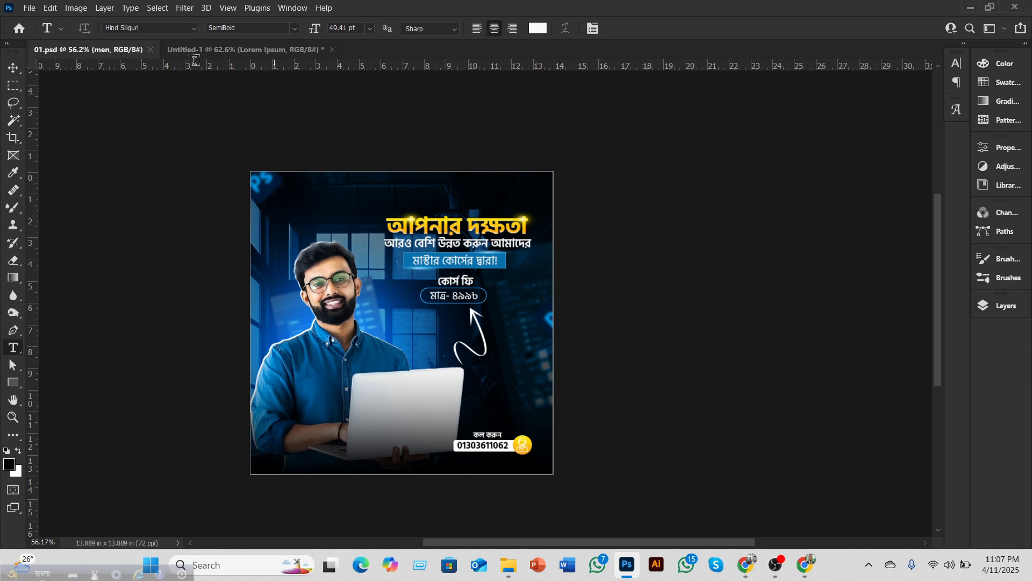
click(212, 50)
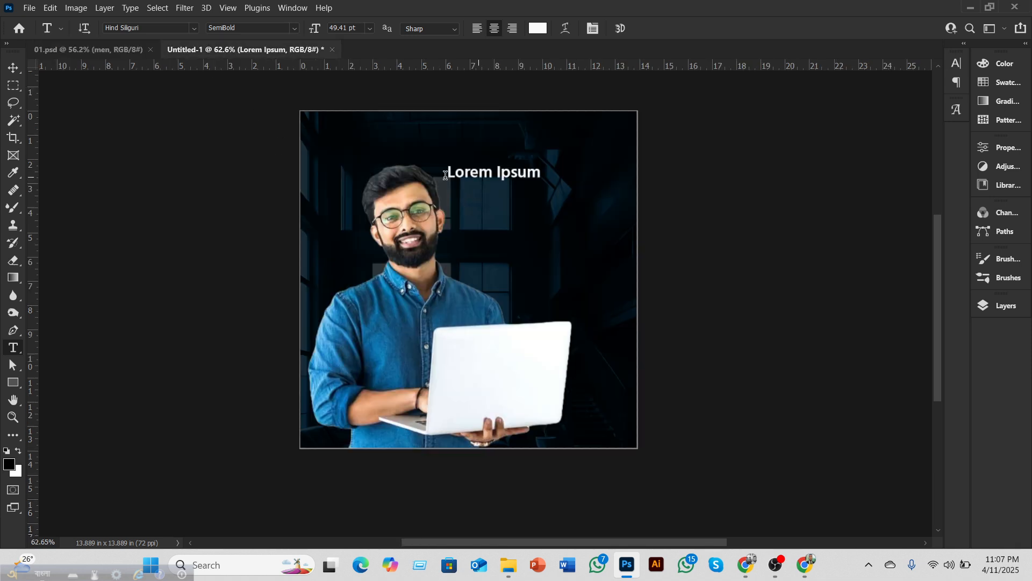
Step: Replace the placeholder text with the headline "আপনার দক্ষতা" and switch the typing language back to English
click(13, 68)
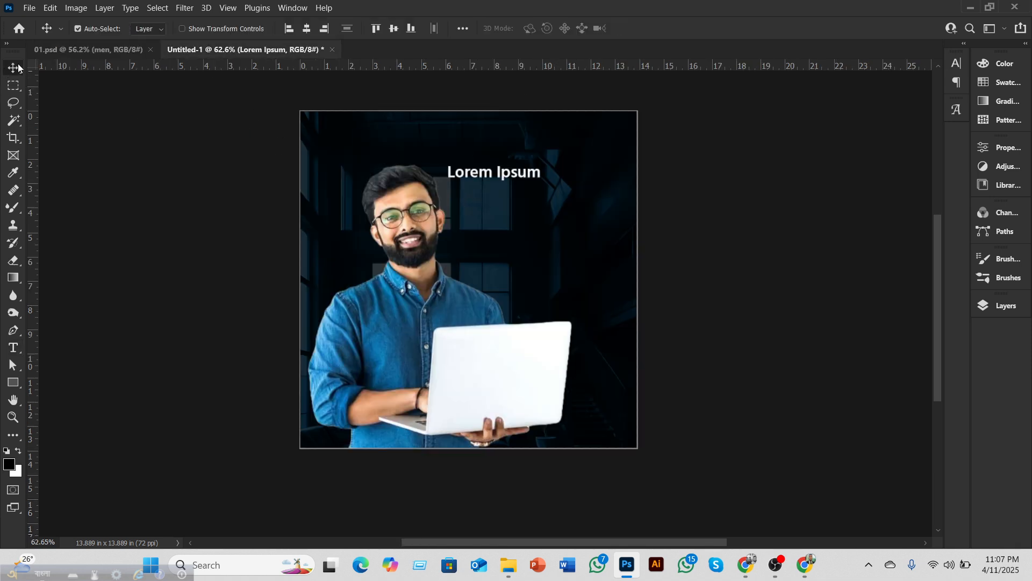
double_click(495, 179)
key(ctrl+a)
text(apo)
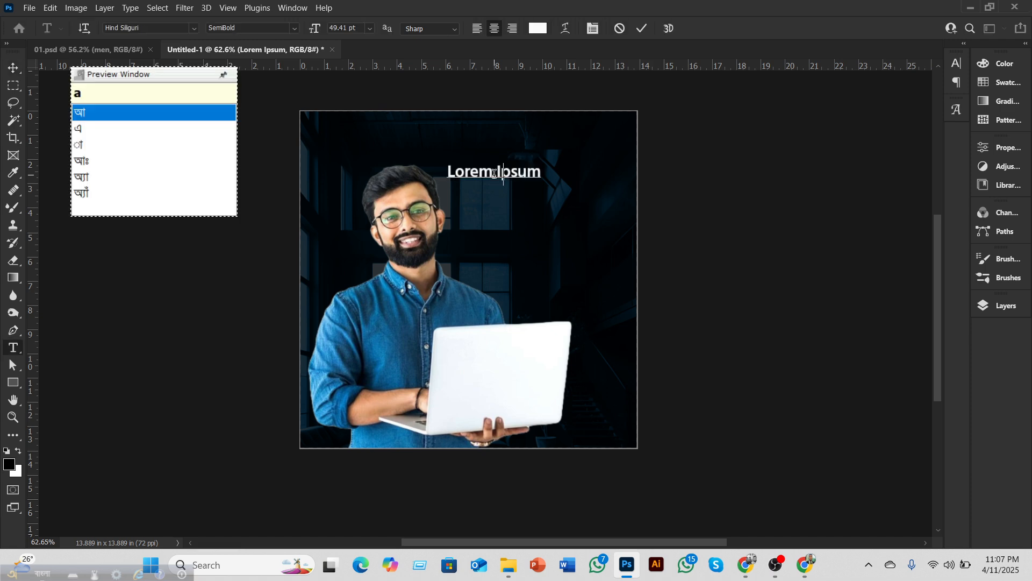
text(nar dol)
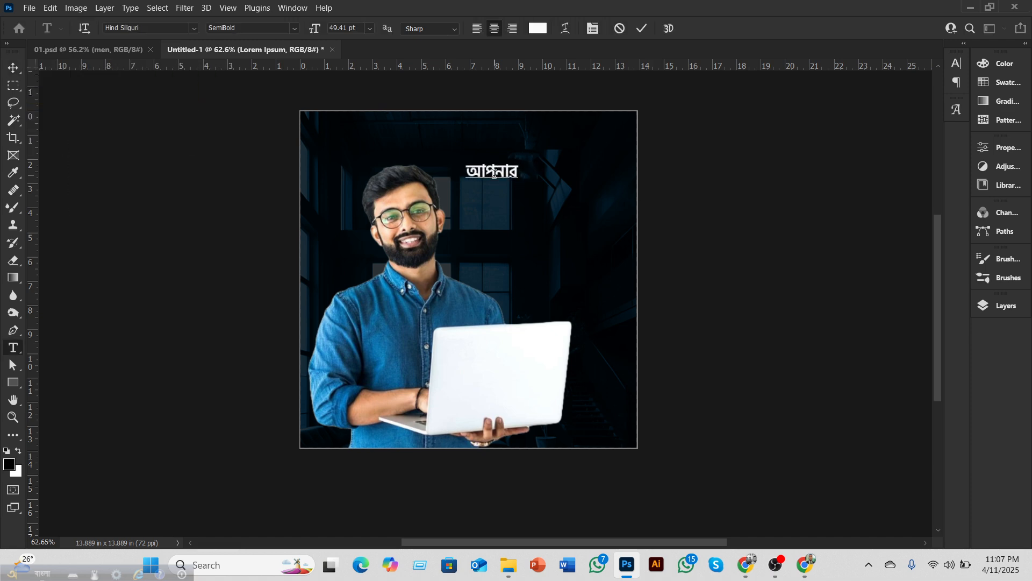
key(BackSpace)
text(kk)
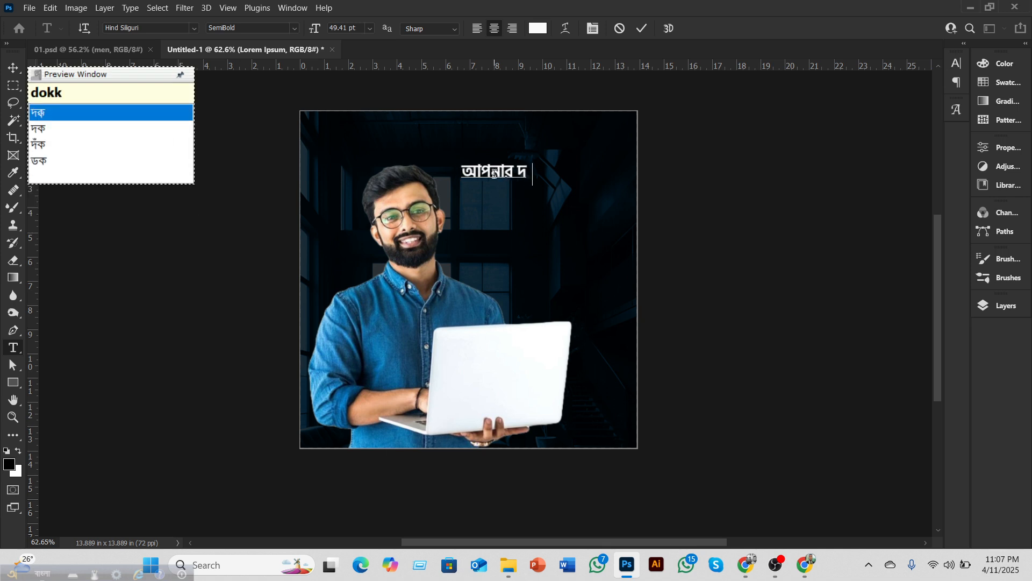
text(hota)
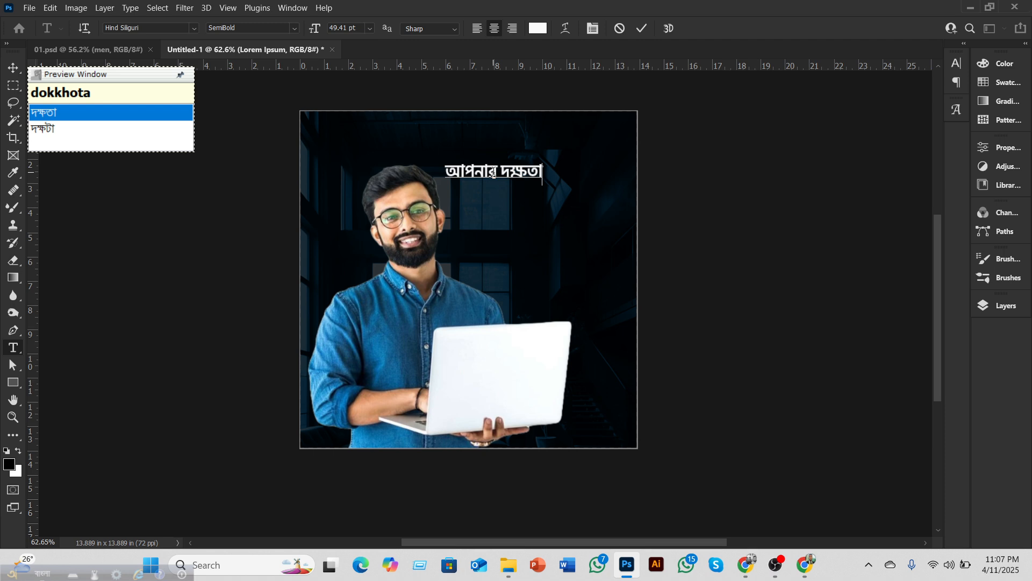
key(F12)
click(641, 29)
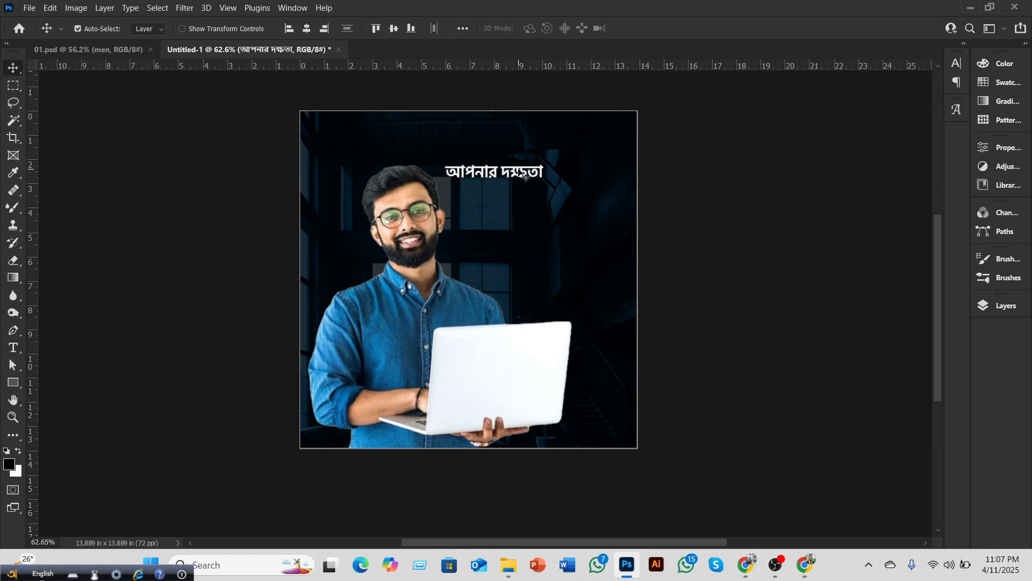
Step: Scale the headline to about 151% and position it in the artboard's upper right area, beside the man's head
drag(522, 173, 554, 157)
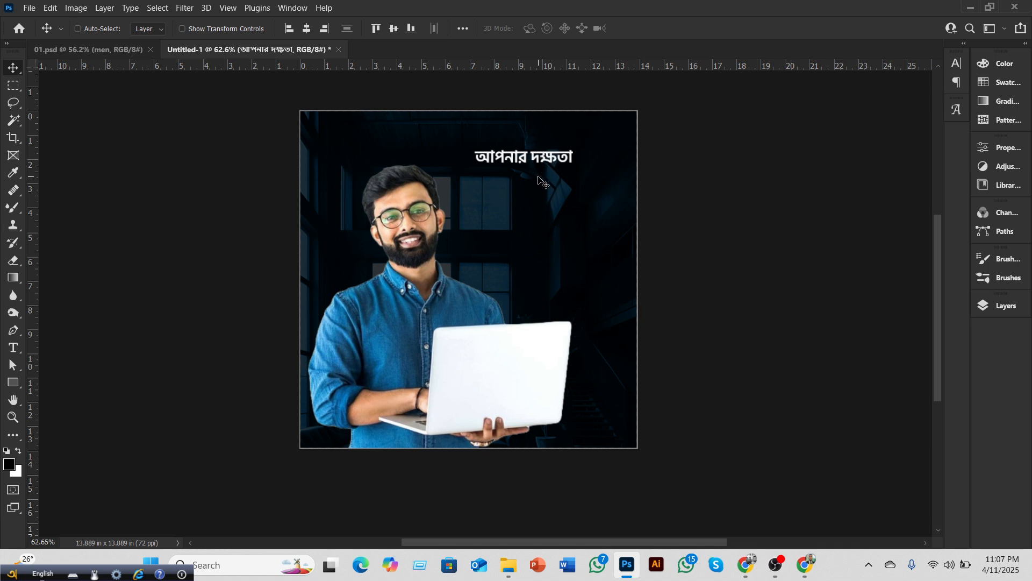
key(ctrl+t)
drag(524, 171, 527, 185)
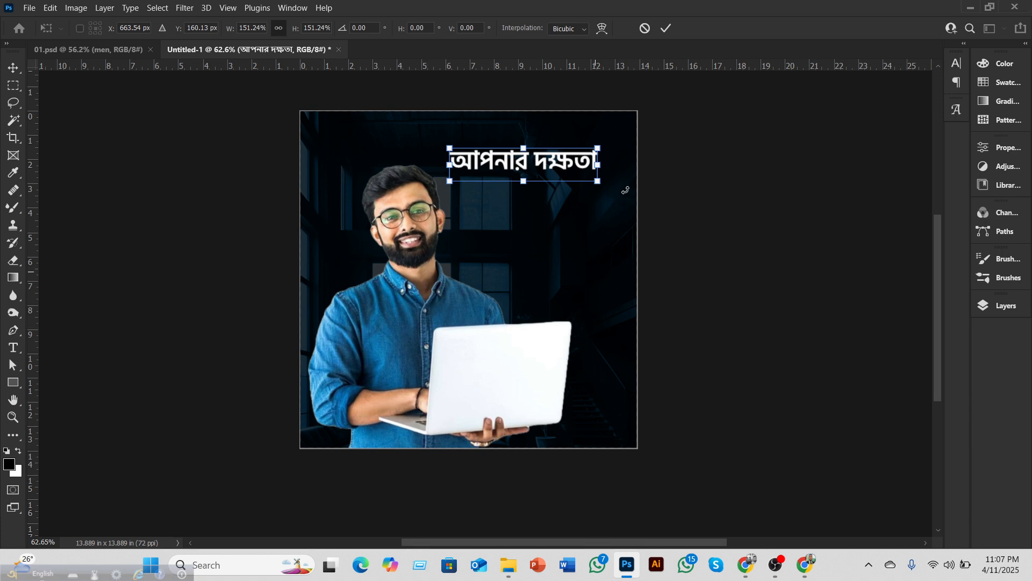
key(Return)
drag(551, 156, 557, 159)
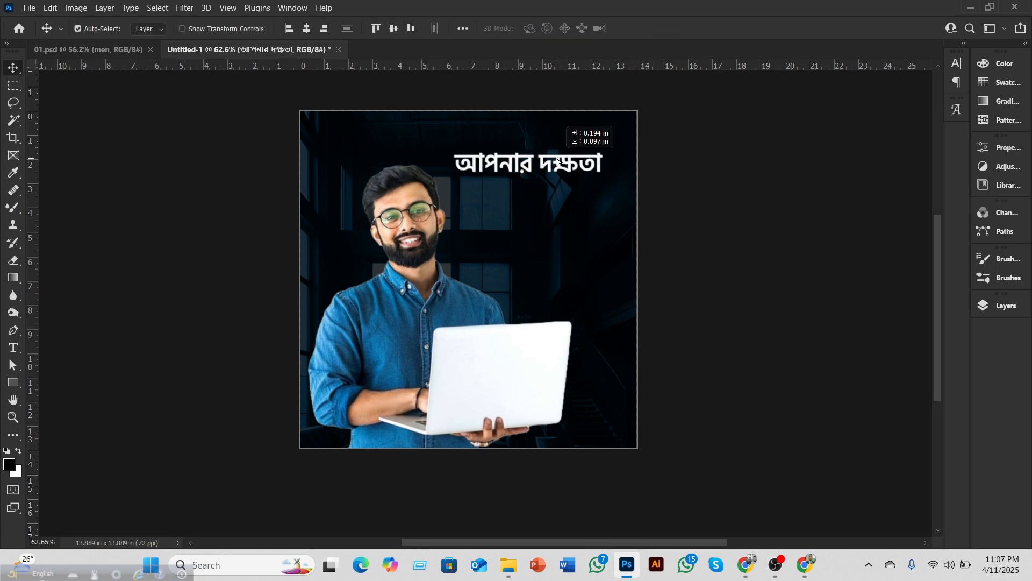
Step: Hide the headline text layer and the men group, keeping Color Fill 3 and the background layers visible
click(1000, 305)
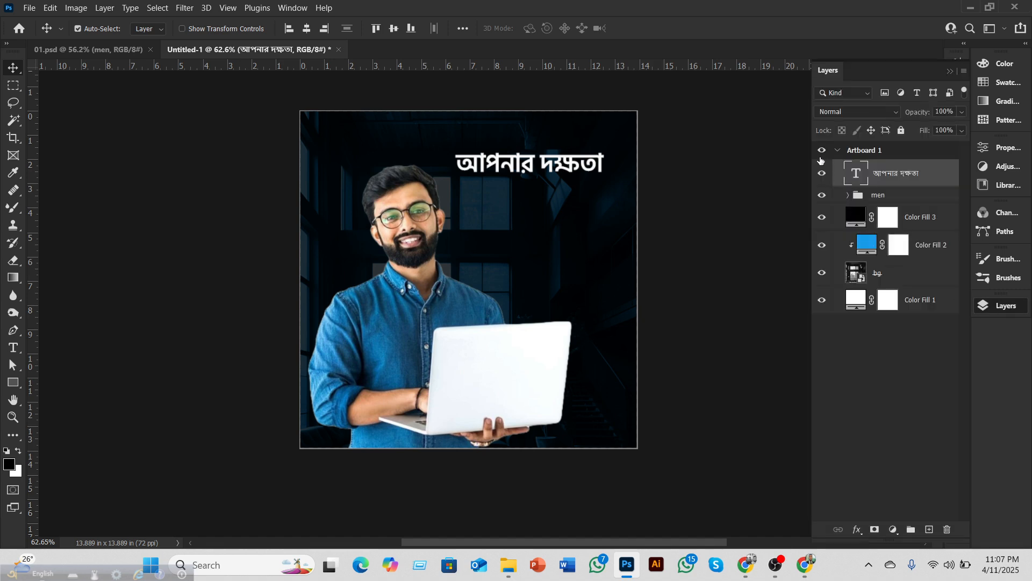
drag(822, 171, 825, 222)
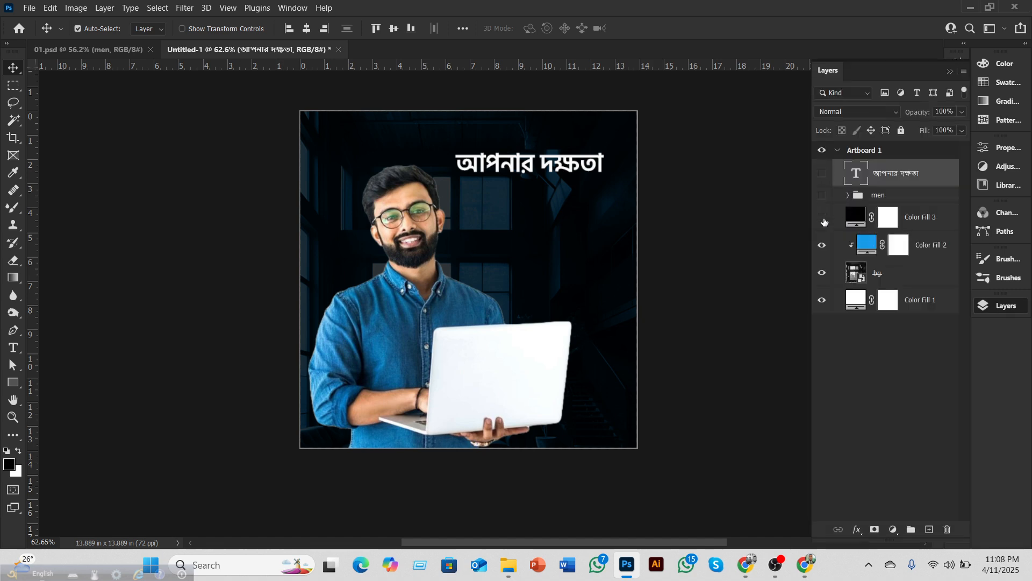
click(821, 273)
click(822, 245)
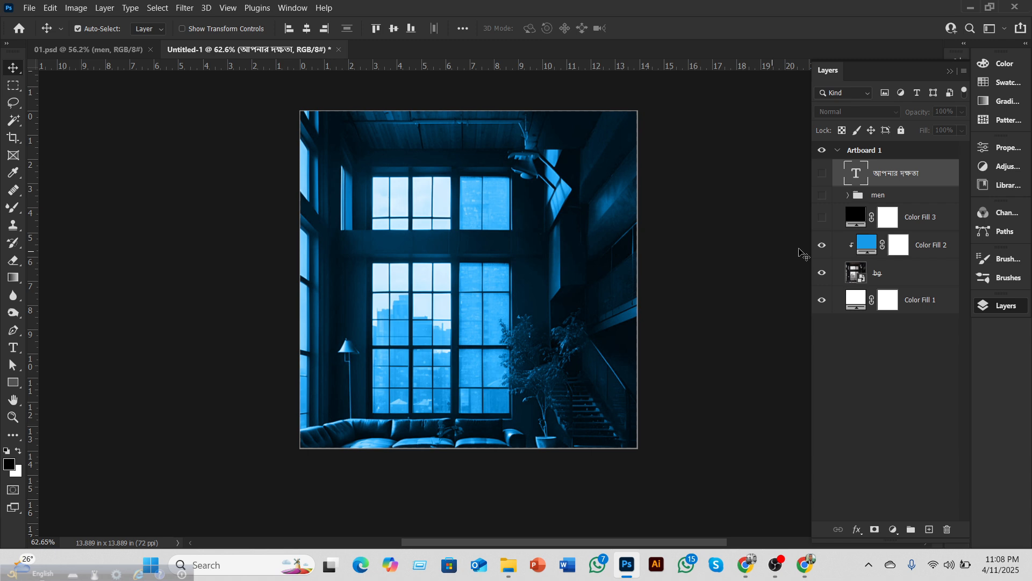
click(822, 217)
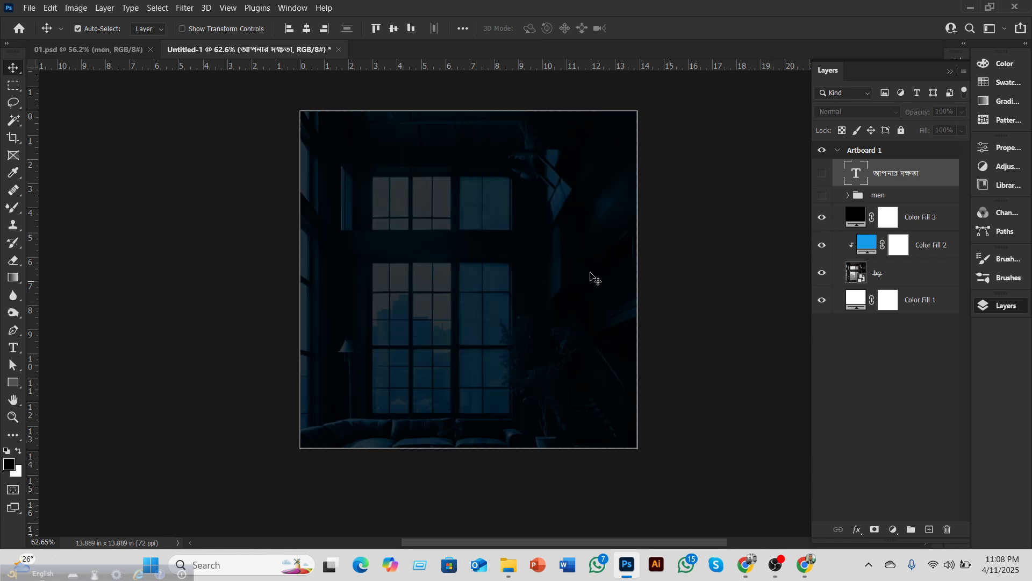
Step: Place a horizontal guide about 1.76 in below the artboard's top edge and remove it again
scroll(671, 310, up, 3)
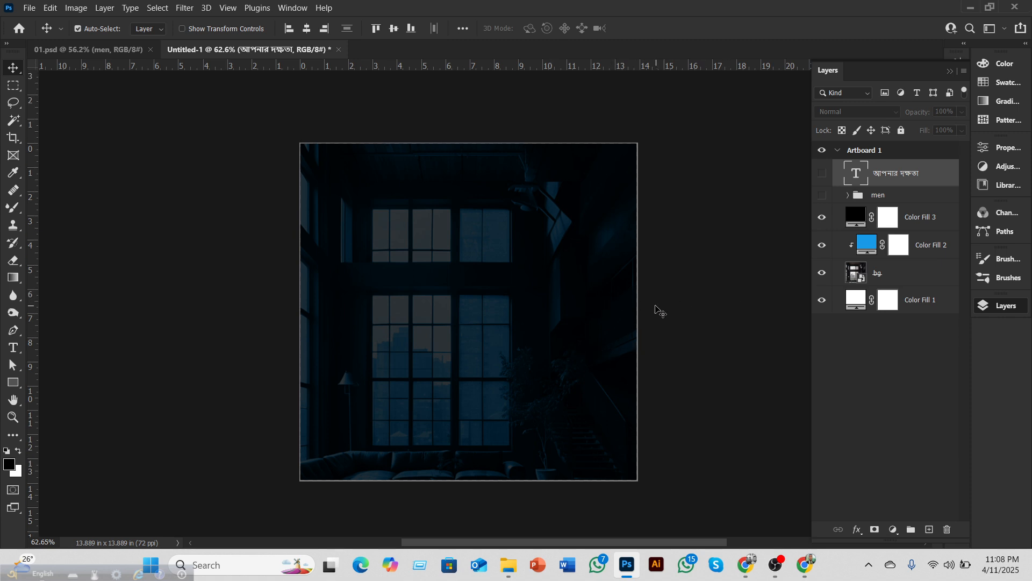
scroll(655, 310, up, 1)
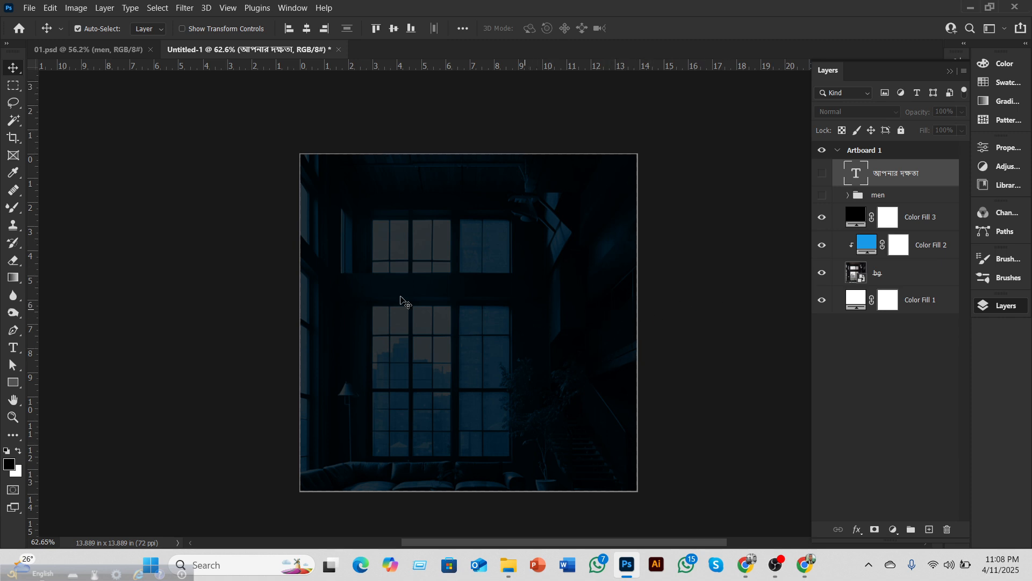
drag(400, 72, 405, 94)
drag(411, 166, 414, 197)
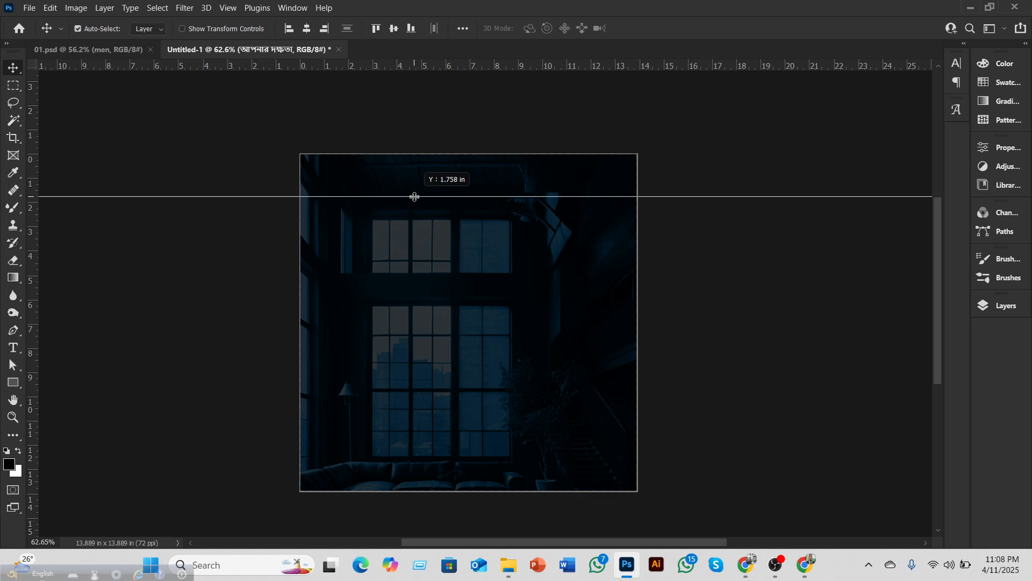
drag(415, 196, 413, 197)
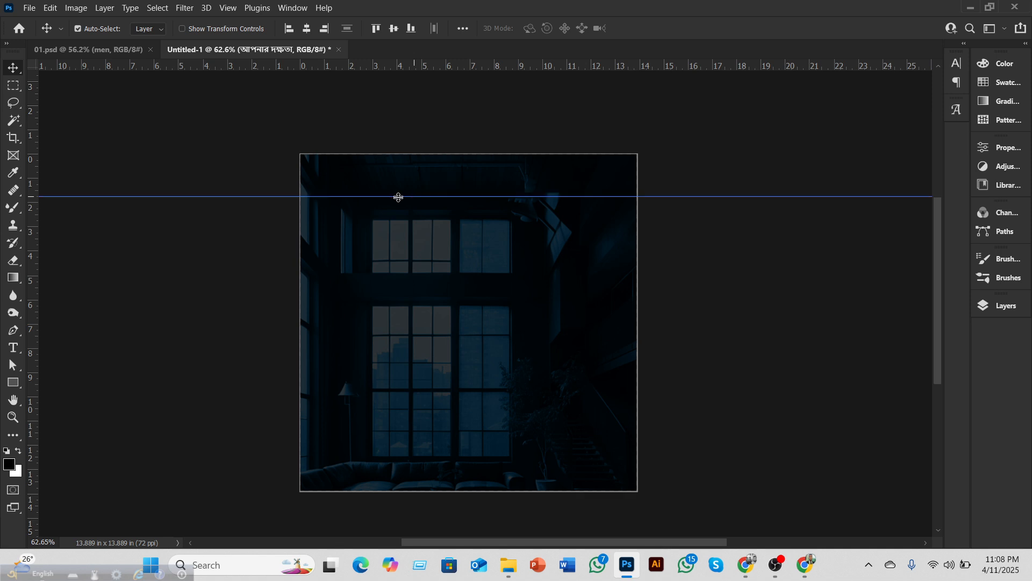
drag(280, 197, 315, 39)
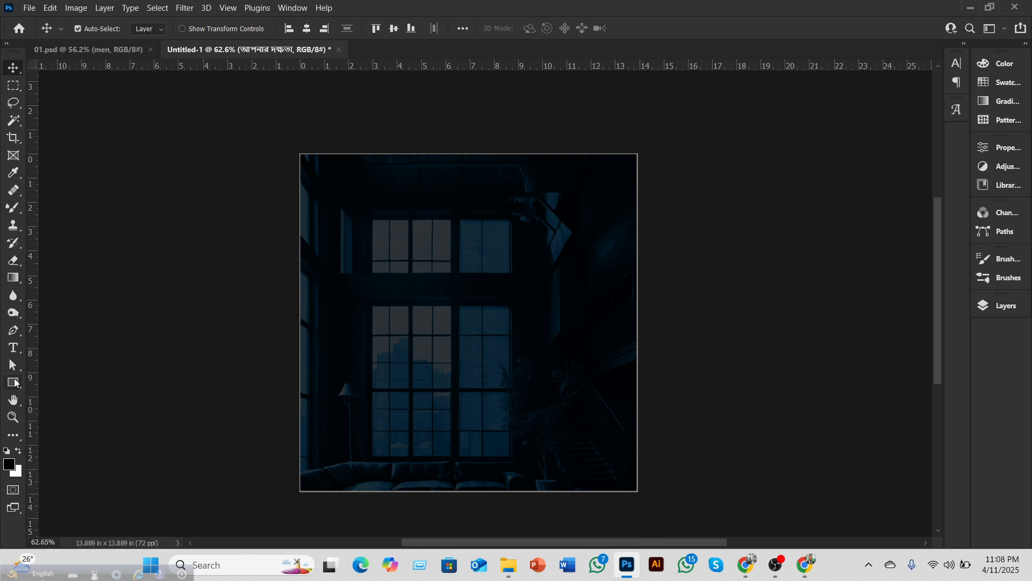
Step: Create a white 100 × 100 px rectangle with 0 px corner radii over the upper windows
click(15, 383)
click(375, 240)
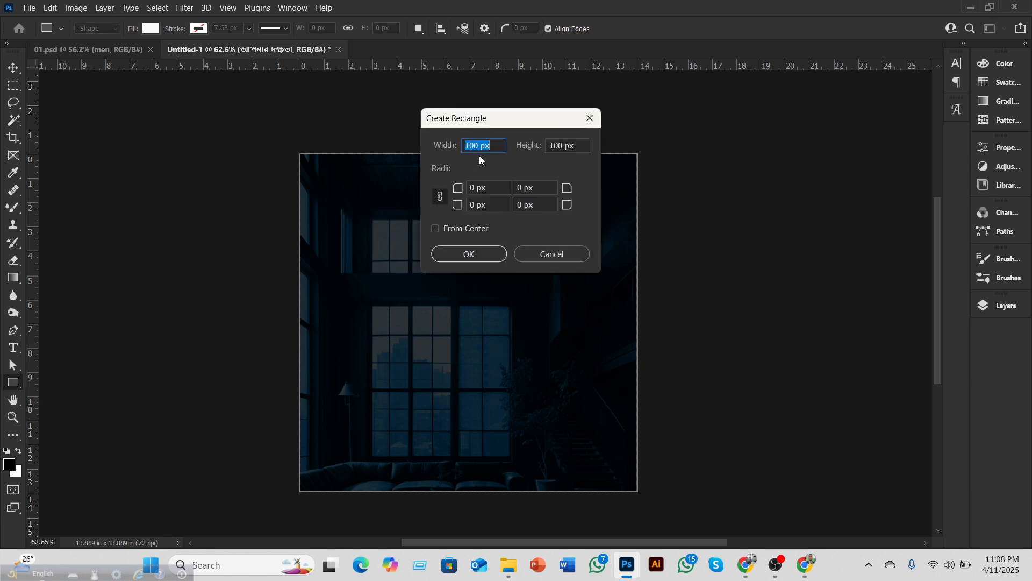
click(444, 254)
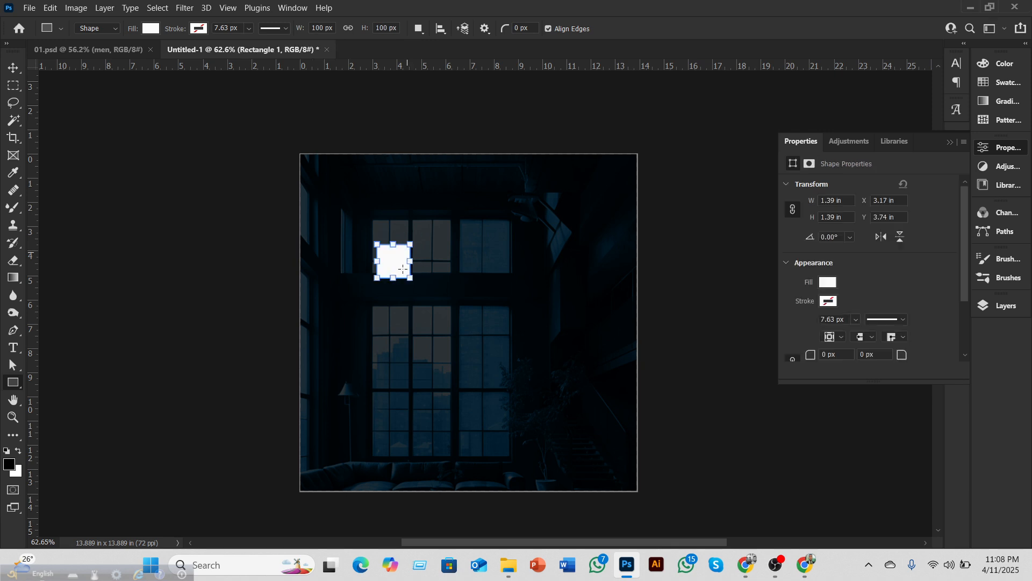
click(17, 73)
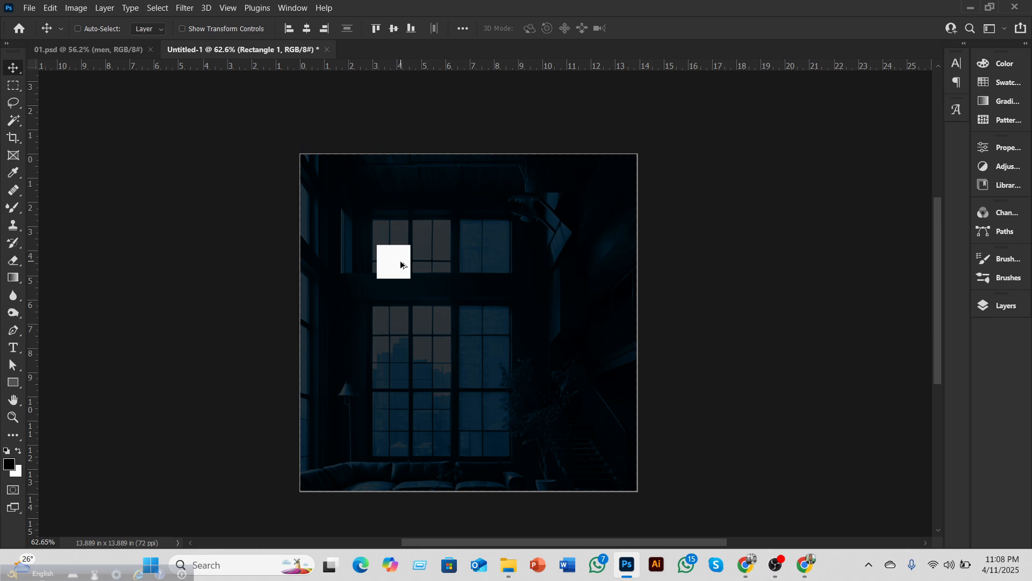
Step: Move the white square into the artboard's upper-left corner and place guides along its right and bottom edges
key(ctrl+plus)
key(ctrl+plus)
scroll(389, 323, up, 3)
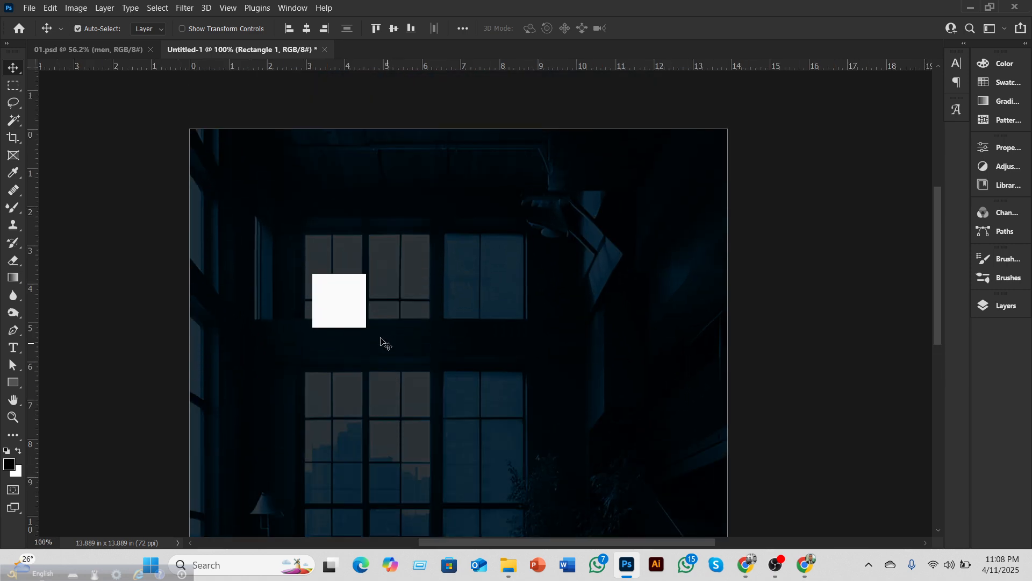
drag(326, 304, 218, 162)
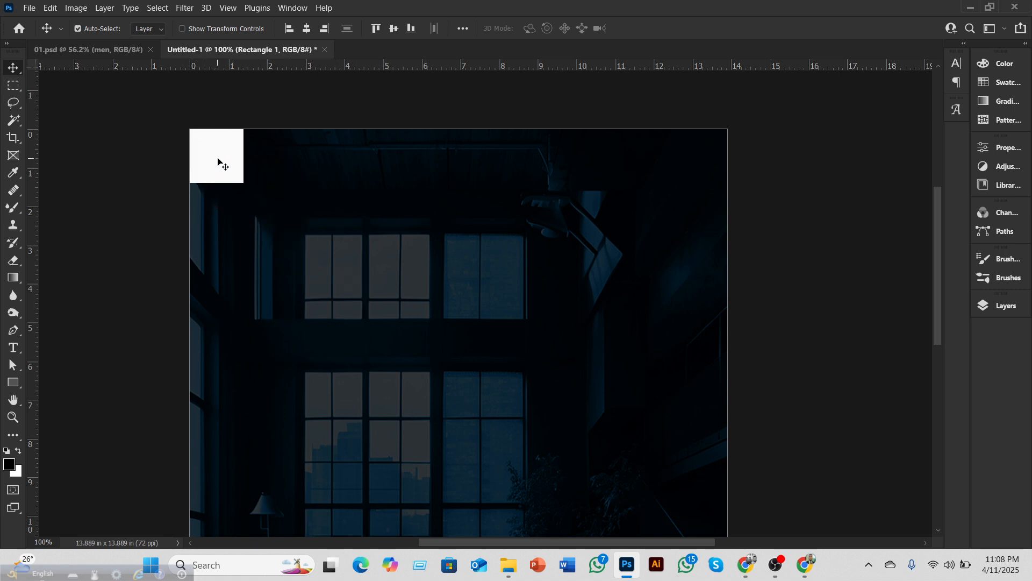
drag(34, 181, 275, 159)
drag(299, 66, 292, 182)
scroll(383, 279, down, 3)
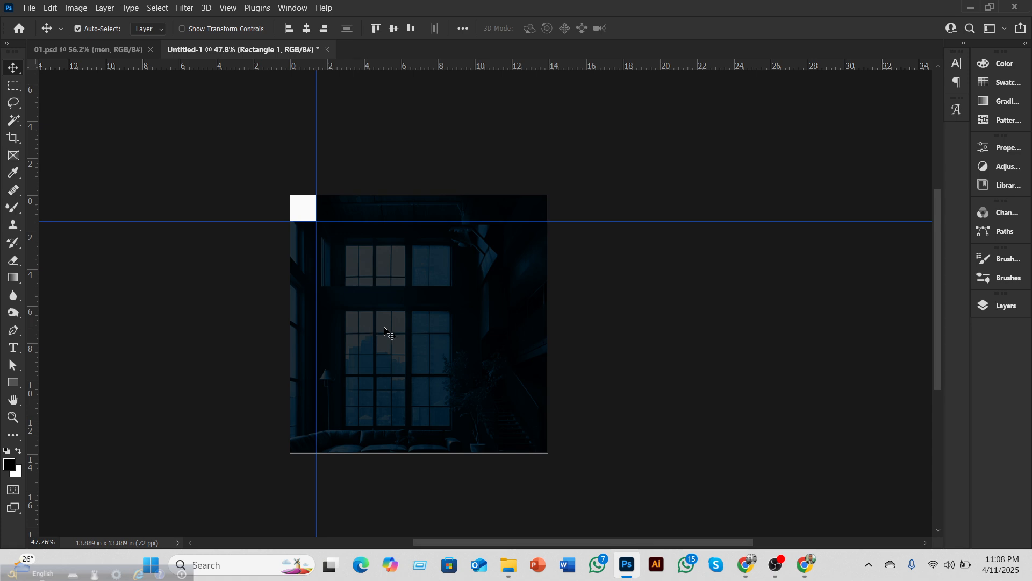
scroll(301, 312, down, 2)
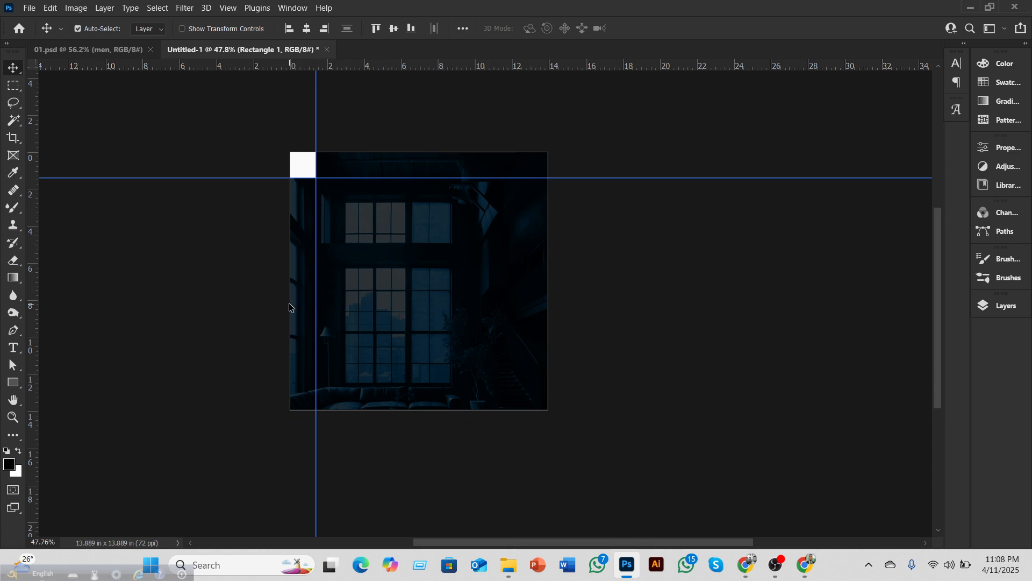
scroll(275, 316, up, 1)
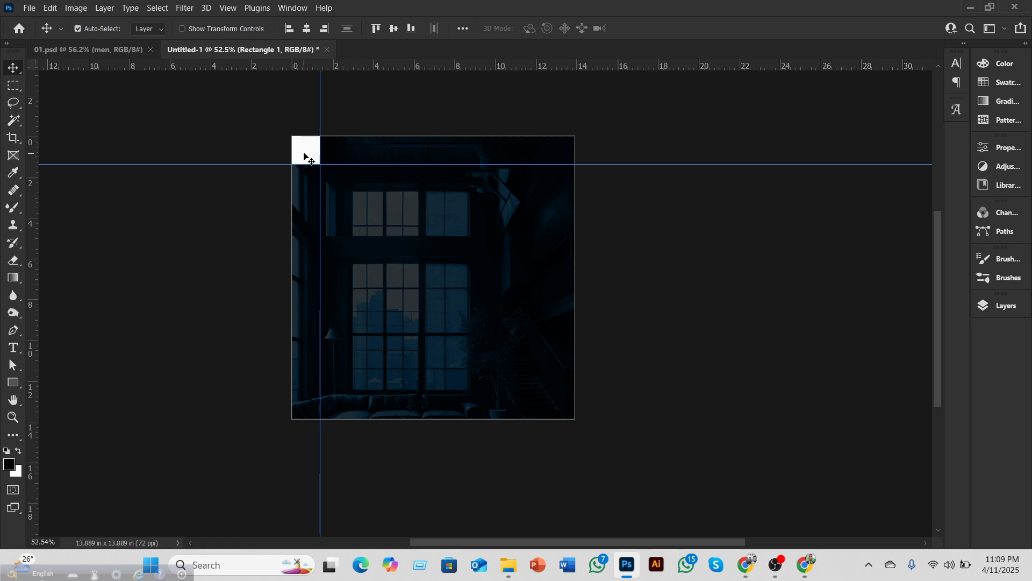
Step: Clear both guides and delete the white 100 px square
key(ctrl+semicolon)
drag(304, 157, 364, 213)
key(Delete)
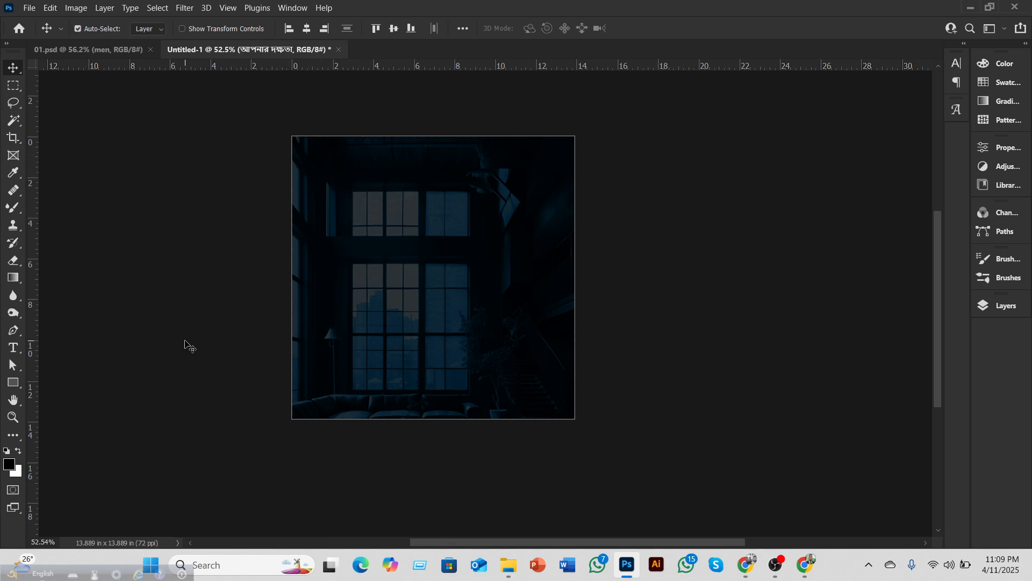
Step: Create a white 50 × 50 px rectangle with 0 px corner radii between the upper and lower windows
click(13, 383)
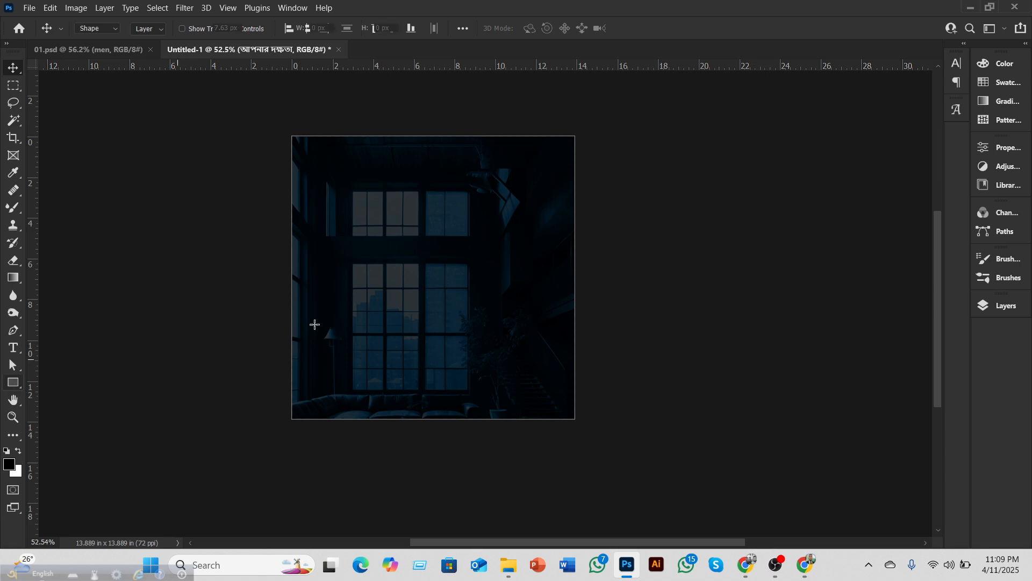
click(390, 242)
click(472, 145)
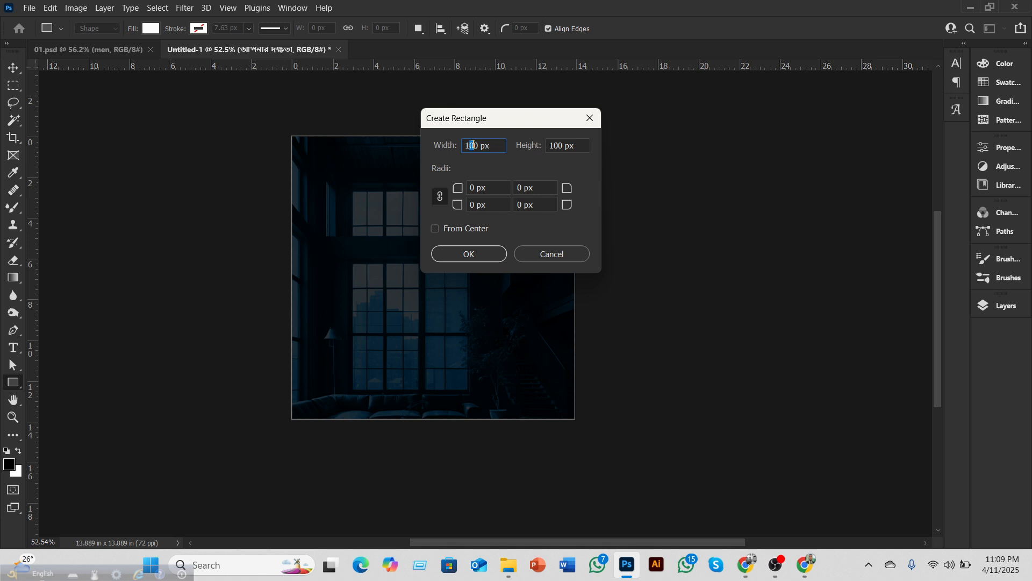
text(50)
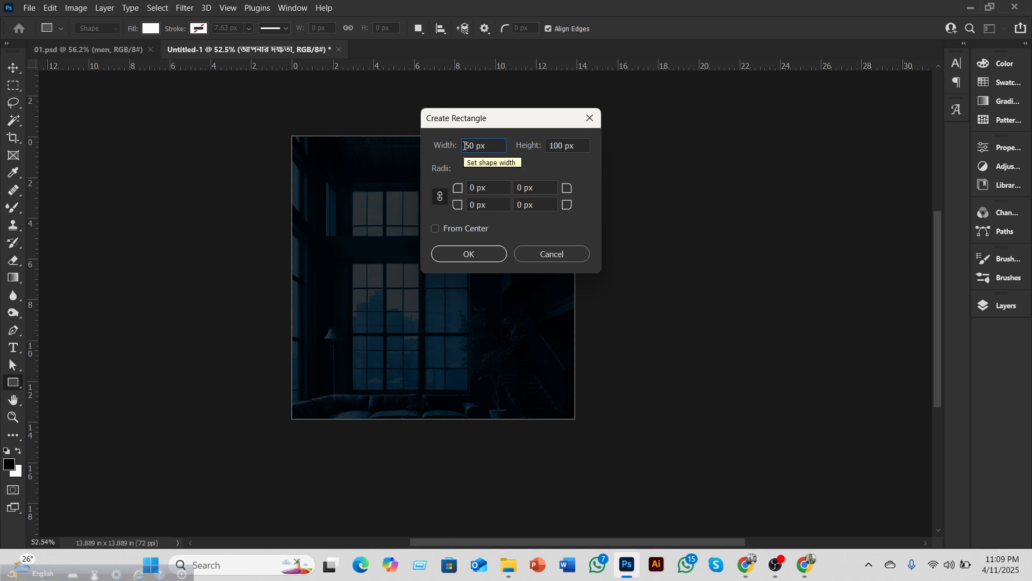
text(50)
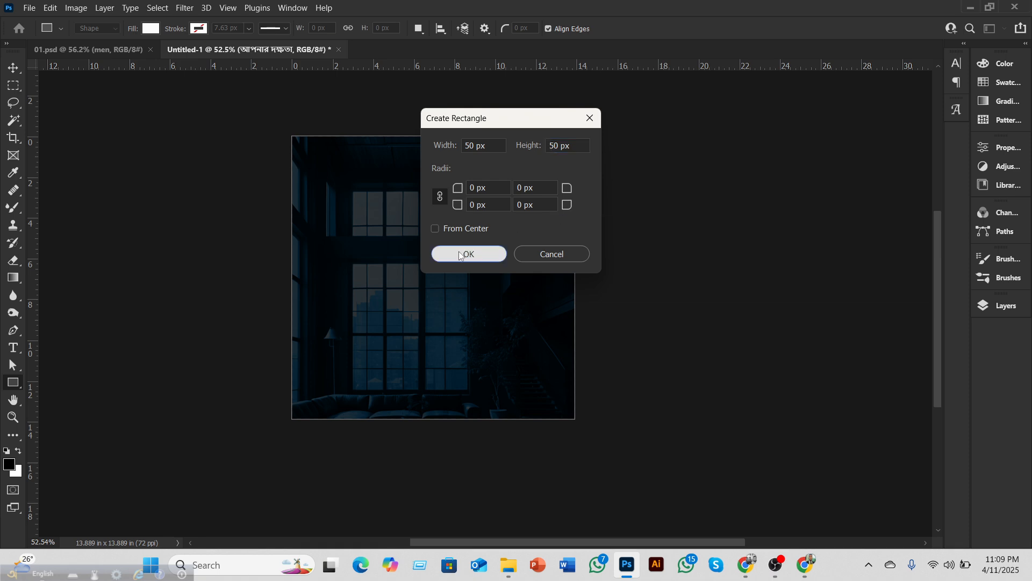
click(461, 254)
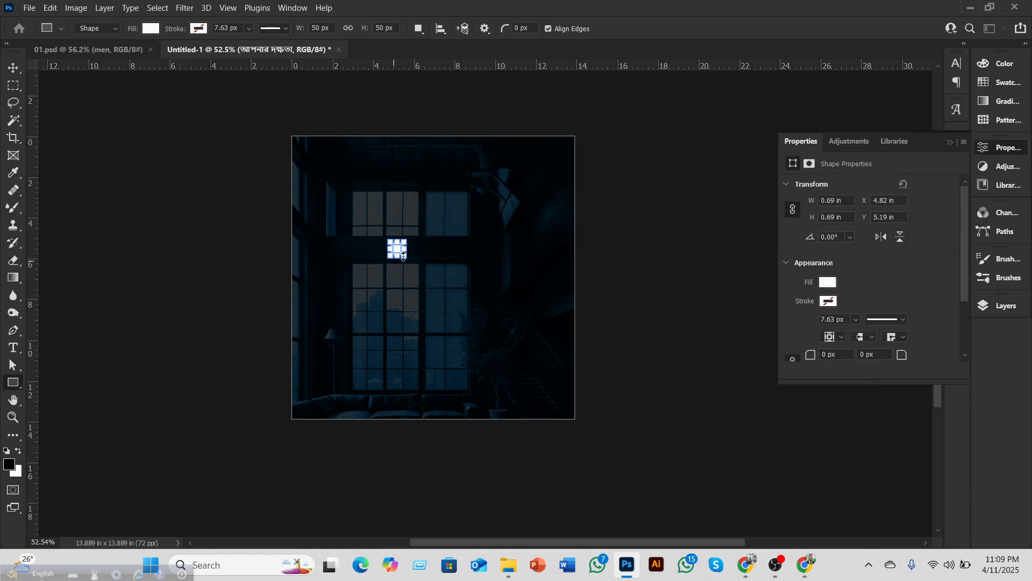
Step: Move the 50 px square into the artboard's upper-left corner and place guides along its right and bottom edges
click(19, 68)
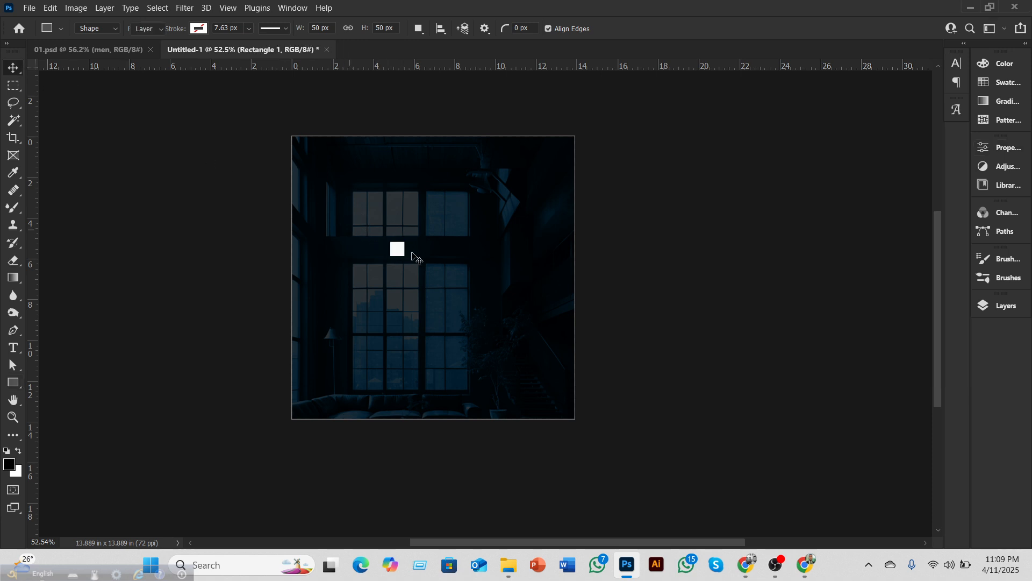
scroll(398, 265, up, 5)
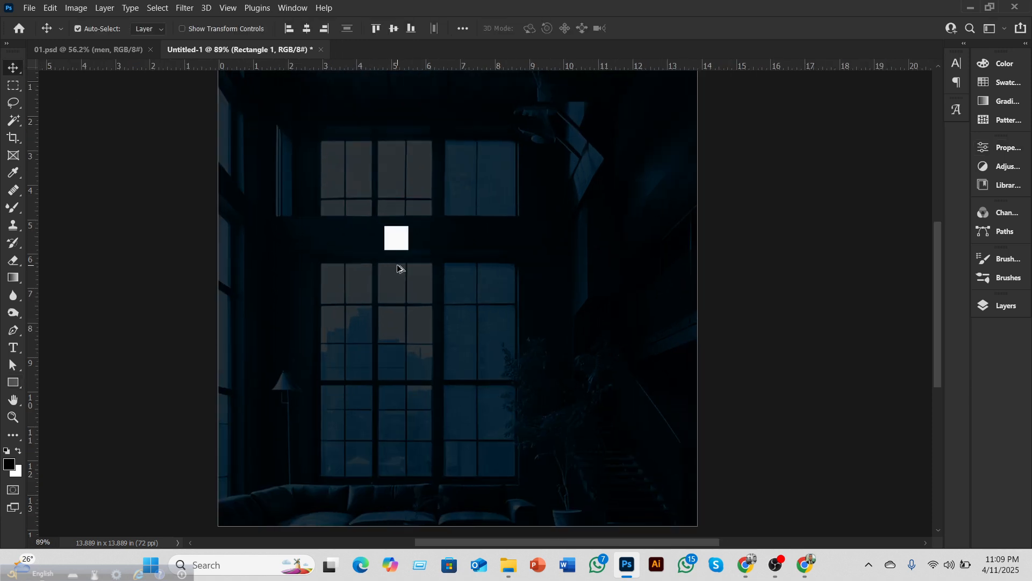
scroll(382, 289, up, 1)
scroll(381, 293, up, 1)
drag(409, 345, 208, 134)
drag(36, 143, 210, 154)
drag(272, 68, 260, 148)
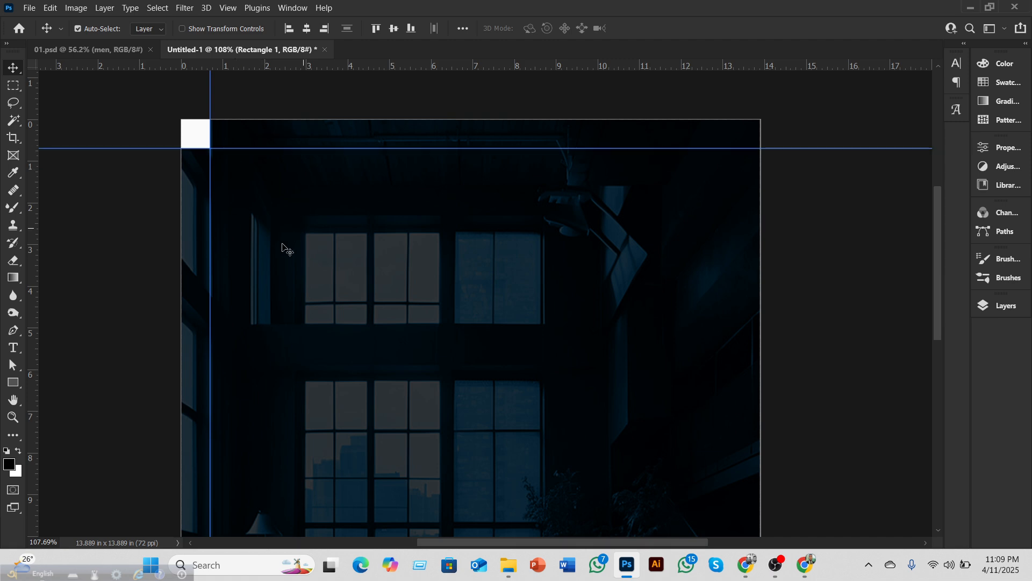
Step: Move the square into the artboard's lower-right corner and place guides along its top and left edges
drag(197, 133, 489, 408)
scroll(540, 309, down, 3)
scroll(538, 300, down, 1)
drag(493, 247, 670, 441)
scroll(656, 300, down, 1)
scroll(654, 300, down, 1)
drag(680, 382, 748, 459)
drag(695, 63, 707, 444)
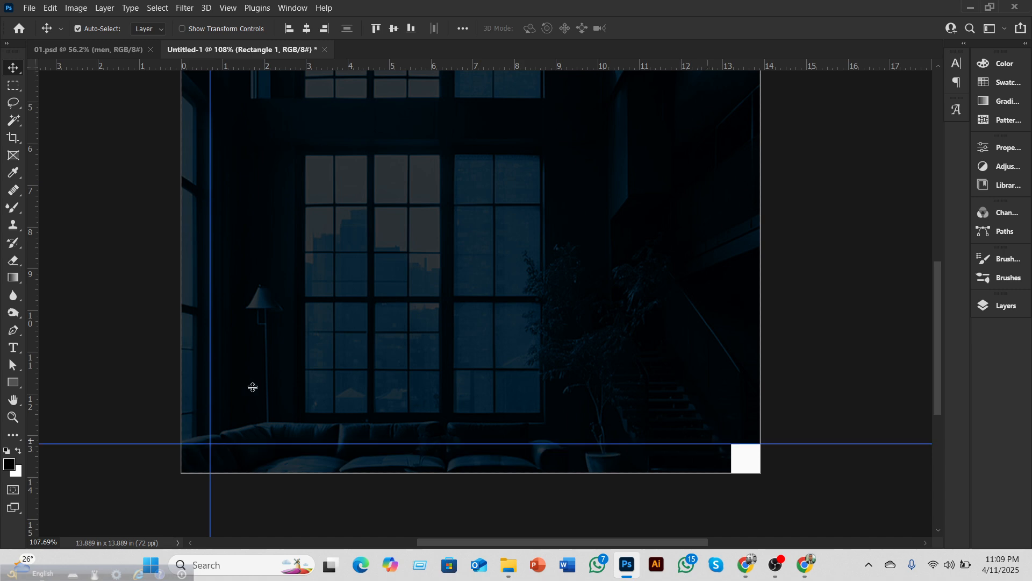
drag(36, 304, 734, 383)
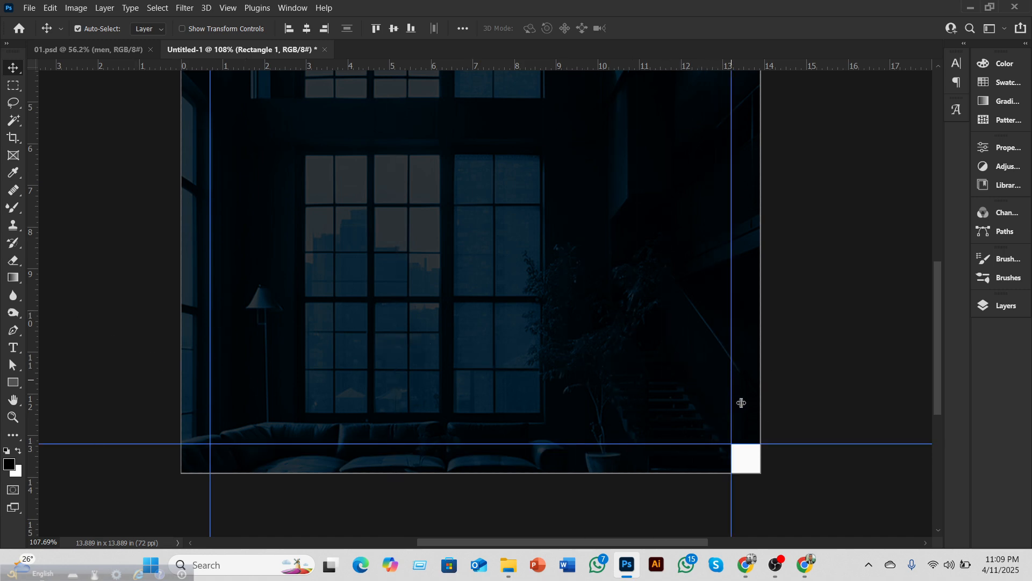
Step: Delete the white square from the artboard's lower-right corner
key(Delete)
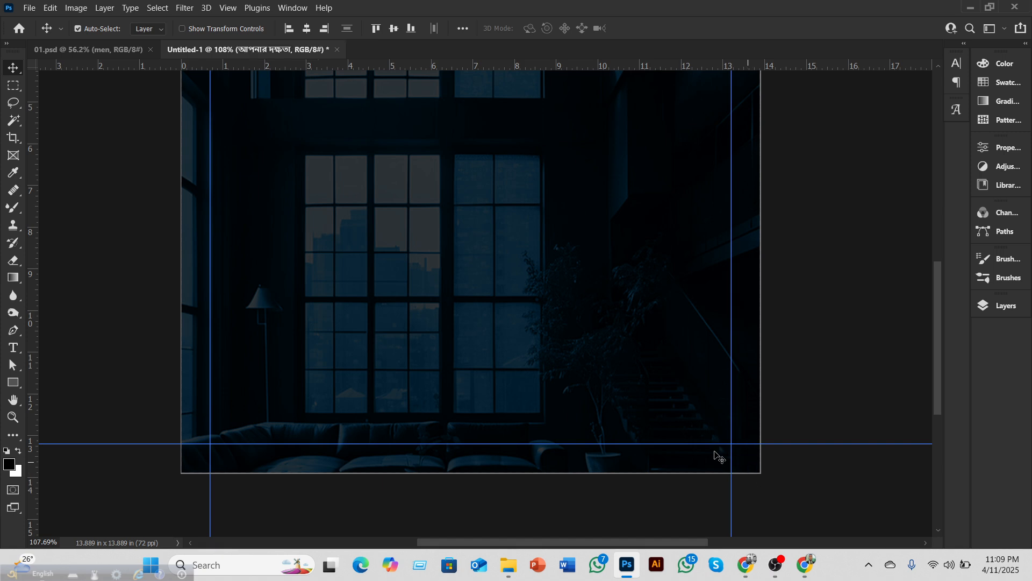
scroll(349, 266, down, 3)
scroll(387, 284, down, 2)
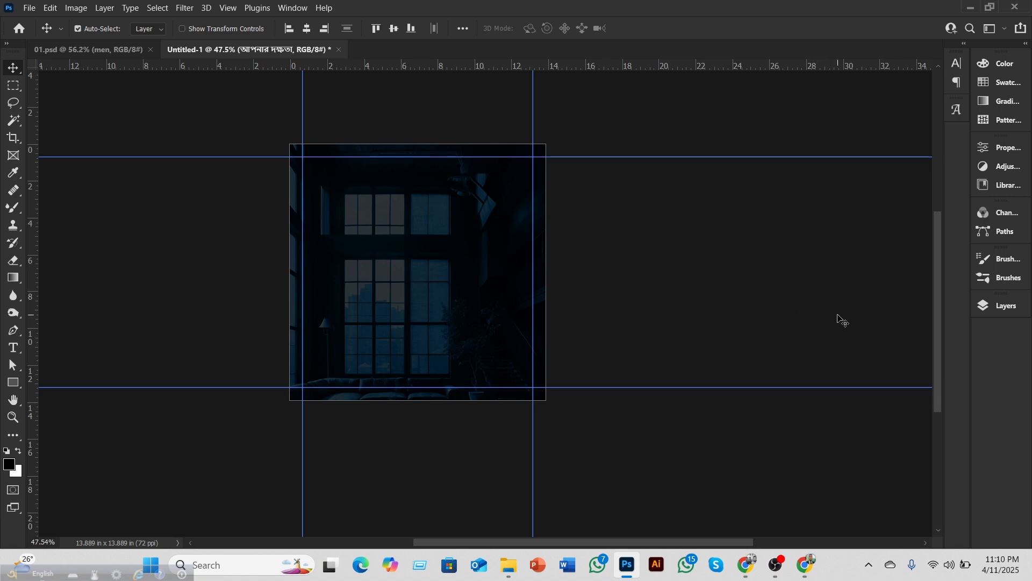
Step: Show the men group and nudge it slightly left so the man's arm sits near the artboard's left edge
click(983, 317)
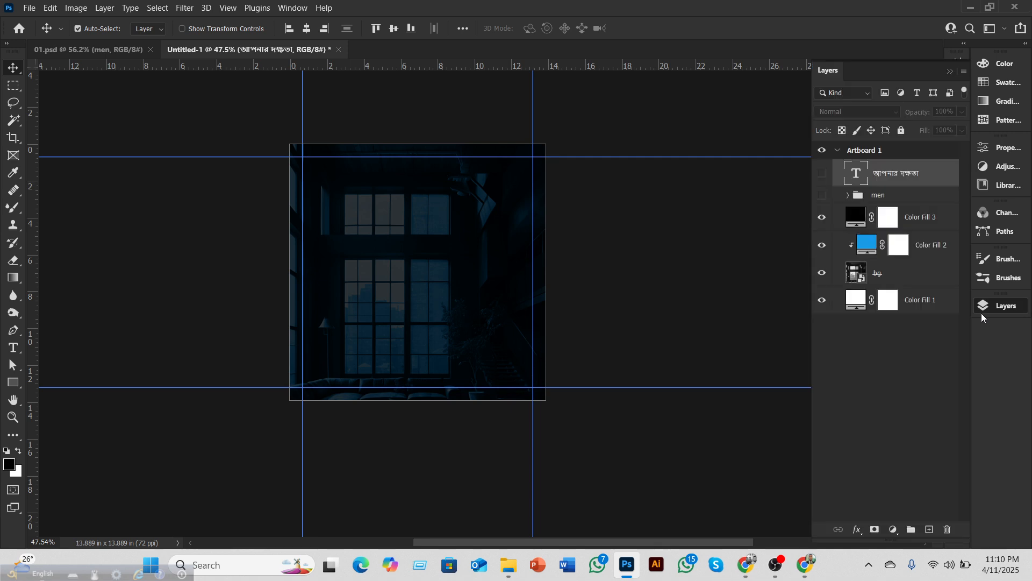
click(822, 196)
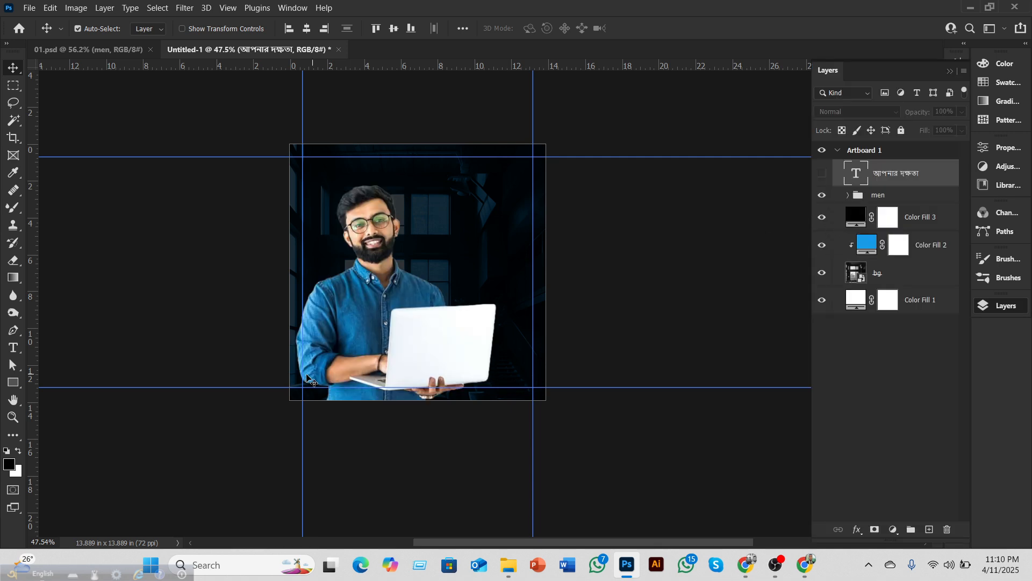
scroll(315, 350, up, 5)
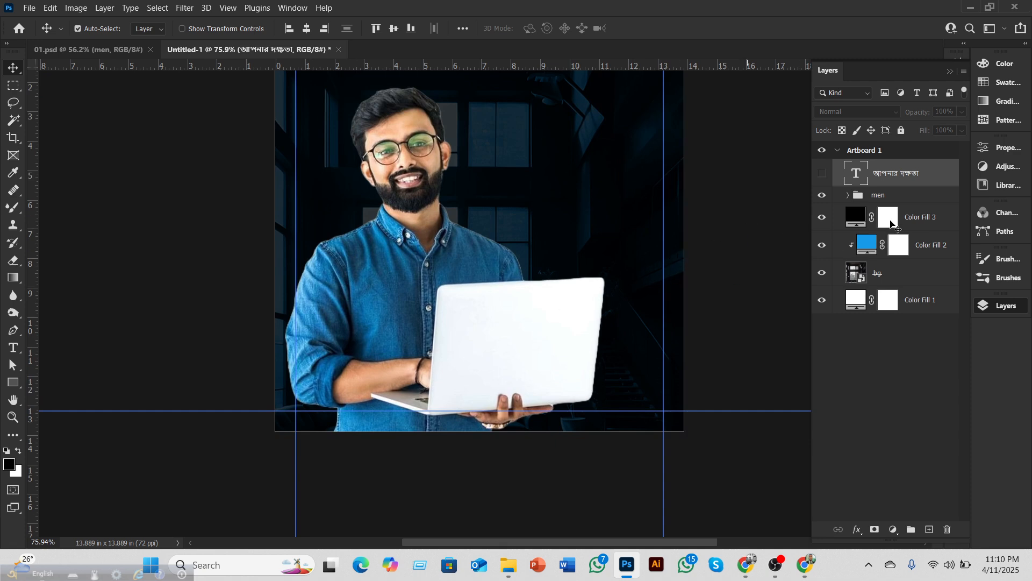
click(901, 196)
key(Left)
key(Left)
key(Left)
key(Left)
key(Left)
key(Left)
key(Left)
key(Left)
key(Left)
key(Left)
key(Left)
key(Left)
key(Left)
key(Left)
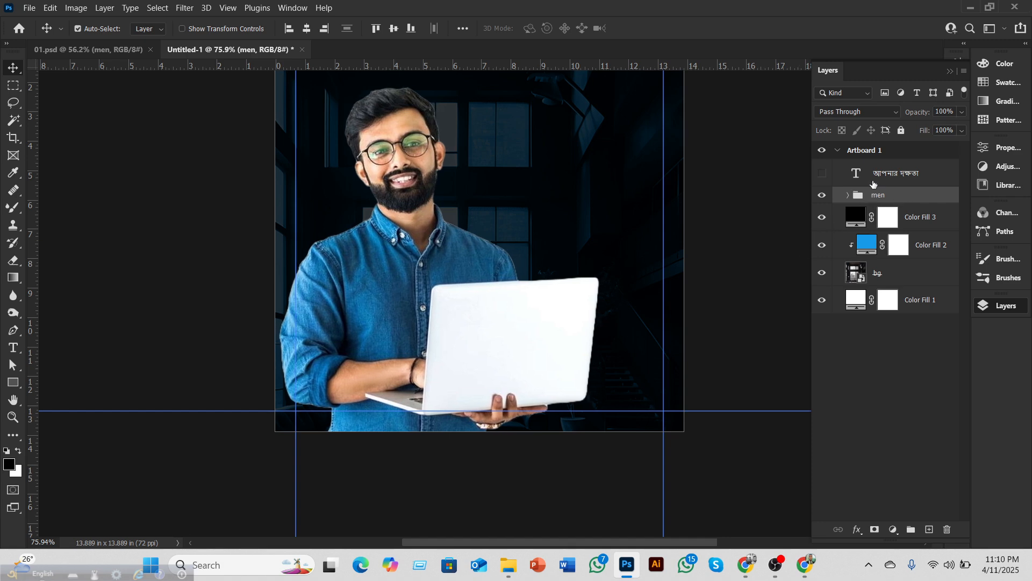
Step: Show the headline text, raise it to just below the top guide, and duplicate it directly underneath
click(821, 173)
scroll(706, 325, up, 5)
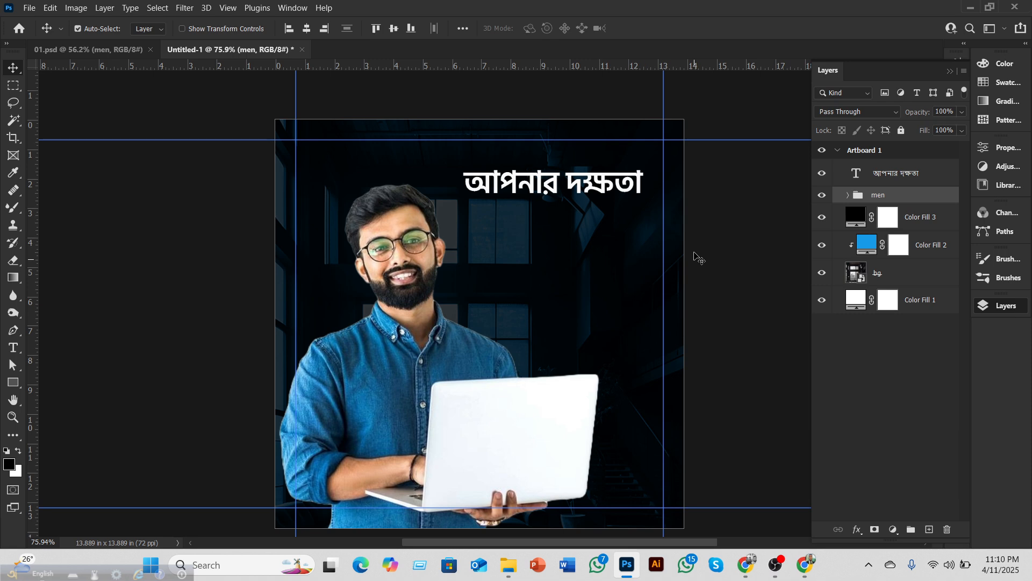
drag(595, 187, 585, 208)
Step: Replace the duplicate's text with আরও বেশি উন্নত করুন আমাদের copied from 01.psd, and move the line closer beneath the headline
double_click(597, 214)
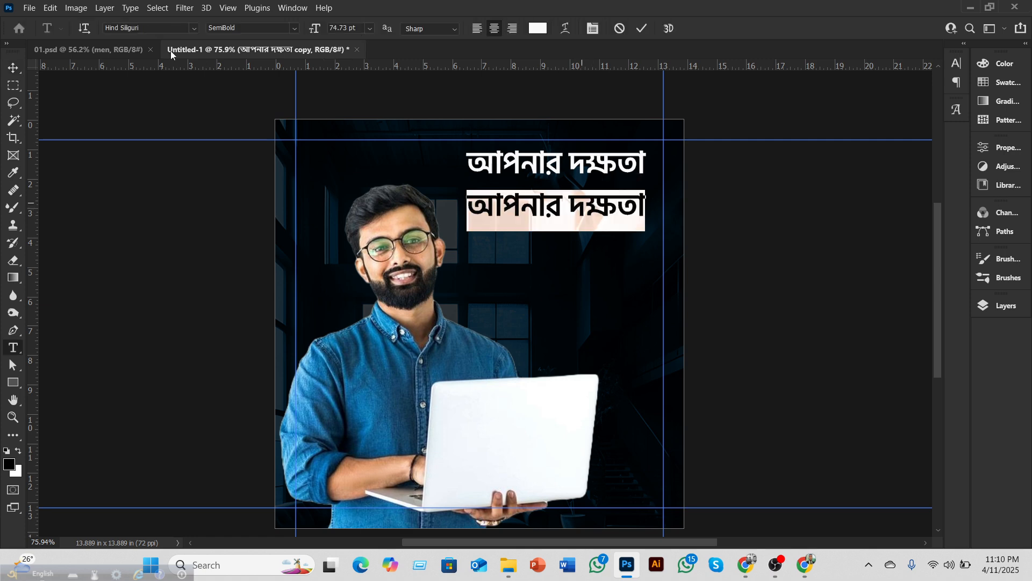
click(123, 49)
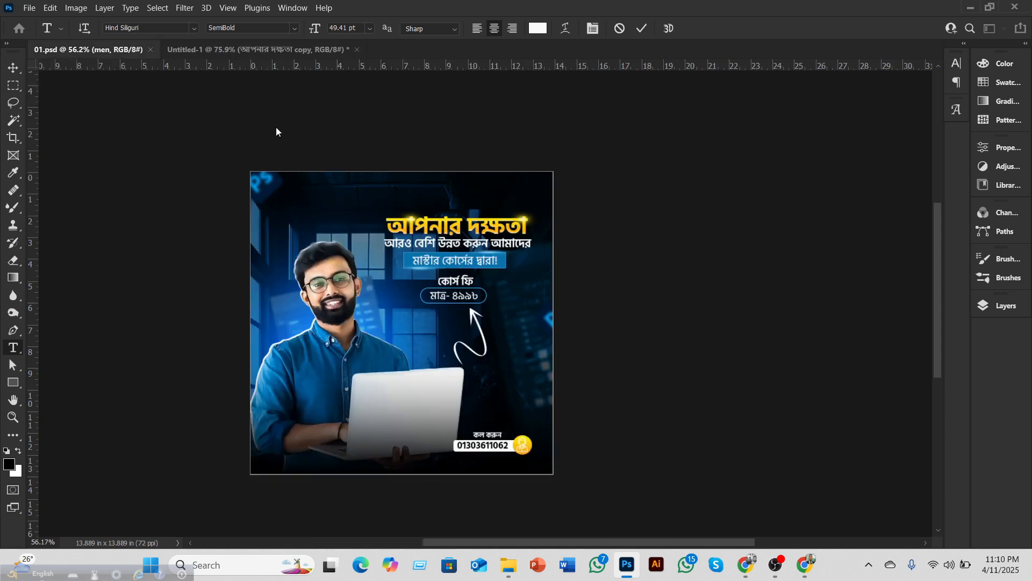
double_click(453, 237)
key(ctrl+c)
click(318, 48)
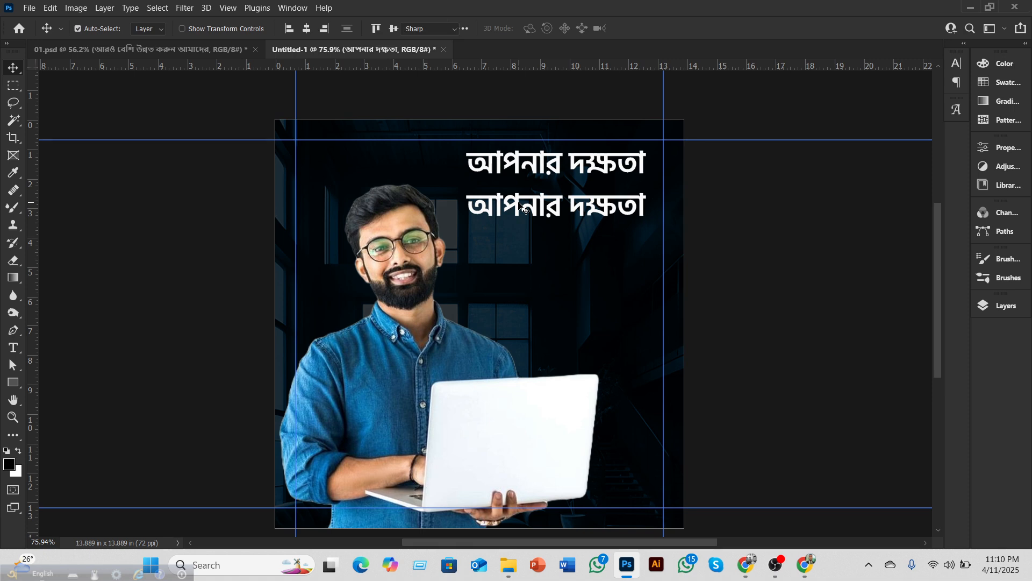
double_click(520, 207)
key(ctrl+v)
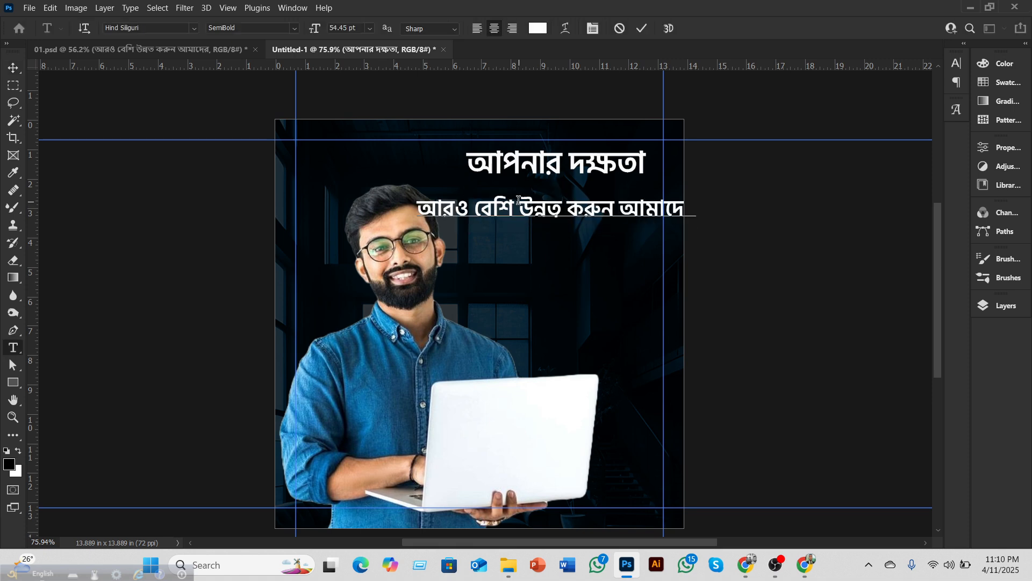
click(642, 28)
key(v)
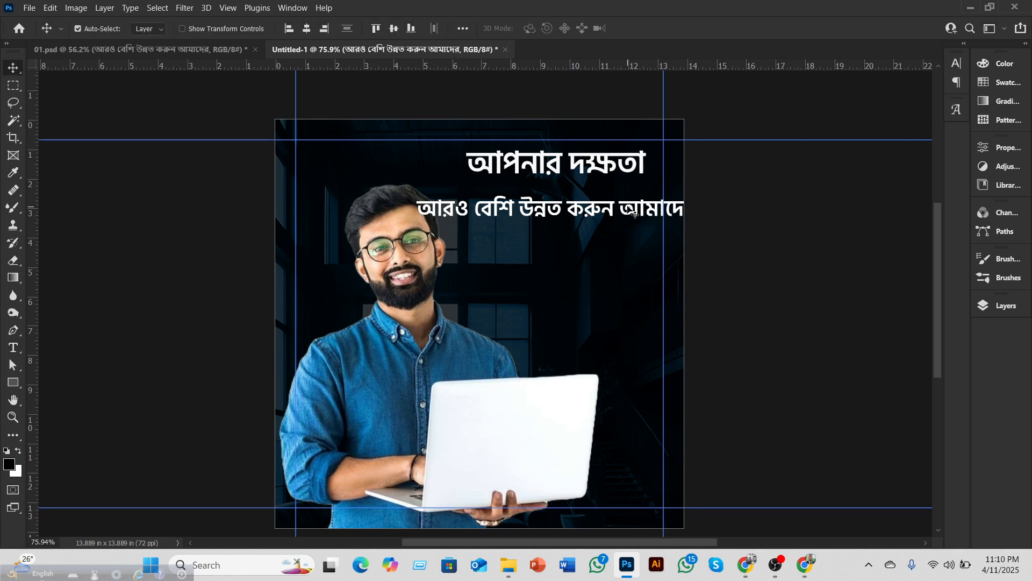
drag(601, 207, 563, 197)
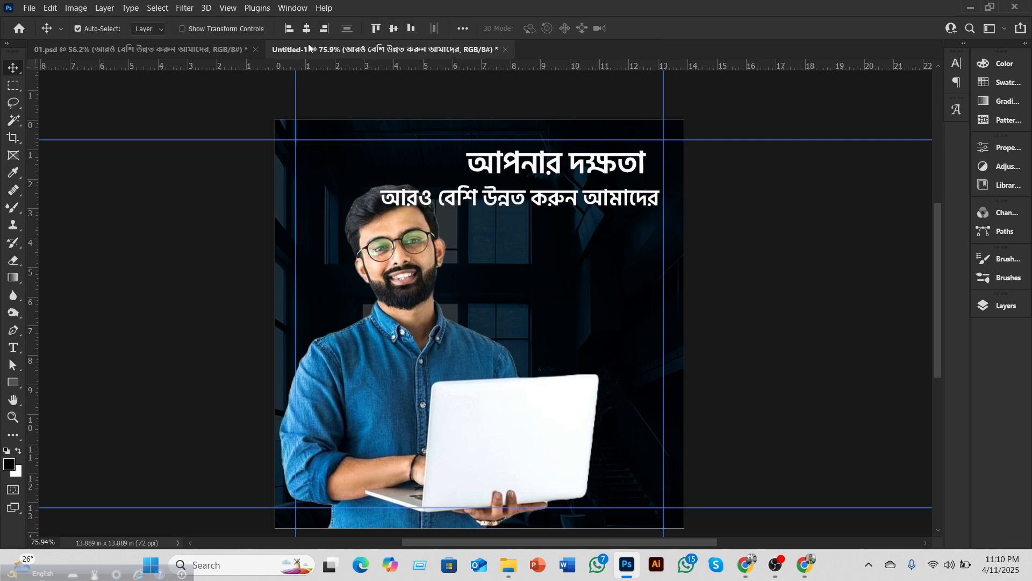
Step: Set the font size of the second text line to 30 pt
double_click(540, 199)
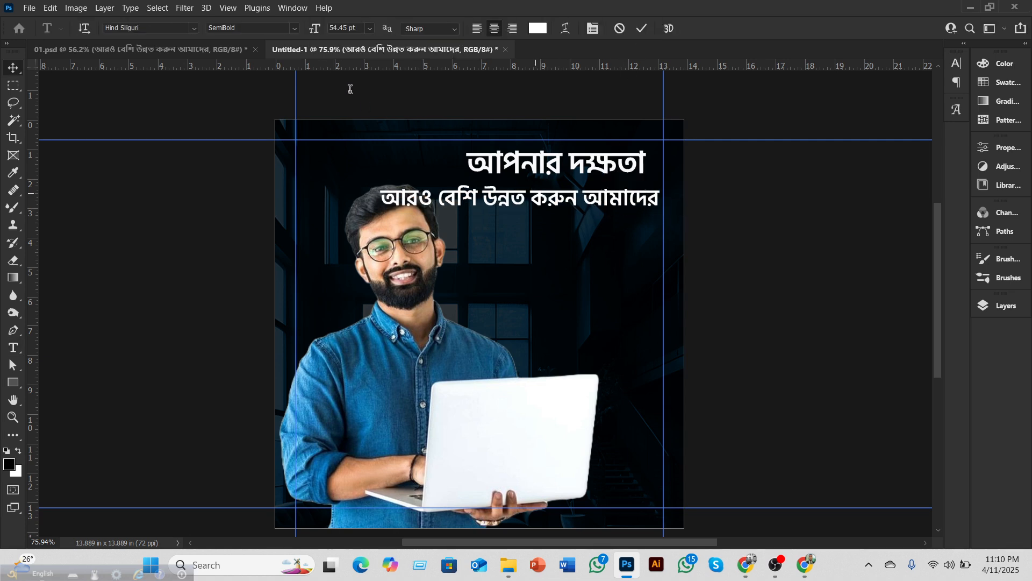
key(ctrl+a)
click(370, 28)
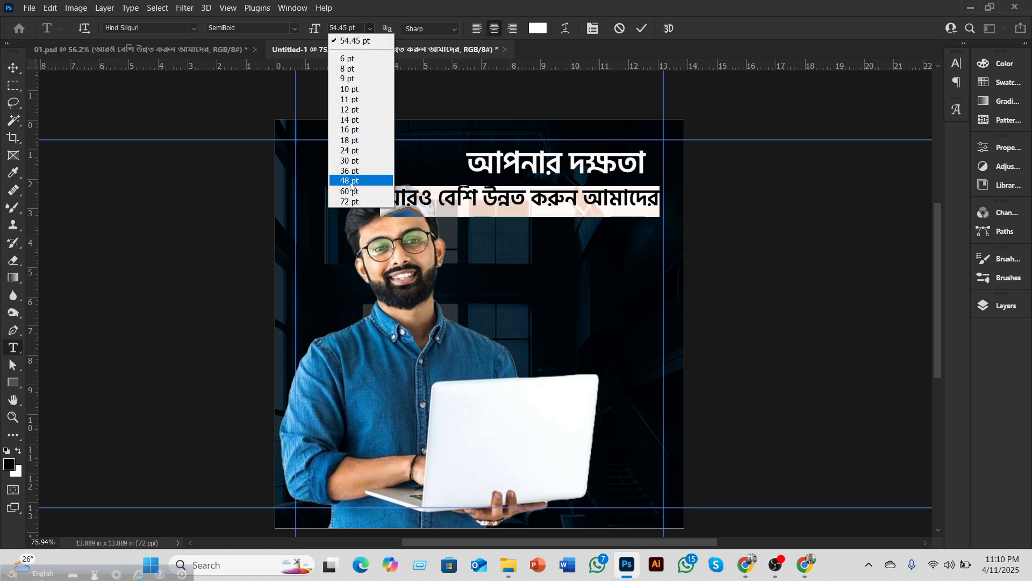
click(349, 178)
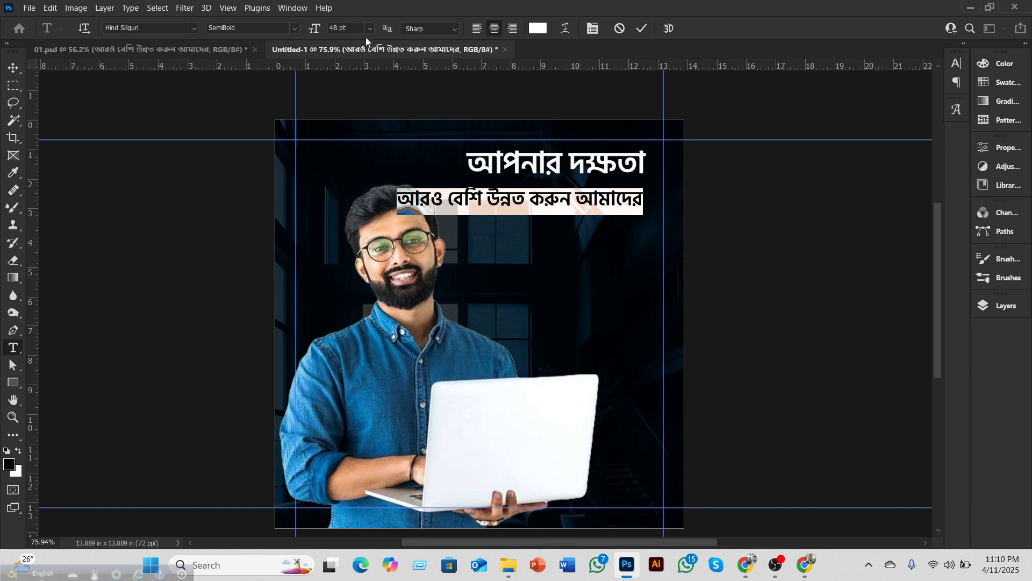
click(370, 28)
click(347, 157)
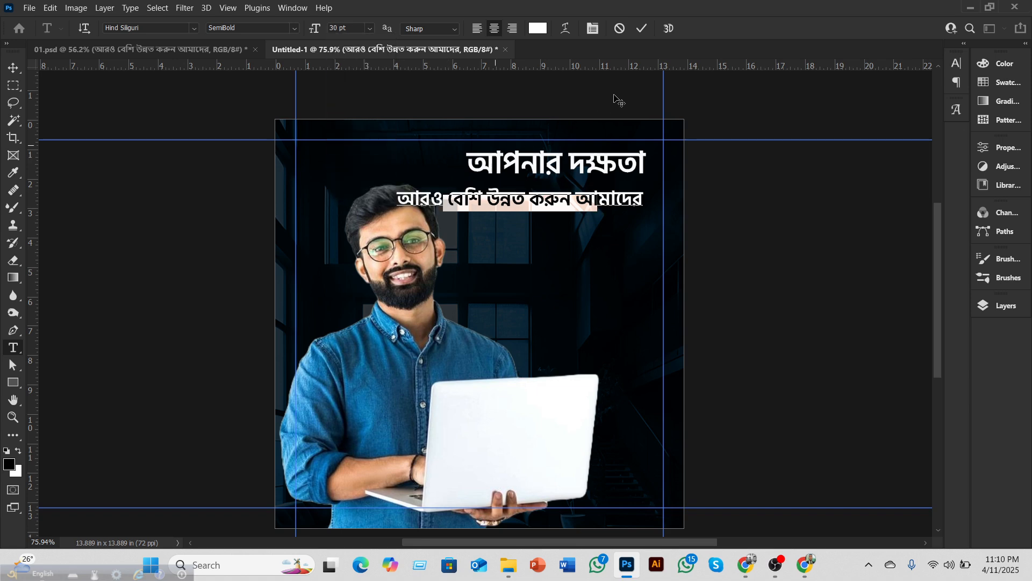
click(641, 29)
key(v)
Step: Move the second text line close beneath the headline and nudge it slightly up and right to centre it
drag(564, 203, 598, 191)
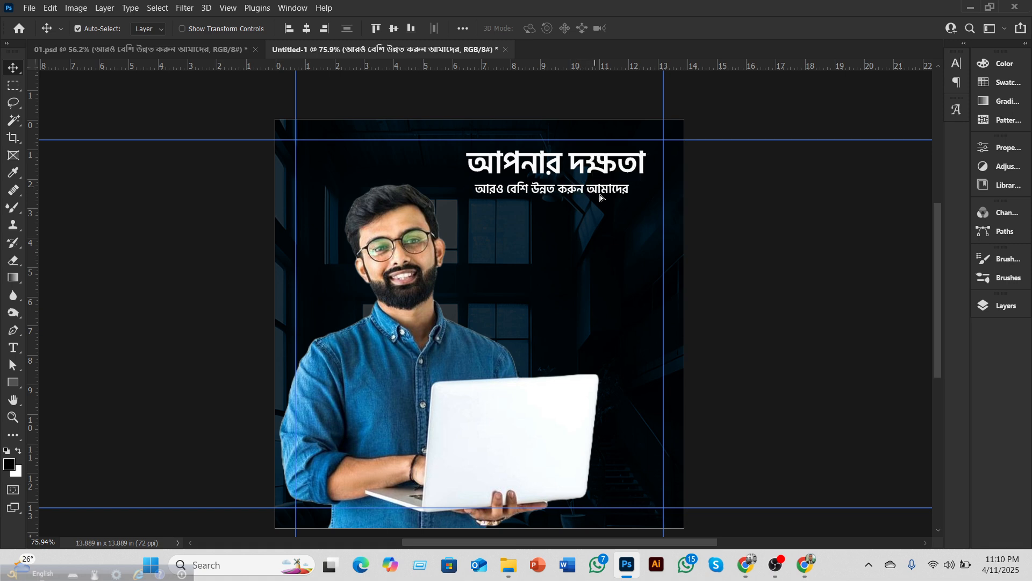
key(Up)
key(Up)
key(Up)
key(Up)
key(Up)
key(Right)
key(Right)
key(Right)
key(Right)
key(Right)
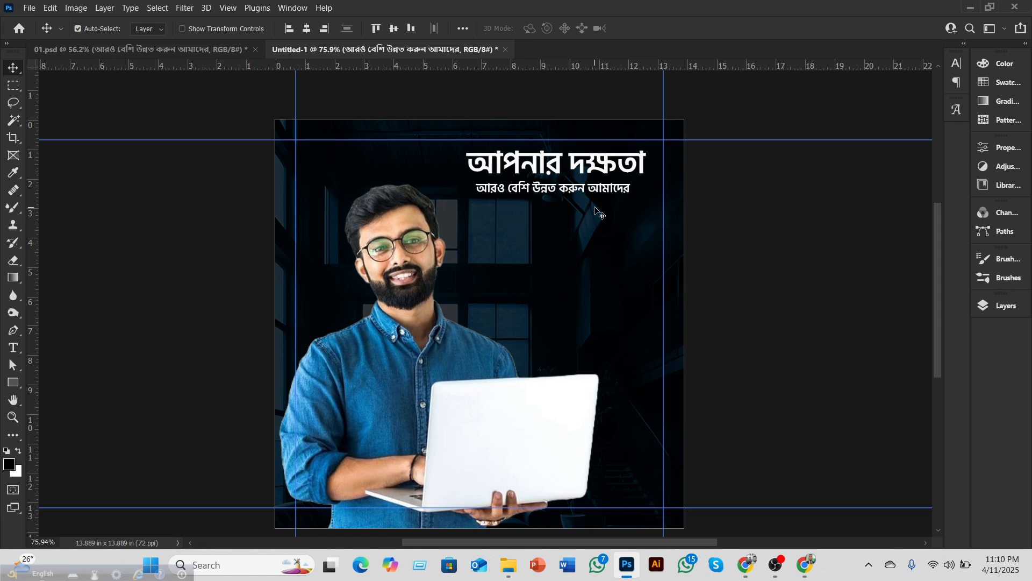
Step: Nudge the second text line up so it sits tighter beneath the headline
key(Up)
key(Up)
key(Up)
key(Up)
key(Up)
key(Up)
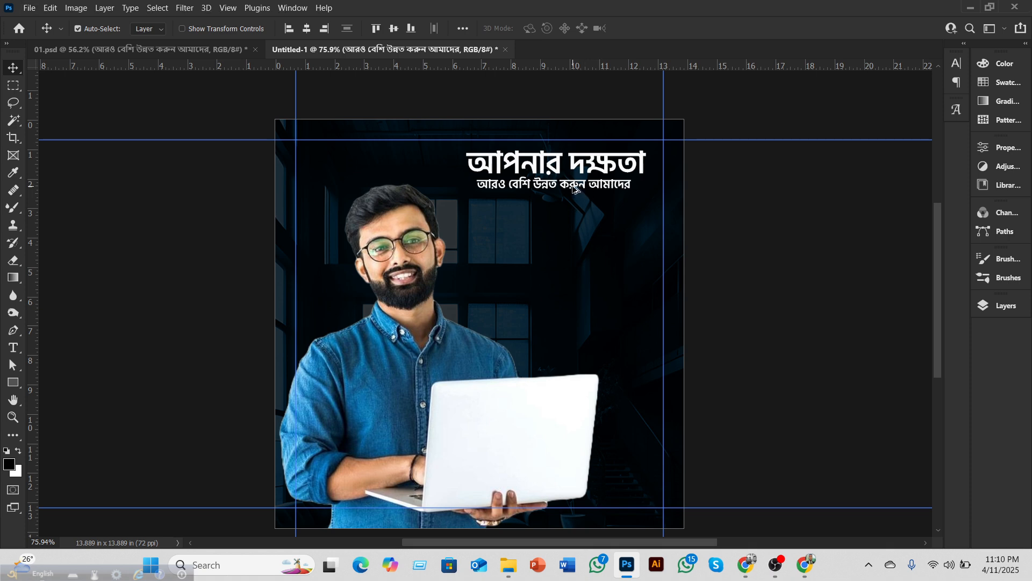
Step: Duplicate the second text line directly below and replace the copy's text with মাস্টার কোর্সের দ্বারা! copied from 01.psd
drag(566, 186, 570, 223)
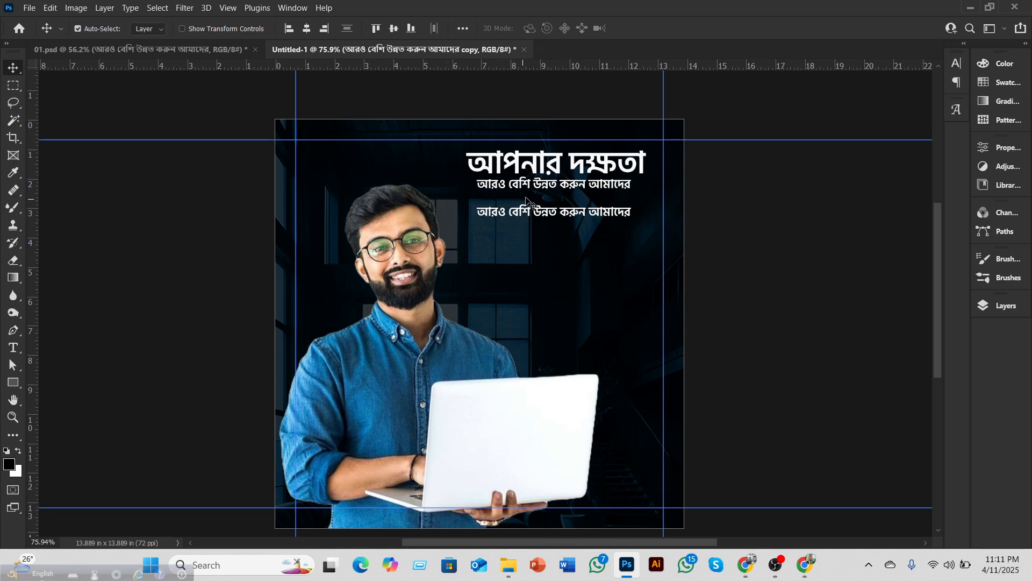
click(95, 53)
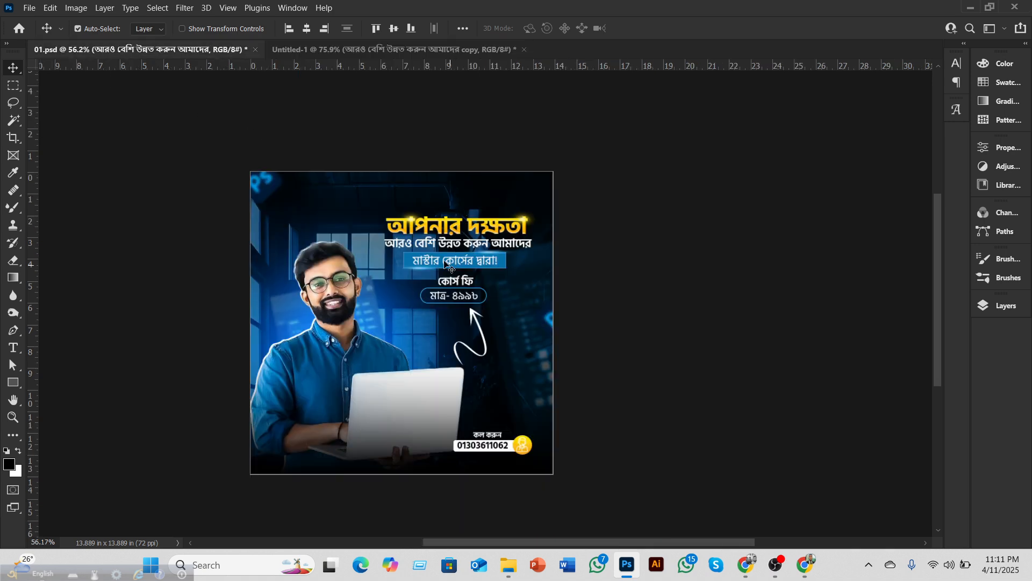
double_click(445, 264)
key(ctrl+c)
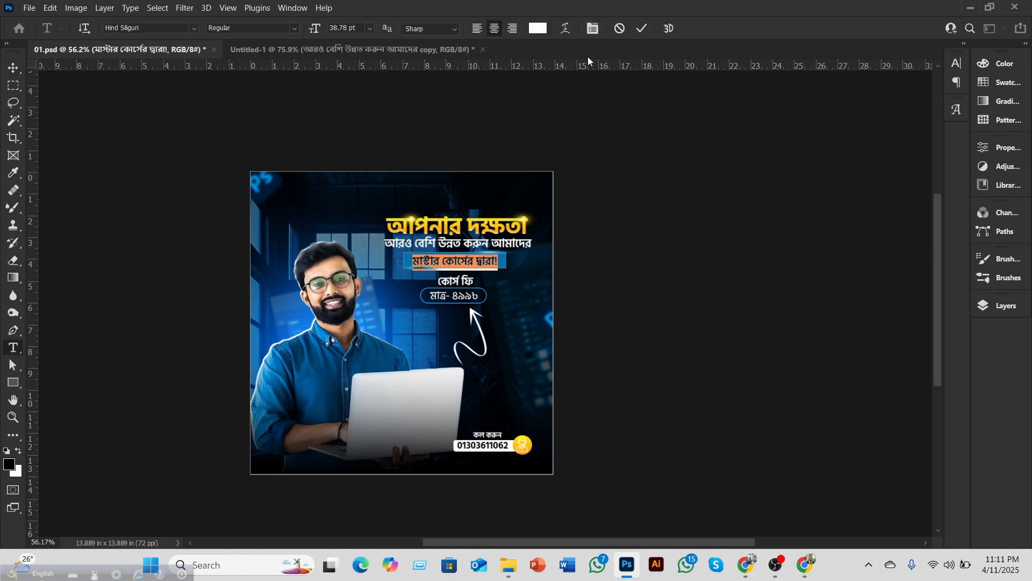
click(642, 30)
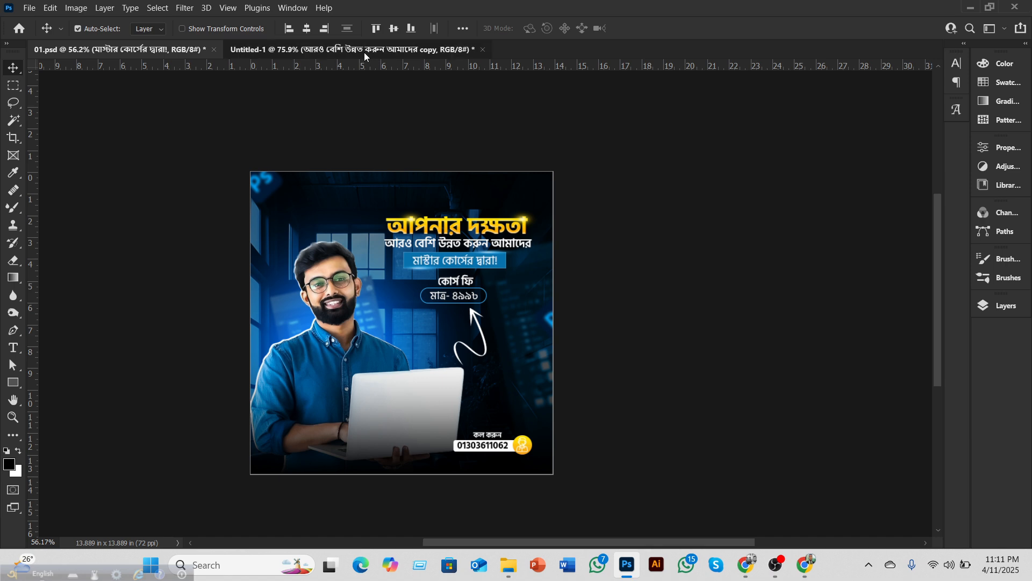
click(364, 51)
double_click(520, 210)
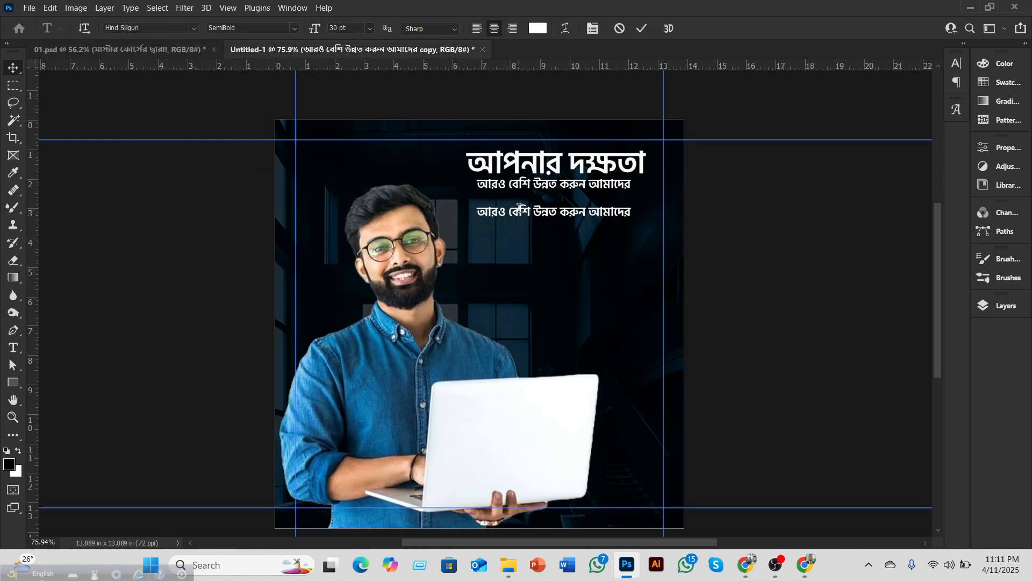
key(ctrl+v)
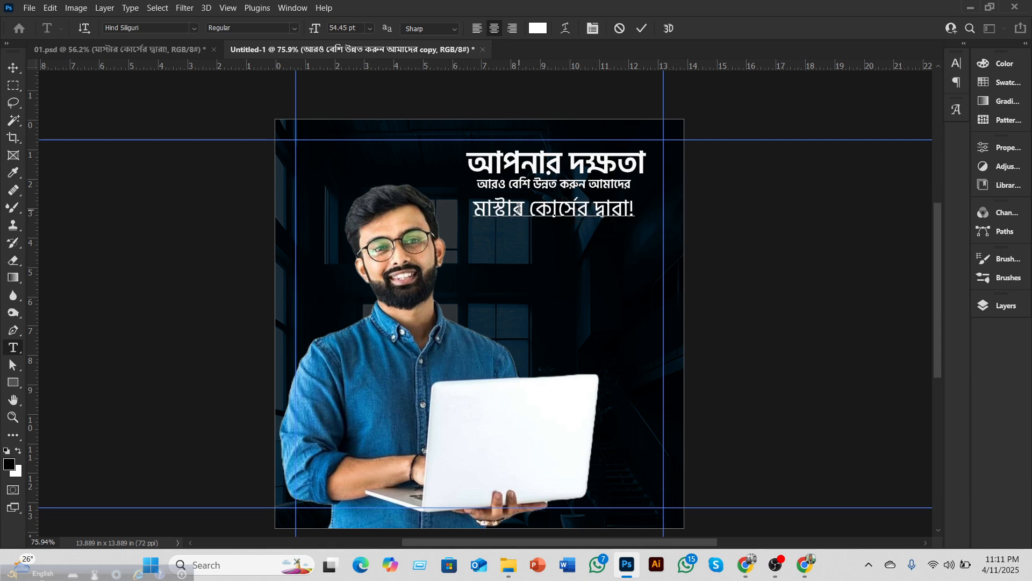
Step: Set the font size of the third text line, মাস্টার কোর্সের দ্বারা!, to 30 pt
drag(473, 210, 630, 211)
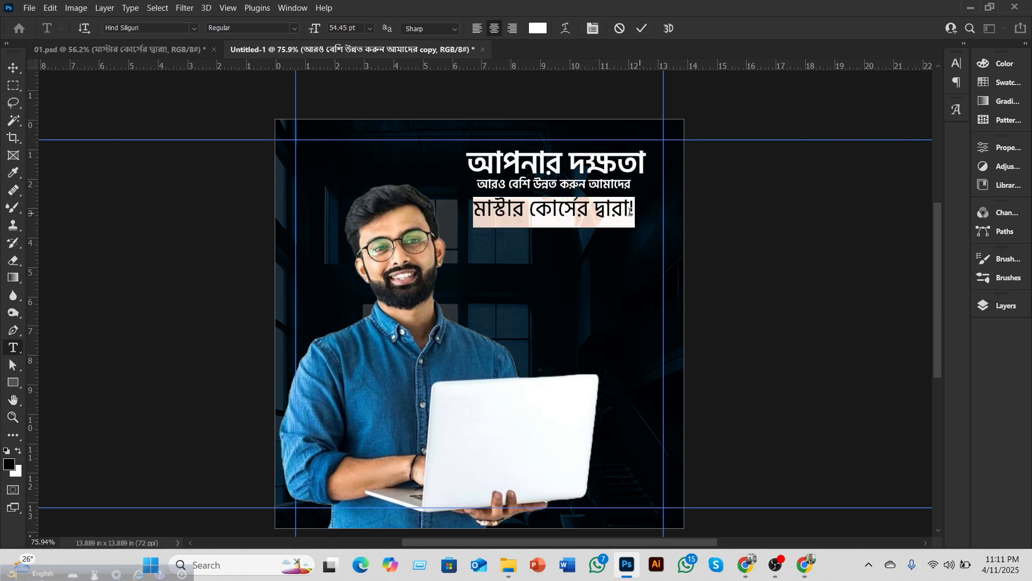
click(367, 31)
click(356, 99)
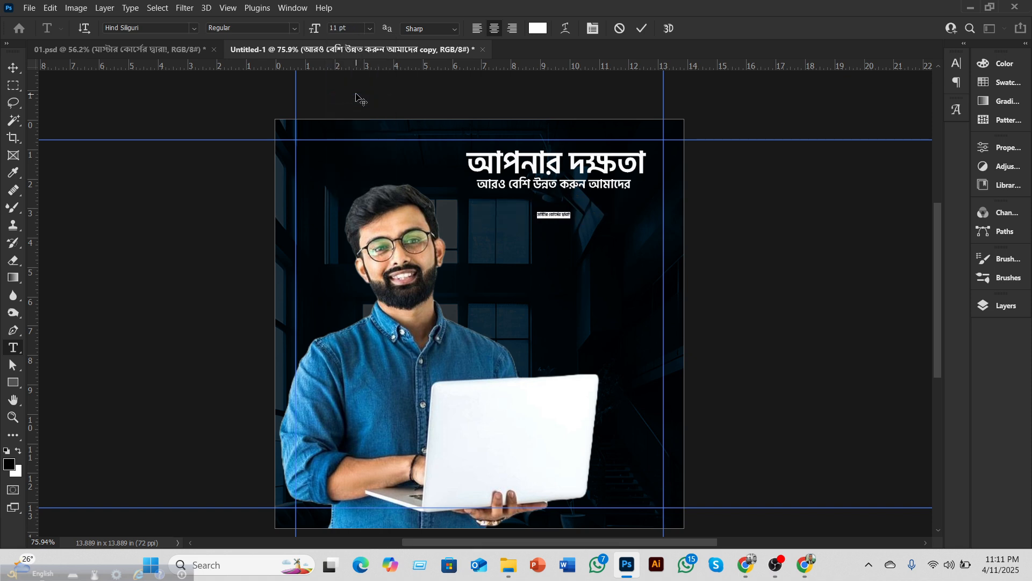
click(370, 28)
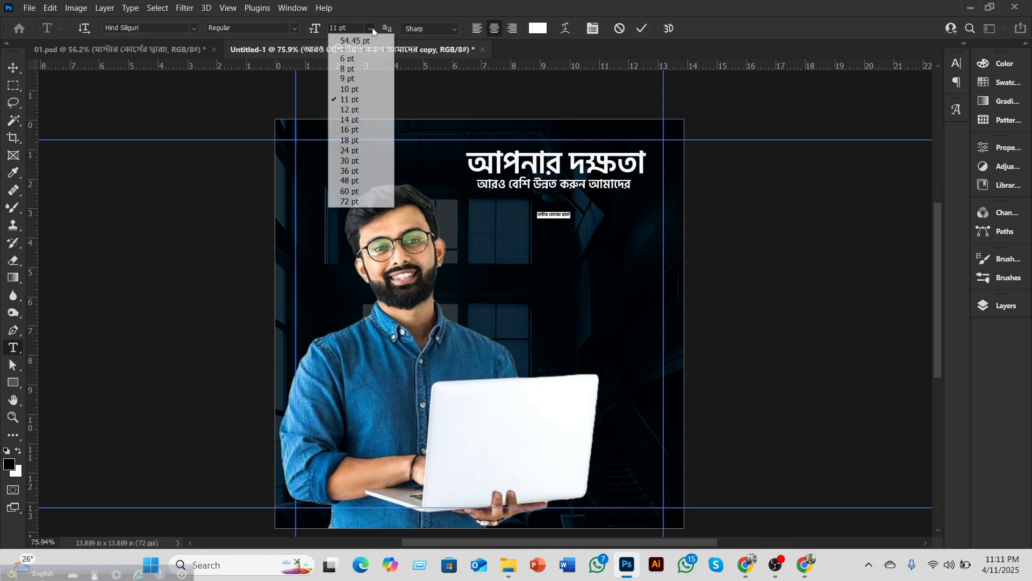
click(354, 129)
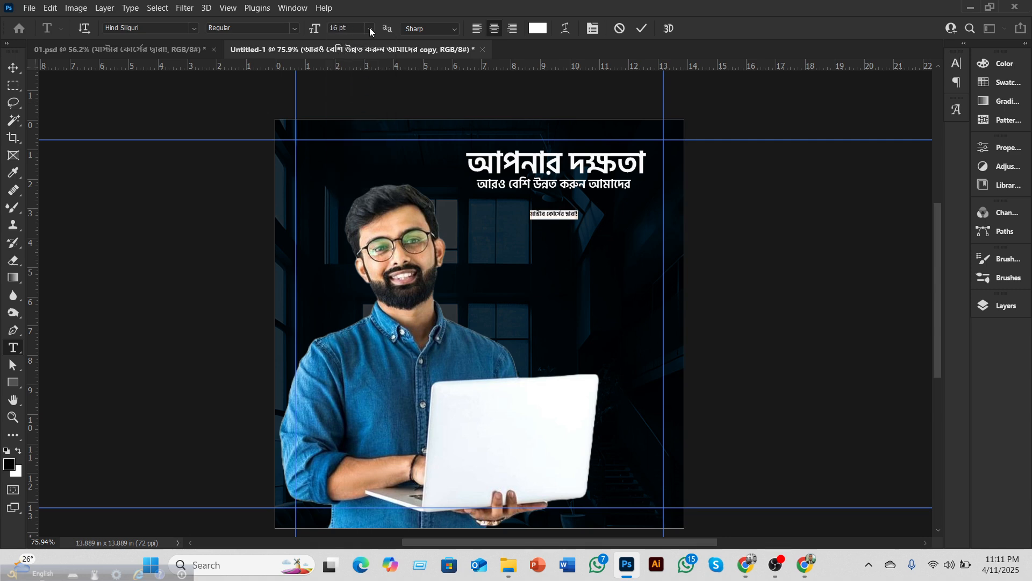
click(370, 30)
click(351, 143)
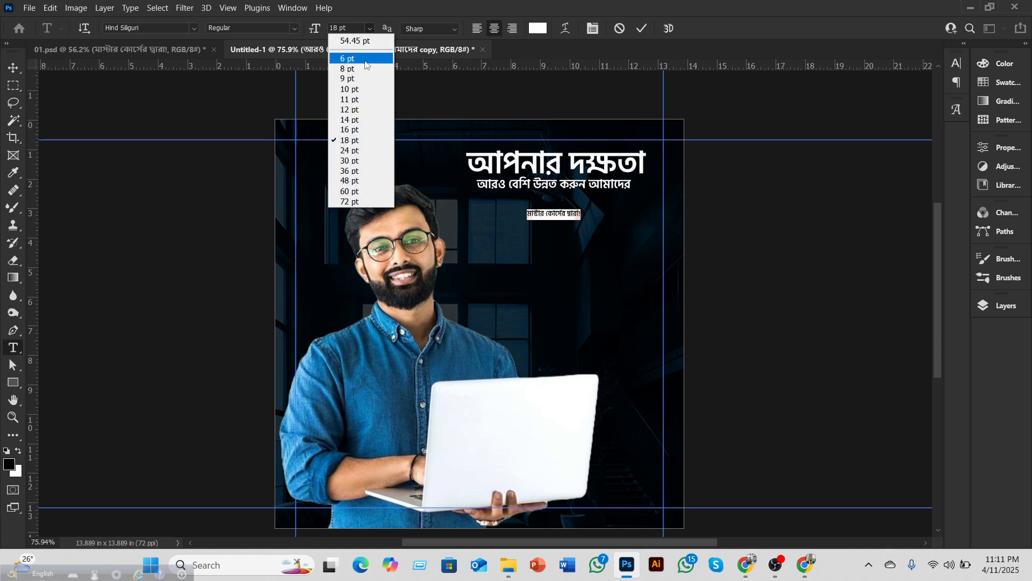
click(342, 162)
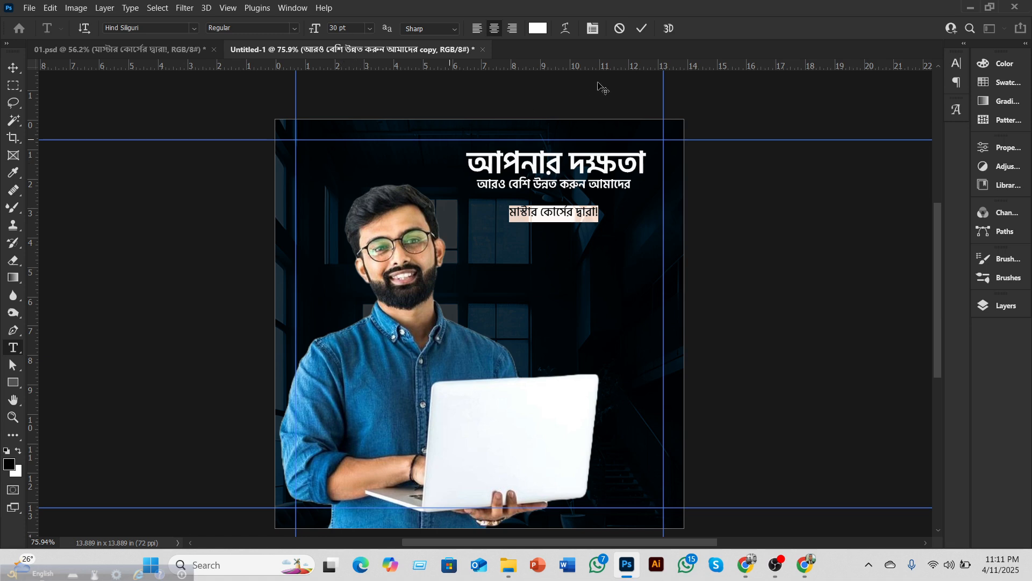
click(638, 30)
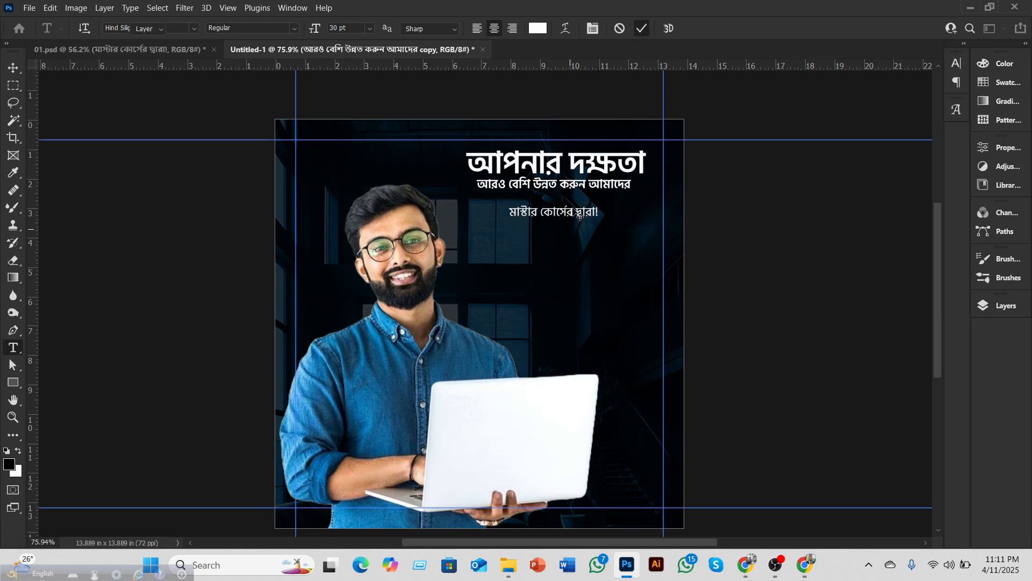
Step: Move the third text line up close beneath the second line
key(v)
double_click(532, 215)
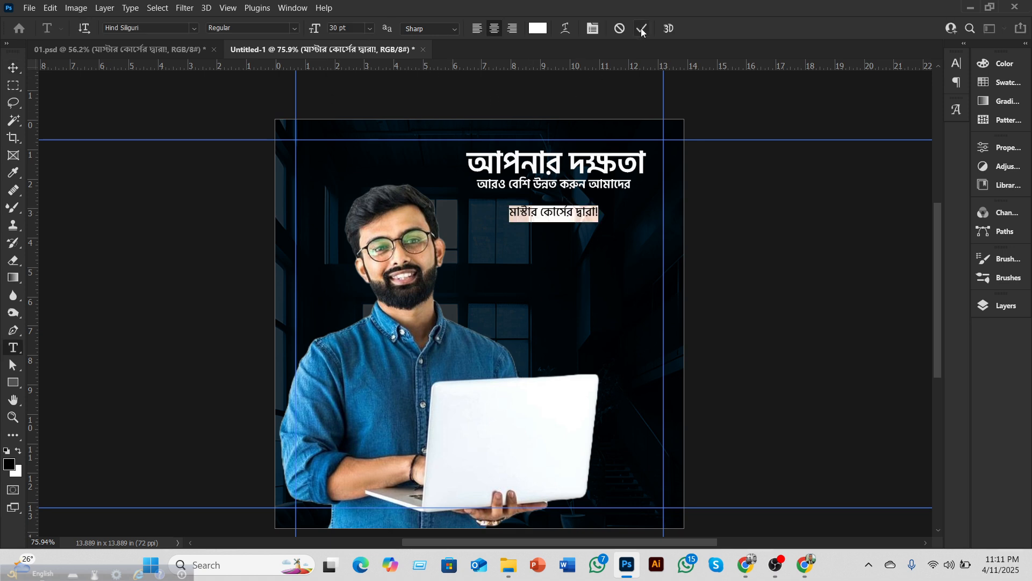
click(642, 32)
key(v)
drag(573, 216, 575, 203)
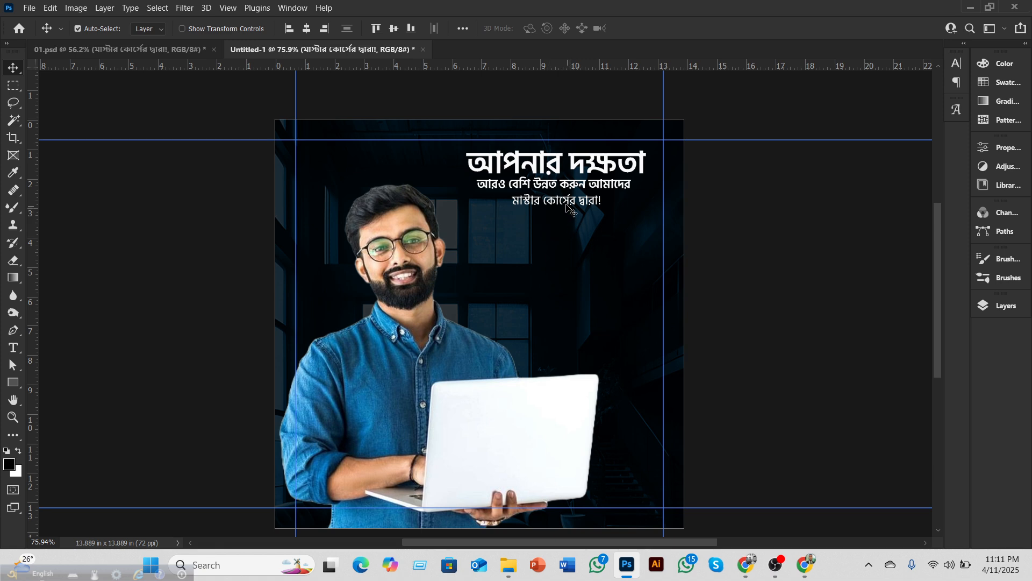
Step: Add a Gradient Overlay layer style to the headline আপনার দক্ষতা and show its settings
click(1001, 305)
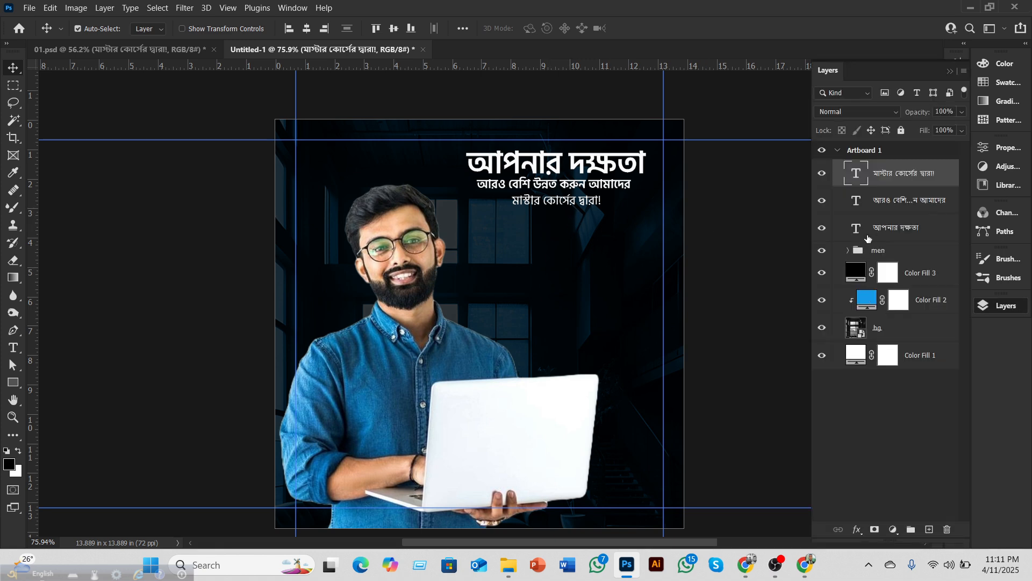
click(823, 234)
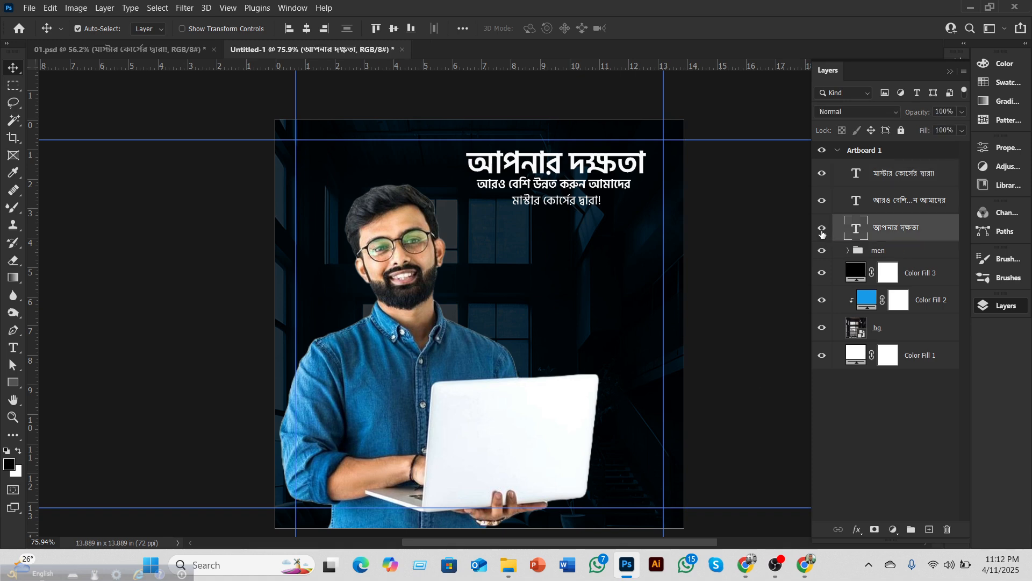
drag(684, 544, 736, 538)
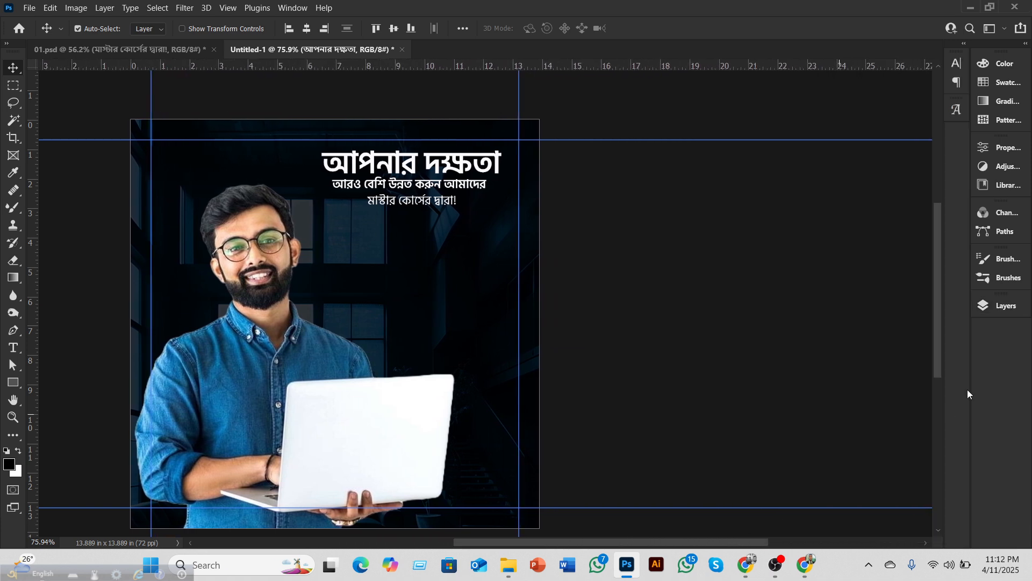
click(986, 309)
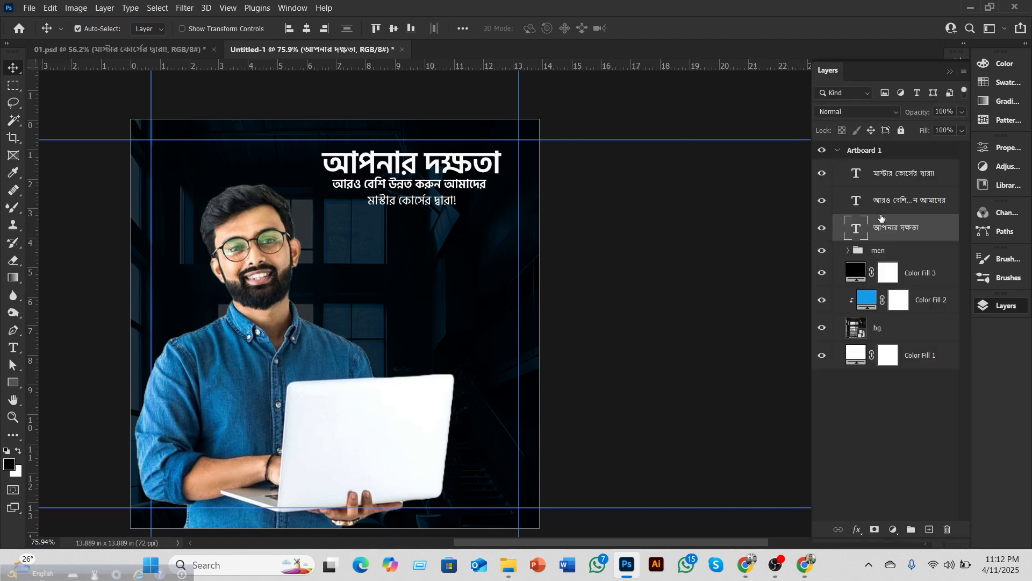
right_click(855, 233)
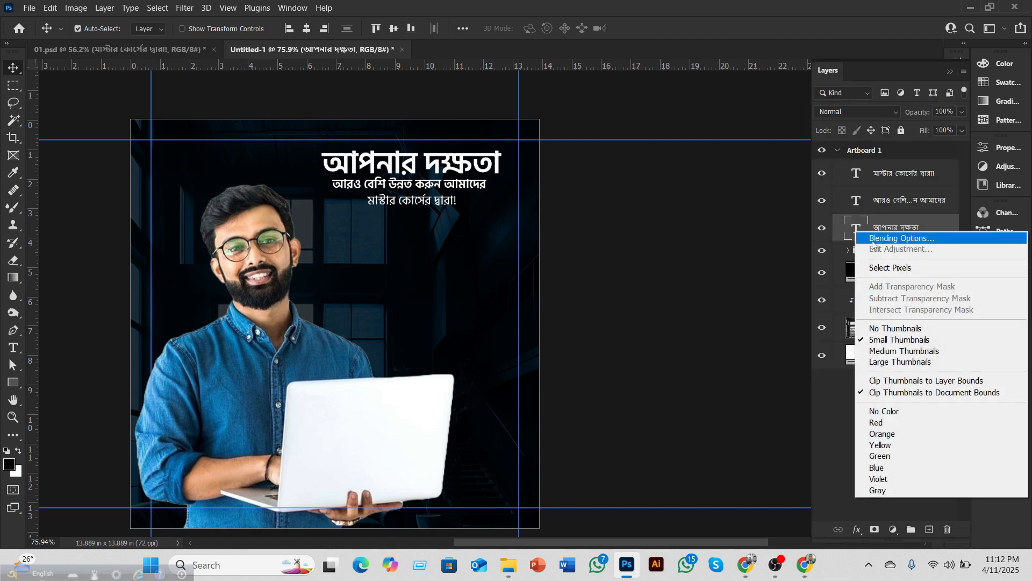
click(880, 239)
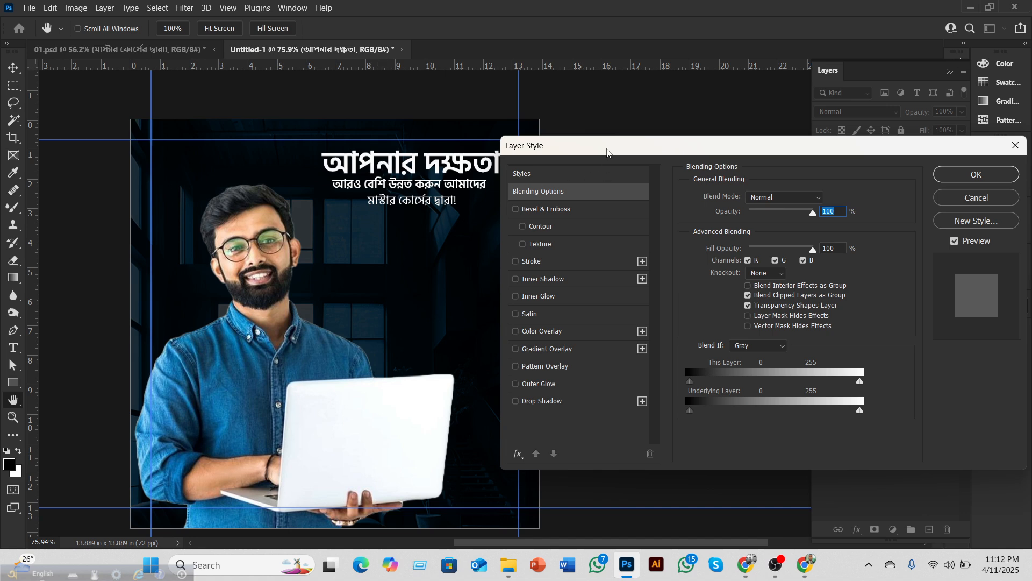
drag(607, 151, 680, 133)
click(589, 332)
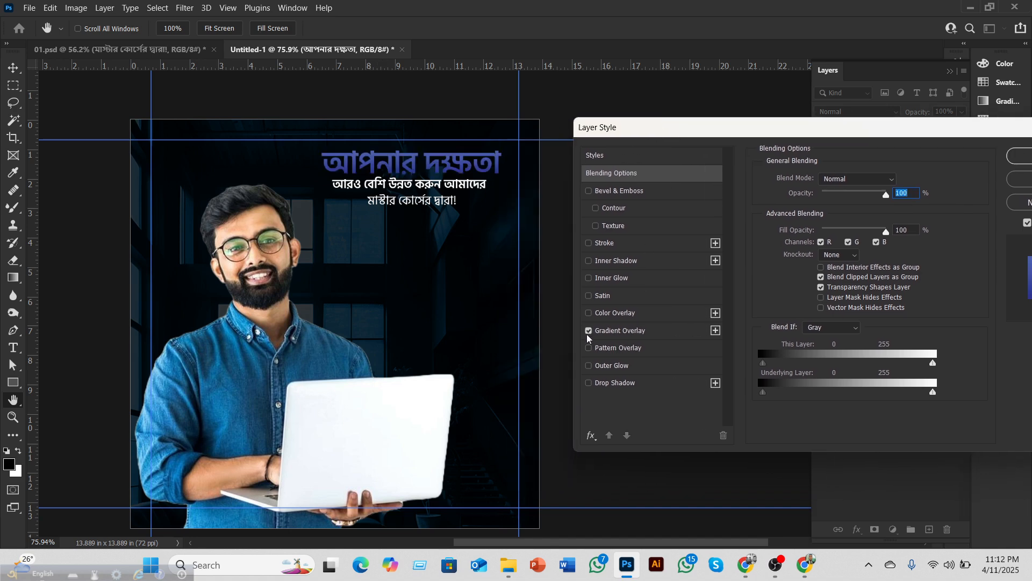
click(657, 337)
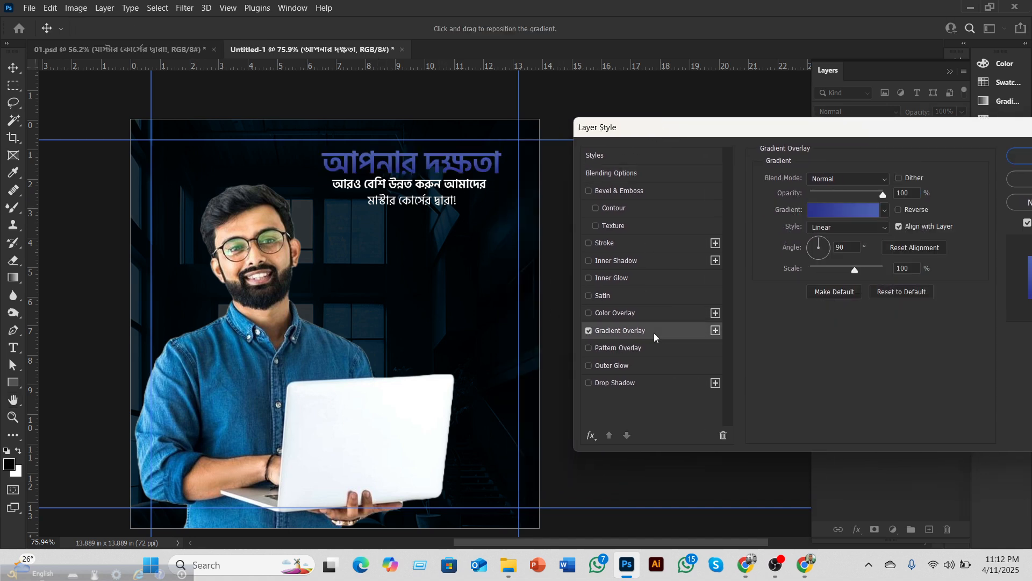
Step: Edit the overlay's gradient and set its starting colour stop to orange ff9600
click(831, 213)
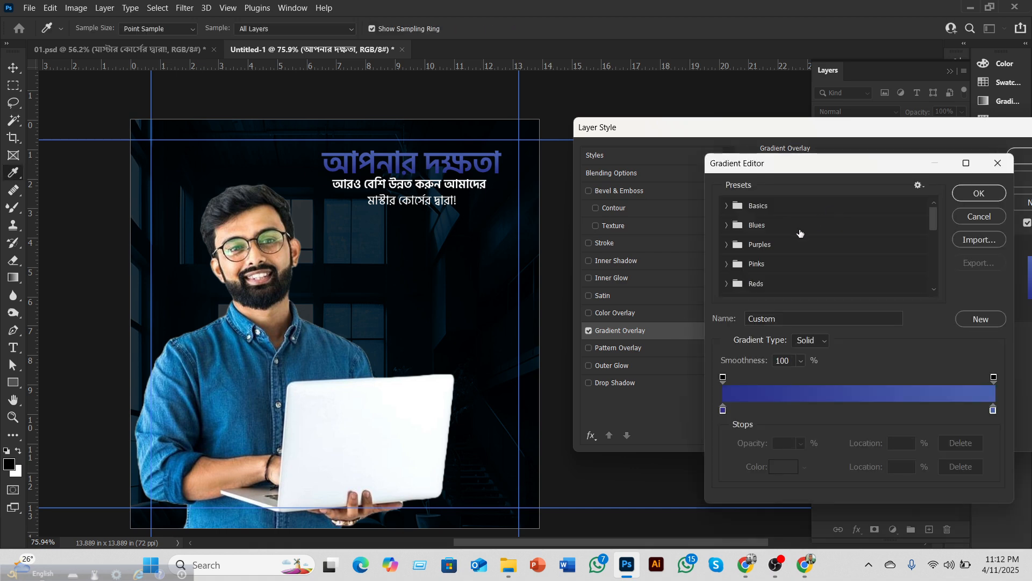
scroll(807, 264, down, 8)
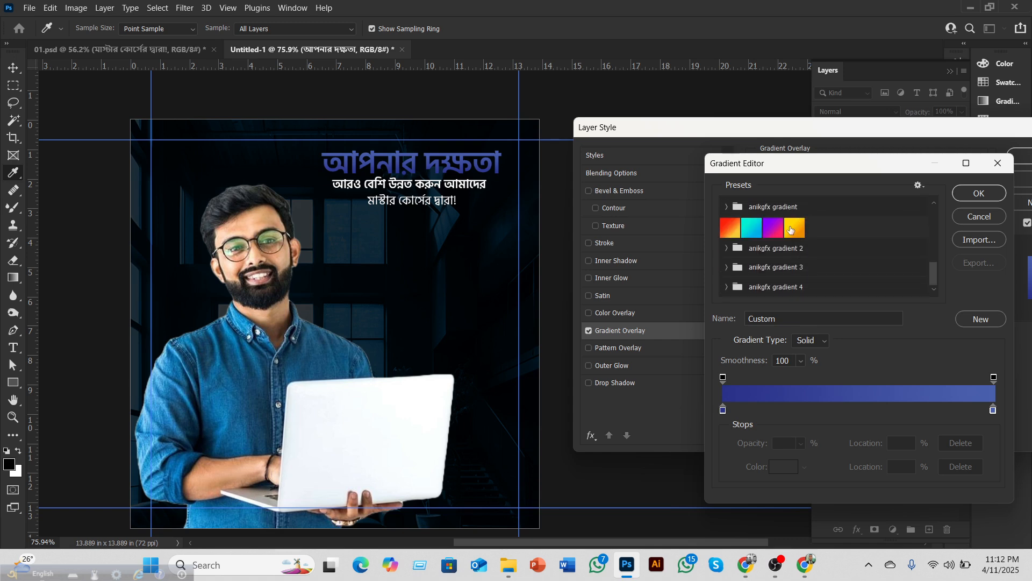
double_click(723, 411)
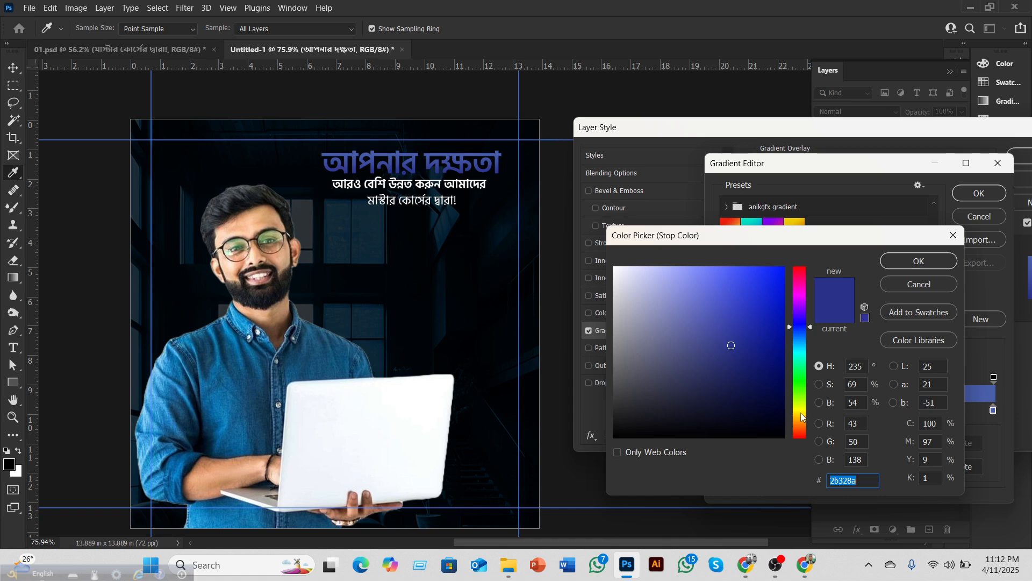
click(801, 413)
click(784, 268)
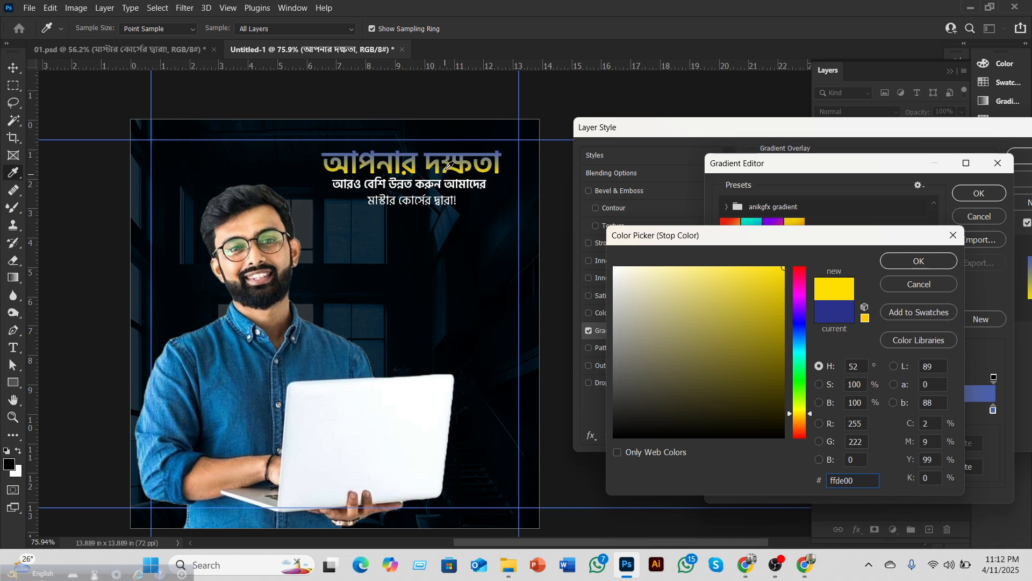
click(801, 423)
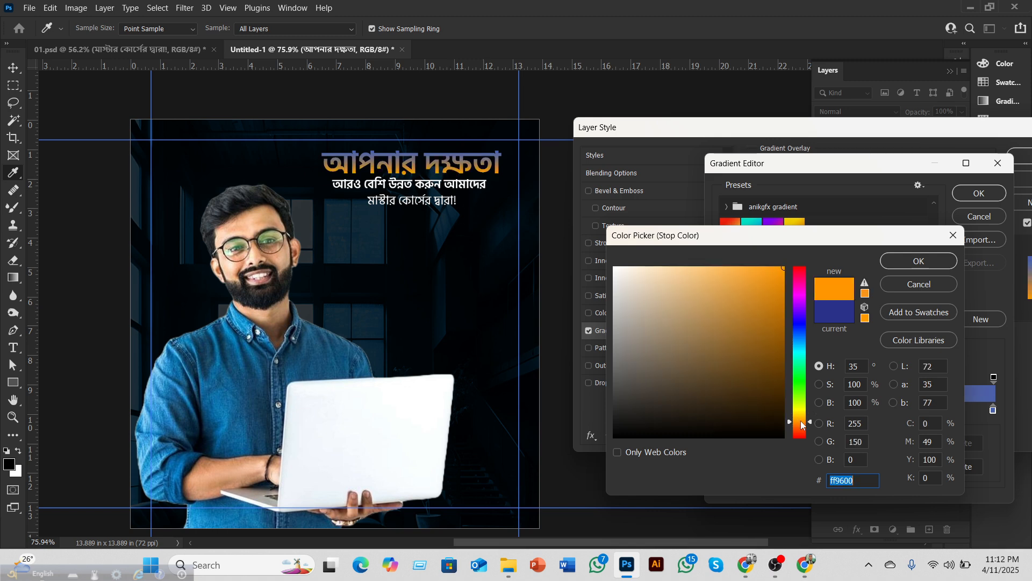
click(919, 264)
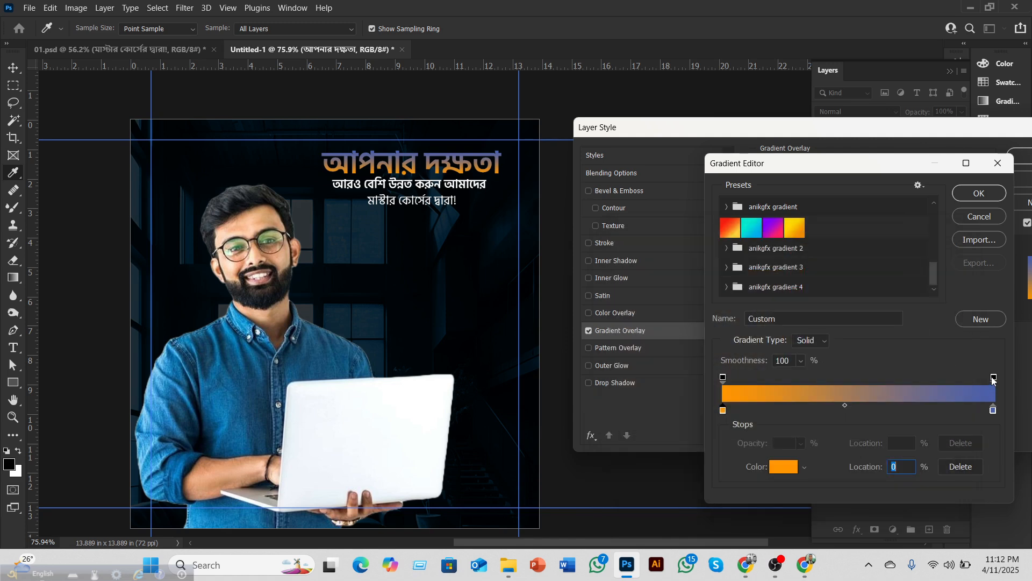
Step: Set the gradient's end colour stop to golden yellow ffc000
click(994, 378)
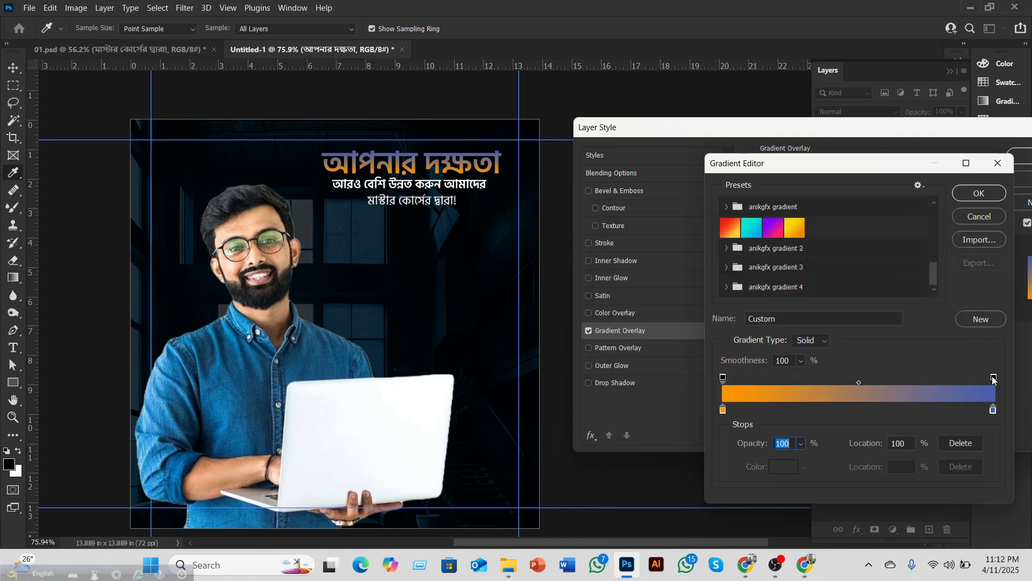
click(994, 411)
click(777, 467)
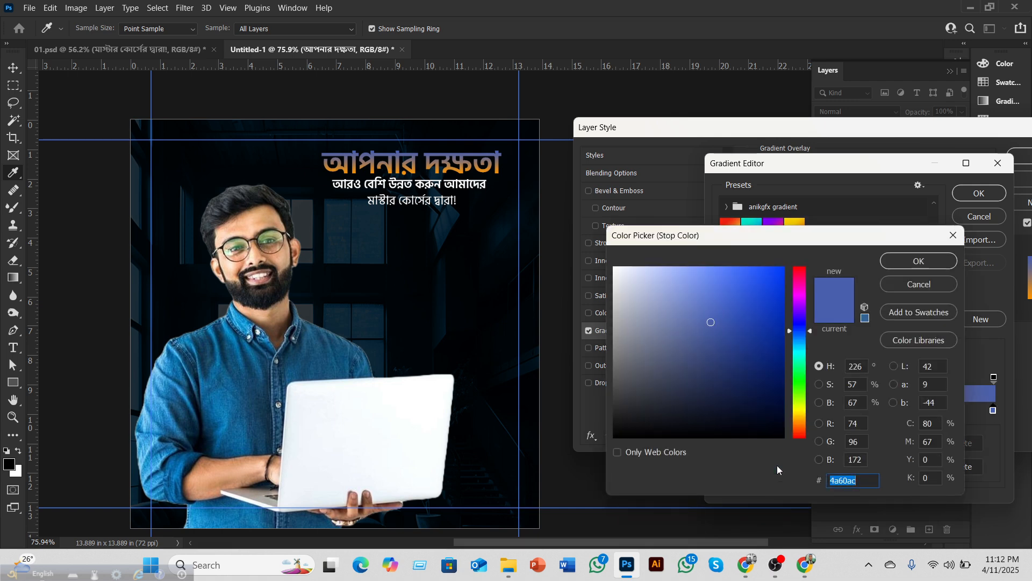
click(799, 417)
drag(774, 277, 792, 249)
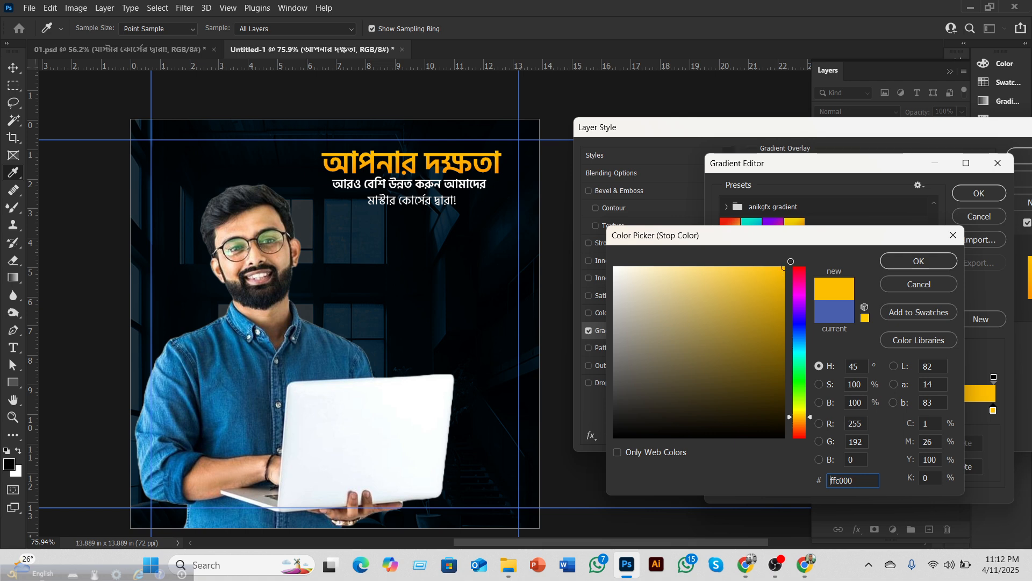
click(918, 261)
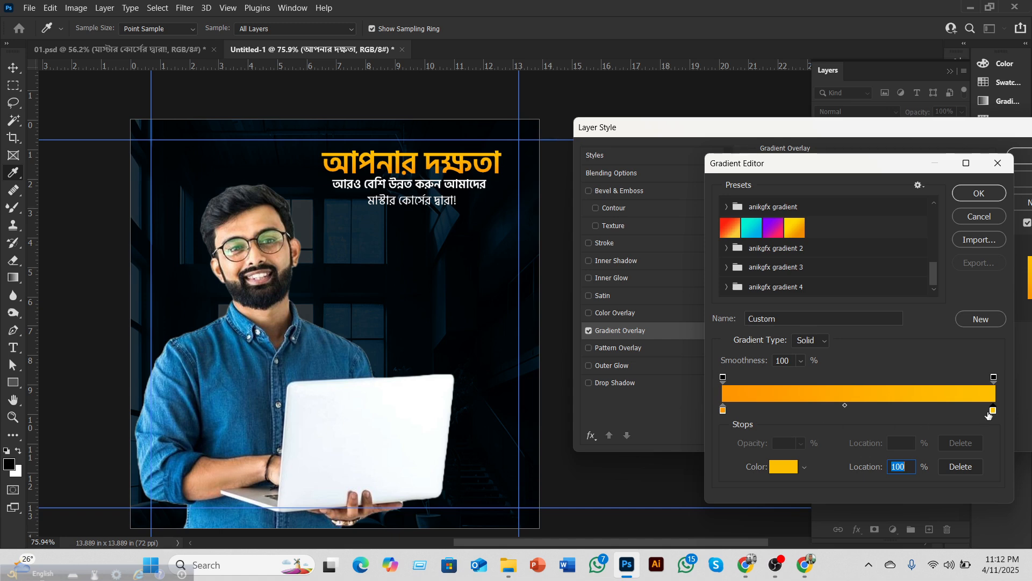
Step: Set the gradient's starting stop to deeper orange ff8a00, move the yellow stop to 86%, and accept the gradient
drag(993, 410, 940, 410)
double_click(723, 410)
drag(799, 428, 801, 426)
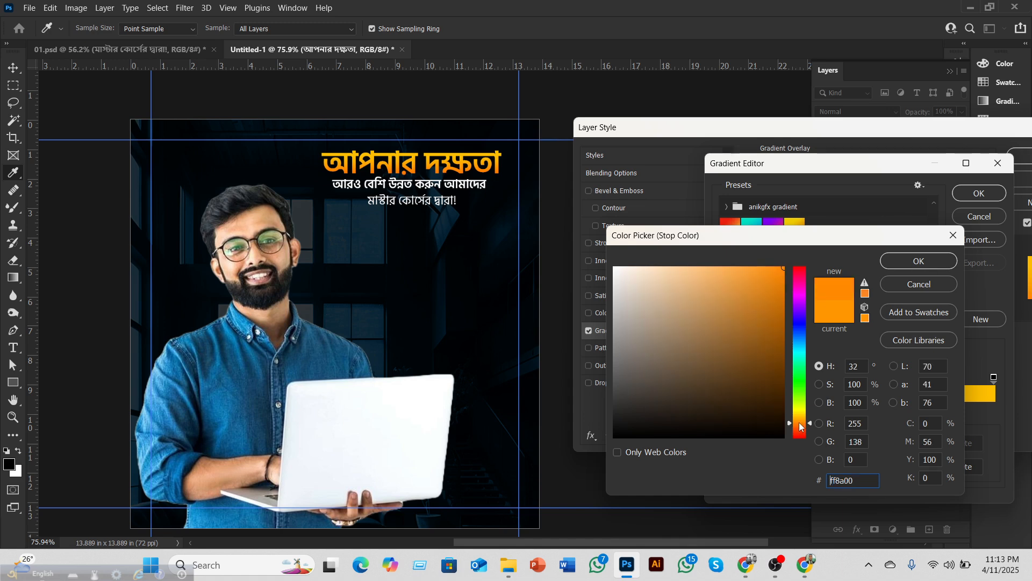
click(908, 266)
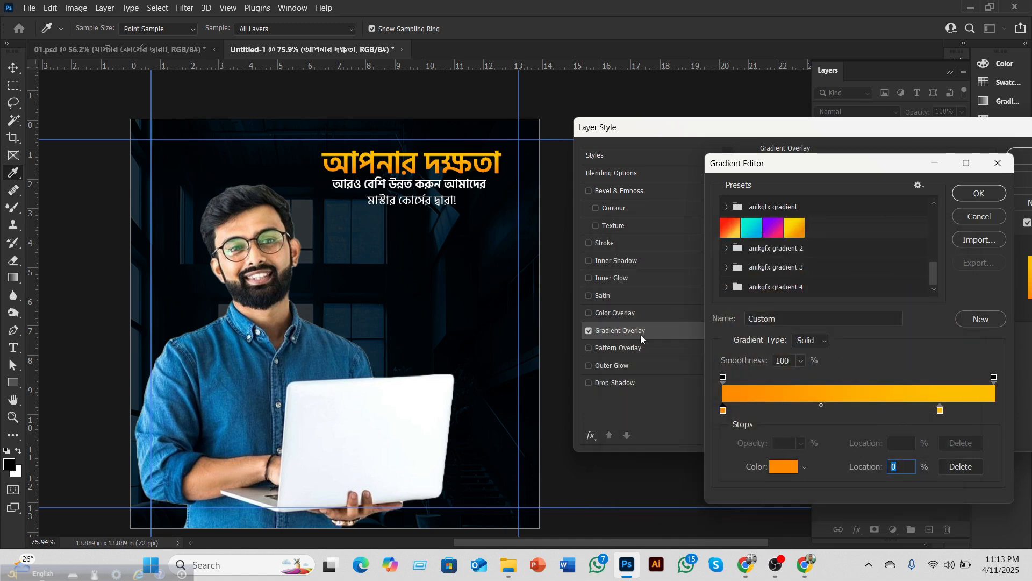
drag(940, 411, 956, 412)
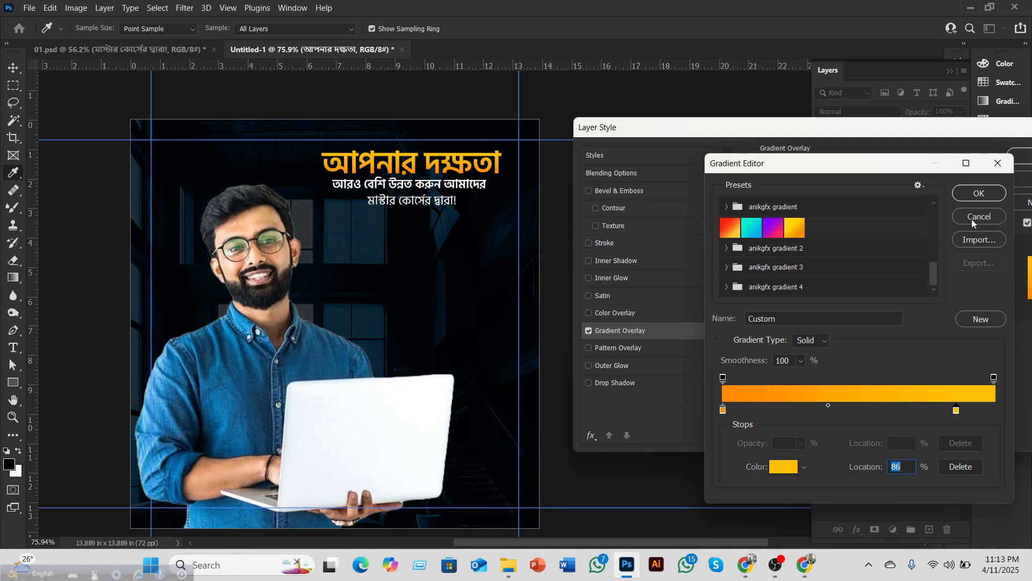
click(971, 200)
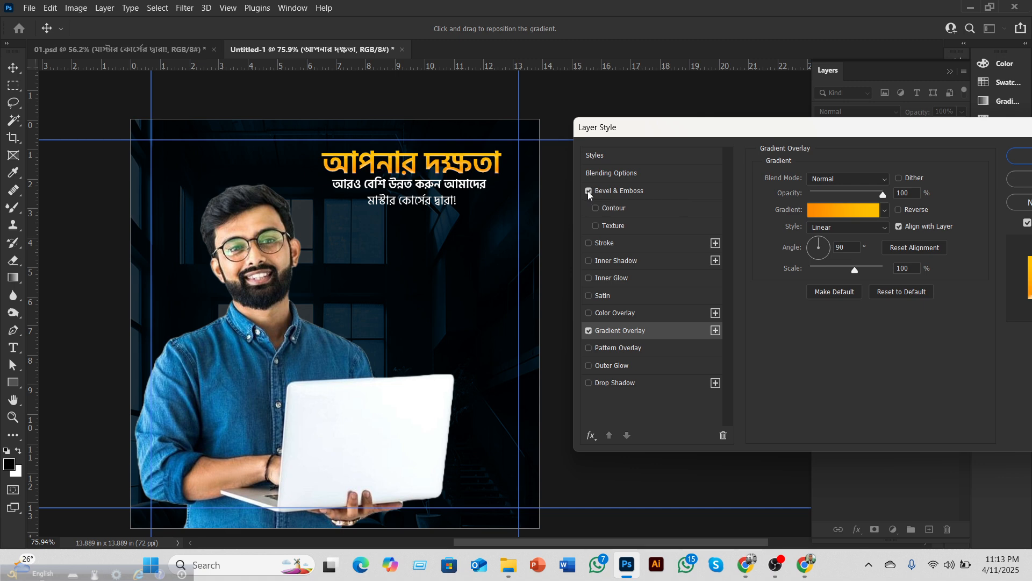
Step: Enable Bevel & Emboss on the headline with the Inner Bevel style
click(684, 194)
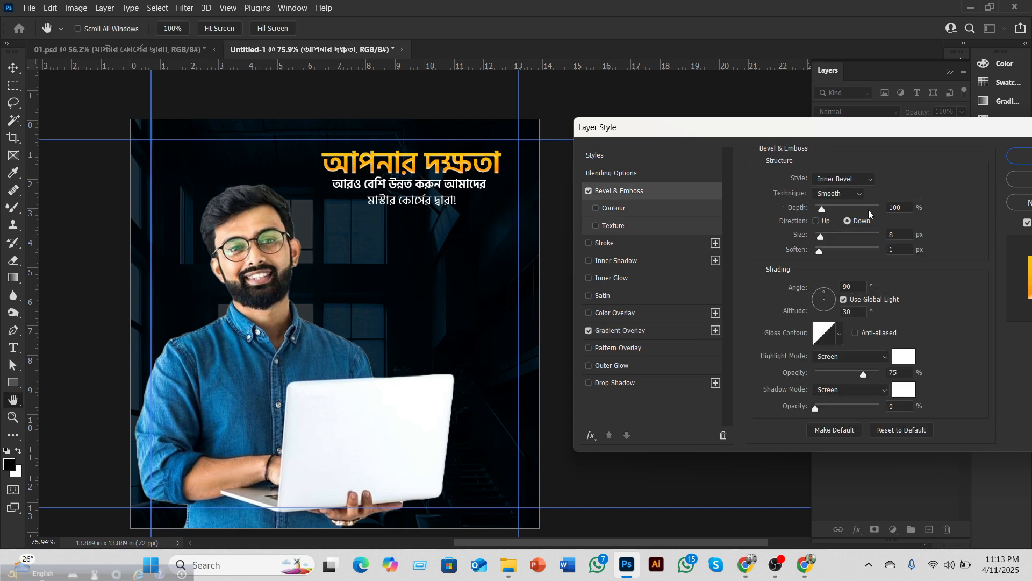
click(850, 182)
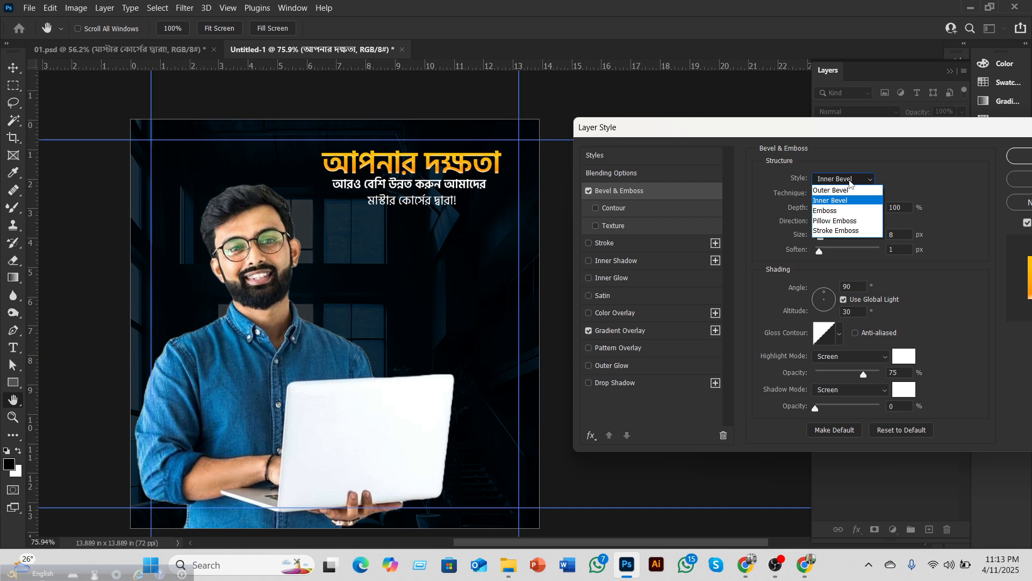
click(850, 182)
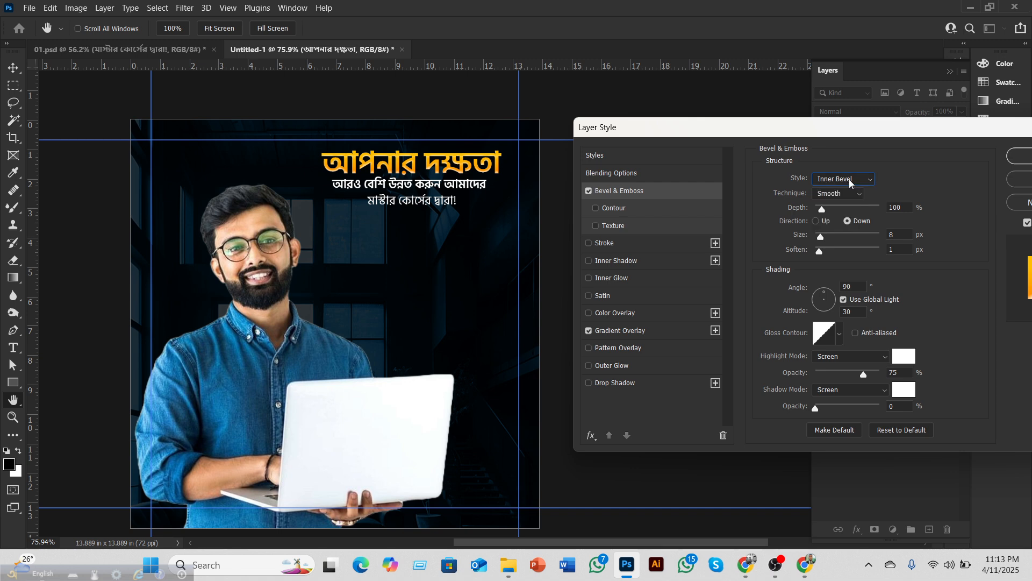
click(849, 182)
click(849, 181)
Step: Reduce the bevel's size, adjust its highlight opacity, and apply the layer style to the headline
mouse_move(820, 239)
mouse_down()
mouse_move(879, 243)
mouse_move(817, 242)
mouse_up()
click(903, 248)
scroll(869, 388, down, 2)
drag(866, 376, 907, 375)
mouse_move(882, 376)
mouse_down()
mouse_move(843, 383)
mouse_move(866, 384)
mouse_up()
click(901, 373)
key(Down)
click(1020, 156)
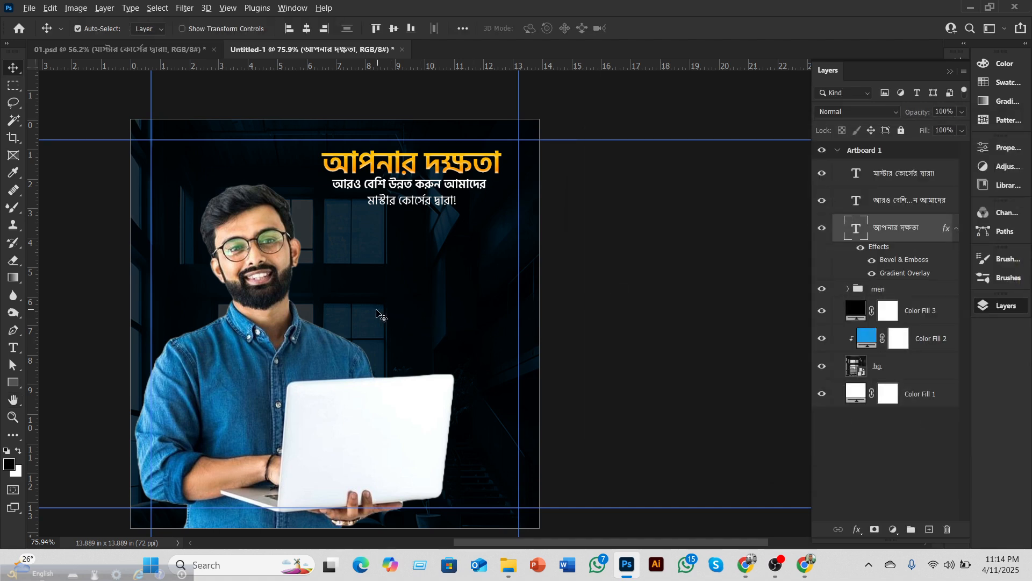
Step: Move the third text line মাস্টার কোর্সের দ্বারা! aside, to the left of the headline and above the man's head
scroll(378, 313, up, 3)
scroll(378, 313, up, 3)
scroll(398, 323, up, 3)
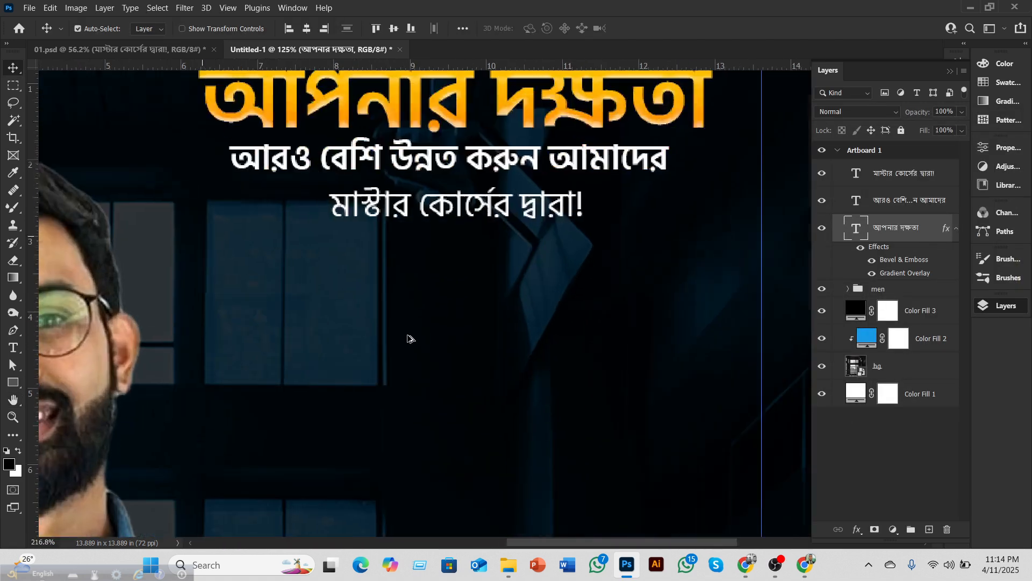
scroll(413, 339, down, 1)
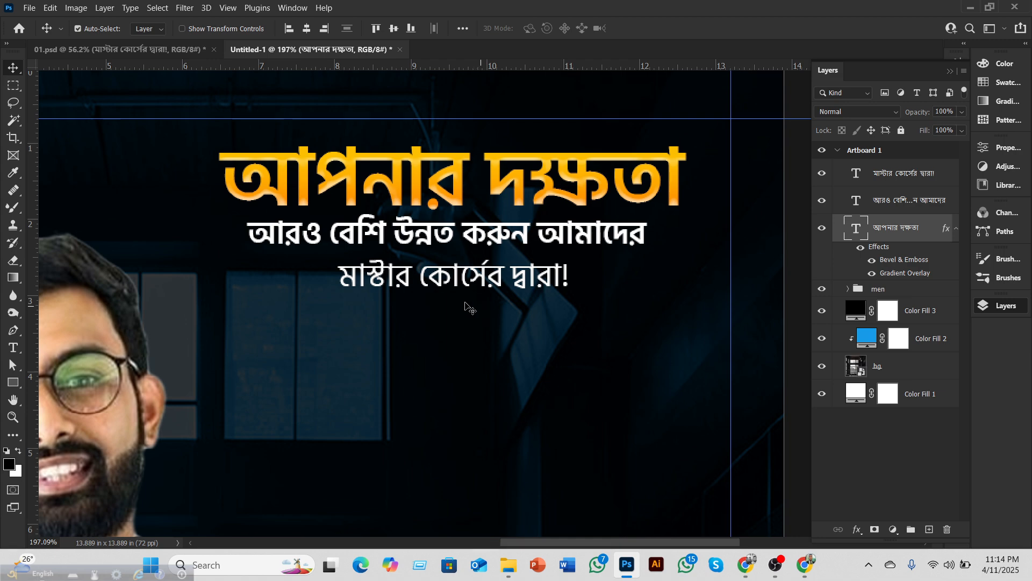
scroll(435, 301, down, 5)
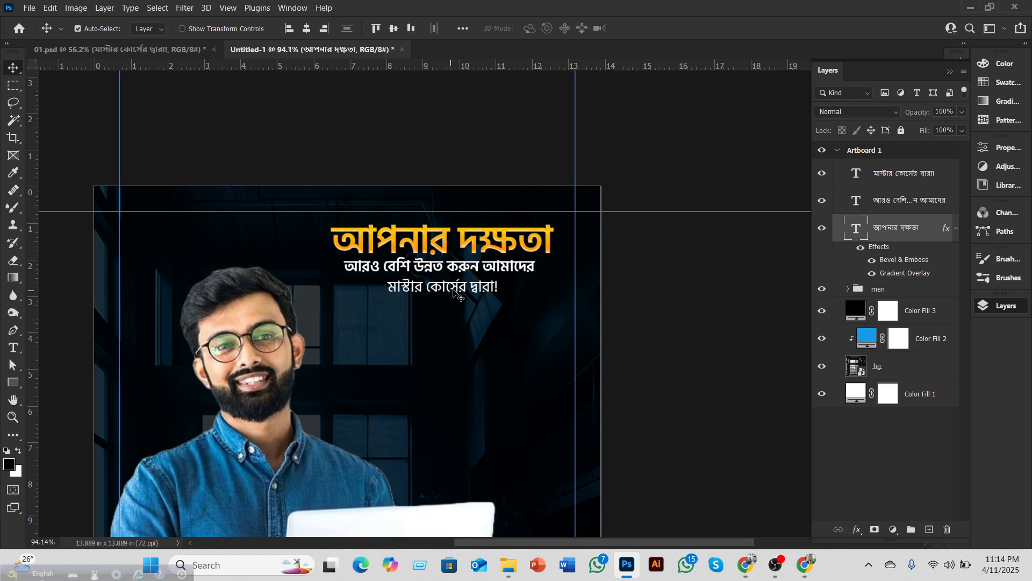
drag(456, 290, 279, 251)
scroll(410, 317, down, 3)
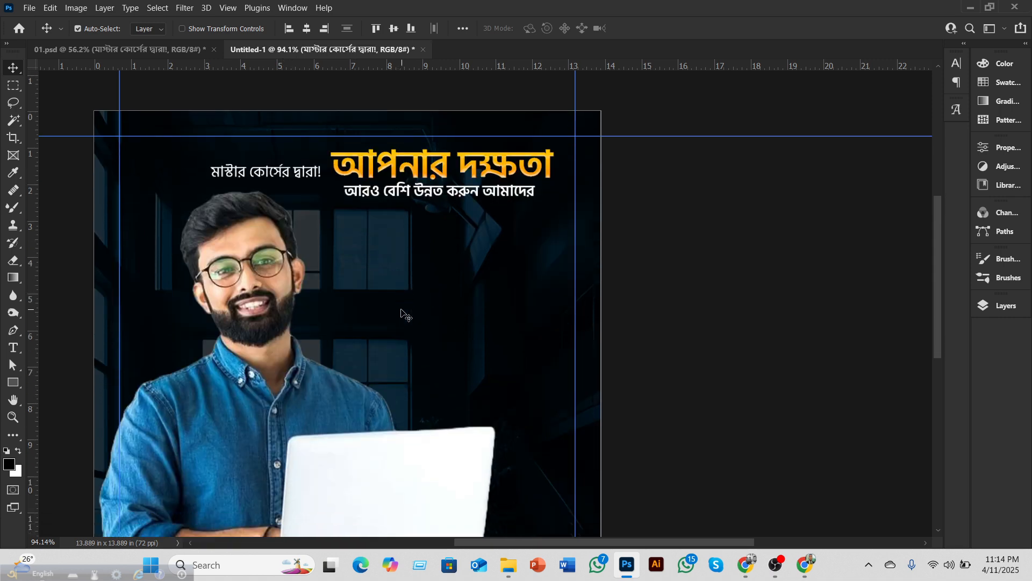
Step: Draw a rectangle about 236 by 35 px, roughly centred beneath the second text line
click(13, 382)
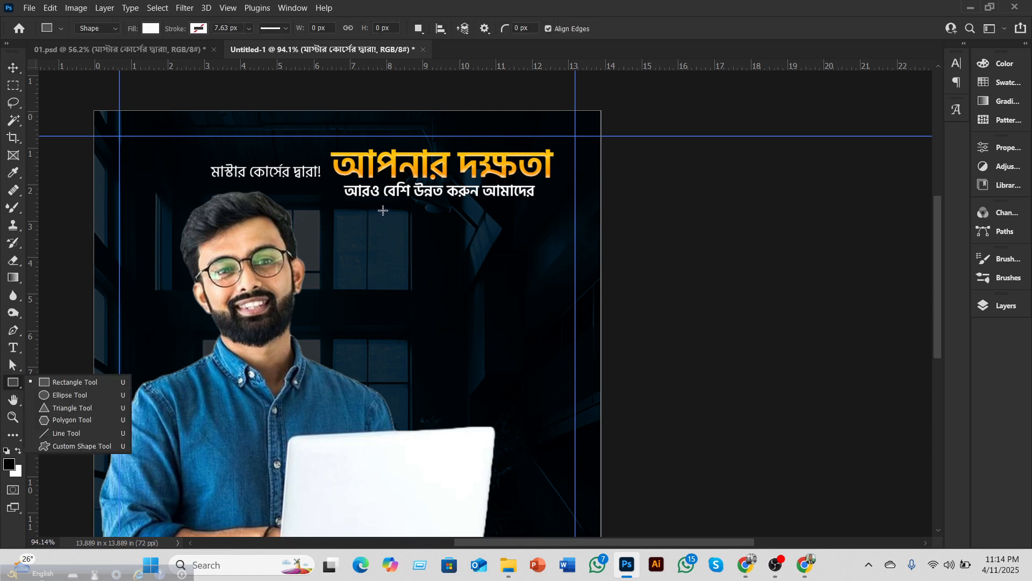
drag(382, 208, 493, 224)
drag(493, 224, 499, 224)
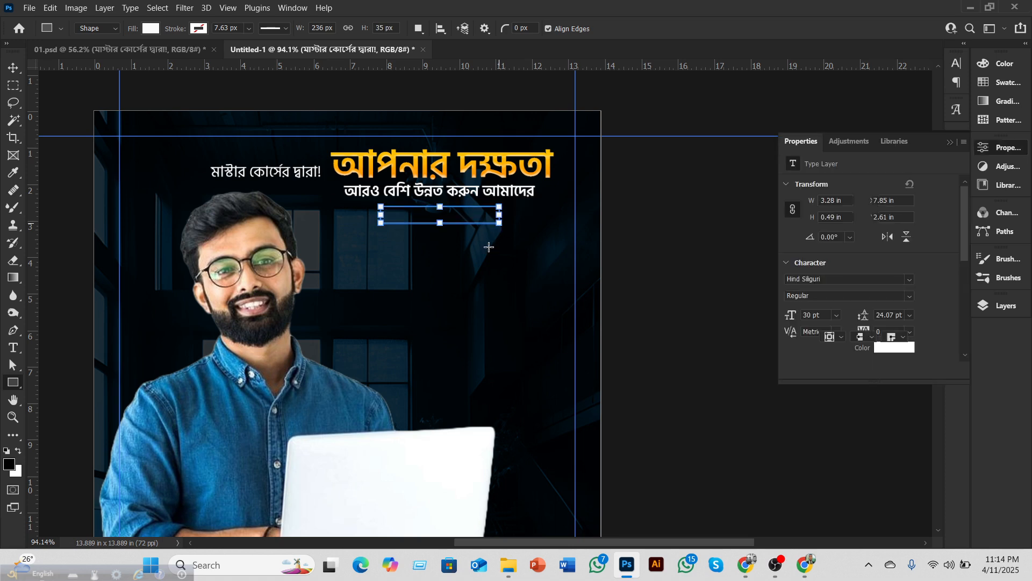
Step: Change the rectangle's fill colour to dark blue 045b8f
click(151, 29)
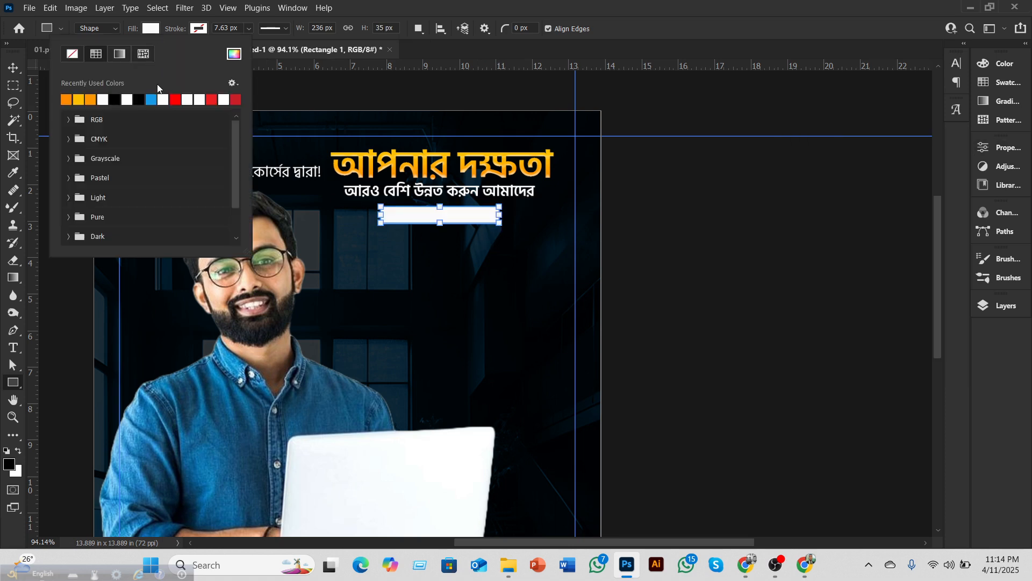
click(235, 53)
click(224, 455)
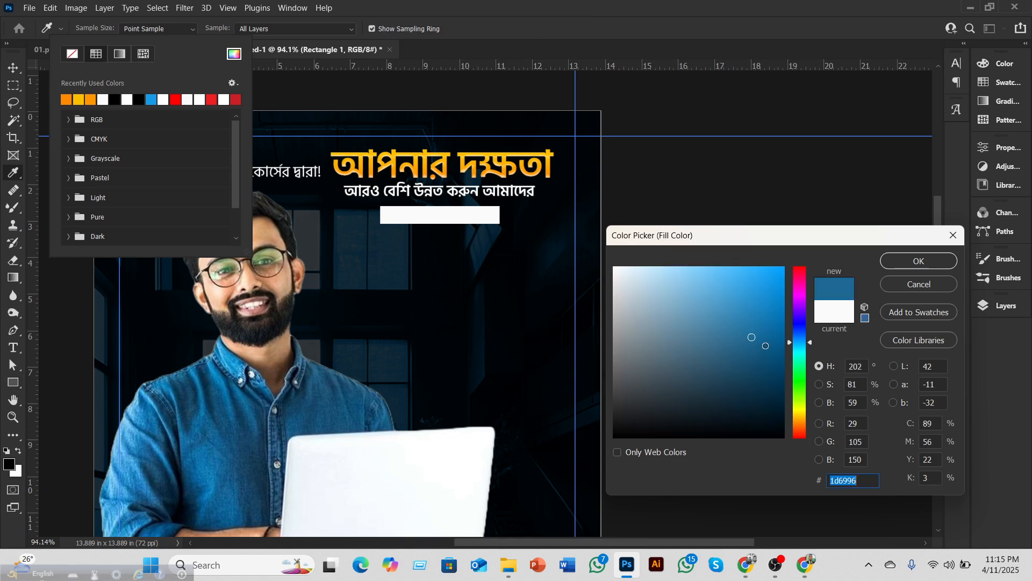
click(779, 343)
click(896, 263)
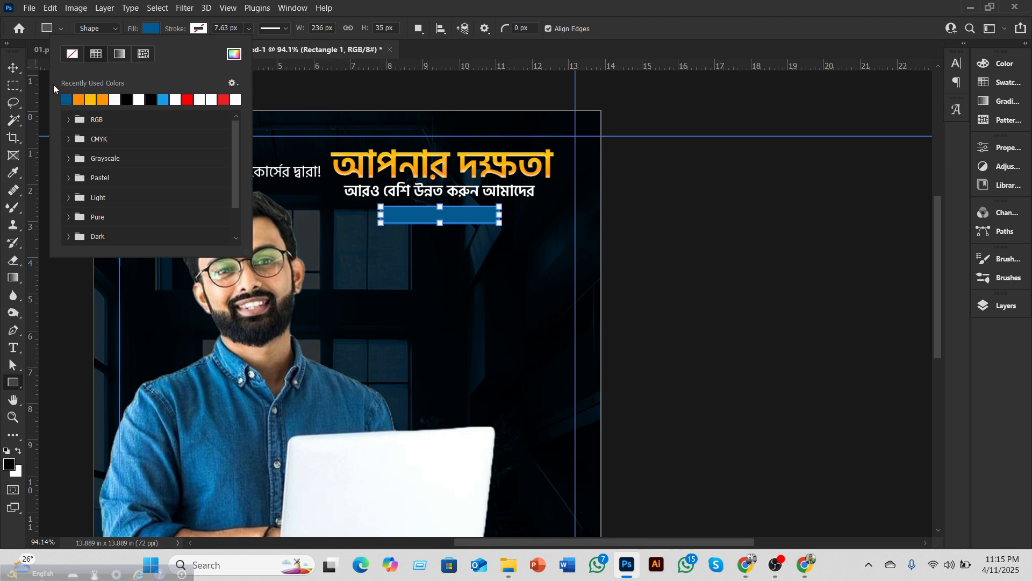
Step: Move the third text line onto the blue rectangle and place its layer above Rectangle 1
click(13, 68)
drag(299, 173, 466, 214)
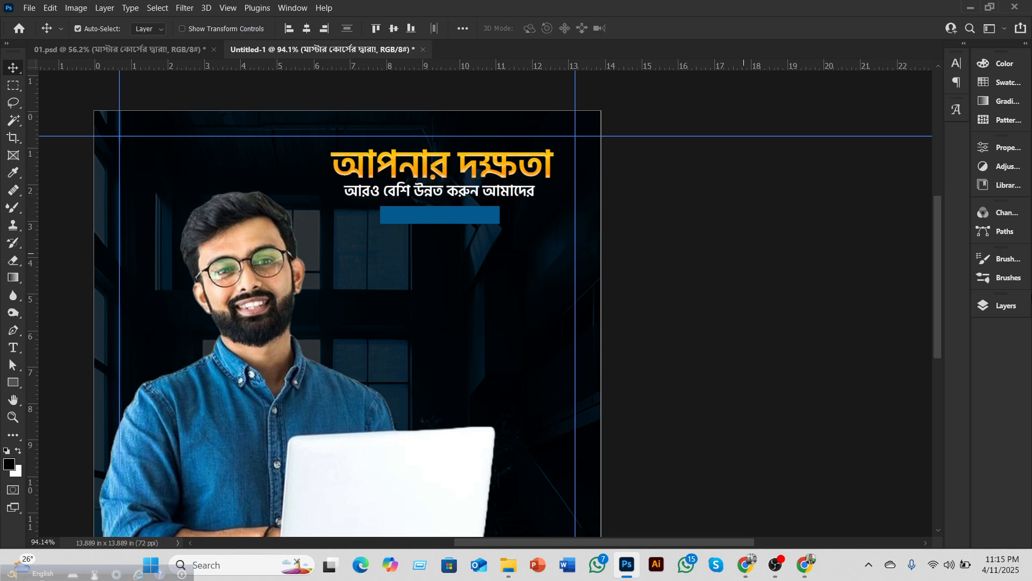
click(1004, 306)
drag(904, 201, 901, 171)
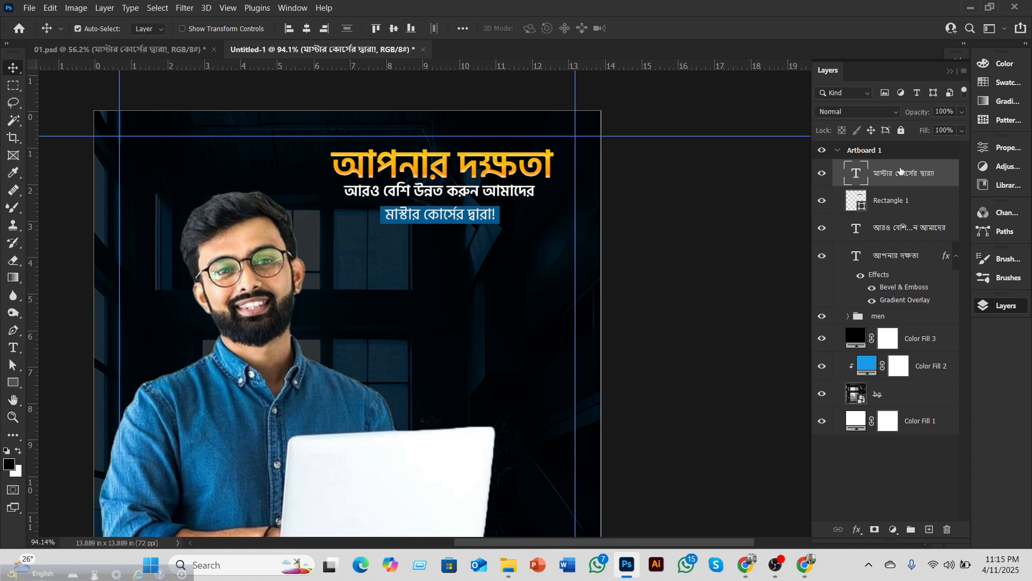
Step: Set the font size of the text on the blue rectangle to 25 pt
double_click(856, 173)
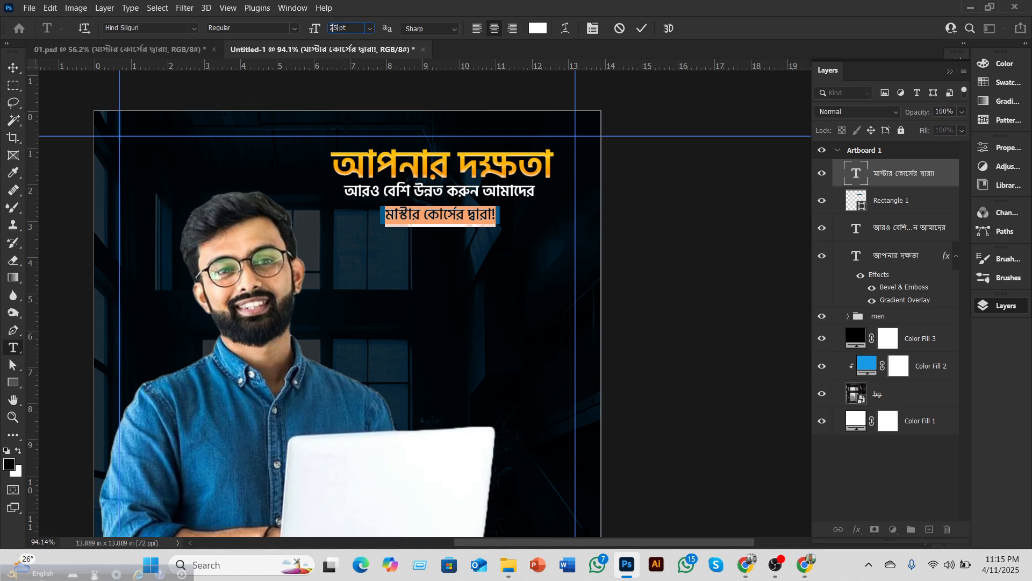
key(Return)
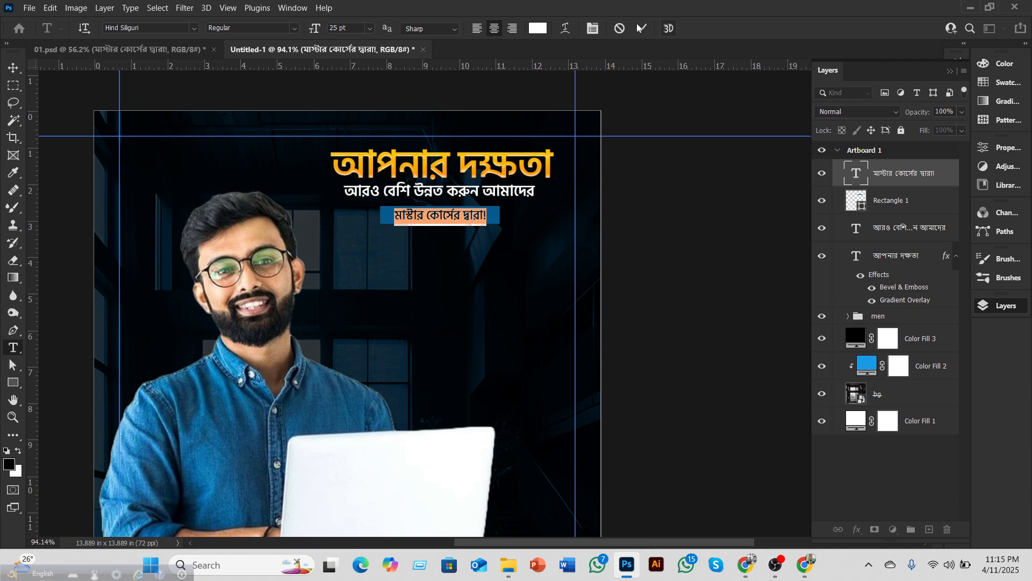
click(640, 28)
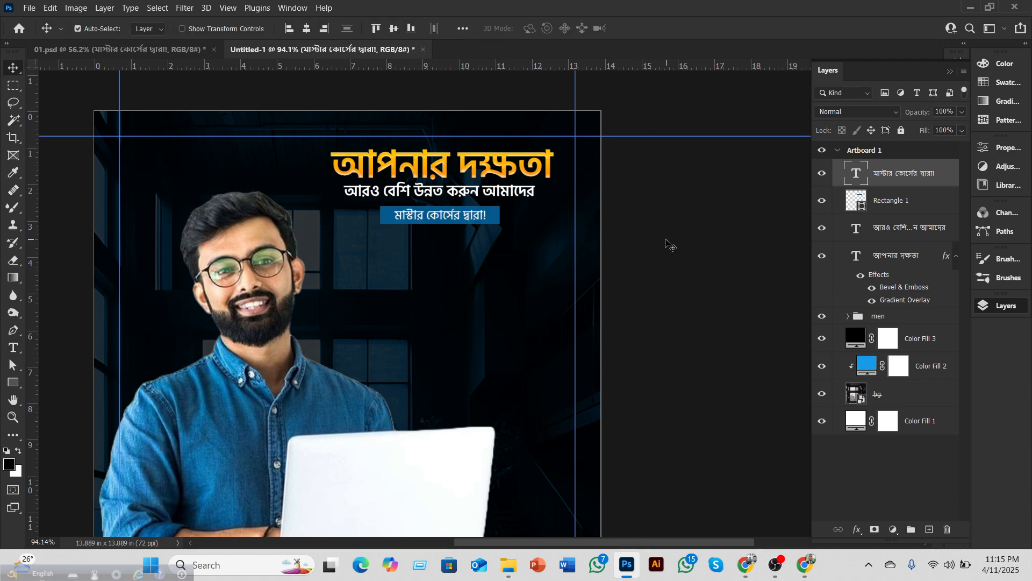
Step: Nudge the third text line and its blue rectangle together upward, closer to the second line
scroll(472, 272, down, 5)
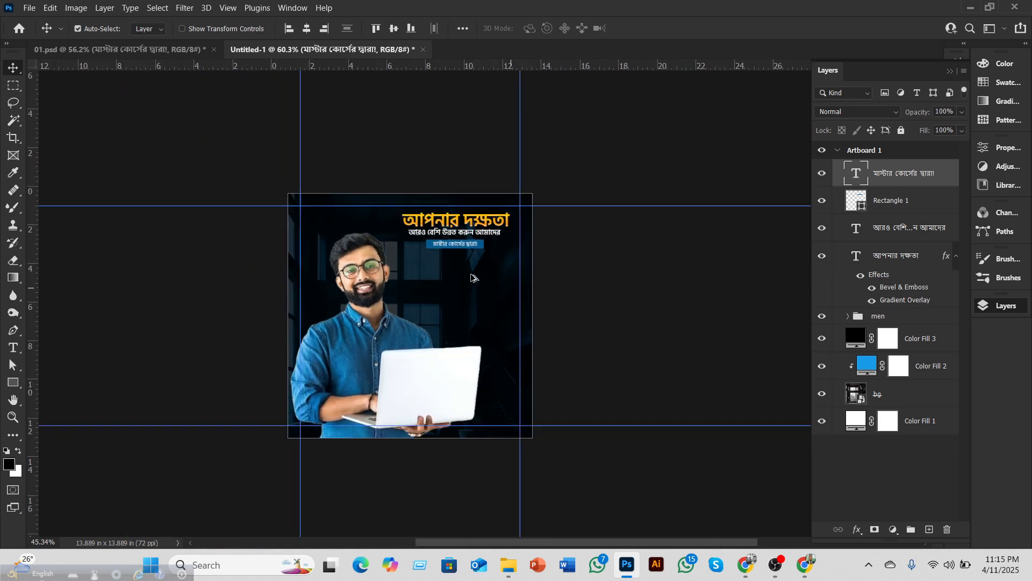
scroll(470, 308, up, 1)
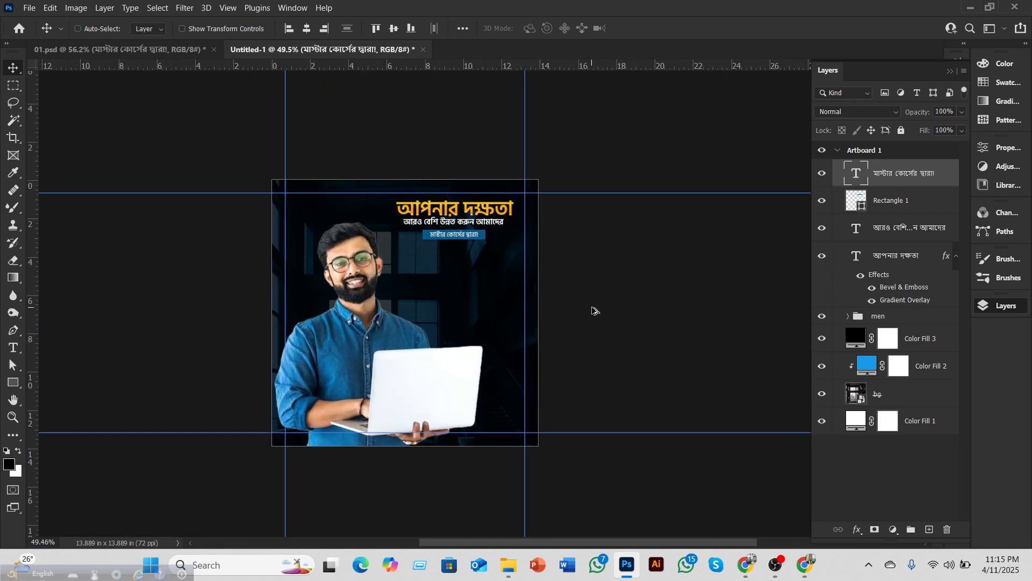
key(ctrl+1)
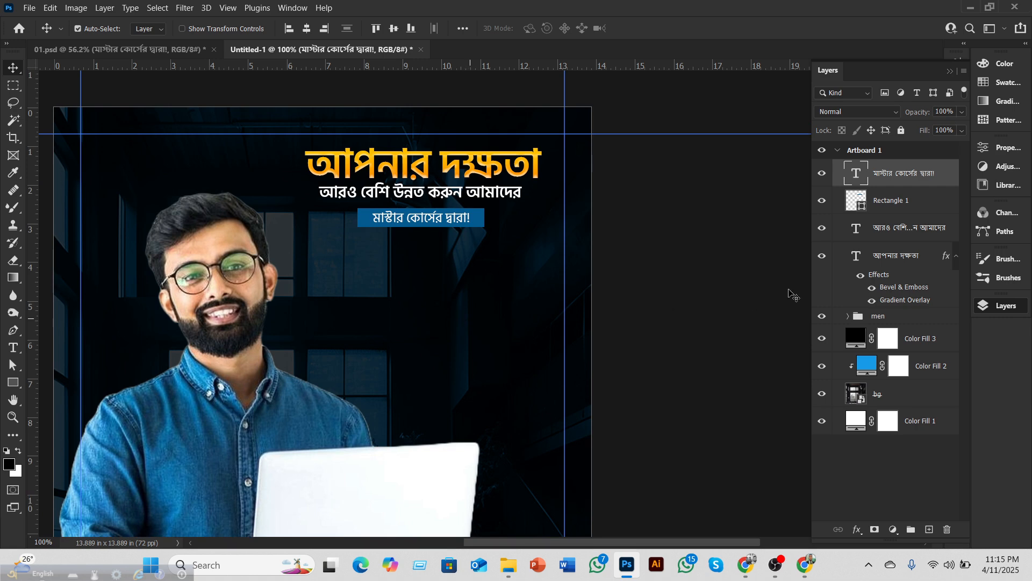
ctrl+click(890, 200)
key(Up)
key(Up)
key(Up)
key(Up)
key(Up)
key(Up)
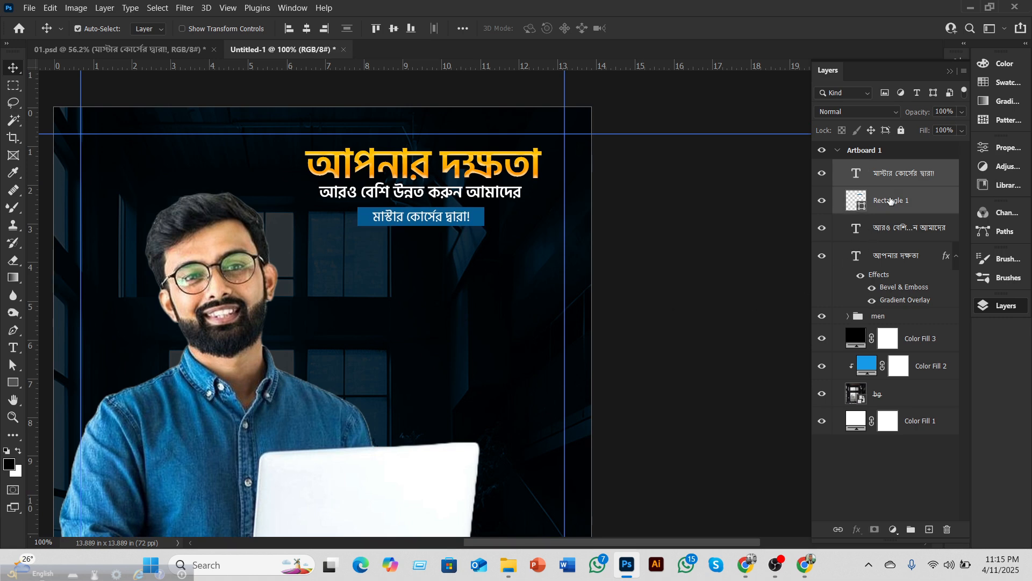
key(Up)
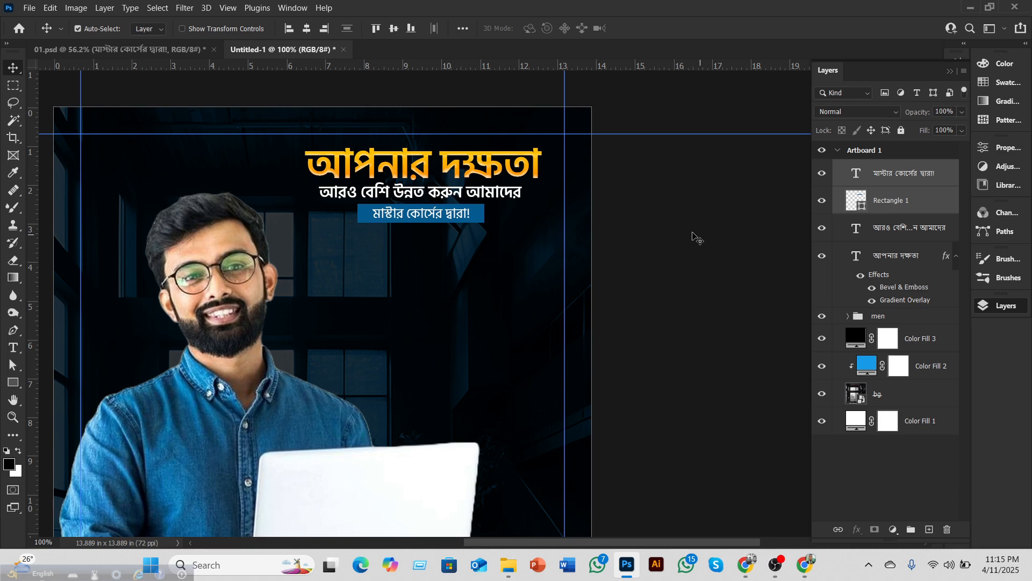
Step: Add a new empty layer directly above the Rectangle 1 layer
key(F7)
scroll(426, 300, down, 2)
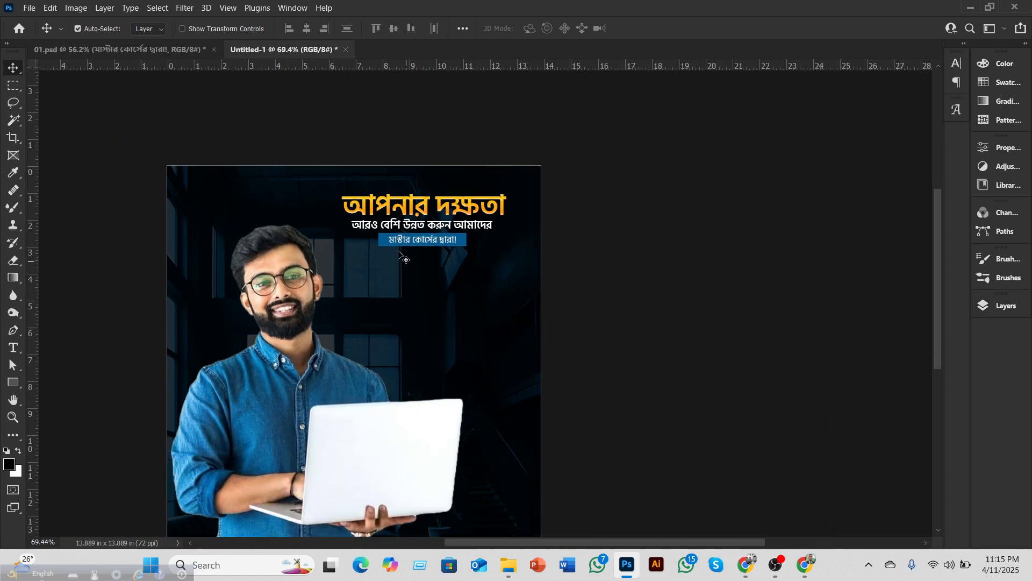
scroll(365, 285, down, 2)
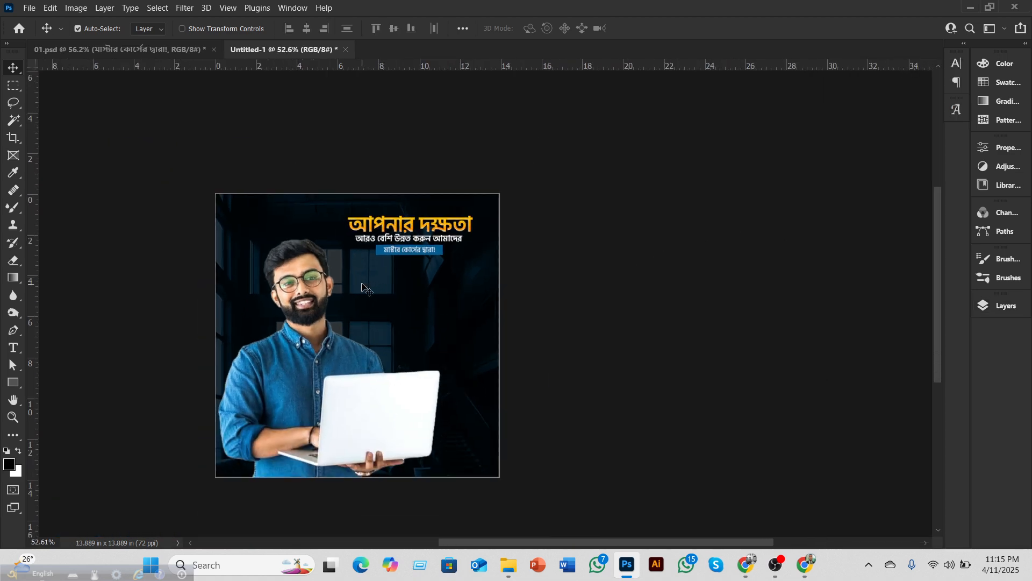
scroll(366, 289, down, 2)
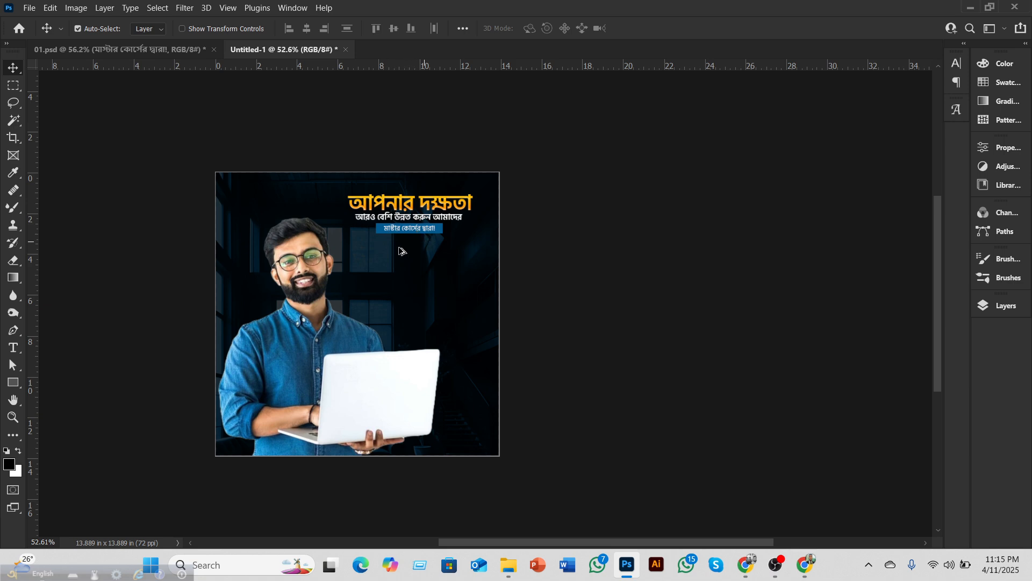
scroll(400, 248, up, 3)
scroll(350, 263, up, 2)
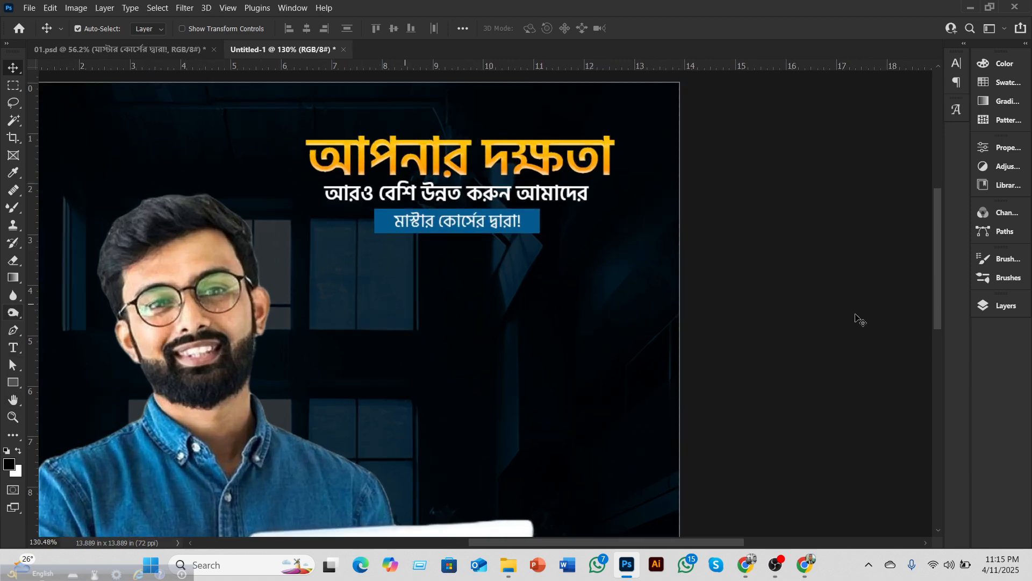
click(1003, 305)
click(884, 205)
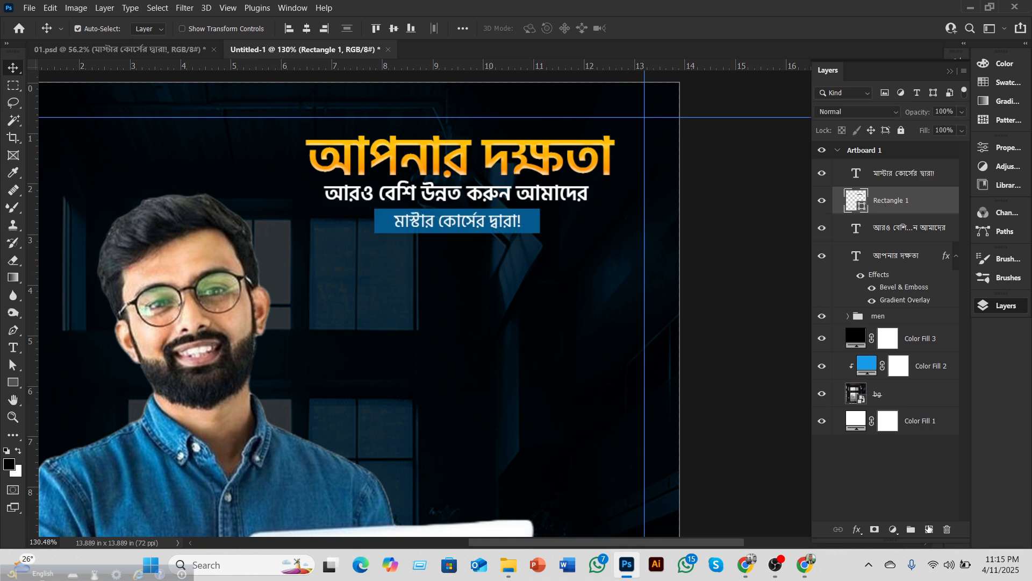
click(929, 528)
Step: Paint a soft glow spot below the blue rectangle with a 175 px brush, using a brighter shade of the rectangle's sampled blue
drag(13, 207, 57, 211)
click(57, 210)
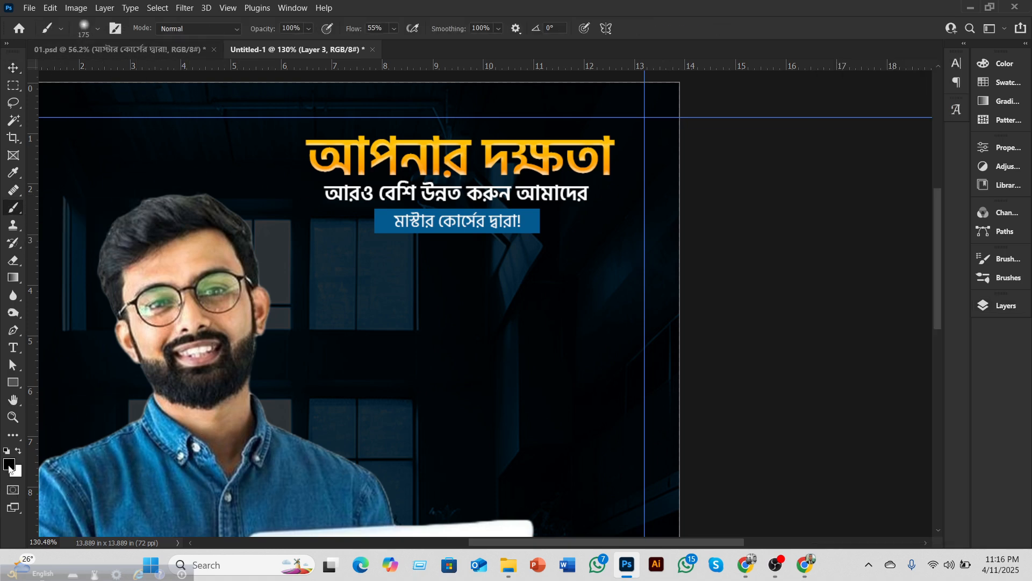
click(9, 464)
click(396, 210)
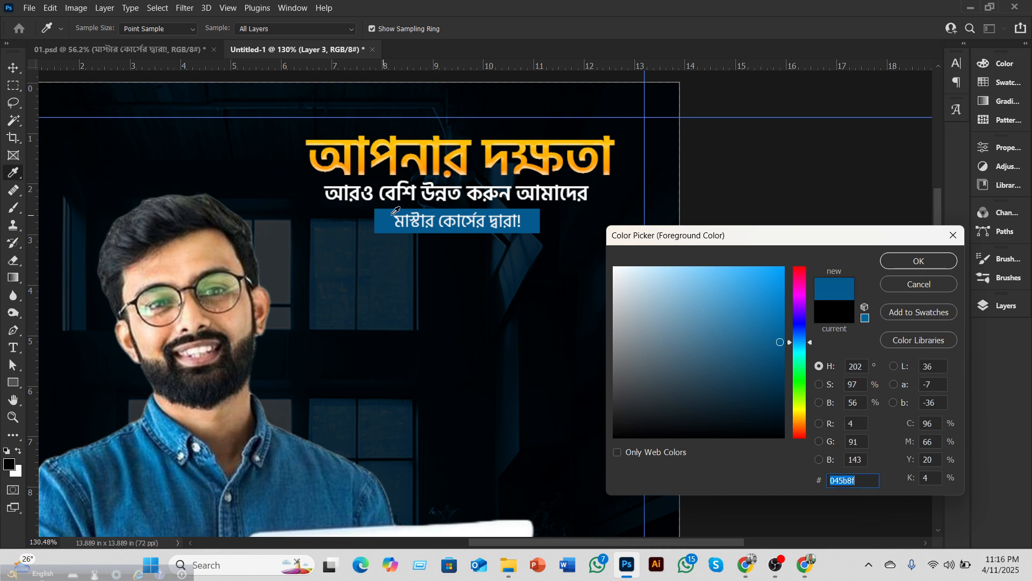
drag(739, 290, 740, 258)
click(902, 267)
key(b)
click(393, 303)
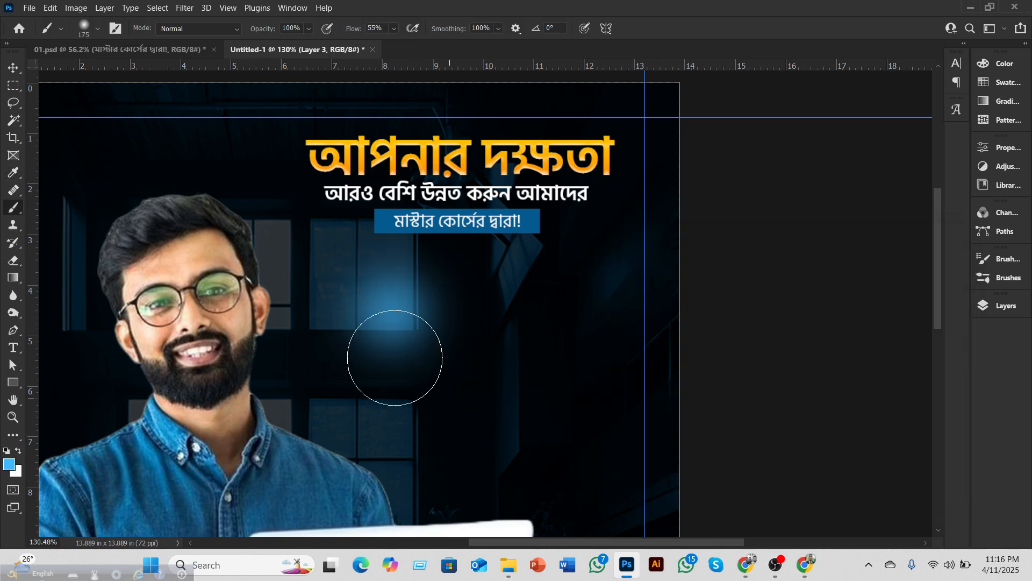
Step: Undo the faint glow spot and paint a stronger blue one below the blue rectangle with the brush flow at 100%
key(ctrl+z)
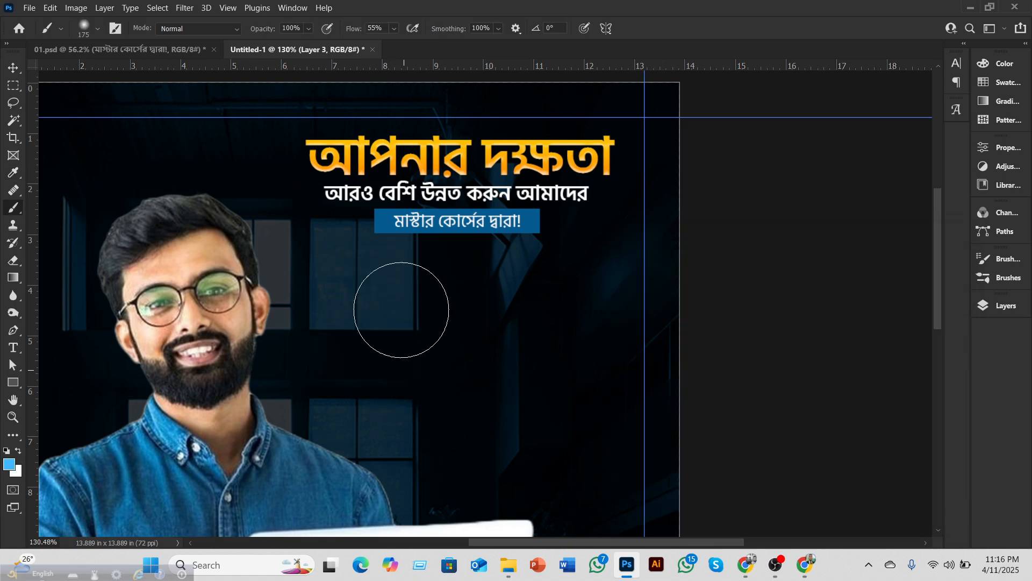
click(395, 29)
drag(406, 44, 449, 44)
click(384, 323)
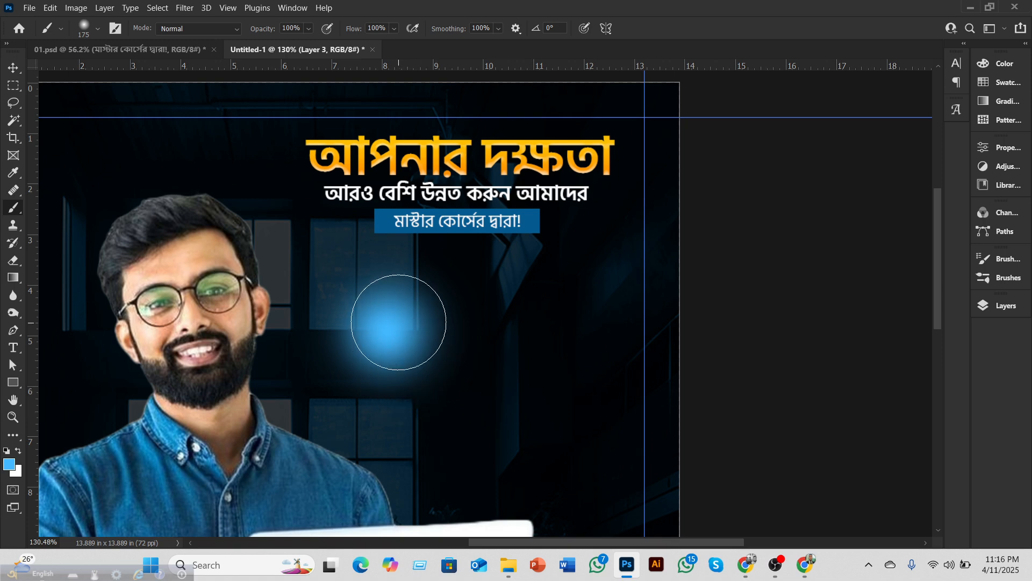
Step: Paint a white highlight in the centre of the blue glow with a 100 px brush at 51% flow
click(18, 452)
click(9, 463)
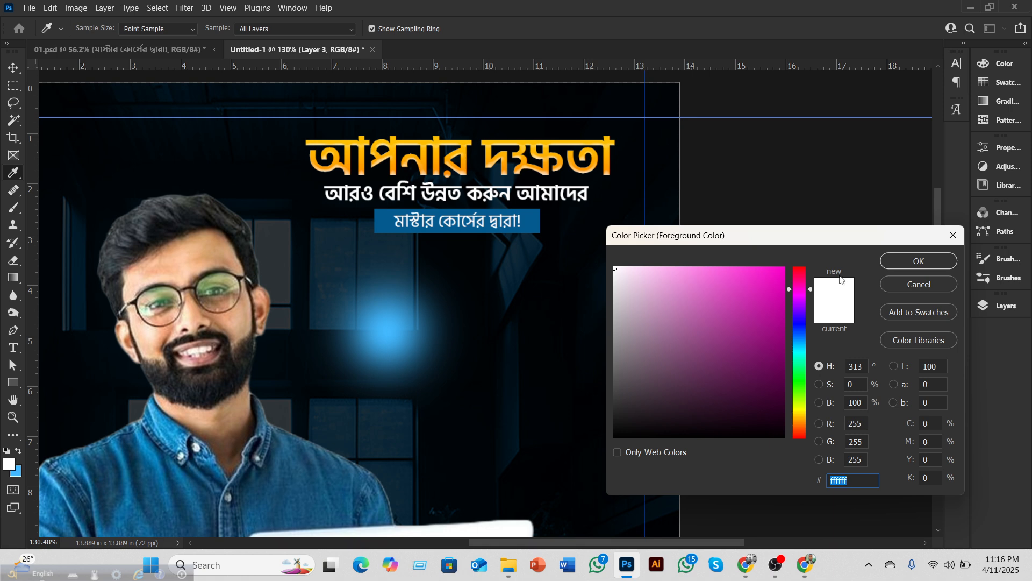
click(912, 263)
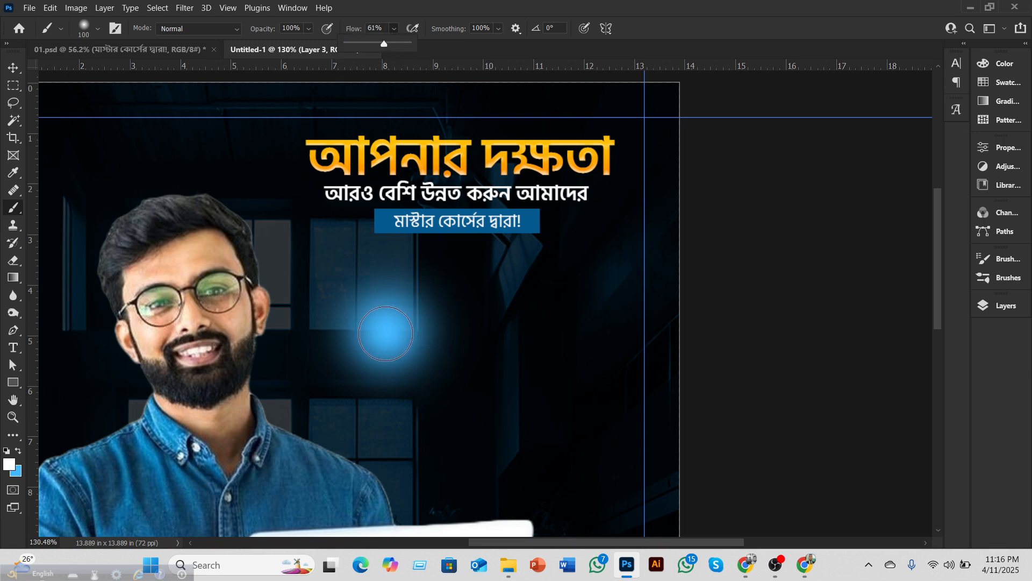
click(386, 334)
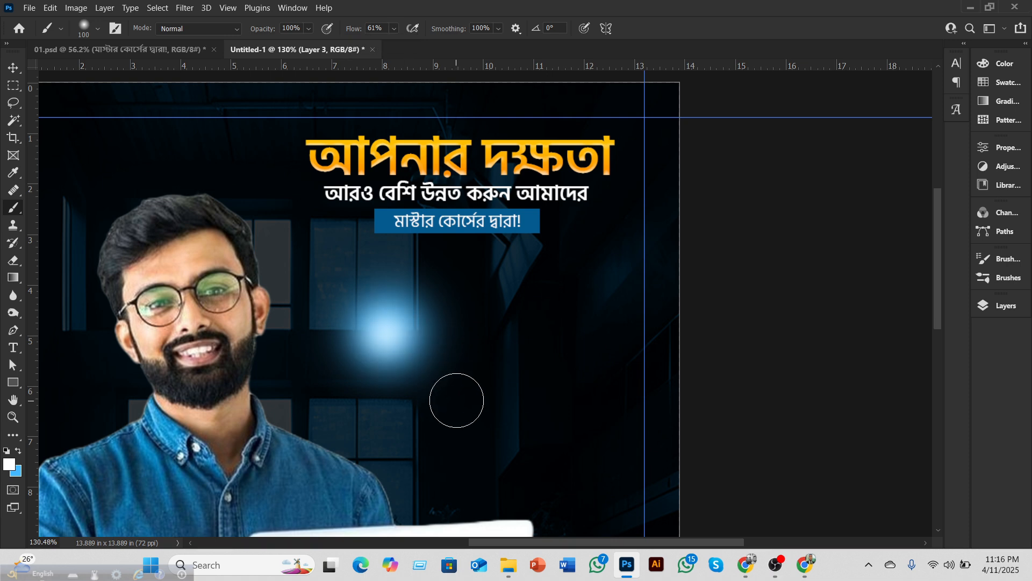
key(ctrl+z)
click(392, 28)
drag(401, 38, 398, 45)
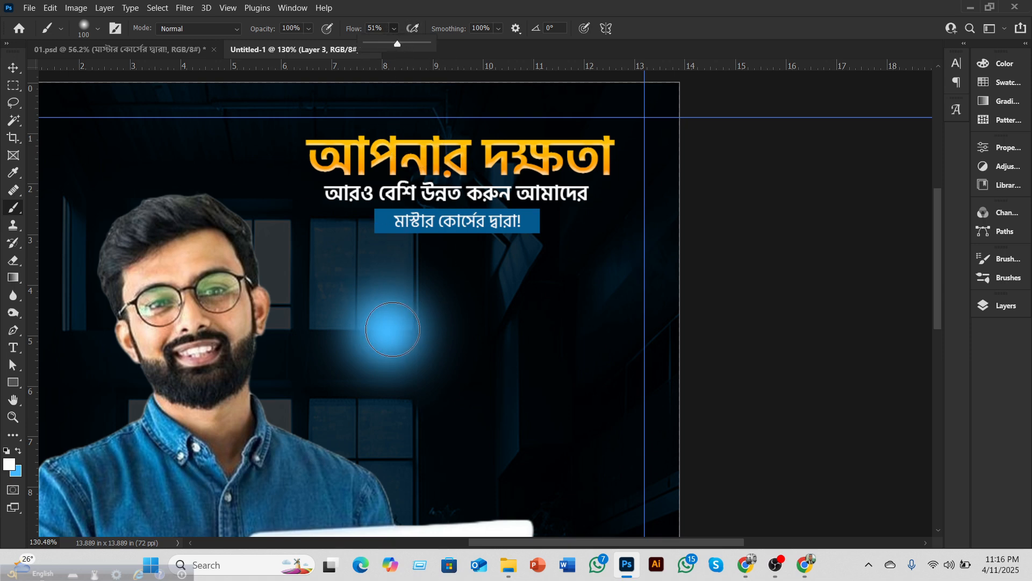
click(392, 329)
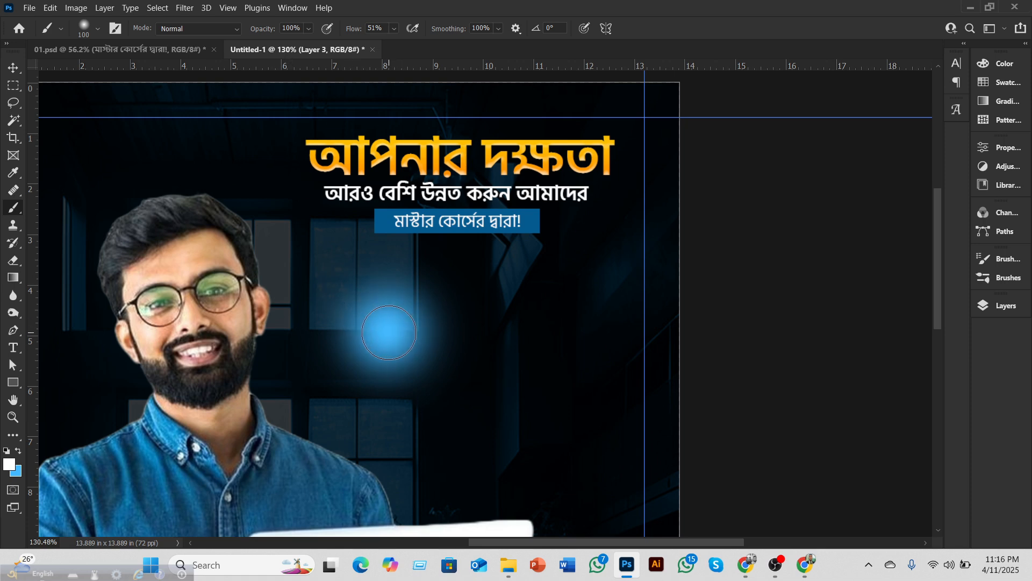
Step: Squash the glow into a thin horizontal light streak, scaled to about 54% width and 5% height
click(14, 68)
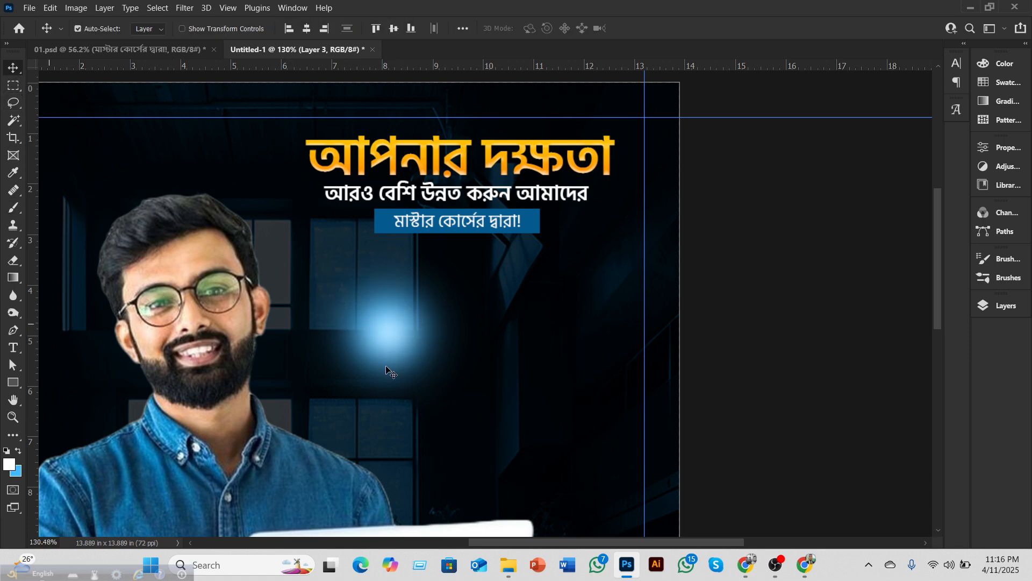
key(ctrl+t)
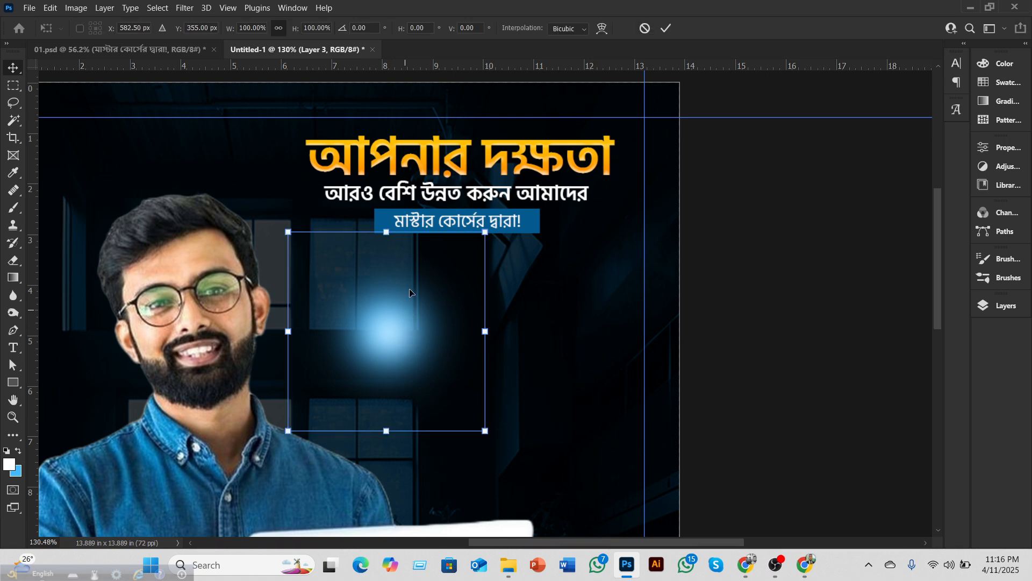
drag(386, 232, 396, 417)
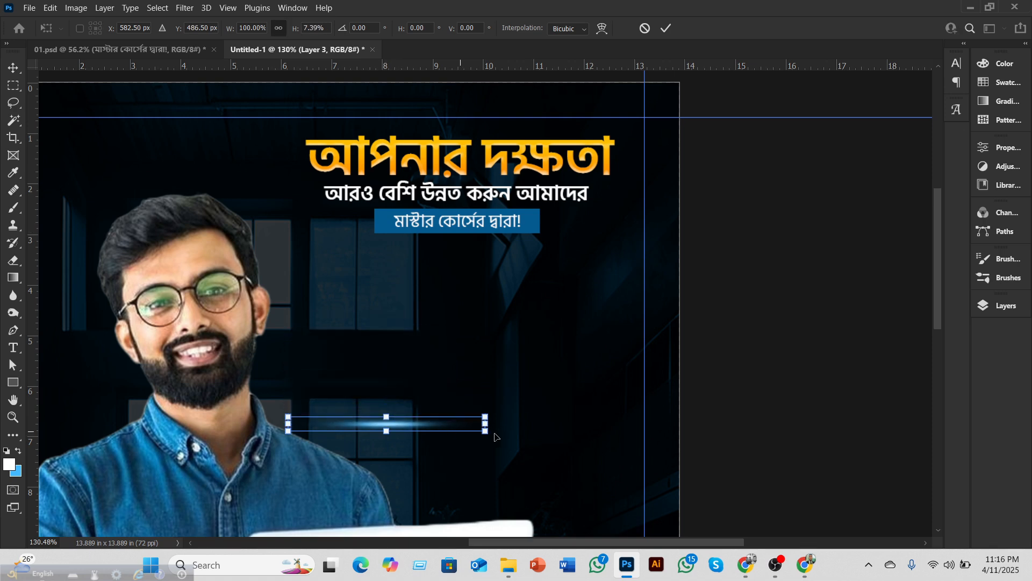
drag(488, 423, 344, 420)
key(Return)
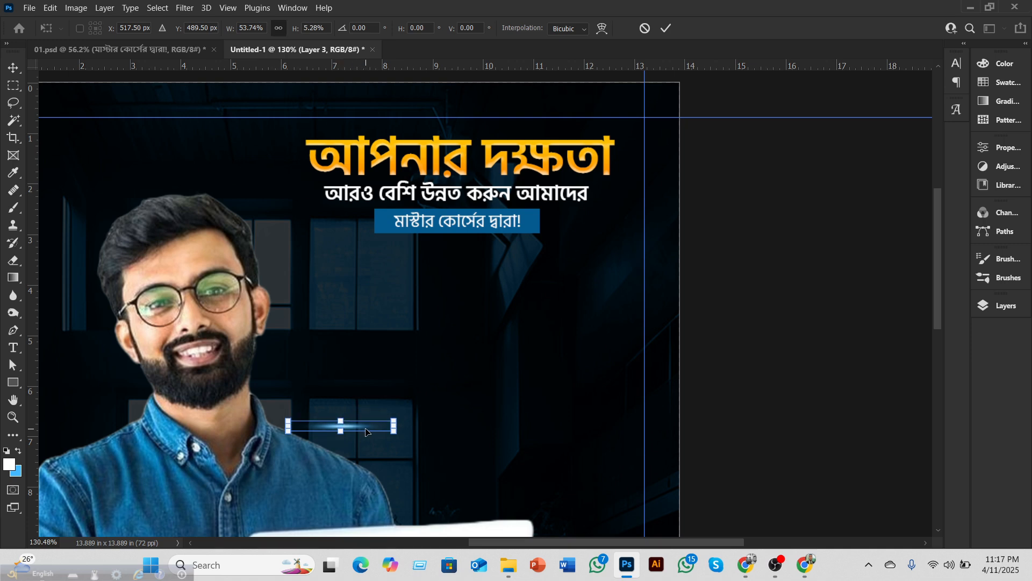
click(666, 27)
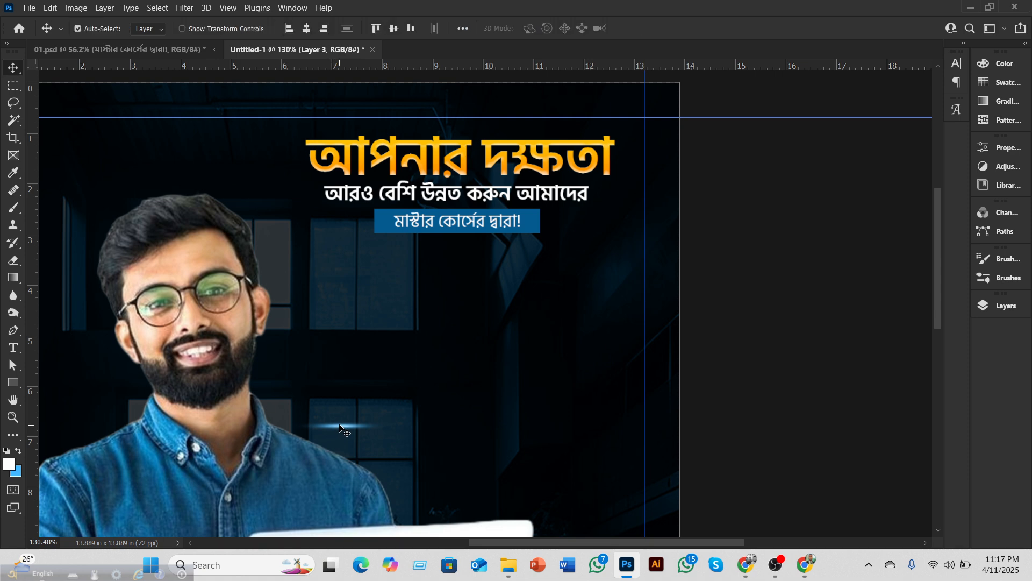
Step: Place the light streak on the blue rectangle's top edge near its right end and a copy on the bottom edge near the left
drag(346, 429, 519, 213)
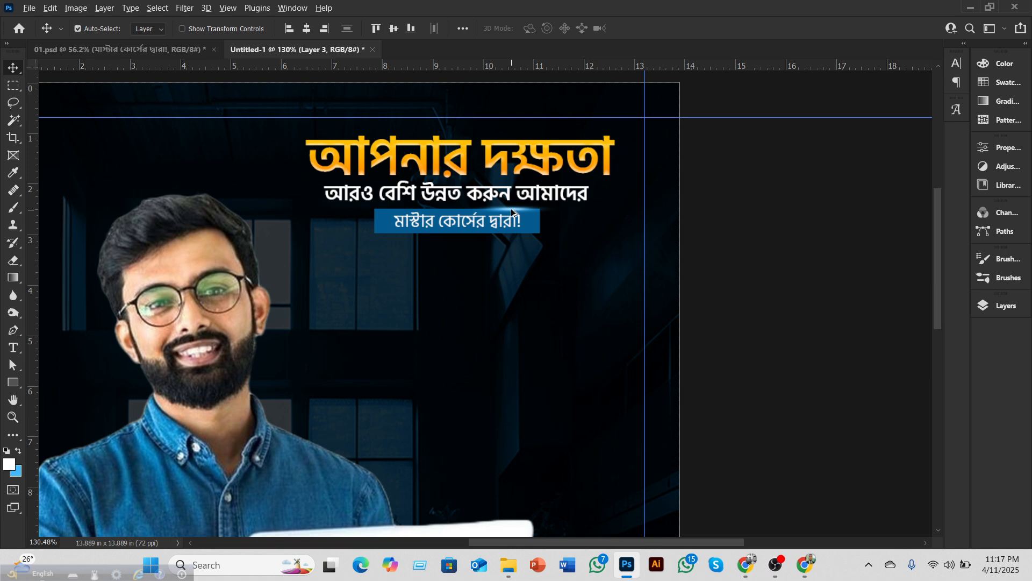
drag(512, 210, 408, 231)
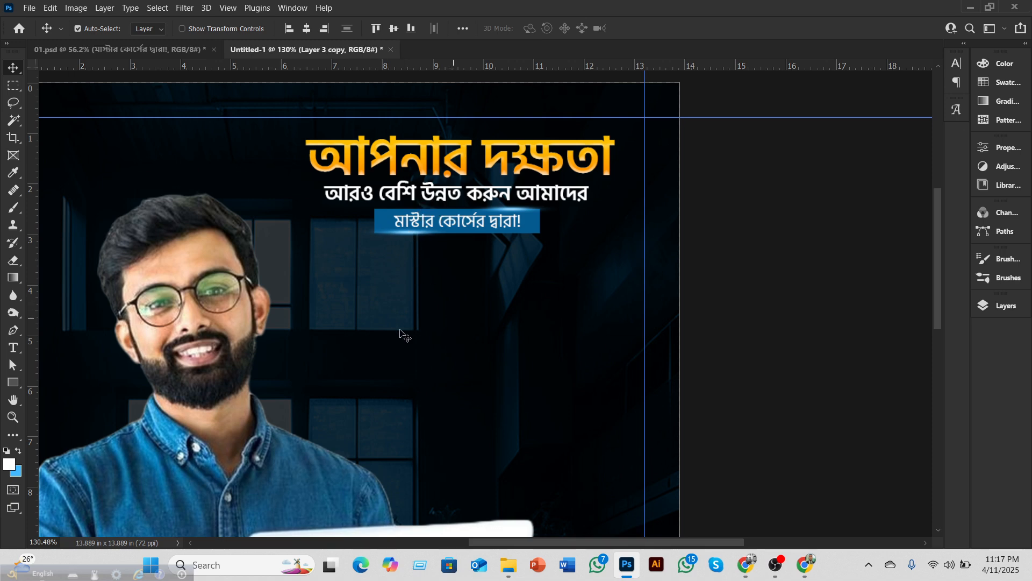
scroll(394, 336, up, 3)
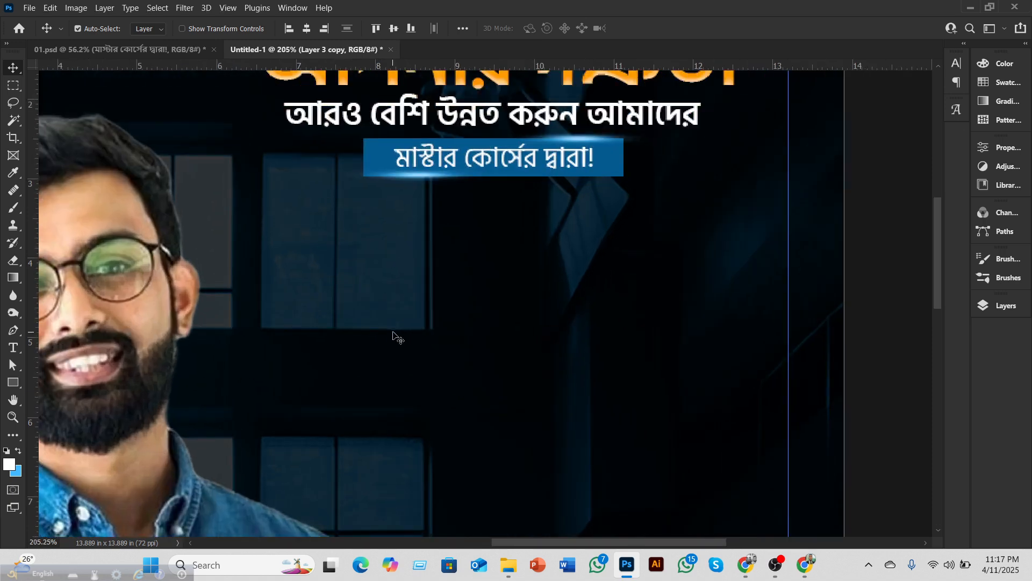
scroll(394, 334, up, 2)
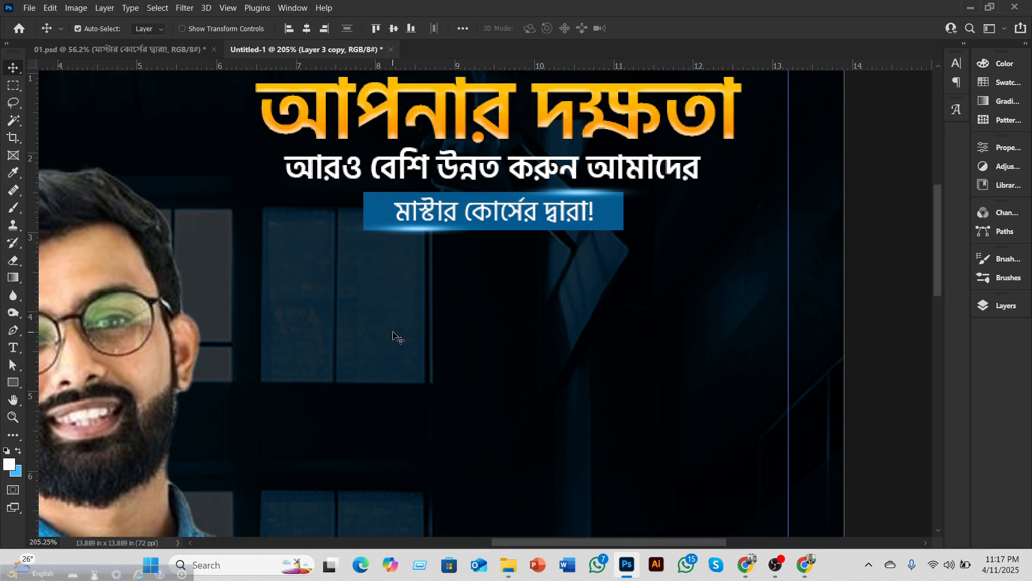
Step: Scale the three text lines, the blue rectangle and both light streaks together to about 122%
scroll(458, 328, down, 4)
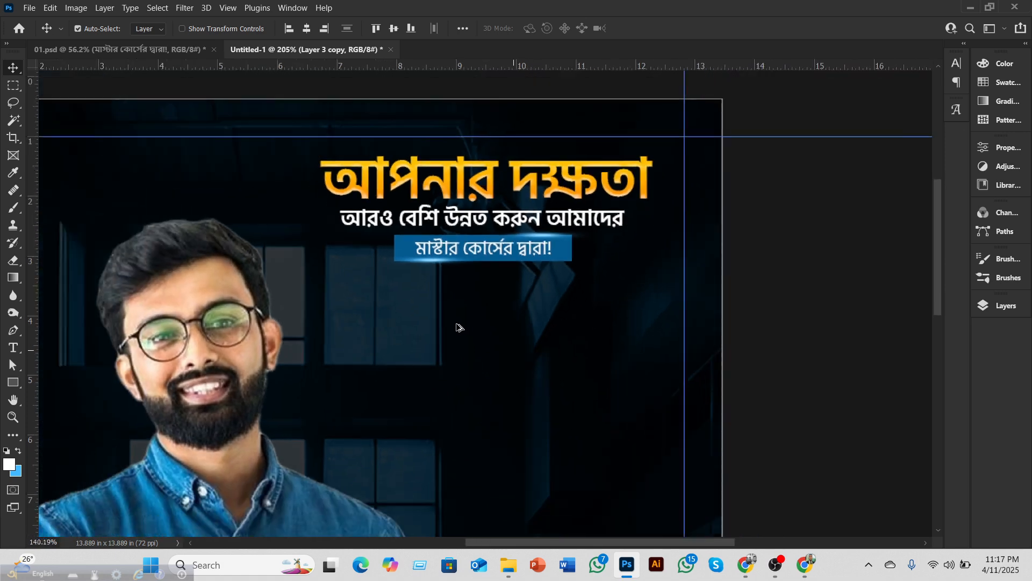
scroll(457, 326, down, 1)
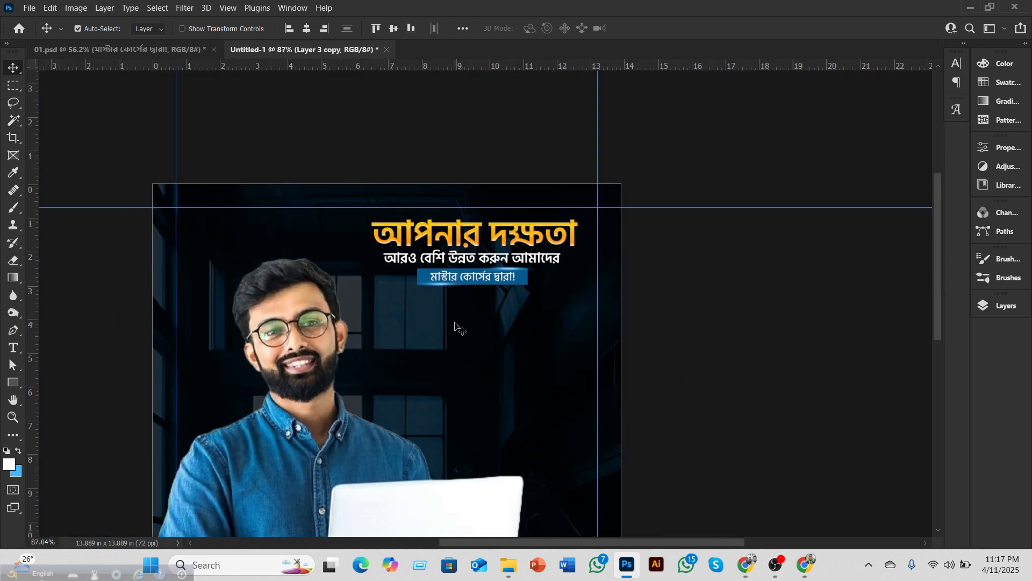
scroll(456, 324, down, 3)
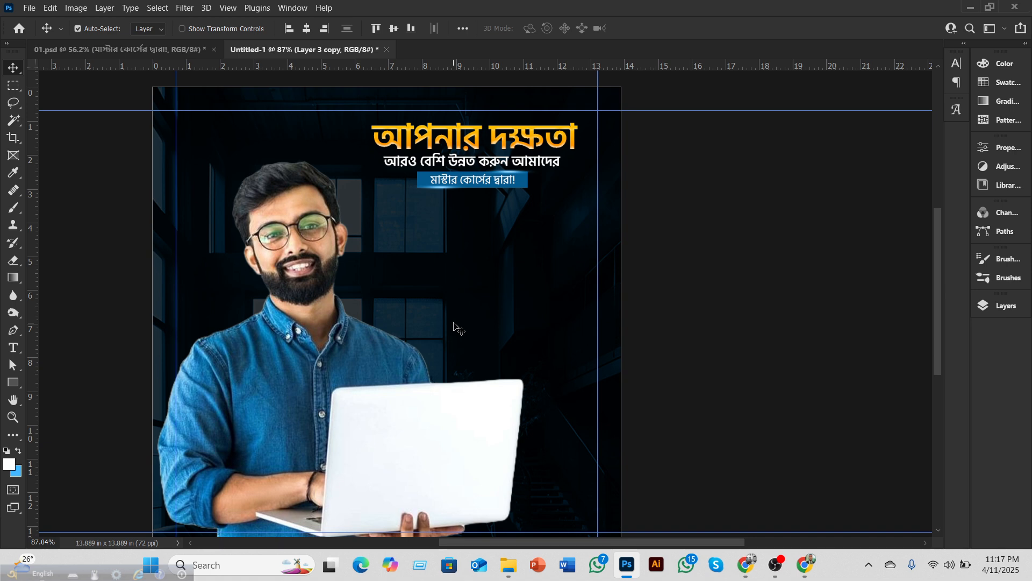
scroll(430, 266, down, 2)
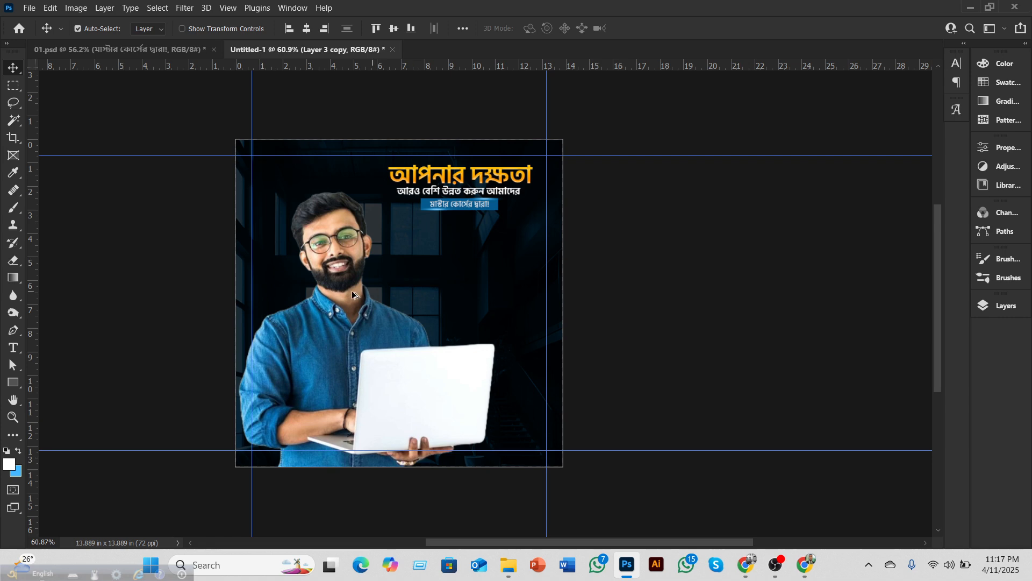
scroll(353, 293, up, 2)
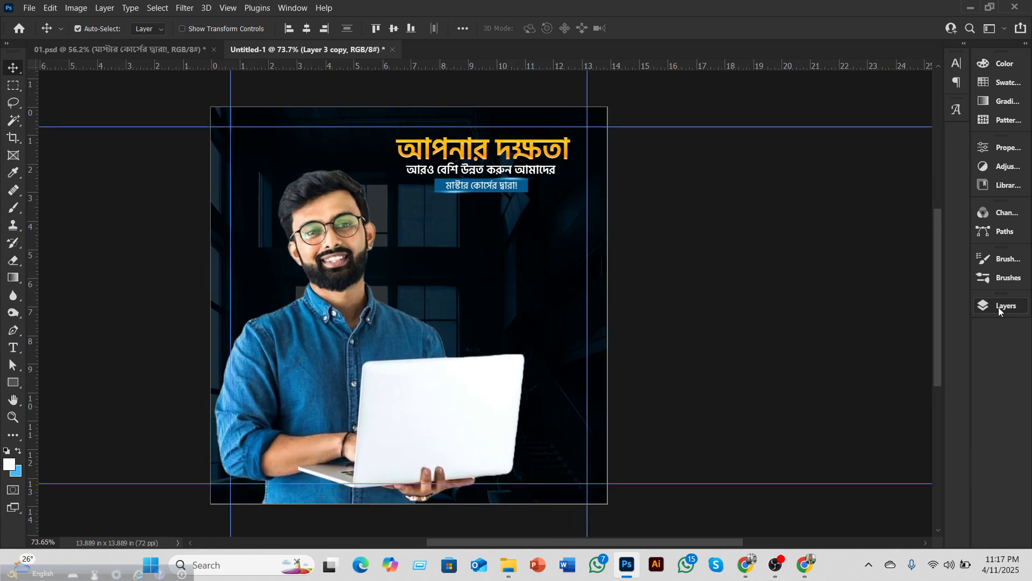
click(989, 308)
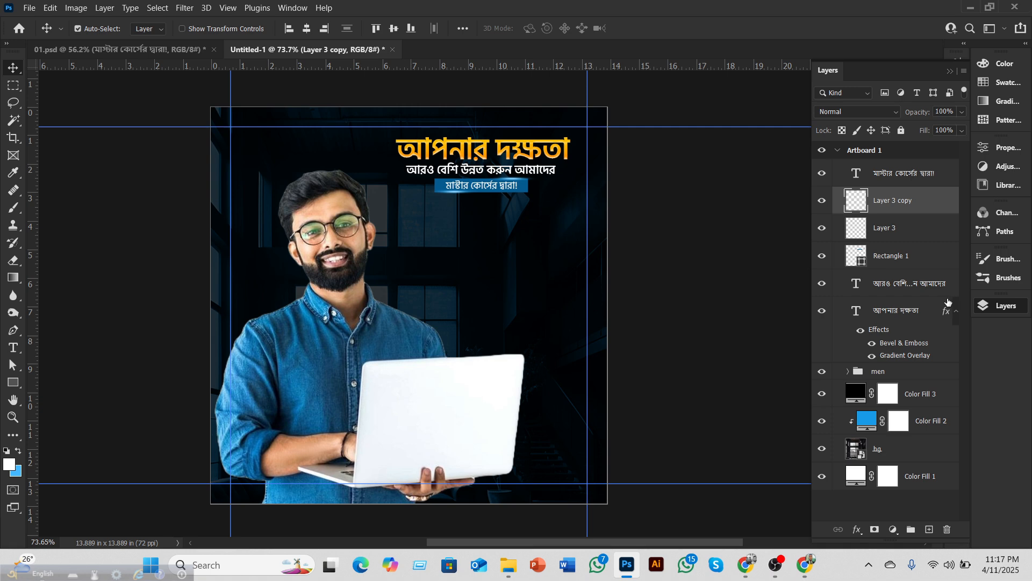
click(903, 181)
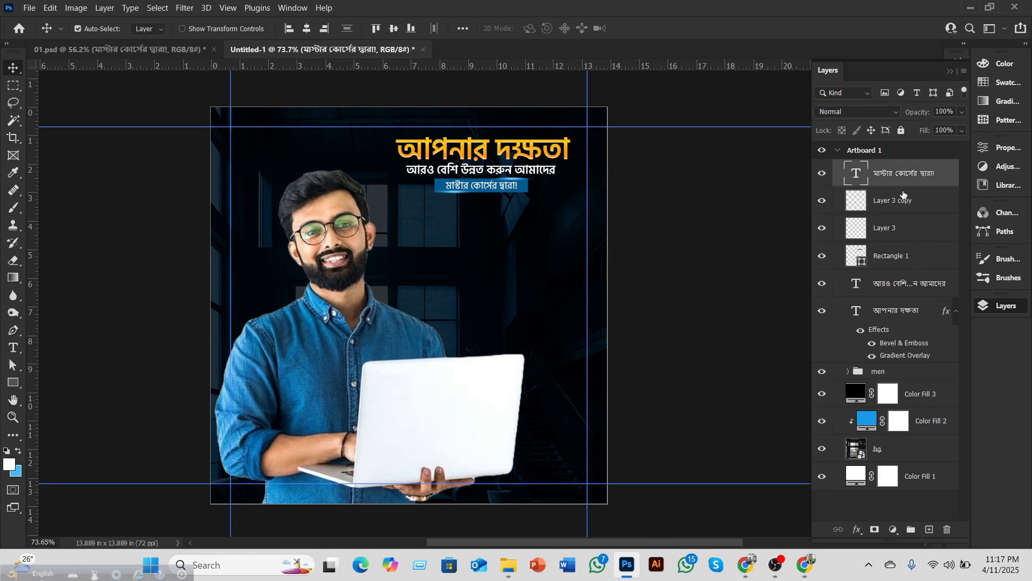
shift+click(893, 319)
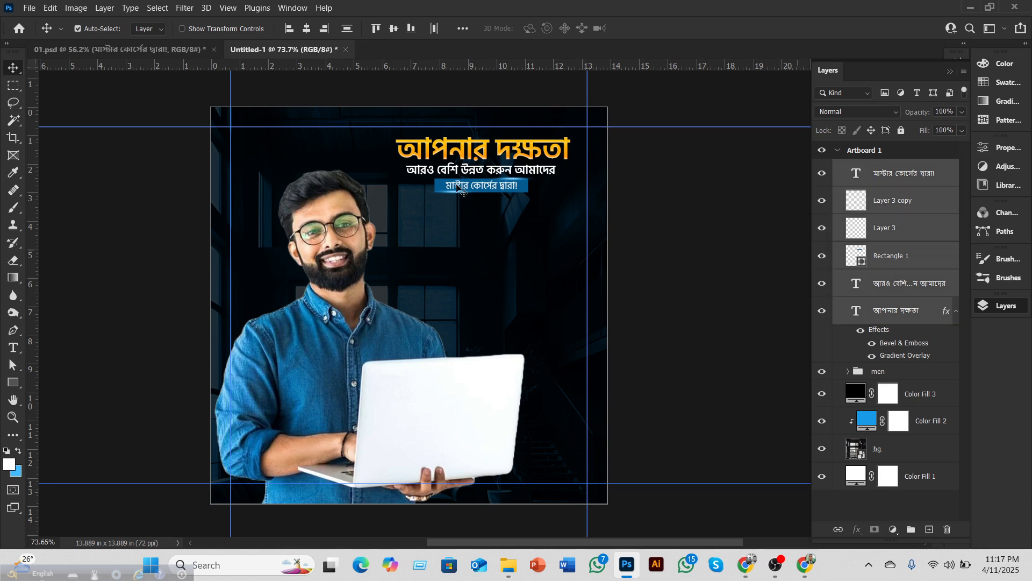
key(ctrl+t)
drag(482, 206, 487, 209)
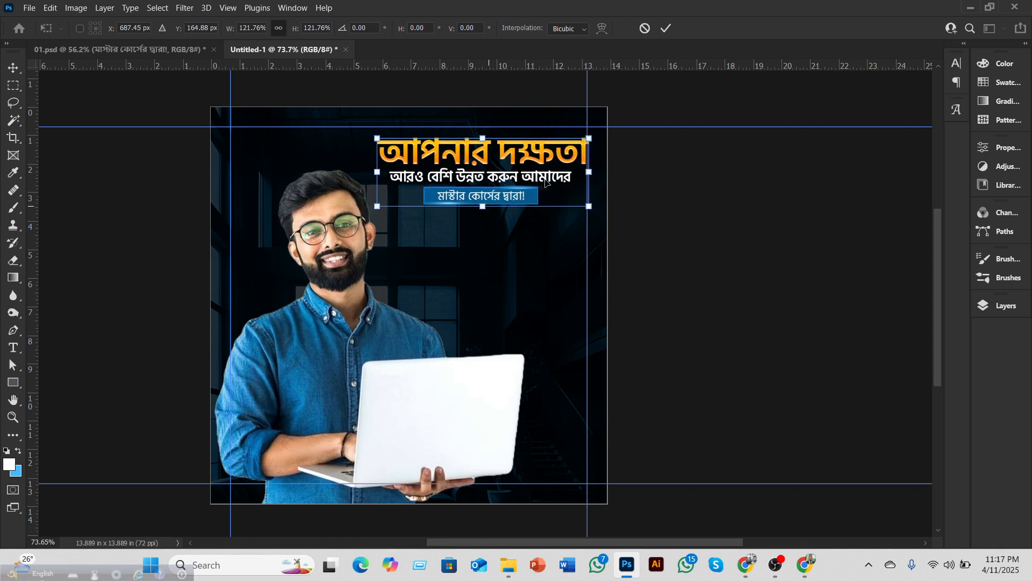
click(666, 28)
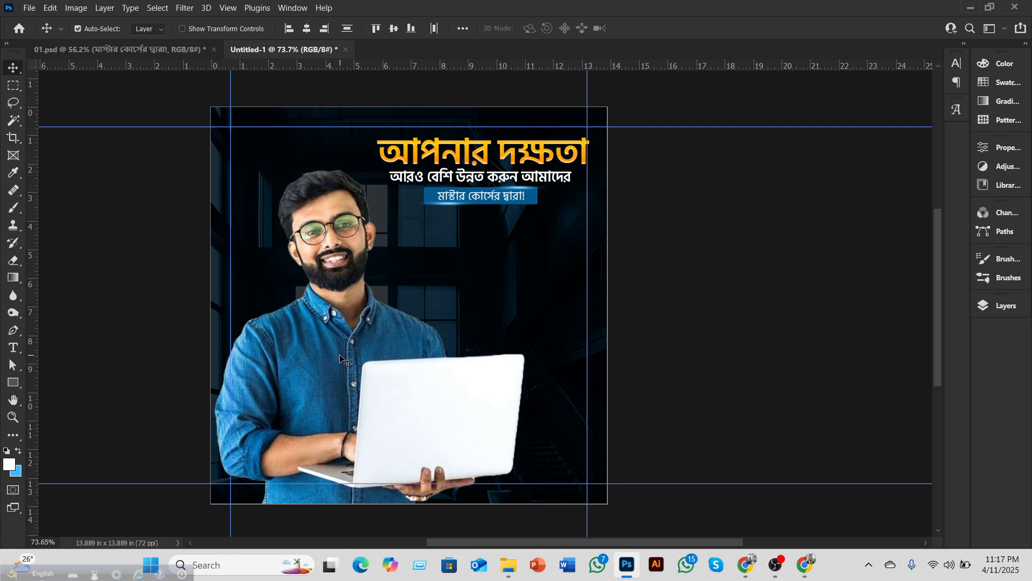
Step: Collapse the men group and scale the whole group down to about 95.6%
click(341, 359)
click(998, 305)
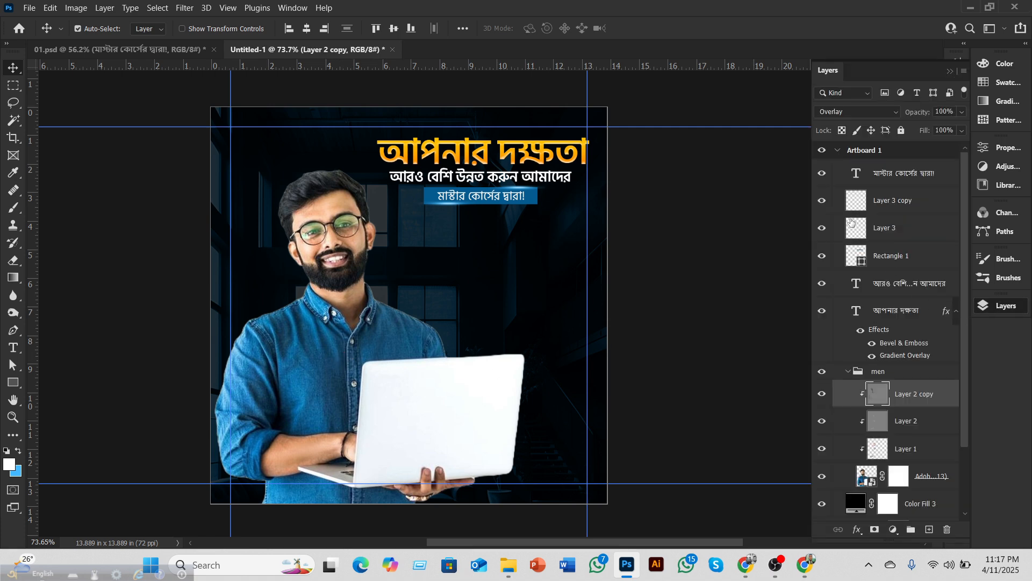
click(849, 369)
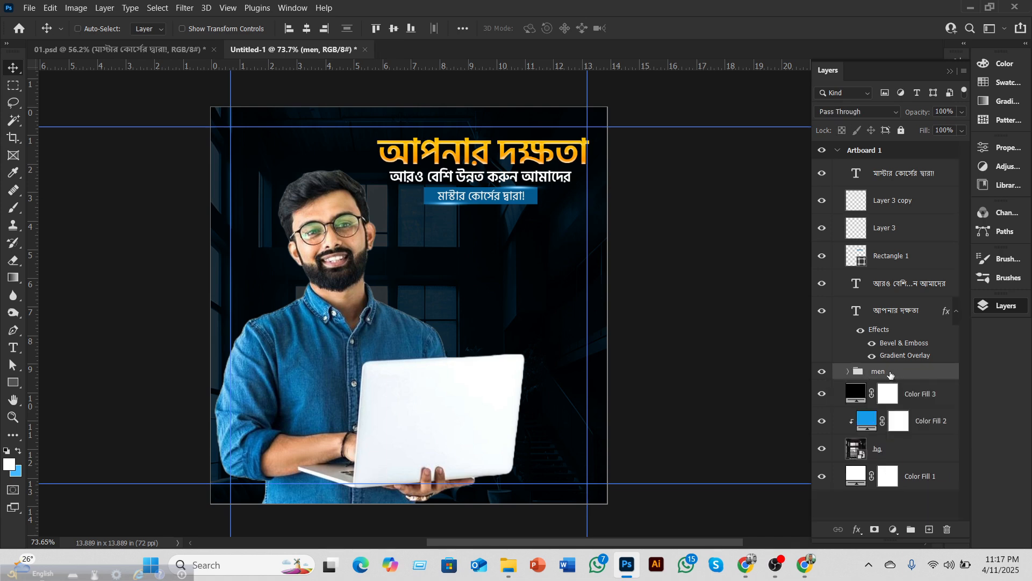
key(ctrl+t)
drag(650, 105, 632, 130)
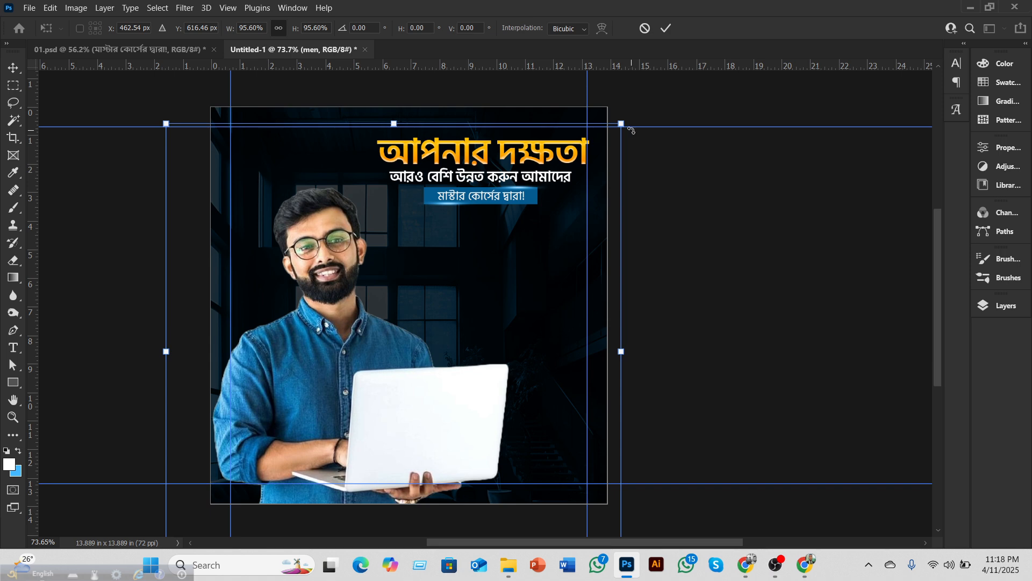
click(666, 29)
Step: Hide the guides to review the overall poster composition, and show the guides again
scroll(594, 277, down, 2)
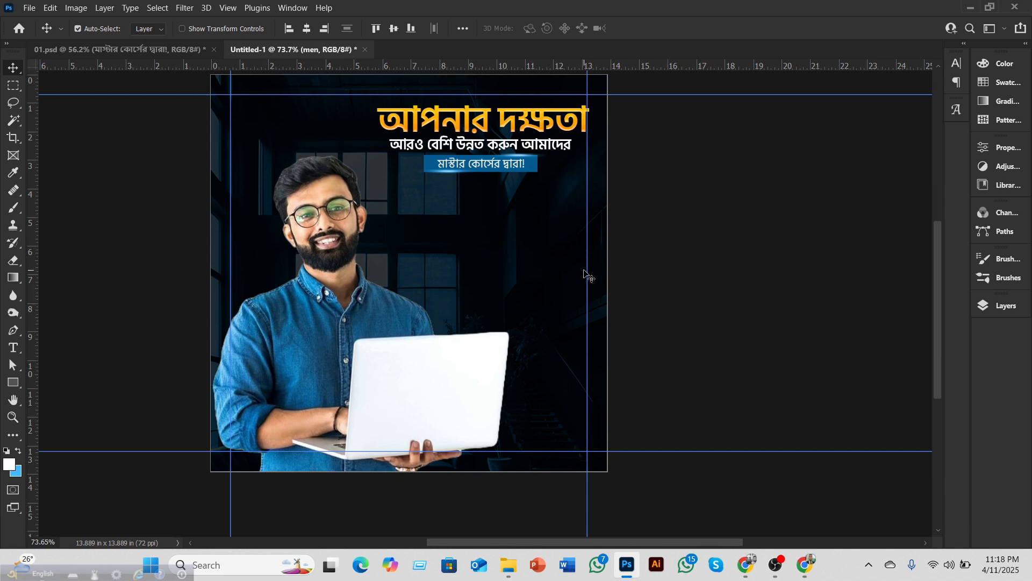
key(ctrl)
ctrl+click(687, 277)
key(ctrl+h)
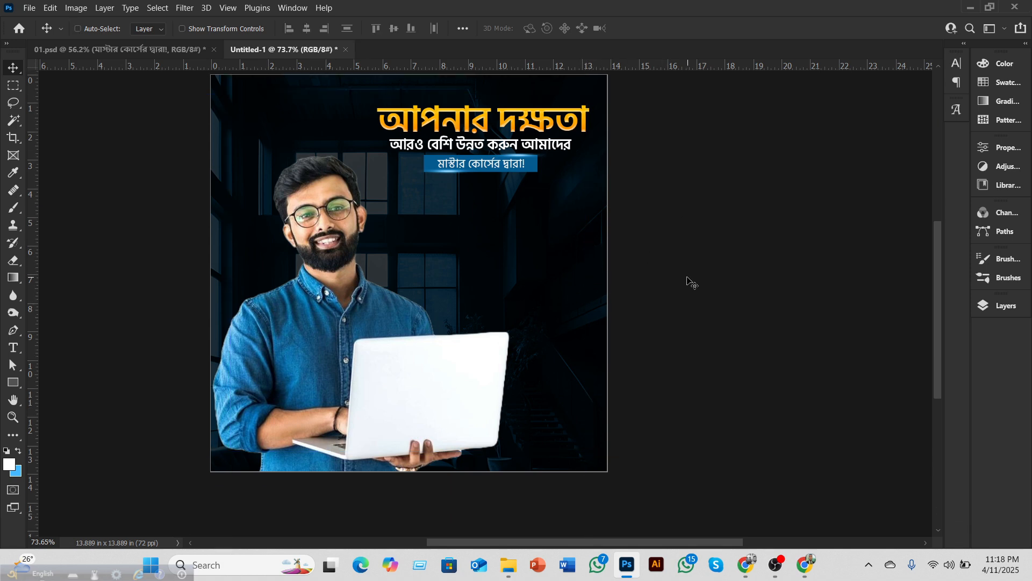
scroll(576, 291, down, 4)
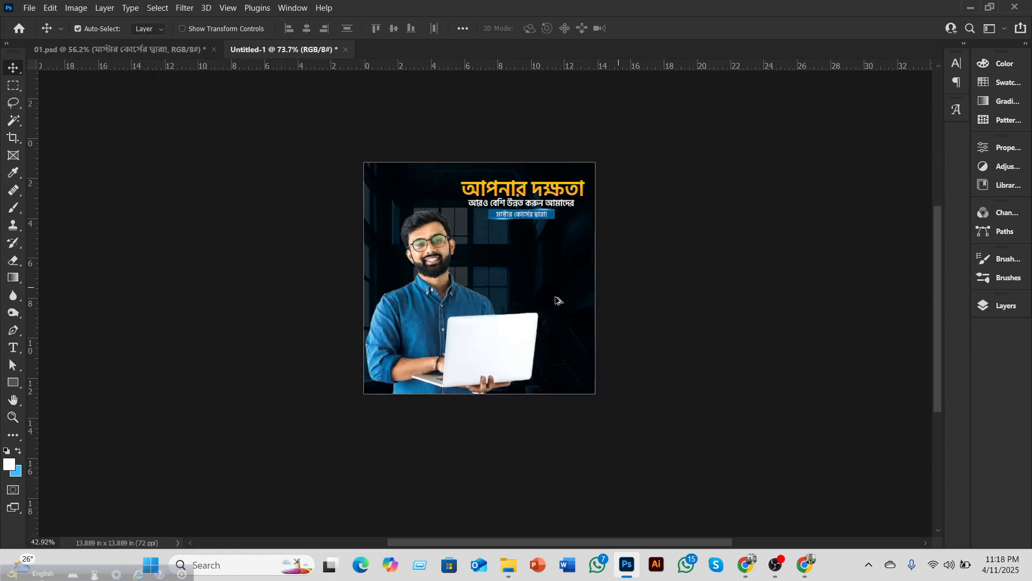
scroll(492, 325, up, 1)
scroll(484, 326, up, 1)
scroll(484, 326, up, 1)
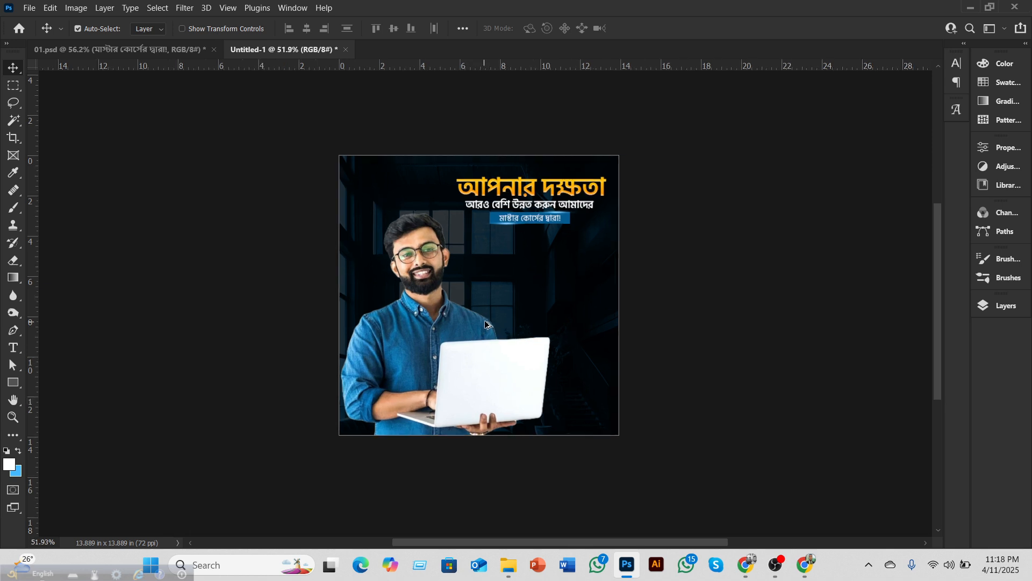
scroll(486, 325, up, 1)
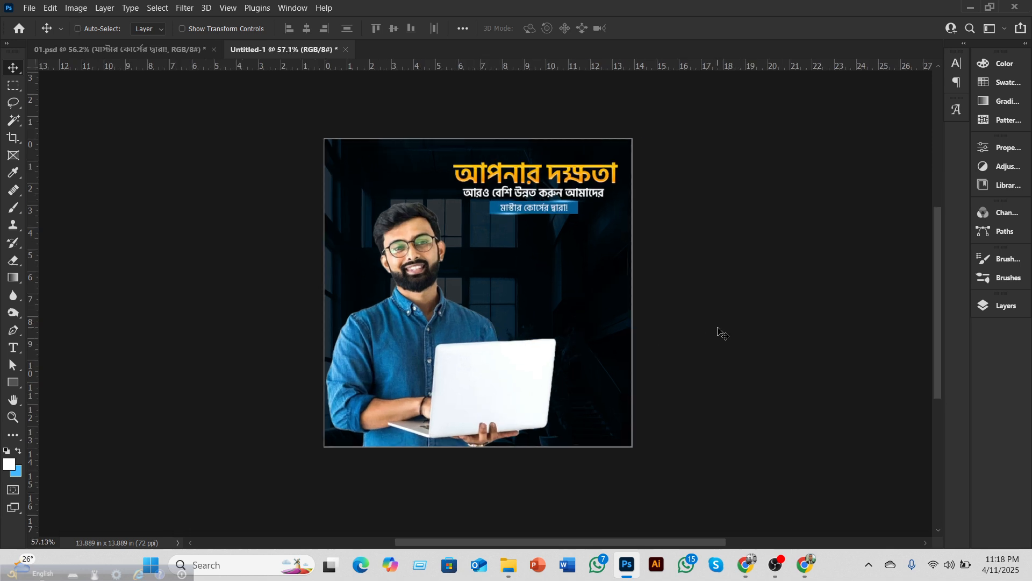
key(ctrl)
ctrl+click(603, 308)
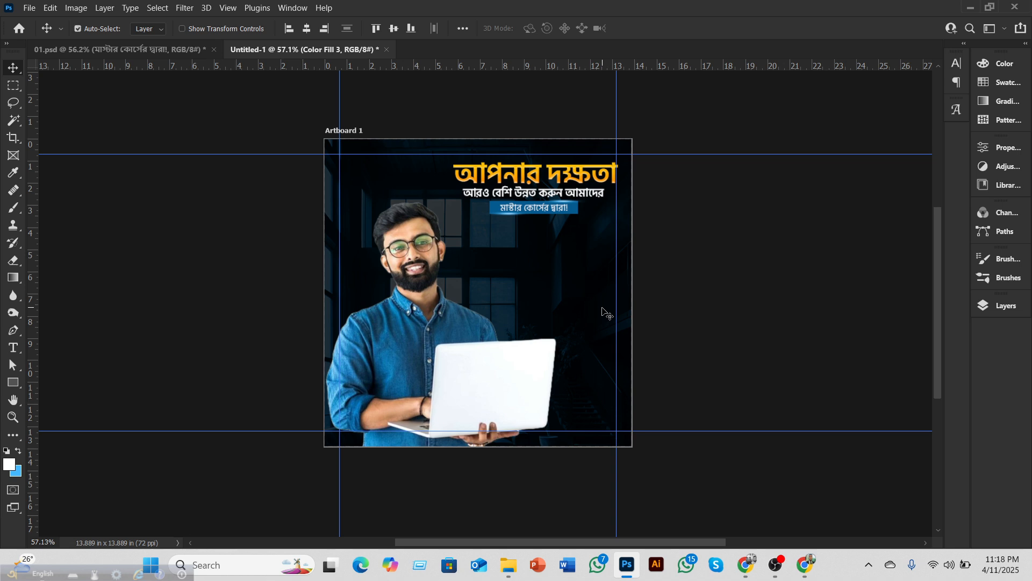
Step: Clear the selection and hide the guides to inspect the headline, blue bar and man up close
click(674, 310)
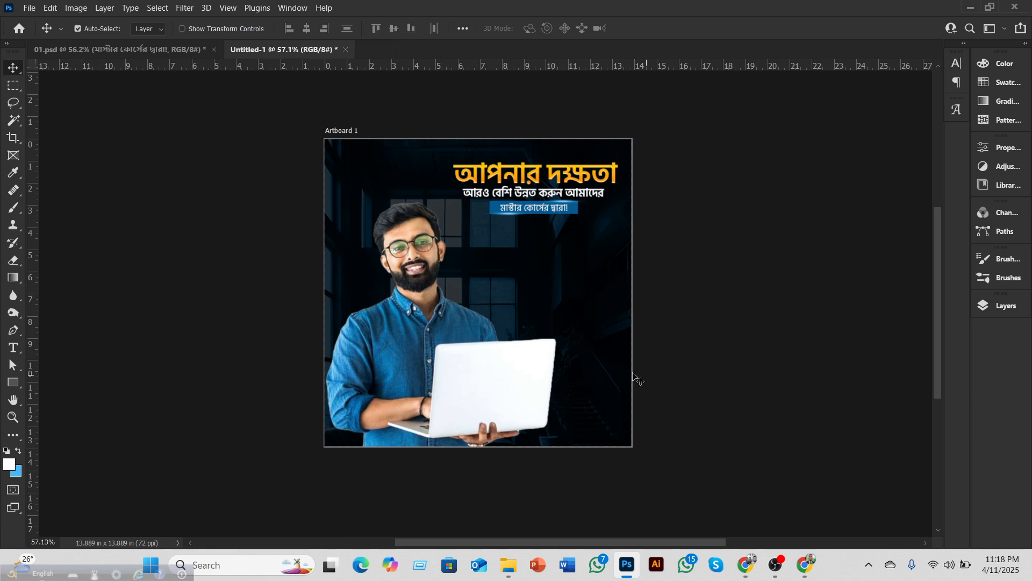
scroll(649, 380, up, 3)
scroll(542, 357, up, 2)
scroll(542, 352, up, 1)
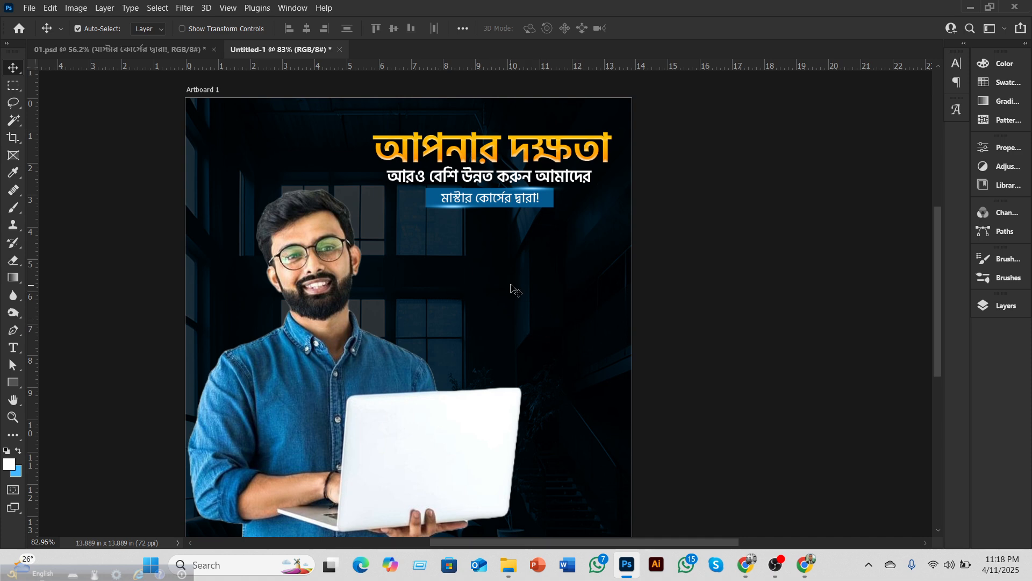
scroll(491, 302, down, 2)
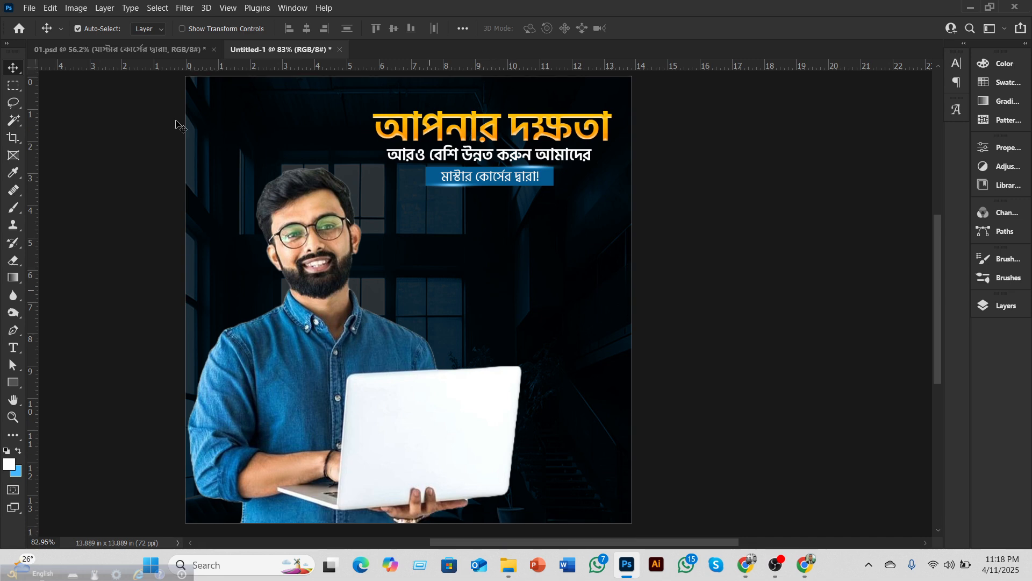
Step: Copy the cta and tk groups from 01.psd into Untitled-1 with Auto-Select off, placing the contact block near the poster's lower-right corner
click(161, 49)
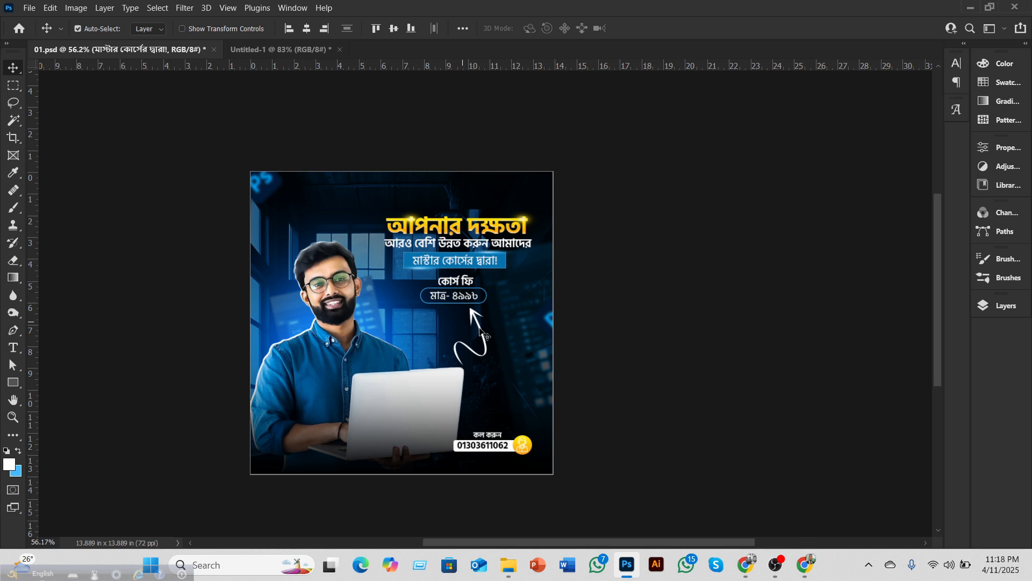
click(982, 315)
click(848, 203)
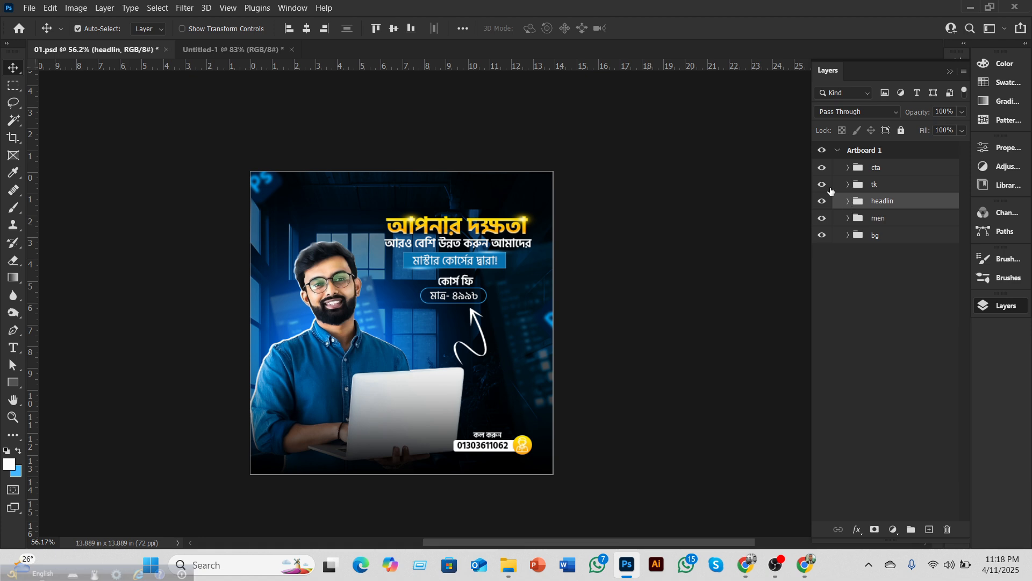
click(826, 186)
click(823, 185)
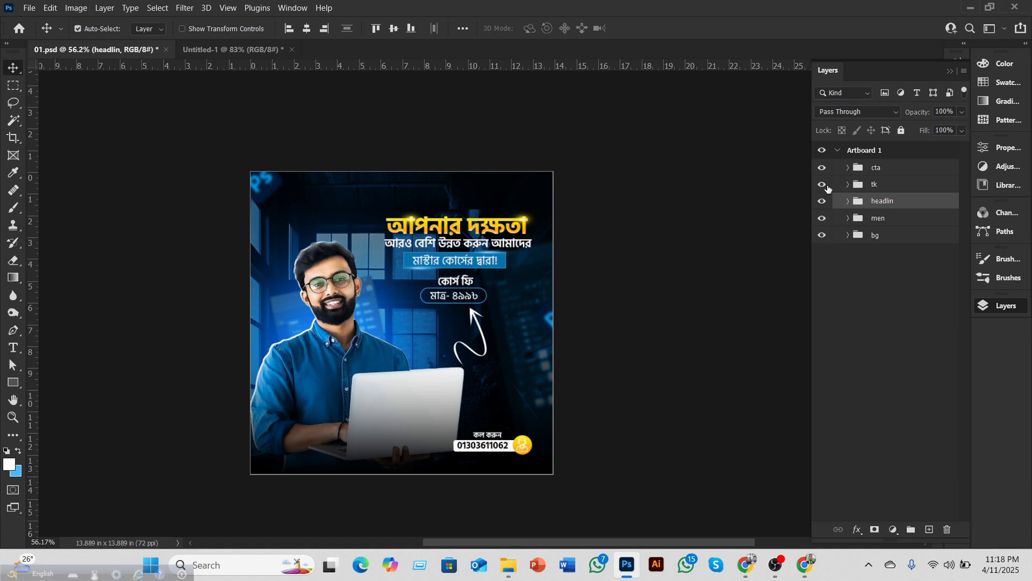
click(886, 187)
ctrl+click(885, 176)
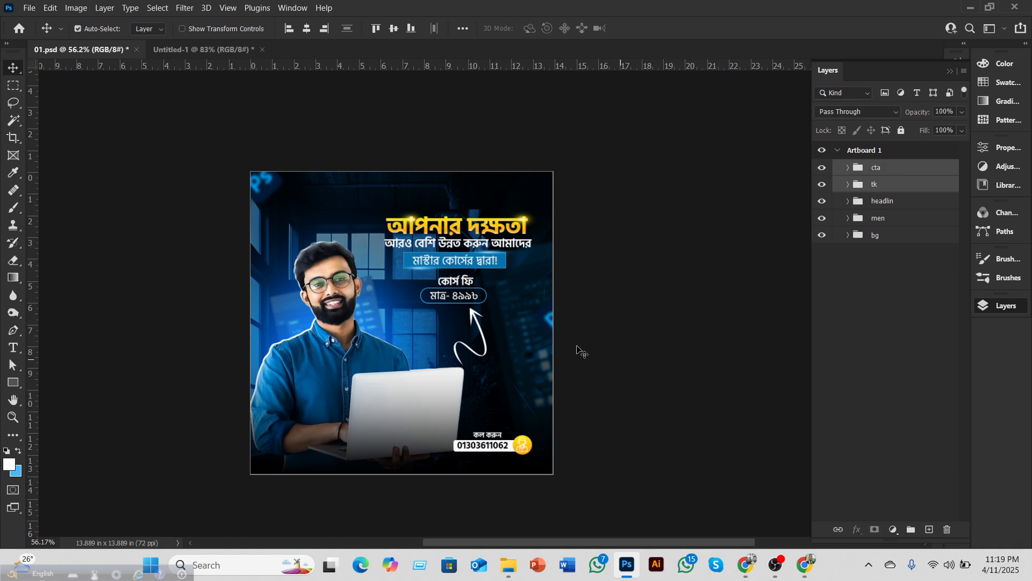
click(78, 28)
key(F7)
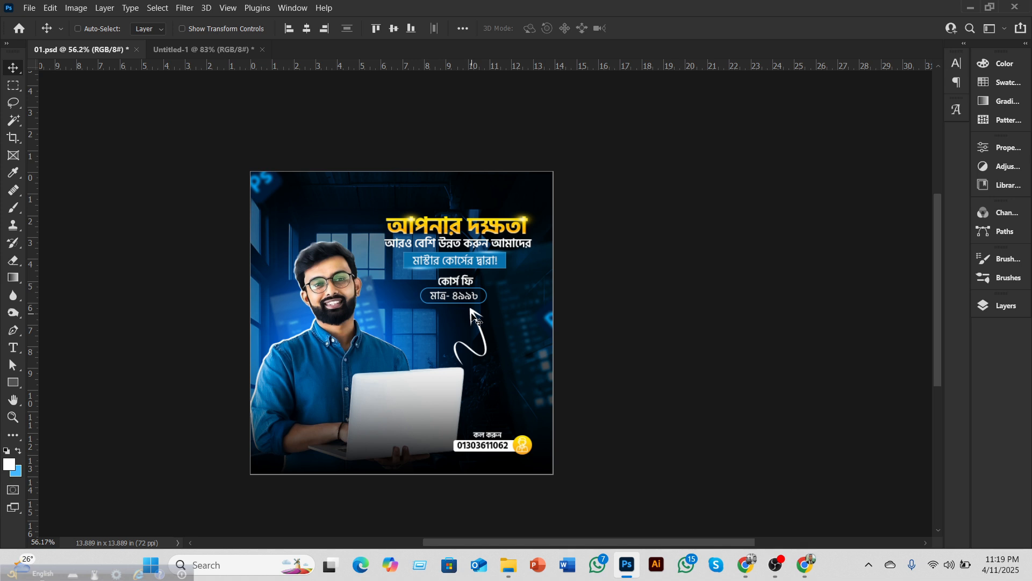
drag(493, 286, 469, 286)
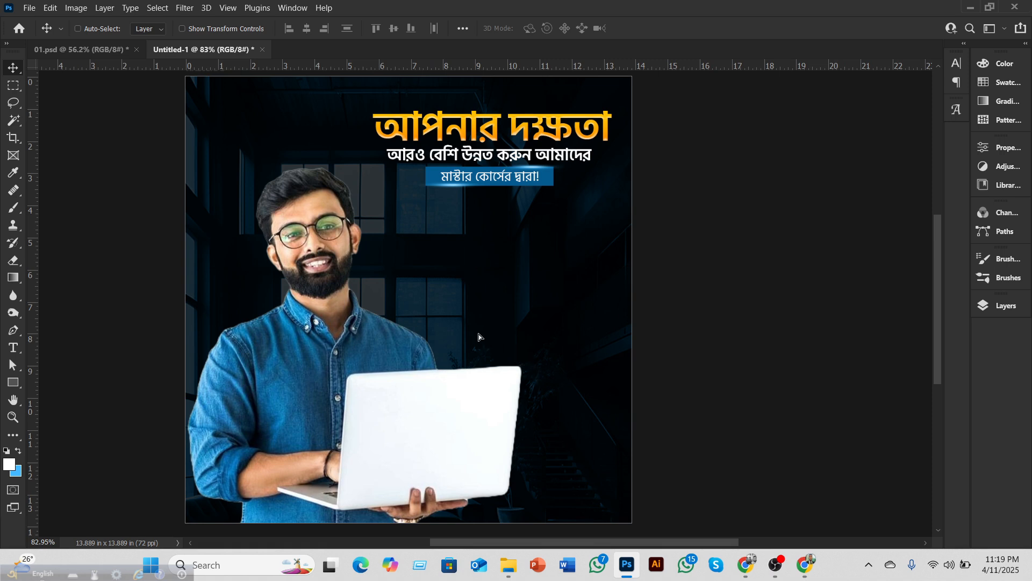
drag(479, 337, 473, 336)
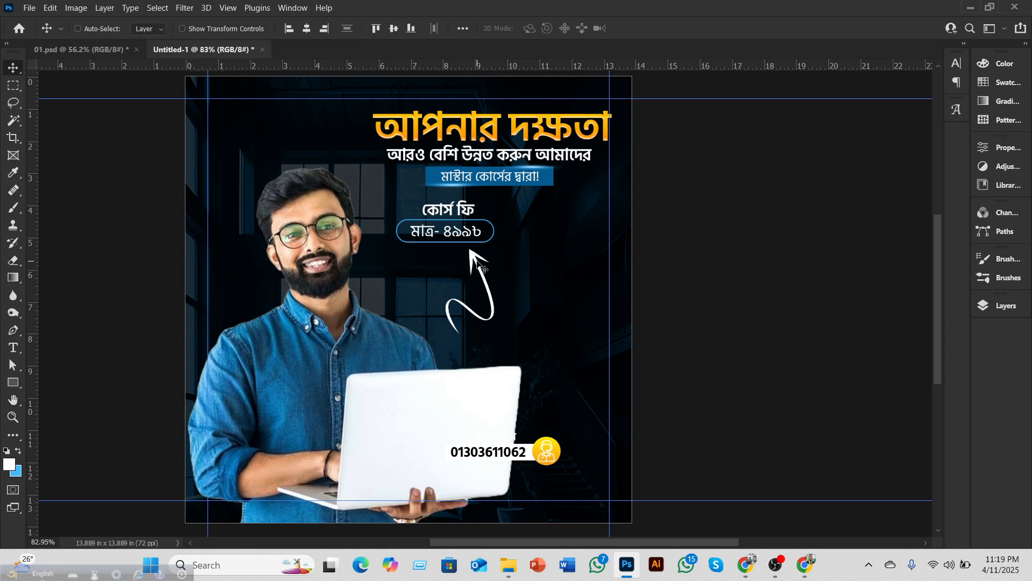
drag(482, 267, 524, 288)
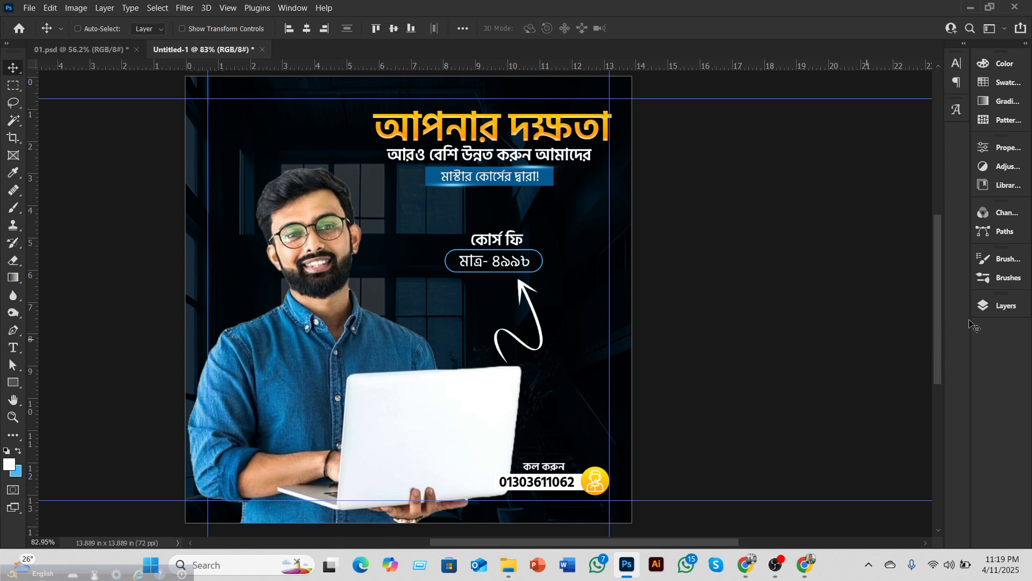
click(1000, 305)
click(887, 190)
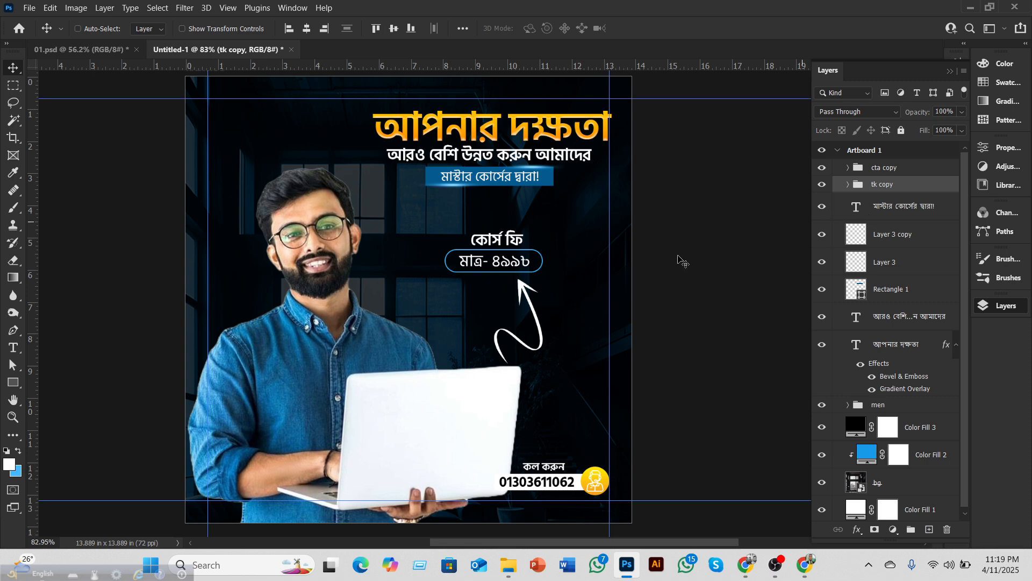
key(ctrl+t)
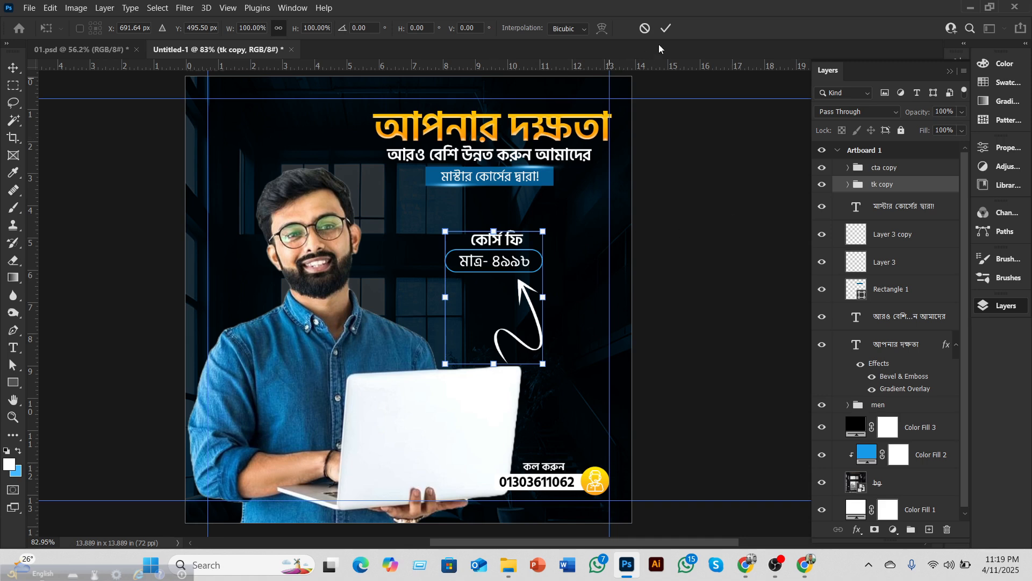
click(666, 28)
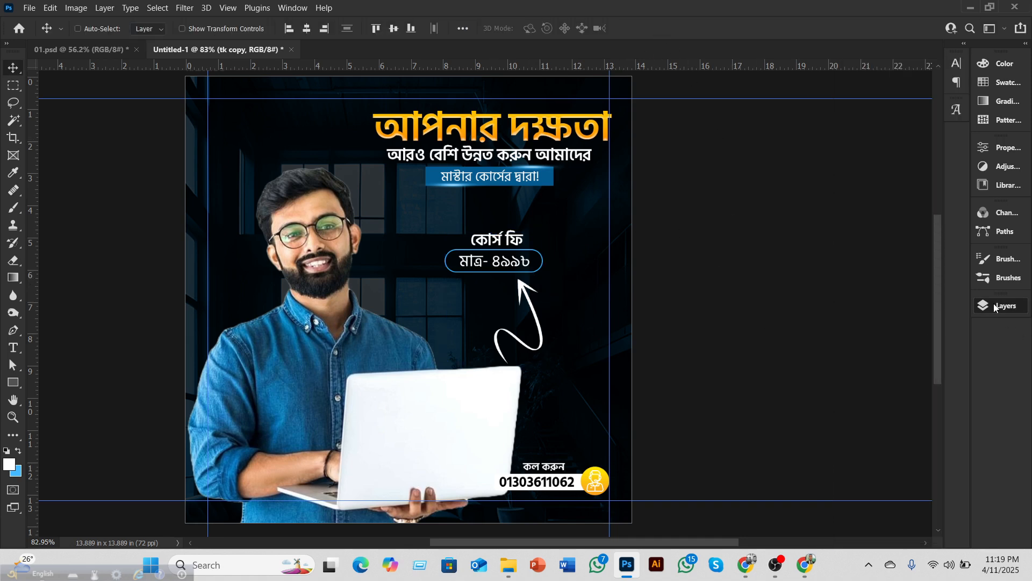
Step: Turn Auto-Select on, hide the arrow in the tk copy group, and move the two fee texts and their outline just below the blue bar
click(999, 306)
click(81, 32)
click(81, 31)
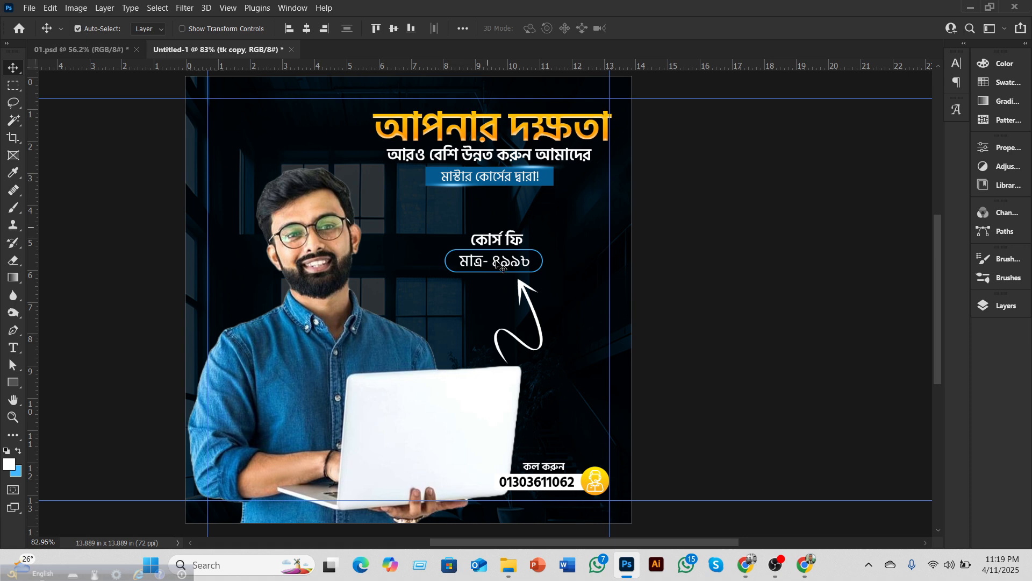
click(995, 305)
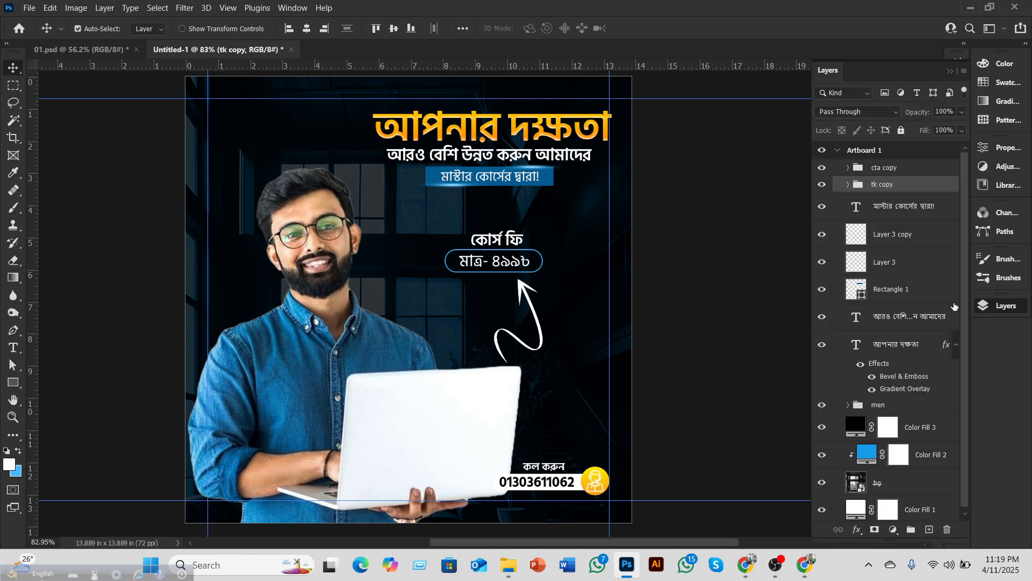
click(896, 241)
click(847, 185)
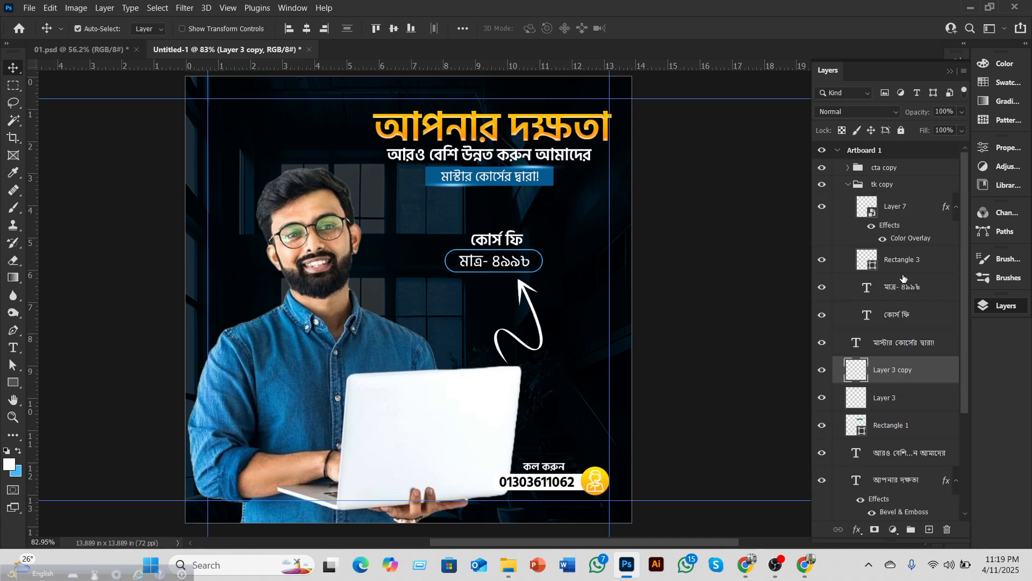
click(834, 262)
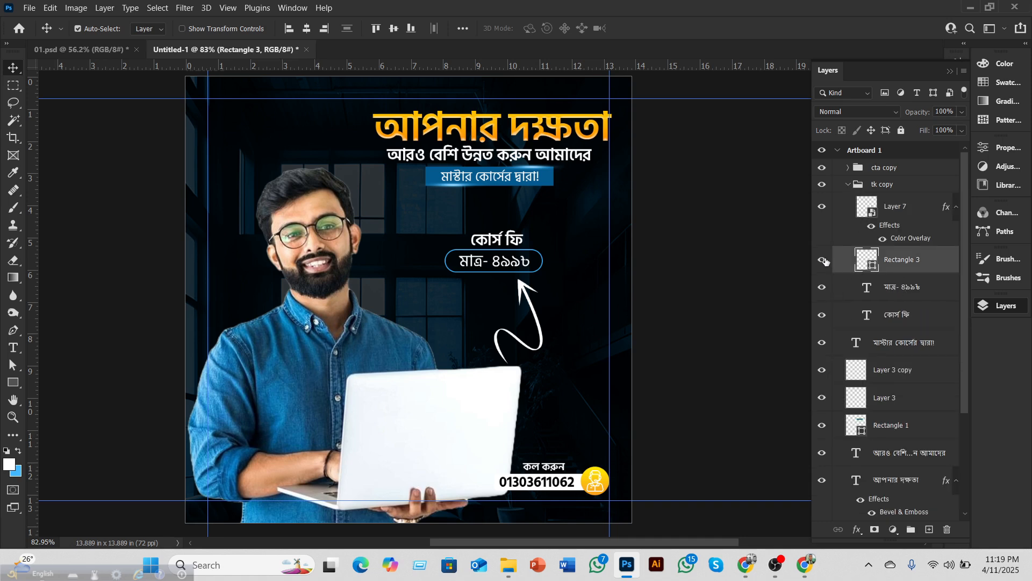
click(823, 207)
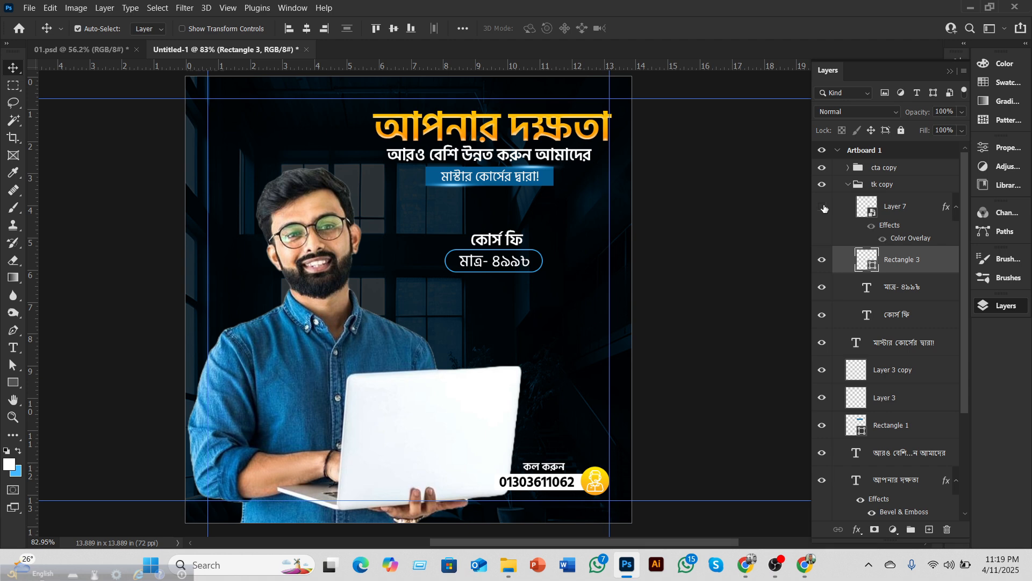
shift+click(903, 315)
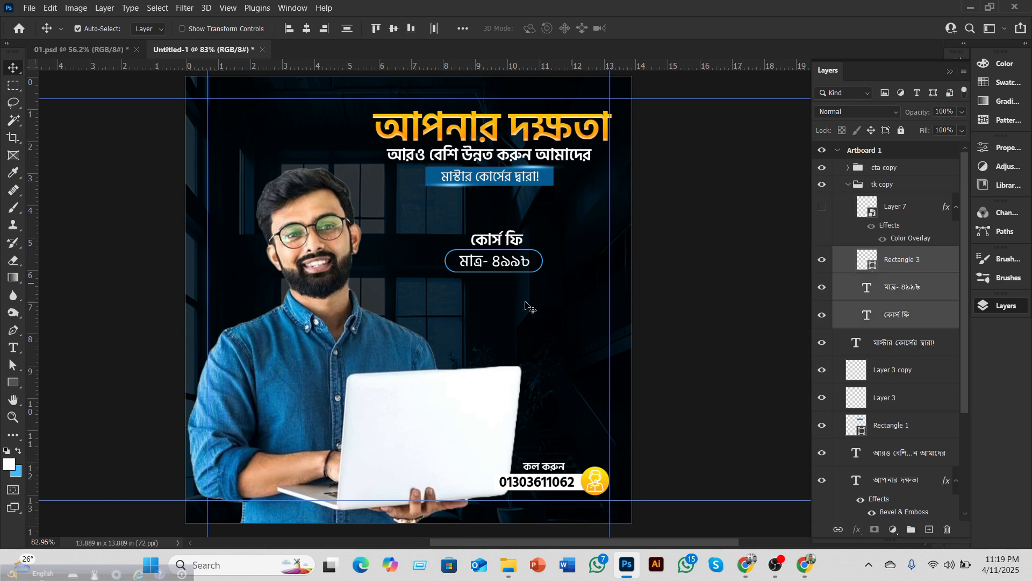
drag(509, 247, 506, 223)
Step: Show the arrow layer again, scale it to about 70%, and place it just under the fee outline
click(1001, 307)
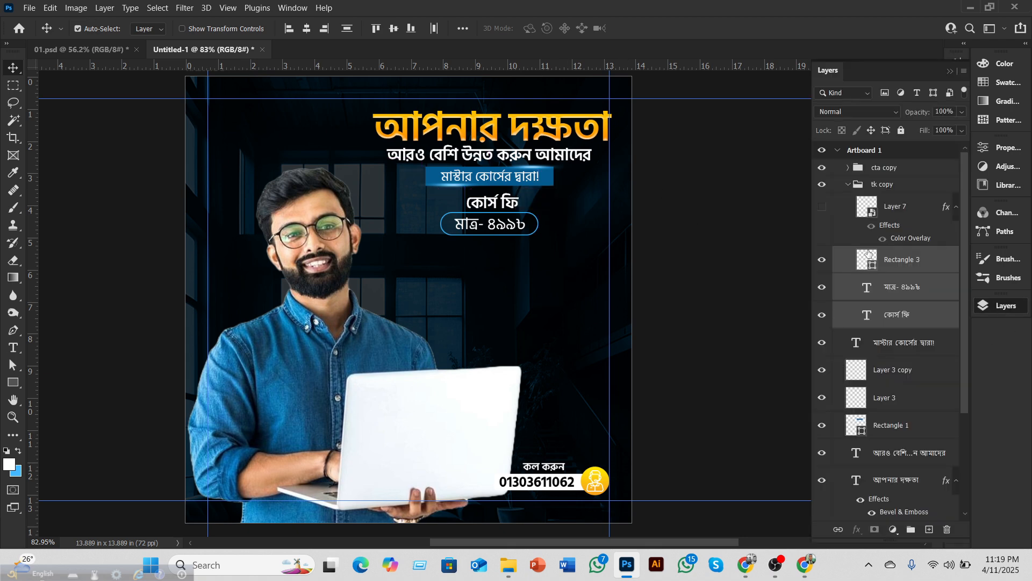
click(823, 207)
click(904, 212)
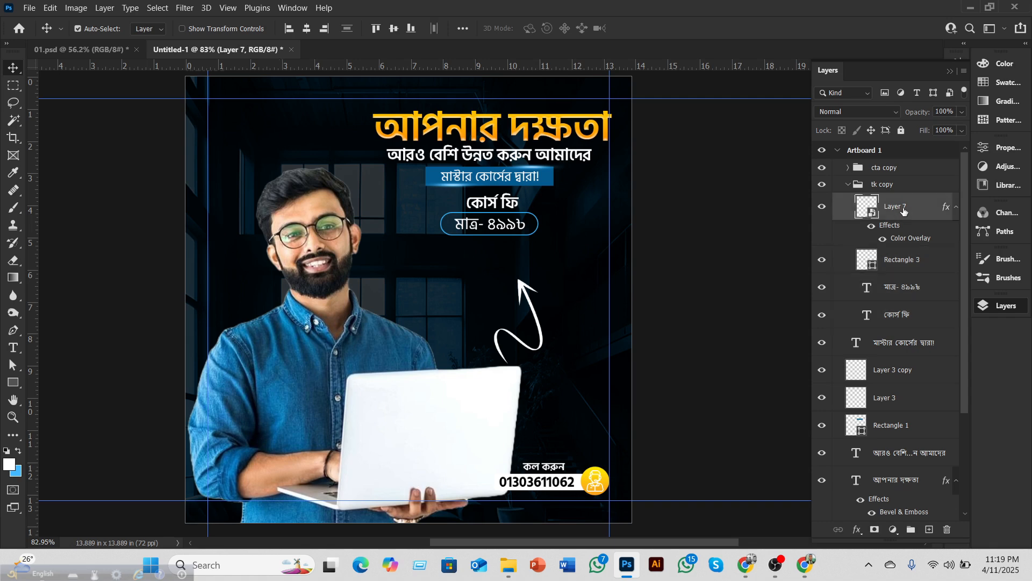
key(ctrl+t)
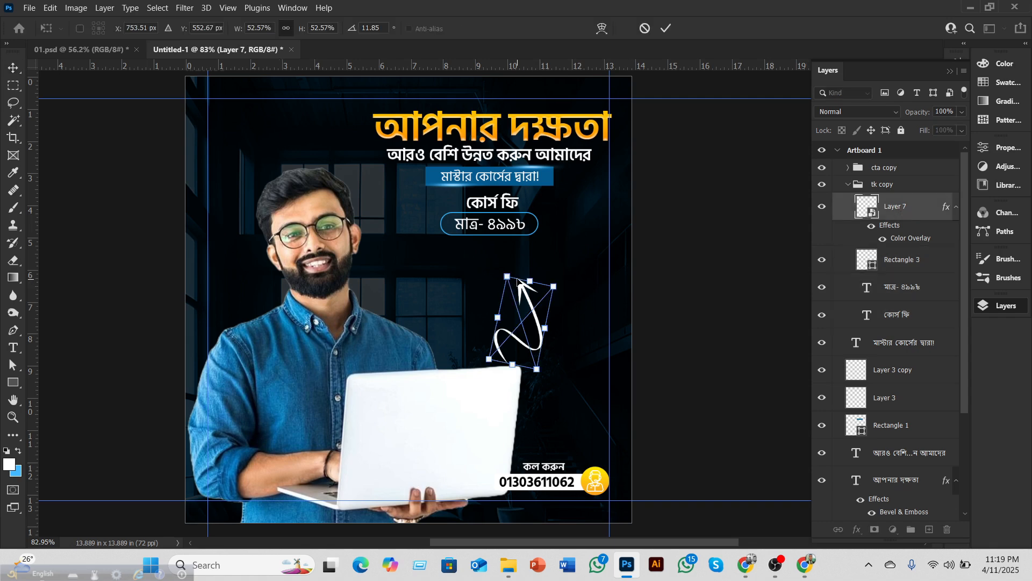
drag(508, 276, 505, 246)
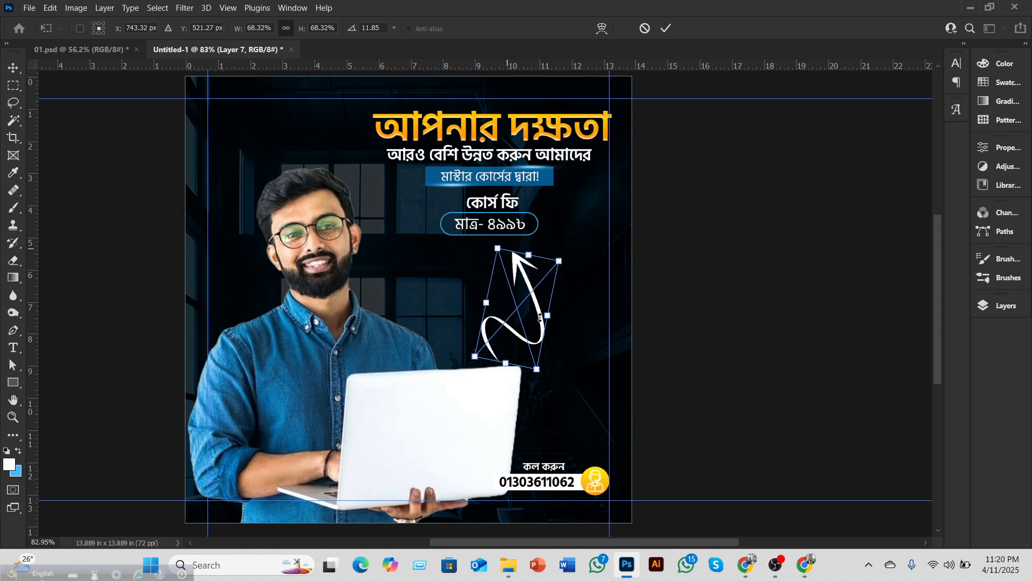
drag(544, 318, 542, 250)
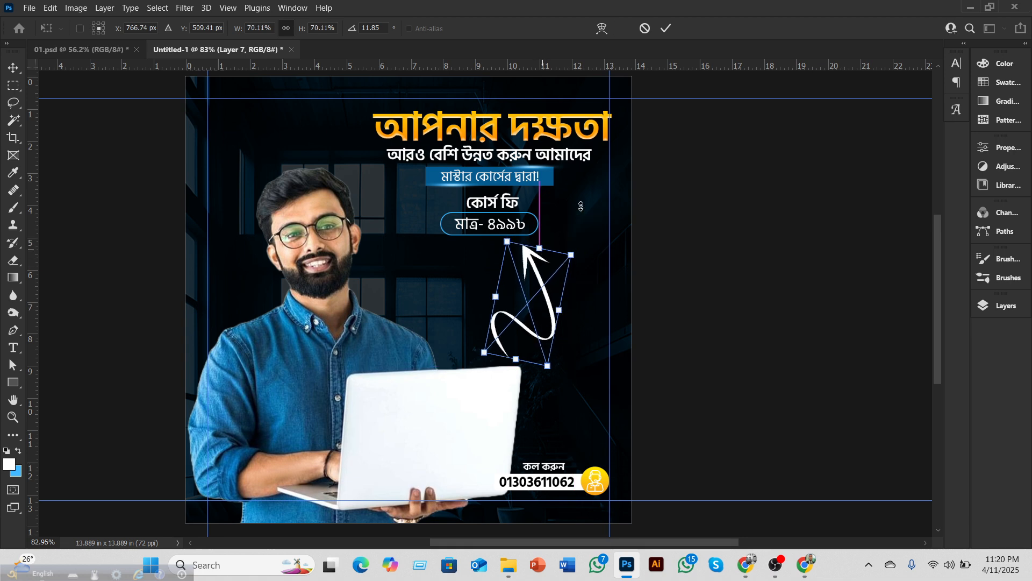
click(666, 28)
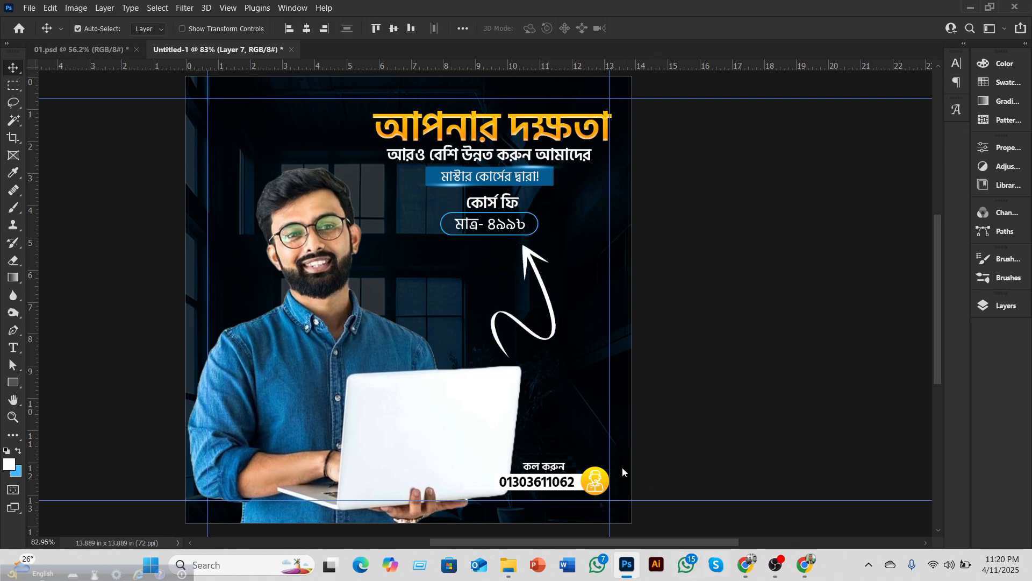
Step: Hide the guides and clear the selection to review the poster with the fee block and arrow
key(ctrl+;)
click(690, 437)
scroll(624, 399, down, 1)
scroll(624, 401, down, 1)
scroll(627, 402, down, 1)
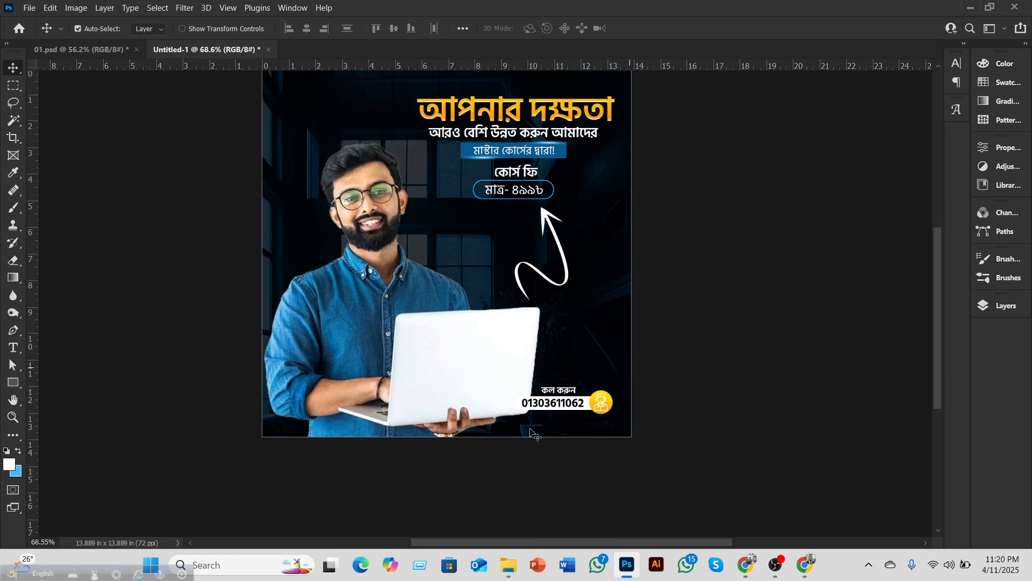
Step: Collapse the tk copy group and nudge the cta copy group down by 10 px
click(994, 306)
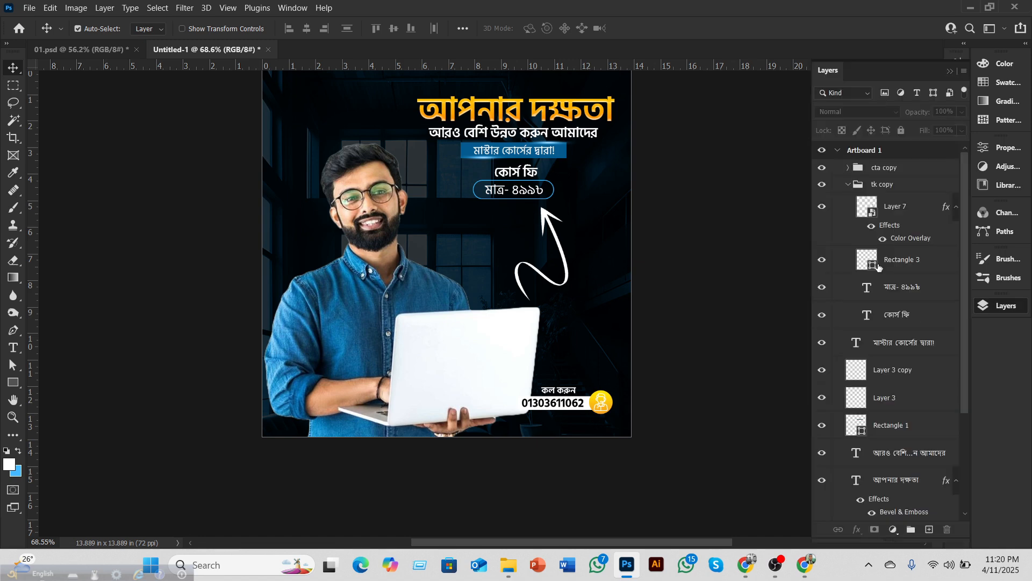
click(842, 191)
click(847, 184)
click(888, 174)
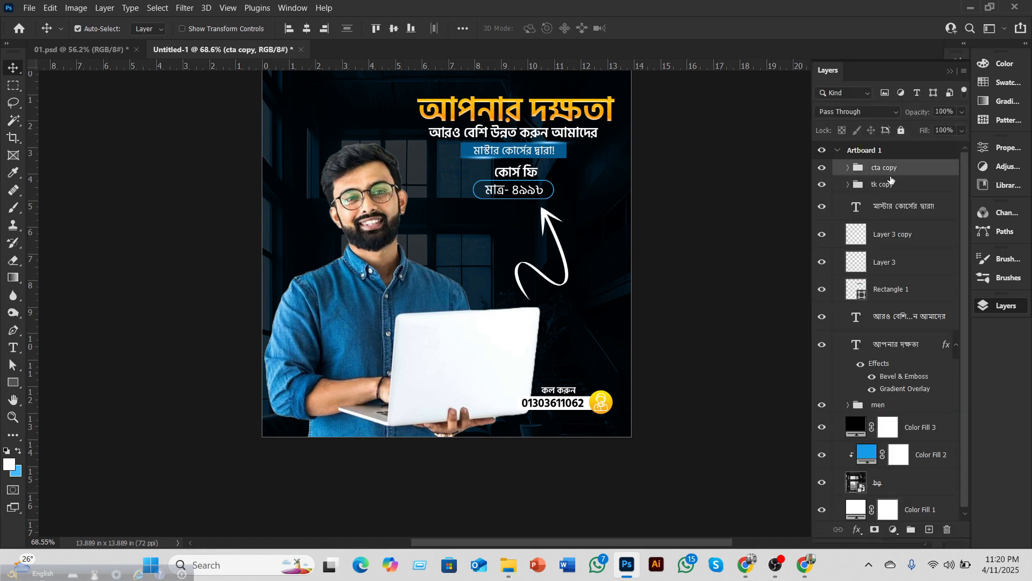
key(Down)
key(Down)
key(Down)
key(Down)
key(Down)
key(Down)
key(Down)
key(Down)
key(Down)
key(Down)
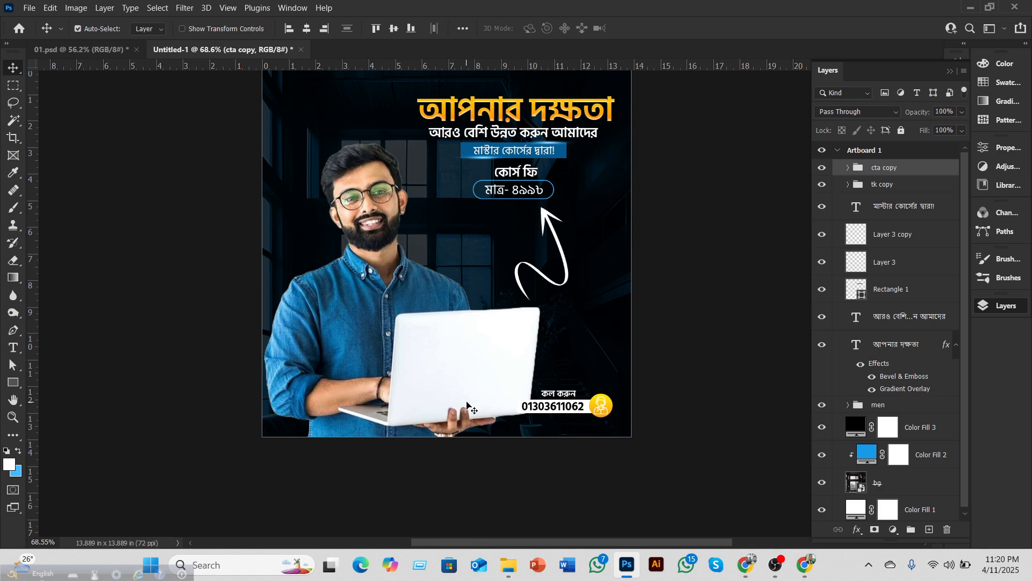
Step: Examine the contact block beside the laptop up close, and check the overall balance of the poster
scroll(467, 404, up, 5)
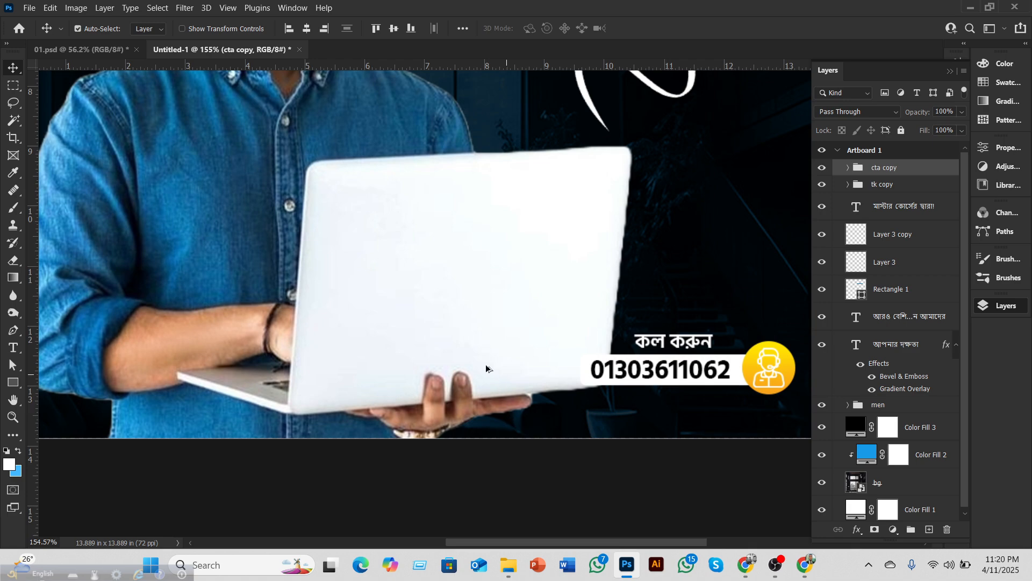
scroll(484, 398, down, 4)
scroll(435, 408, down, 3)
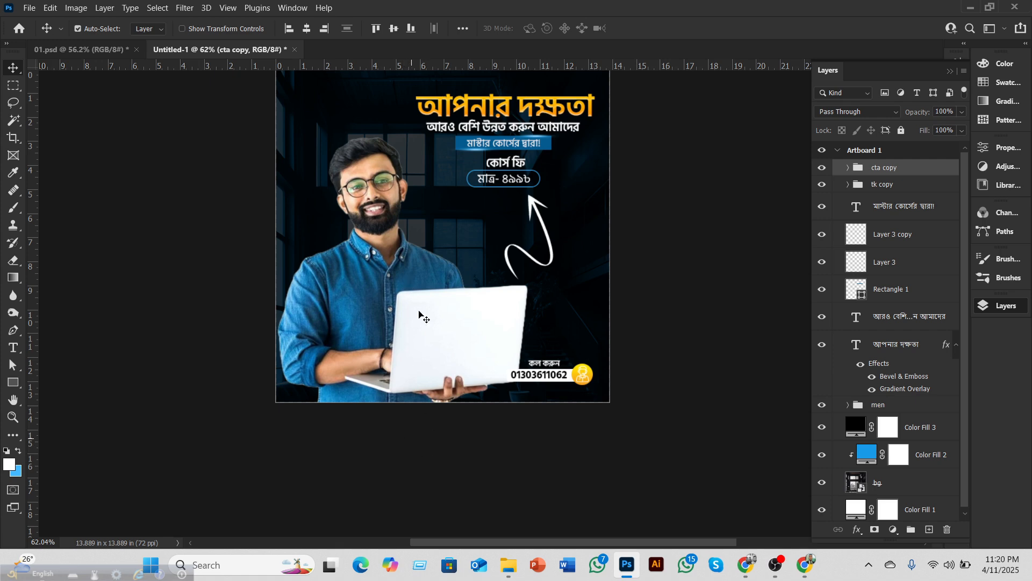
scroll(424, 308, down, 4)
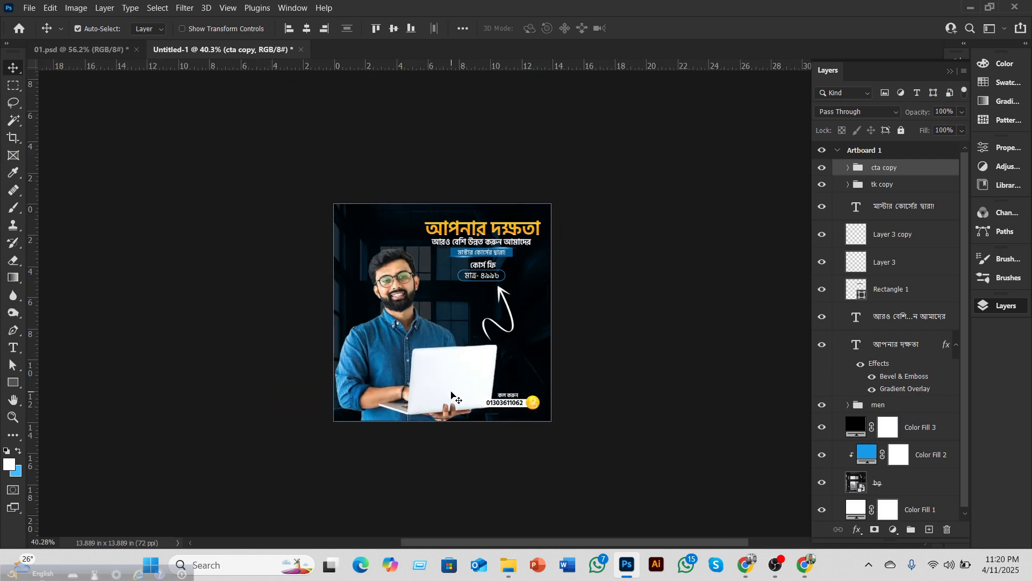
scroll(451, 394, up, 3)
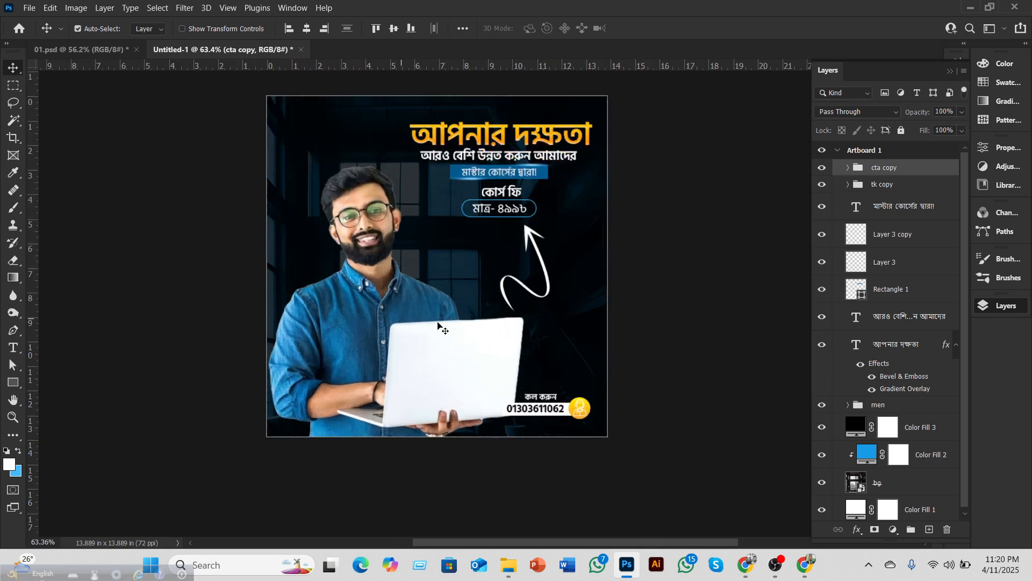
Step: Group the layers from the blue bar's text down to the main headline text and name the group headline
click(893, 212)
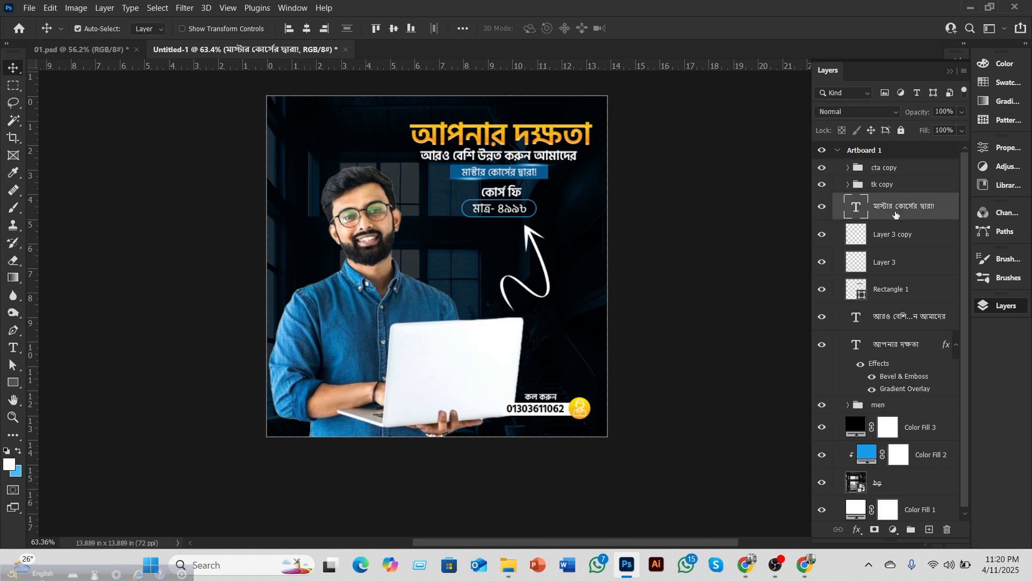
shift+click(898, 348)
key(ctrl+g)
double_click(877, 202)
text(he)
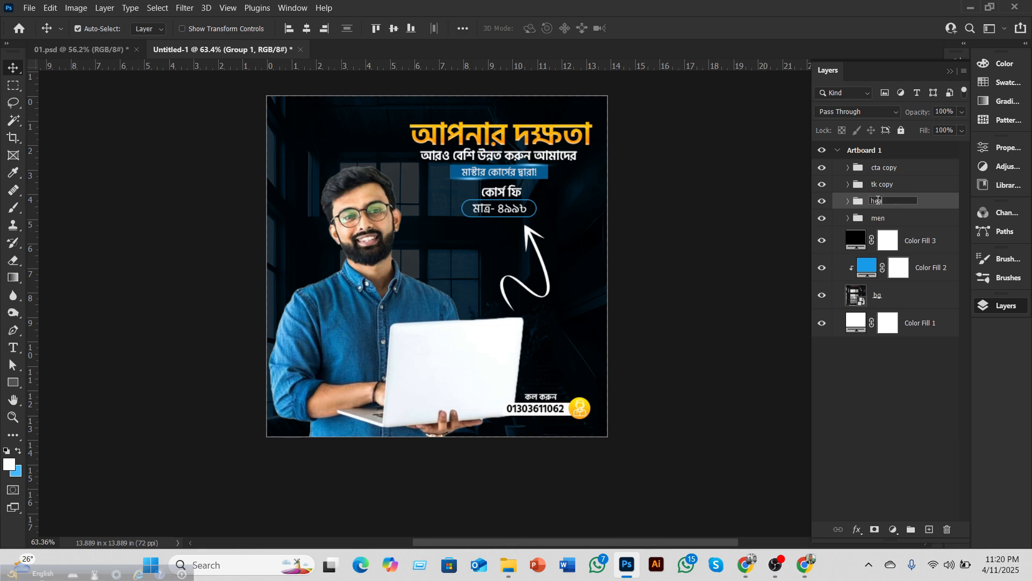
text(adline)
key(Return)
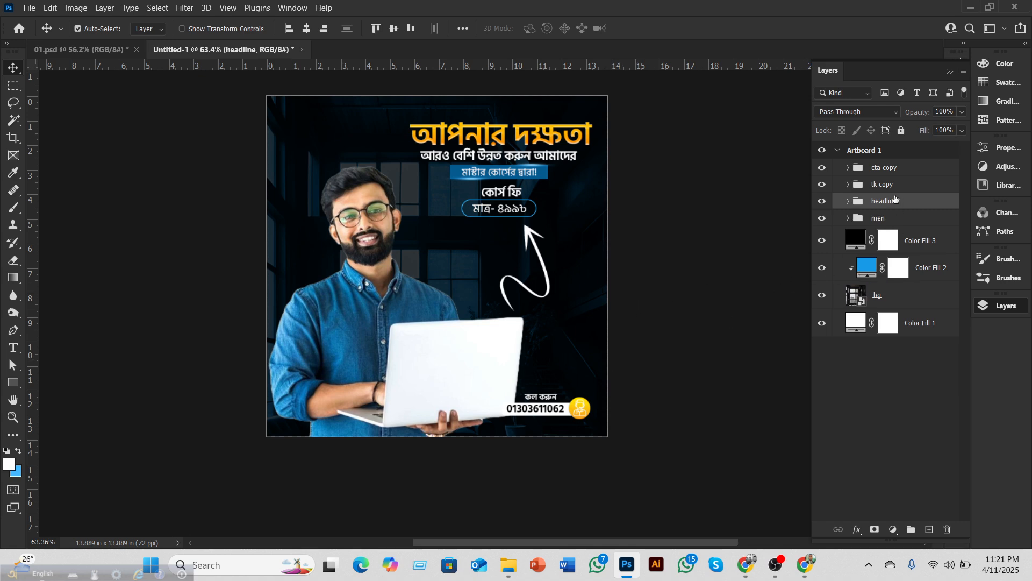
Step: Add an empty layer at the top of the men group and activate the Gradient tool
click(849, 219)
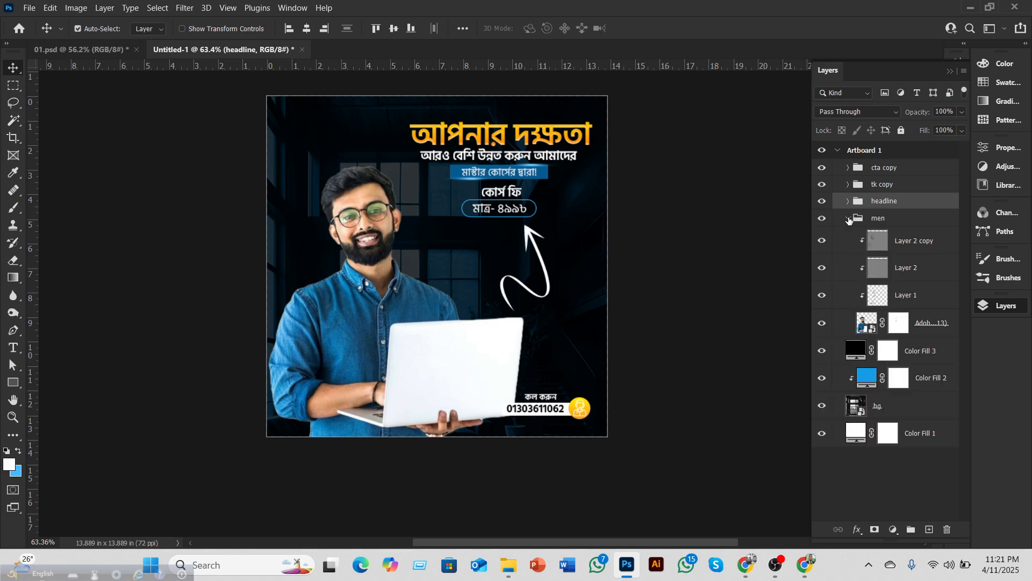
click(914, 241)
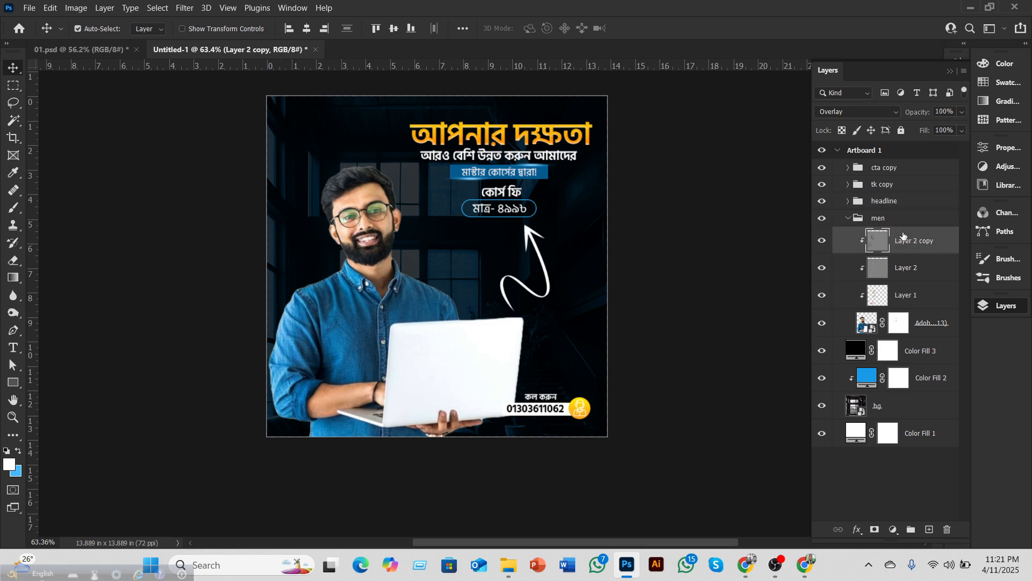
click(929, 530)
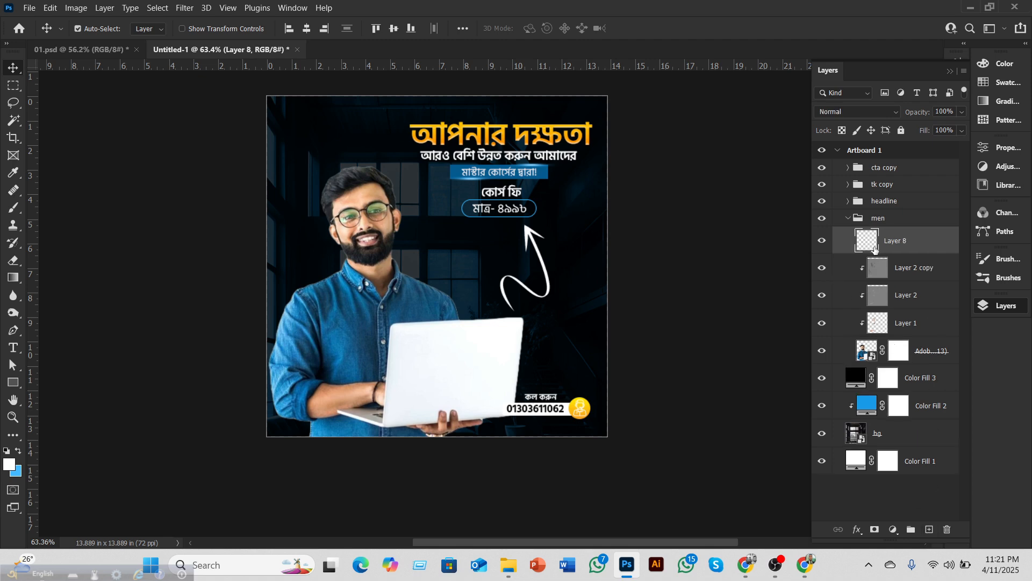
click(15, 280)
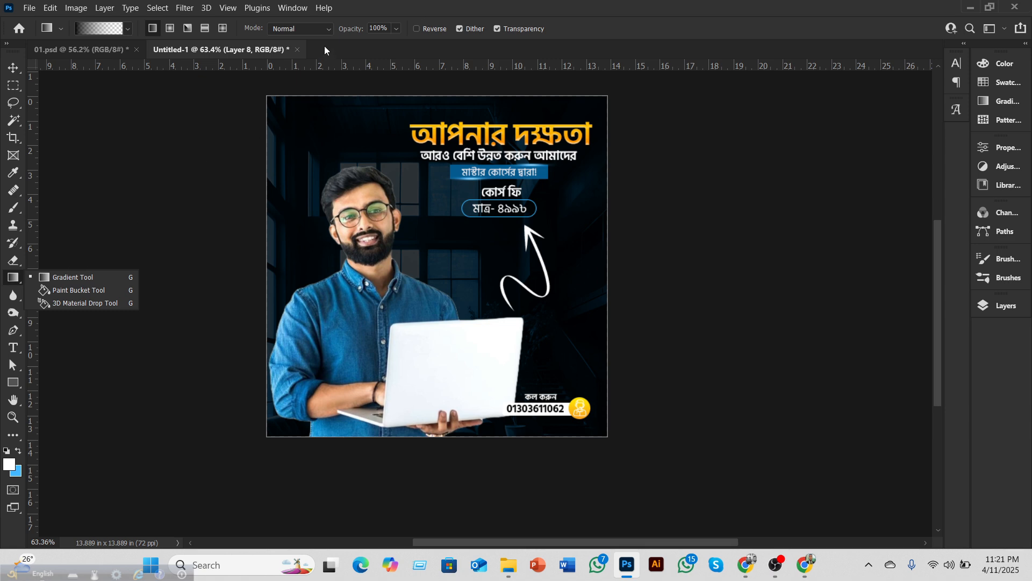
click(290, 7)
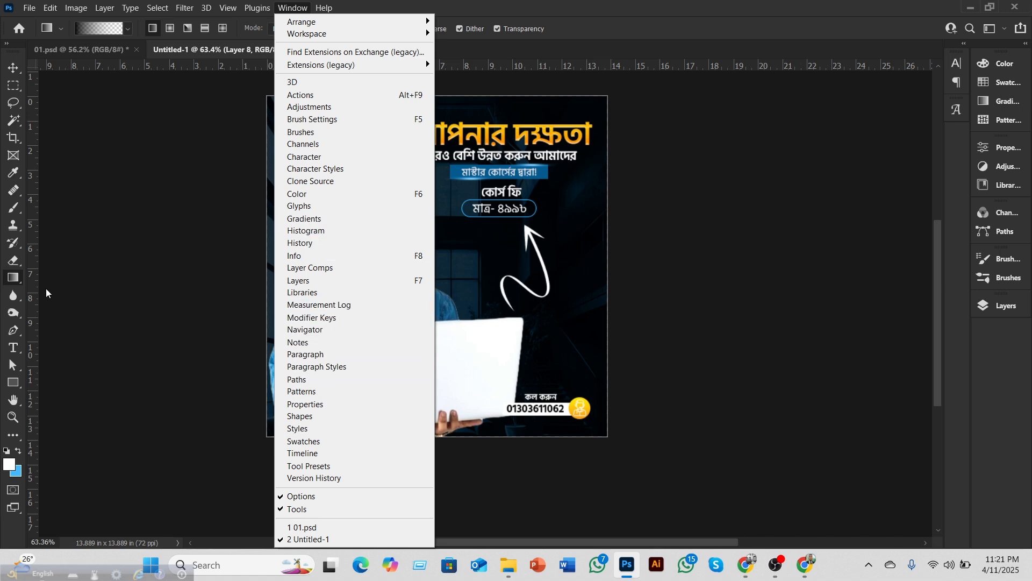
click(14, 277)
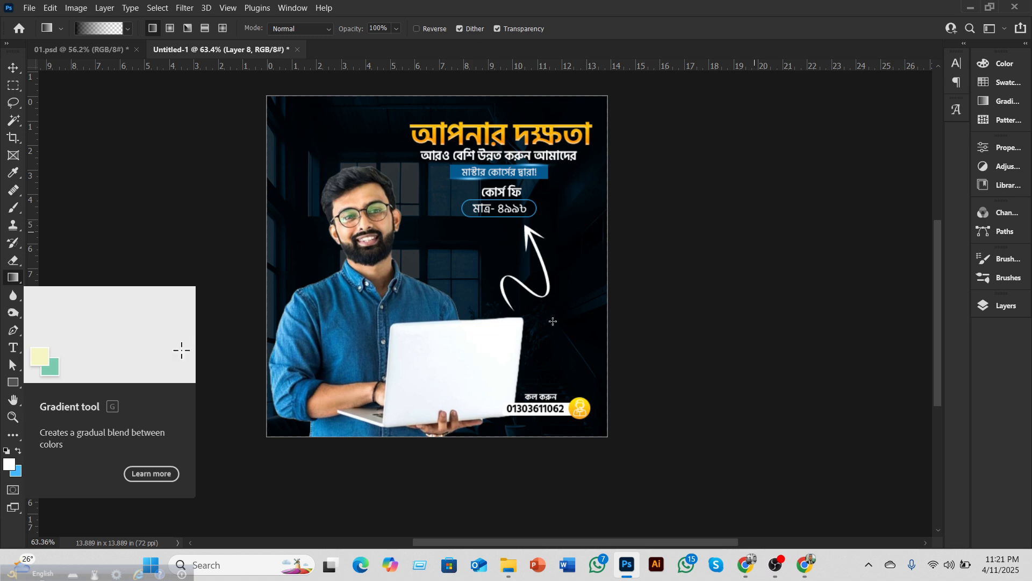
Step: Open the gradient for editing and set the color of its stop at location 0% to black
click(78, 29)
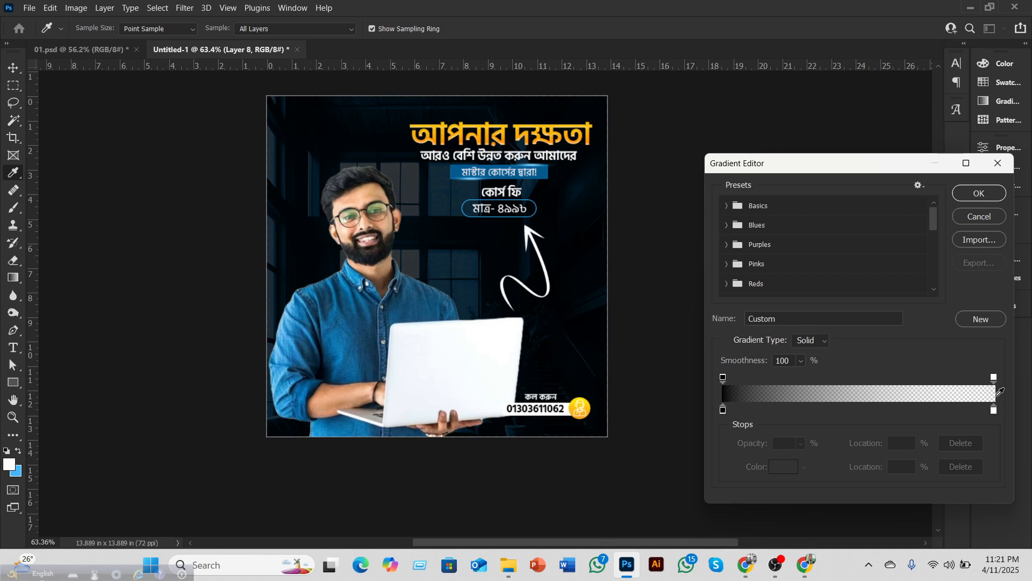
click(723, 411)
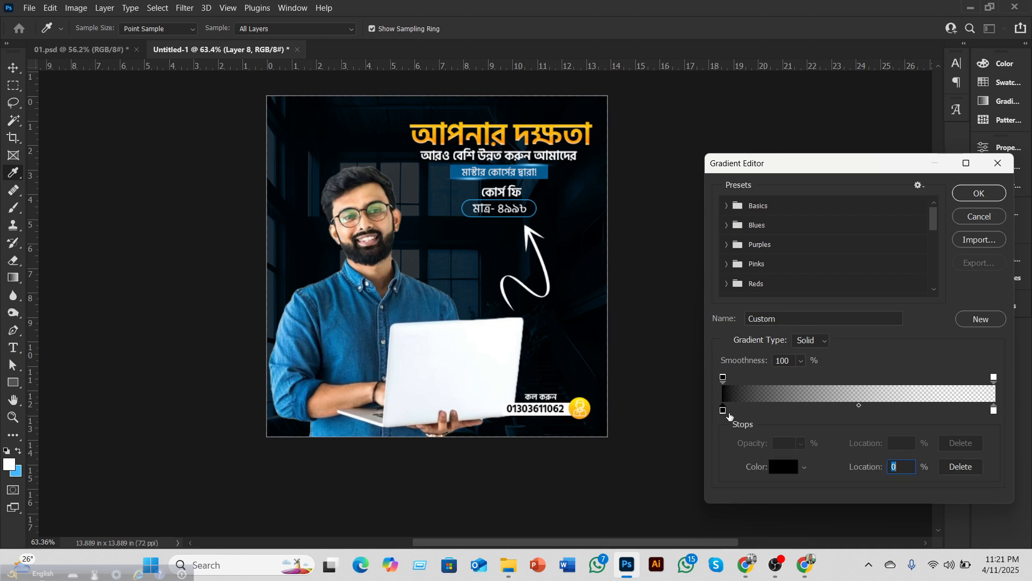
click(789, 467)
text(ffd800)
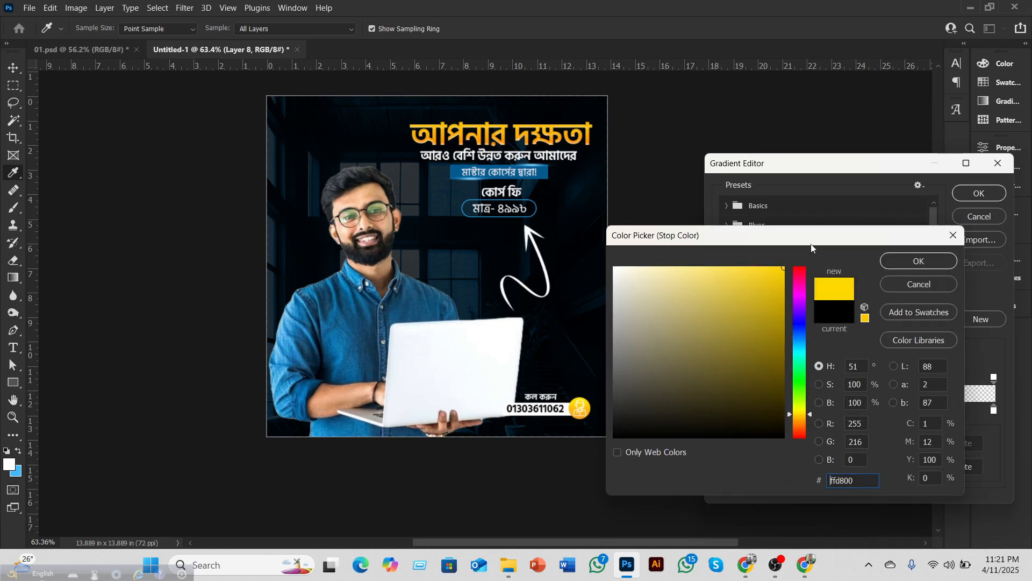
click(670, 301)
mouse_move(618, 273)
mouse_down()
mouse_move(646, 408)
mouse_move(587, 475)
mouse_up()
click(899, 264)
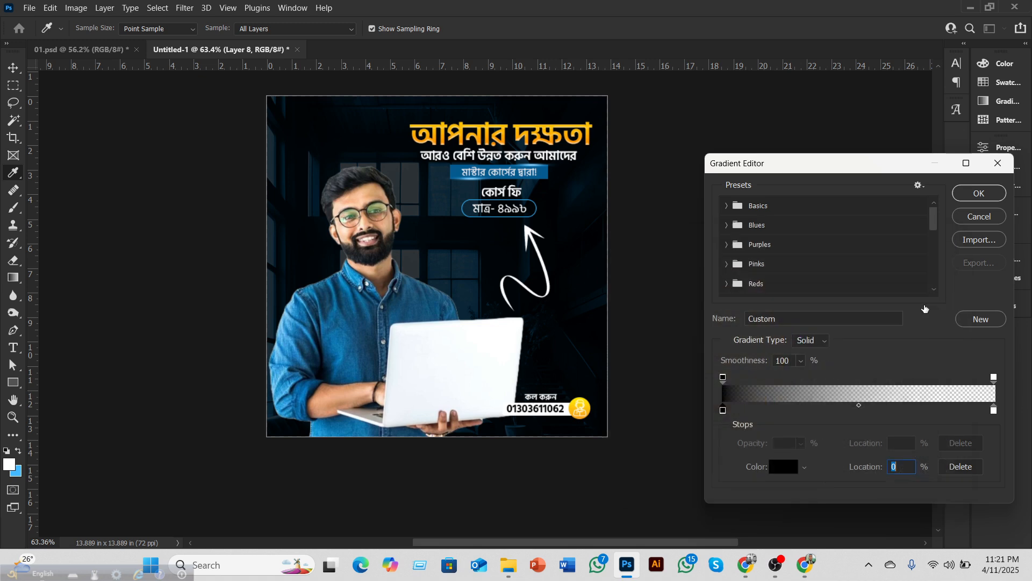
Step: Set the gradient's end stop to white (ffffff) with 0% opacity at location 100%, and accept the gradient
click(994, 410)
click(784, 466)
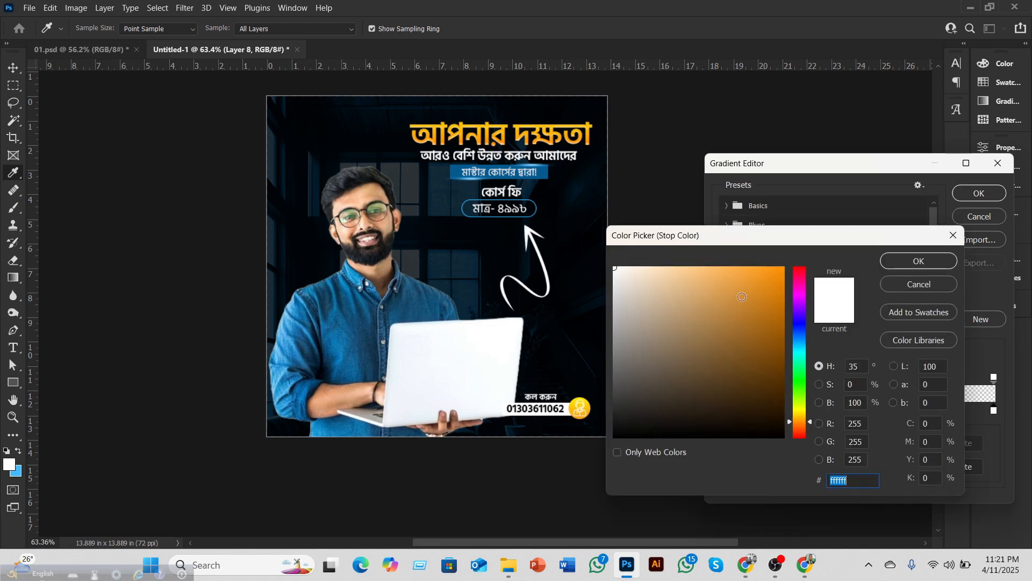
drag(742, 297, 808, 256)
drag(647, 294, 602, 254)
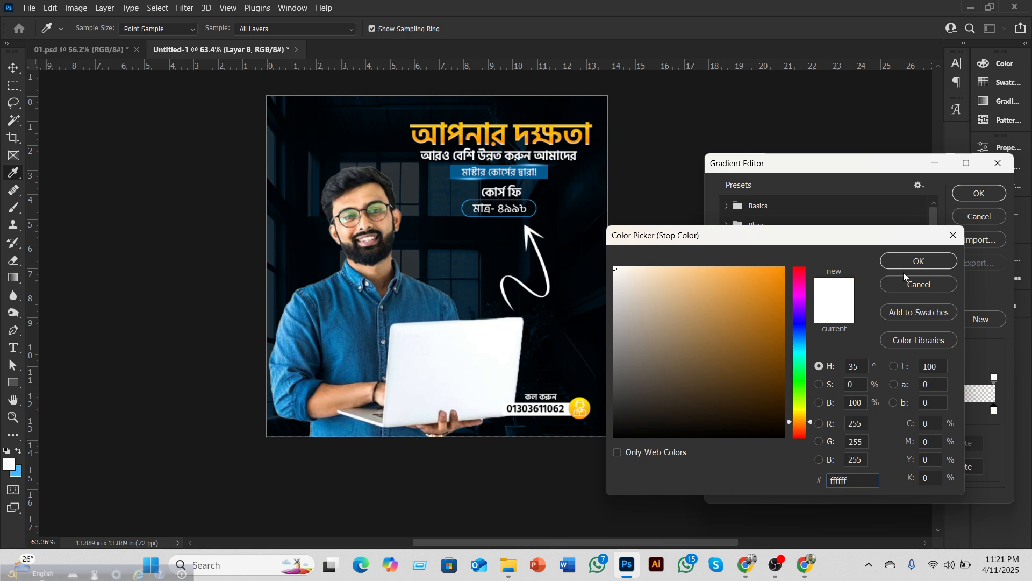
click(919, 260)
click(994, 378)
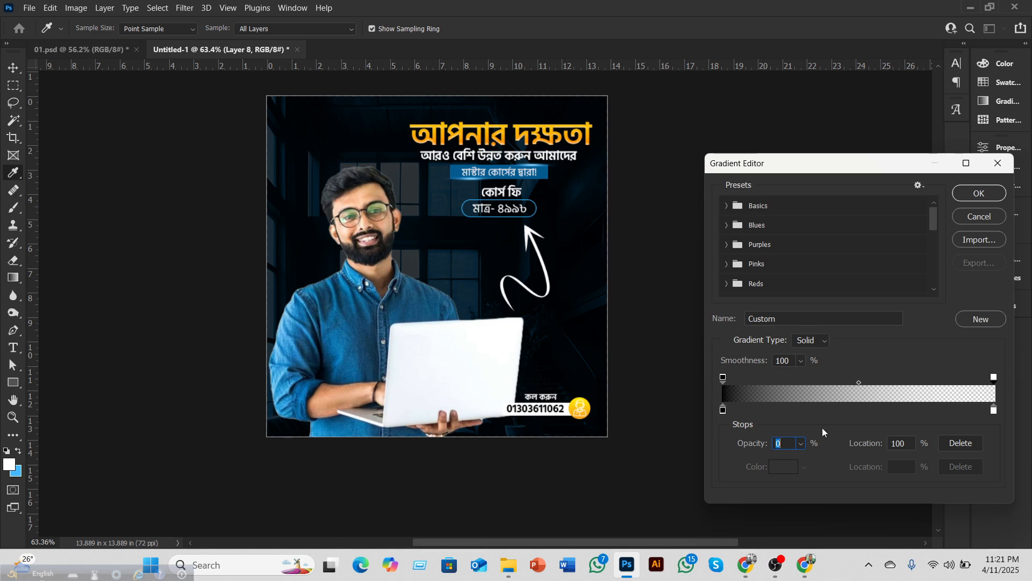
click(801, 444)
mouse_move(799, 462)
mouse_down()
mouse_move(868, 461)
mouse_move(801, 461)
mouse_up()
click(980, 193)
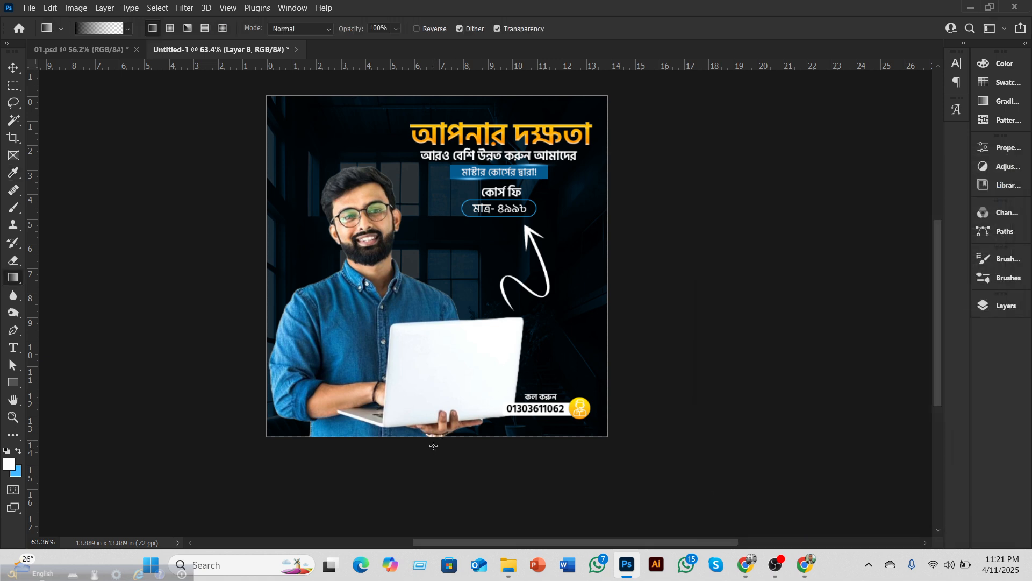
Step: Try a dark gradient fade from the poster's bottom edge up to the laptop's upper edge, and undo it
drag(434, 439, 434, 390)
drag(438, 328, 438, 329)
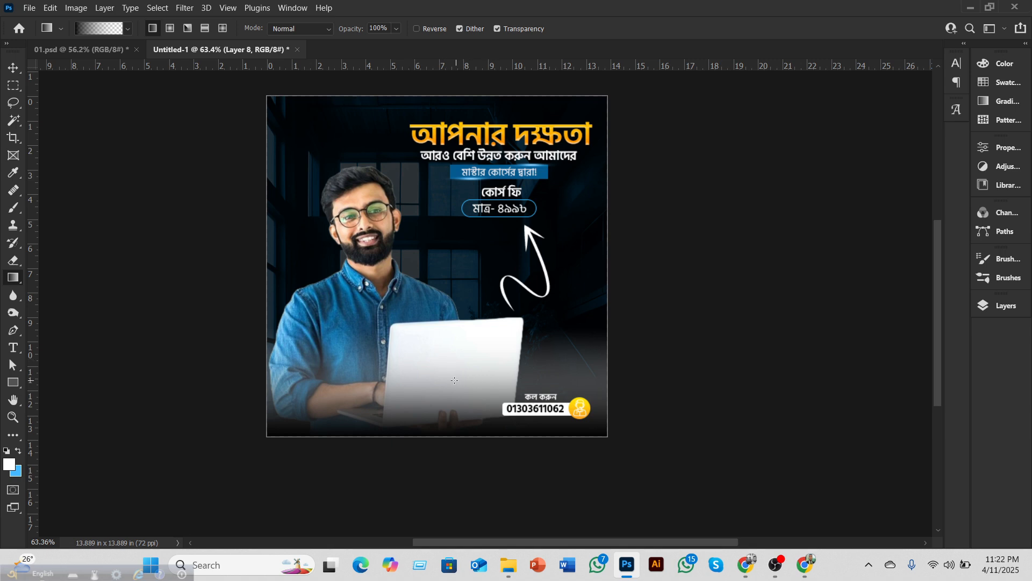
scroll(454, 381, up, 2)
scroll(427, 380, up, 1)
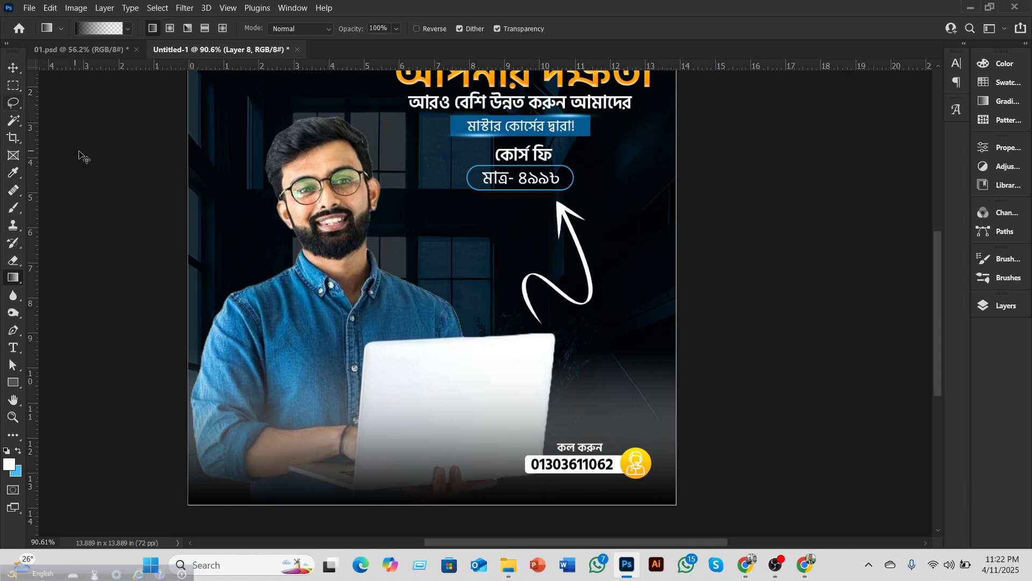
key(ctrl+z)
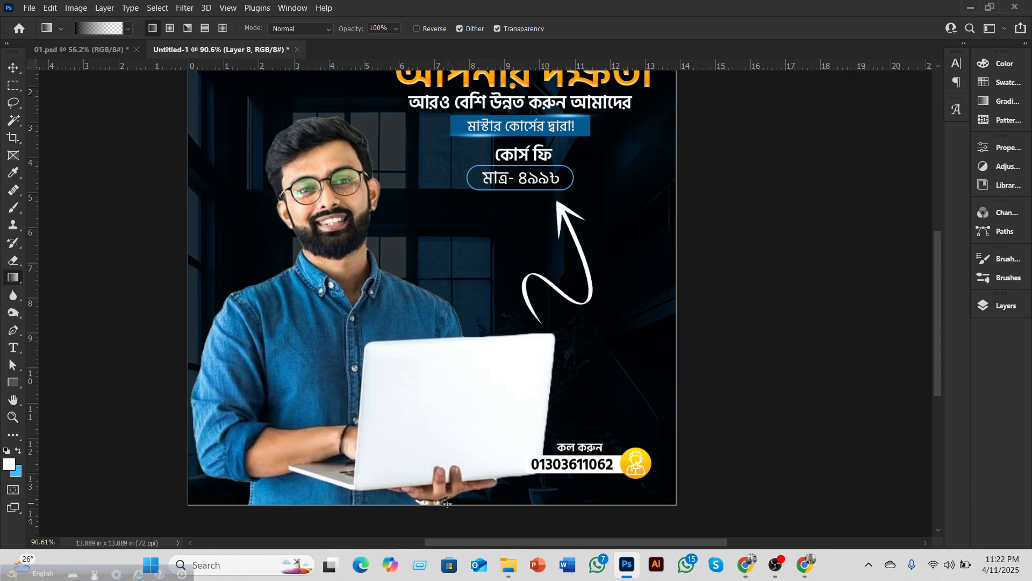
Step: Draw the gradient on Layer 8 from the poster's bottom edge to just above the laptop, and set its blend mode to Multiply
drag(430, 504, 425, 300)
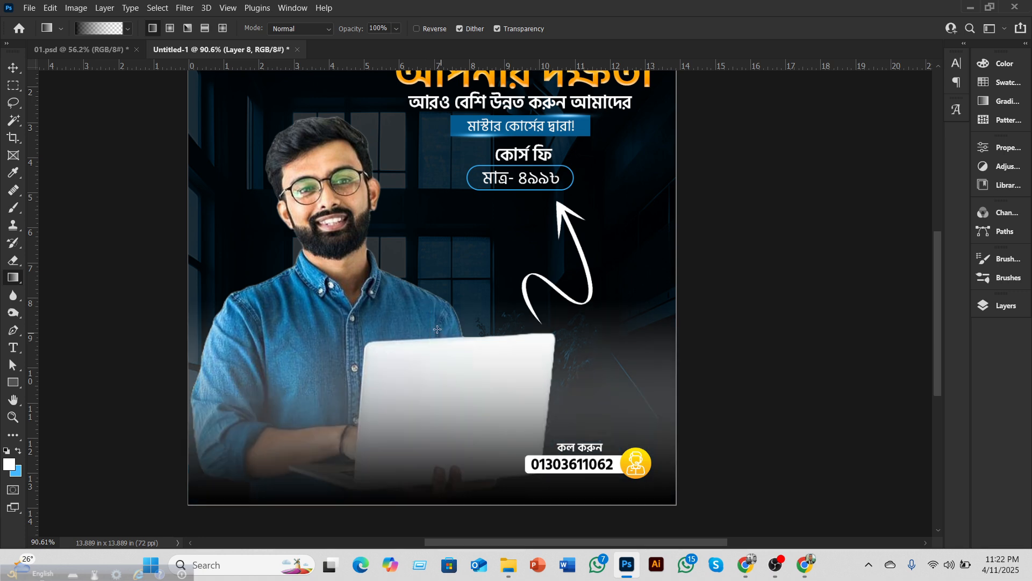
click(13, 68)
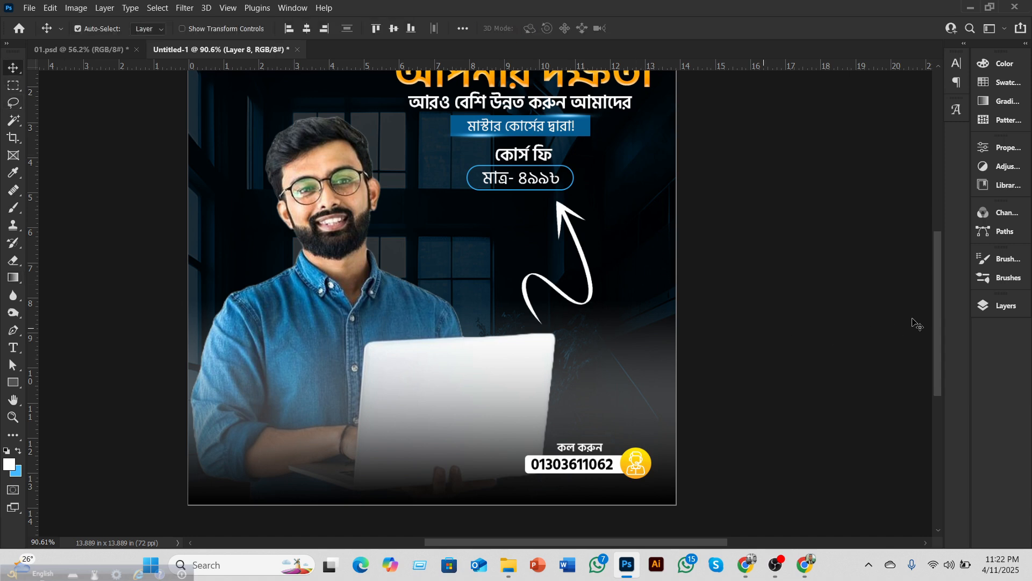
click(994, 307)
click(841, 112)
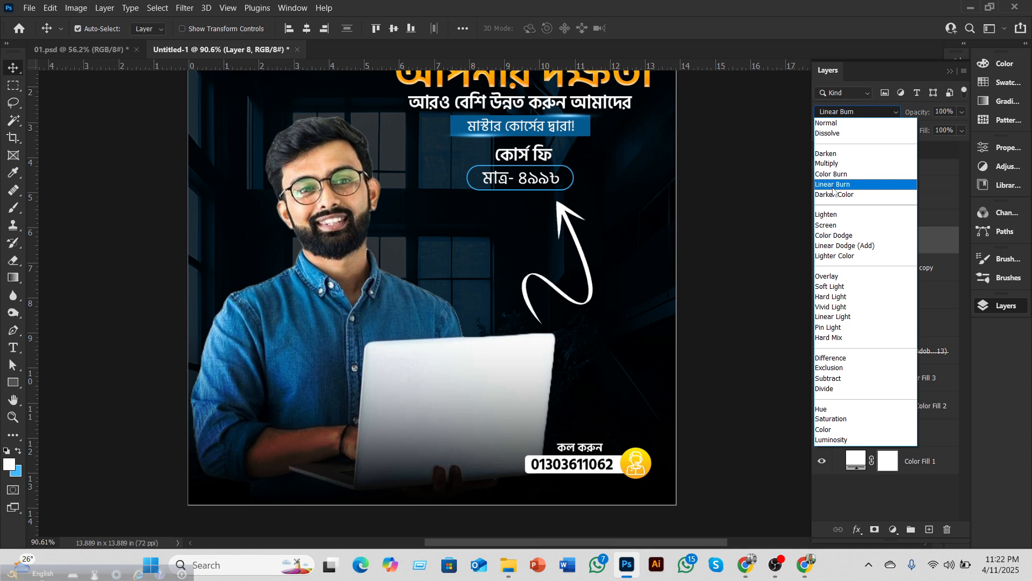
click(833, 185)
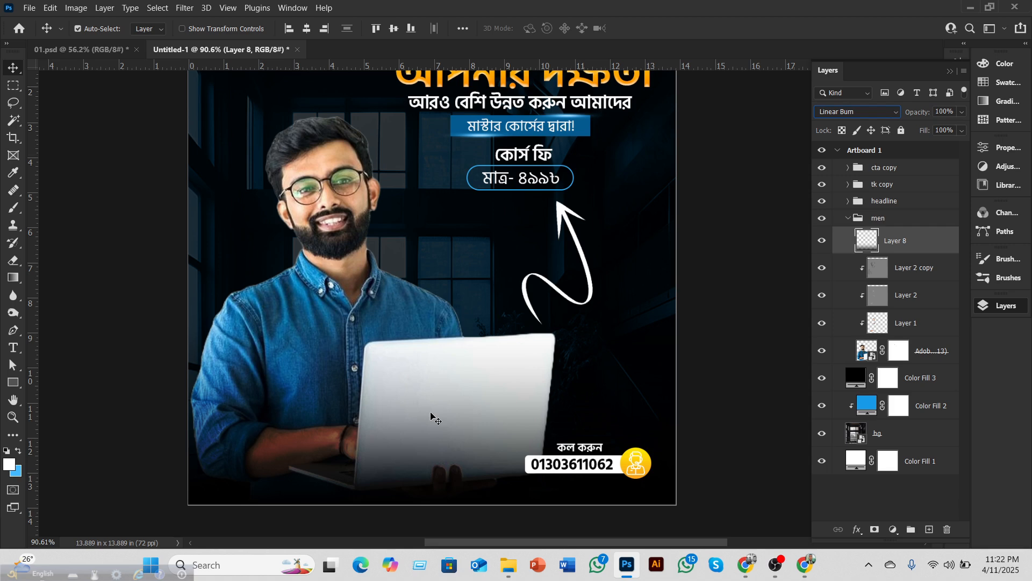
click(847, 112)
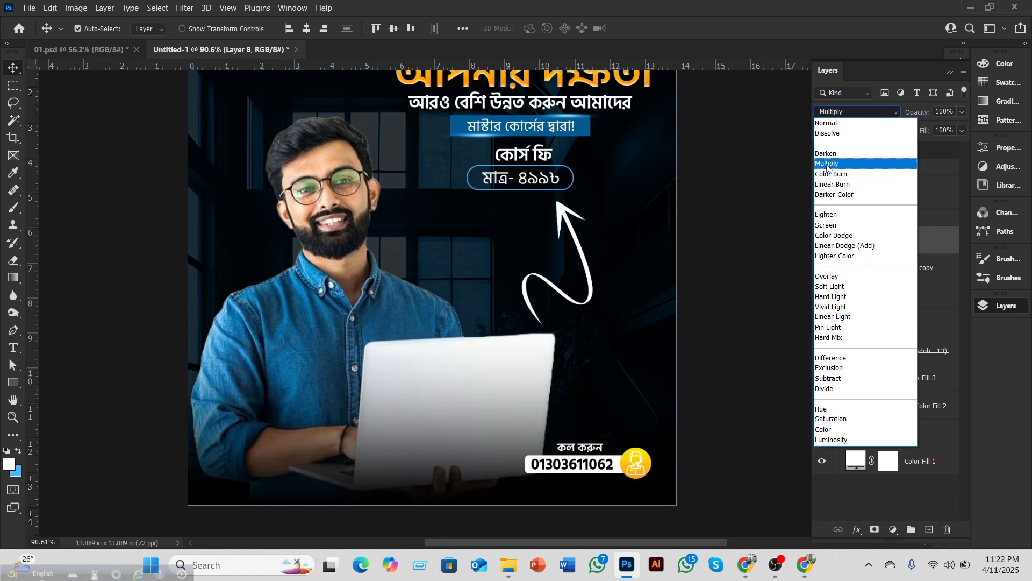
click(828, 168)
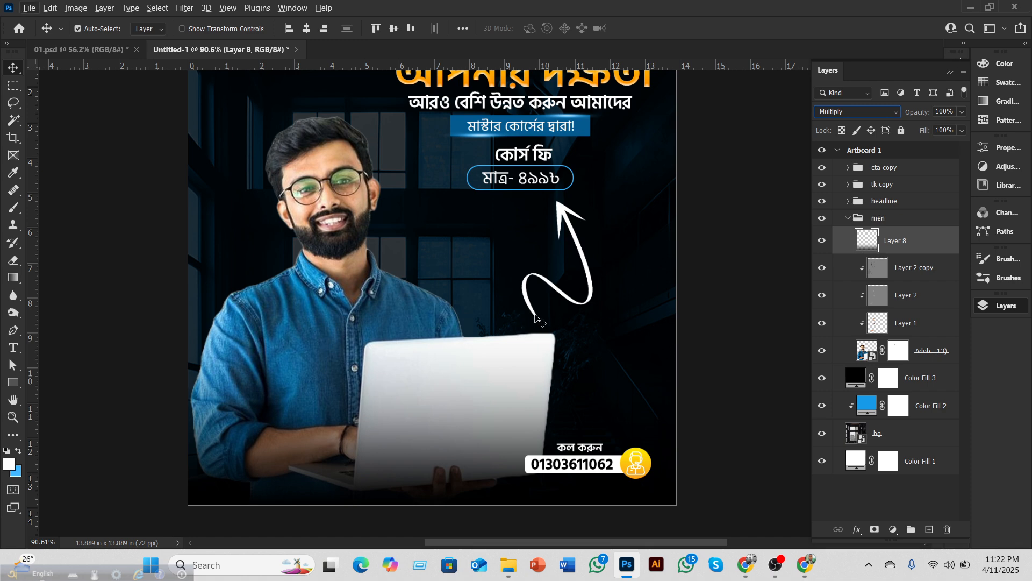
Step: Clear the layer selection and review the whole poster with the dark fade along its lower edge
key(F7)
scroll(519, 311, down, 3)
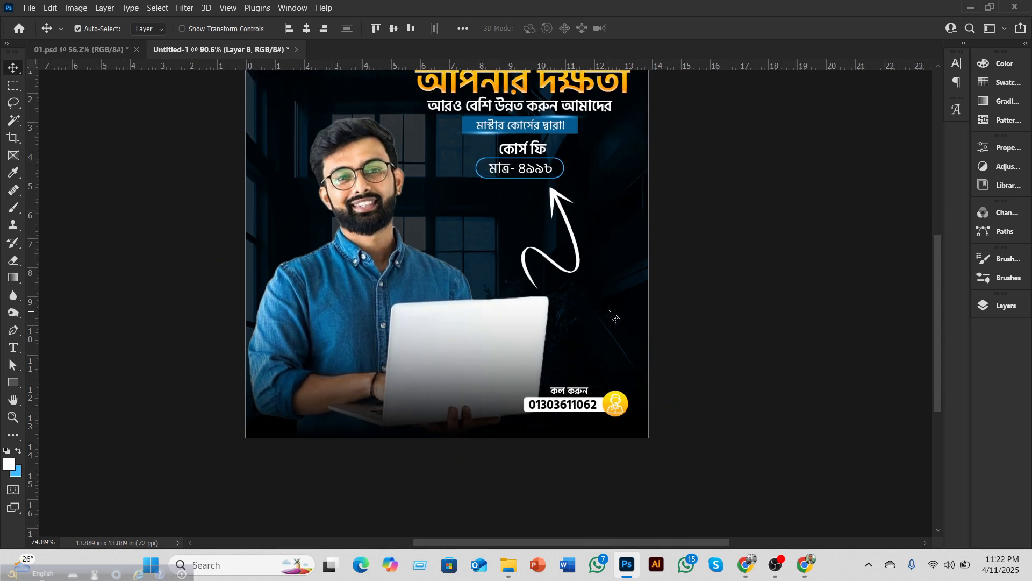
click(724, 287)
scroll(661, 295, down, 3)
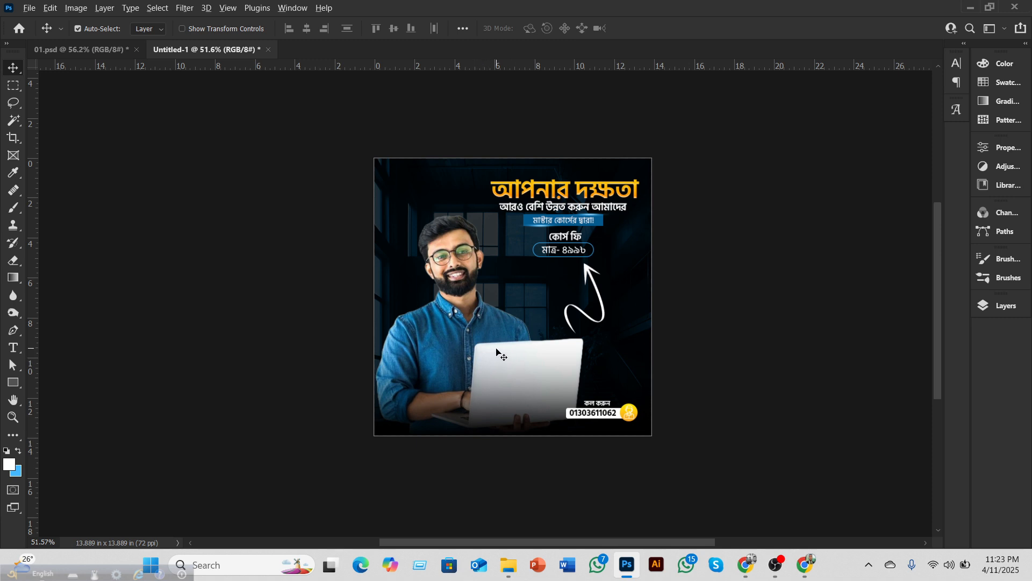
alt+scroll(500, 354, up, 2)
Step: Collapse the men group, and hide and show Color Fill 3 to compare the background with and without it
click(999, 307)
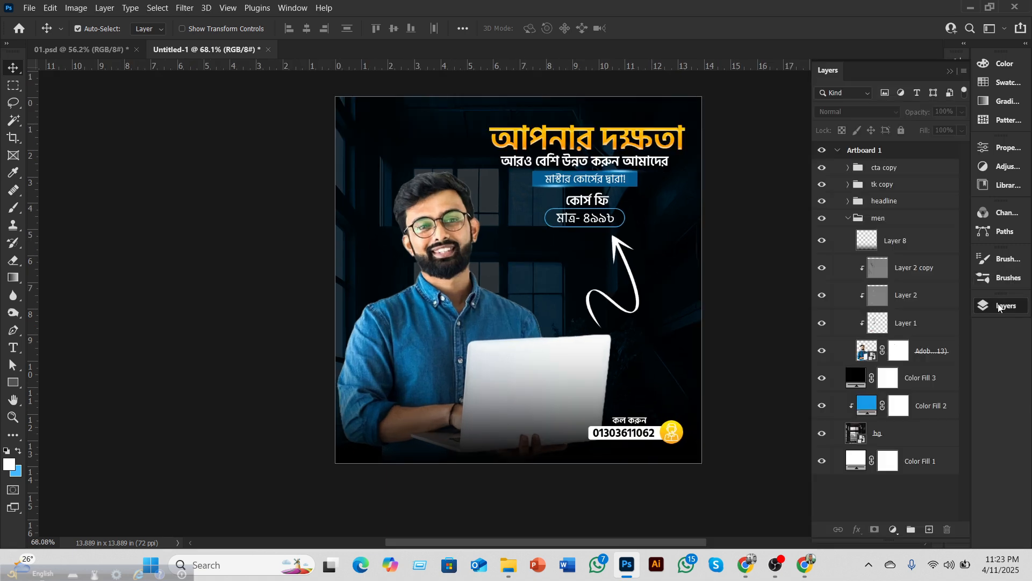
click(849, 218)
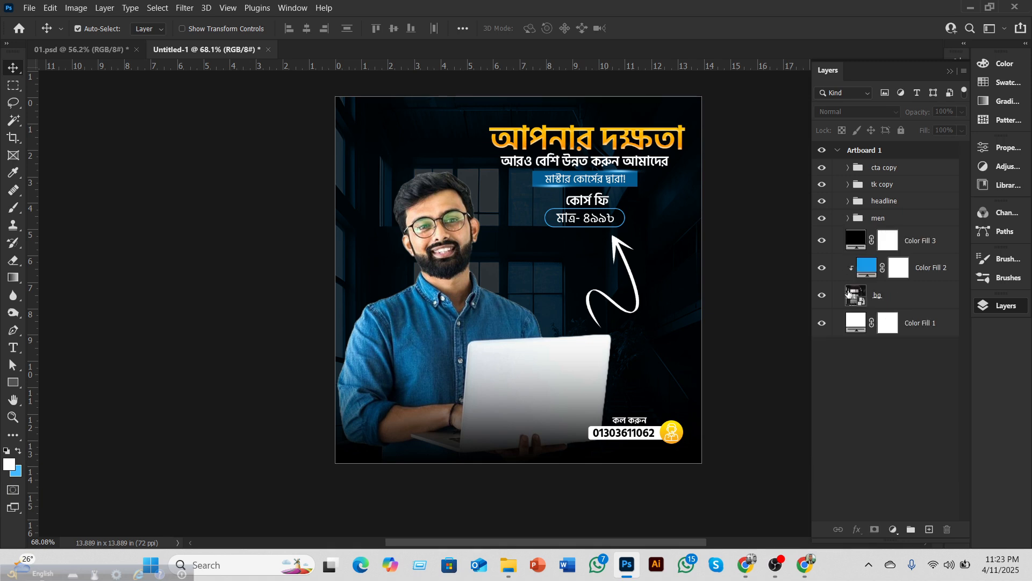
click(822, 242)
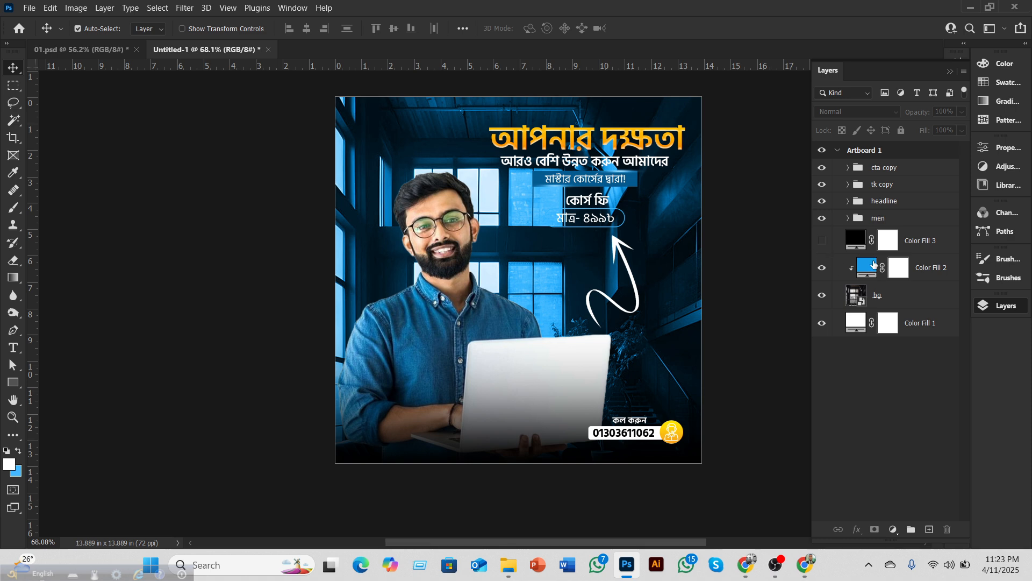
click(822, 240)
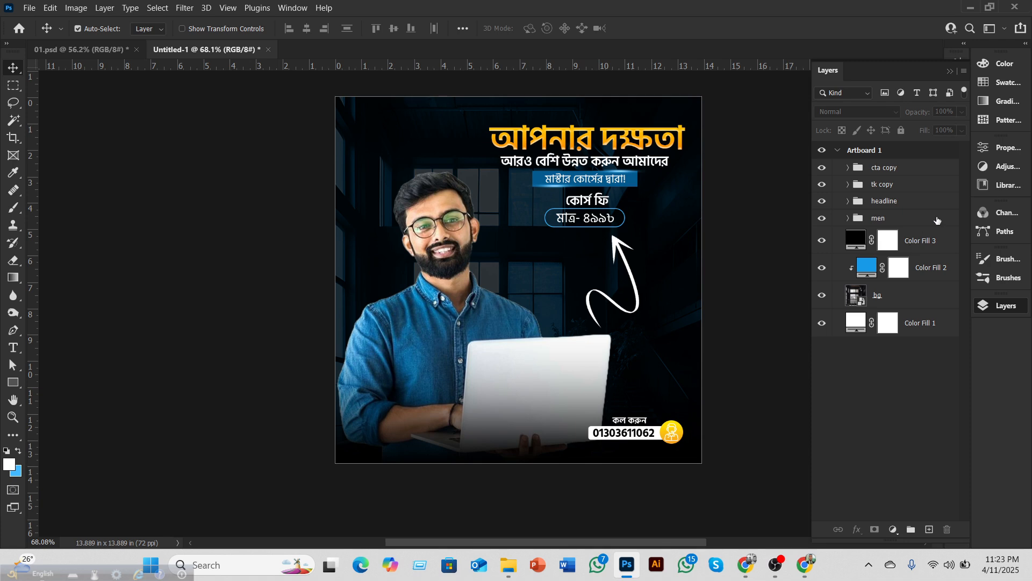
Step: Lower the opacity of Color Fill 3 to 52%, and expand the men group again
click(872, 248)
drag(961, 112, 927, 128)
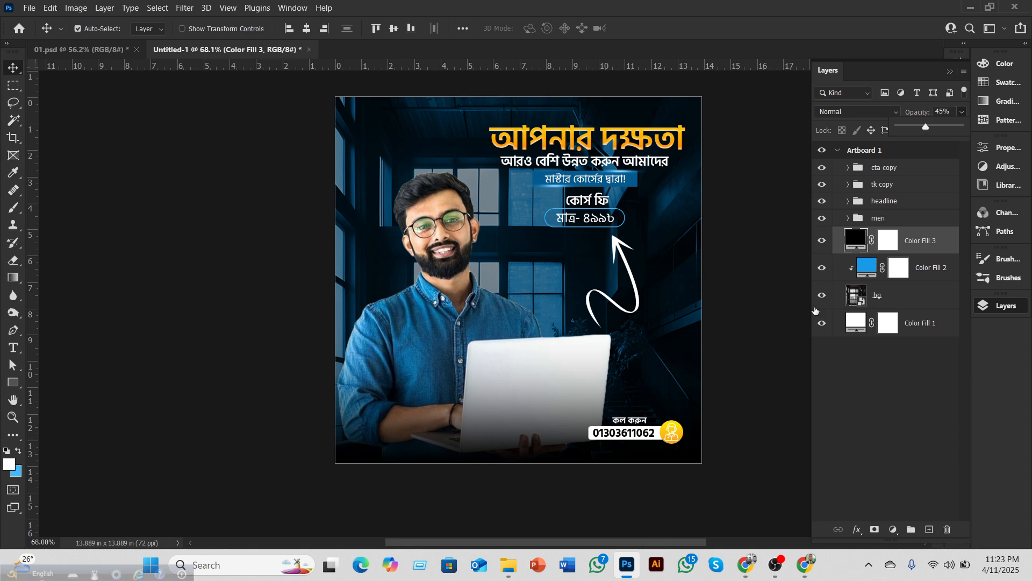
drag(927, 128, 931, 128)
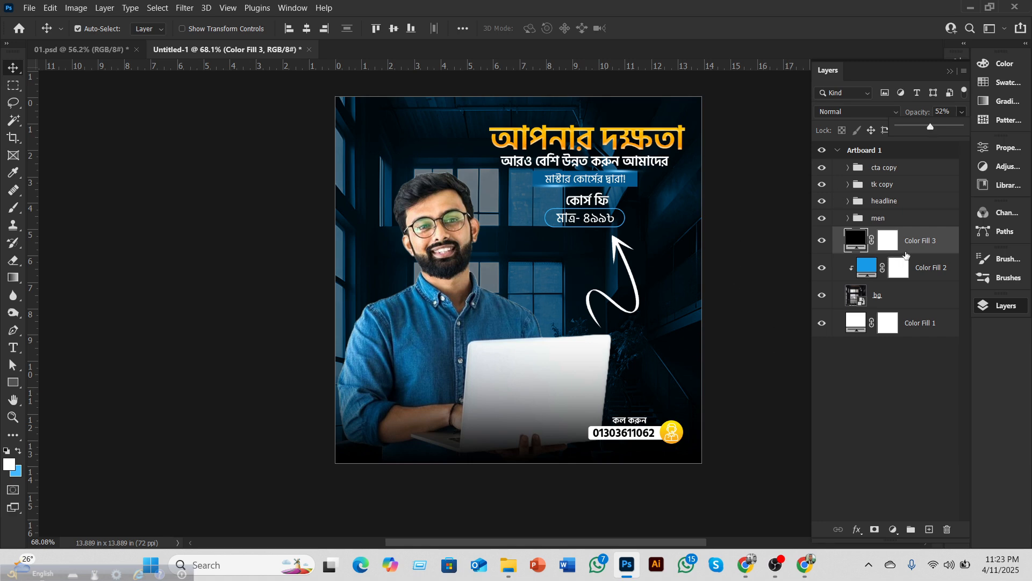
click(848, 218)
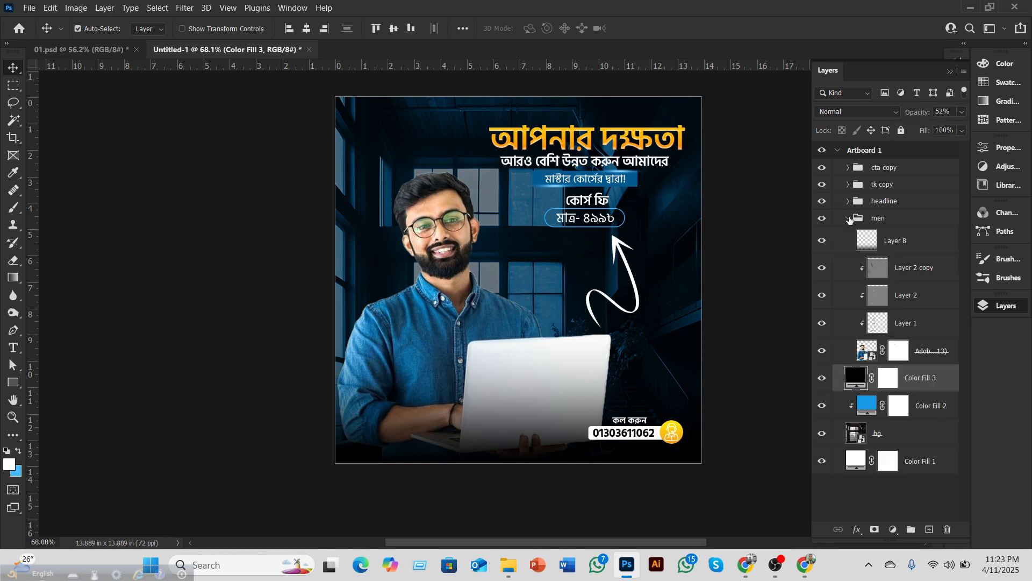
Step: Add a new empty layer directly beneath the man's photo in the men group
click(927, 359)
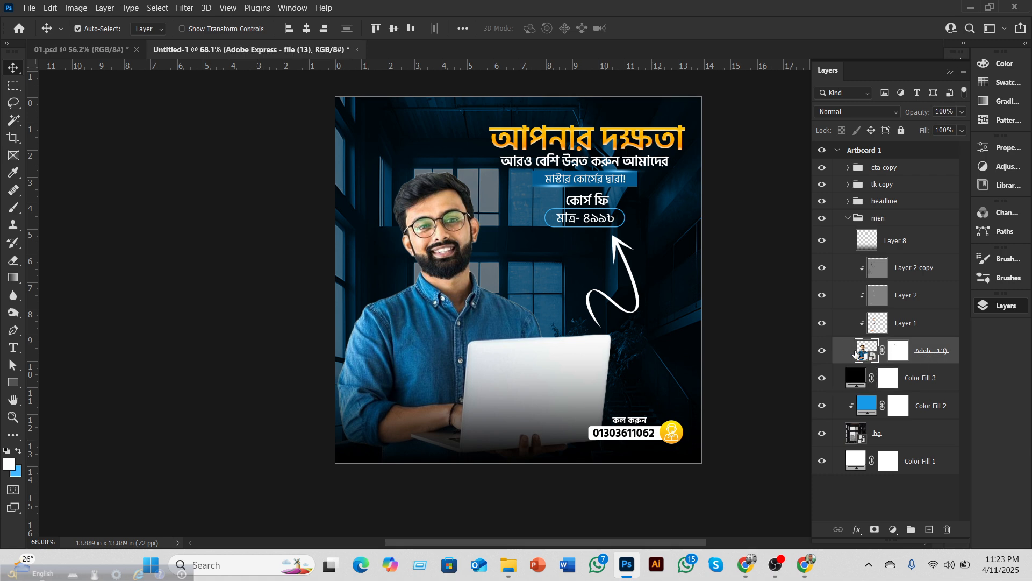
click(824, 350)
click(822, 351)
click(929, 529)
drag(921, 356, 914, 386)
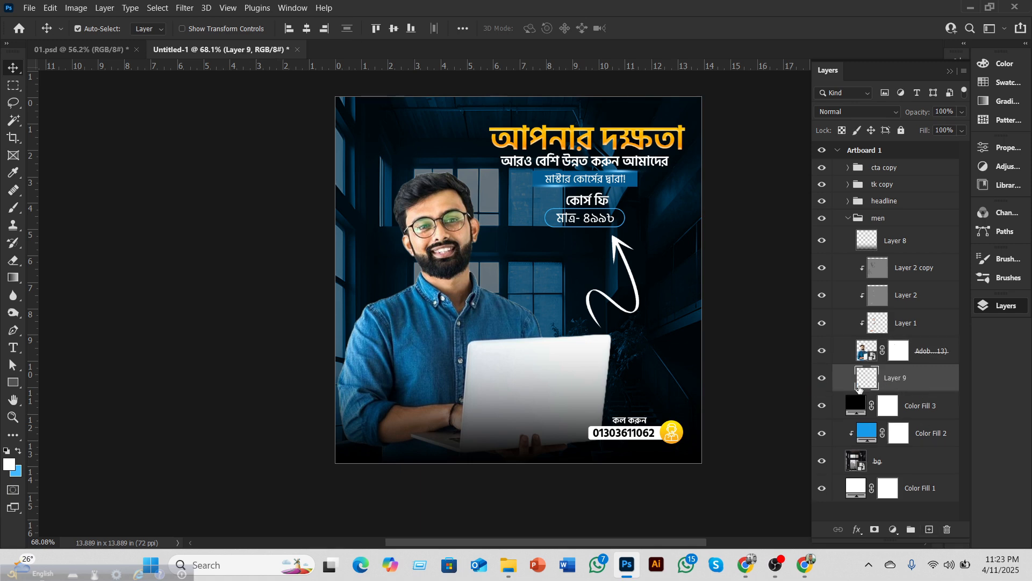
Step: Paint a soft light-blue glow behind the man on the new layer with a 1000 px brush
click(14, 208)
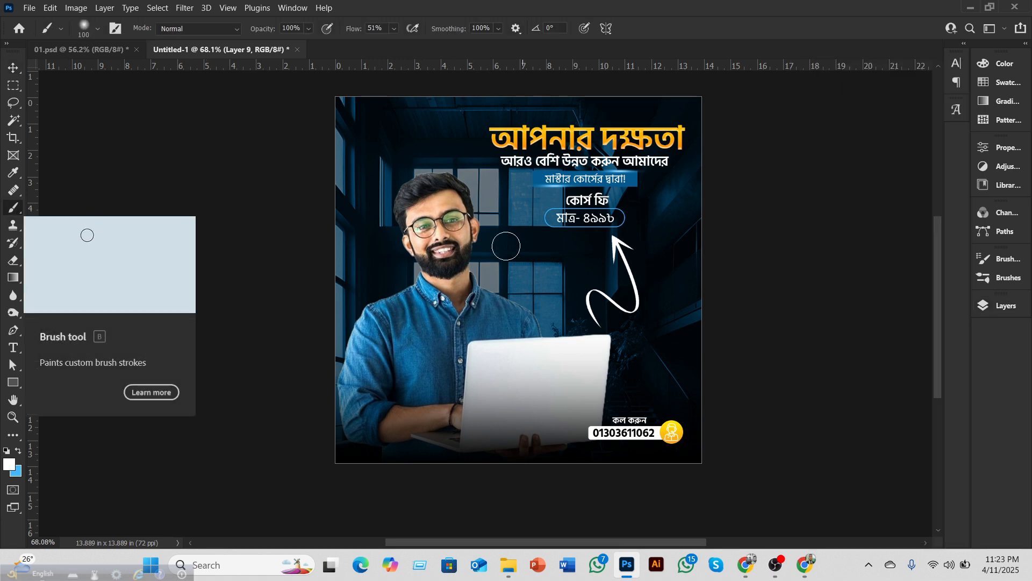
click(18, 453)
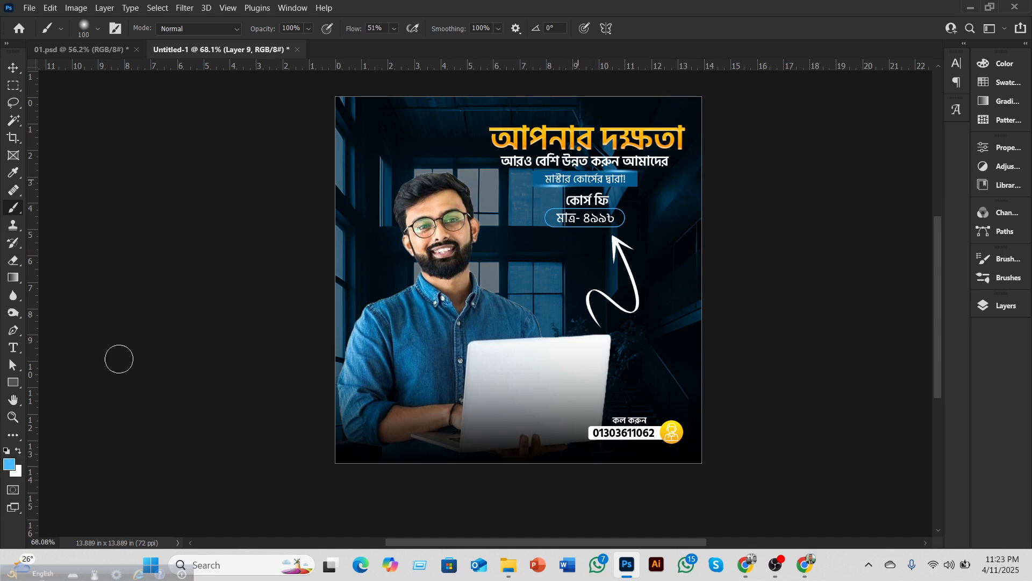
key(bracketright)
key(bracketright)
key(bracketright)
key(bracketright)
key(bracketright)
key(bracketright)
key(bracketright)
key(bracketright)
key(bracketright)
key(bracketright)
key(bracketright)
key(bracketright)
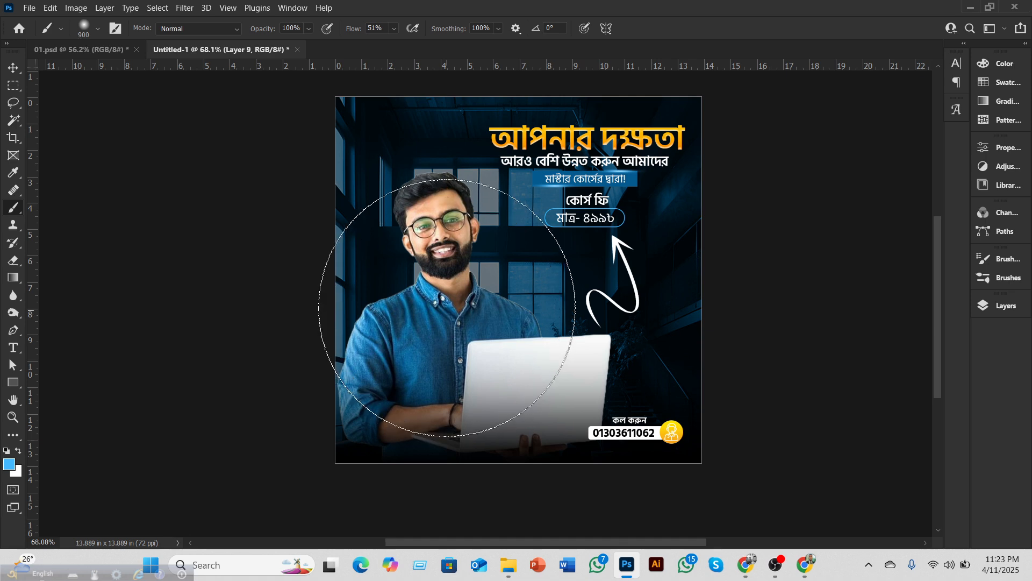
key(bracketright)
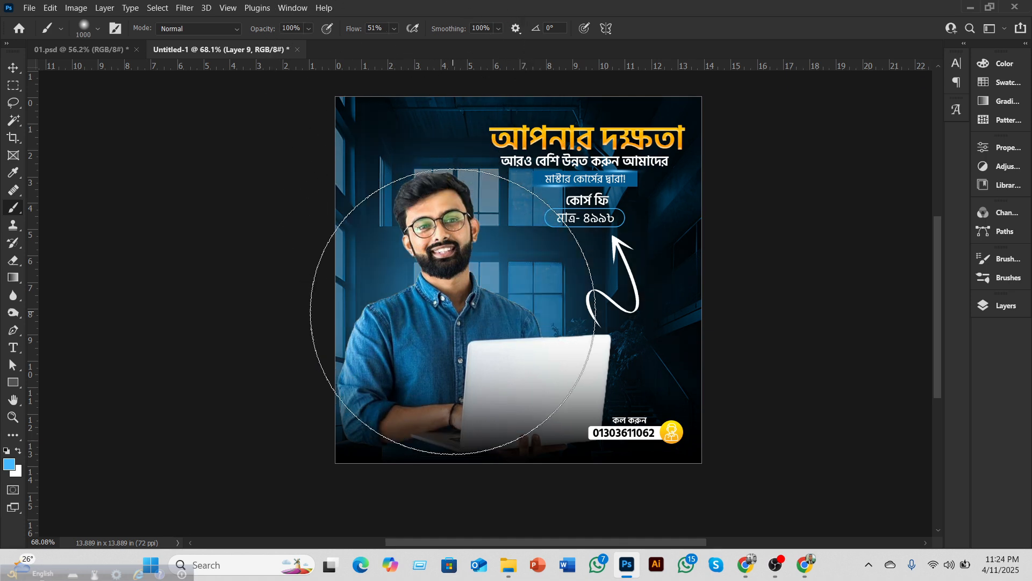
Step: Raise the brush flow to 100% and intensify the blue glow around the man's shoulders with a brush of 600 to 700 px
click(394, 29)
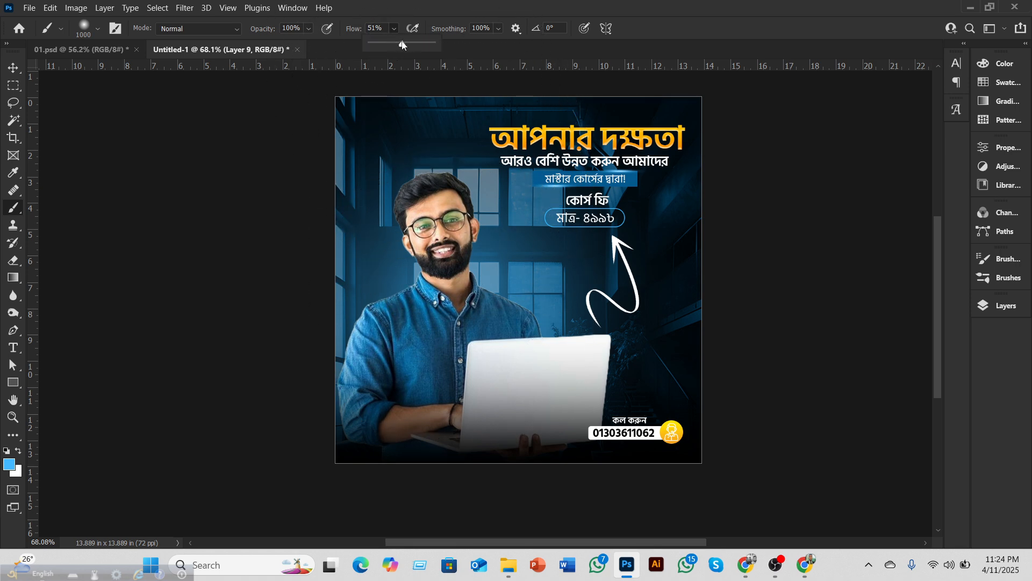
drag(428, 44, 435, 43)
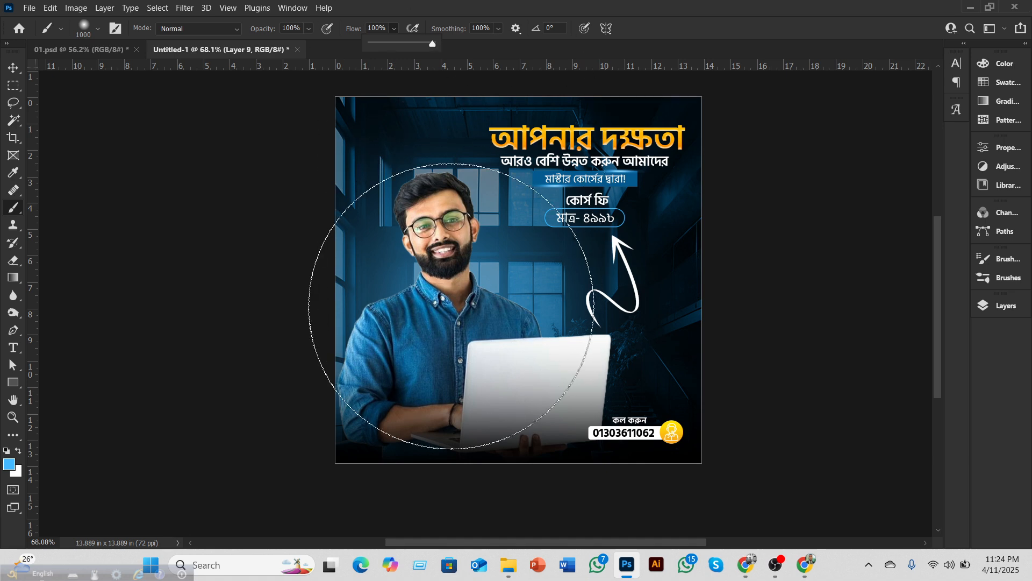
key(bracketleft)
key(bracketleft)
key(bracketleft)
key(bracketleft)
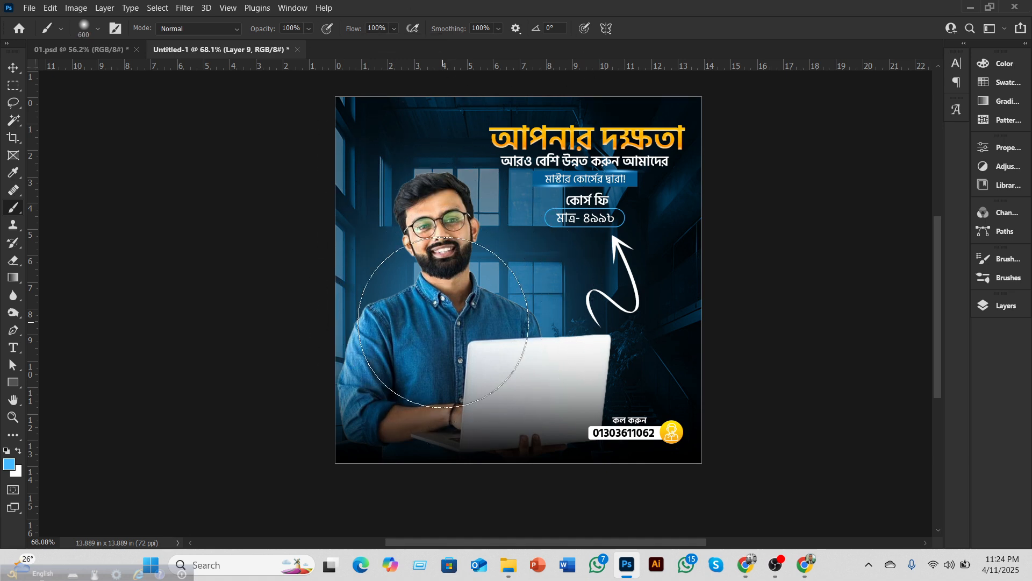
key(bracketleft)
key(bracketright)
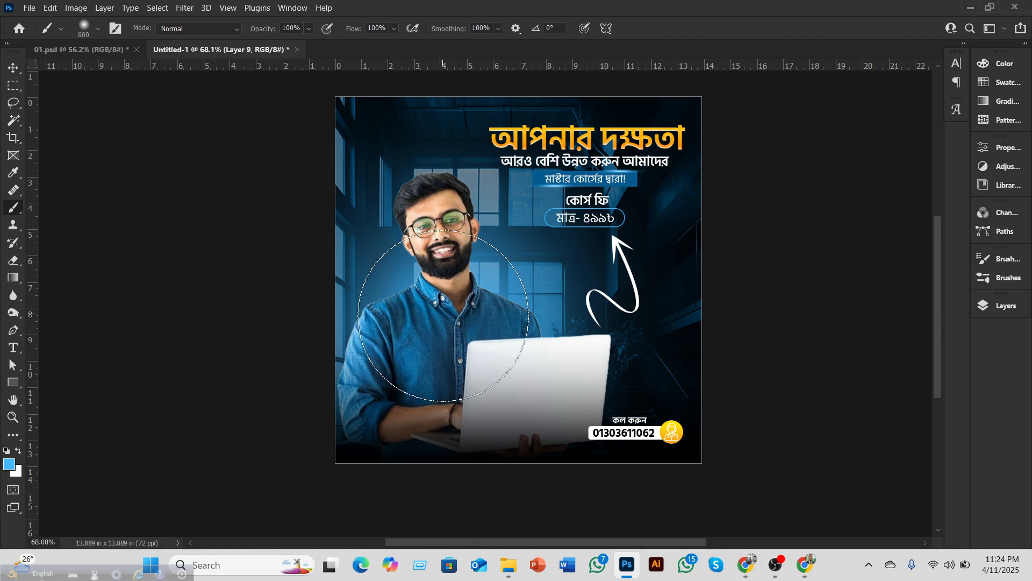
key(bracketright)
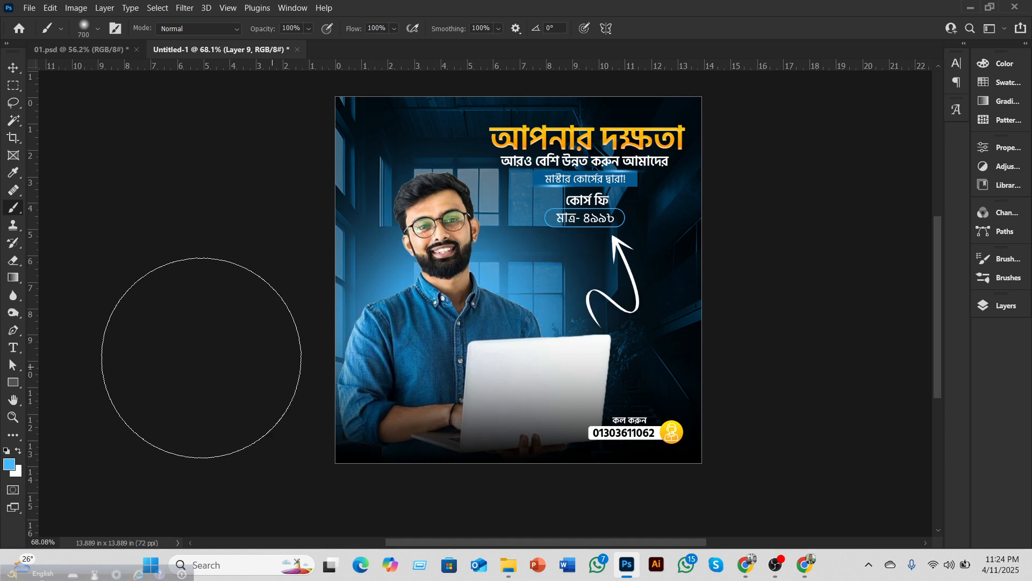
Step: Set the blend mode of the blue glow layer to Hard Light
click(14, 68)
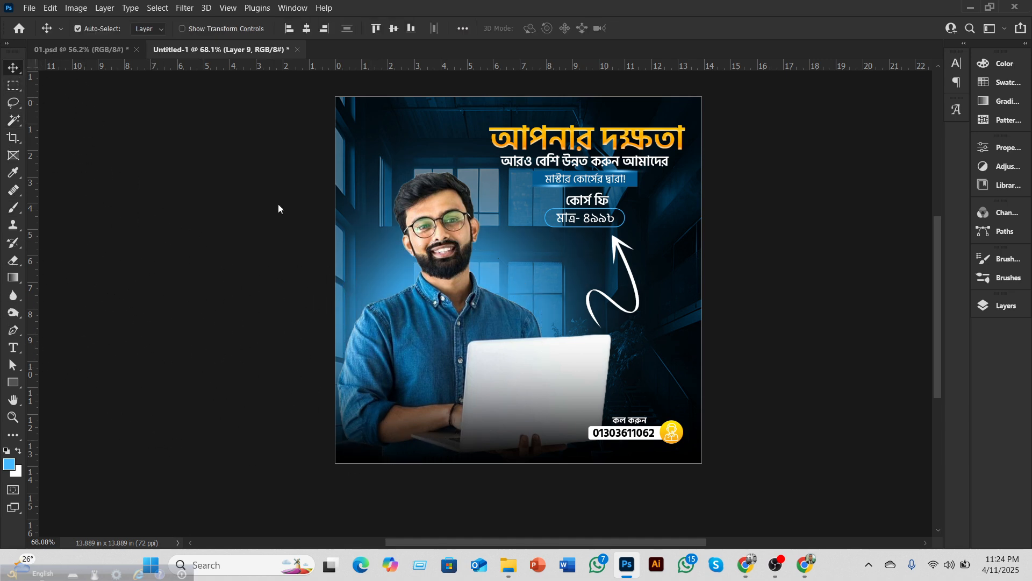
click(981, 308)
click(855, 111)
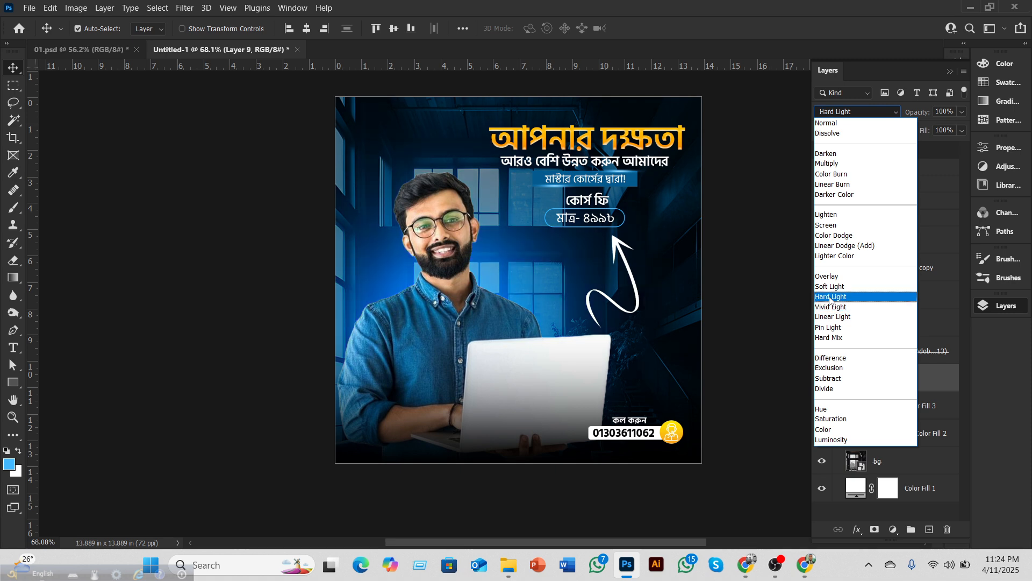
click(831, 297)
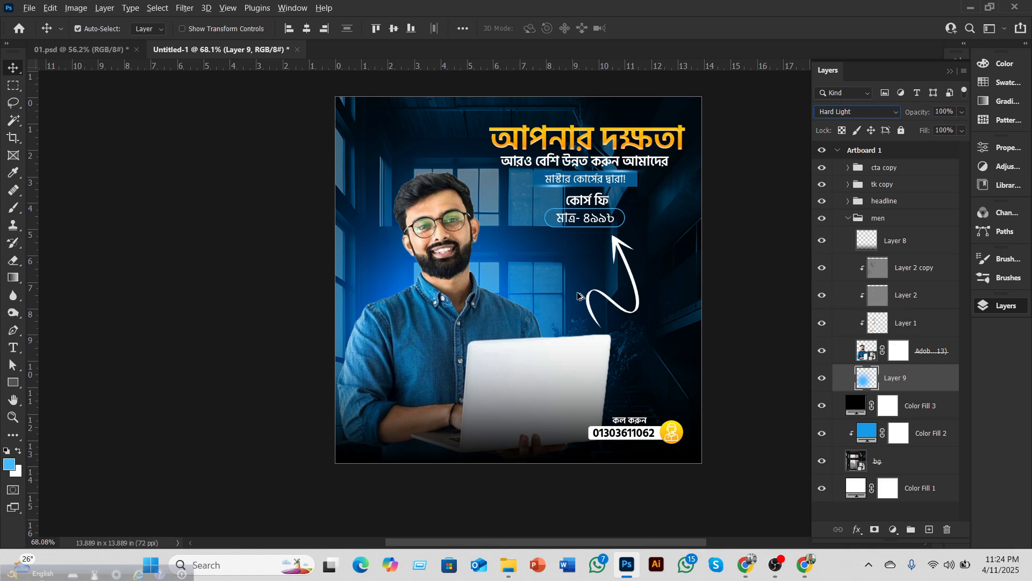
Step: Clear the layer selection and compare the poster's glow and the man's edges with the reference design in 01.psd
drag(713, 276, 752, 252)
scroll(514, 279, down, 3)
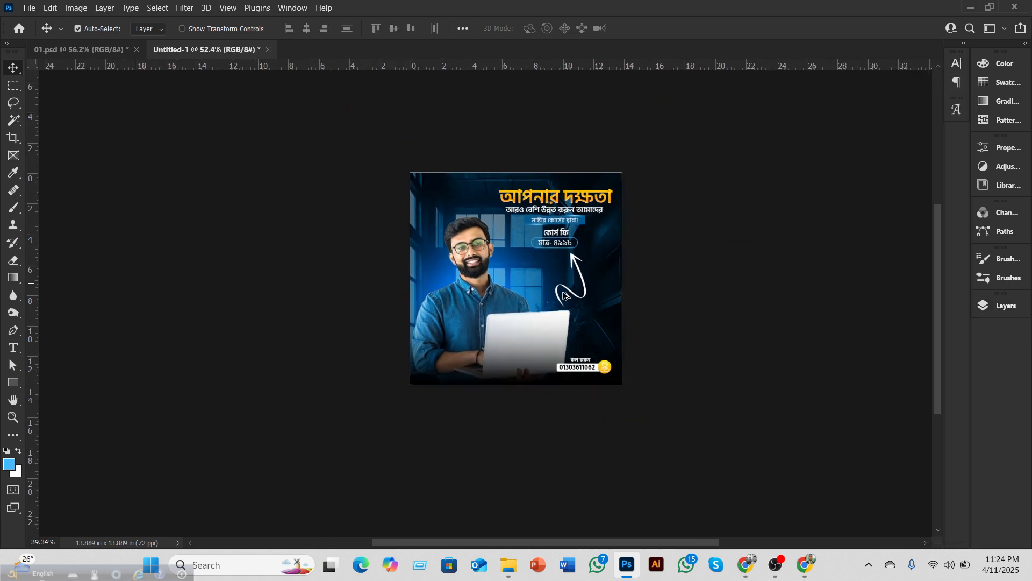
scroll(535, 300, up, 3)
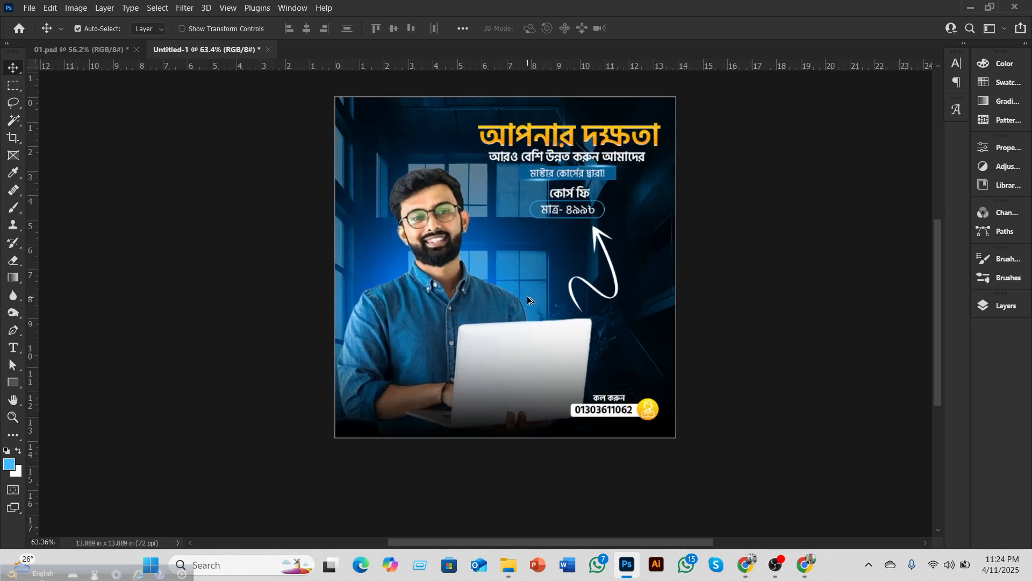
click(1013, 310)
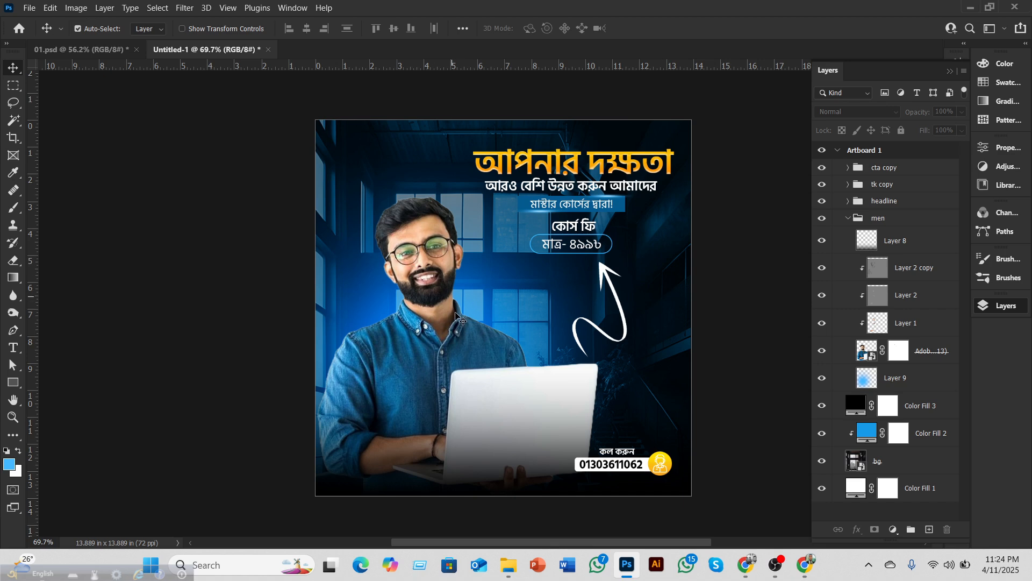
click(81, 49)
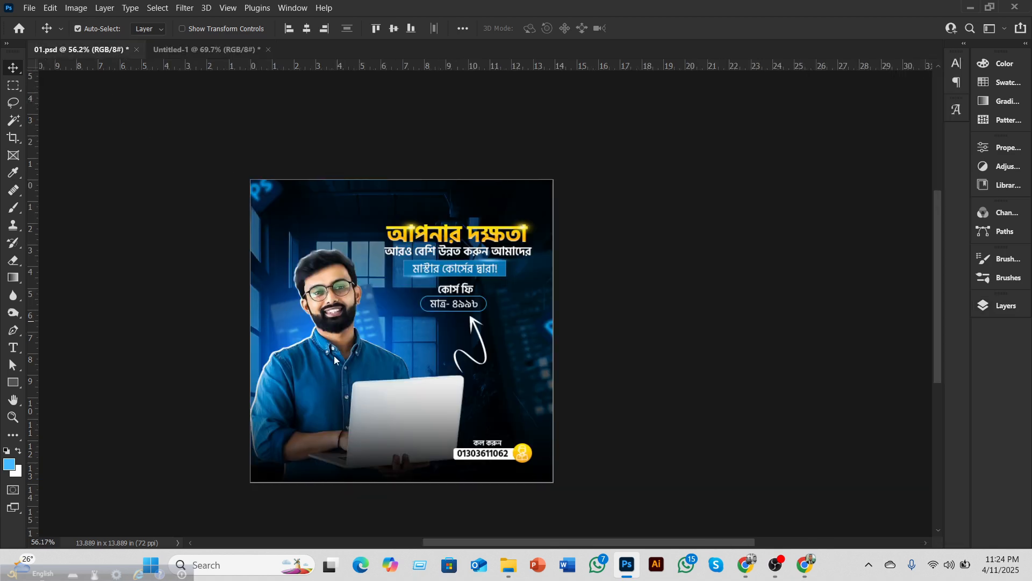
scroll(338, 328, up, 3)
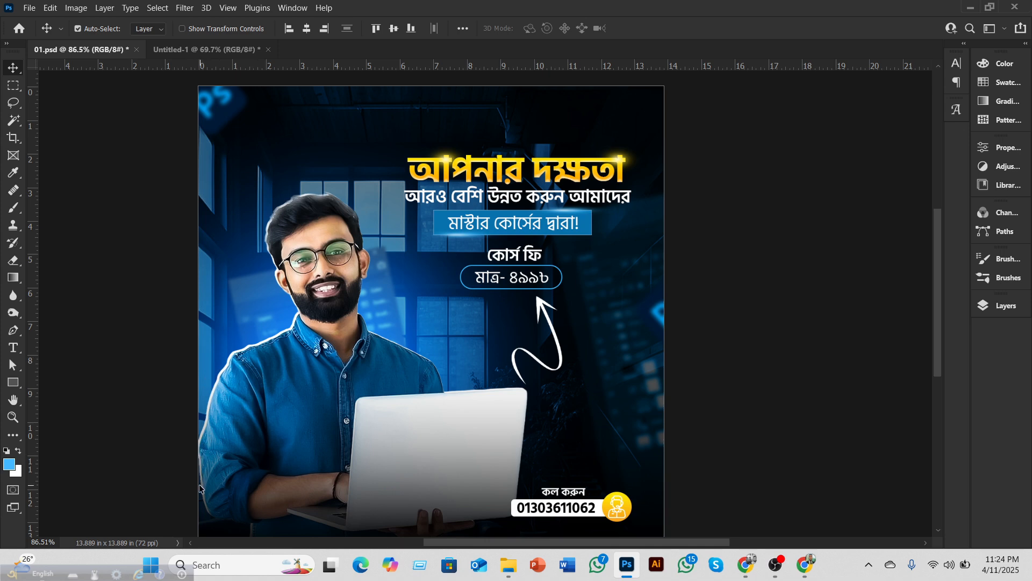
click(205, 47)
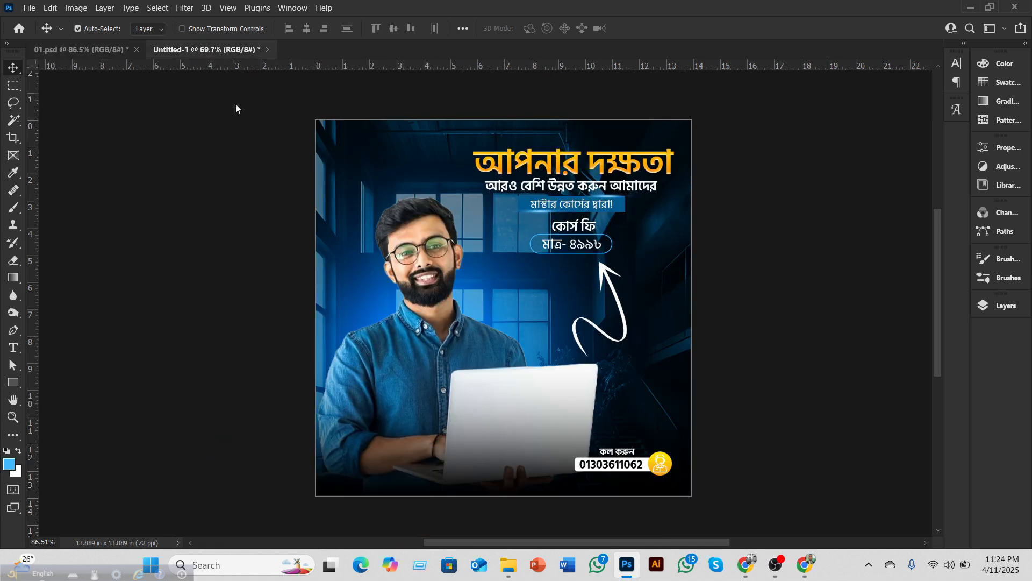
Step: Duplicate the man's photo layer in Untitled-1 and convert the lower of the two copies to a smart object
click(1006, 305)
click(919, 355)
click(828, 353)
click(828, 353)
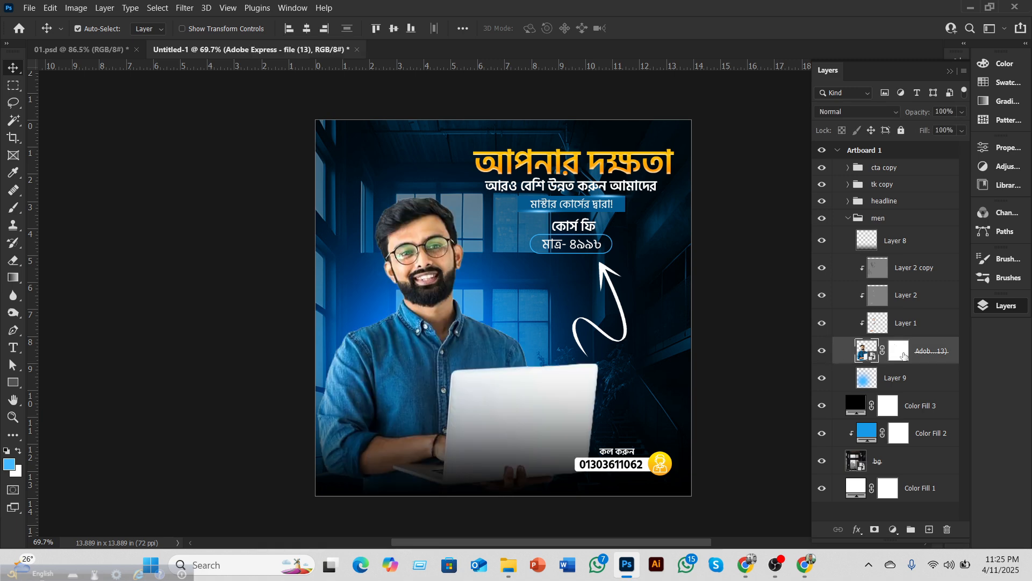
key(ctrl+j)
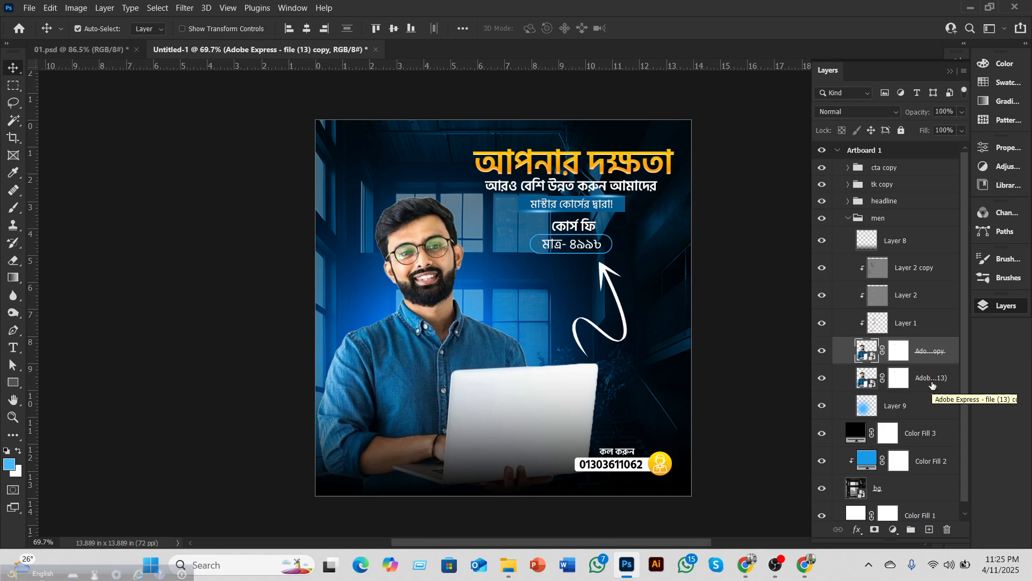
right_click(928, 378)
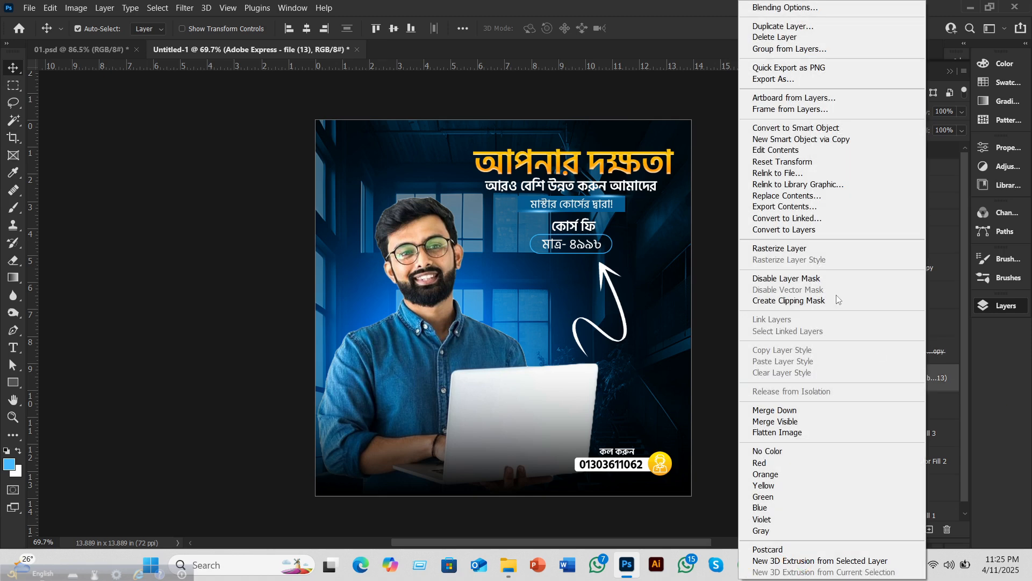
click(807, 128)
Step: Give the lower photo copy a Color Overlay in the headline's yellow (ffbf00), and shift it slightly up and left as a rim
right_click(916, 383)
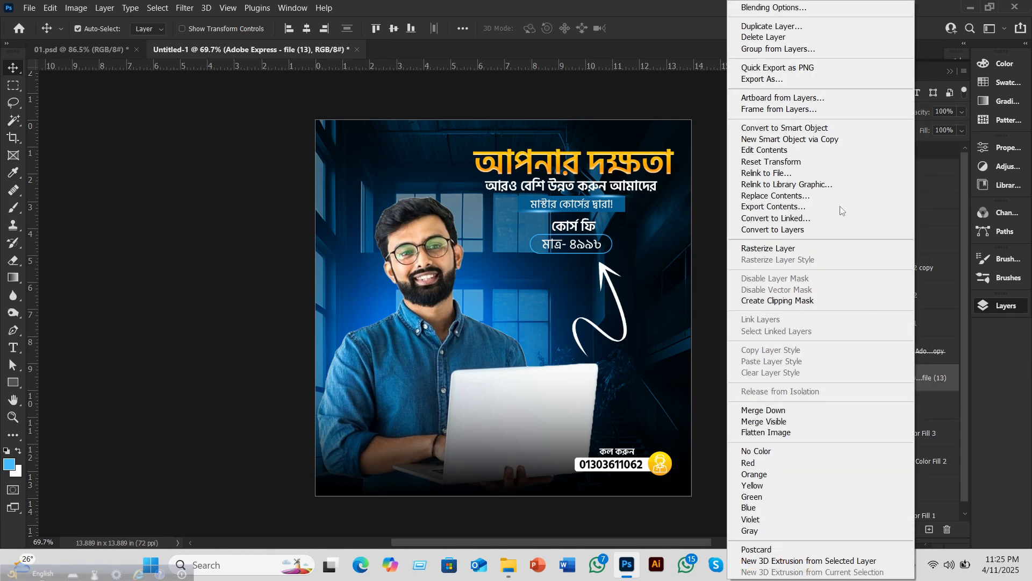
click(793, 7)
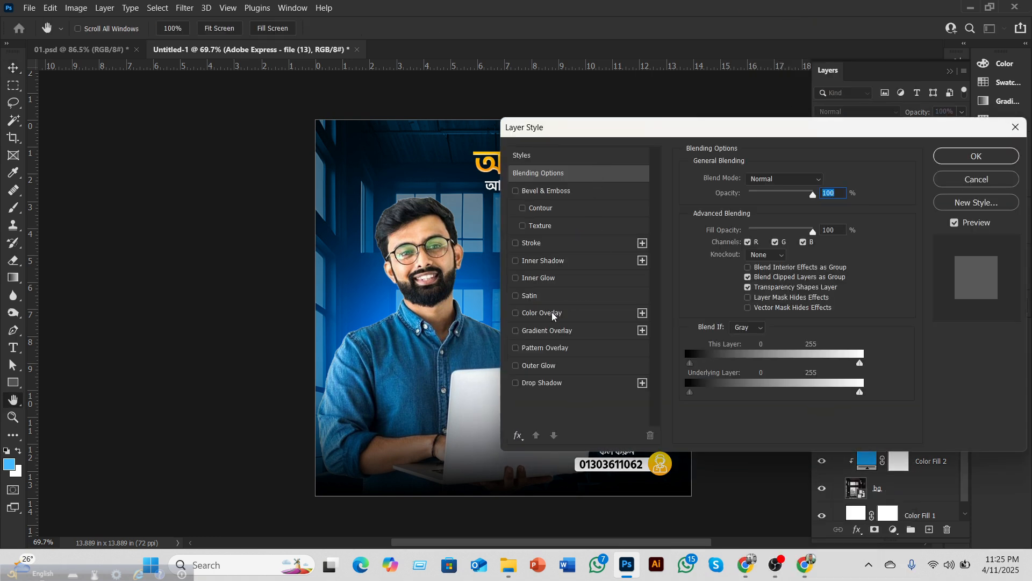
click(553, 314)
click(820, 183)
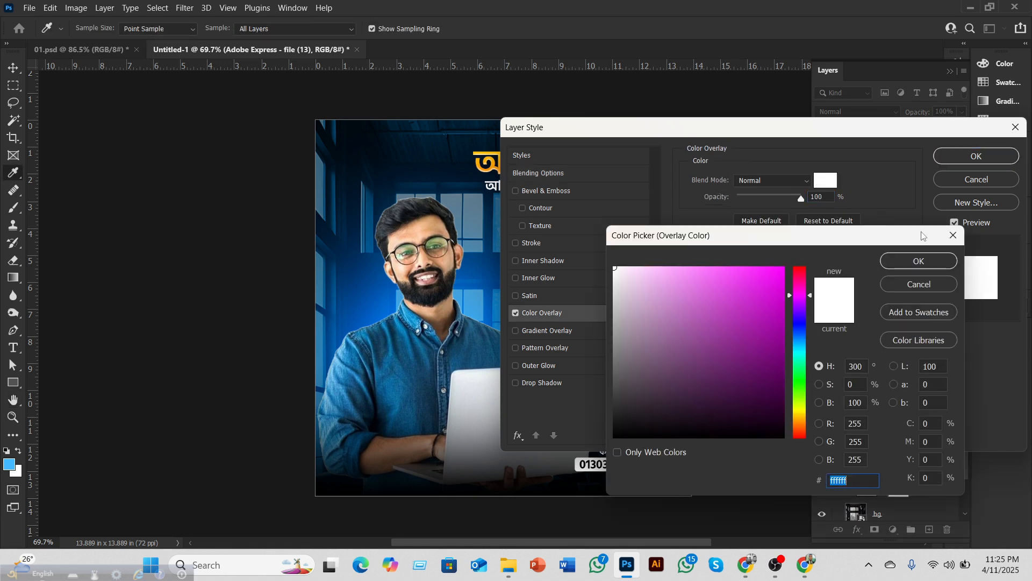
click(920, 261)
click(828, 183)
click(491, 153)
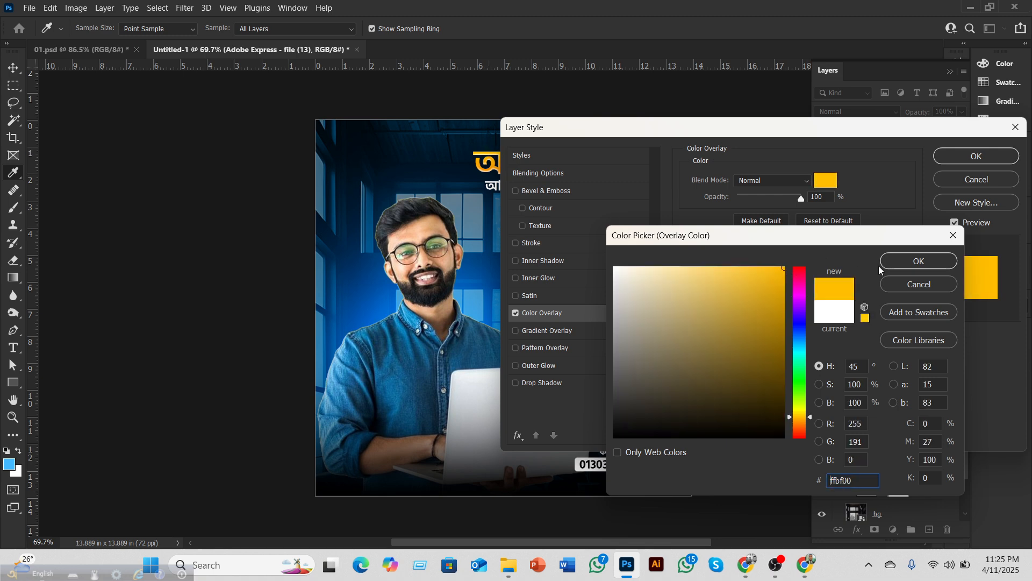
click(919, 262)
click(976, 156)
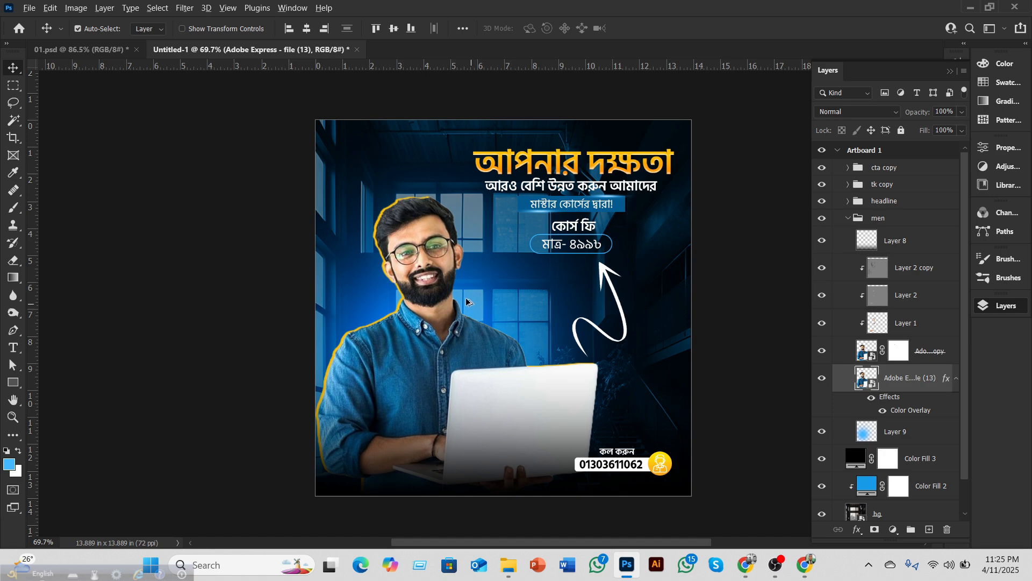
Step: Change the lower copy's Color Overlay to white and move the copy closer to the man for a thinner rim
scroll(468, 301, up, 6)
scroll(409, 310, up, 2)
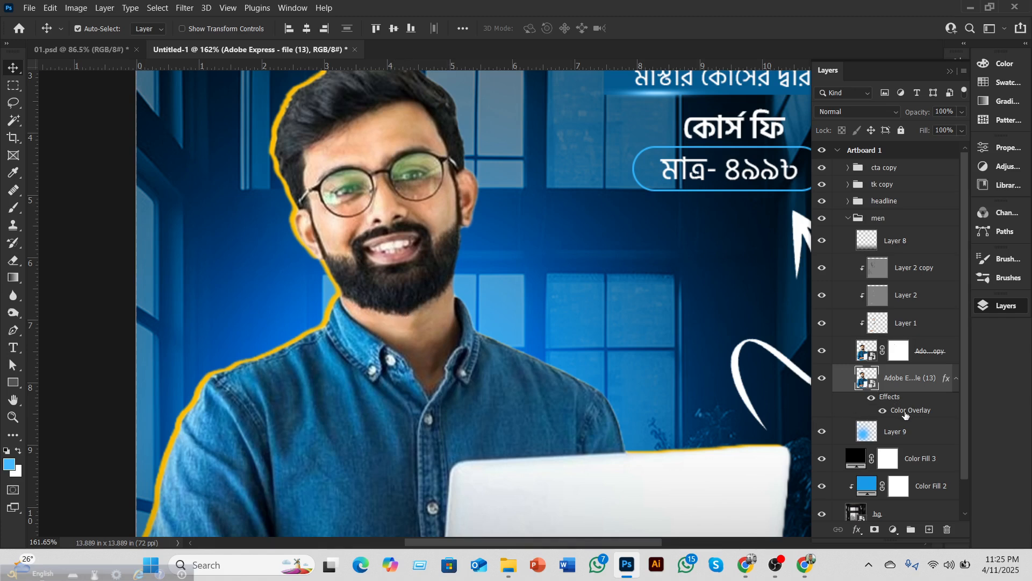
double_click(905, 412)
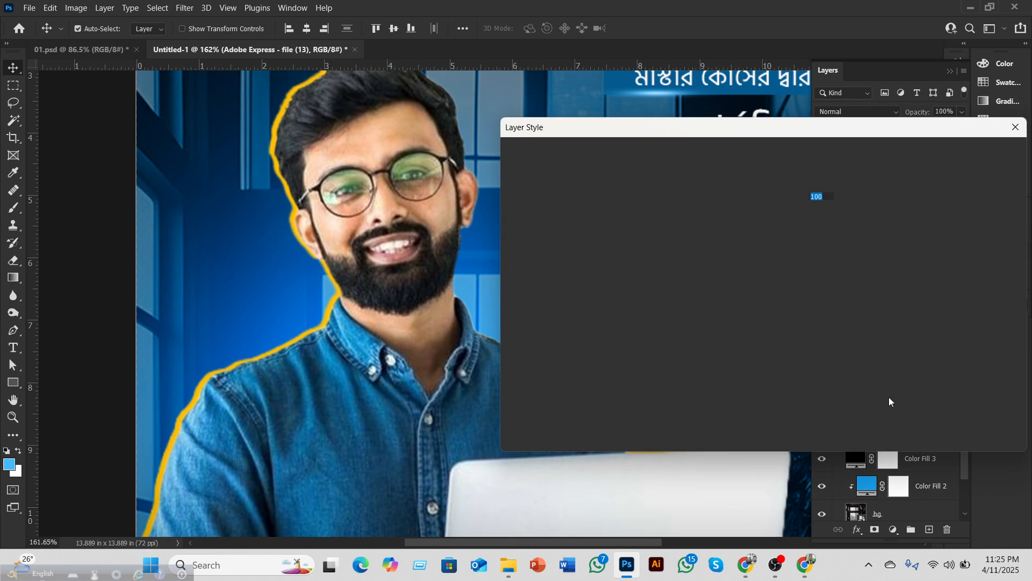
click(818, 184)
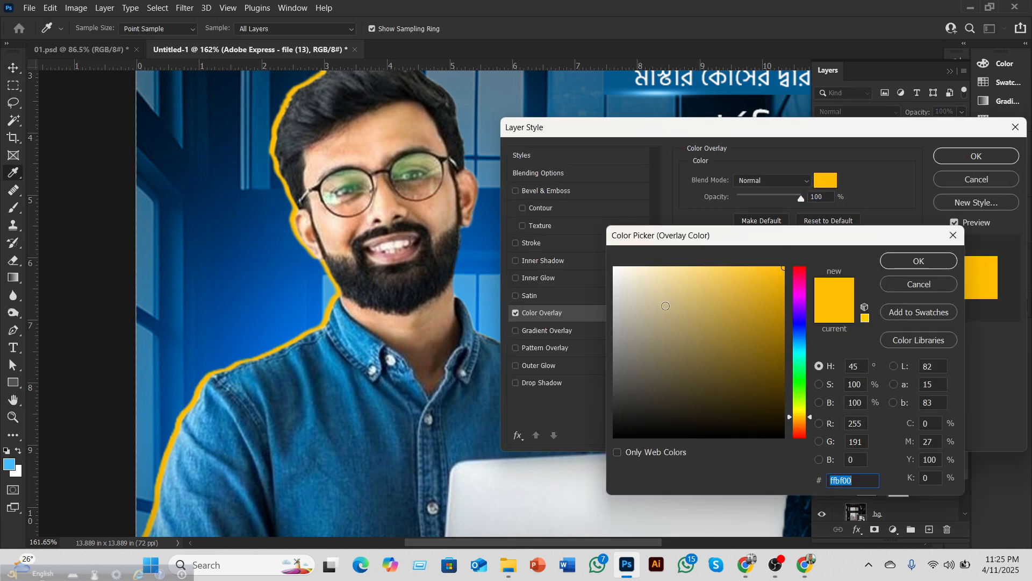
click(615, 268)
click(934, 261)
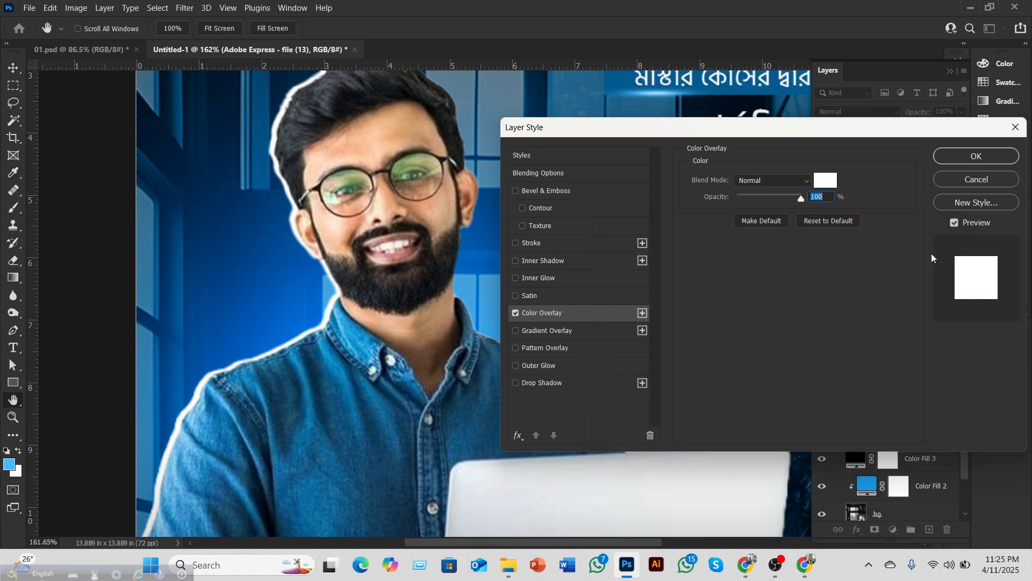
click(976, 157)
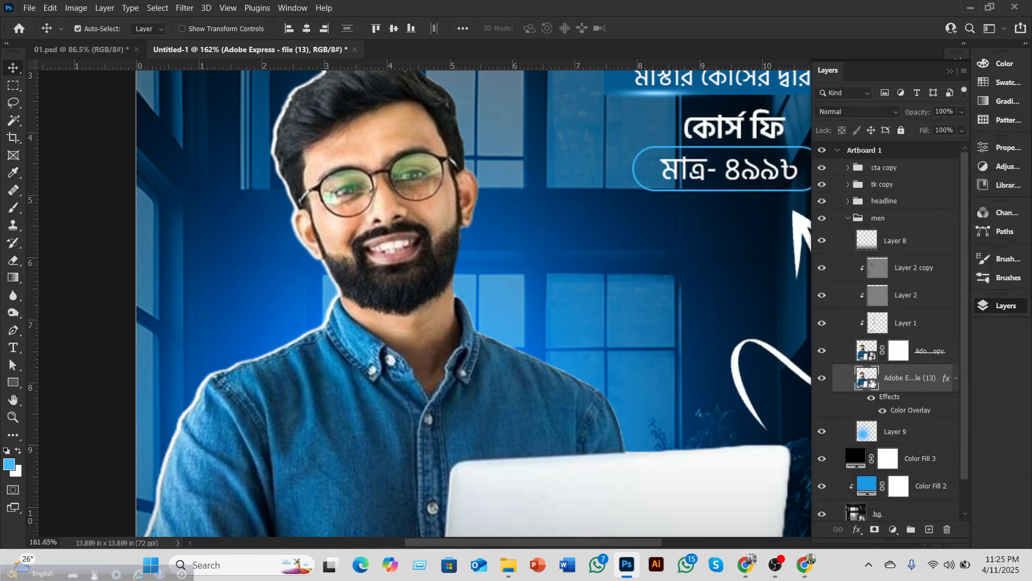
scroll(559, 373, down, 5)
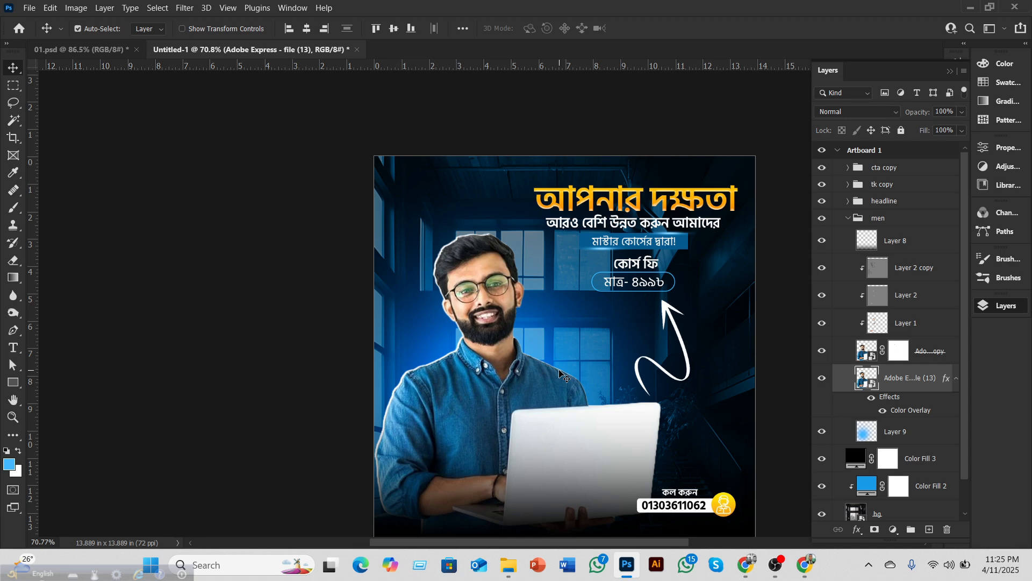
scroll(567, 363, down, 2)
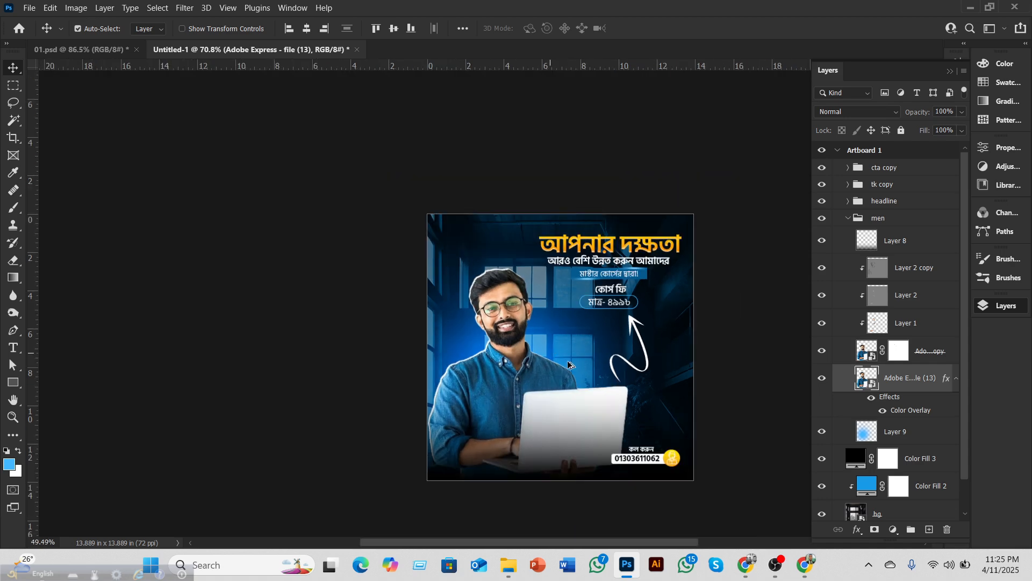
Step: Bring the poster fully into view and take a screen snip of the whole layer list with its side strip
key(F7)
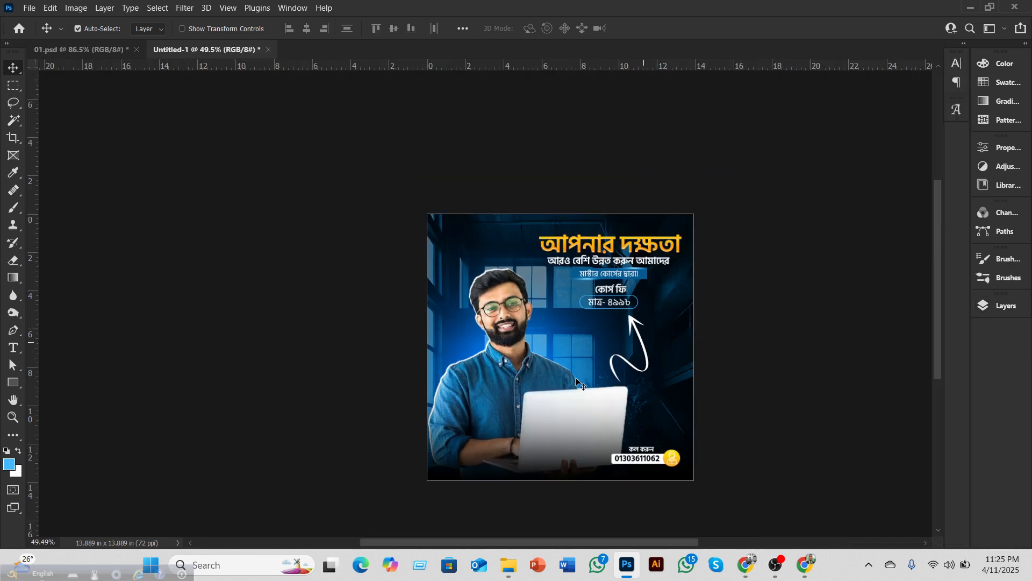
drag(634, 543, 737, 540)
click(1003, 306)
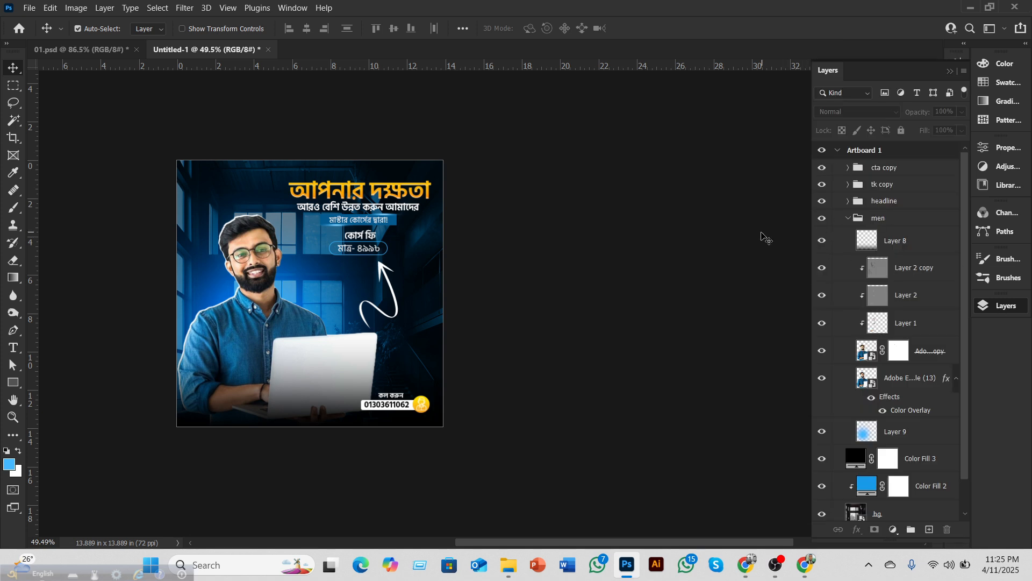
key(super+shift+s)
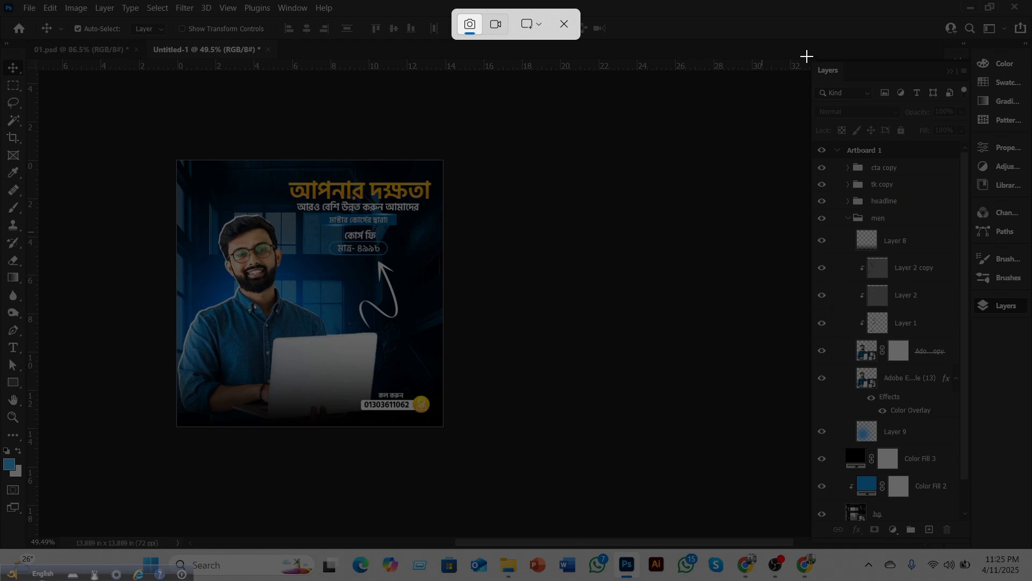
drag(805, 52, 1031, 548)
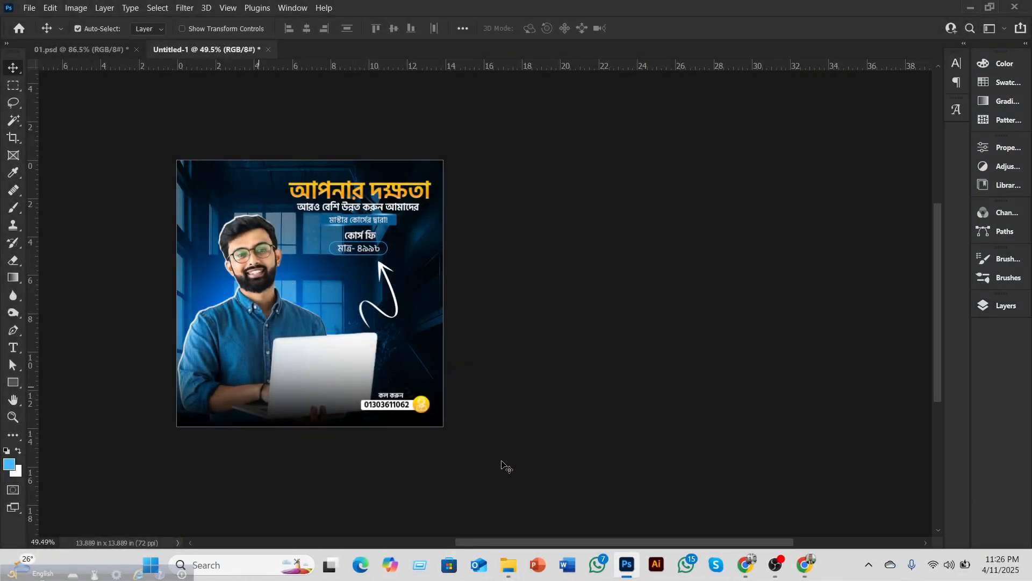
click(35, 5)
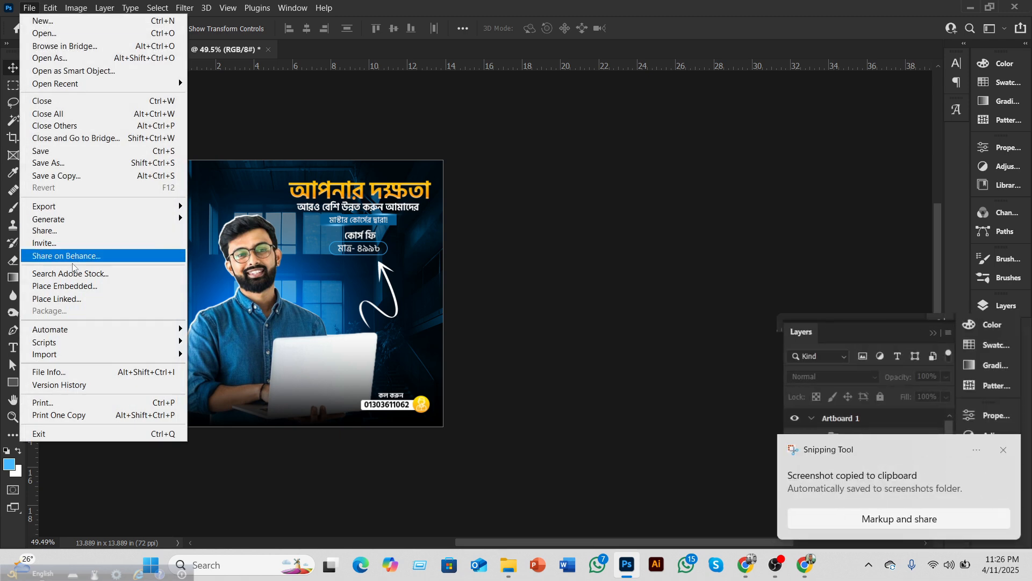
click(72, 286)
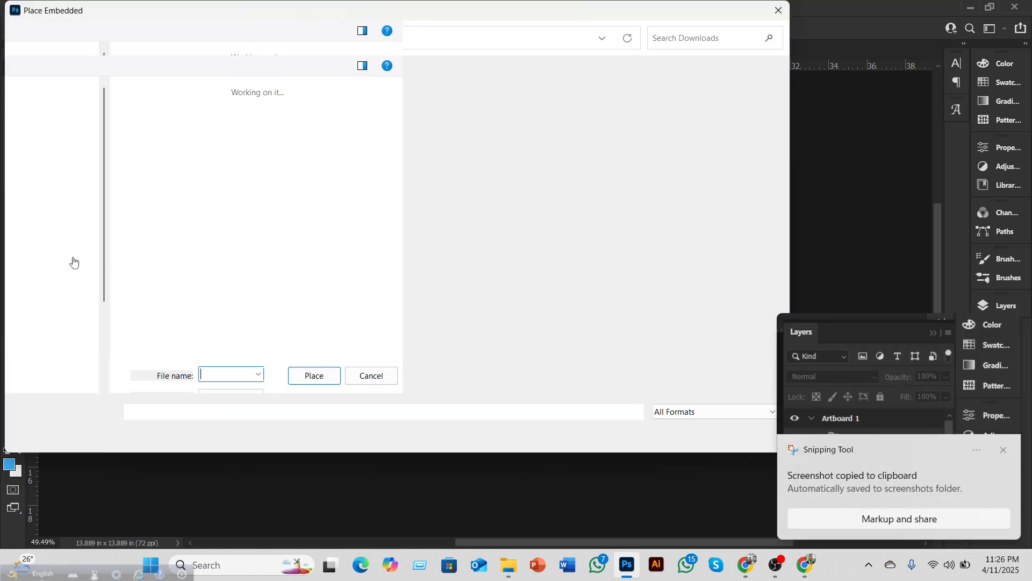
click(55, 263)
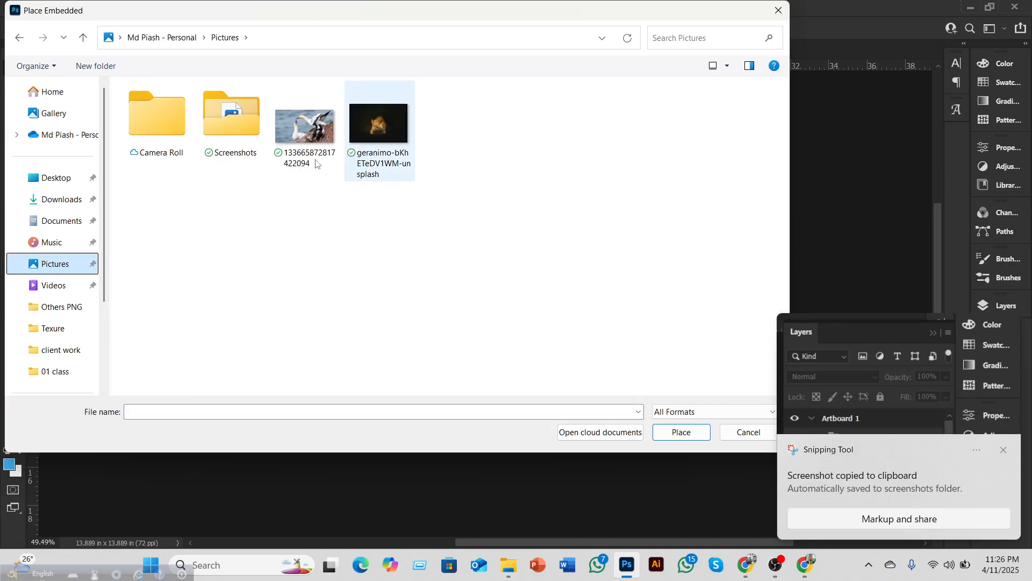
double_click(230, 132)
scroll(469, 208, down, 20)
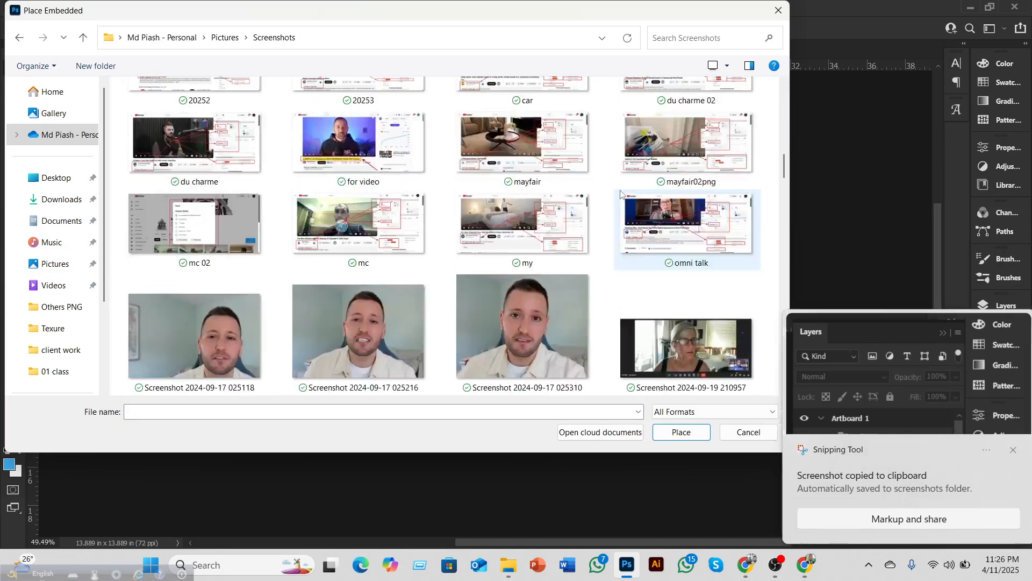
scroll(497, 222, down, 5)
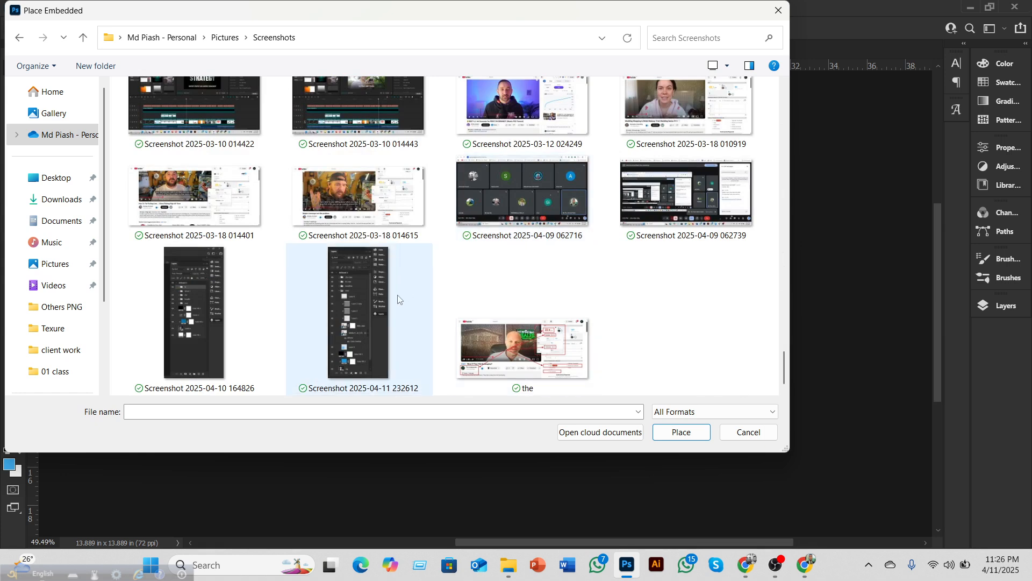
click(350, 321)
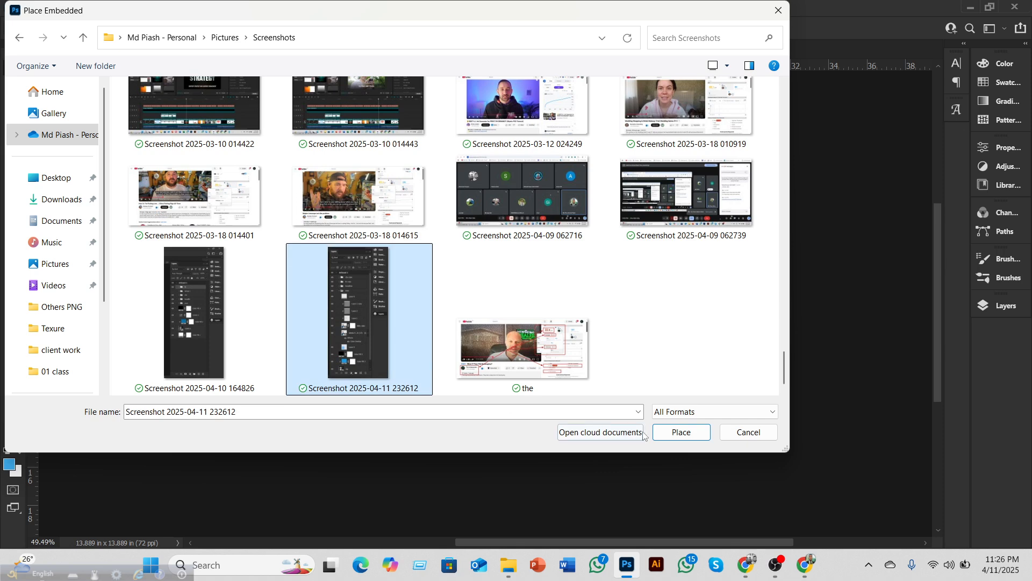
click(681, 432)
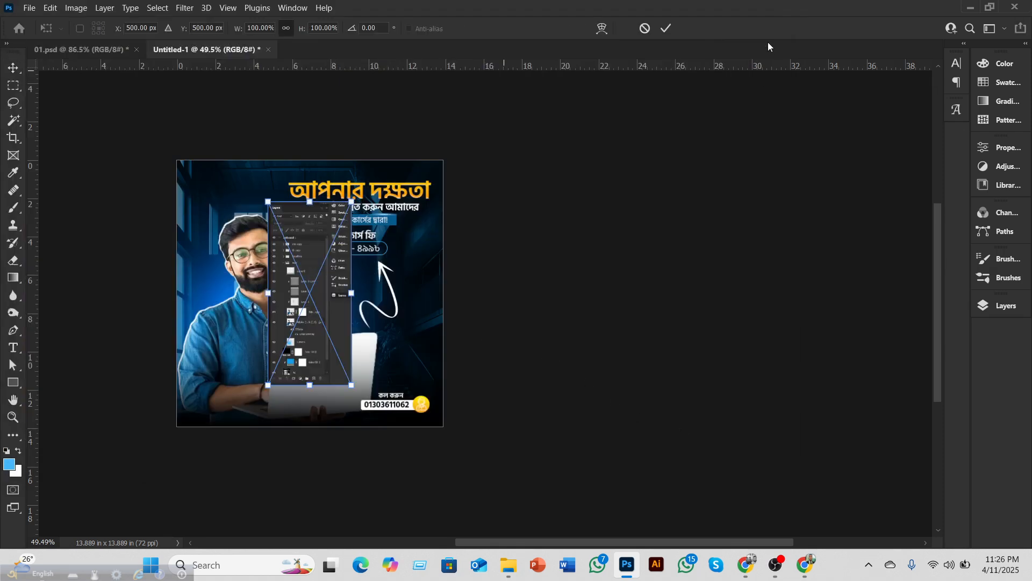
click(667, 28)
Step: Convert the placed screenshot to a smart object and move it directly below Layer 9 in the men group
click(997, 309)
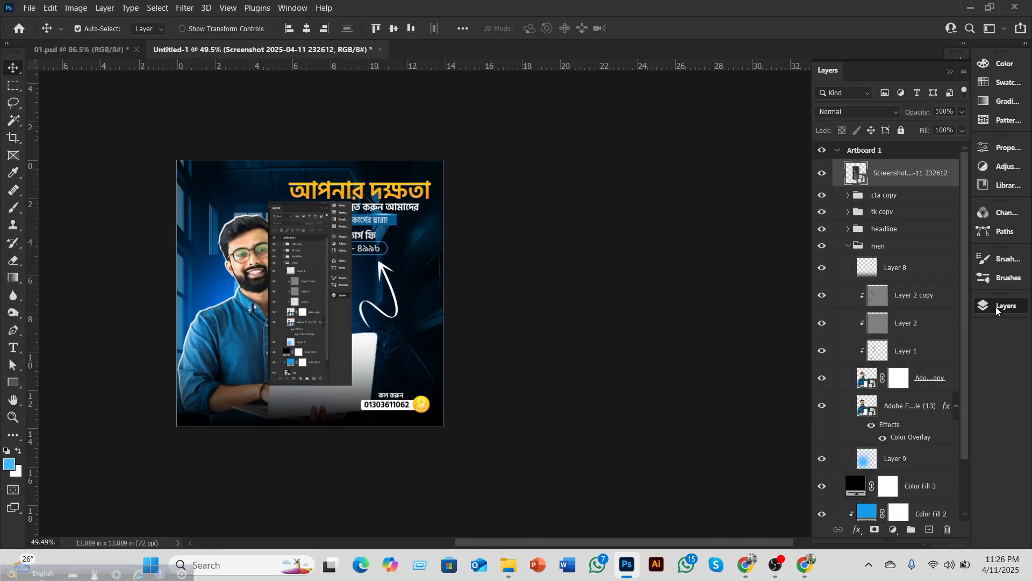
right_click(901, 180)
click(763, 128)
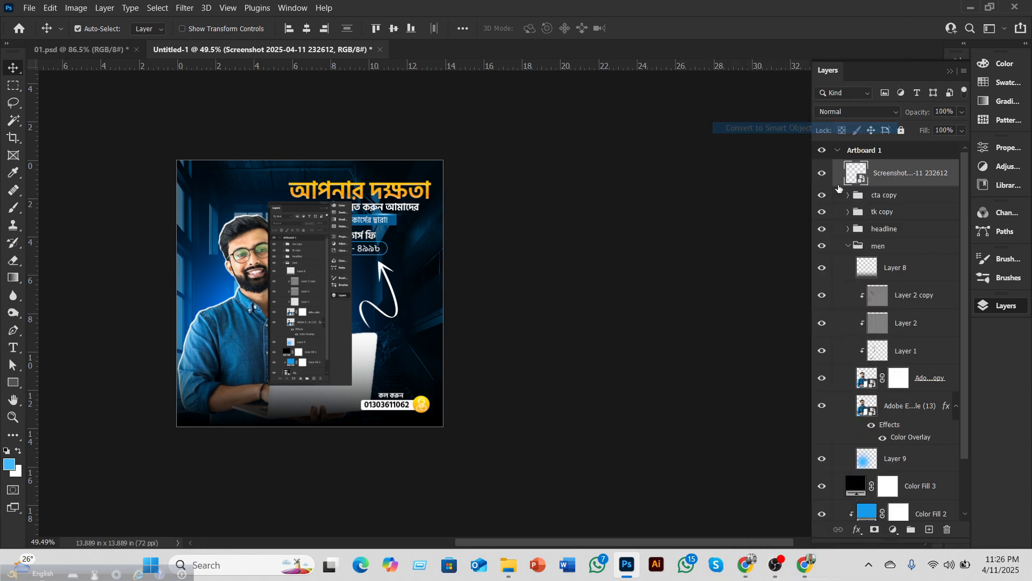
drag(914, 175, 912, 462)
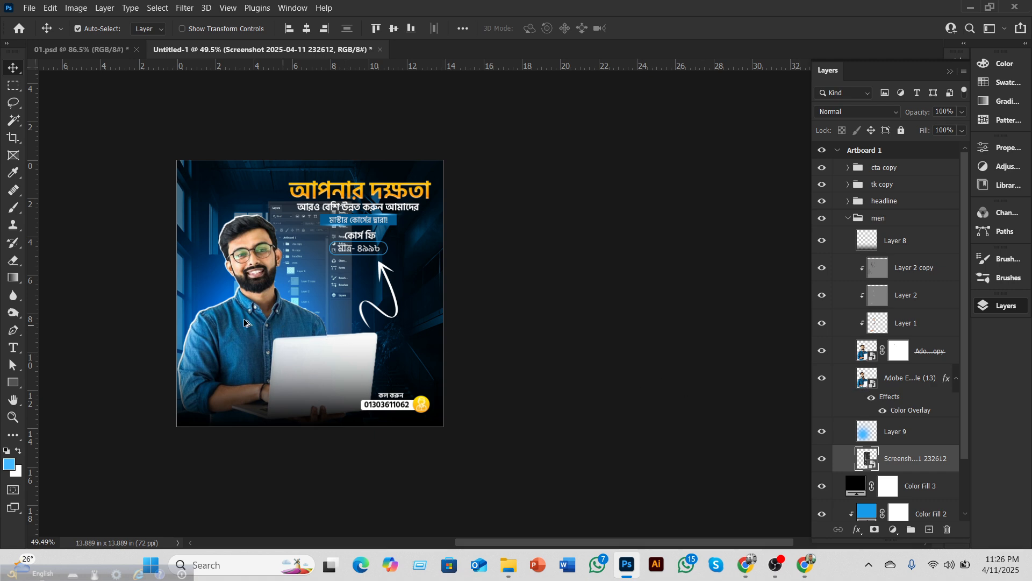
Step: Scale the screenshot to about 118%, rotate it about -17°, and position it behind the man's head and shoulders, nudged slightly left
scroll(231, 316, up, 5)
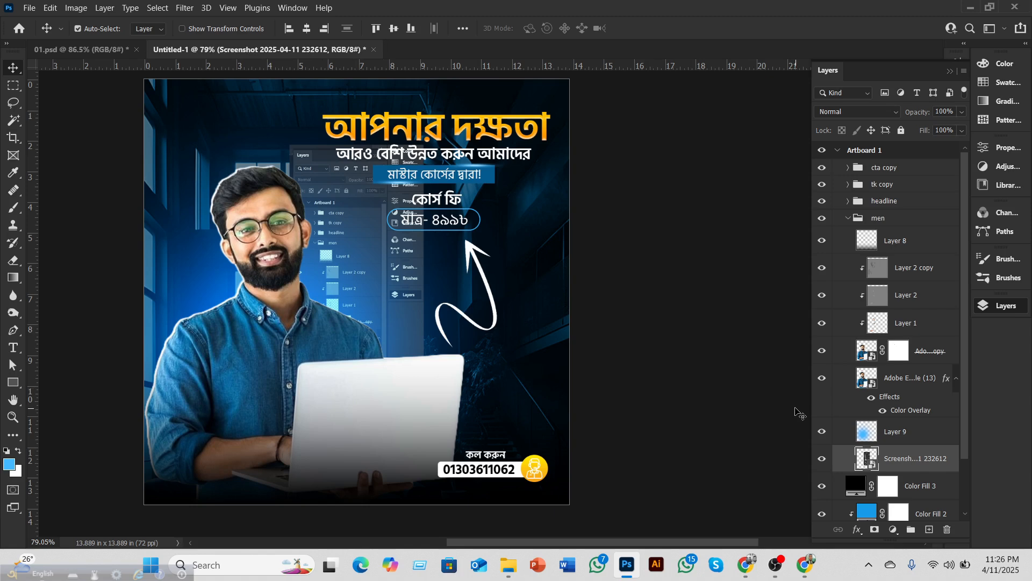
key(ctrl+t)
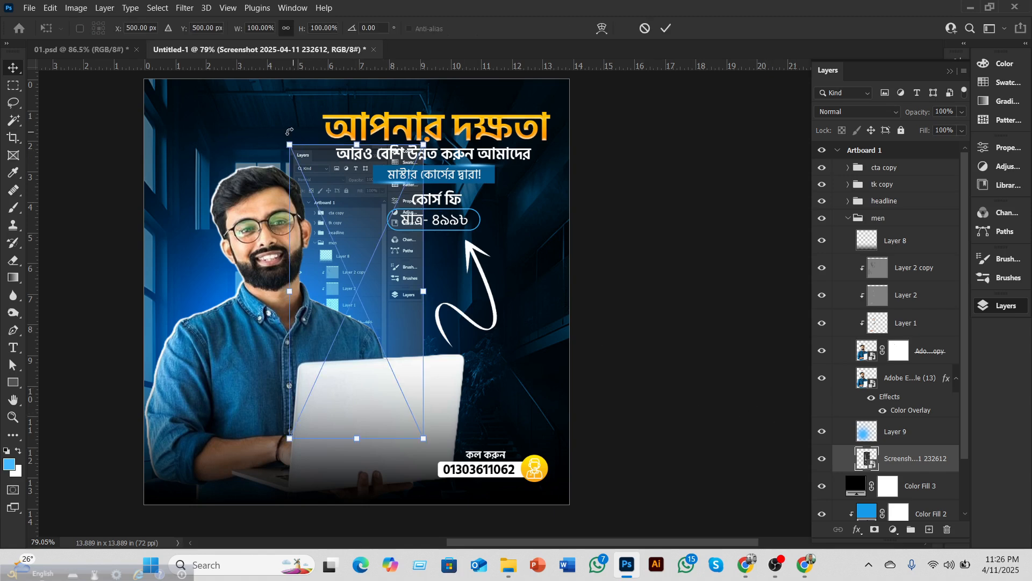
key(F7)
drag(289, 131, 282, 270)
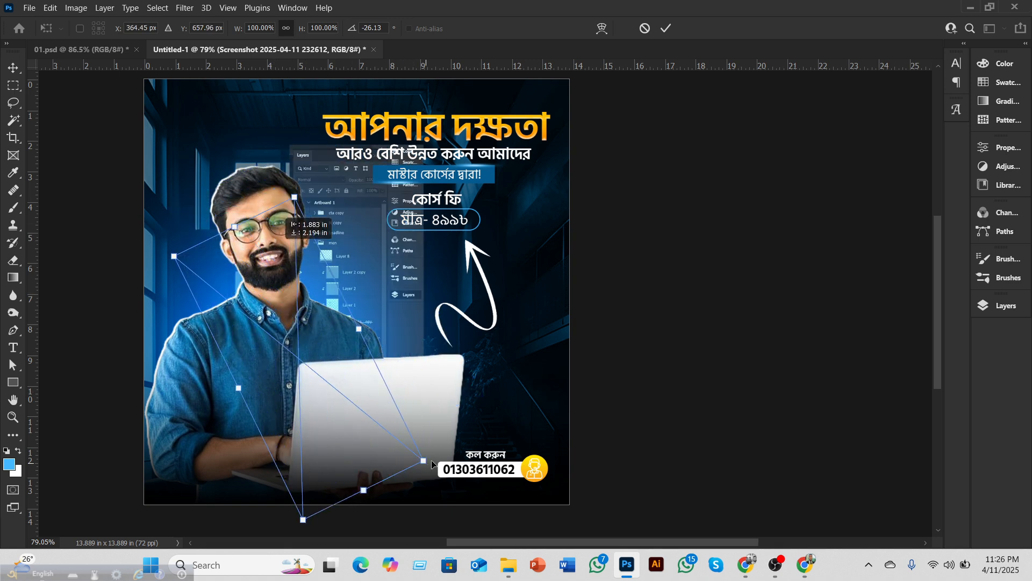
drag(425, 463, 347, 351)
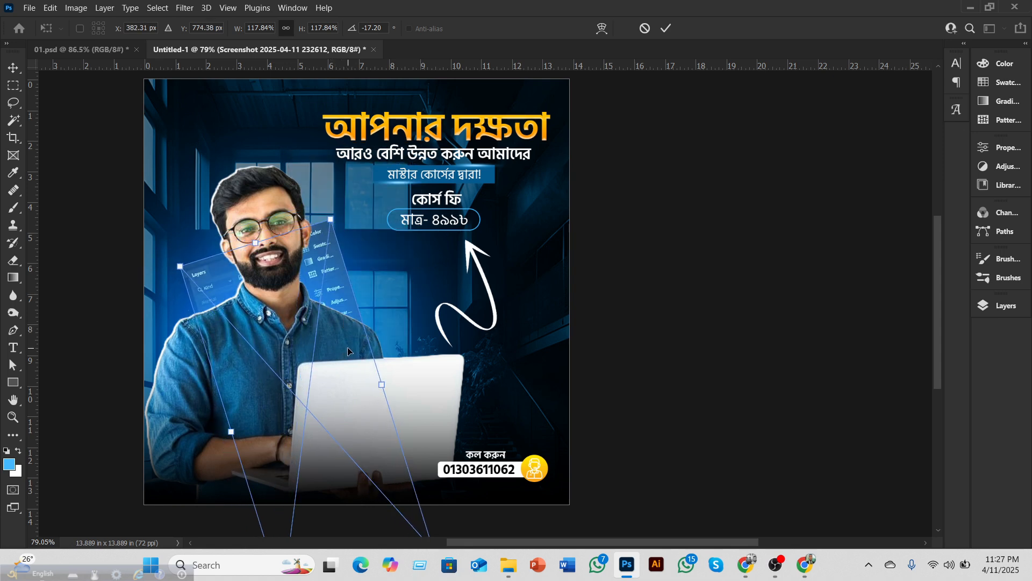
click(666, 29)
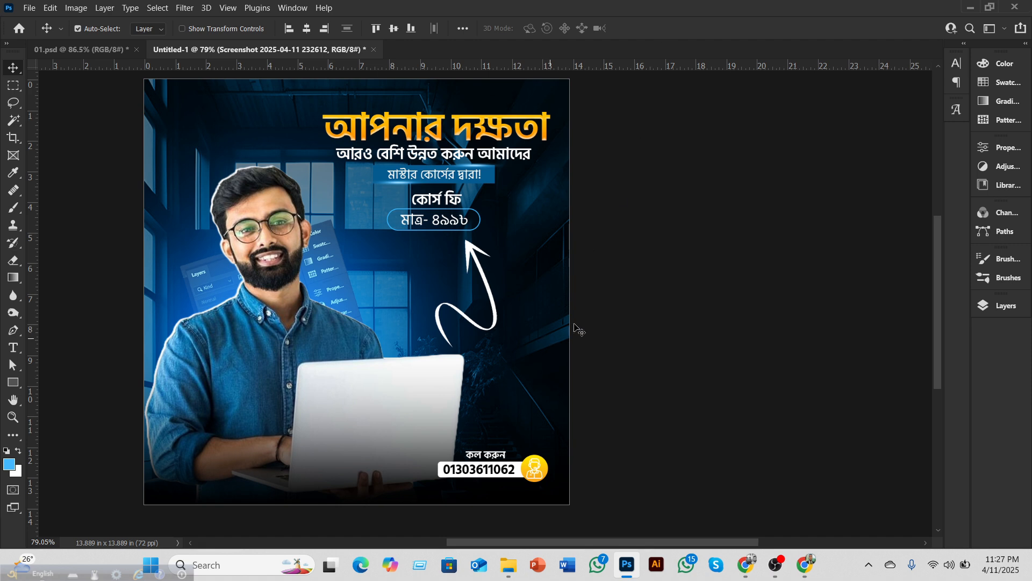
key(Left)
key(Left)
key(Left)
key(Left)
key(Left)
key(Left)
key(Left)
key(Left)
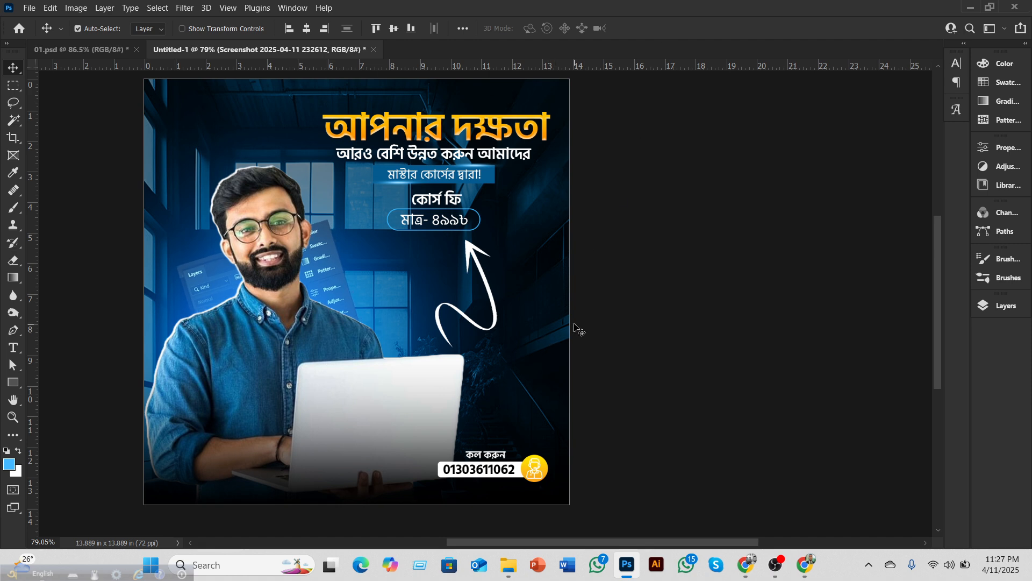
Step: Reduce the opacity of the tilted screenshot behind the man to 55%
drag(971, 307, 970, 307)
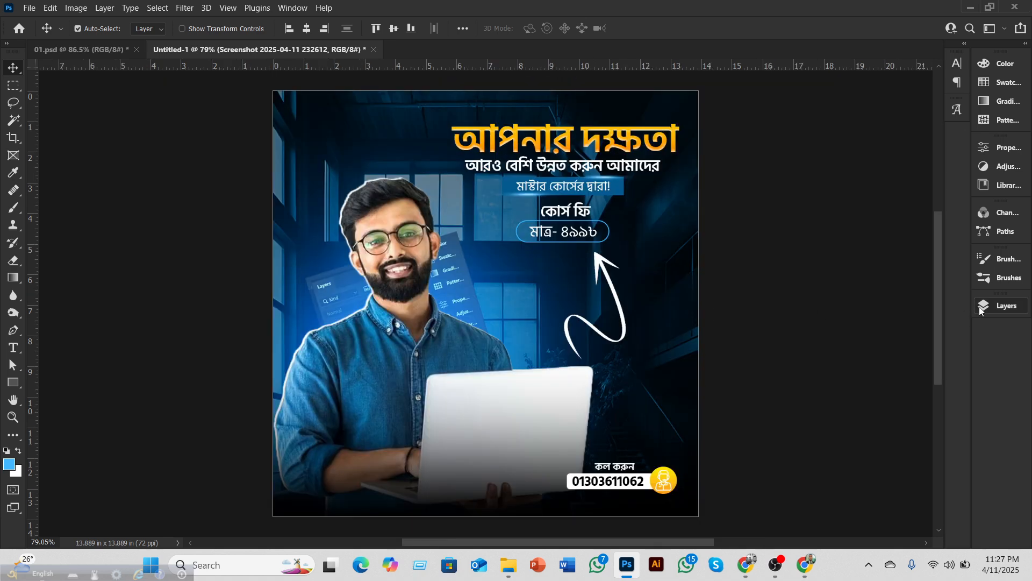
click(979, 308)
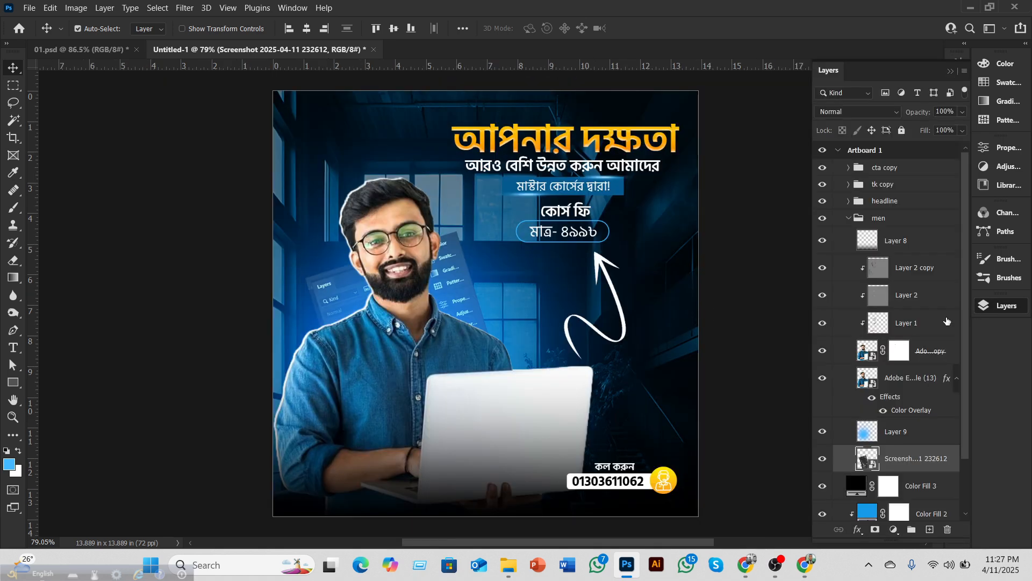
click(962, 130)
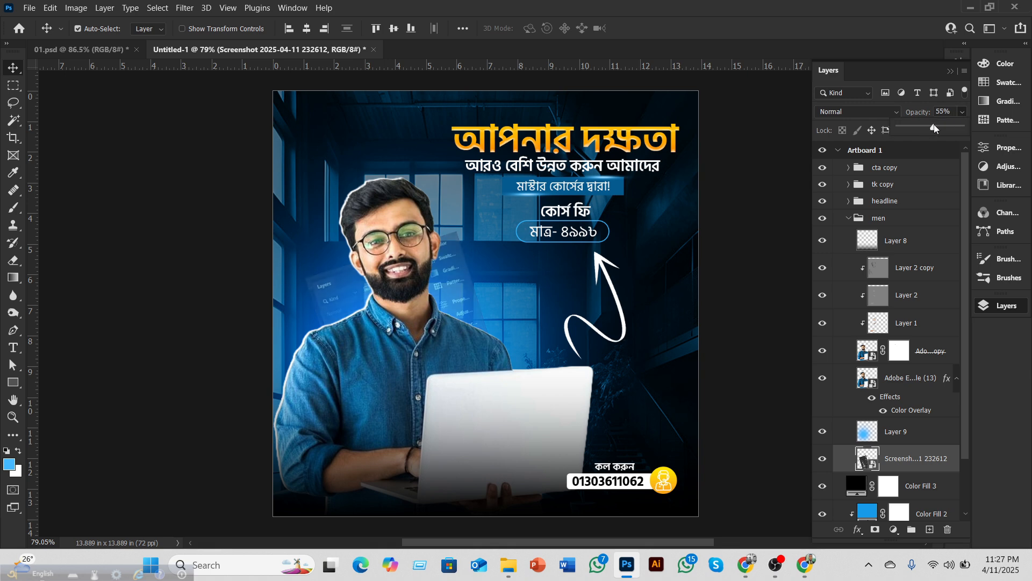
Step: Duplicate the tilted screenshot layer and move the copy to the poster's right edge, partly beyond the artboard
click(914, 470)
key(ctrl+j)
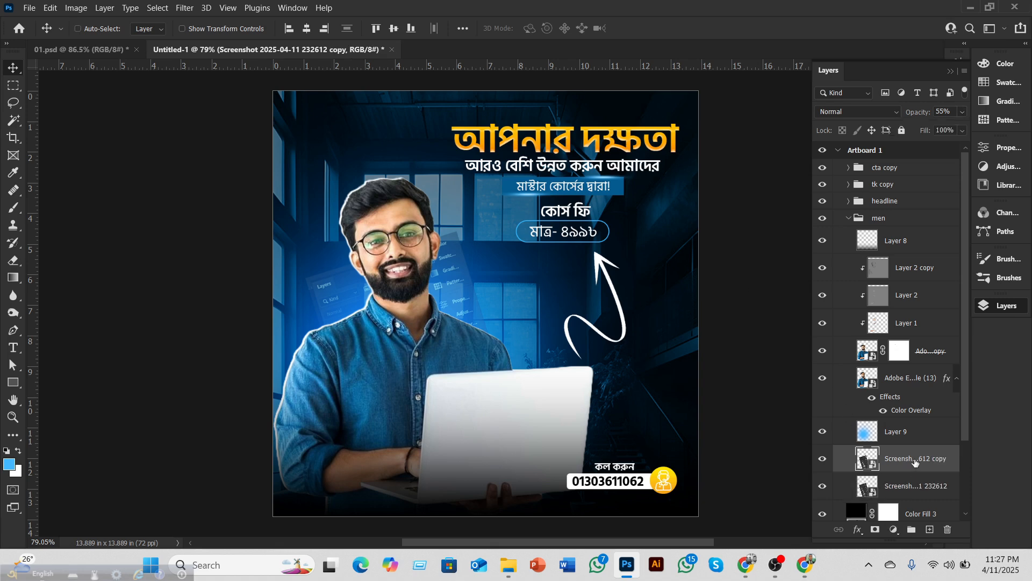
key(ctrl+t)
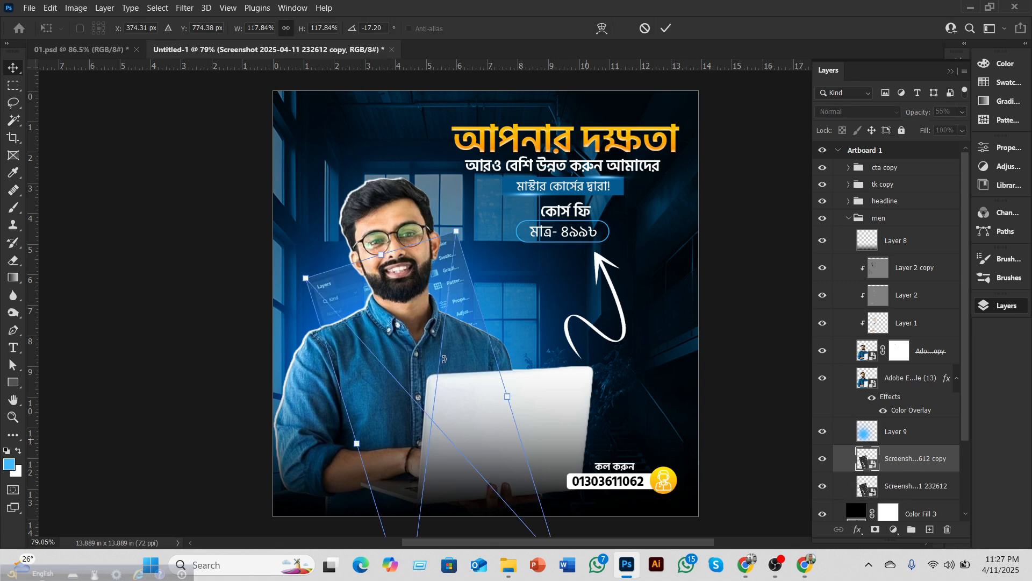
drag(460, 335, 703, 239)
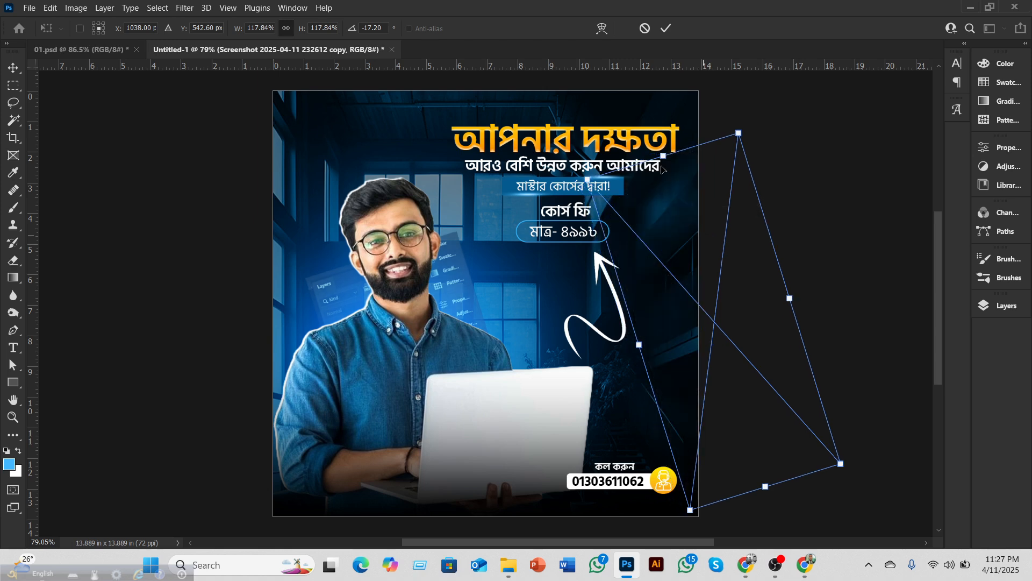
click(666, 28)
Step: Add a bright blue Solid Color fill clipped to the screenshot copy and set its blend mode to Multiply
click(999, 305)
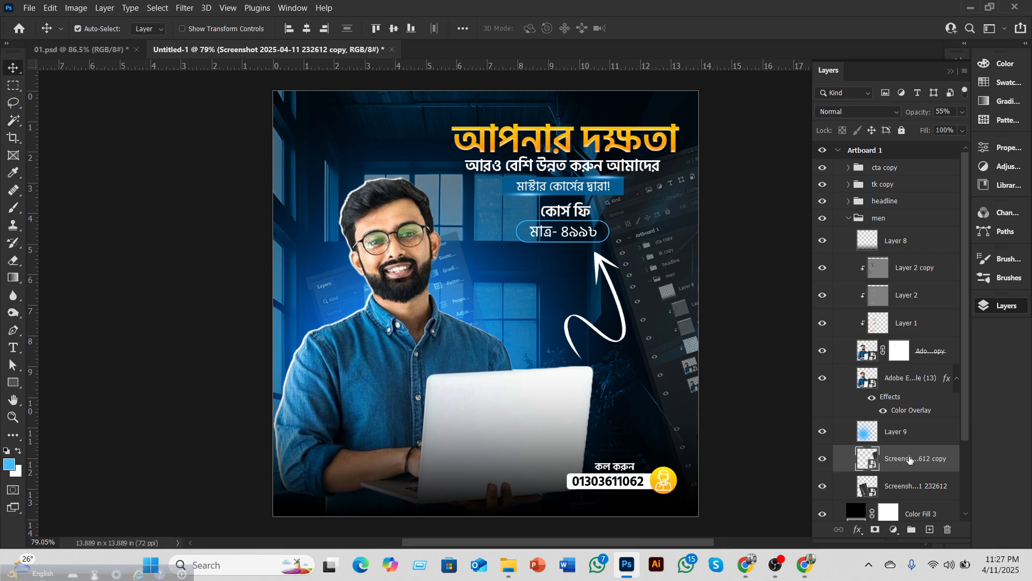
click(895, 530)
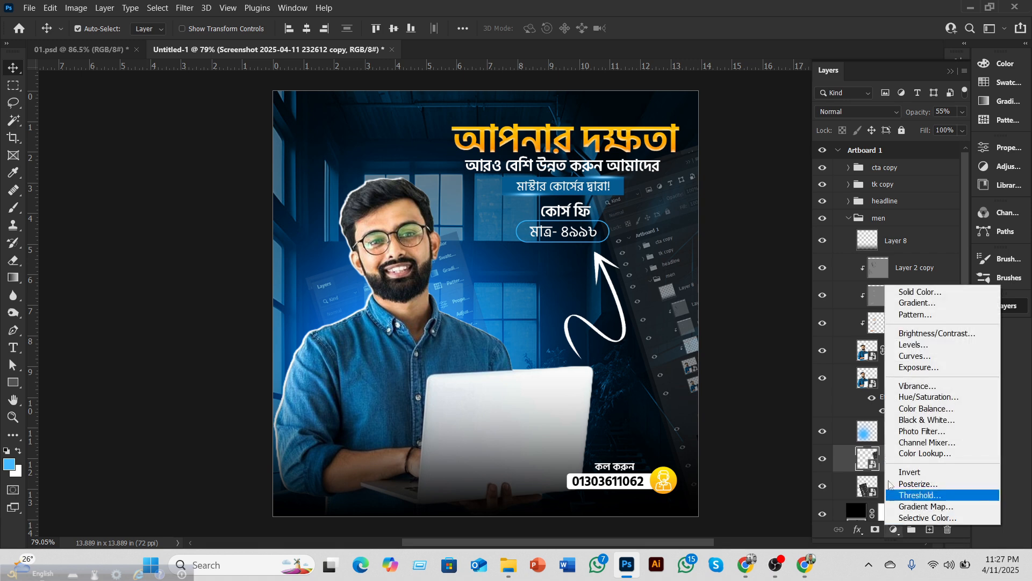
click(909, 292)
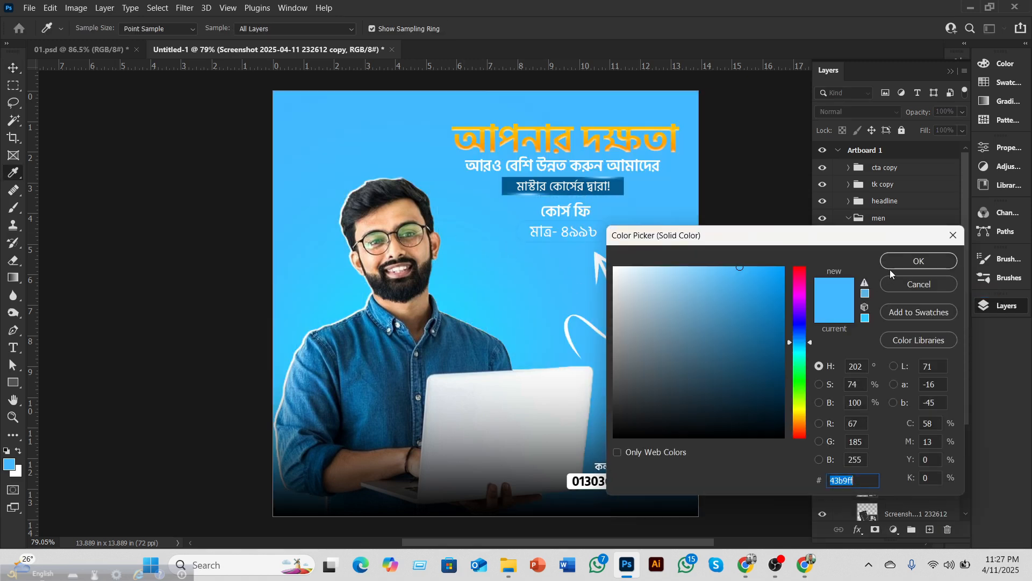
click(765, 277)
click(919, 261)
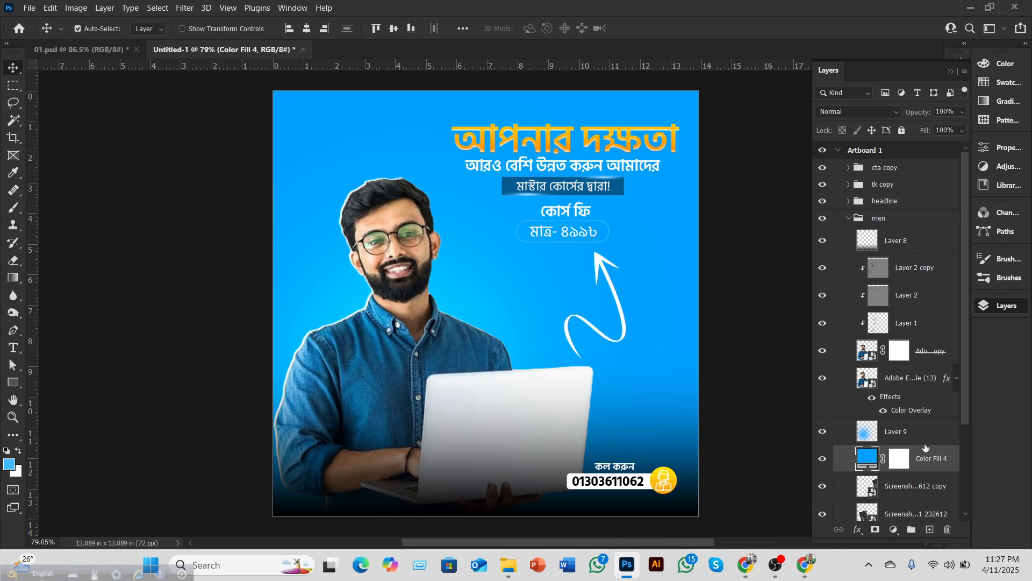
alt+click(923, 472)
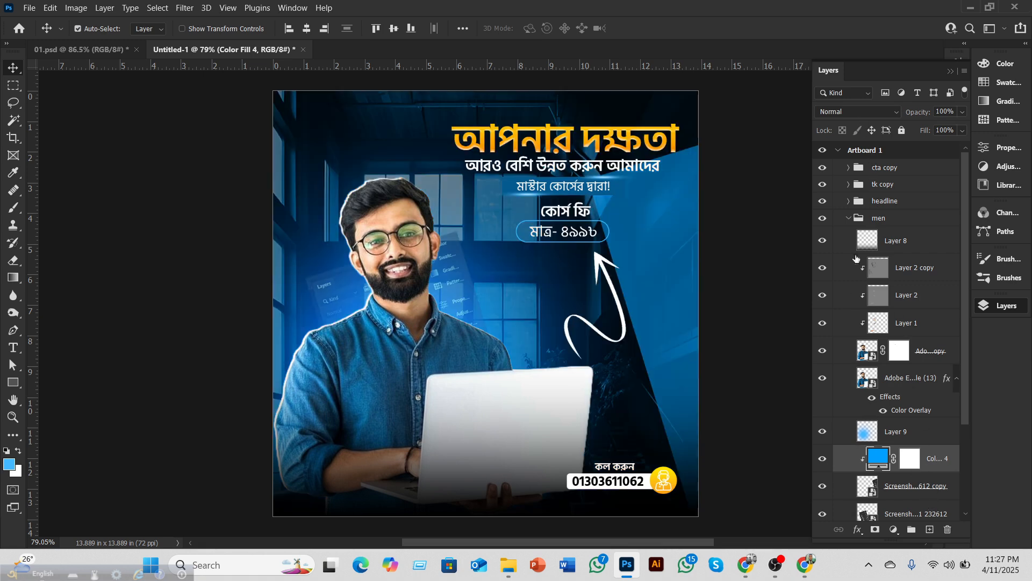
click(860, 118)
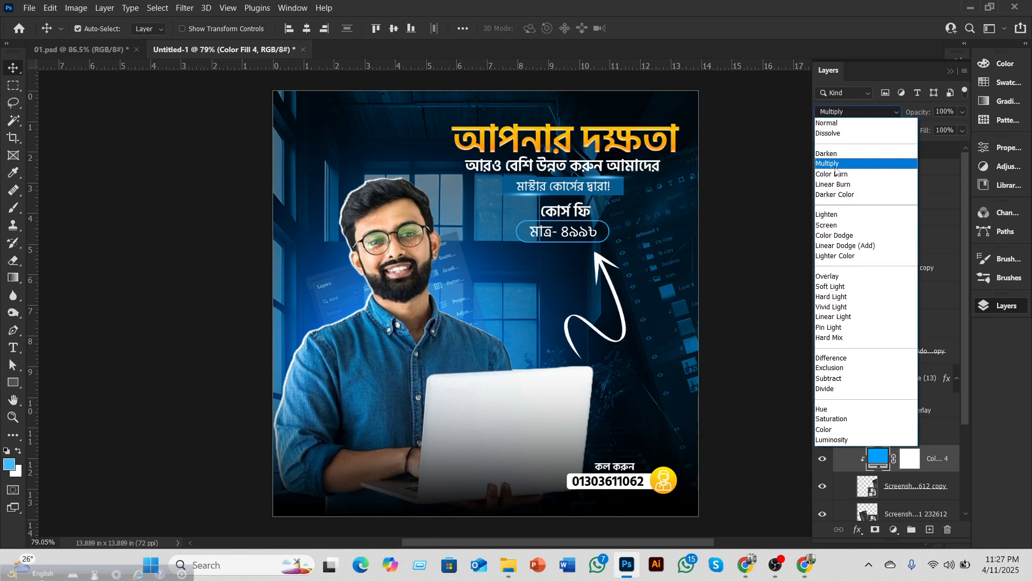
click(836, 166)
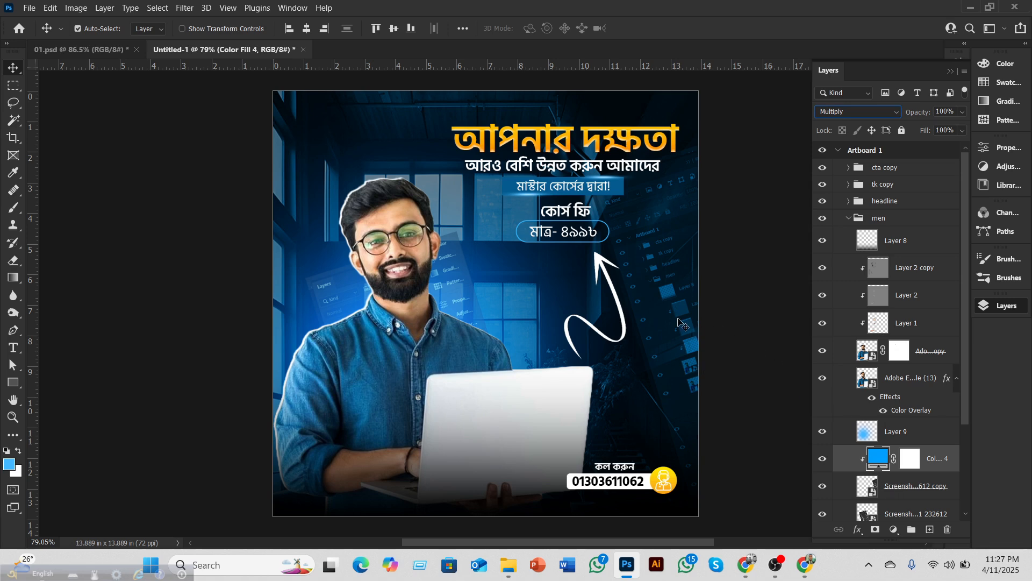
Step: Apply a Gaussian Blur of about 3.1 pixels to the screenshot copy at the poster's right edge
click(907, 489)
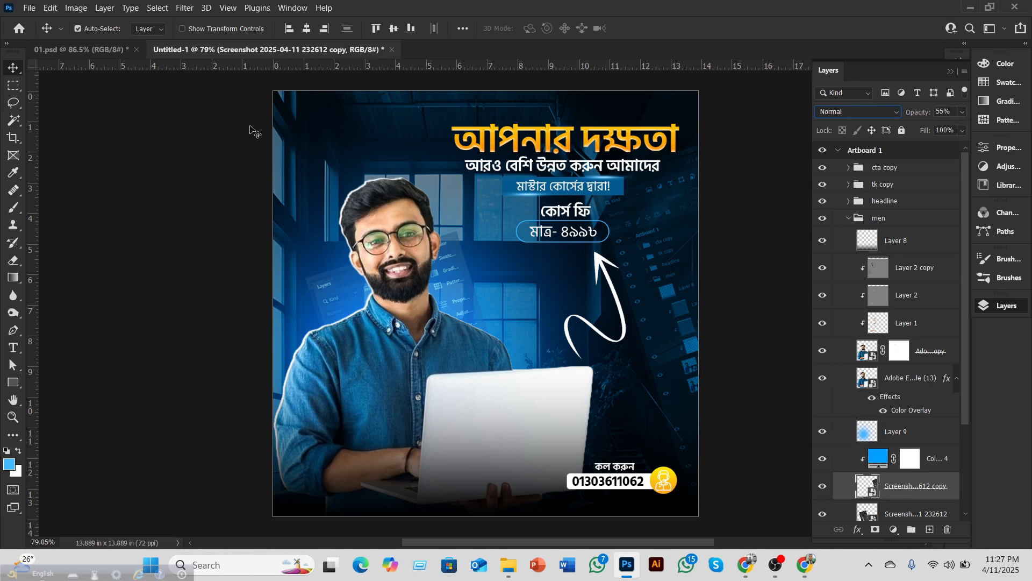
click(184, 7)
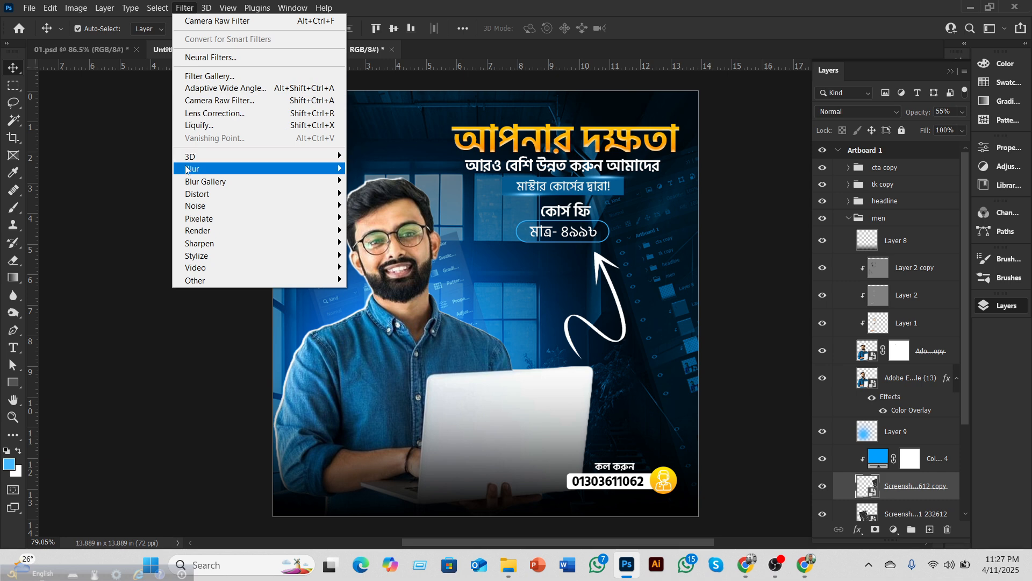
mouse_move(186, 169)
click(382, 218)
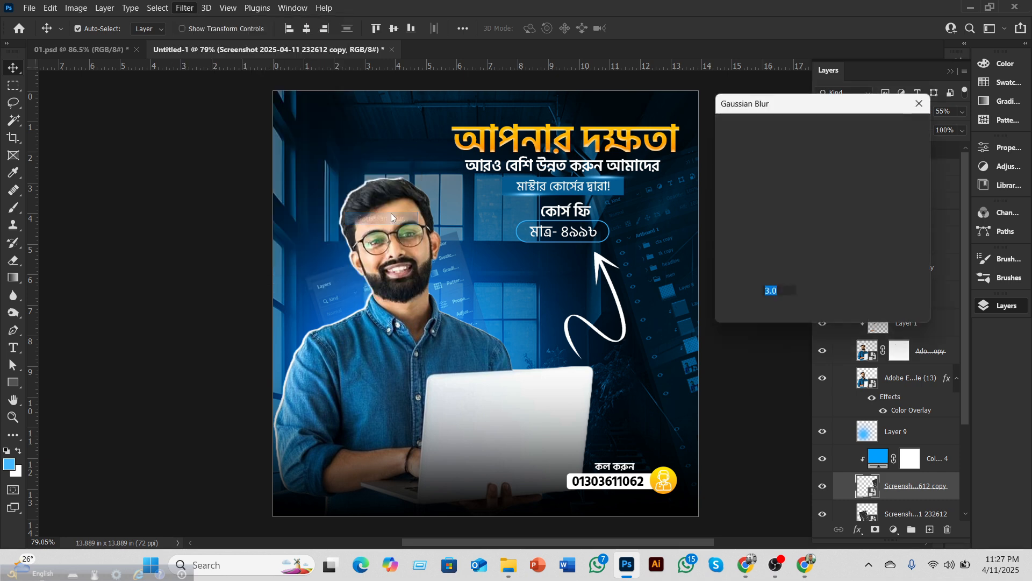
drag(757, 306, 753, 311)
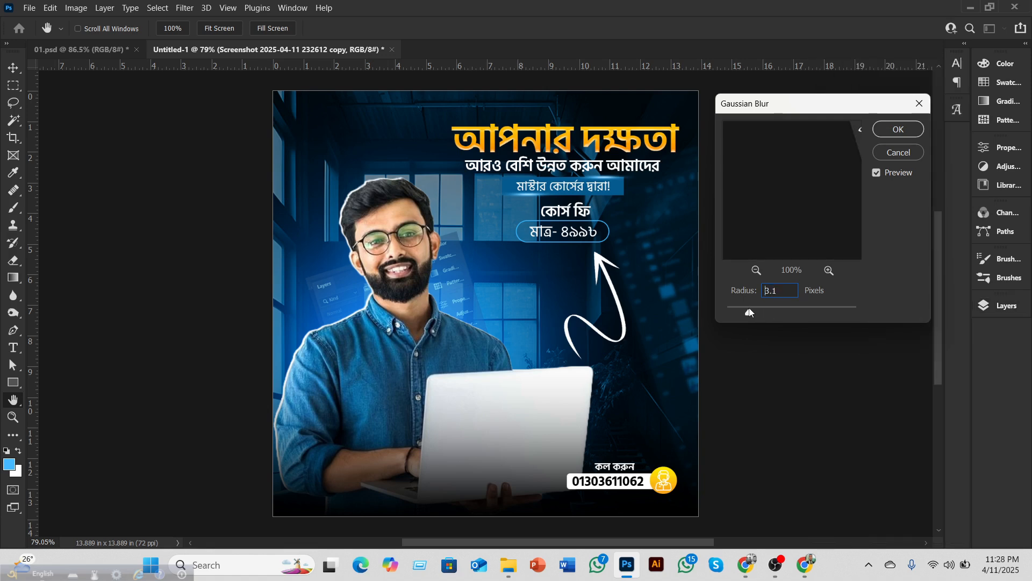
click(890, 135)
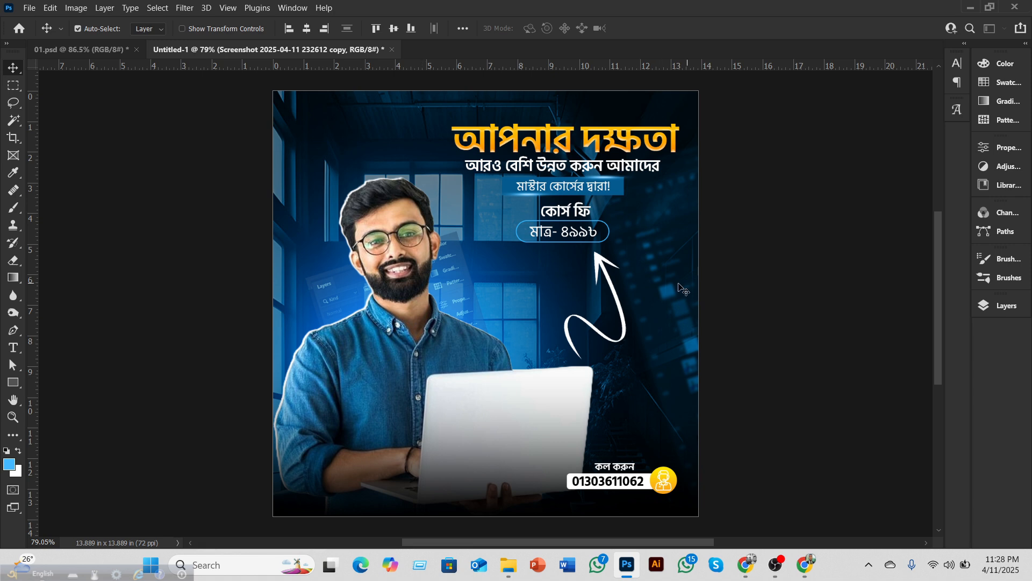
Step: Apply a Gaussian Blur with a reduced radius to the tilted screenshot behind the man
click(988, 310)
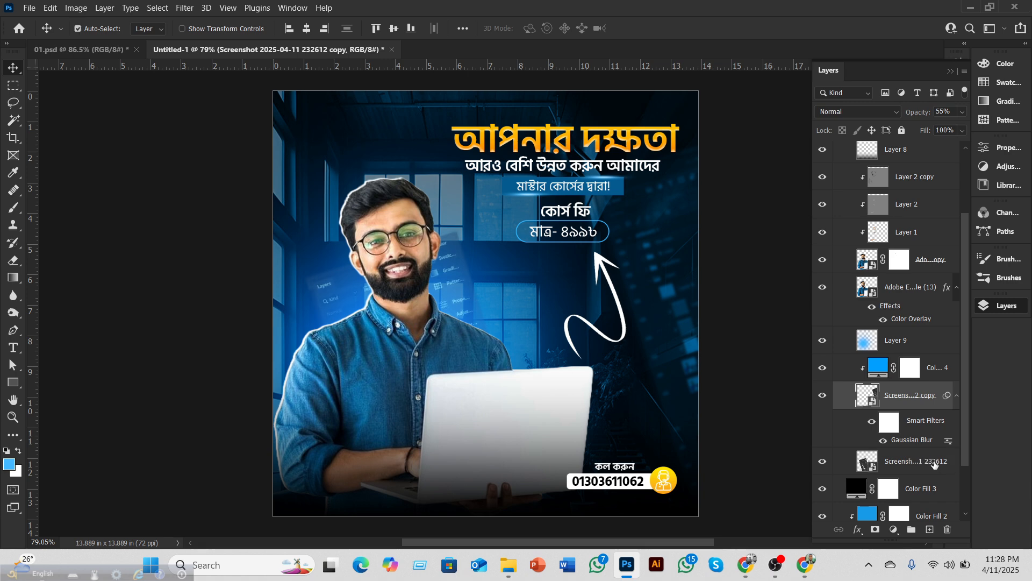
click(934, 465)
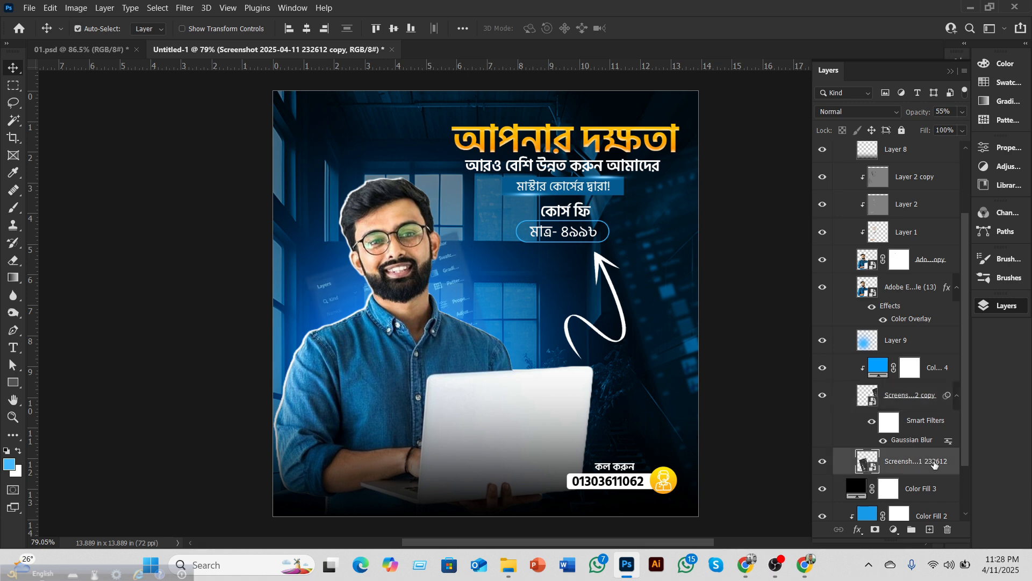
click(186, 9)
mouse_move(203, 168)
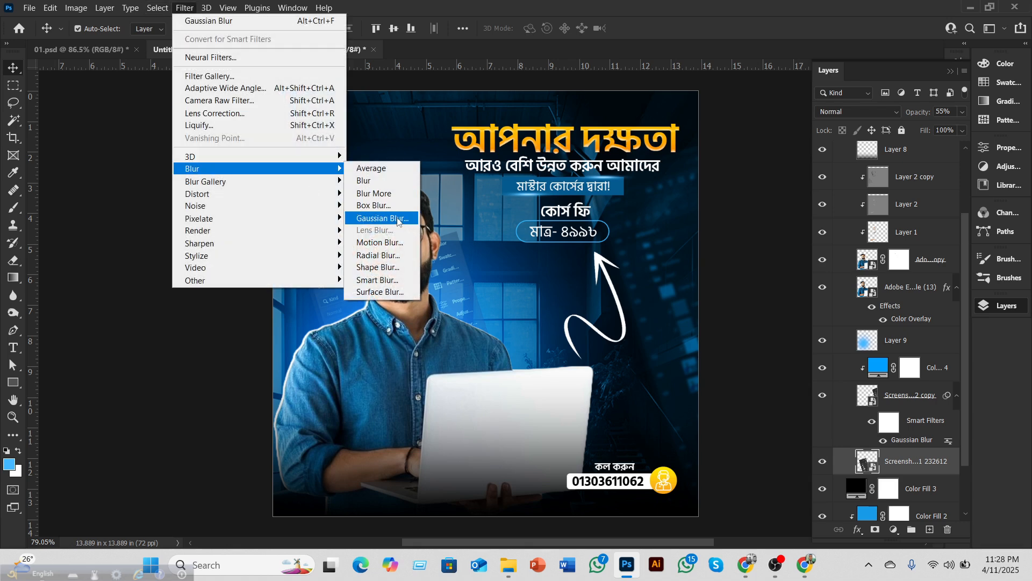
click(397, 219)
drag(751, 315, 739, 315)
click(898, 129)
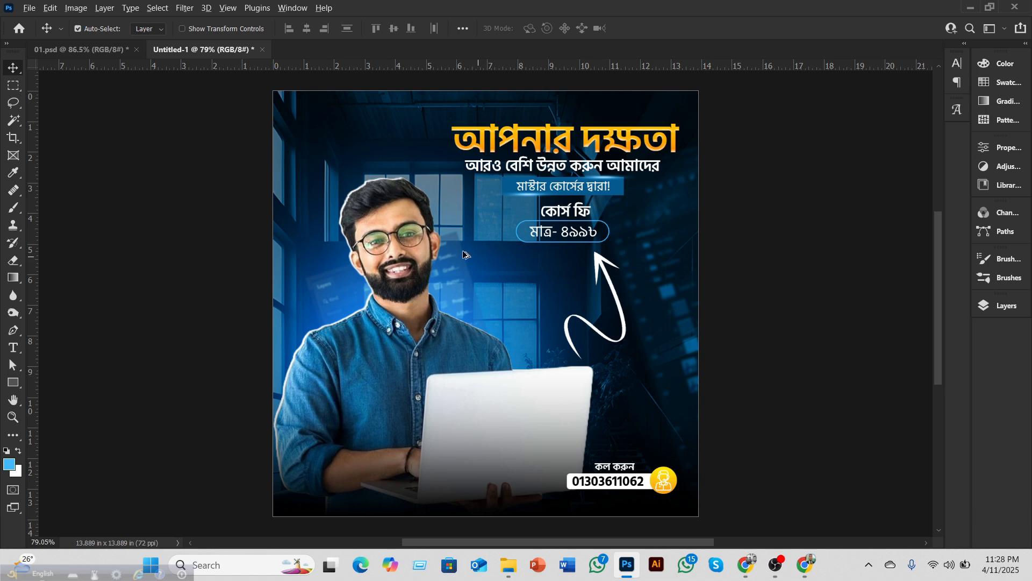
Step: Set the opacity of the black Color Fill 3 layer above the background to about 64%
scroll(473, 263, down, 3)
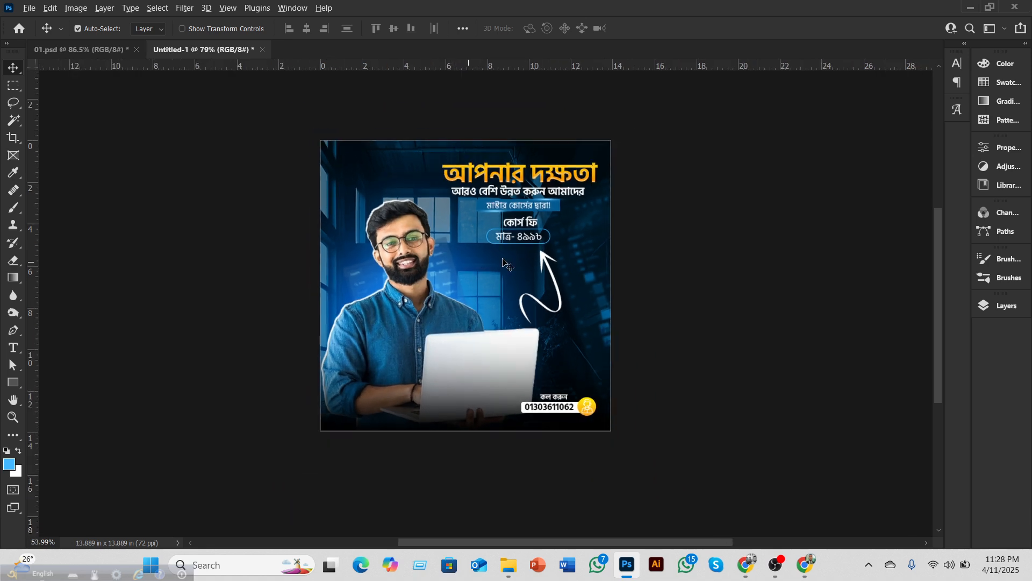
scroll(609, 257, up, 2)
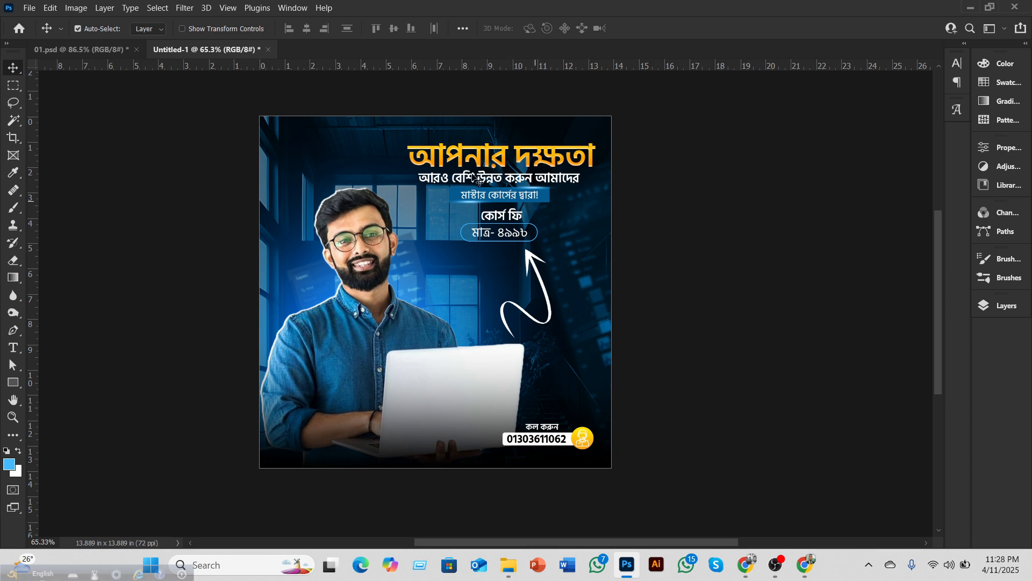
click(1001, 306)
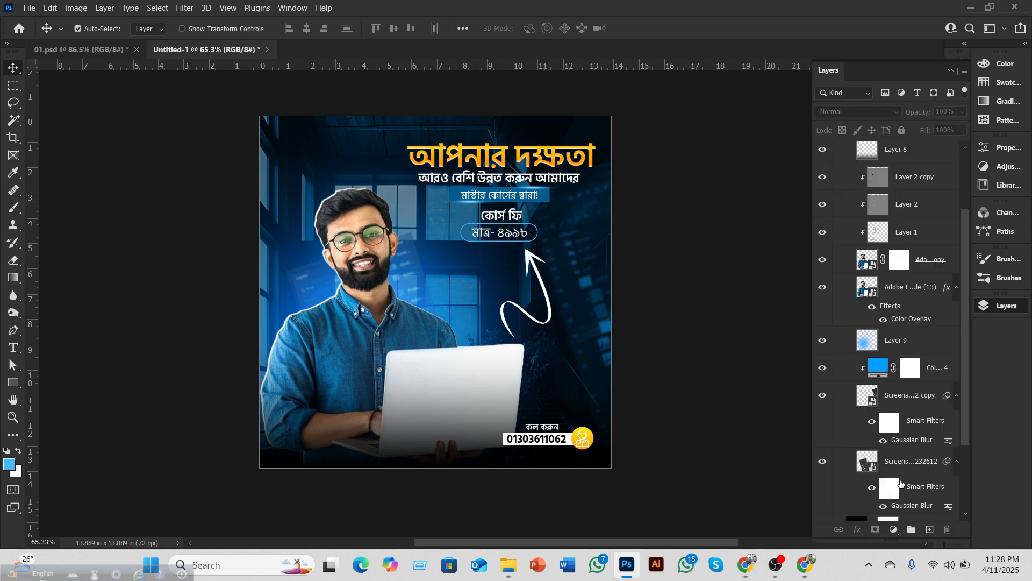
scroll(920, 481, down, 2)
click(920, 425)
click(962, 112)
drag(965, 126, 939, 129)
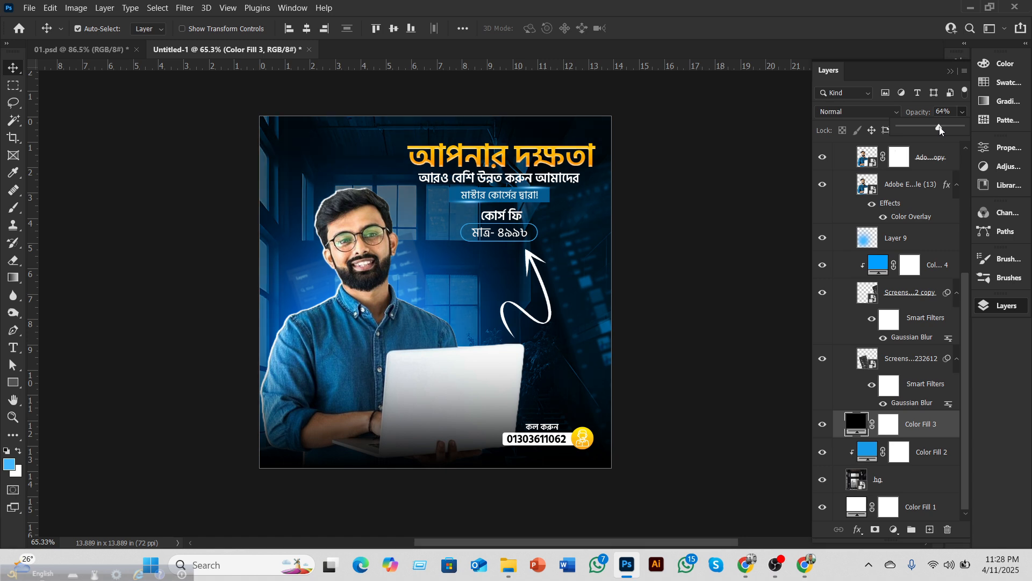
click(679, 237)
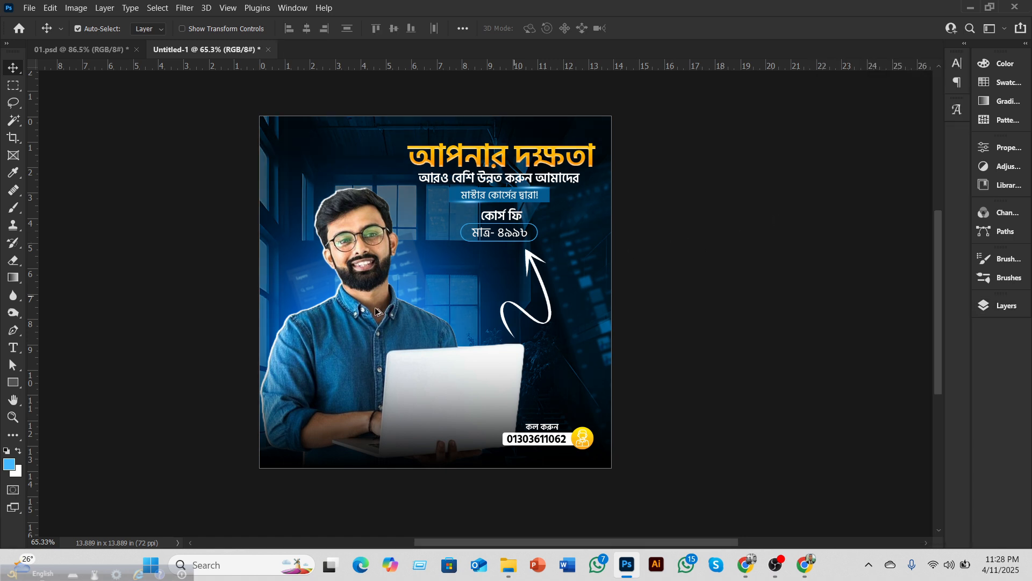
Step: Examine the finished poster and compare its layout and effects with the reference design in 01.psd
scroll(368, 308, up, 1)
scroll(369, 308, down, 2)
scroll(369, 308, down, 1)
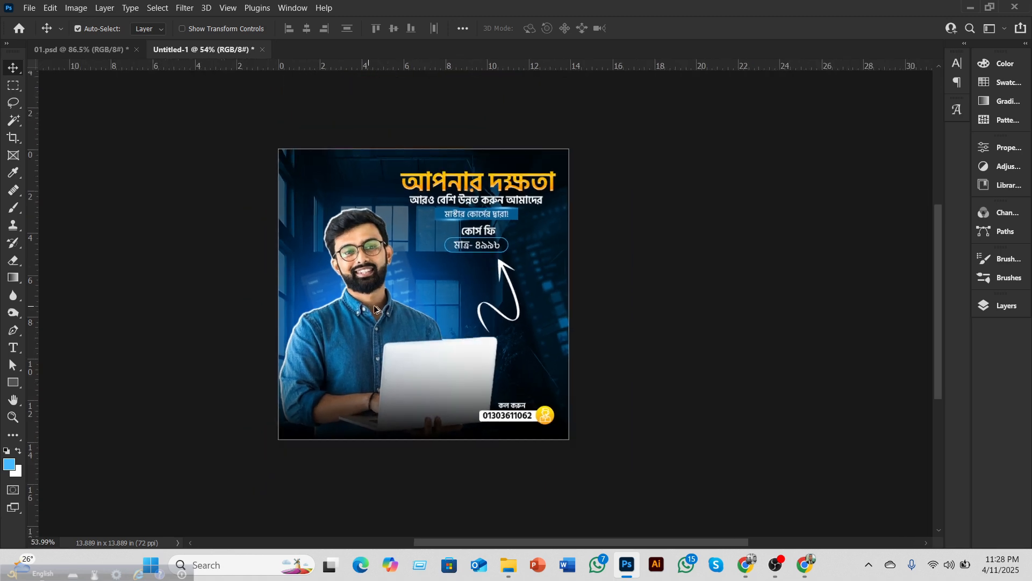
scroll(406, 309, up, 1)
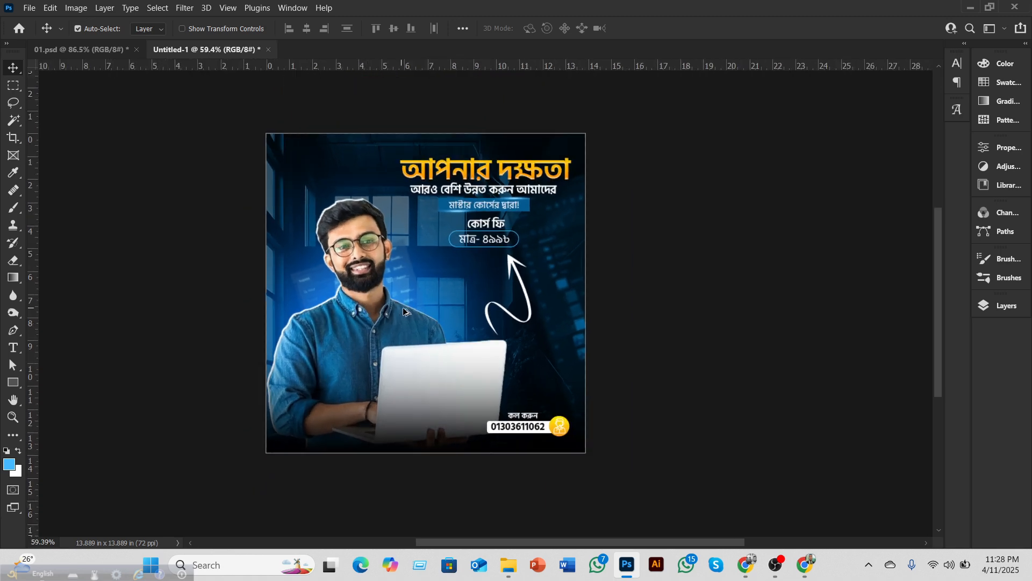
scroll(406, 308, up, 3)
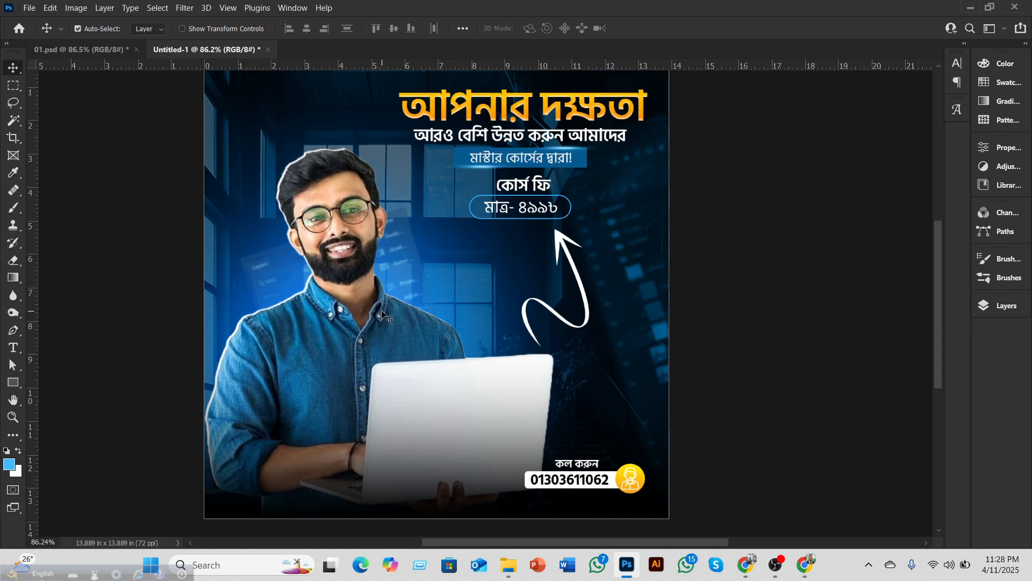
scroll(386, 312, up, 1)
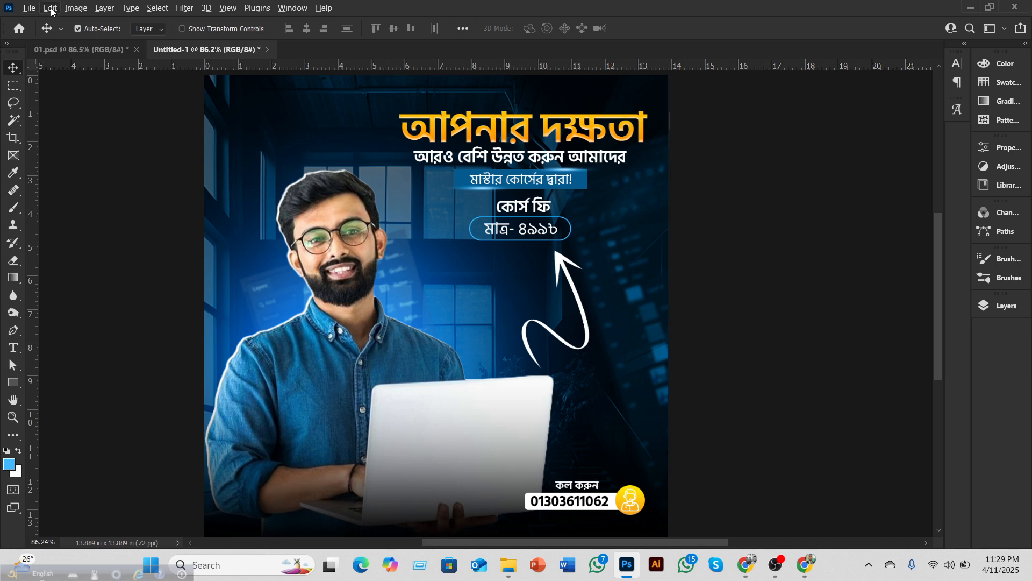
click(77, 49)
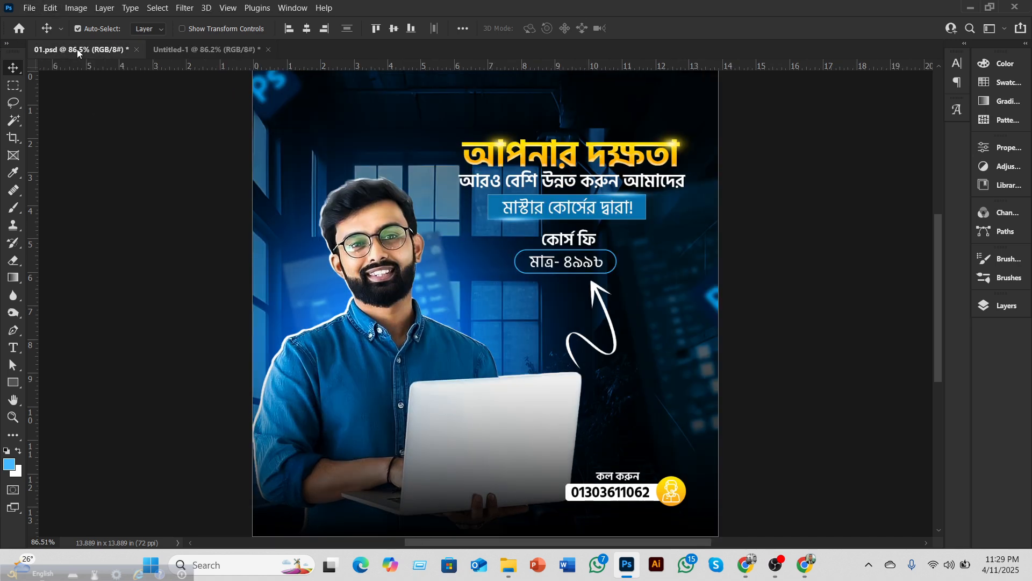
click(191, 48)
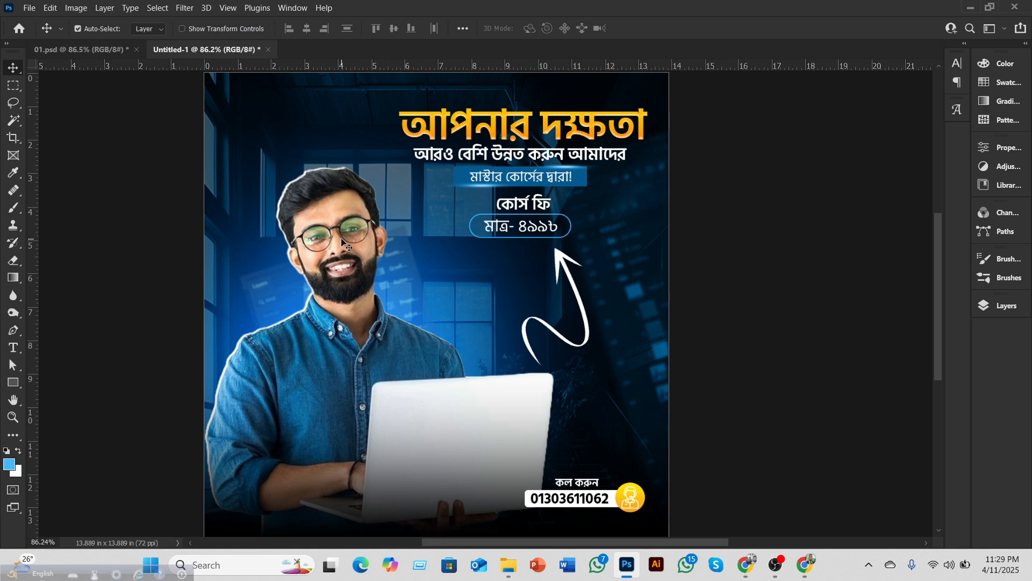
click(89, 51)
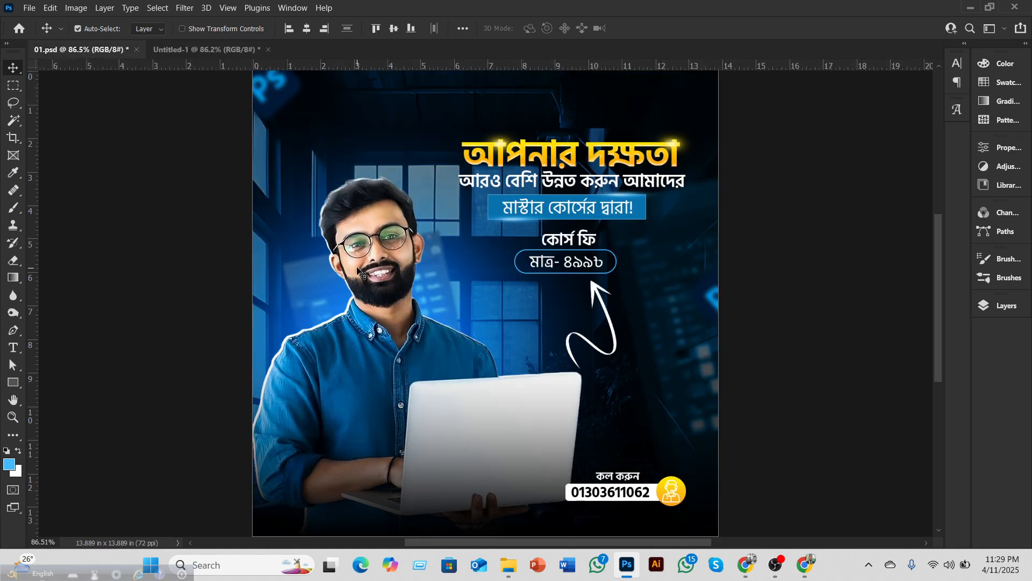
click(208, 52)
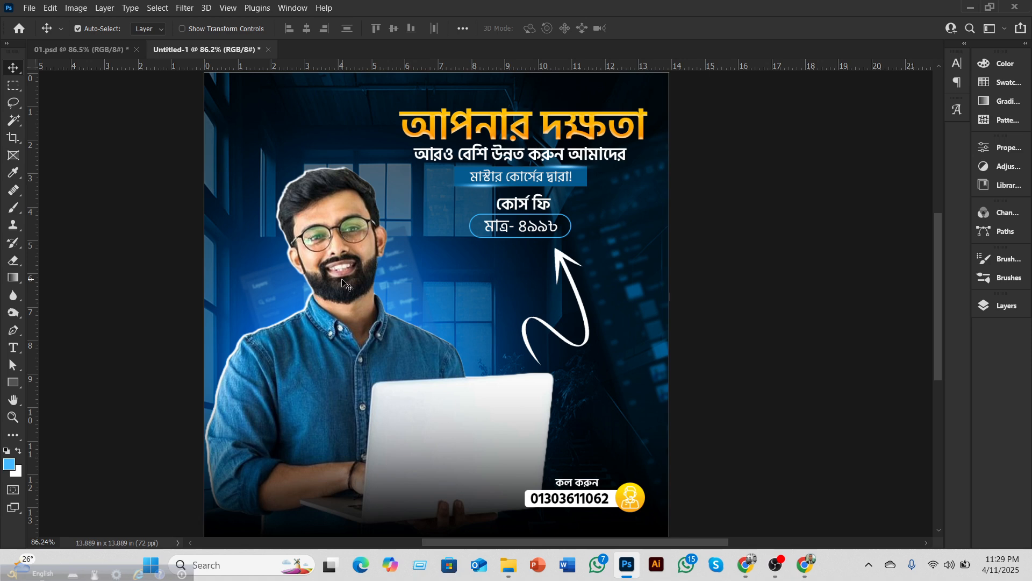
scroll(344, 283, down, 2)
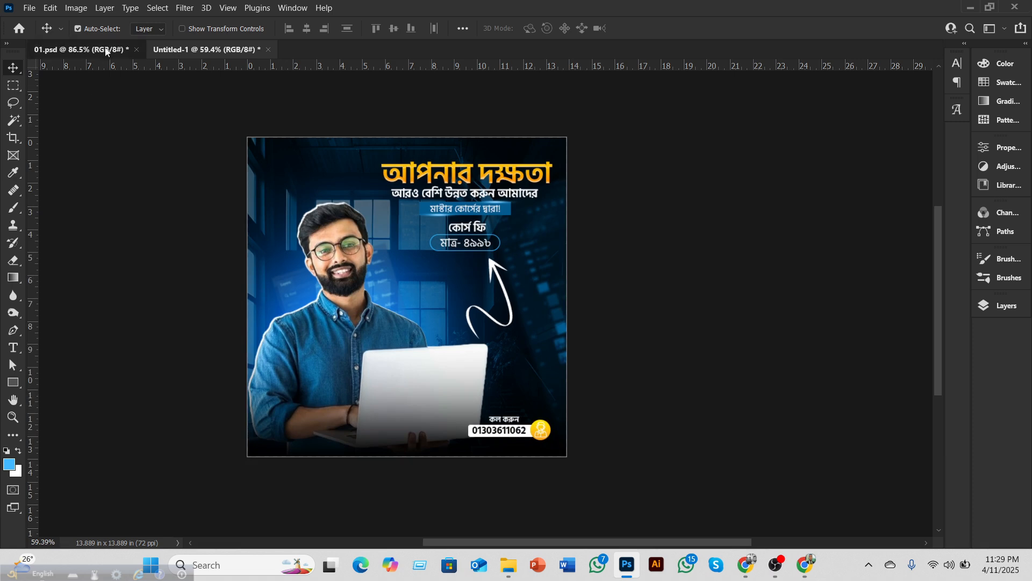
click(81, 50)
scroll(435, 291, down, 2)
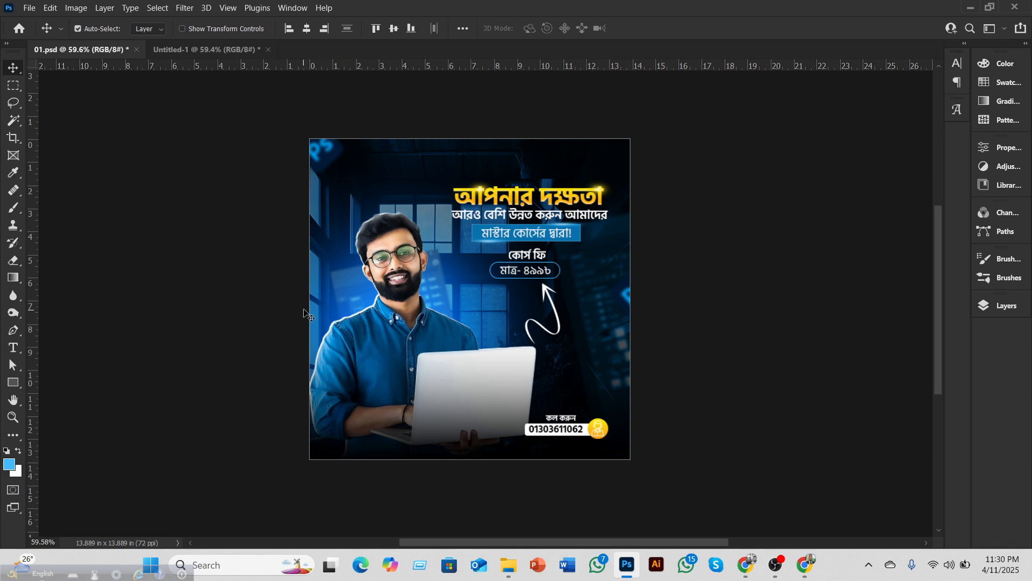
scroll(291, 310, up, 1)
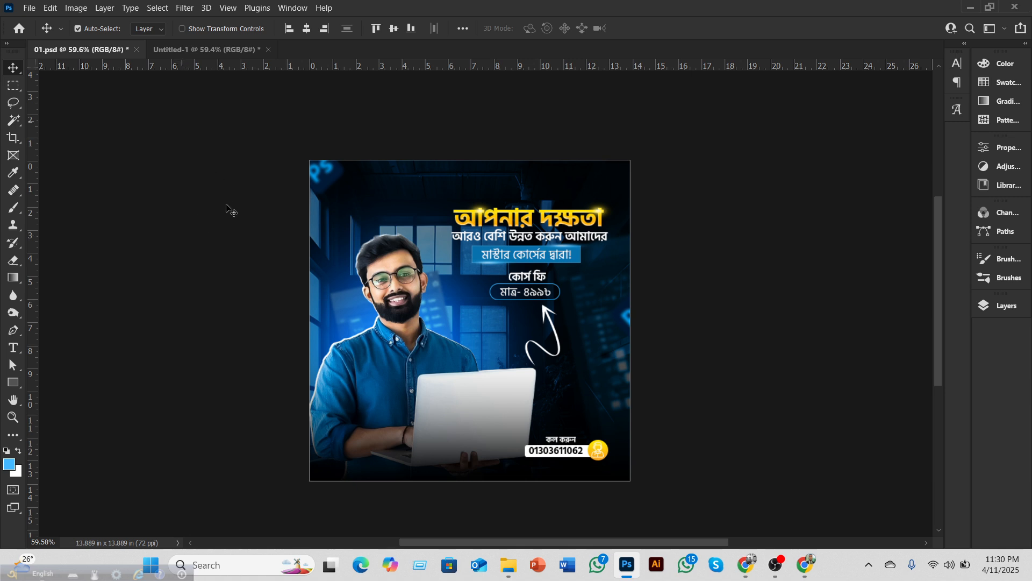
scroll(281, 285, down, 2)
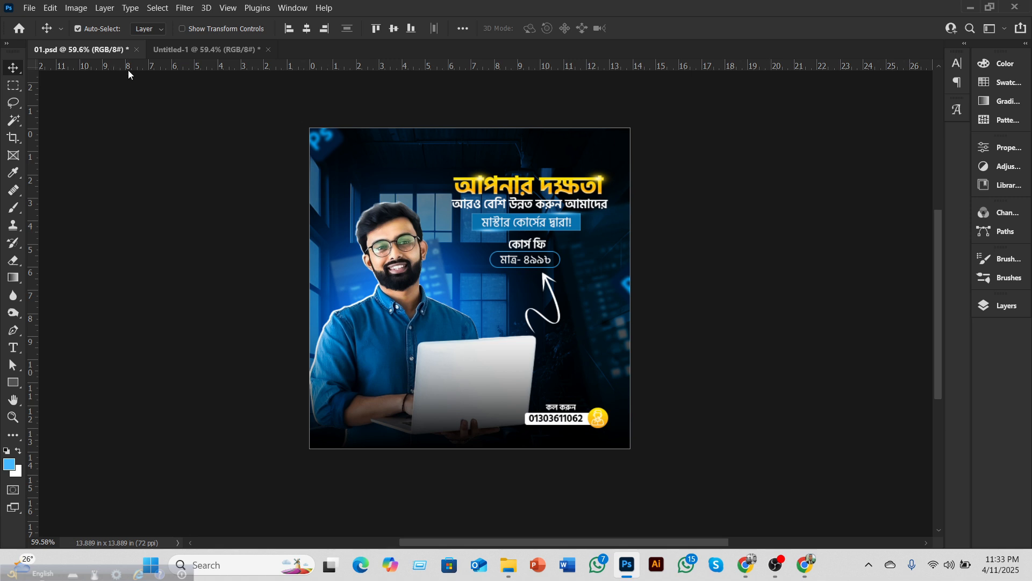
Step: In Untitled-1, collapse the men group, hide everything above the bg layer, and show the blue tint followed by the remaining layers to review the build-up
click(188, 50)
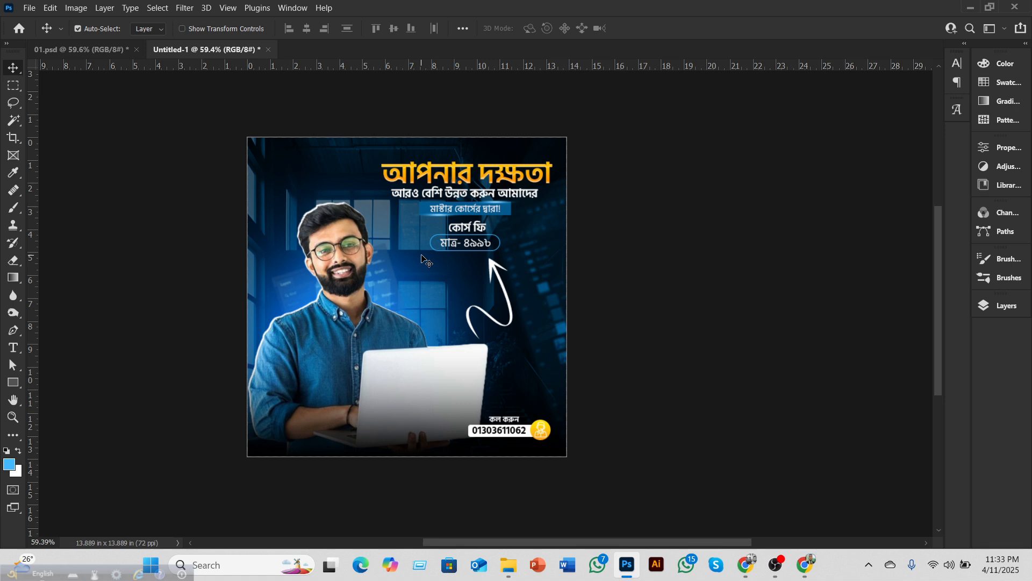
click(998, 305)
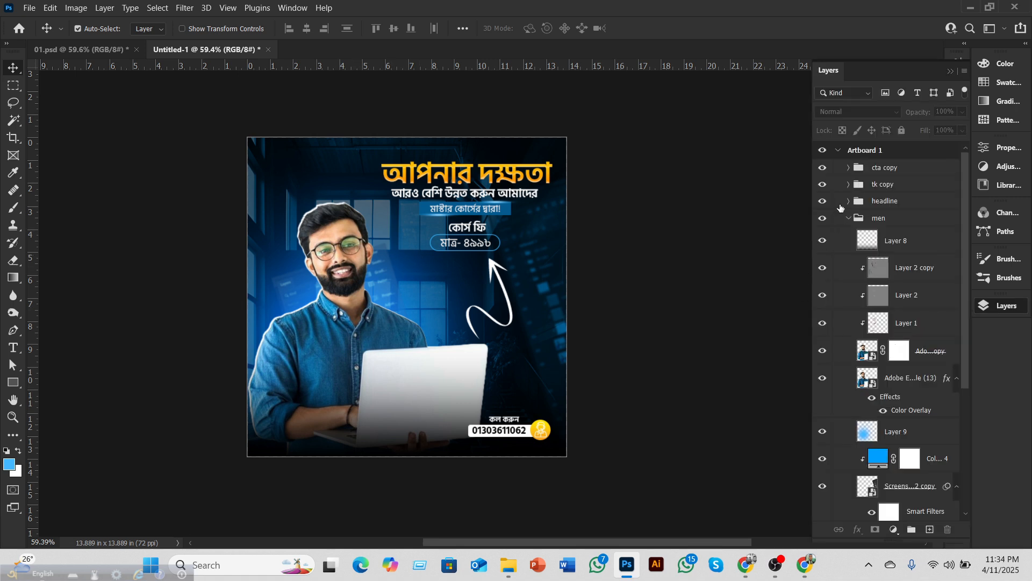
click(849, 218)
drag(822, 267, 821, 166)
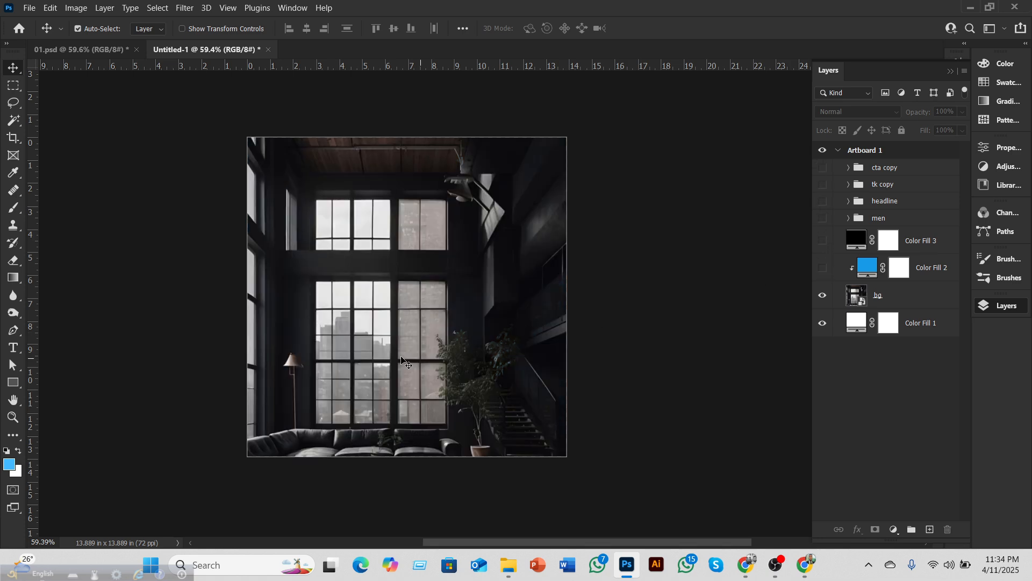
click(823, 267)
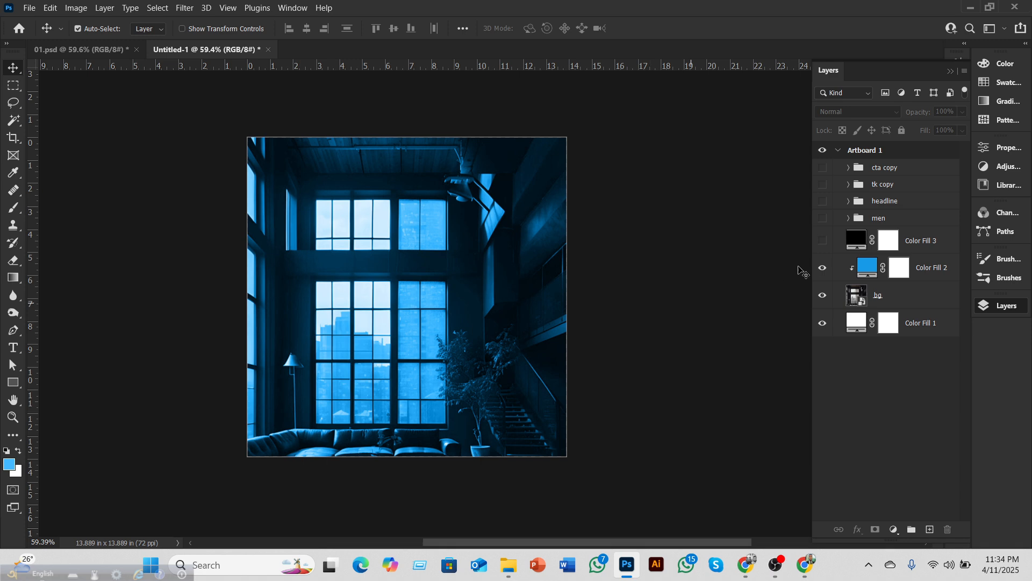
drag(823, 240, 823, 170)
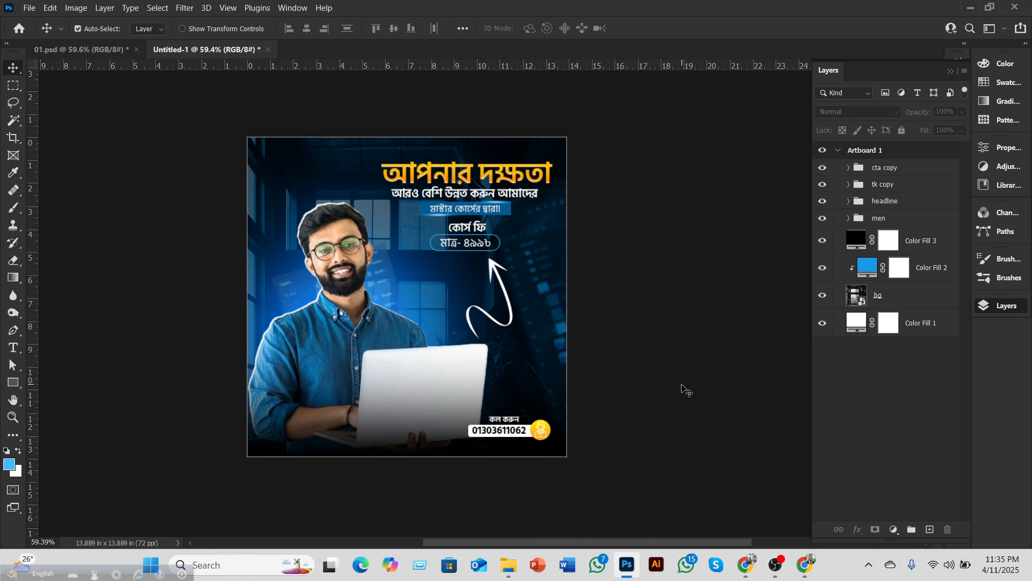
click(777, 564)
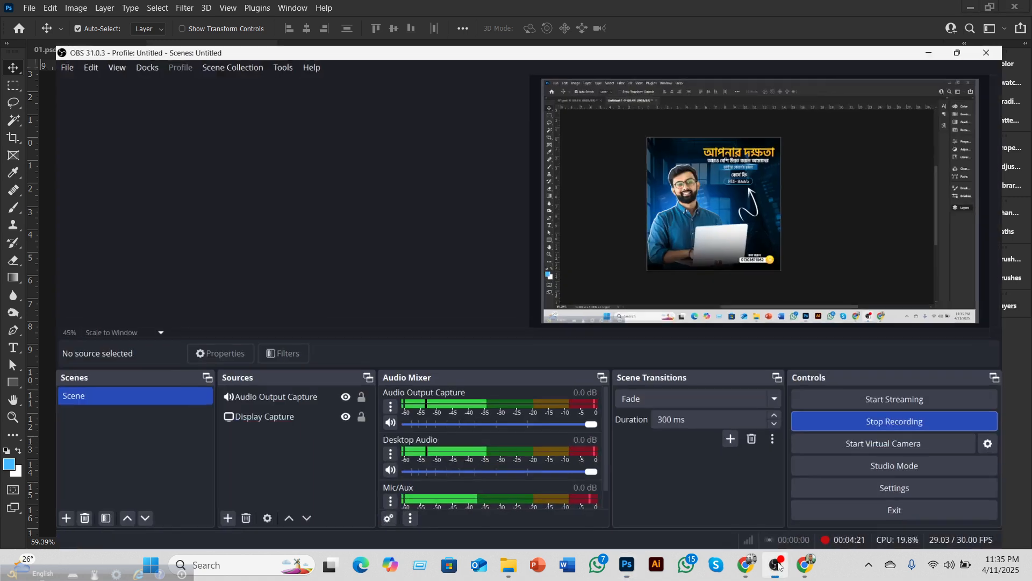